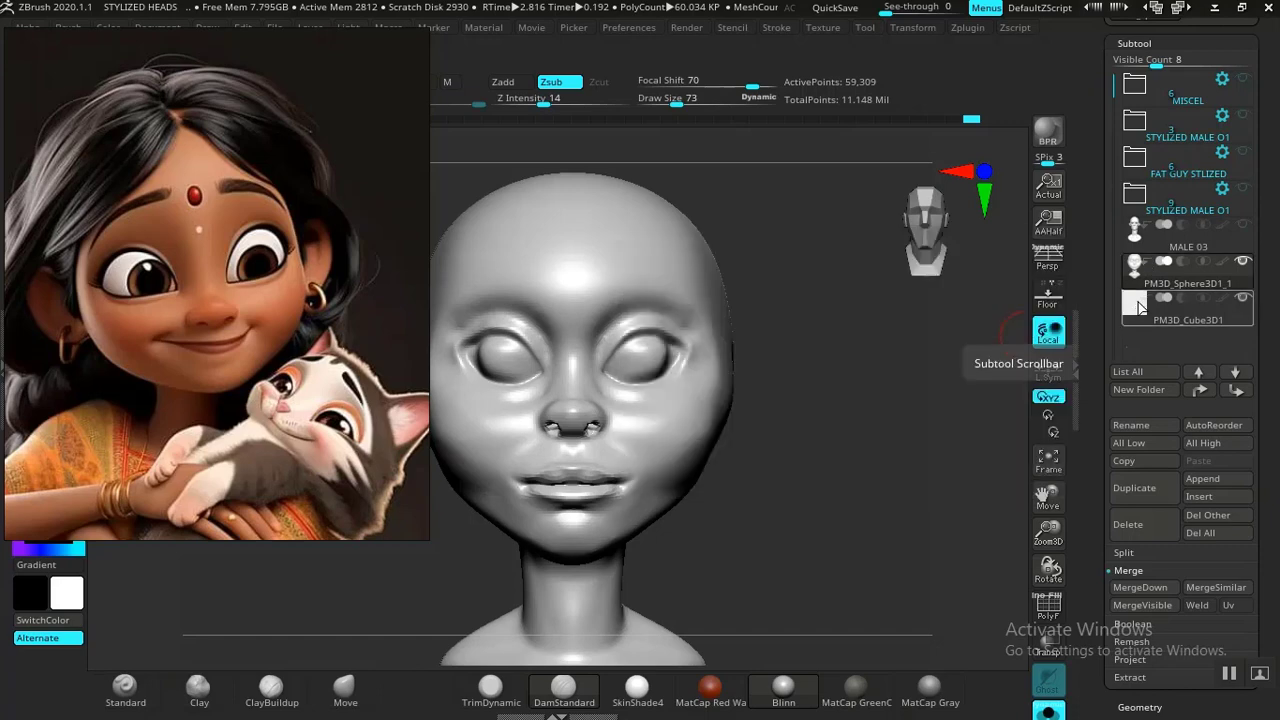
Step: Select the PM3D_Cube3D1 subtool, show it together with the head, and display its polygon wireframe
mouse_move(1137, 320)
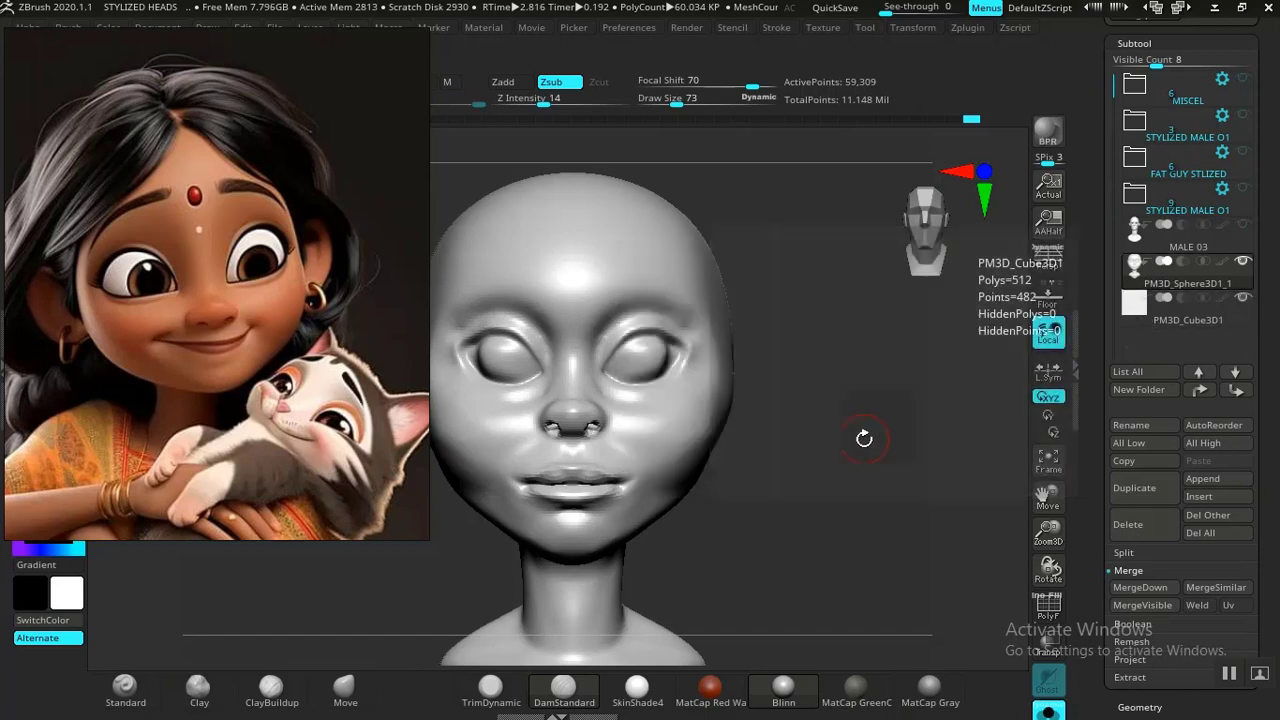
mouse_move(863, 437)
mouse_down()
mouse_move(826, 423)
mouse_move(820, 514)
mouse_move(814, 483)
mouse_move(843, 437)
mouse_up()
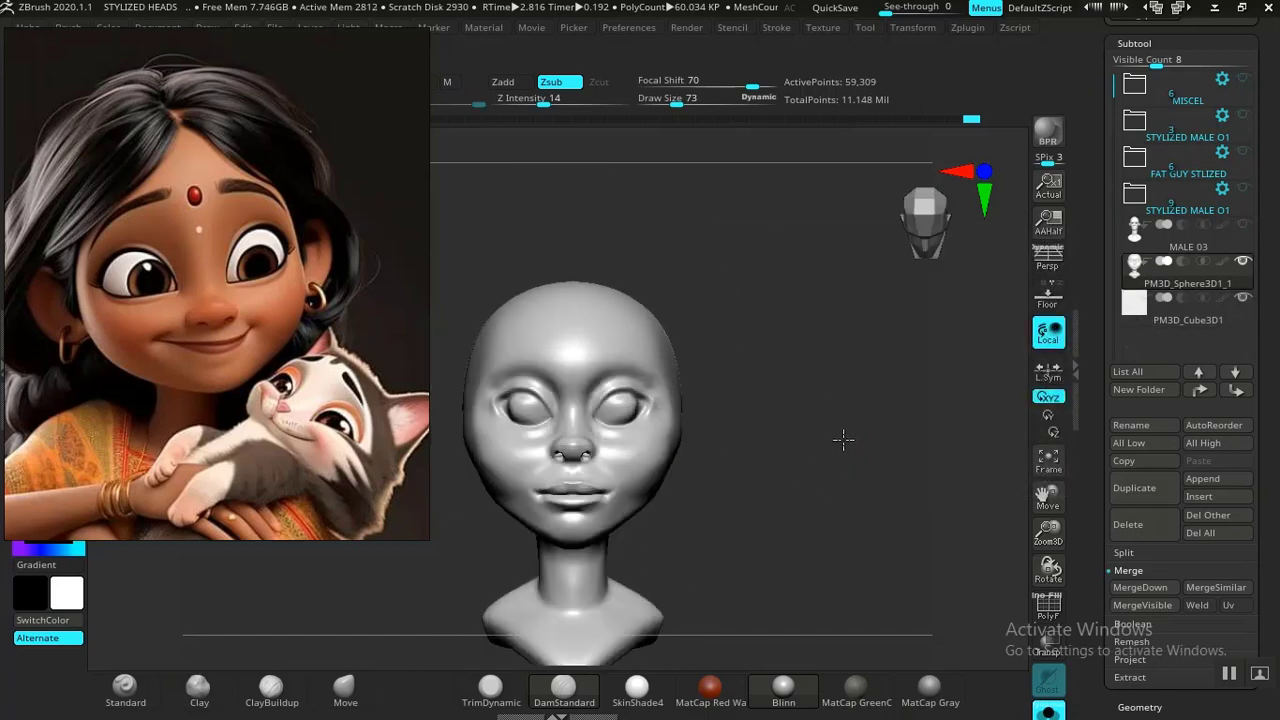
click(1152, 320)
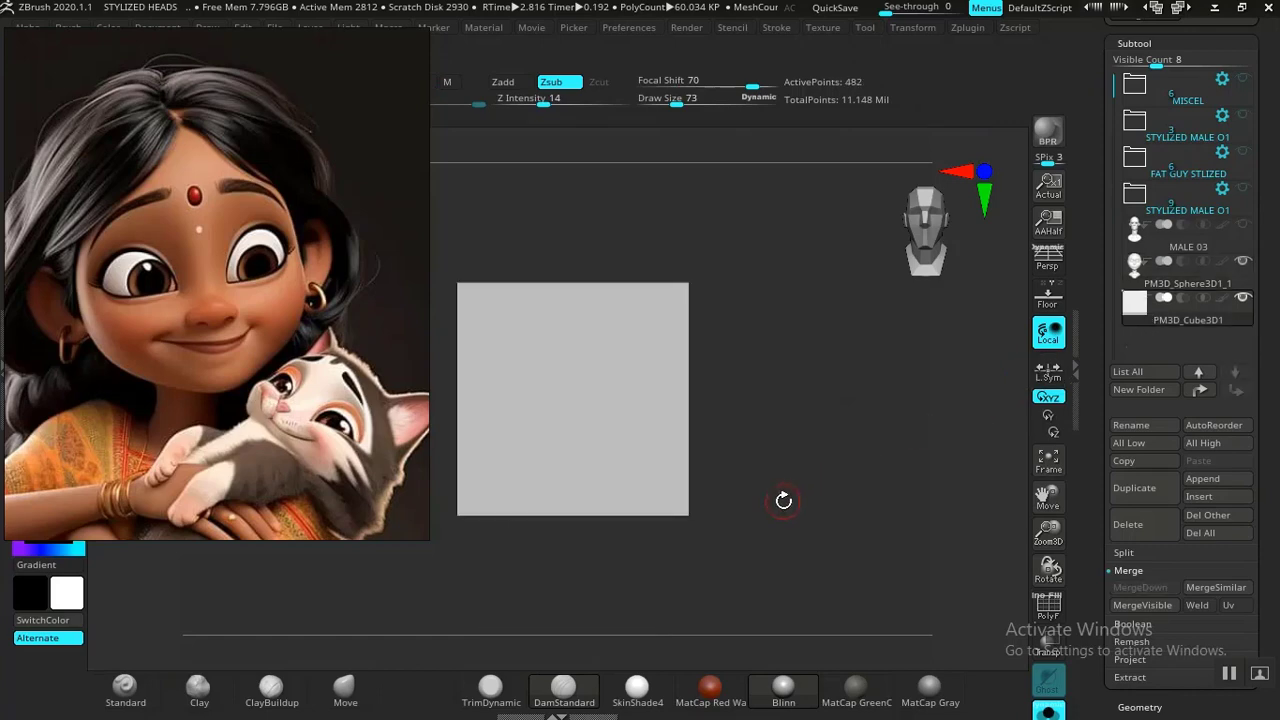
click(1048, 712)
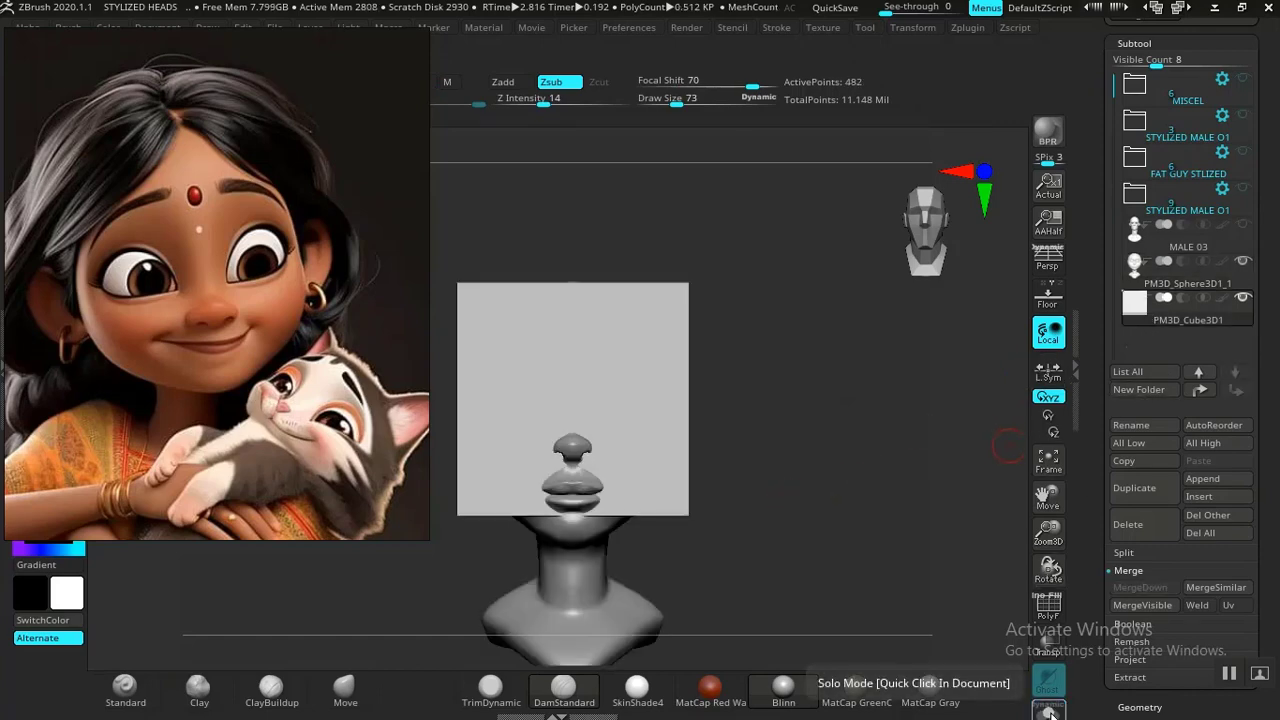
drag(795, 532, 943, 554)
key(shift+f)
Step: Reinitialize the cube as a QCube with X, Y and Z resolution 2
drag(1082, 604, 1099, 393)
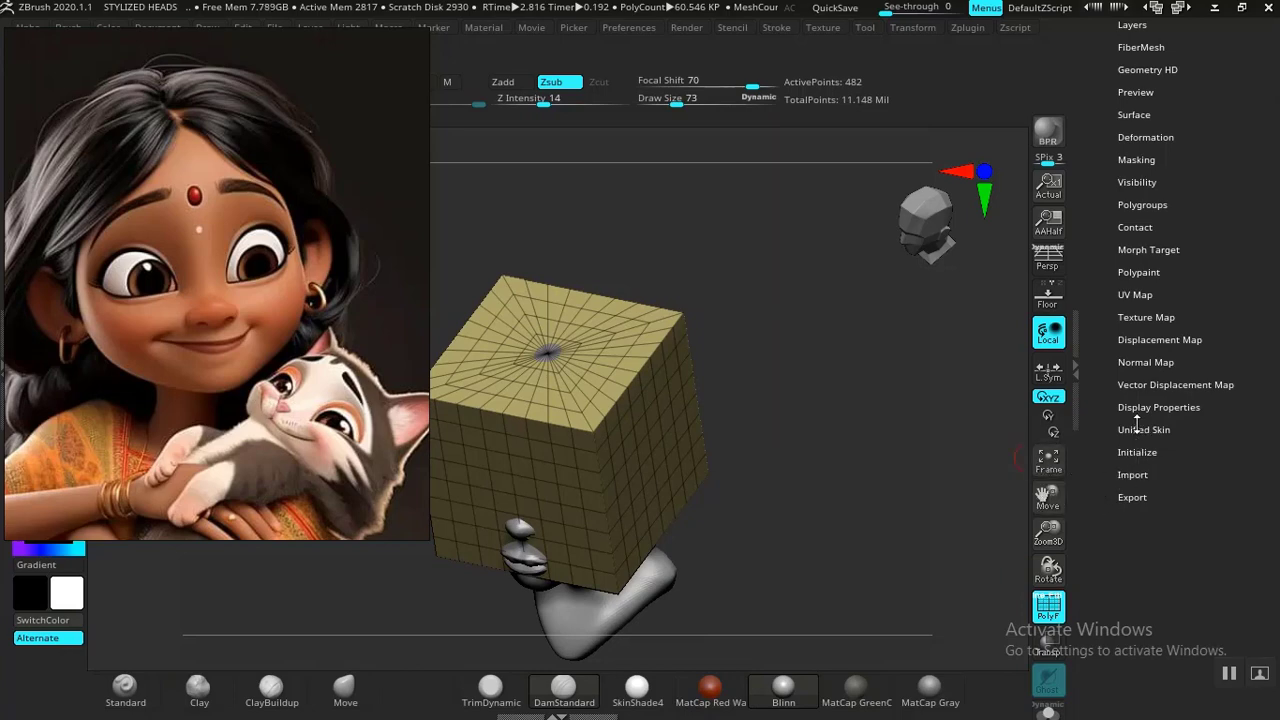
scroll(1137, 453, down, 5)
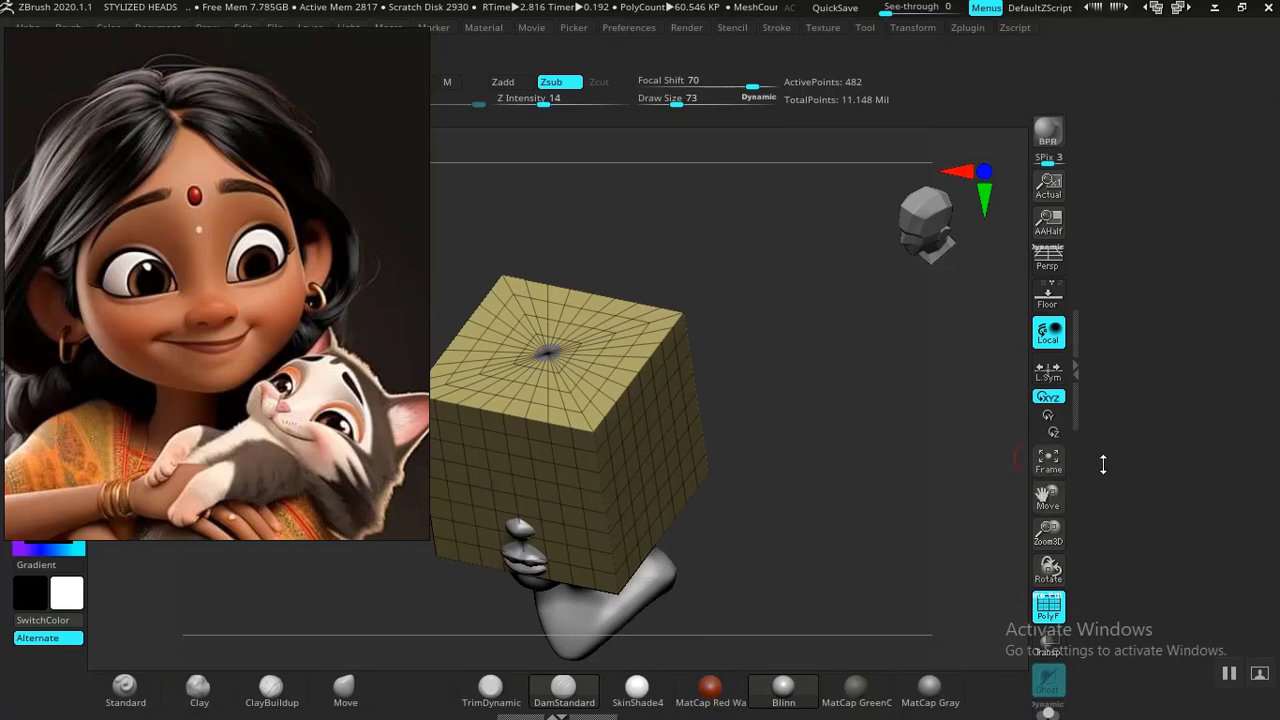
drag(1103, 464, 1107, 580)
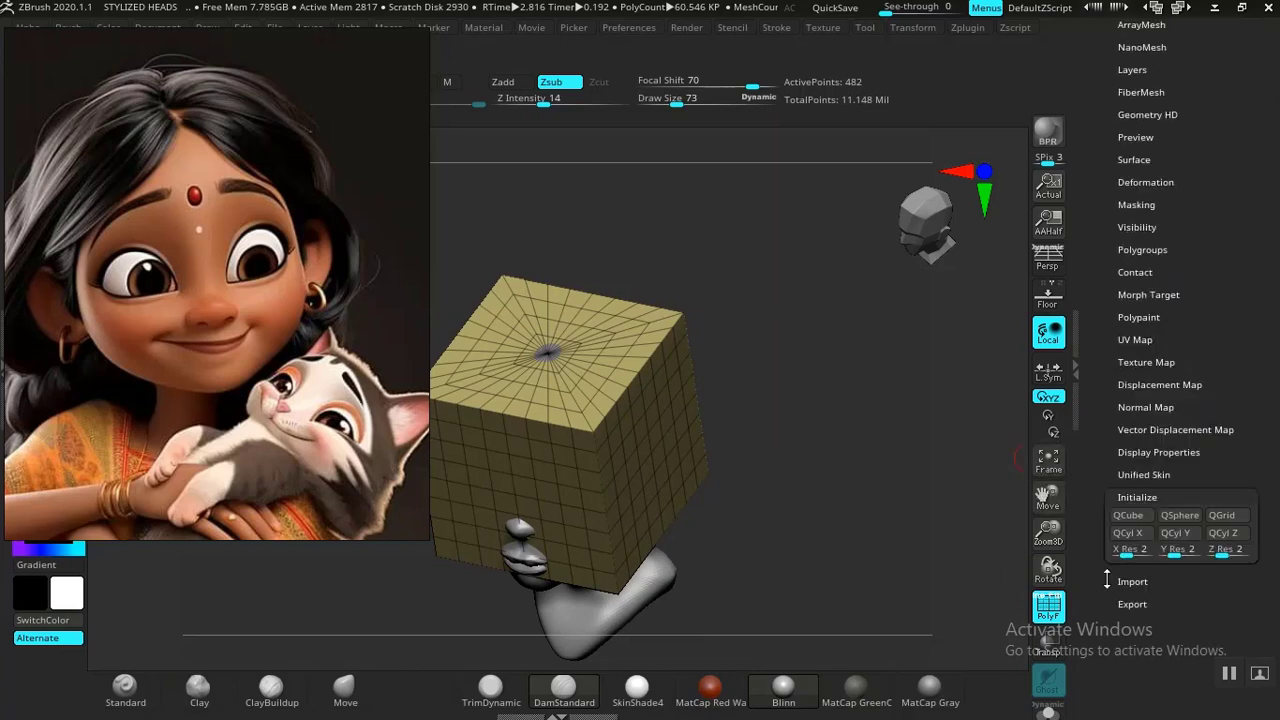
click(1135, 520)
Step: Scale the cube down and move it beside the head at ear height
drag(822, 503, 944, 532)
key(w)
drag(561, 386, 327, 386)
alt+drag(562, 563, 623, 623)
alt+drag(514, 569, 530, 630)
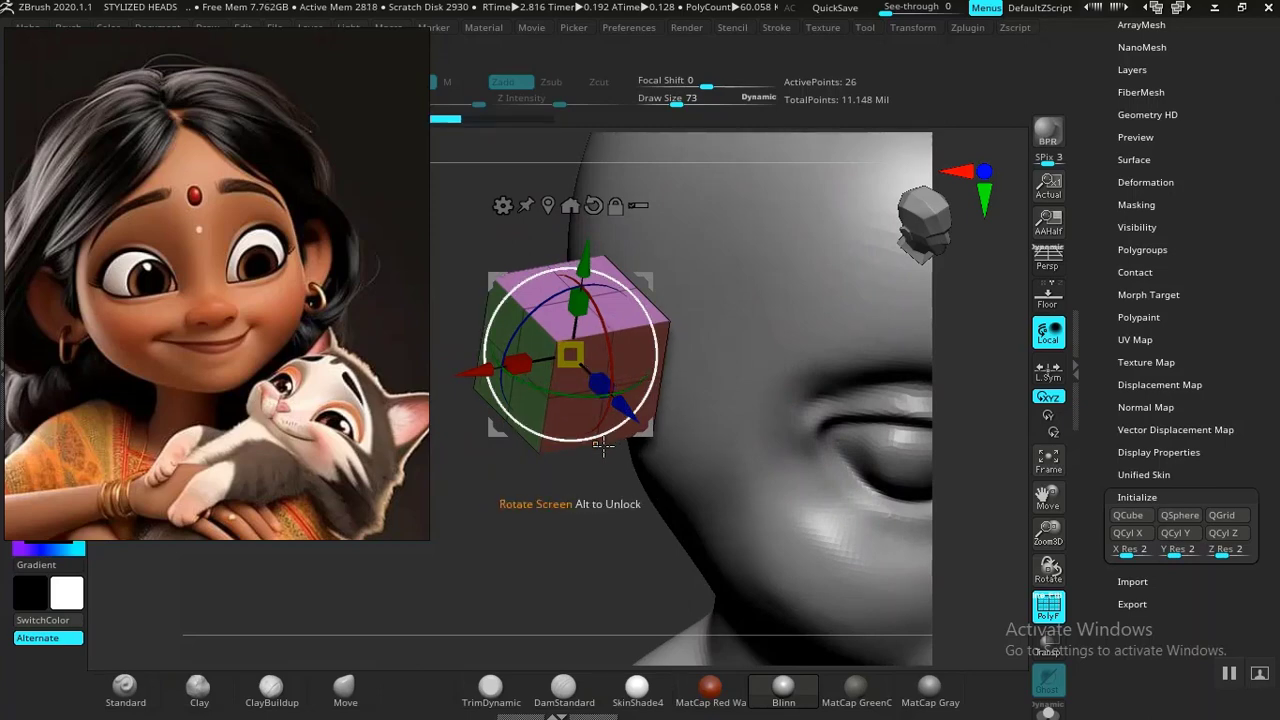
Step: Subdivide the small cube three times into a smooth rounded block
key(q)
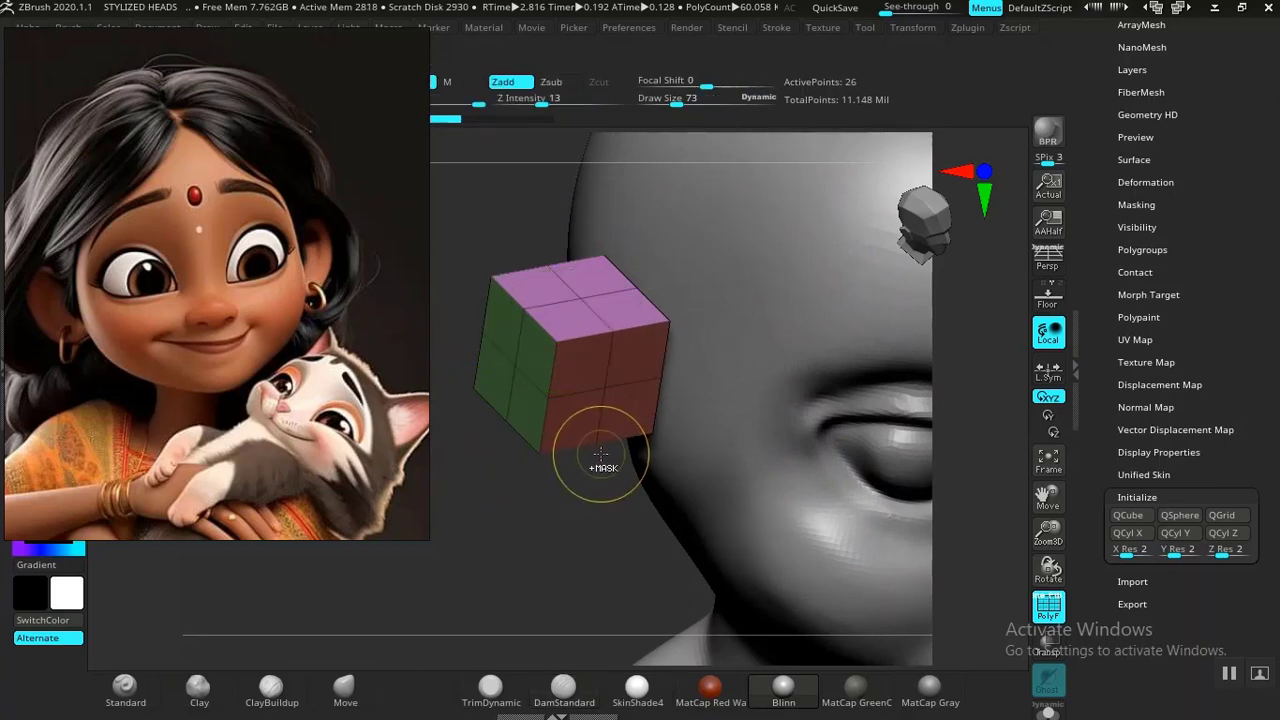
key(ctrl+d)
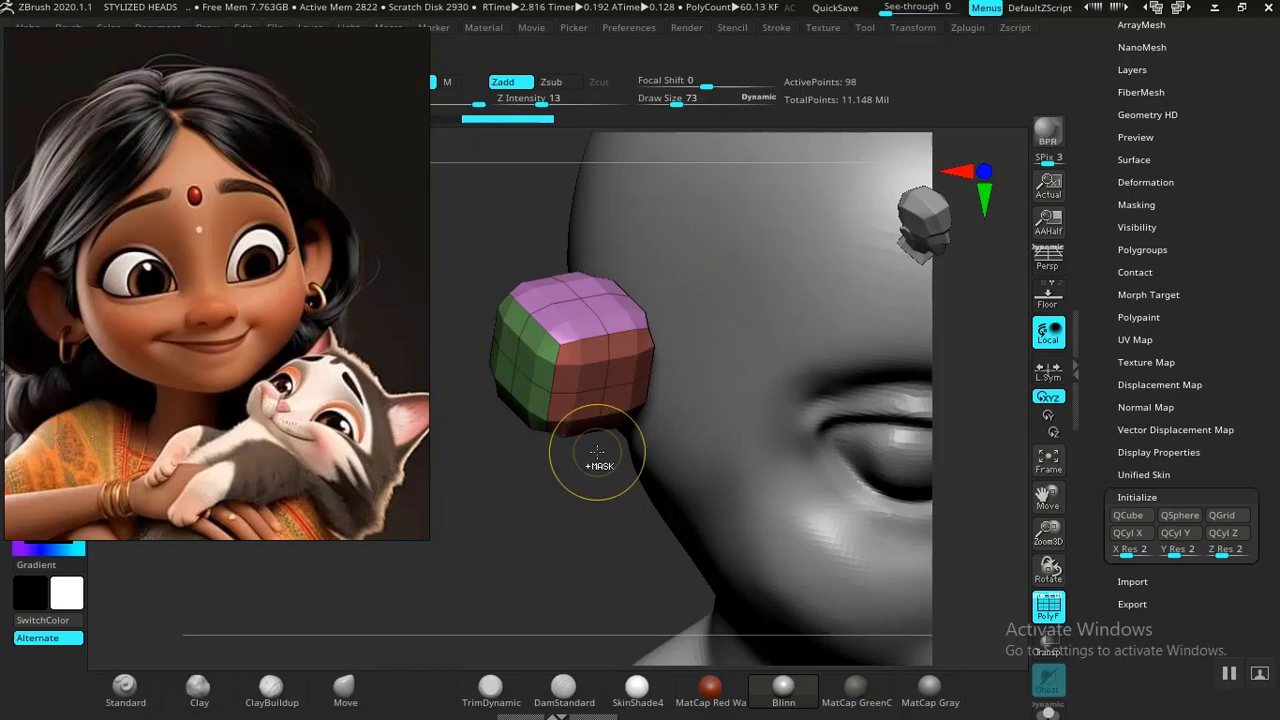
key(ctrl+d)
key(ctrl+d)
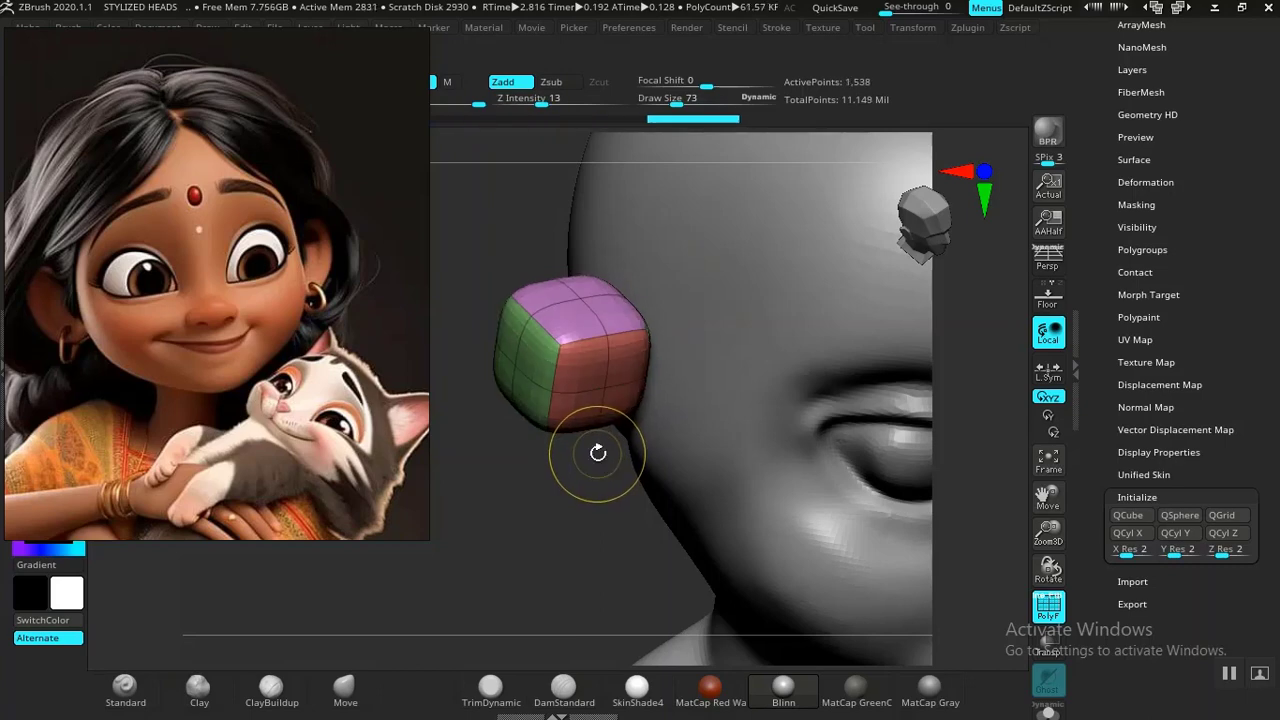
shift+drag(543, 499, 577, 491)
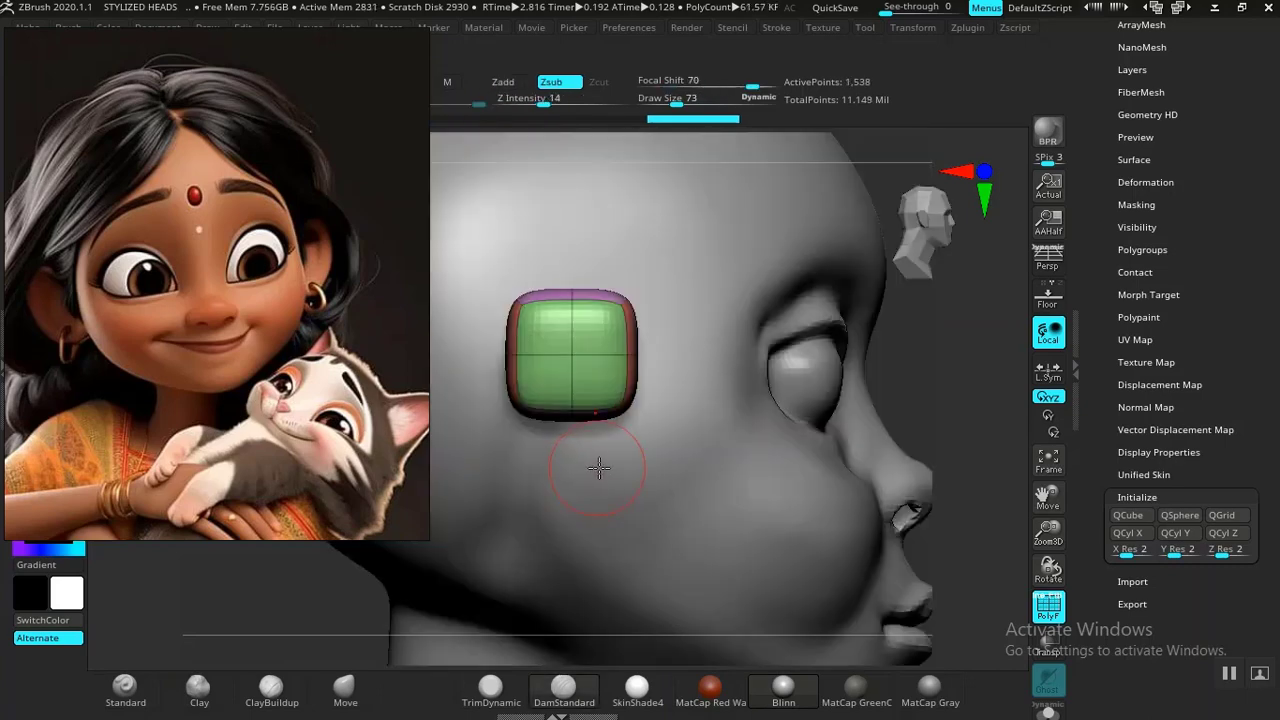
Step: Hide the wireframe and scale the block into a thin, upright slab, adjusting its depth, height and width
key(shift+f)
key(w)
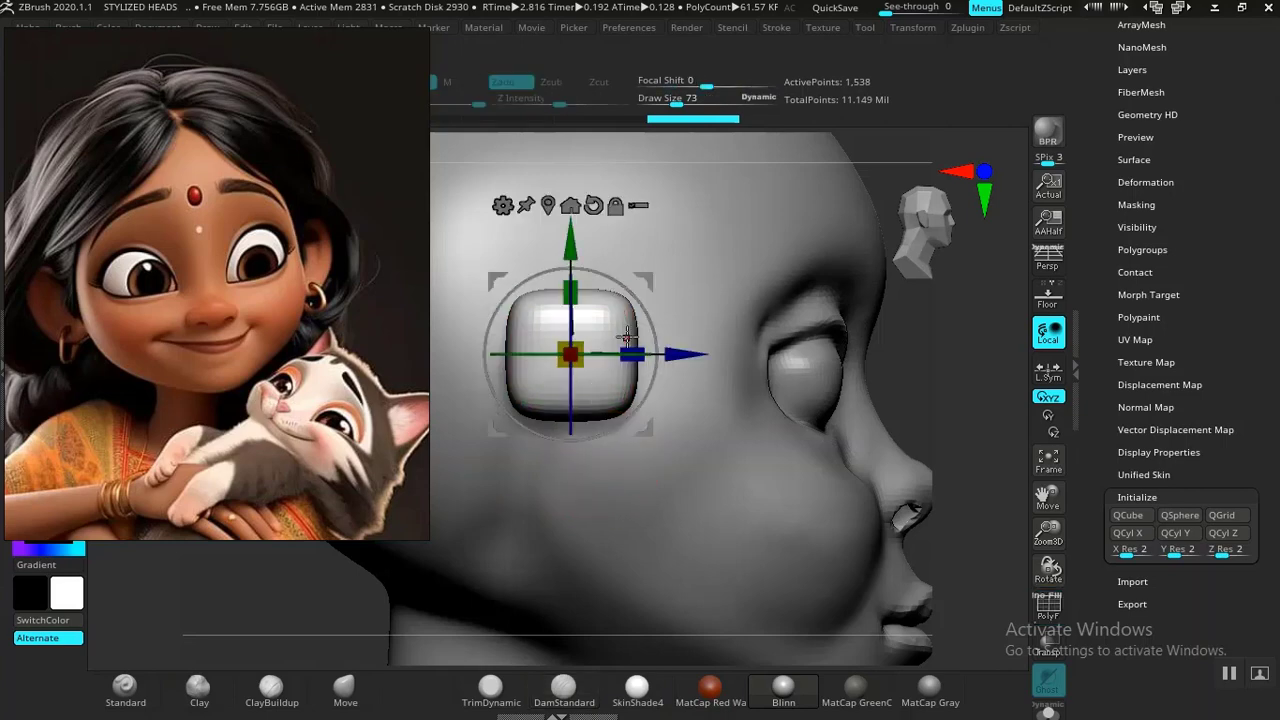
drag(627, 340, 606, 348)
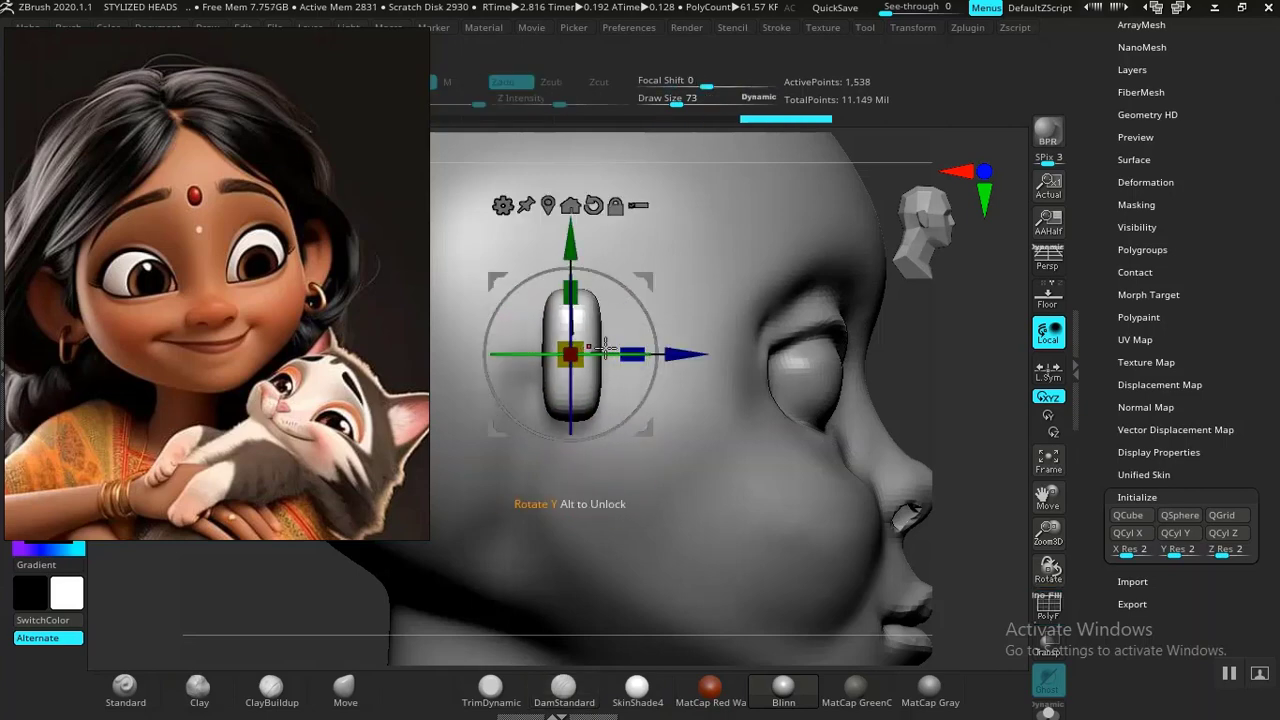
ctrl+right_drag(909, 378, 835, 317)
right_drag(835, 317, 700, 414)
ctrl+right_drag(560, 533, 598, 630)
drag(571, 291, 571, 275)
ctrl+right_drag(562, 575, 540, 505)
drag(508, 355, 495, 355)
Step: Choose the Move brush and set its draw size to 258
click(336, 690)
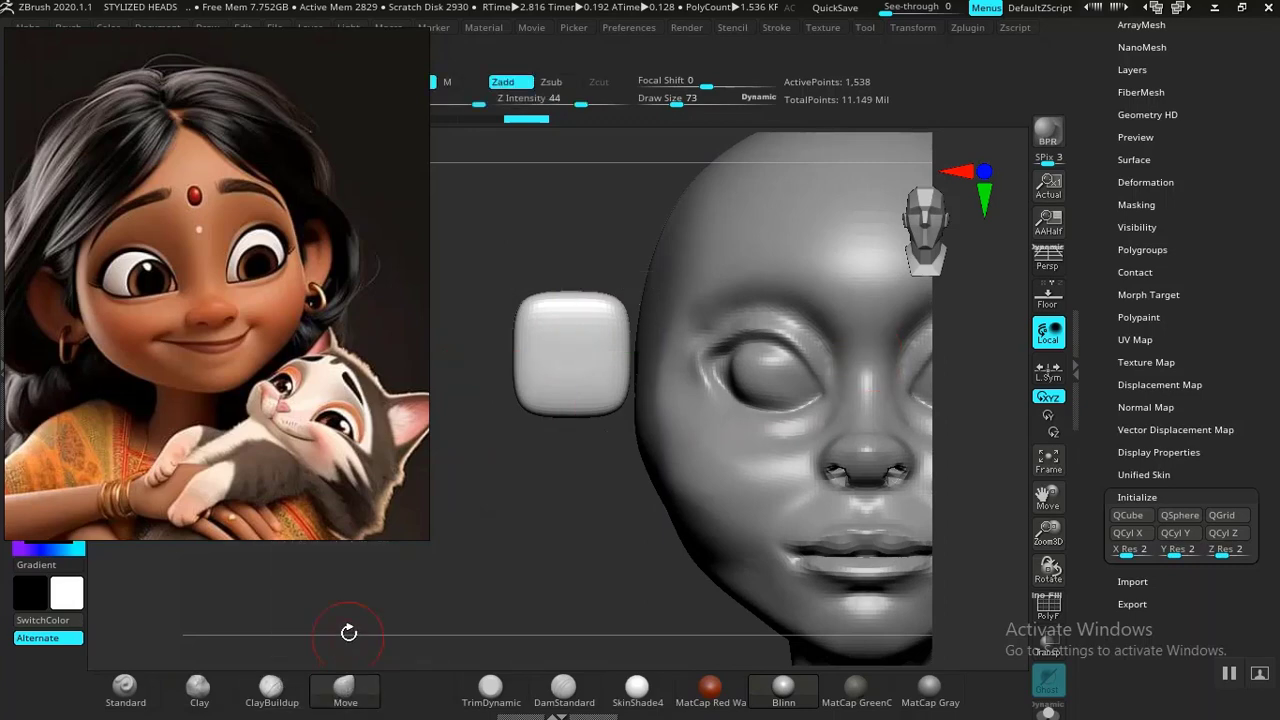
key(w)
key(q)
key(s)
drag(506, 365, 537, 365)
Step: Place the slab against the side of the head, shift it backward, tilt it slightly, and lower it
alt+drag(576, 532, 596, 580)
key(w)
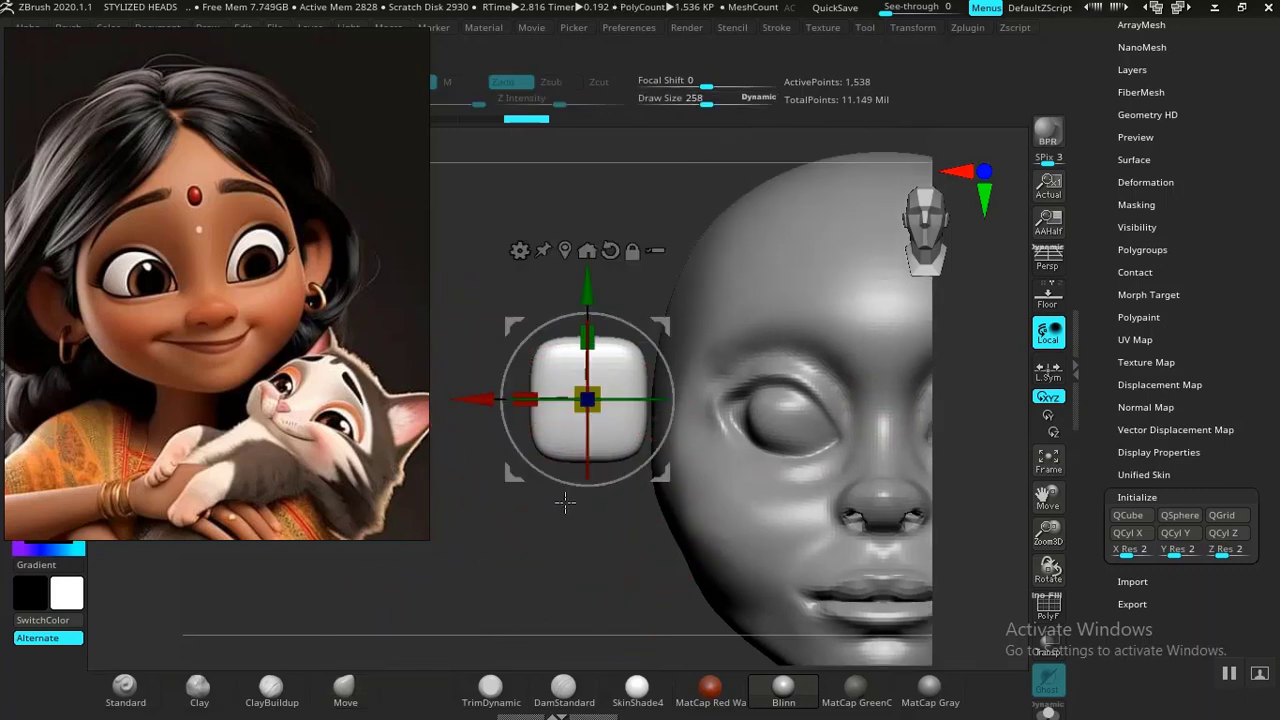
drag(470, 392, 518, 394)
drag(540, 557, 655, 420)
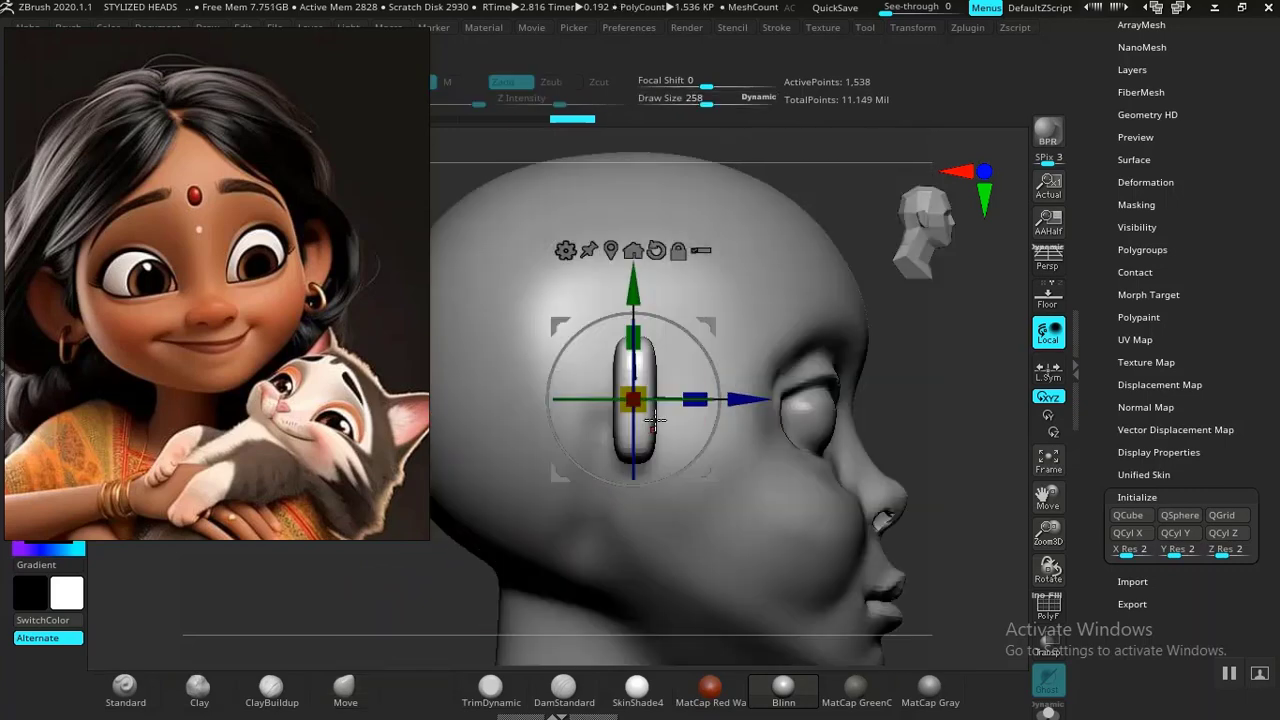
drag(742, 403, 716, 414)
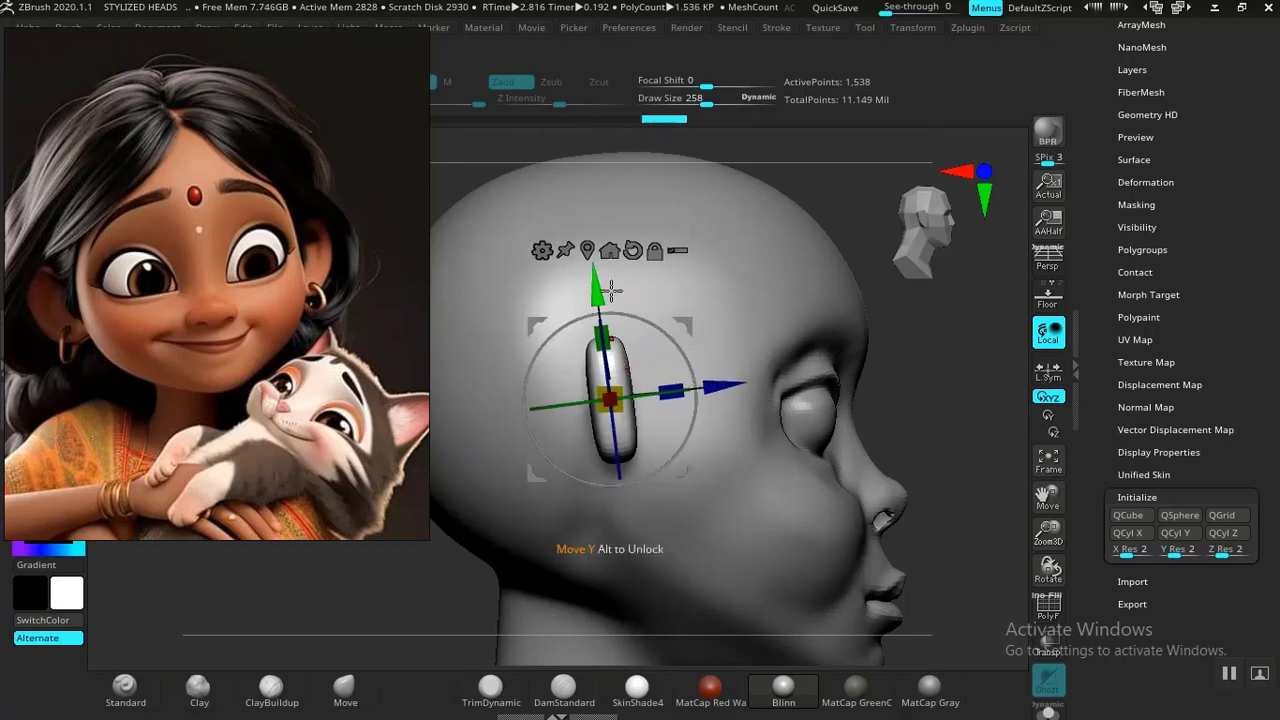
drag(612, 290, 616, 315)
Step: Turn the slab about its vertical axis so it flares from the head, and adjust its position outward, backward and down
drag(906, 394, 880, 401)
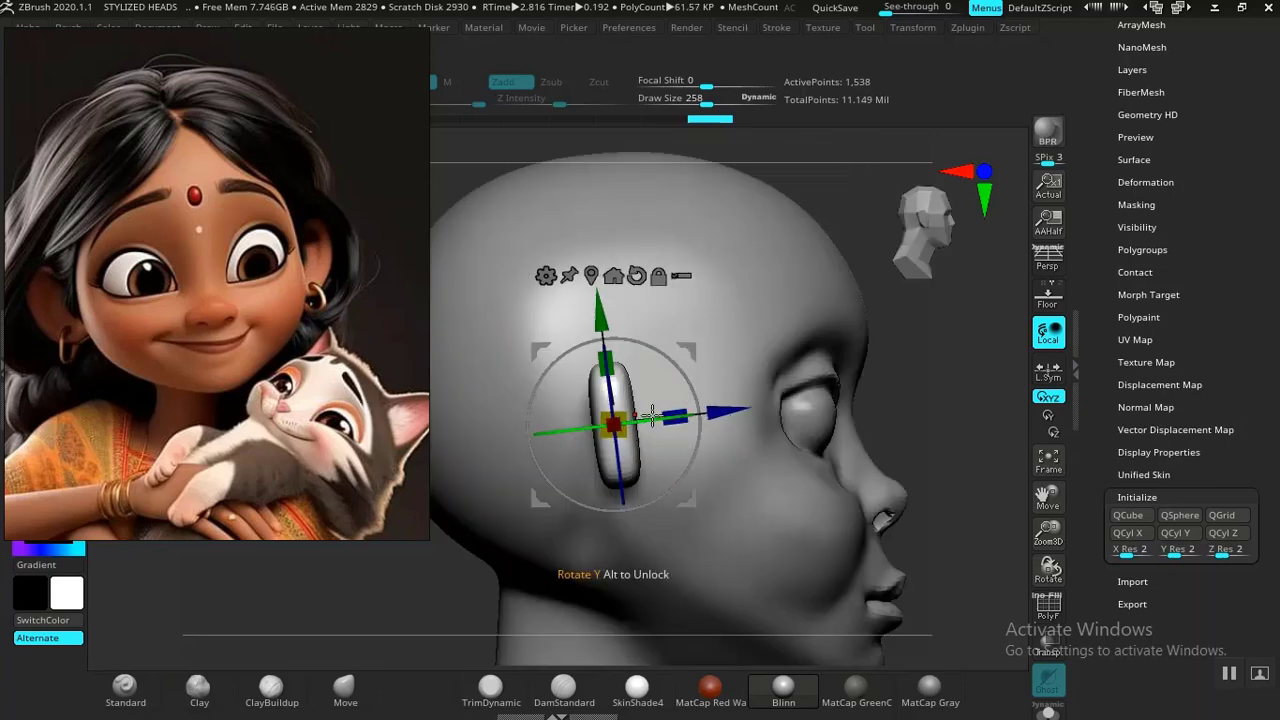
drag(720, 412, 683, 427)
drag(893, 401, 770, 410)
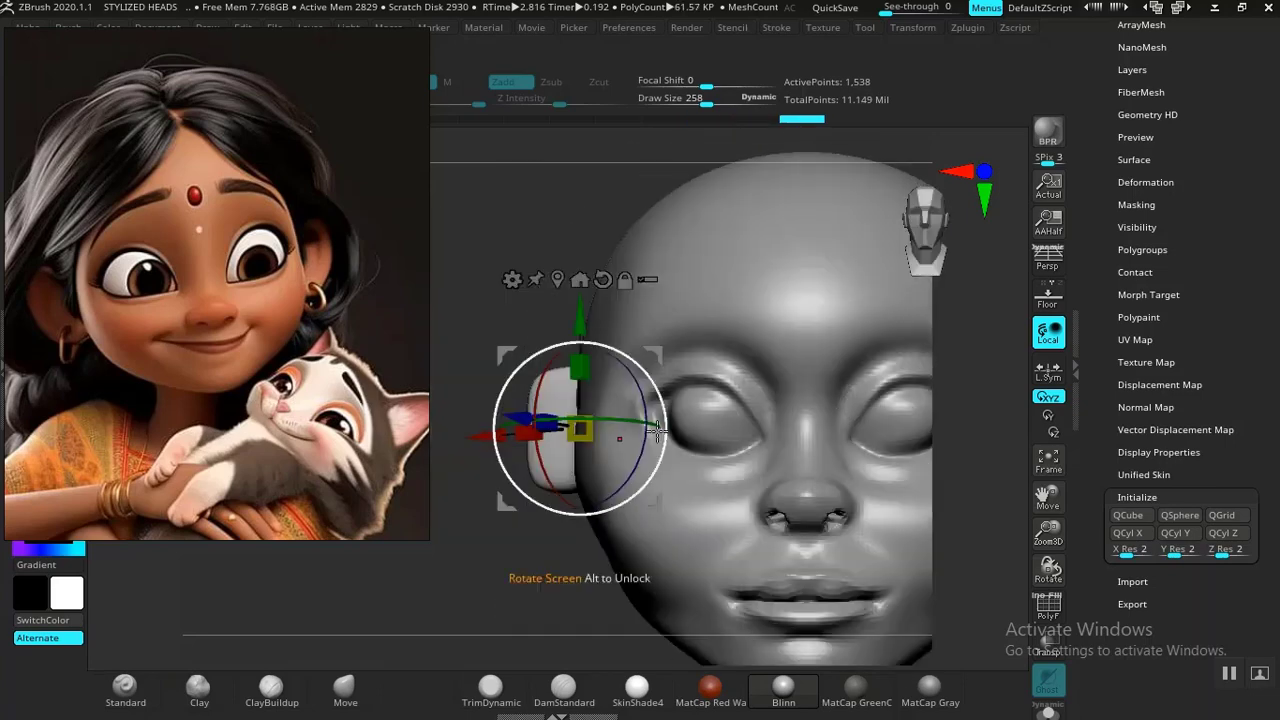
alt+drag(428, 594, 570, 503)
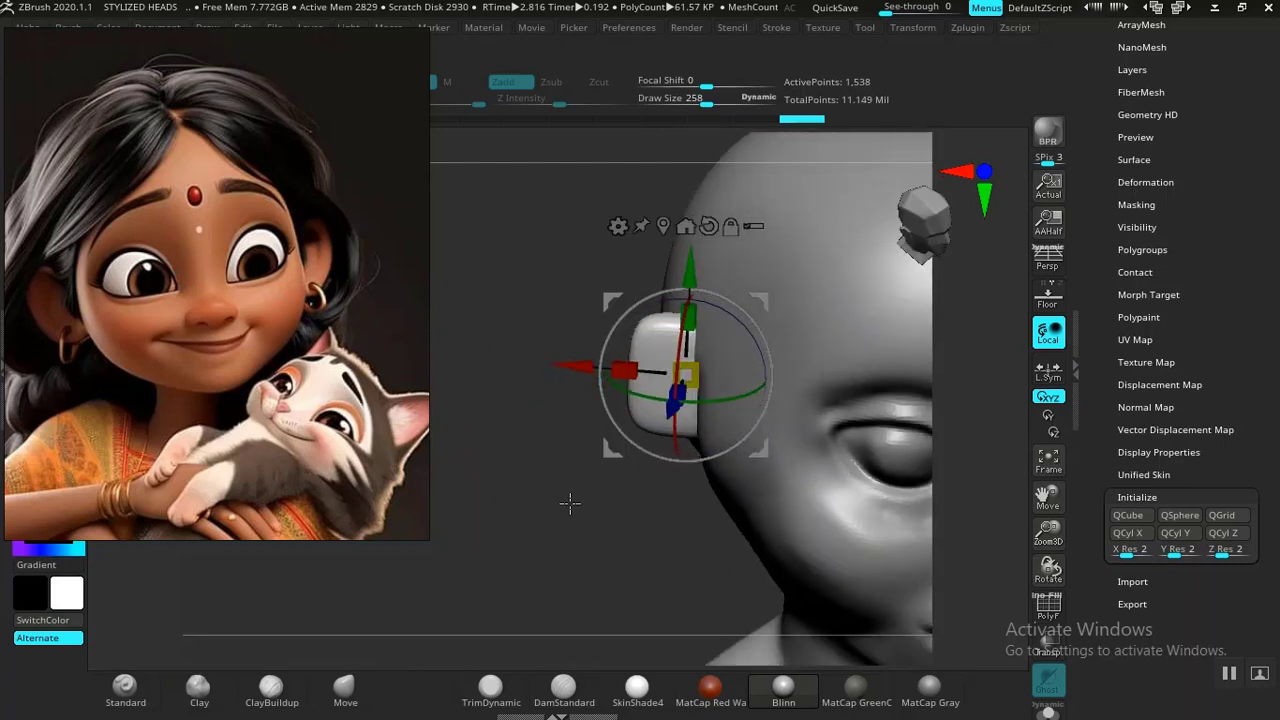
drag(580, 368, 547, 381)
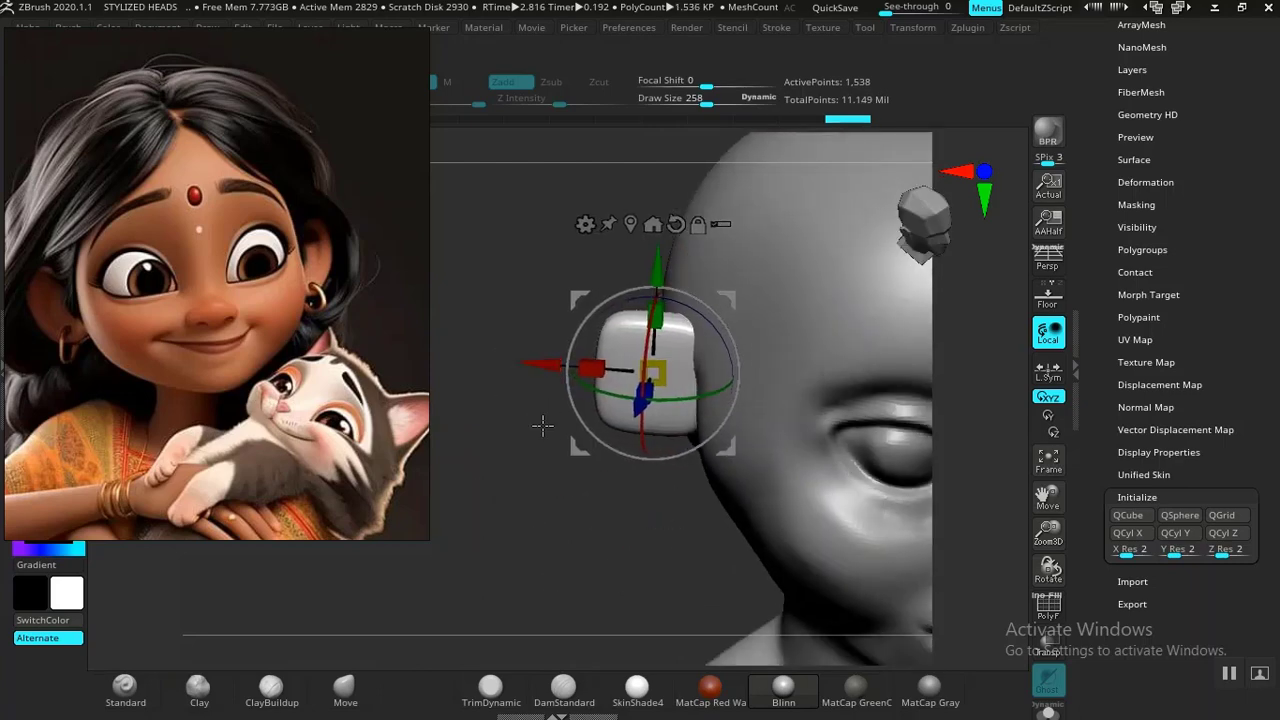
drag(538, 497, 651, 477)
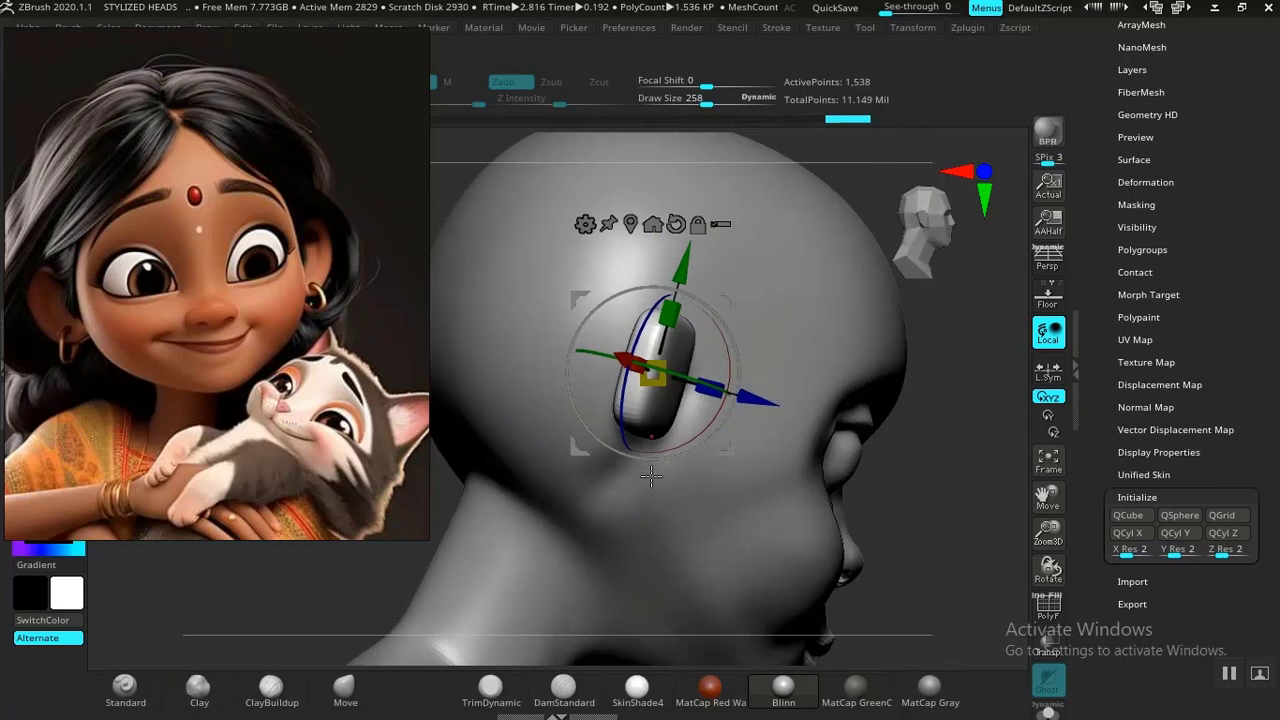
drag(902, 472, 927, 475)
drag(637, 259, 639, 276)
Step: Smooth the outer edges and corners of the ear block
key(q)
mouse_move(571, 566)
mouse_down()
mouse_move(461, 597)
mouse_move(557, 429)
mouse_move(471, 531)
mouse_move(574, 520)
mouse_move(594, 543)
mouse_move(628, 458)
mouse_up()
key(shift)
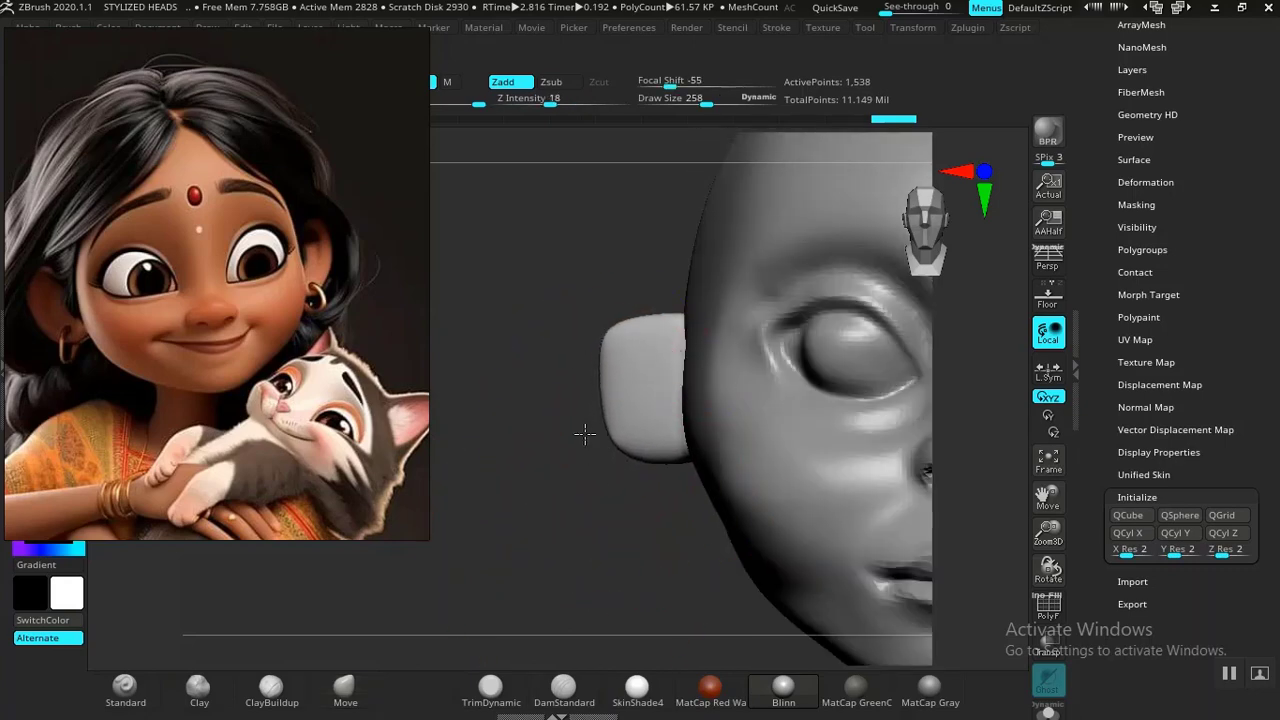
drag(590, 341, 600, 586)
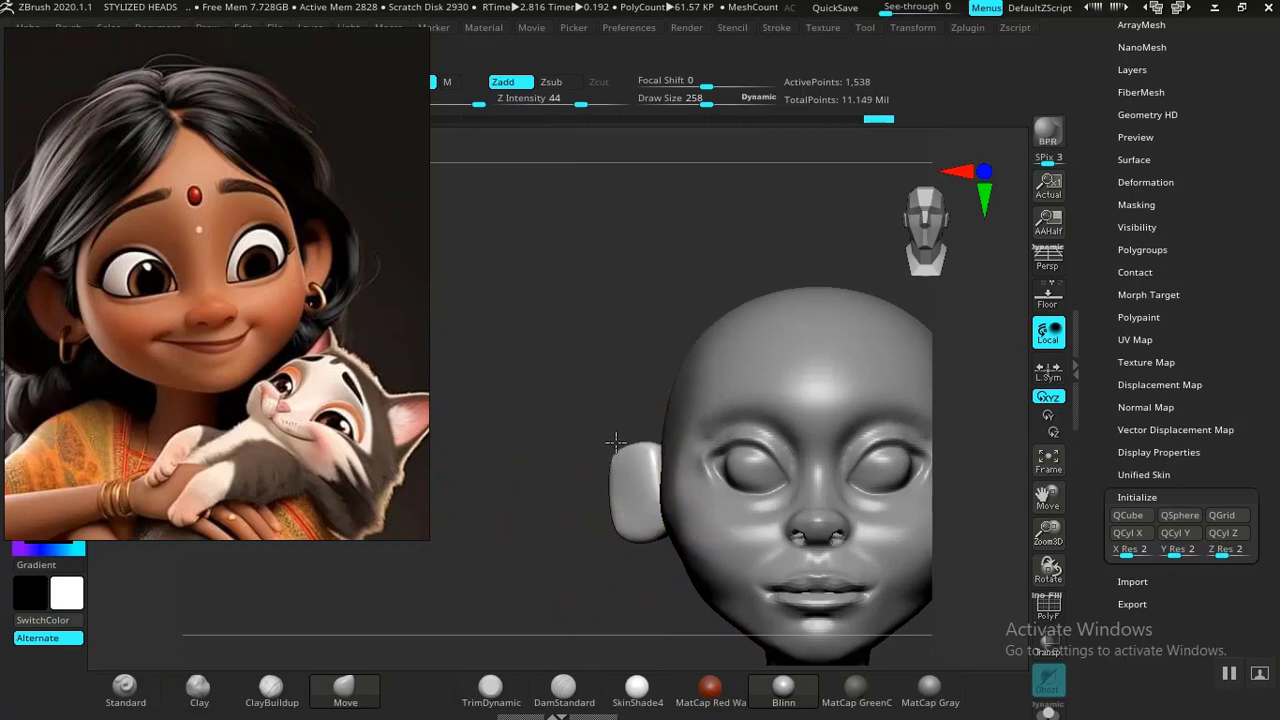
Step: Reshape the block into a rounded ear silhouette, broad above and tapering to the lobe, with the Move brush
mouse_move(642, 453)
right_down()
mouse_move(569, 471)
mouse_move(644, 461)
right_up()
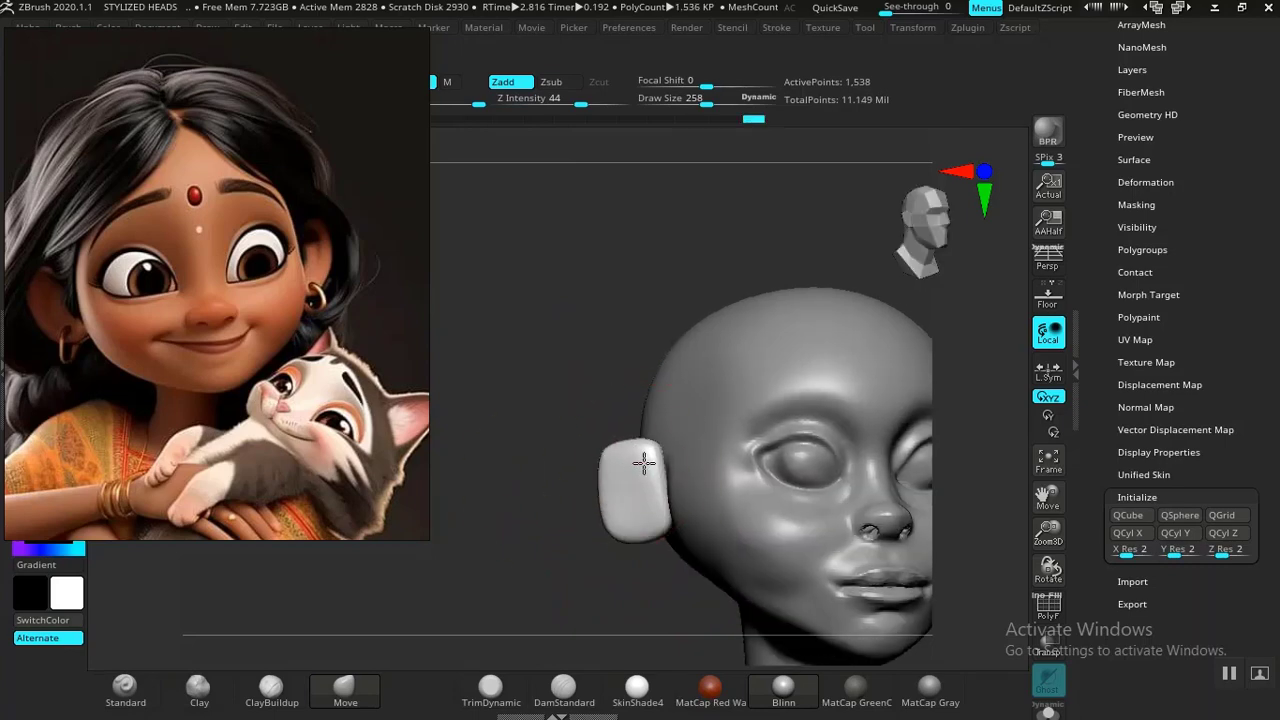
drag(572, 573, 617, 569)
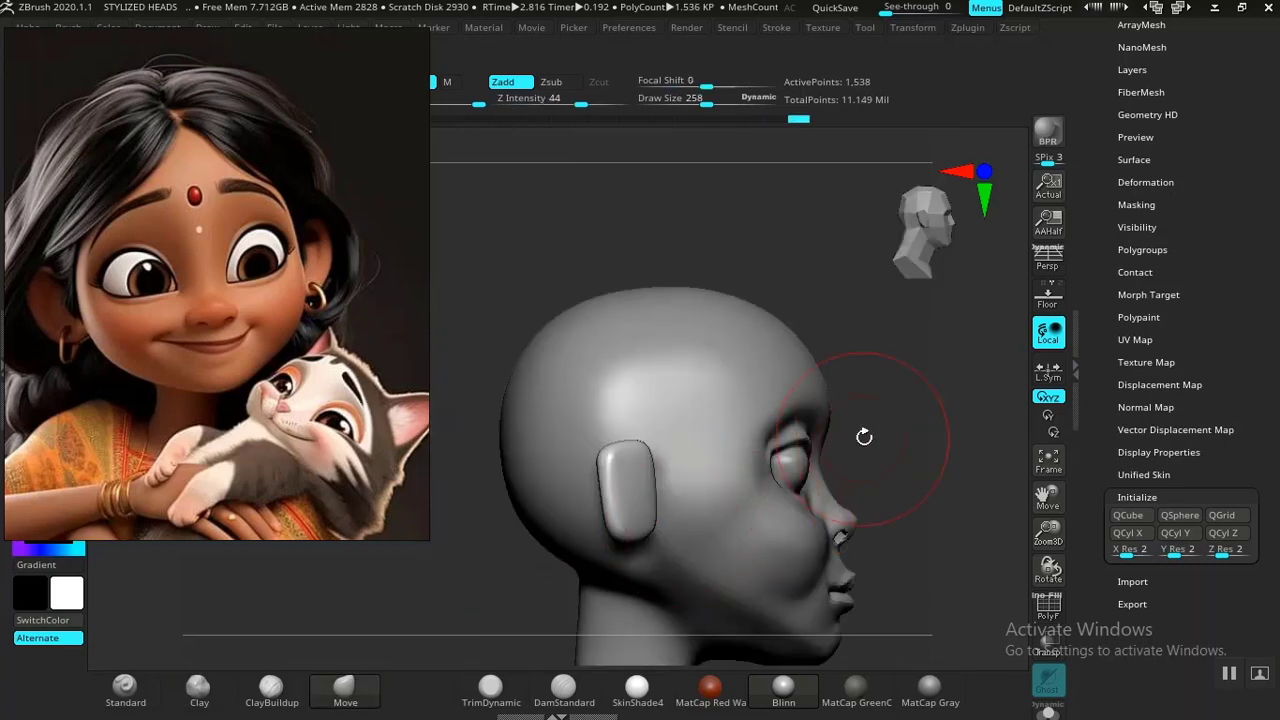
drag(868, 431, 751, 518)
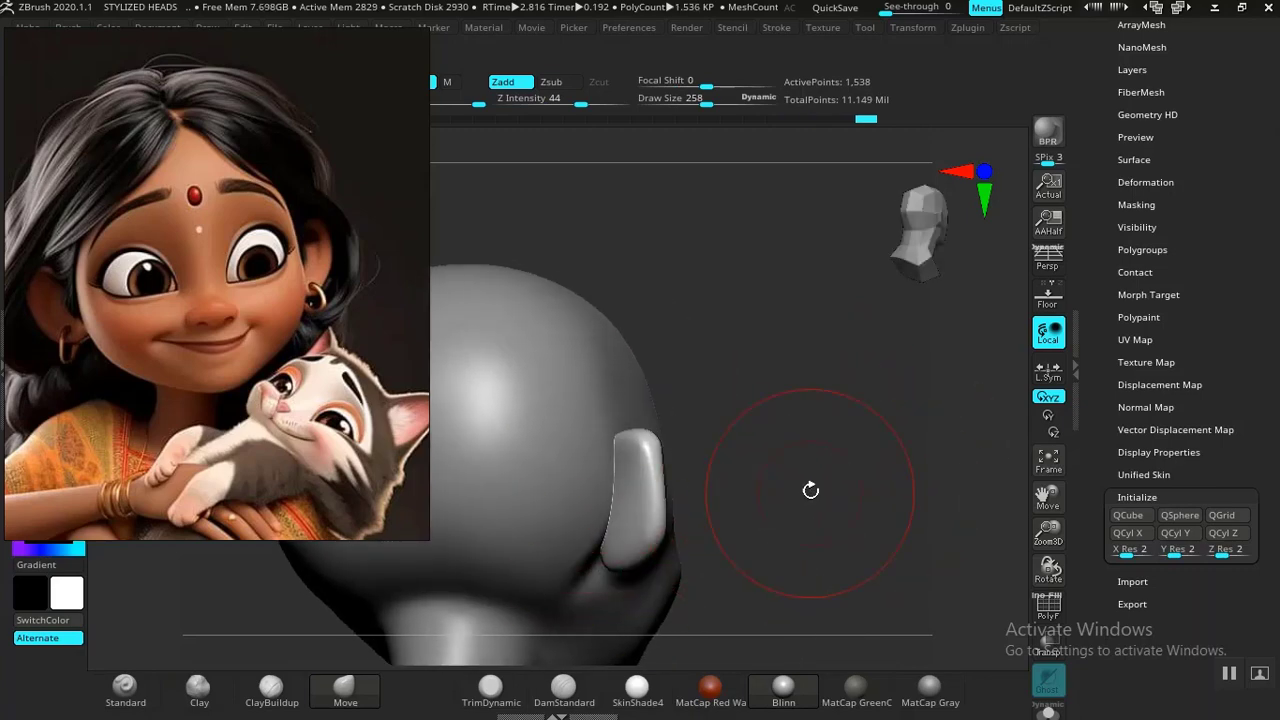
drag(811, 490, 720, 509)
drag(505, 594, 463, 423)
alt+drag(571, 526, 566, 415)
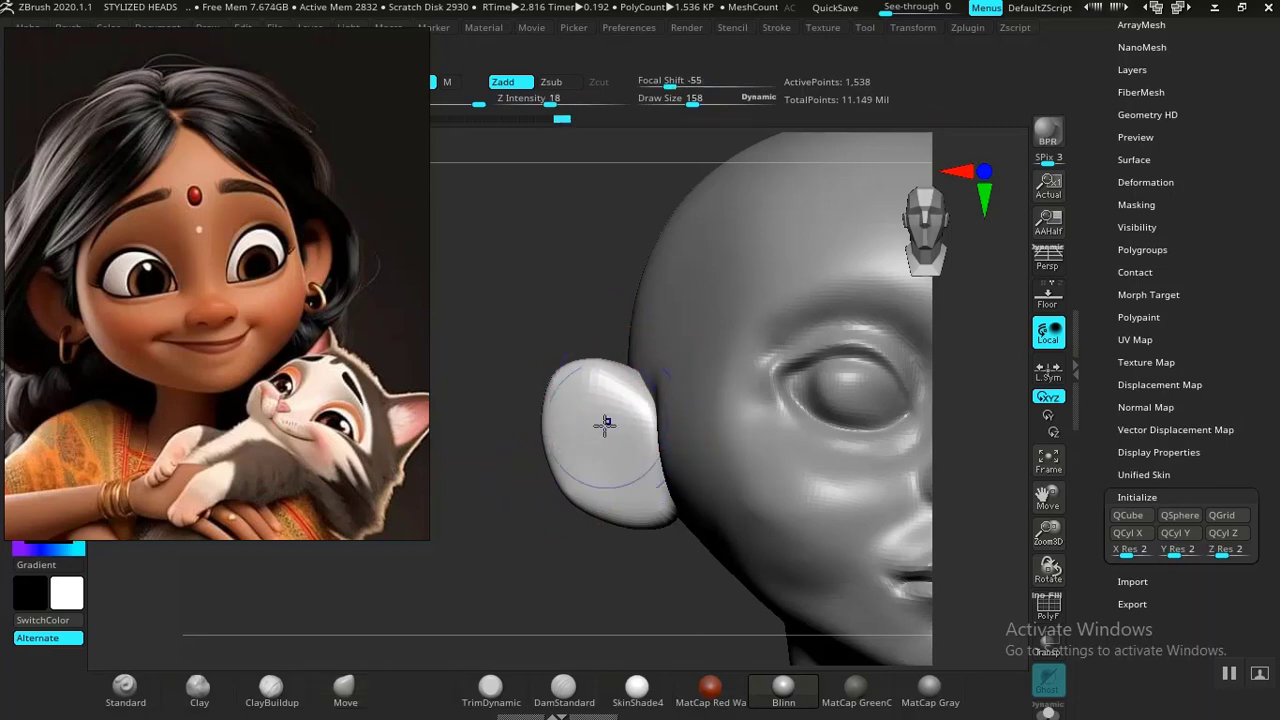
Step: Refine the ear's thickness and push its inner face inward into a shallow hollow with the Move brush at size 158
mouse_move(551, 580)
alt+mouse_down()
mouse_move(497, 489)
mouse_move(556, 577)
mouse_move(596, 609)
mouse_move(591, 623)
mouse_move(678, 507)
alt+mouse_up()
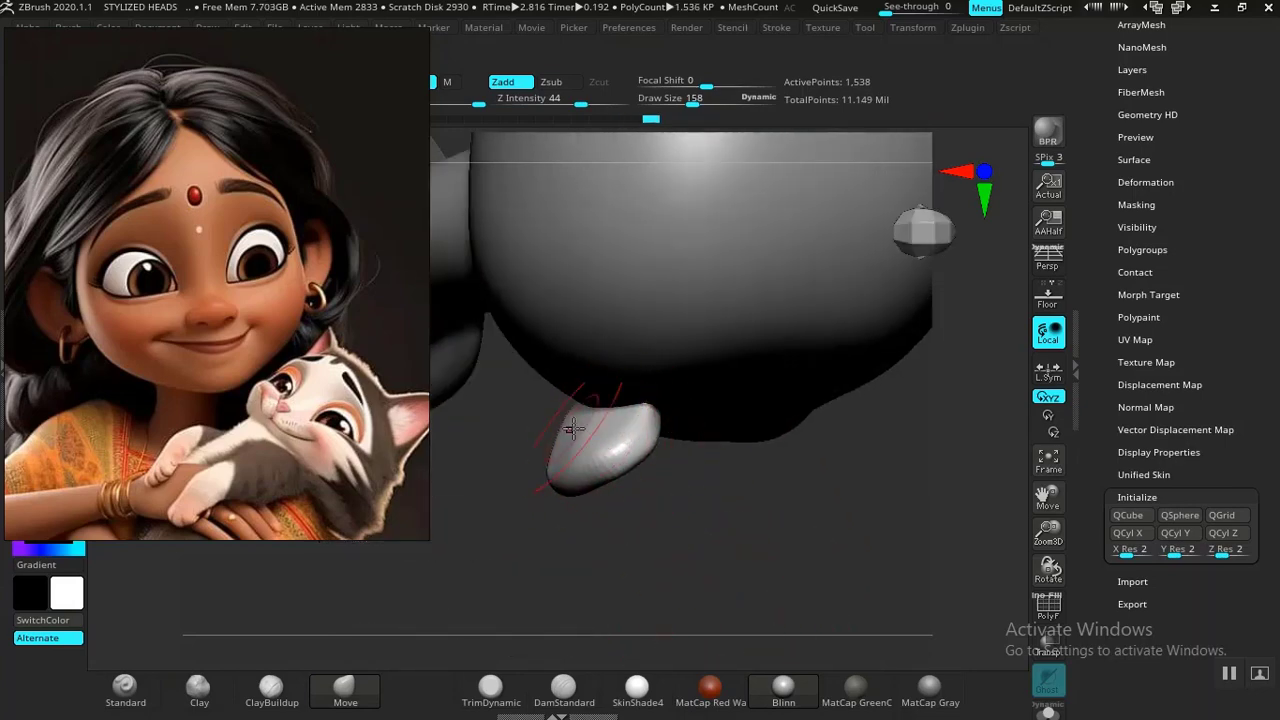
drag(661, 512, 539, 503)
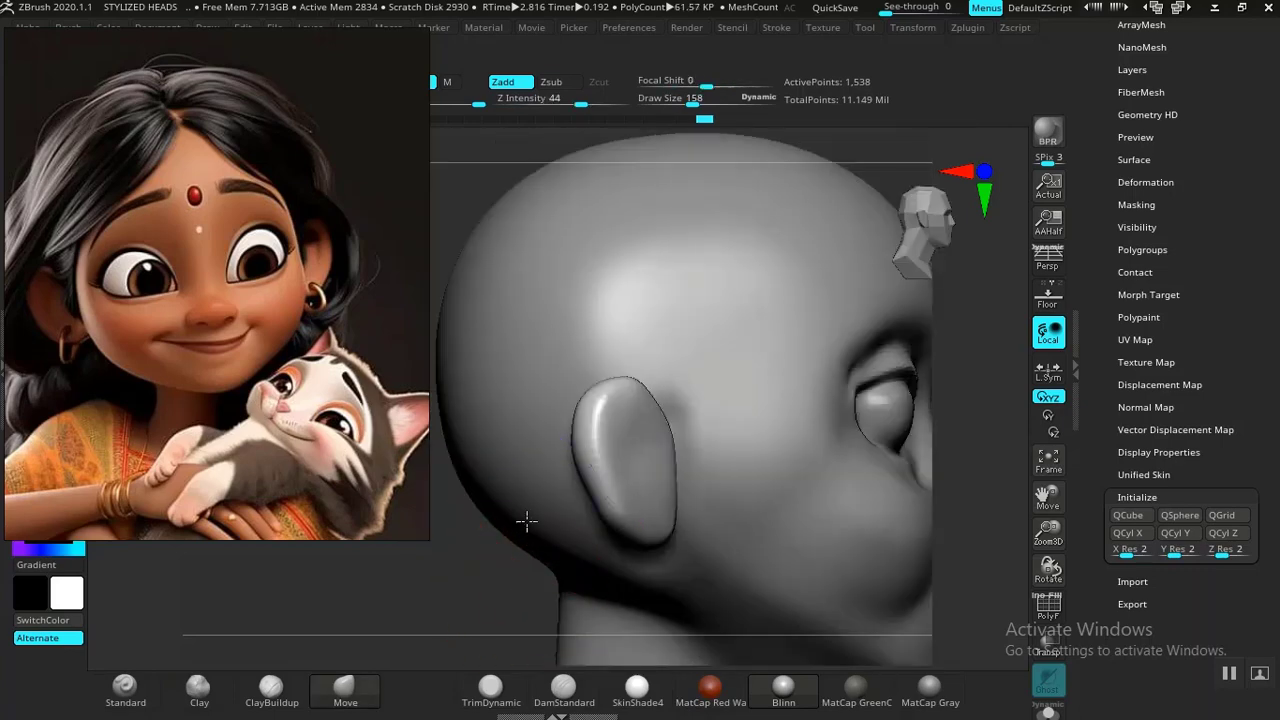
mouse_move(463, 597)
mouse_down()
mouse_move(437, 500)
mouse_move(468, 498)
mouse_up()
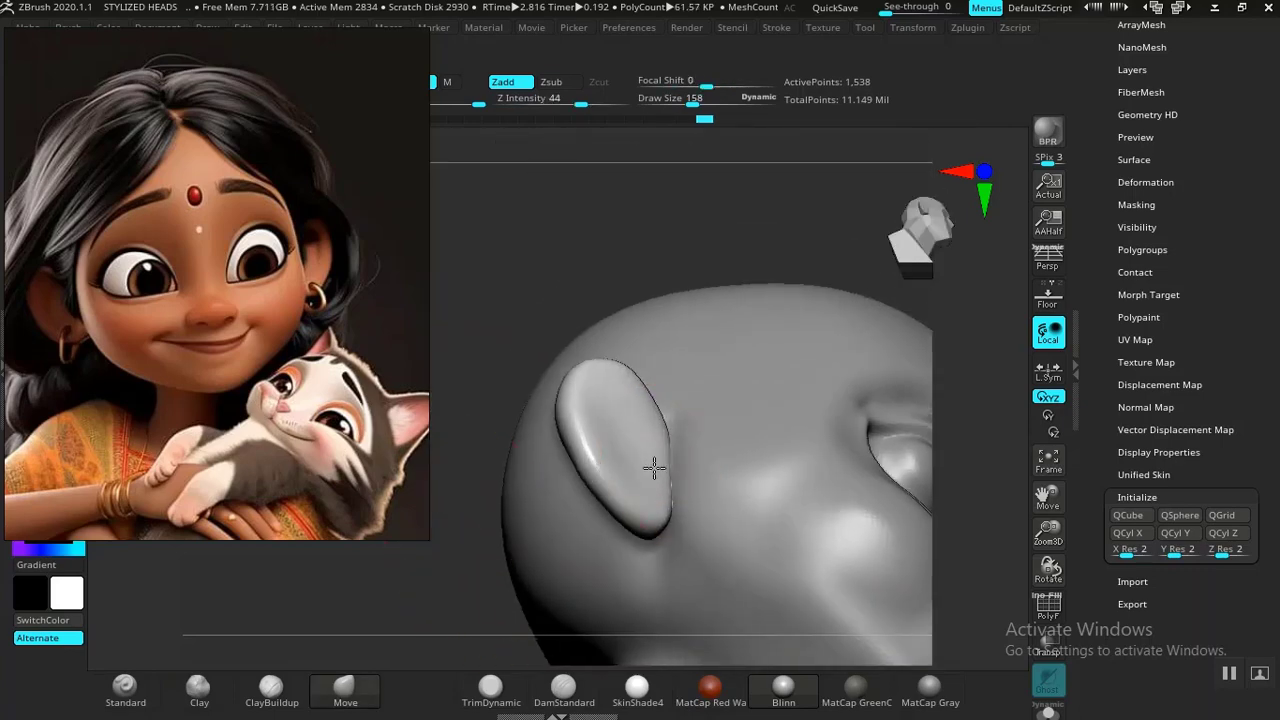
drag(618, 456, 620, 441)
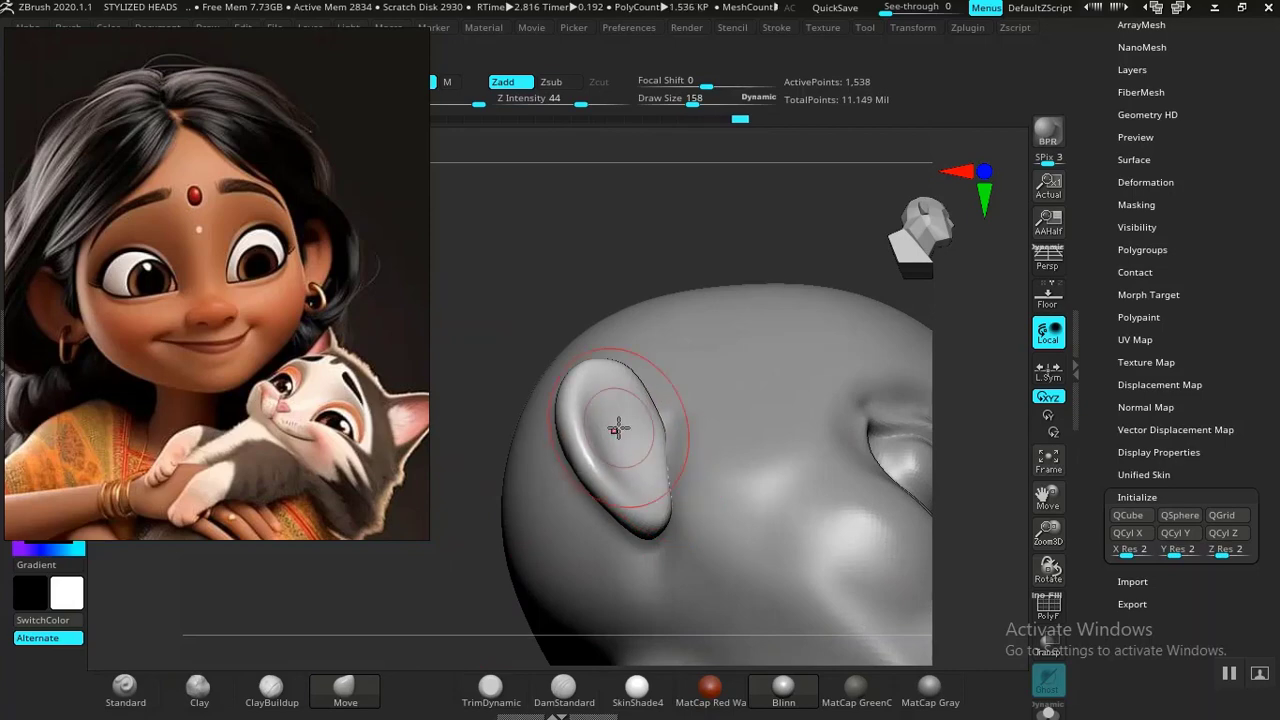
mouse_move(464, 594)
mouse_down()
mouse_move(443, 614)
mouse_move(529, 540)
mouse_move(523, 620)
mouse_move(507, 570)
mouse_move(557, 509)
mouse_move(466, 531)
mouse_move(686, 337)
mouse_up()
Step: Carve the upper groove and the inner bowl folds of the ear with the DamStandard brush at size 158 and LazyMouse off
click(564, 688)
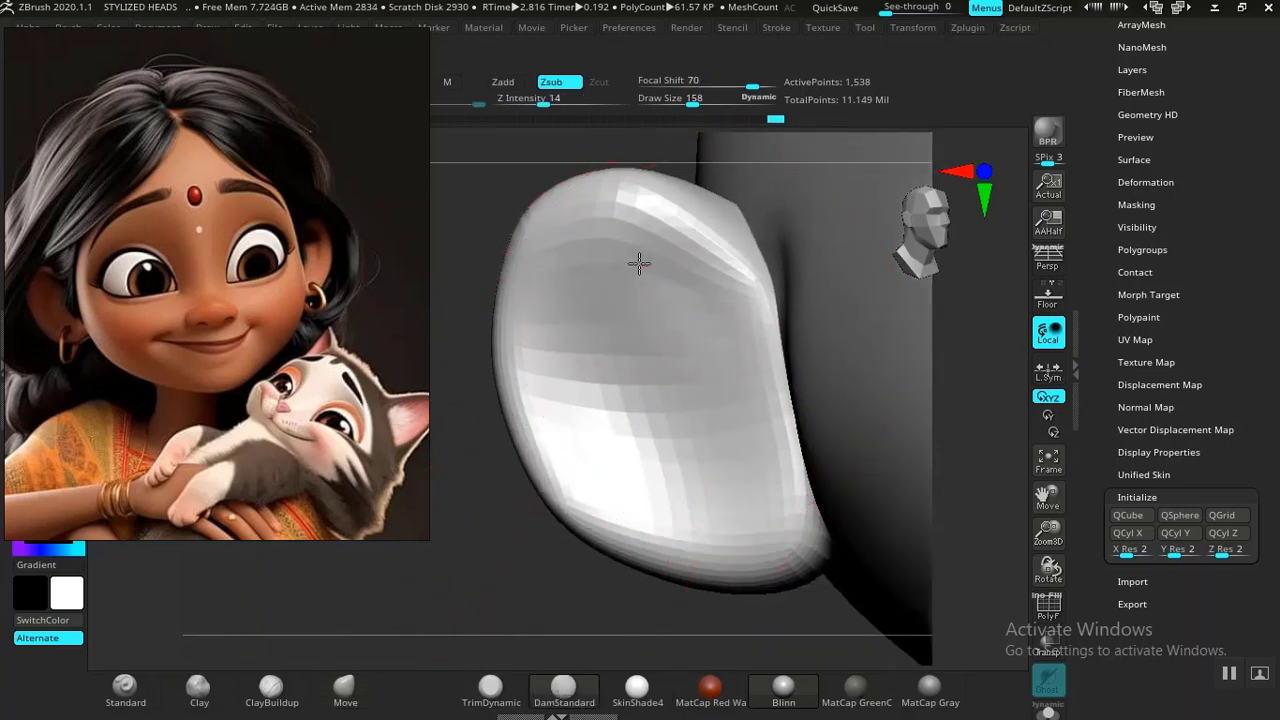
click(784, 27)
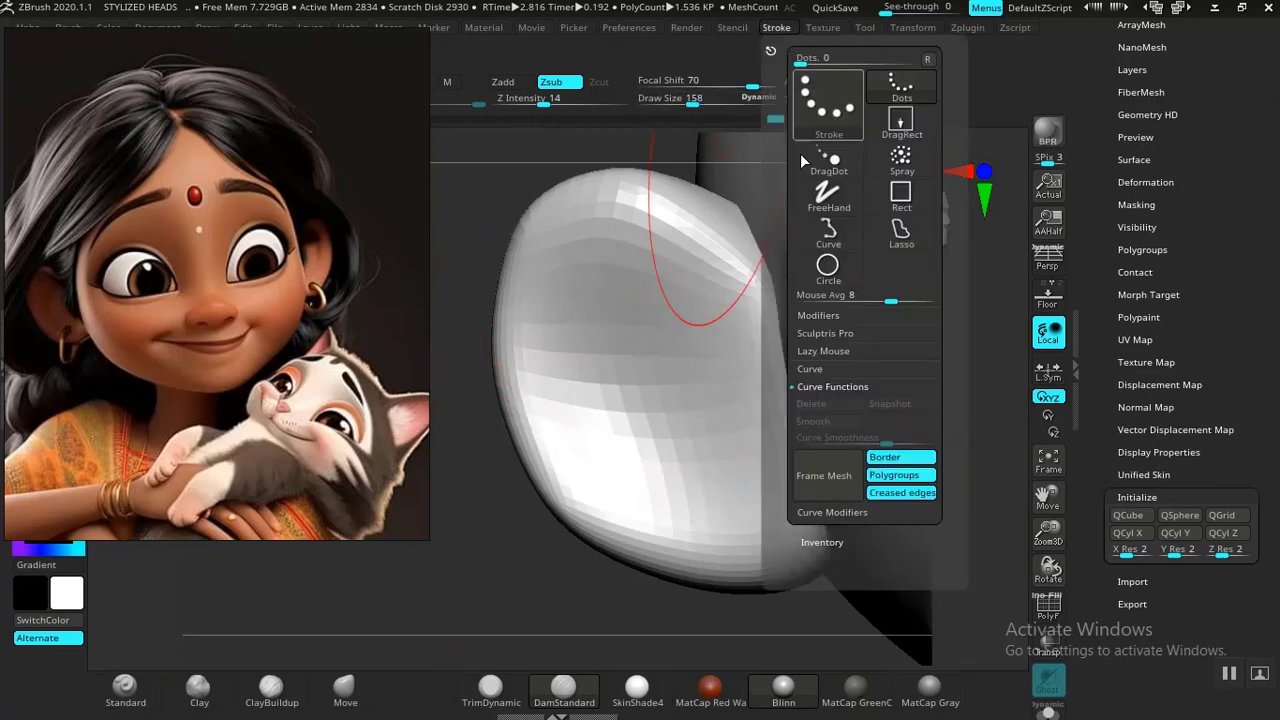
click(823, 351)
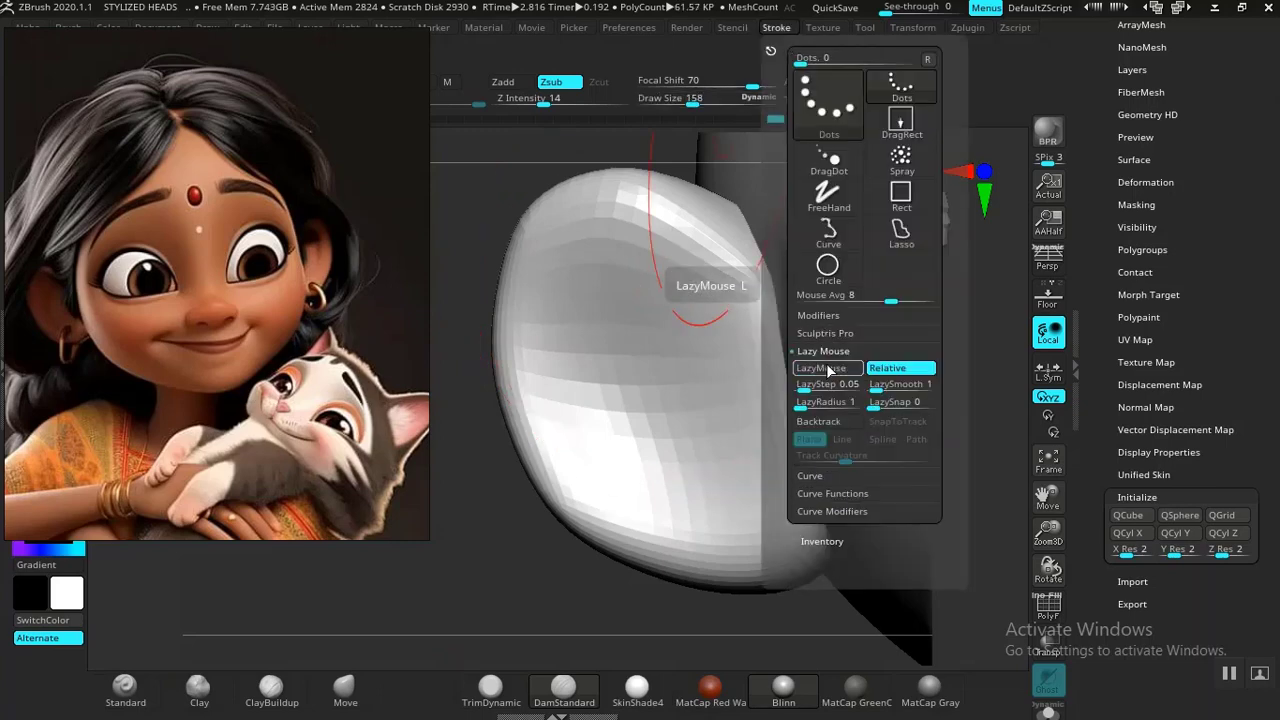
mouse_move(710, 386)
mouse_down()
mouse_move(723, 346)
mouse_move(671, 297)
mouse_move(603, 294)
mouse_move(557, 339)
mouse_move(580, 426)
mouse_move(620, 483)
mouse_move(689, 497)
mouse_move(742, 485)
mouse_move(767, 465)
mouse_move(750, 428)
mouse_move(770, 440)
mouse_up()
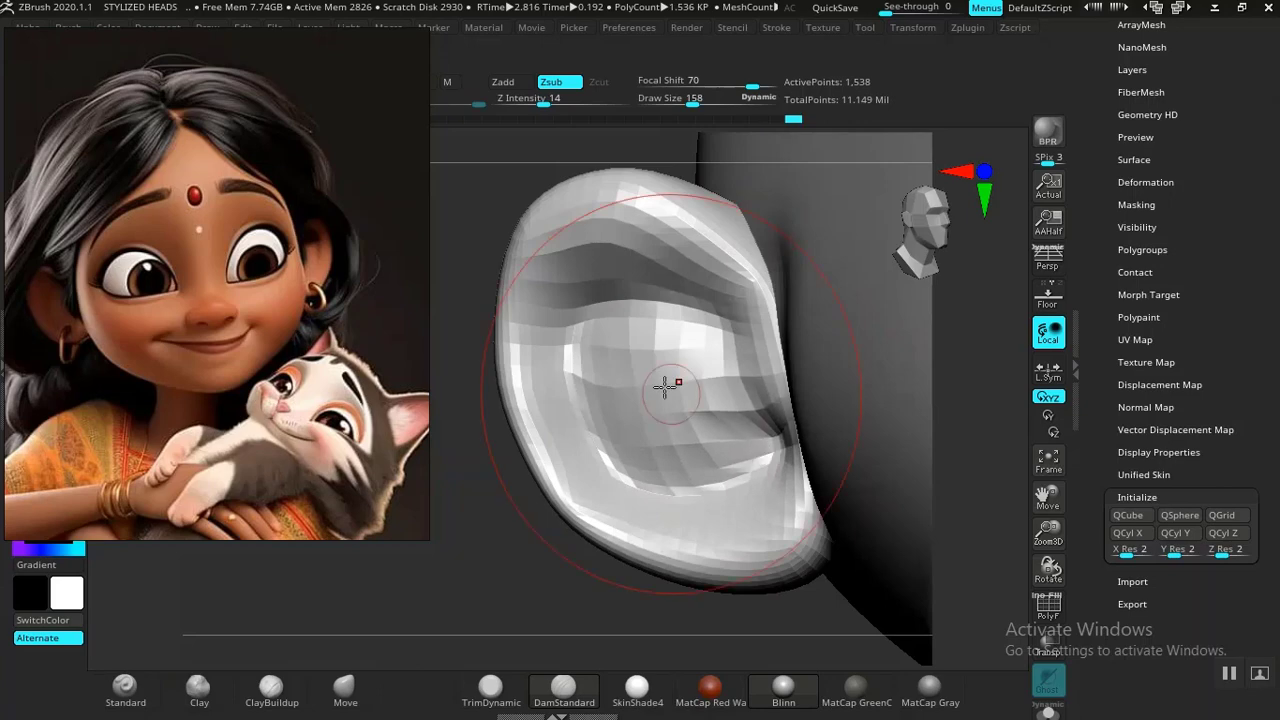
mouse_move(654, 302)
mouse_down()
mouse_move(662, 260)
mouse_move(640, 245)
mouse_move(610, 300)
mouse_up()
mouse_move(526, 490)
ctrl+right_down()
mouse_move(471, 437)
mouse_move(626, 511)
mouse_move(691, 503)
mouse_move(554, 522)
mouse_move(534, 557)
mouse_move(443, 583)
mouse_move(527, 562)
mouse_move(554, 603)
mouse_move(380, 660)
ctrl+right_up()
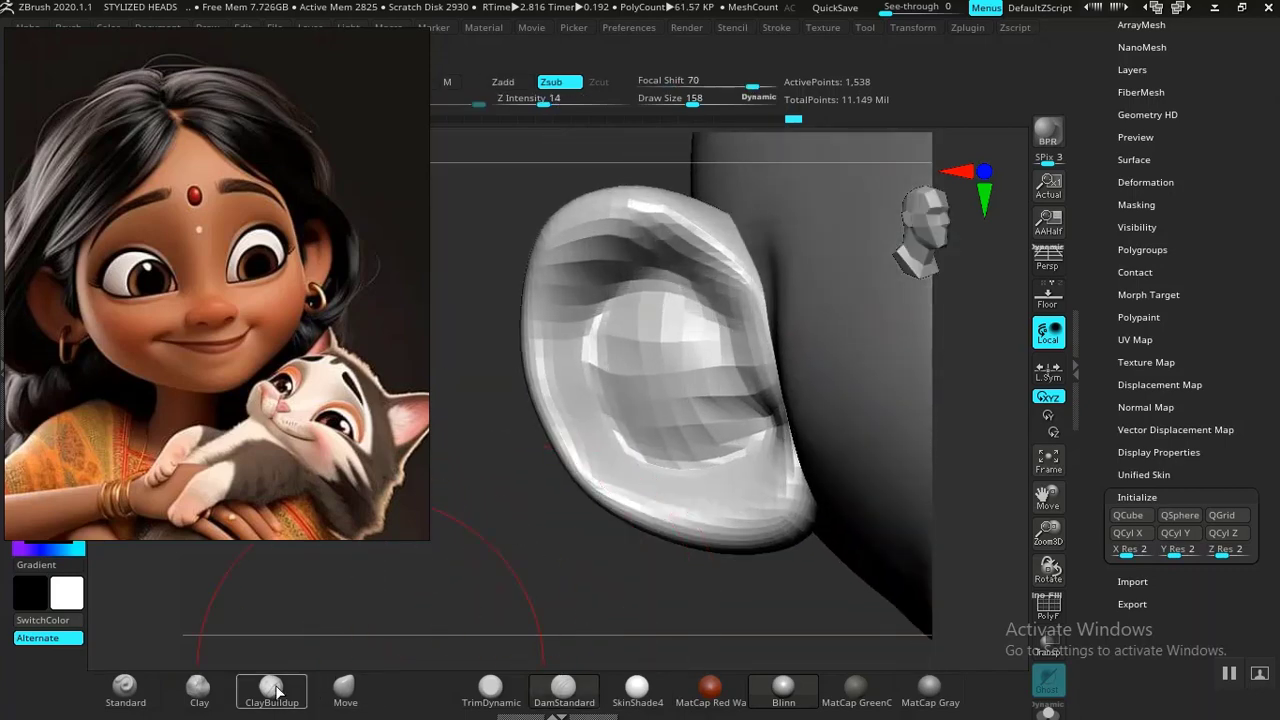
Step: Build up the rim and folds inside the ear with the Clay brush at size 62
click(197, 691)
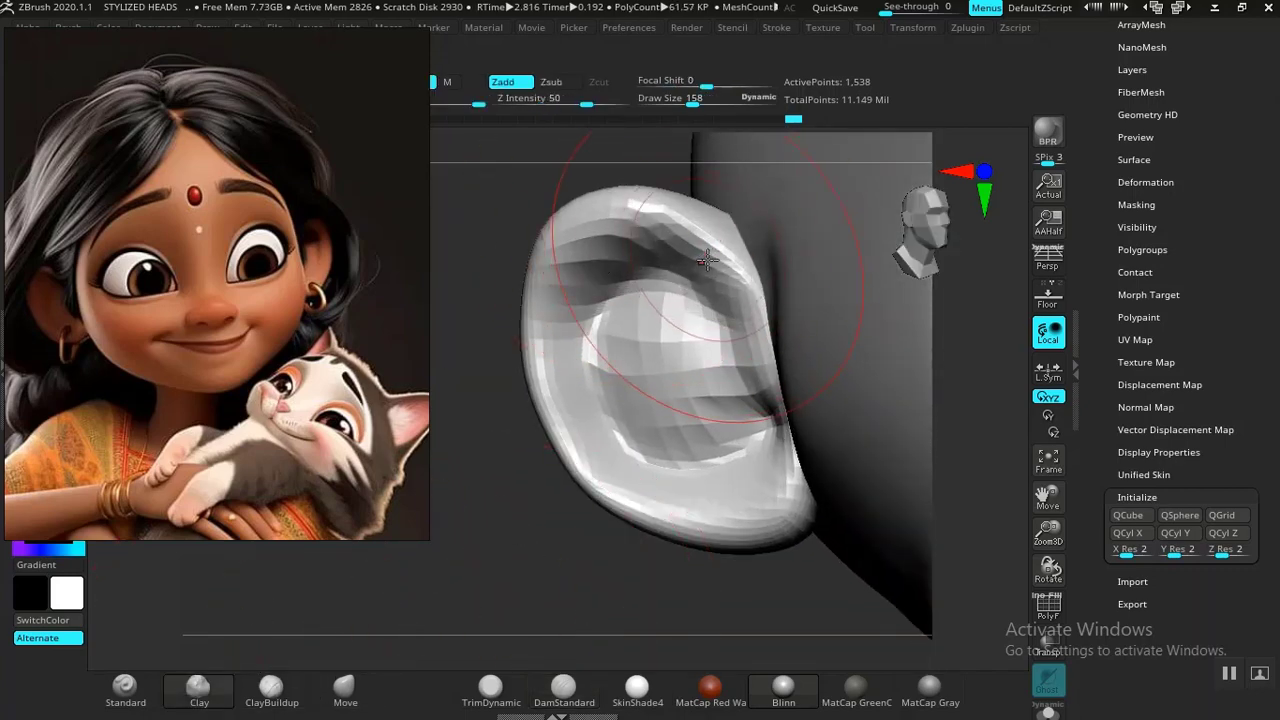
key(bracketleft)
key(bracketleft)
key(bracketleft)
key(bracketleft)
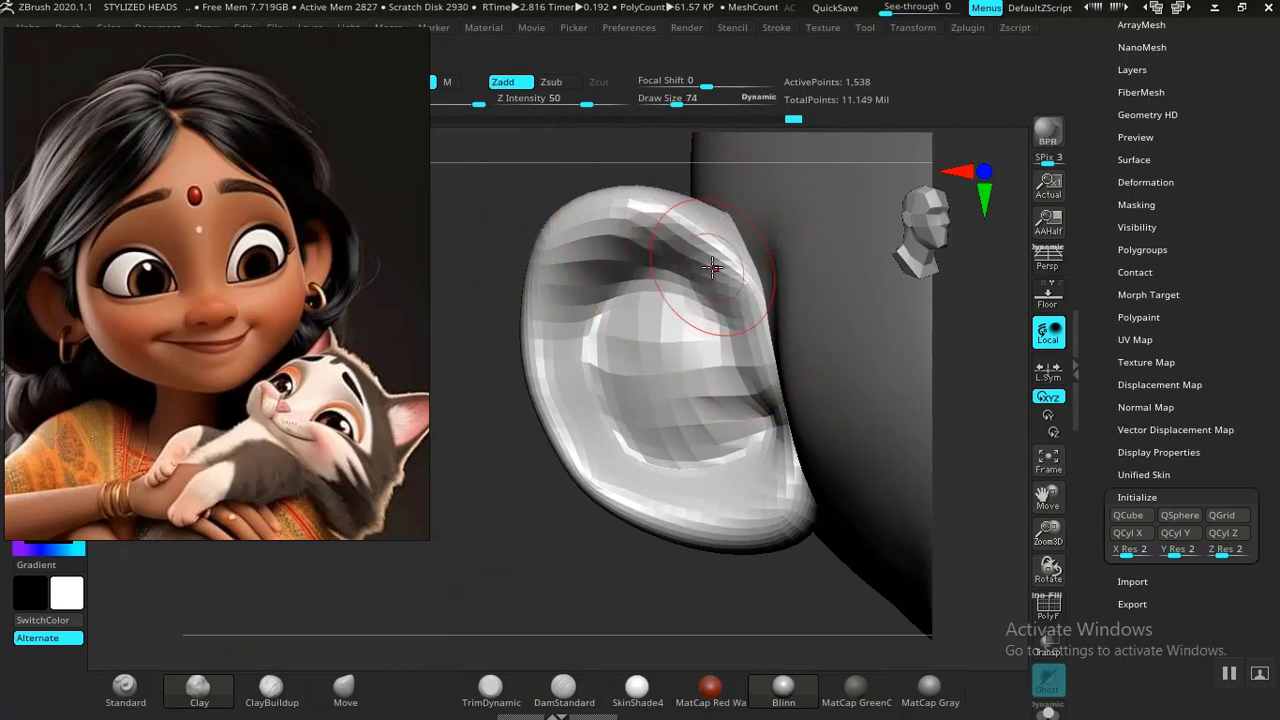
mouse_move(597, 247)
mouse_down()
mouse_move(554, 309)
mouse_move(583, 429)
mouse_move(612, 463)
mouse_up()
drag(509, 548, 706, 468)
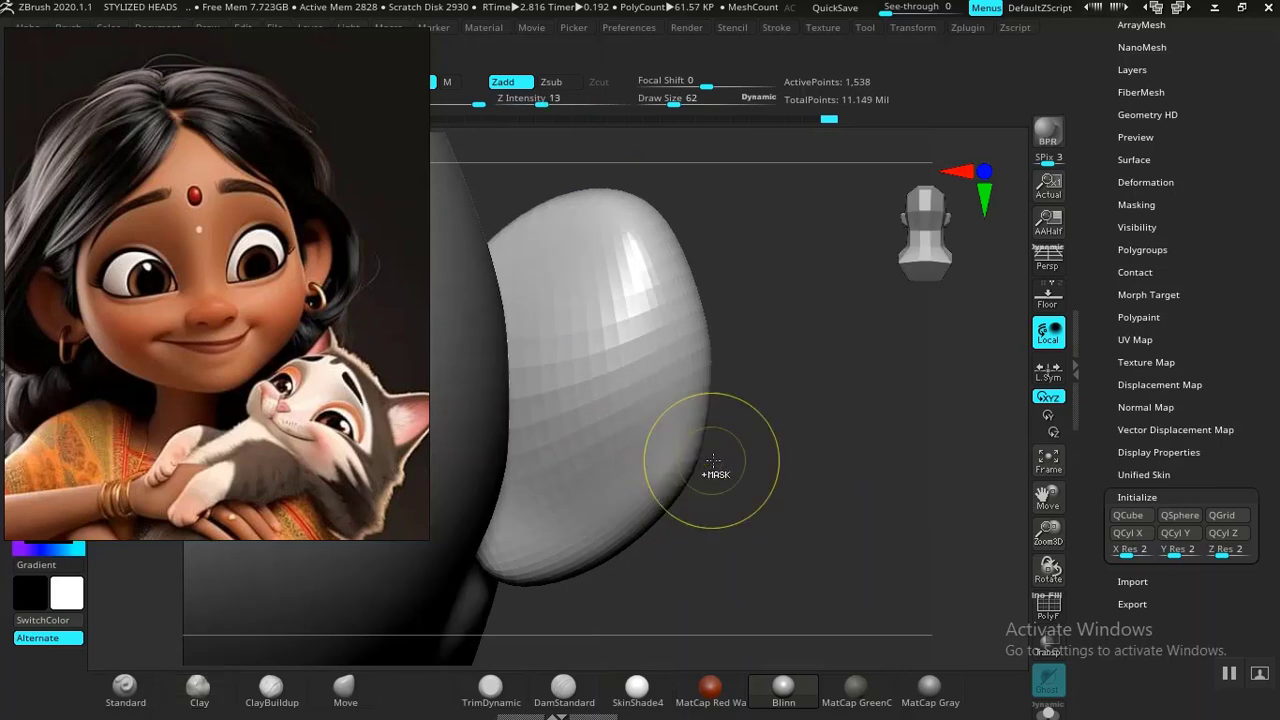
drag(840, 429, 663, 443)
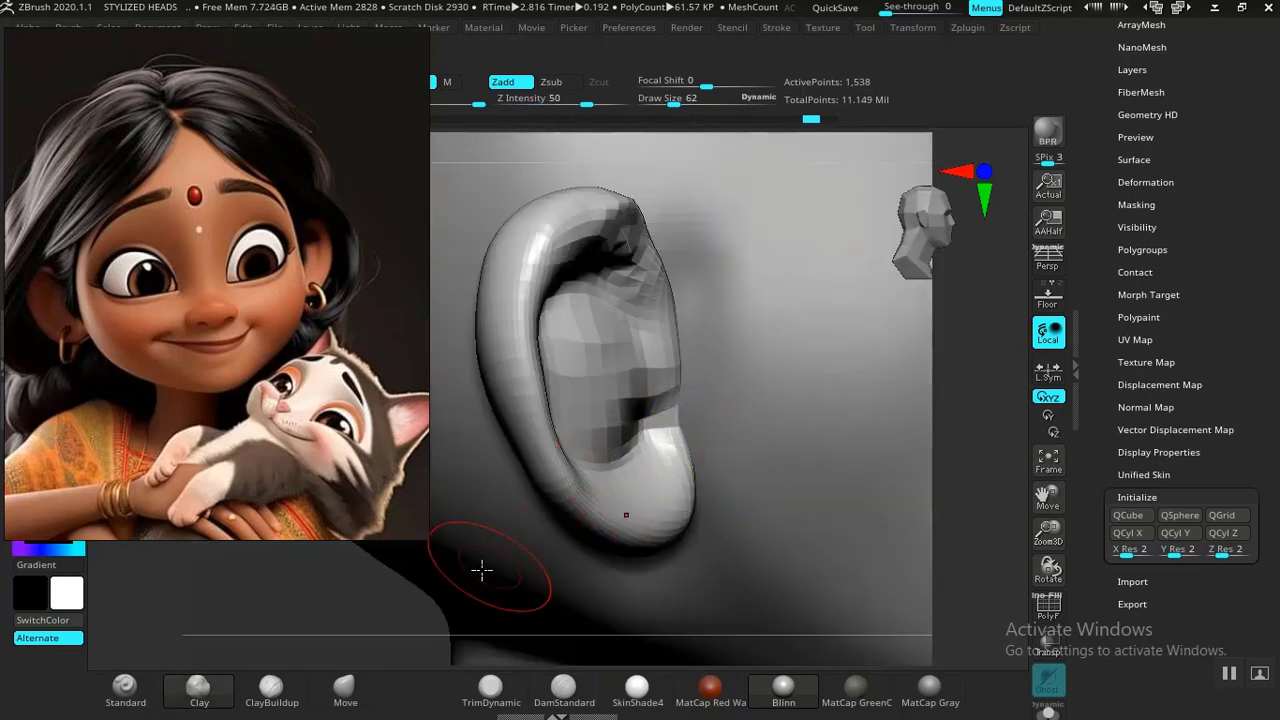
mouse_move(314, 623)
mouse_down()
mouse_move(237, 620)
mouse_move(215, 650)
mouse_up()
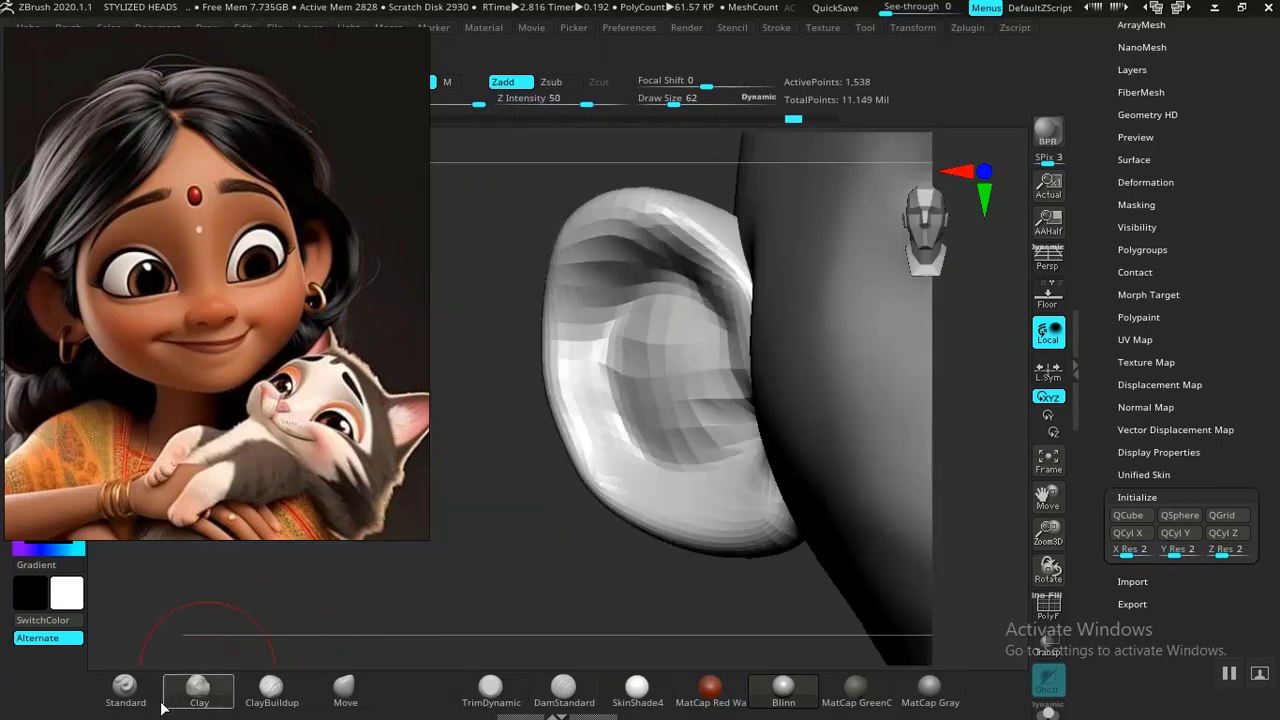
Step: Define the ear's outer rim, inner ridges and central hollow with the Standard brush at size 62
click(125, 686)
mouse_move(737, 290)
mouse_down()
mouse_move(640, 232)
mouse_move(595, 310)
mouse_move(583, 371)
mouse_move(604, 440)
mouse_move(651, 486)
mouse_move(757, 503)
mouse_up()
mouse_move(644, 486)
mouse_down()
mouse_move(577, 374)
mouse_move(620, 228)
mouse_move(744, 311)
mouse_up()
drag(518, 546, 643, 394)
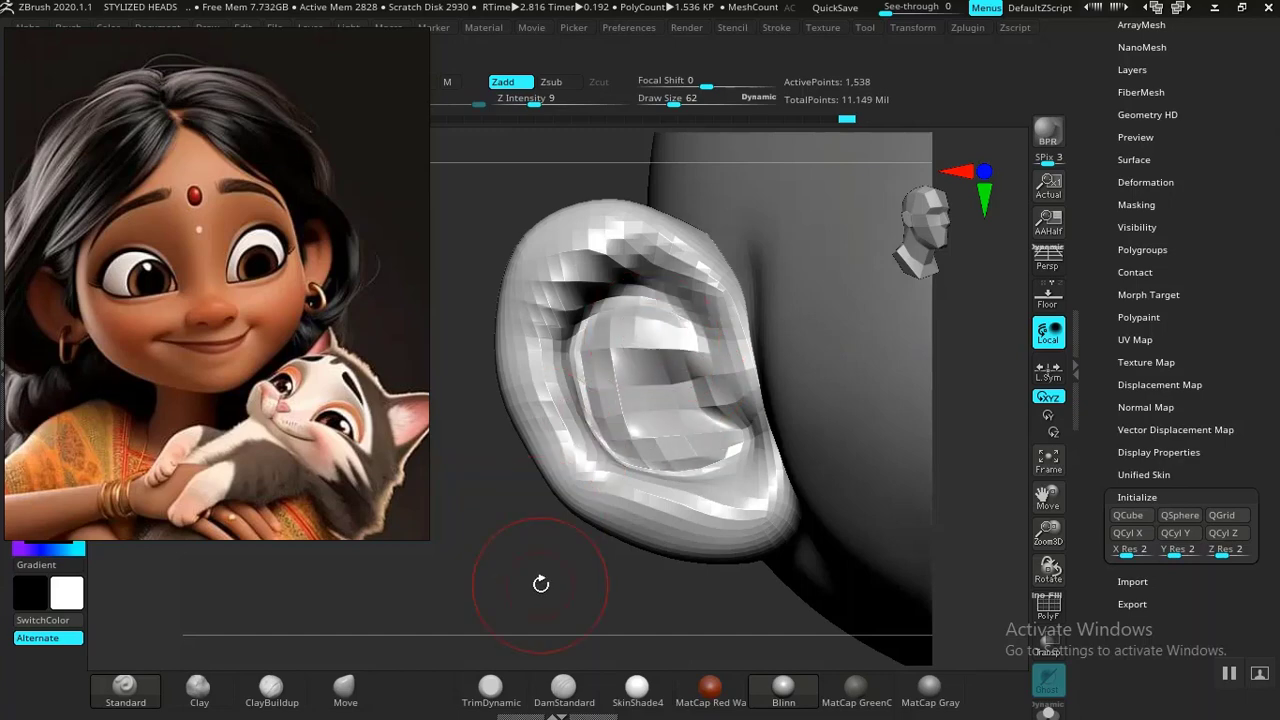
mouse_move(540, 584)
mouse_down()
mouse_move(503, 289)
mouse_move(589, 533)
mouse_move(526, 517)
mouse_move(603, 560)
mouse_move(530, 557)
mouse_move(514, 526)
mouse_move(563, 428)
mouse_up()
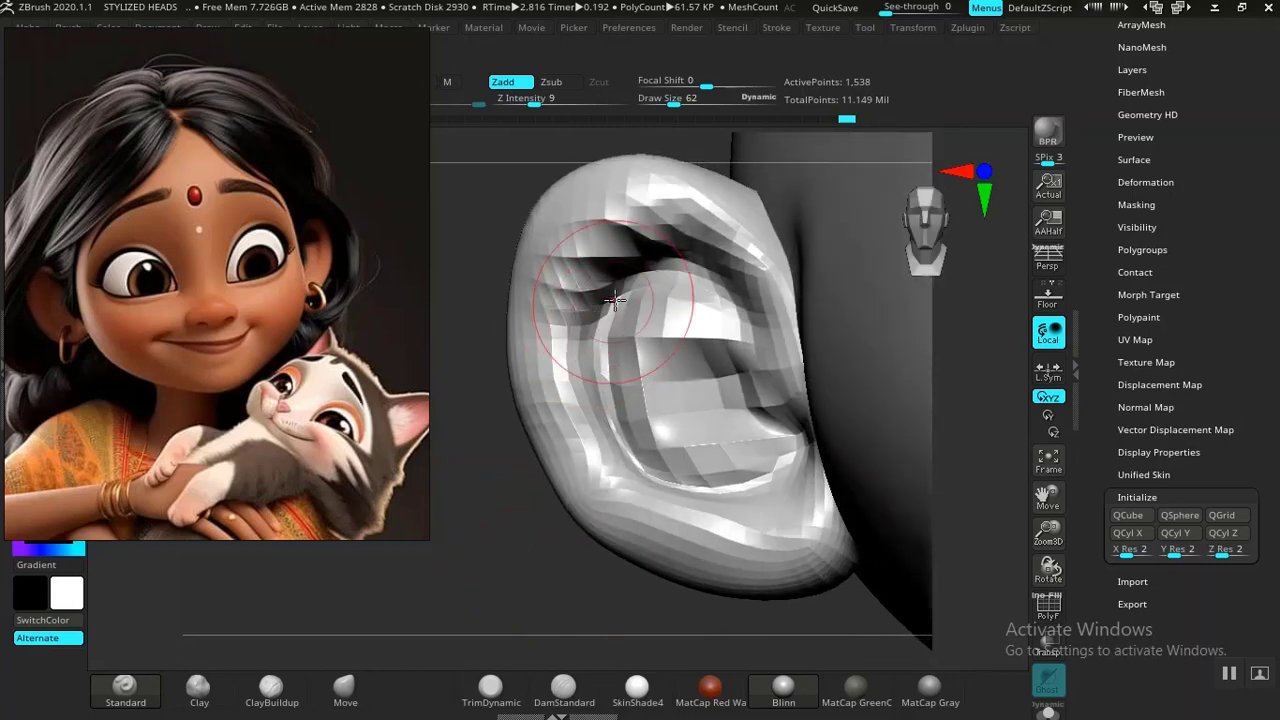
drag(500, 412, 497, 380)
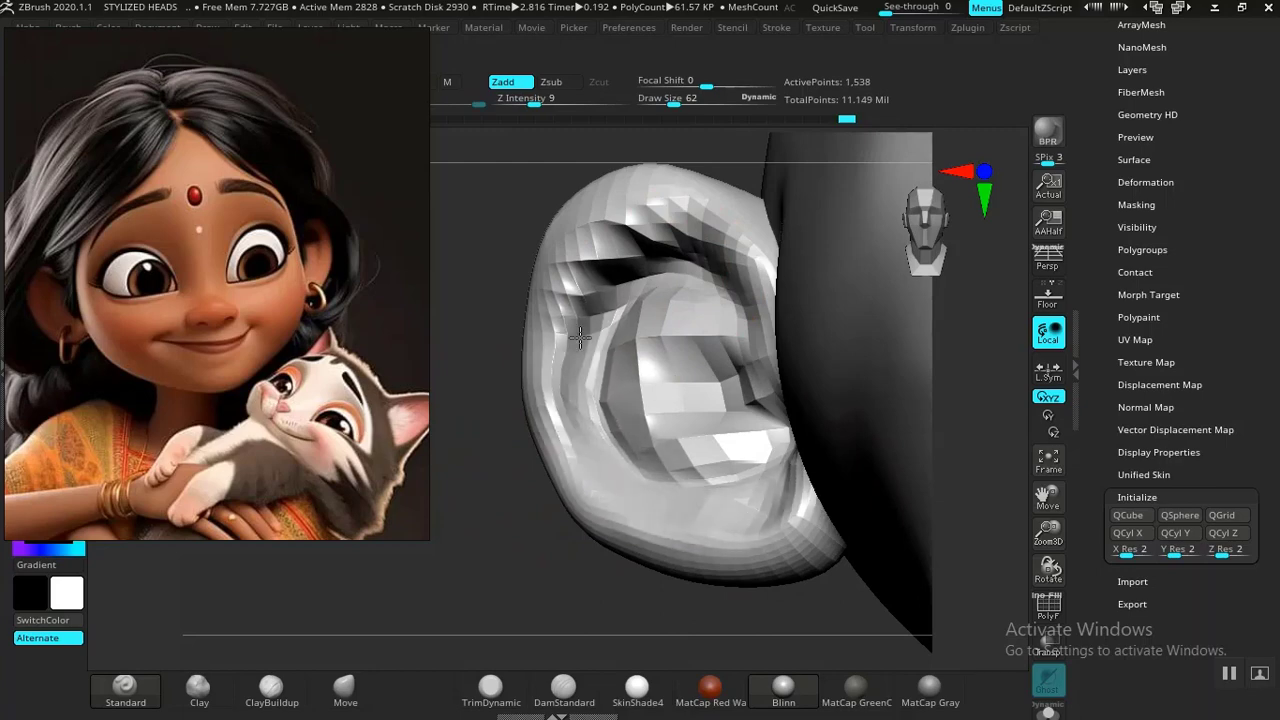
drag(724, 257, 594, 266)
mouse_move(480, 350)
alt+mouse_down()
mouse_move(463, 414)
mouse_move(542, 530)
mouse_move(609, 423)
mouse_move(509, 320)
mouse_move(611, 591)
mouse_move(537, 543)
mouse_move(531, 491)
mouse_move(556, 532)
mouse_move(580, 529)
mouse_move(591, 586)
mouse_move(532, 520)
mouse_move(514, 566)
mouse_move(560, 600)
alt+mouse_up()
mouse_move(623, 428)
mouse_down()
mouse_move(540, 354)
mouse_move(559, 449)
mouse_move(571, 338)
mouse_move(606, 372)
mouse_up()
drag(491, 633, 782, 401)
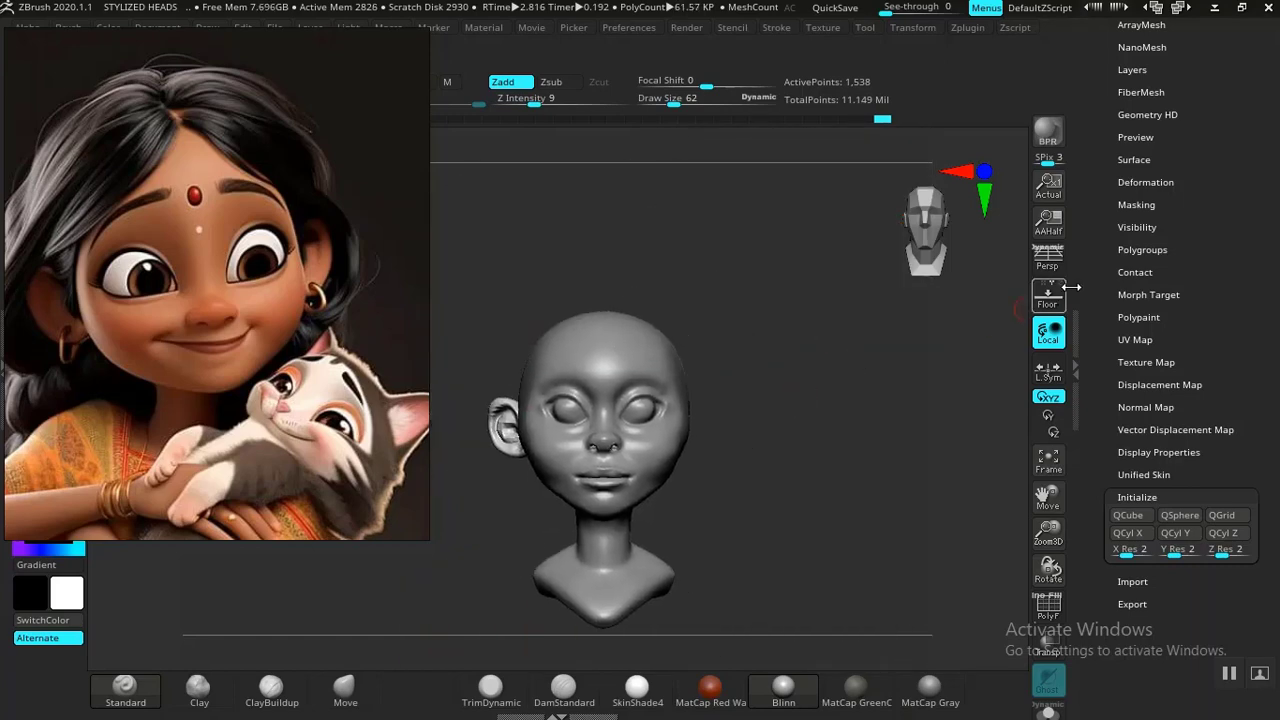
Step: Try to mirror and weld the ear onto the other side of the head
scroll(1108, 373, up, 5)
click(1140, 283)
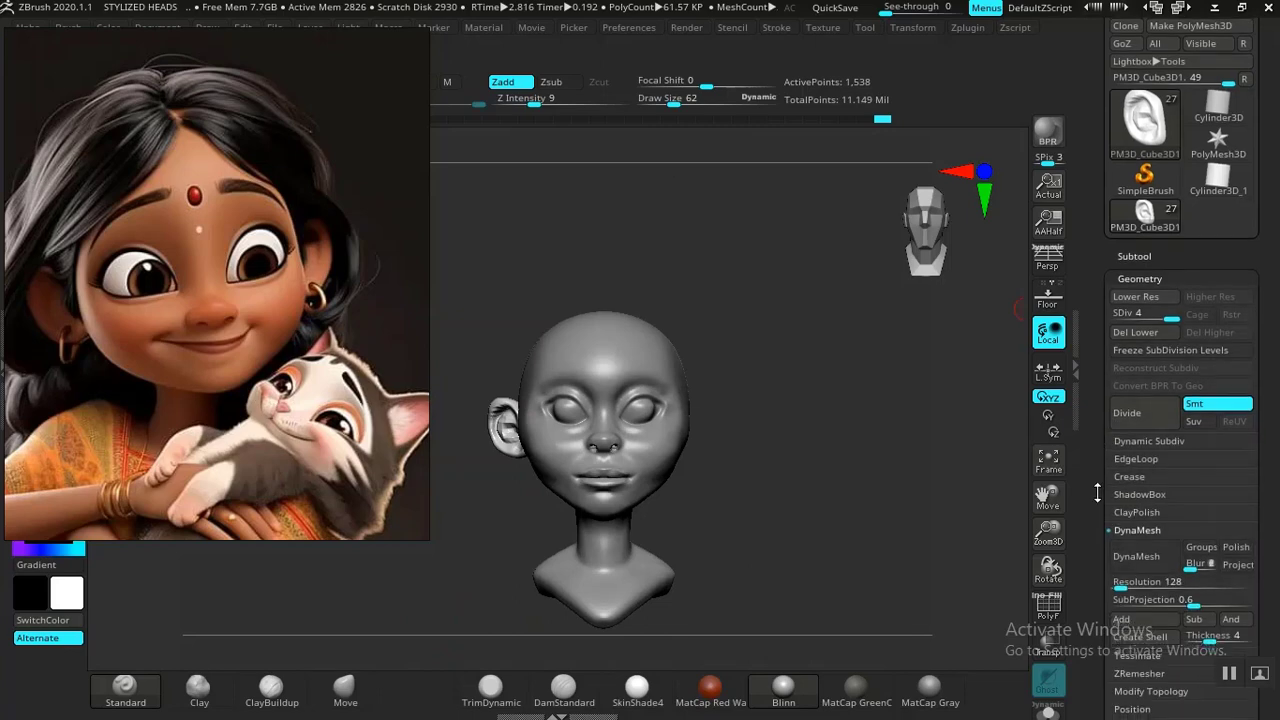
scroll(1116, 369, down, 3)
click(1143, 352)
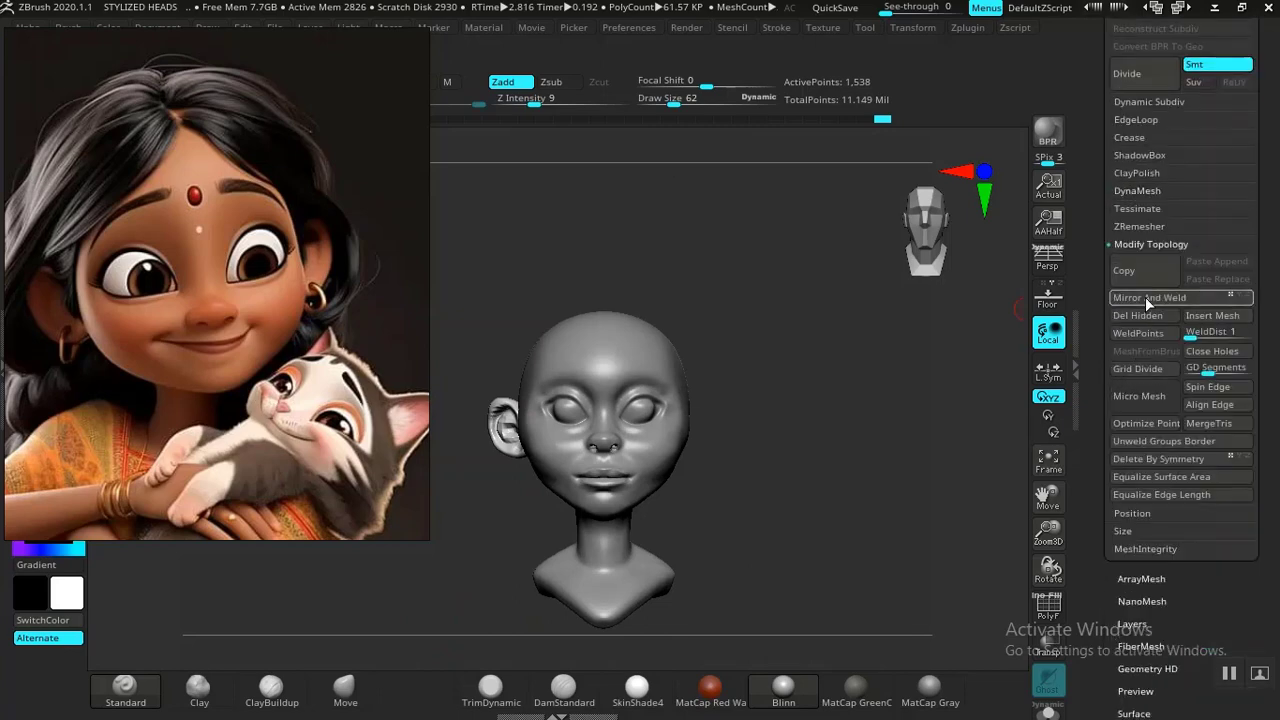
click(1146, 298)
click(954, 437)
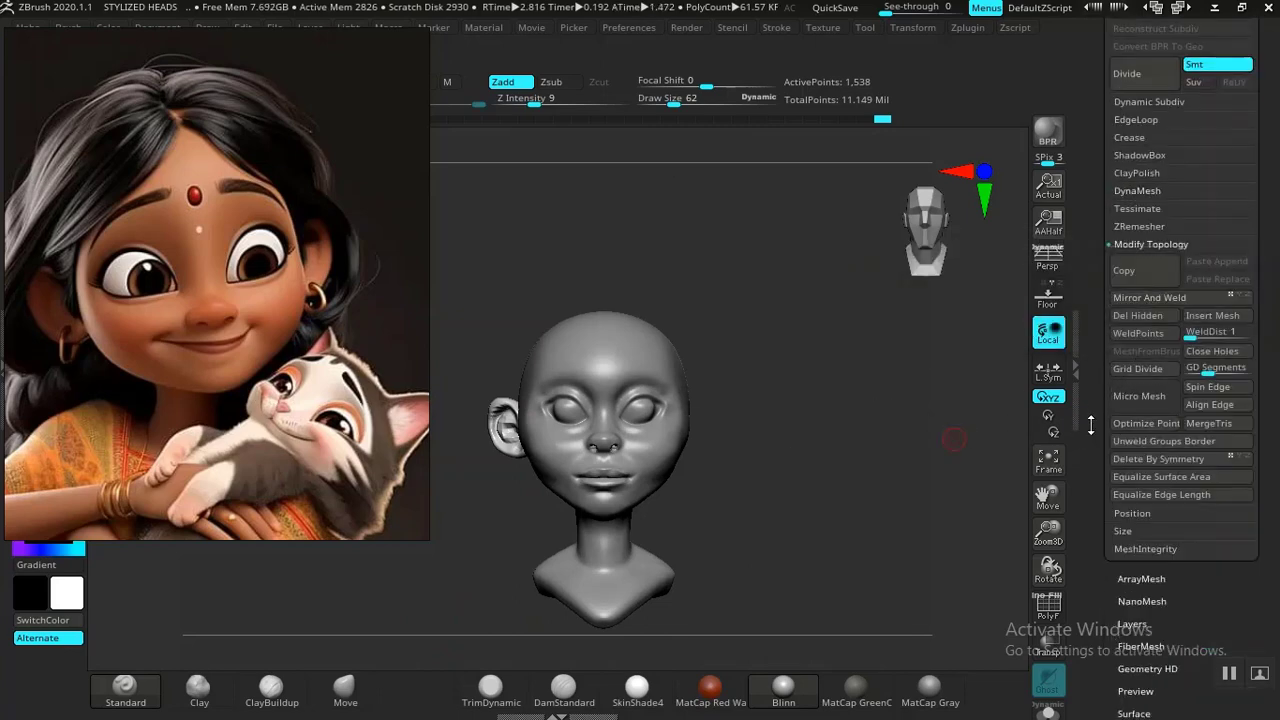
Step: Delete the ear's lower subdivision levels, and mirror and weld it across the head to create the second ear
scroll(1104, 398, up, 3)
click(1140, 167)
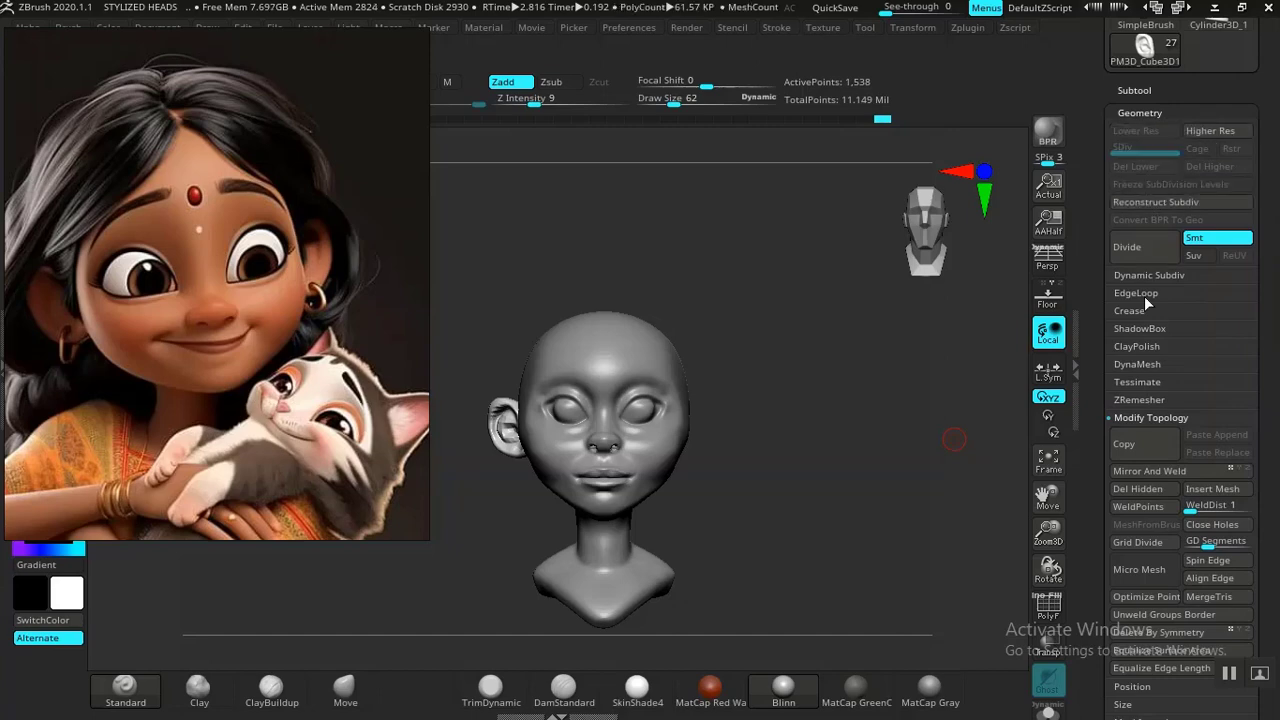
click(1172, 472)
Step: Adjust both ears with the Move brush at size 118 and scale them vertically by about 1.03
mouse_move(794, 478)
alt+mouse_down()
mouse_move(837, 560)
mouse_move(852, 507)
mouse_move(893, 508)
mouse_move(829, 520)
mouse_move(883, 520)
mouse_move(791, 508)
mouse_move(837, 468)
mouse_move(858, 502)
alt+mouse_up()
scroll(1077, 350, up, 4)
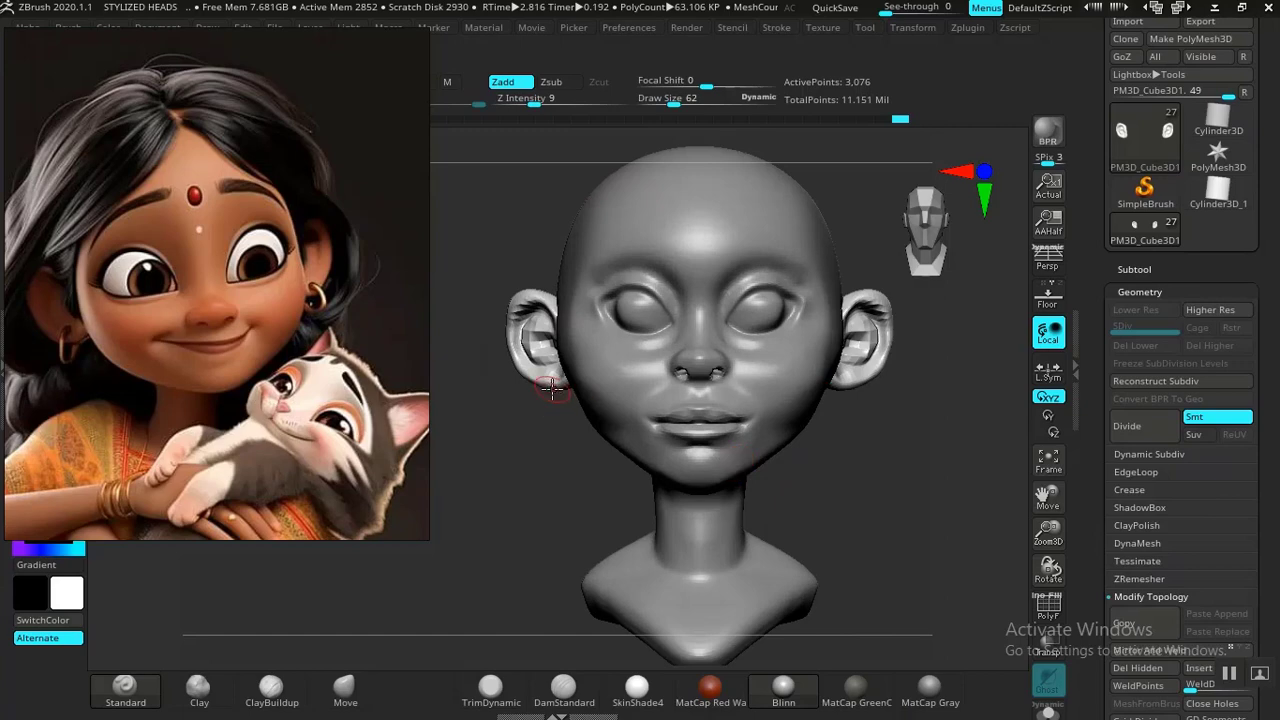
click(345, 690)
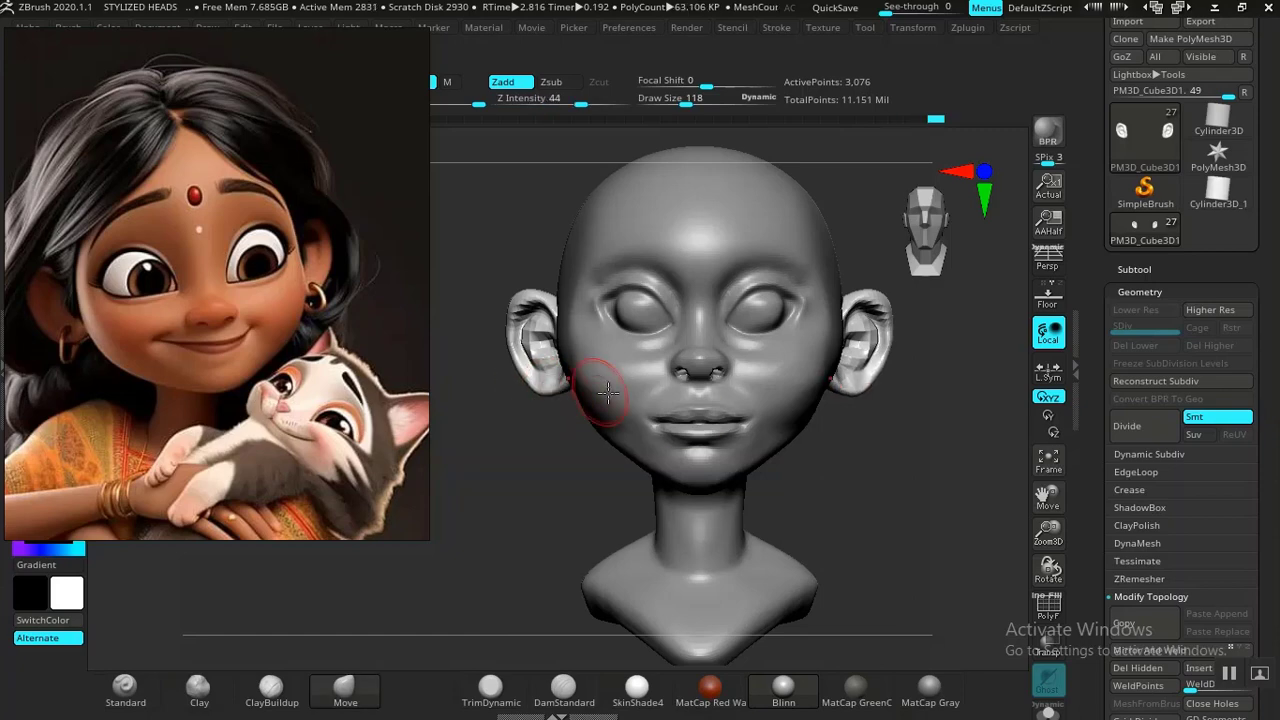
alt+drag(882, 535, 831, 495)
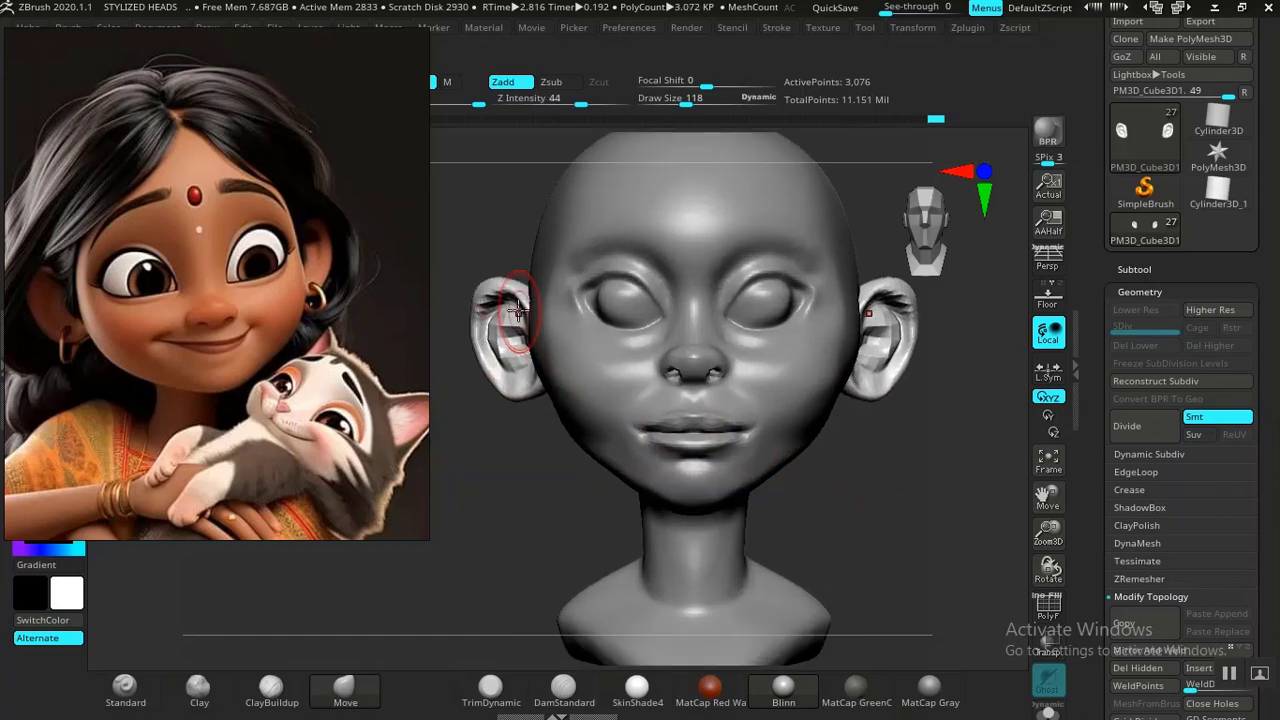
key(w)
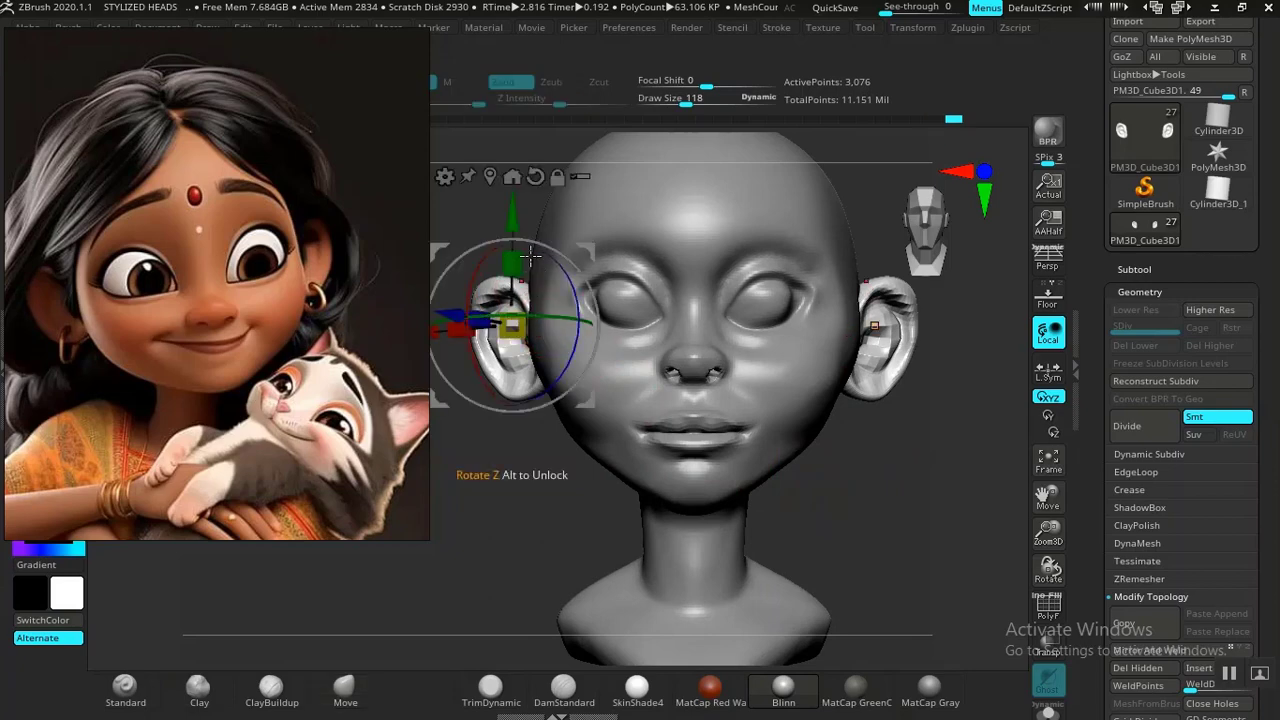
drag(531, 256, 527, 254)
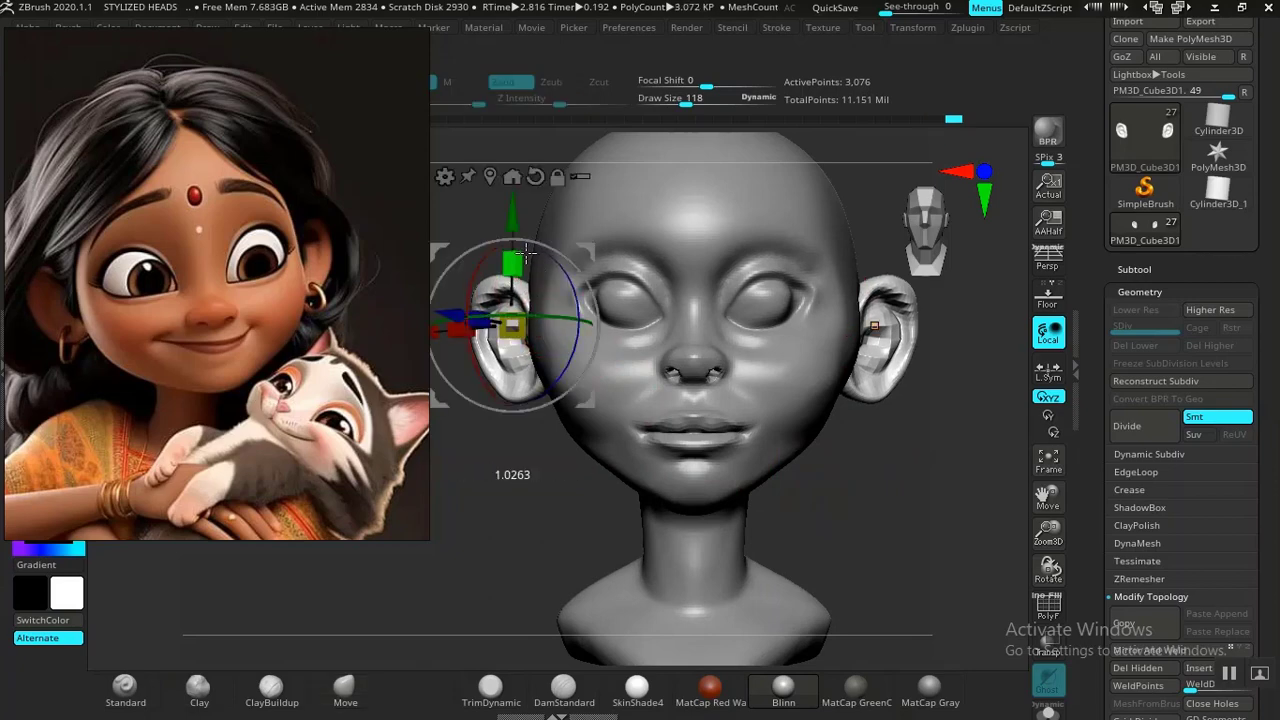
key(q)
Step: Select the head subtool, then flatten the cheek in front of the ear with TrimDynamic at size 258 and smooth it
mouse_move(891, 506)
alt+mouse_down()
mouse_move(786, 463)
mouse_move(809, 509)
mouse_move(843, 517)
mouse_move(889, 503)
mouse_move(854, 537)
mouse_move(874, 509)
mouse_move(969, 489)
mouse_move(894, 506)
alt+mouse_up()
alt+click(725, 425)
alt+drag(706, 514, 451, 526)
mouse_move(808, 475)
alt+mouse_down()
mouse_move(848, 565)
mouse_move(780, 529)
mouse_move(740, 540)
mouse_move(834, 491)
mouse_move(810, 521)
mouse_move(766, 494)
mouse_move(829, 483)
mouse_move(840, 530)
alt+mouse_up()
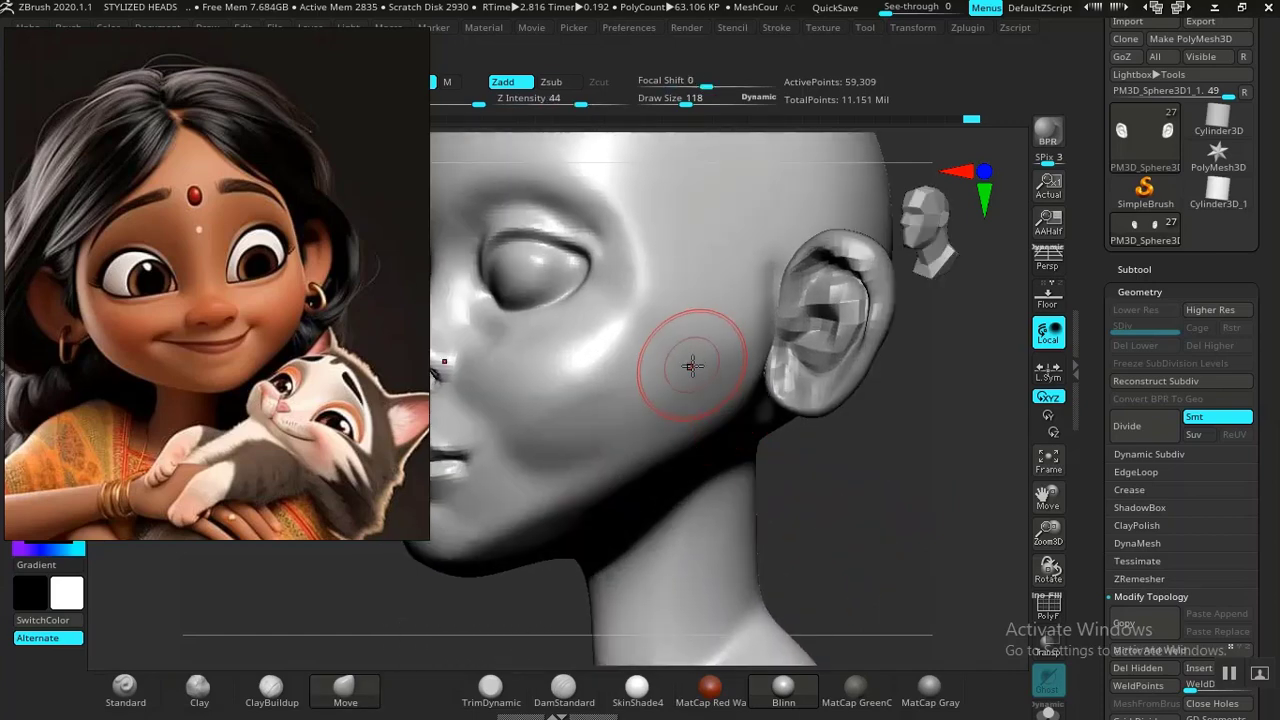
key(bracketright)
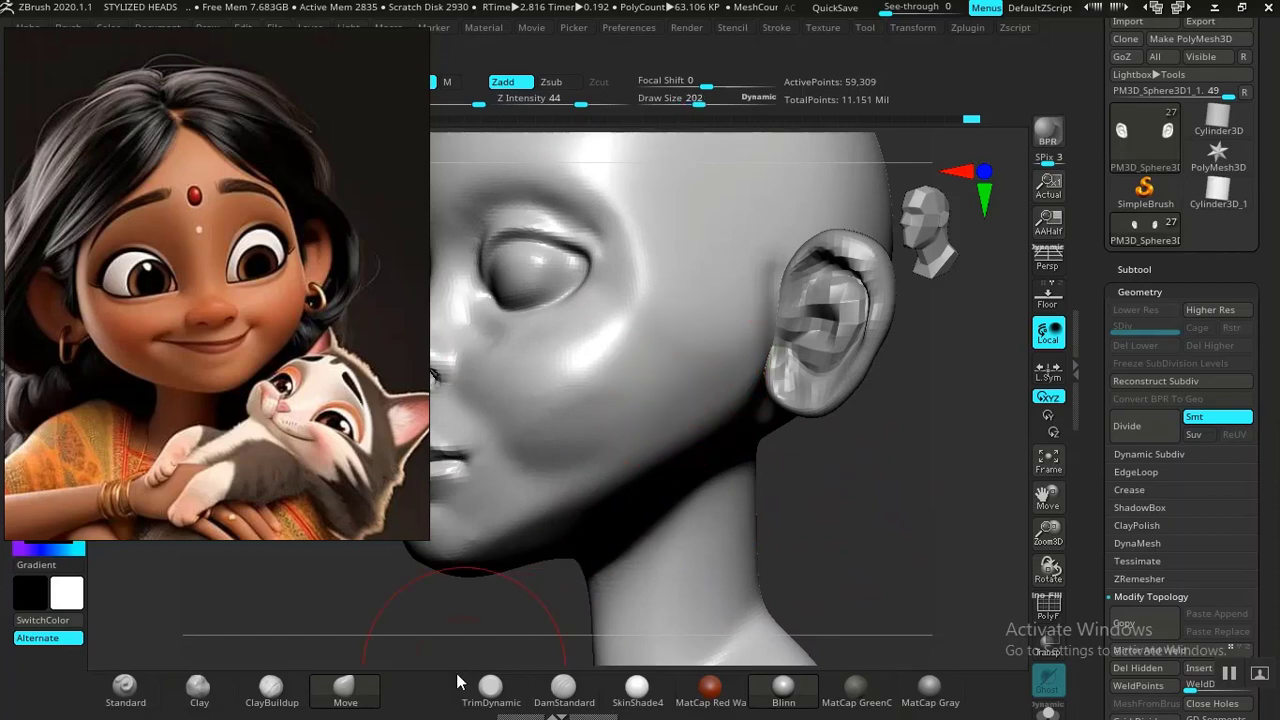
click(490, 685)
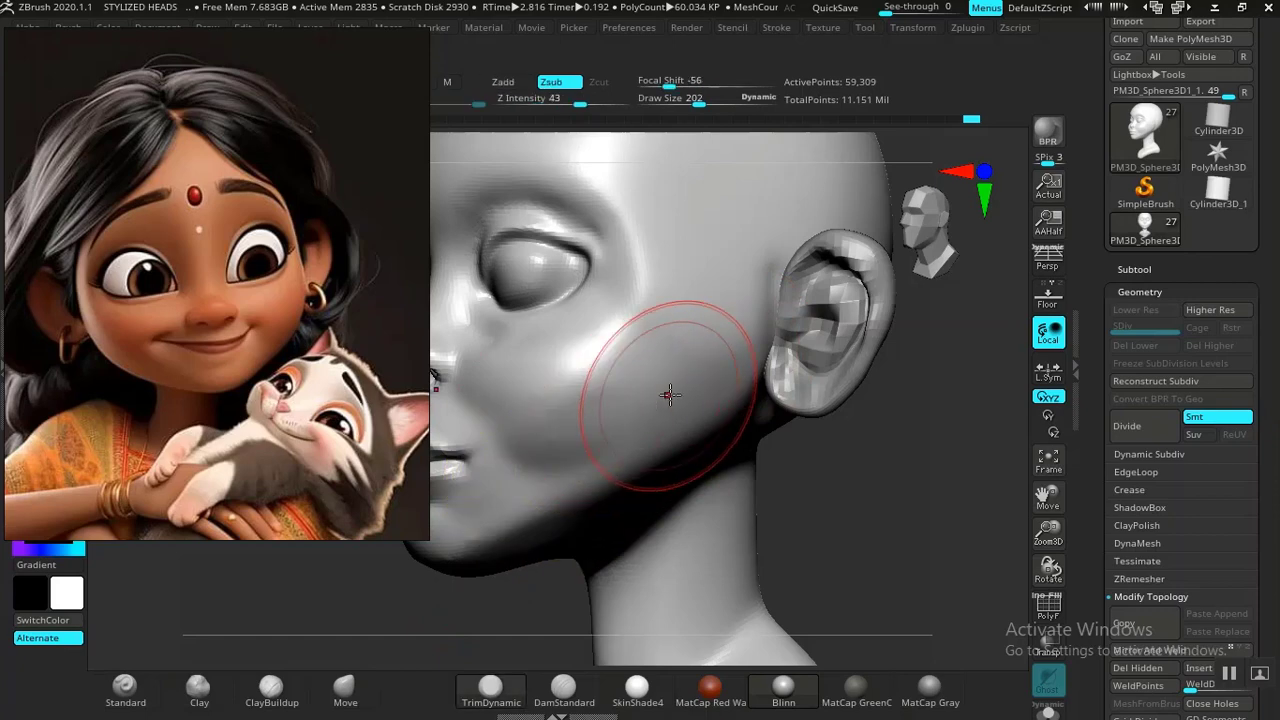
key(bracketright)
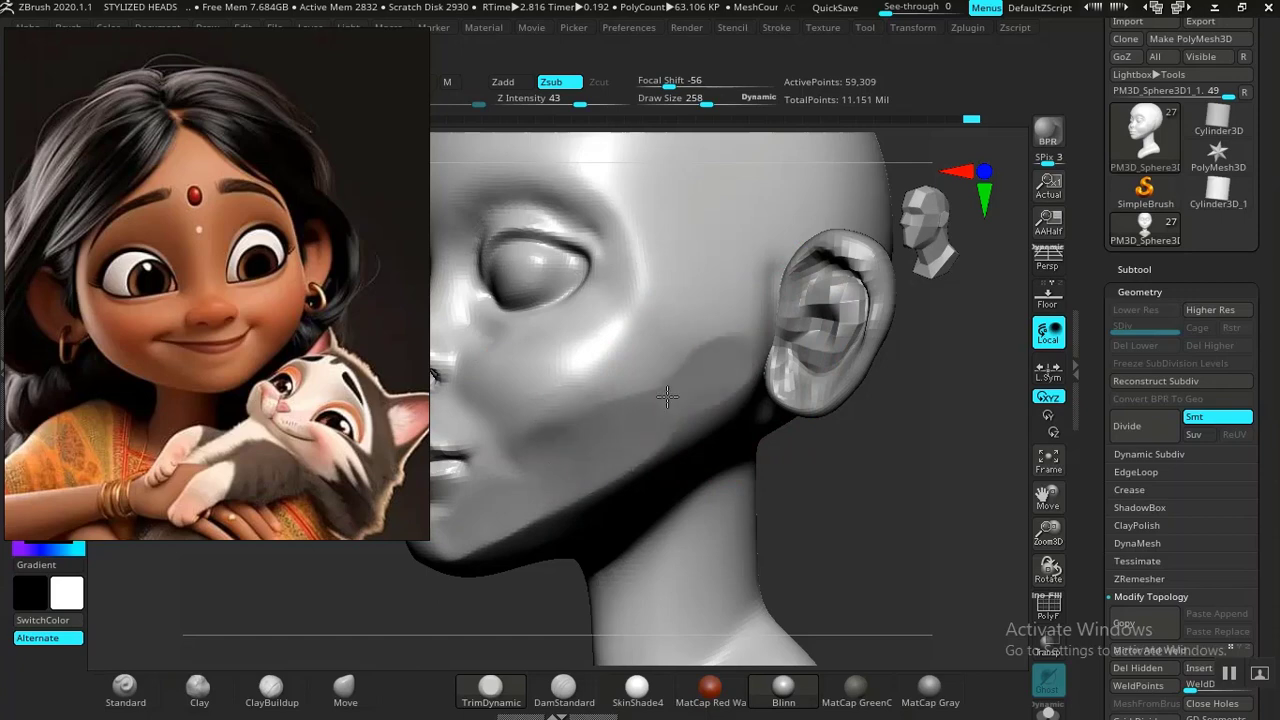
shift+drag(574, 460, 681, 369)
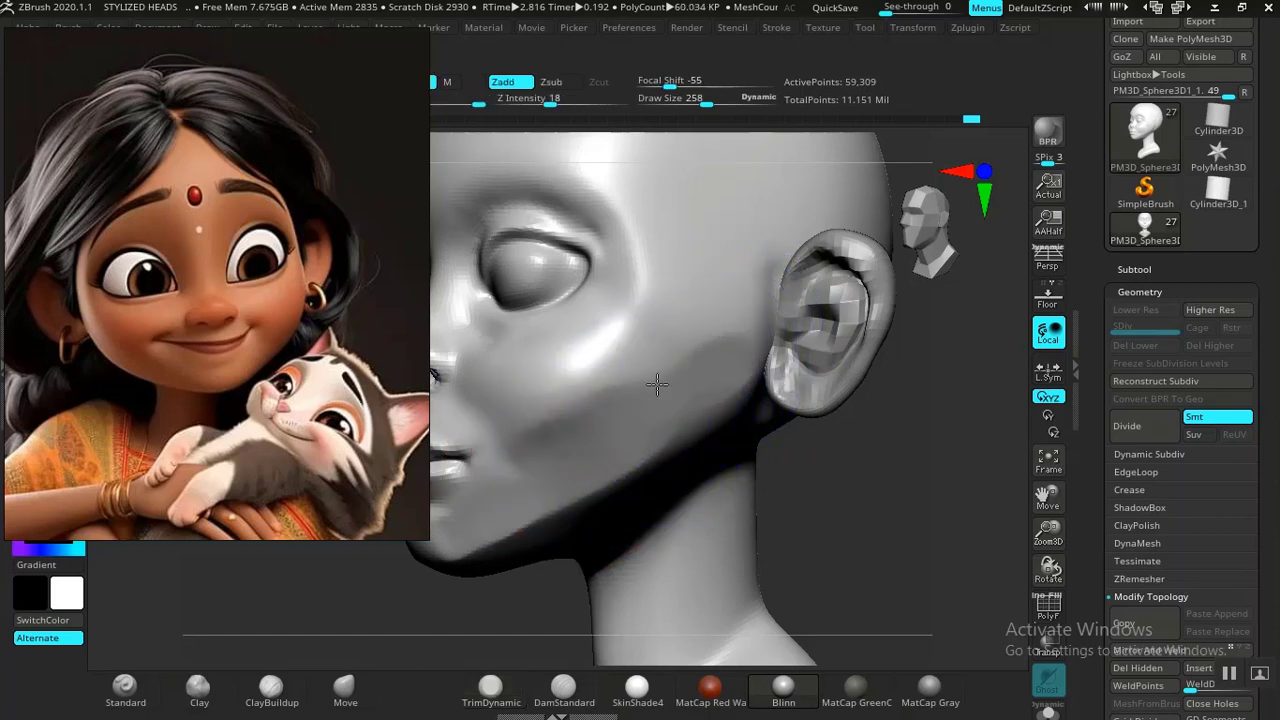
mouse_move(587, 449)
shift+mouse_down()
mouse_move(515, 560)
mouse_move(555, 487)
shift+mouse_up()
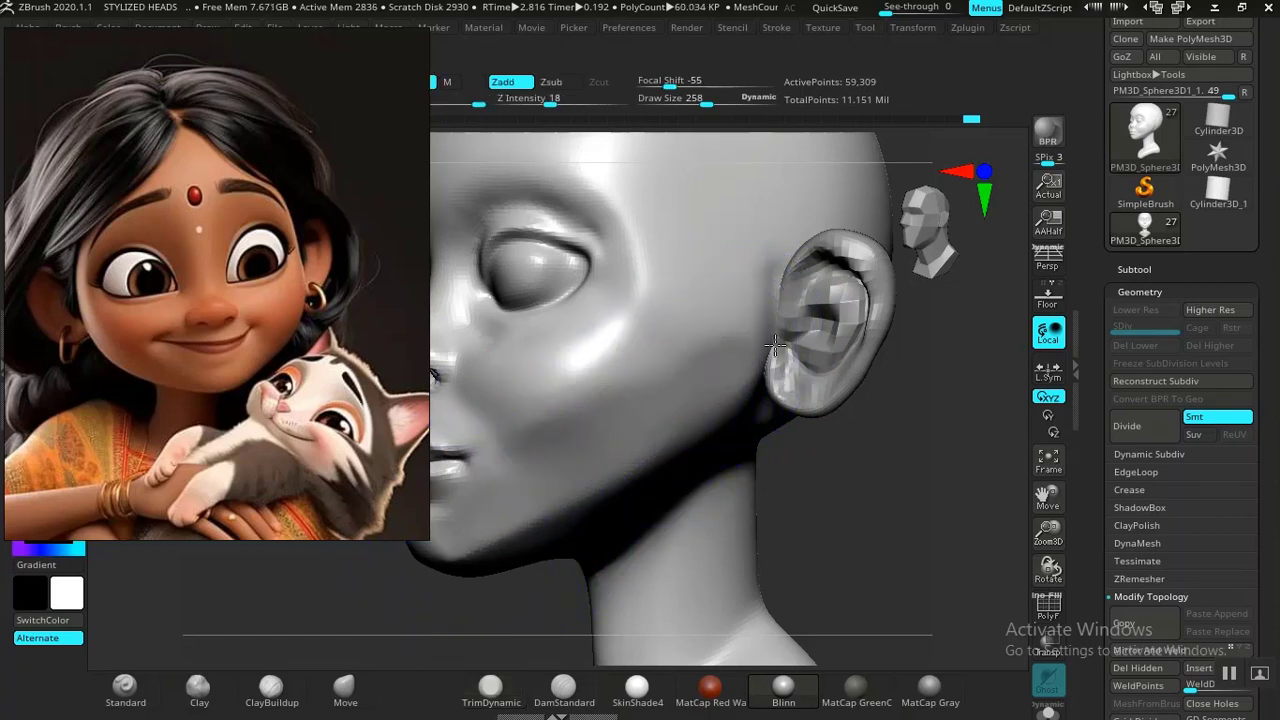
Step: Trim and smooth the jawline and lower cheek from the chin to the ear with TrimDynamic at size 160
mouse_move(934, 543)
alt+mouse_down()
mouse_move(824, 437)
mouse_move(851, 506)
mouse_move(820, 434)
mouse_move(849, 543)
mouse_move(838, 509)
mouse_move(837, 534)
mouse_move(857, 526)
mouse_move(763, 430)
alt+mouse_up()
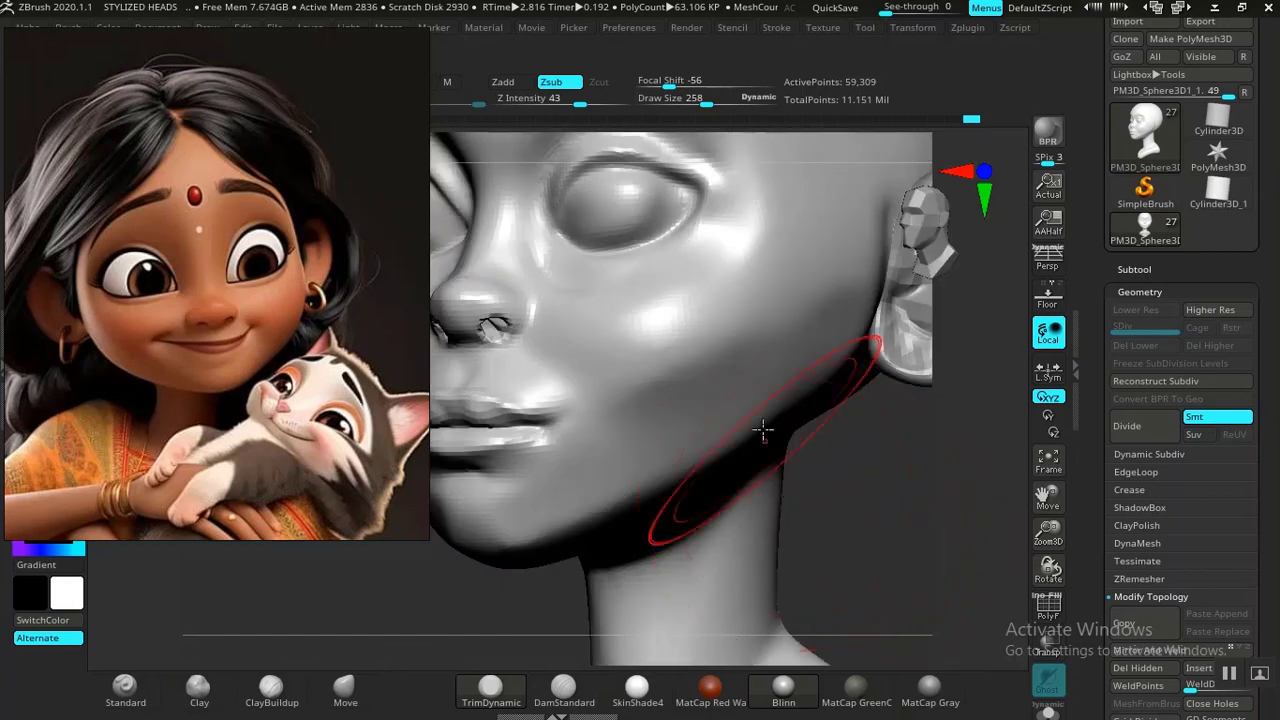
mouse_move(628, 151)
shift+mouse_down()
mouse_move(628, 200)
mouse_move(723, 322)
mouse_move(707, 326)
shift+mouse_up()
key(s)
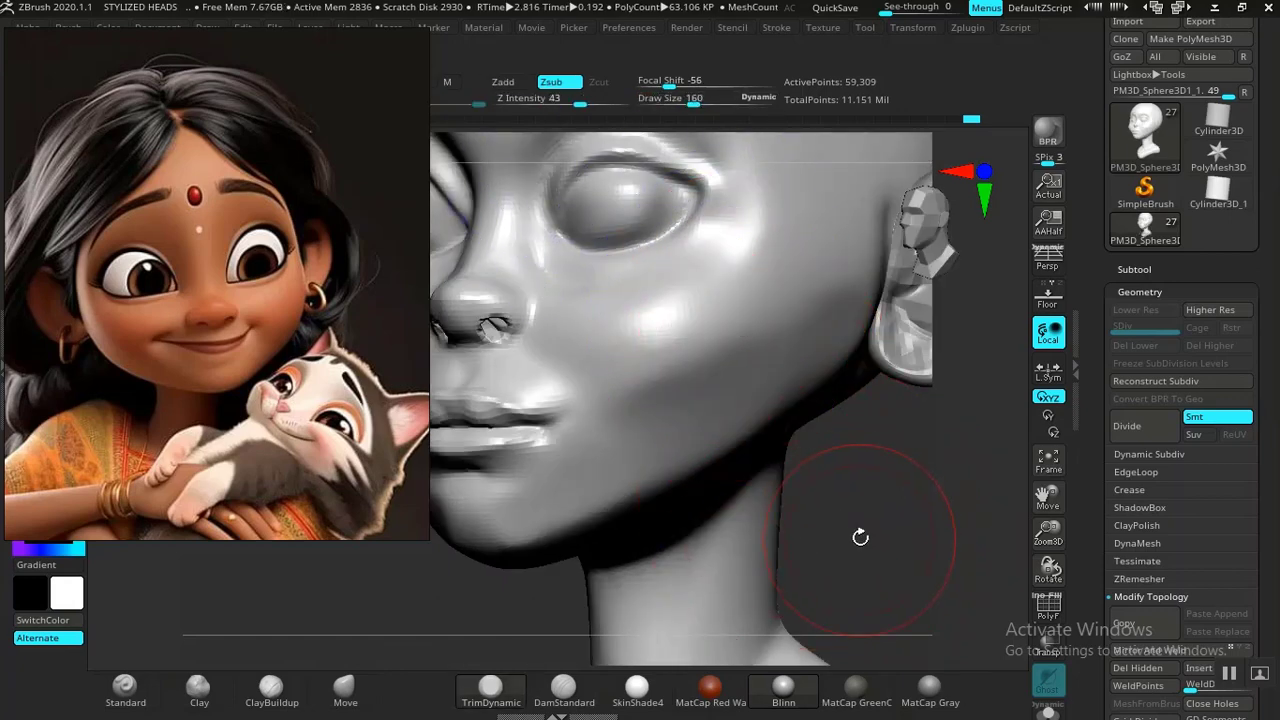
mouse_move(860, 537)
mouse_down()
mouse_move(840, 509)
mouse_move(819, 316)
mouse_up()
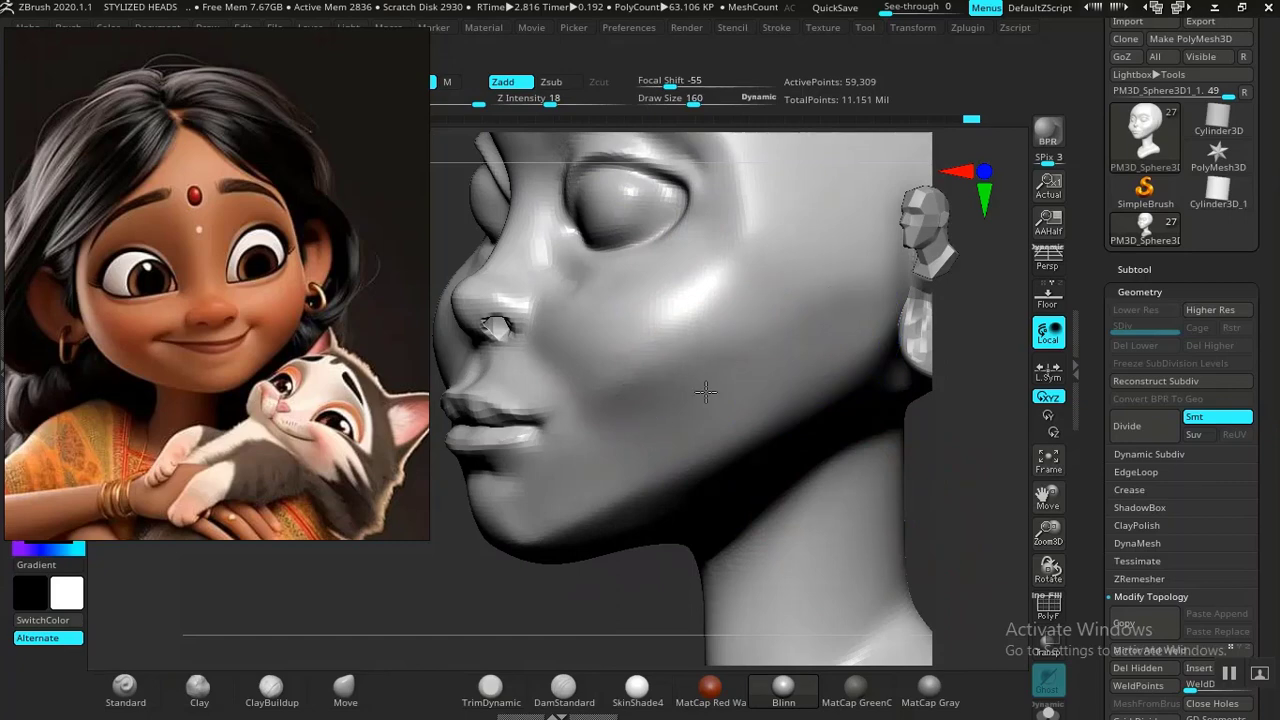
mouse_move(934, 494)
mouse_down()
mouse_move(923, 457)
mouse_move(858, 474)
mouse_move(694, 429)
mouse_move(676, 404)
mouse_up()
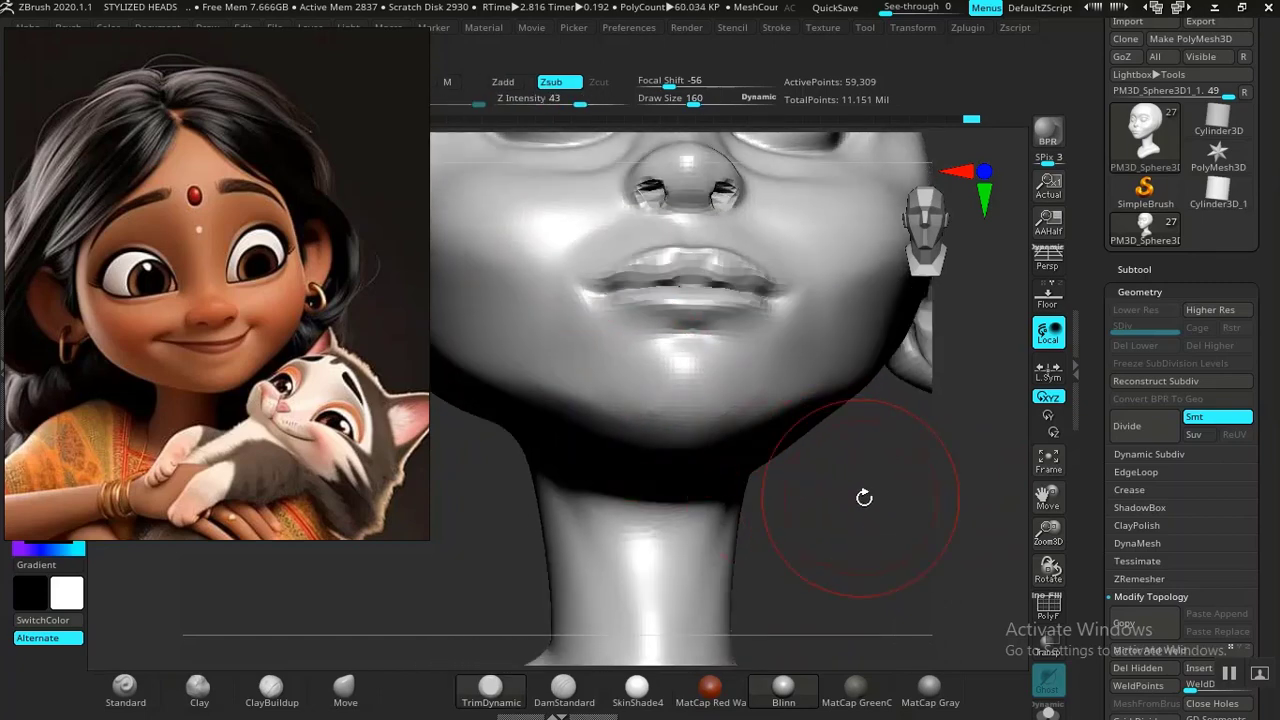
mouse_move(866, 499)
alt+mouse_down()
mouse_move(854, 471)
mouse_move(837, 511)
mouse_move(809, 529)
mouse_move(849, 543)
mouse_move(826, 537)
mouse_move(819, 363)
mouse_move(886, 434)
mouse_move(840, 437)
mouse_move(849, 491)
mouse_move(800, 514)
mouse_move(866, 514)
mouse_move(843, 471)
mouse_move(889, 563)
mouse_move(871, 574)
mouse_move(912, 477)
mouse_move(886, 523)
mouse_move(903, 466)
mouse_move(874, 473)
mouse_move(863, 497)
alt+mouse_up()
mouse_move(806, 440)
alt+mouse_down()
mouse_move(877, 417)
mouse_move(775, 562)
mouse_move(823, 529)
mouse_move(800, 474)
mouse_move(833, 530)
mouse_move(854, 477)
mouse_move(863, 494)
mouse_move(838, 502)
mouse_move(858, 473)
mouse_move(771, 477)
mouse_move(820, 463)
mouse_move(554, 546)
mouse_move(840, 486)
mouse_move(923, 520)
mouse_move(923, 570)
alt+mouse_up()
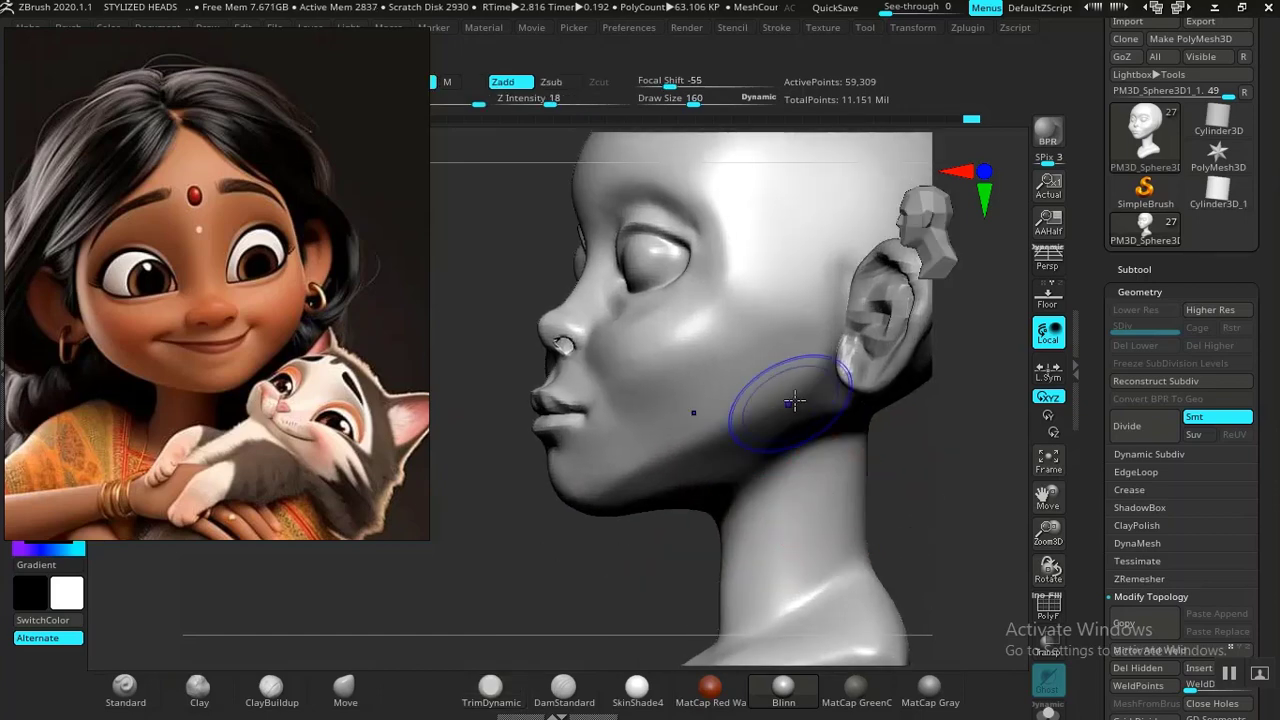
mouse_move(646, 537)
mouse_down()
mouse_move(846, 517)
mouse_move(840, 466)
mouse_move(830, 655)
mouse_up()
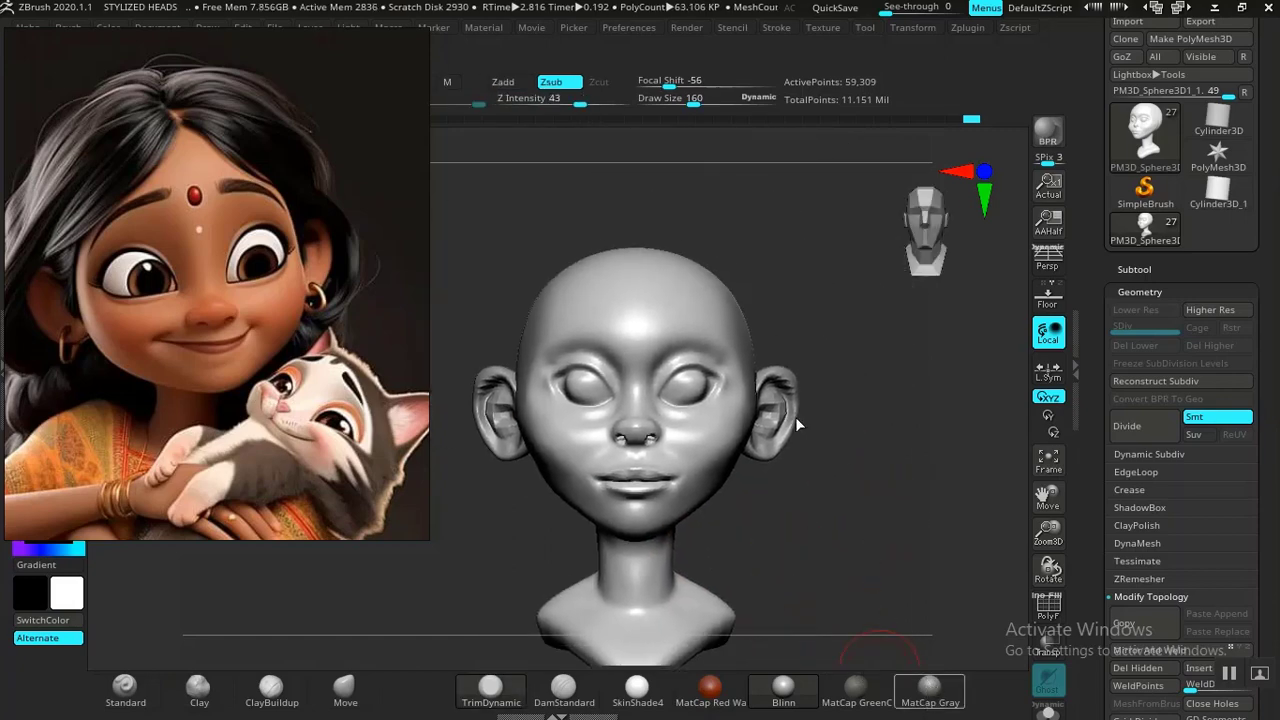
Step: Reshape the outer corners and upper lids of the eyes with the Move brush, working at sizes 160 and 92
drag(786, 343, 790, 357)
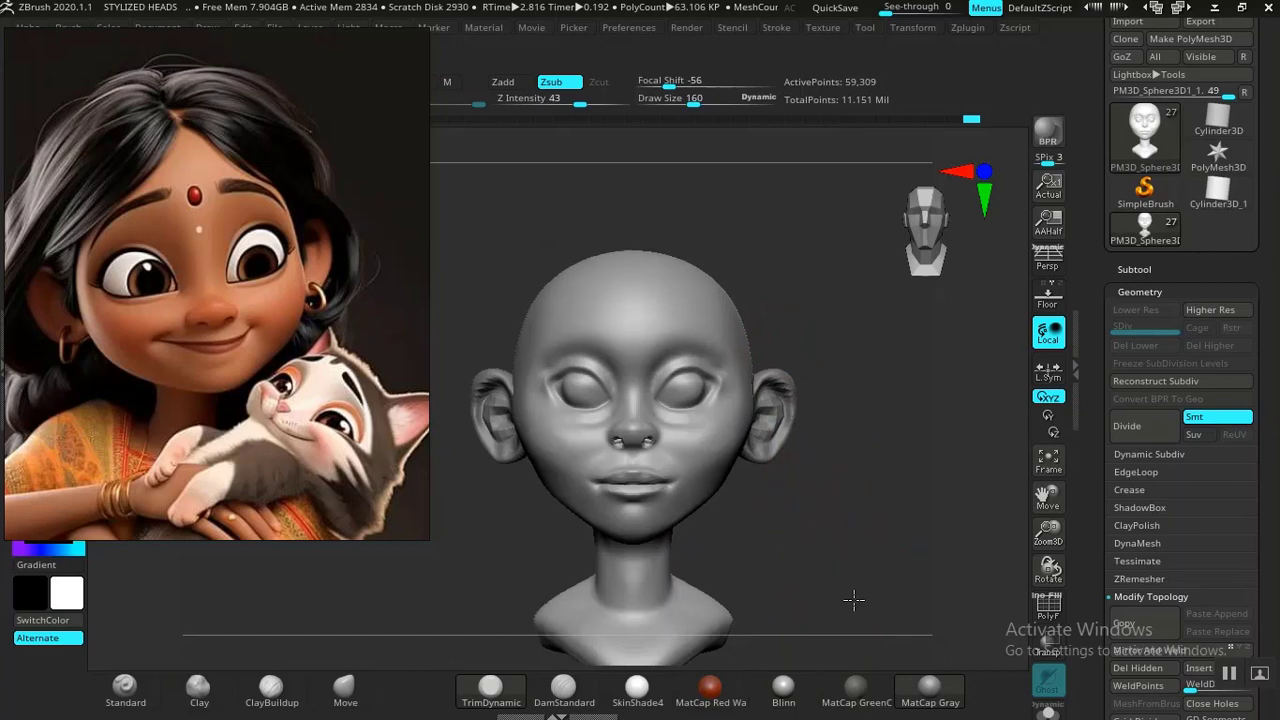
mouse_move(851, 600)
alt+mouse_down()
mouse_move(794, 577)
mouse_move(1056, 514)
alt+mouse_up()
mouse_move(509, 583)
mouse_down()
mouse_move(534, 569)
mouse_move(540, 583)
mouse_move(471, 574)
mouse_move(537, 586)
mouse_move(480, 586)
mouse_move(509, 560)
mouse_move(460, 596)
mouse_move(500, 565)
mouse_move(494, 609)
mouse_move(460, 551)
mouse_move(350, 560)
mouse_move(766, 529)
mouse_move(823, 486)
mouse_move(819, 507)
mouse_up()
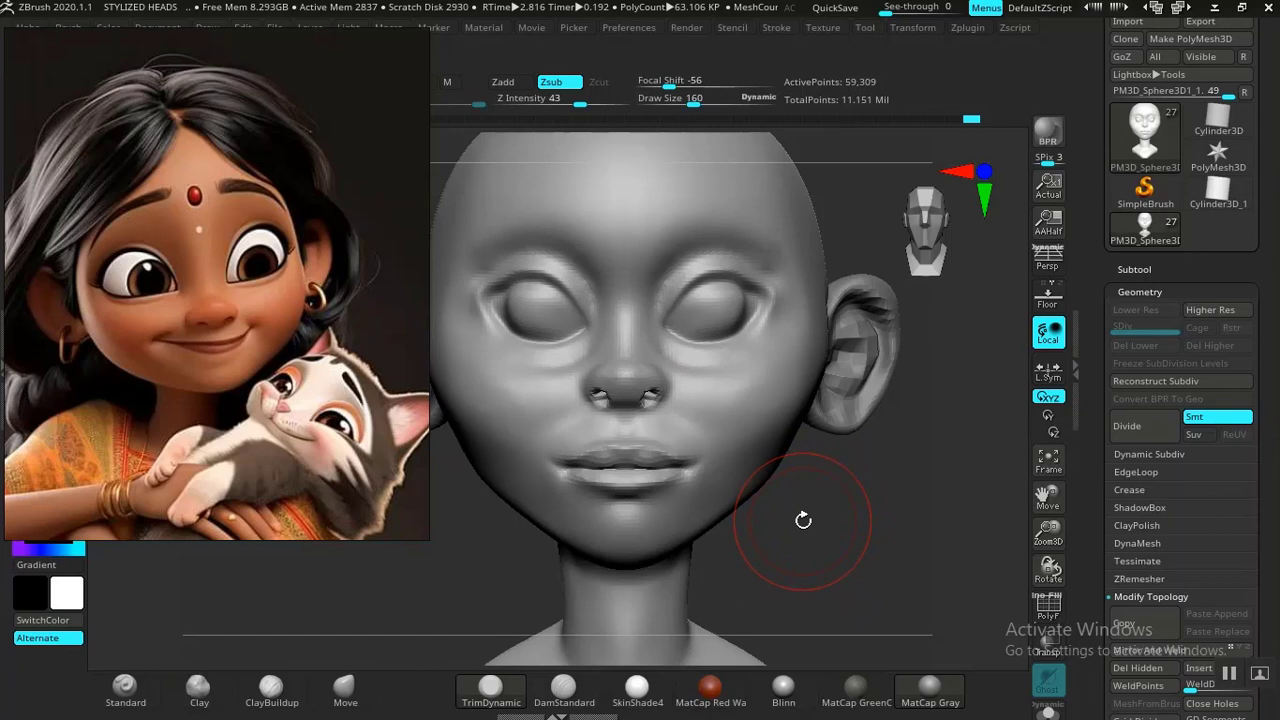
mouse_move(806, 519)
mouse_down()
mouse_move(811, 494)
mouse_move(811, 523)
mouse_move(784, 517)
mouse_move(811, 520)
mouse_move(828, 566)
mouse_move(781, 490)
mouse_up()
mouse_move(830, 541)
mouse_down()
mouse_move(857, 509)
mouse_move(729, 423)
mouse_move(844, 548)
mouse_up()
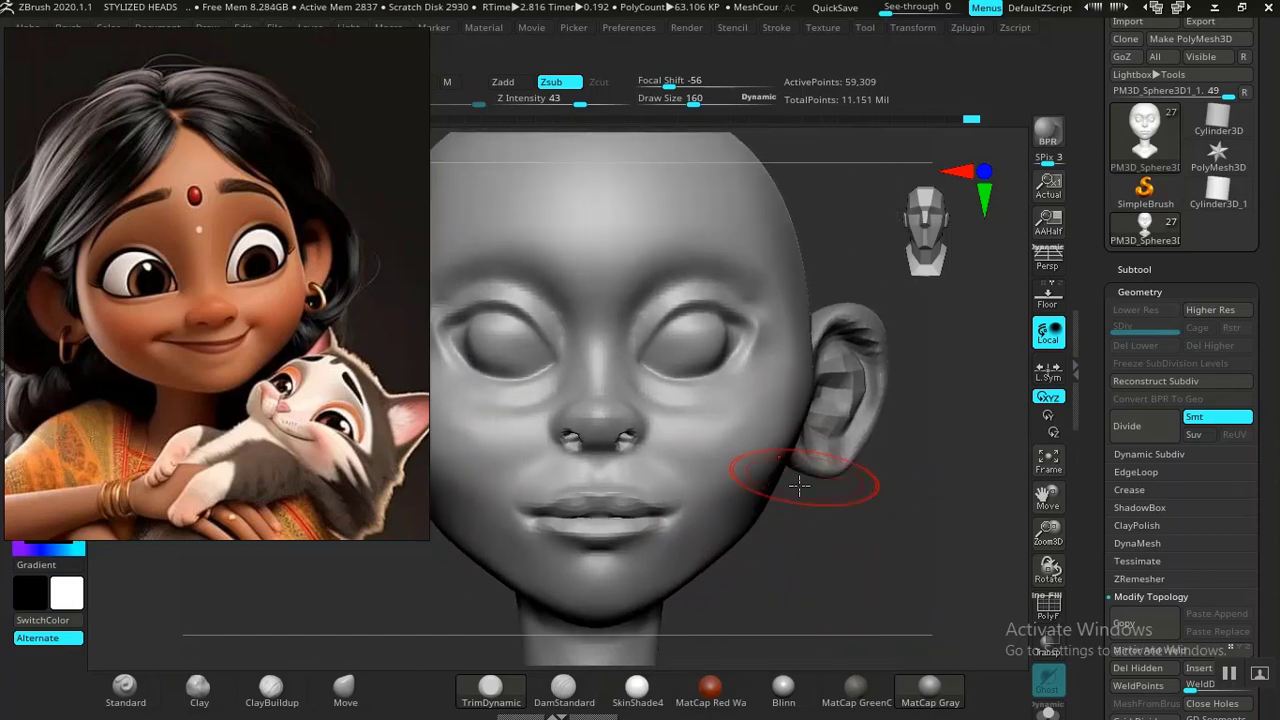
click(346, 693)
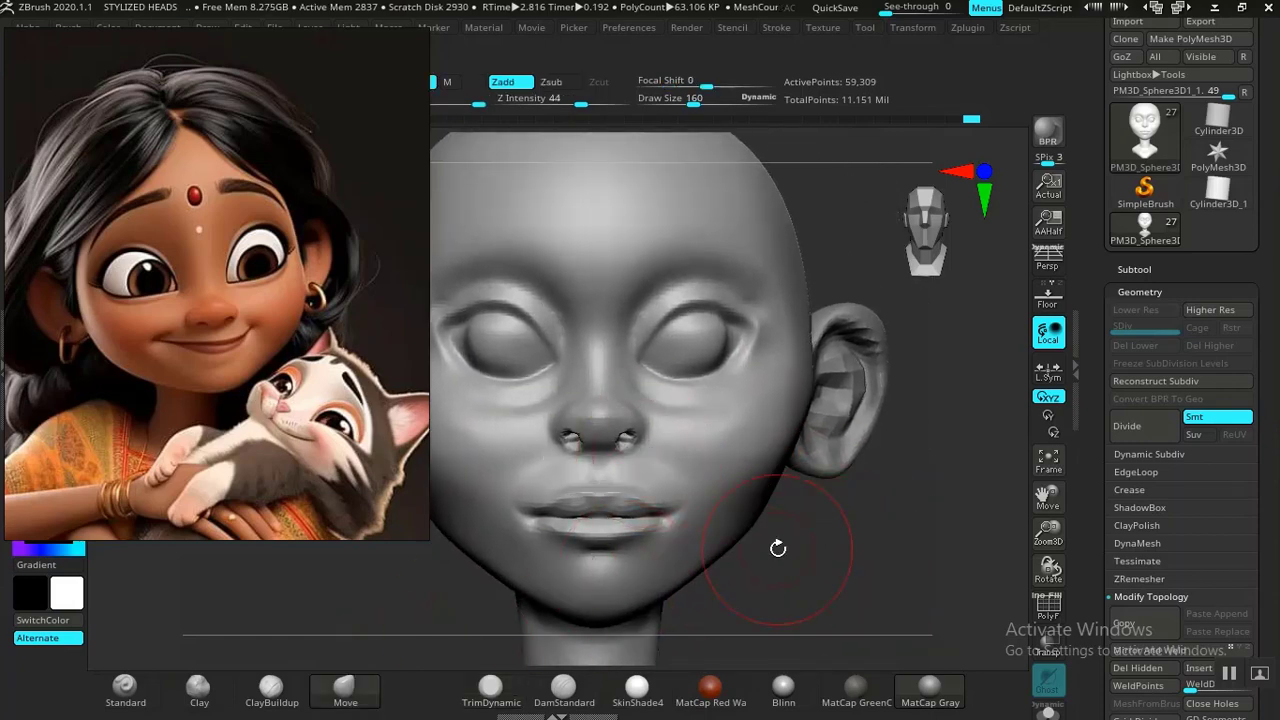
mouse_move(777, 543)
mouse_down()
mouse_move(808, 566)
mouse_move(1120, 568)
mouse_up()
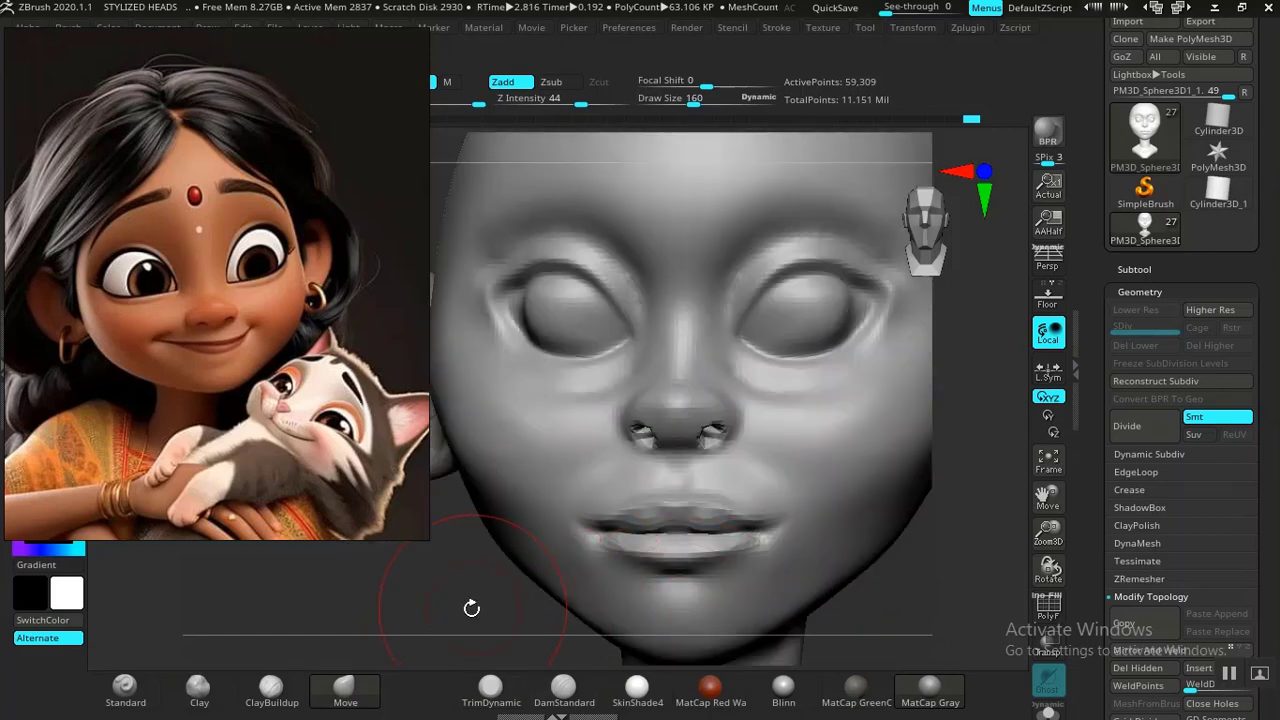
drag(432, 609, 394, 481)
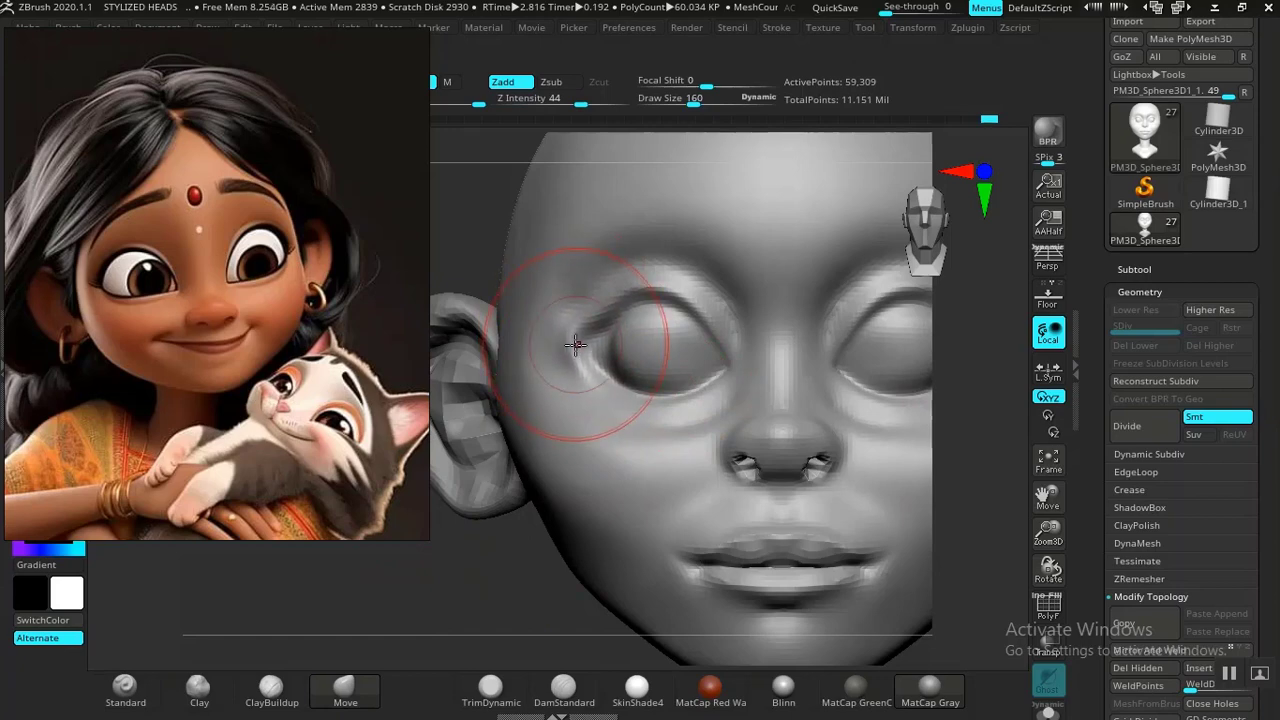
ctrl+right_drag(485, 587, 513, 596)
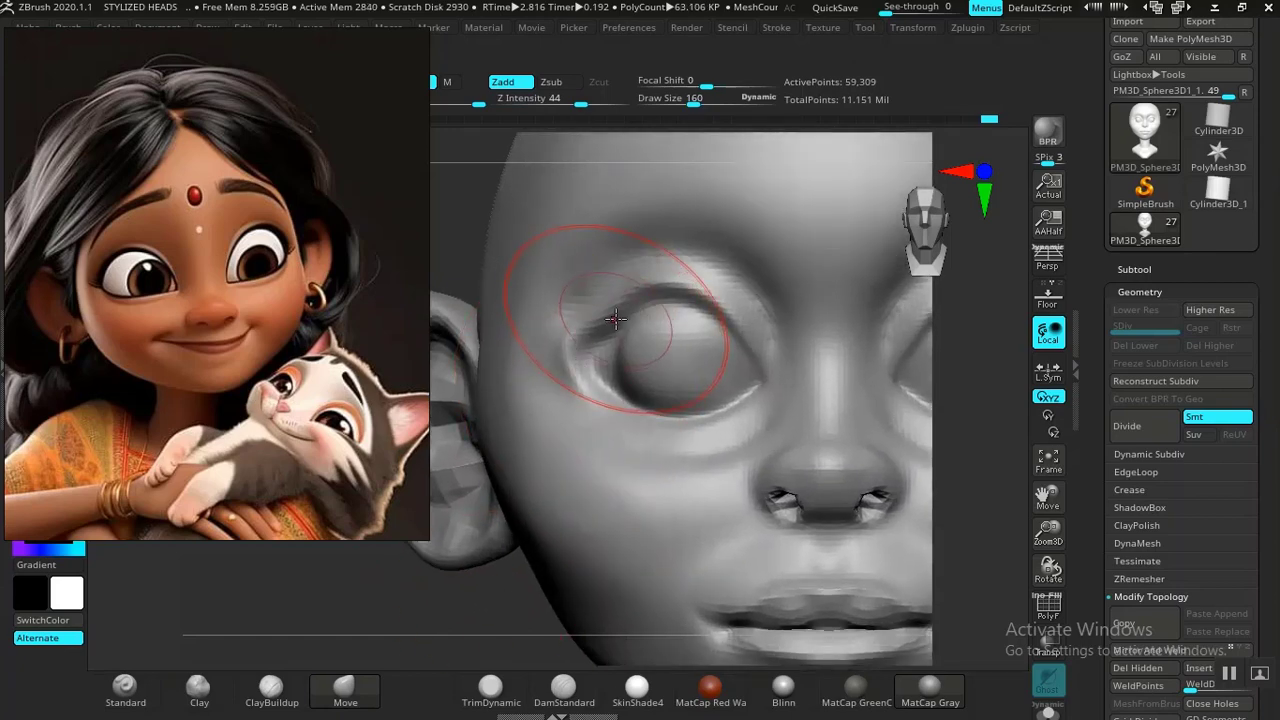
ctrl+right_drag(479, 634, 508, 636)
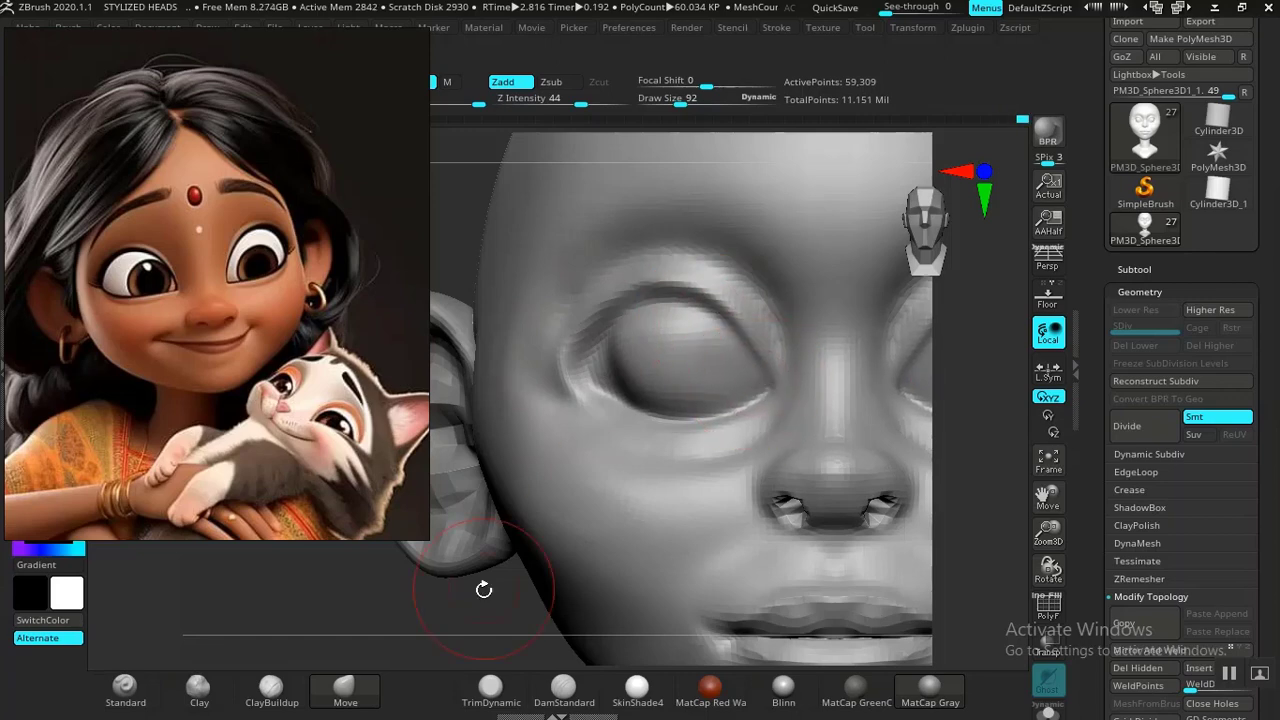
Step: Refine the eyelid contours from the inner to the outer corner with the Move brush at size 92
drag(492, 587, 740, 410)
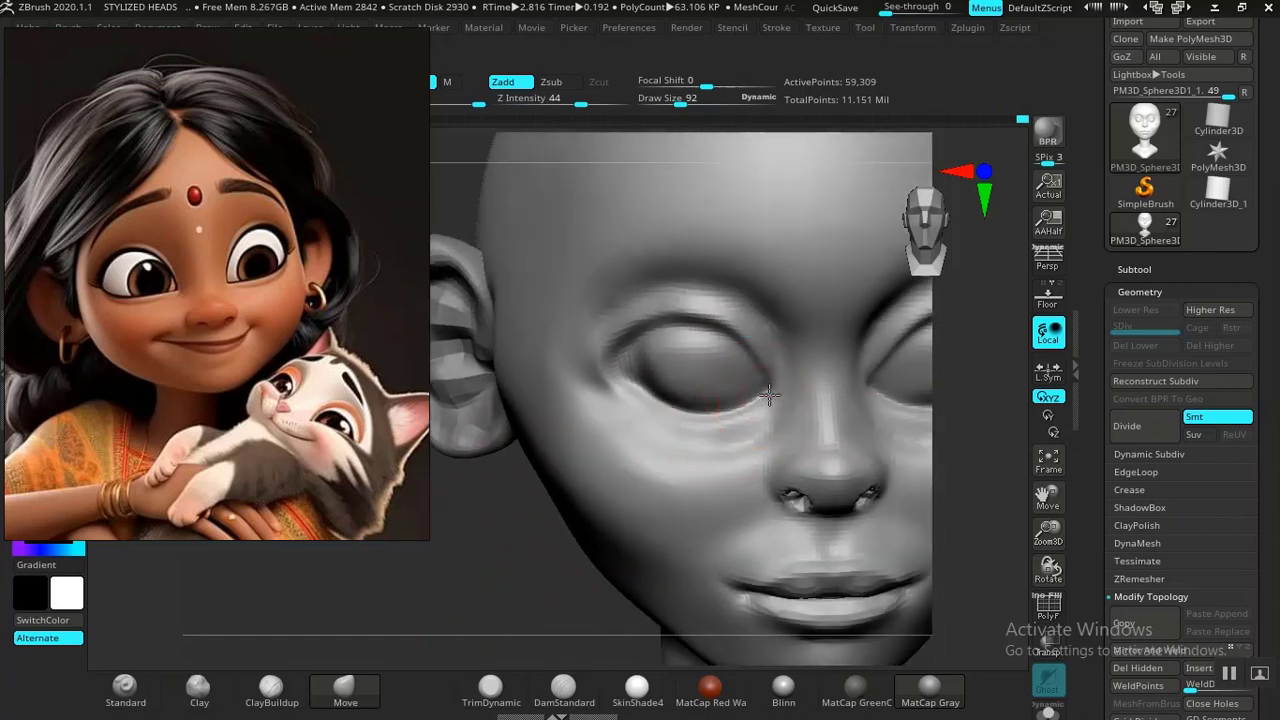
alt+drag(535, 603, 443, 490)
alt+drag(721, 503, 839, 477)
alt+drag(491, 511, 541, 612)
alt+drag(502, 588, 470, 611)
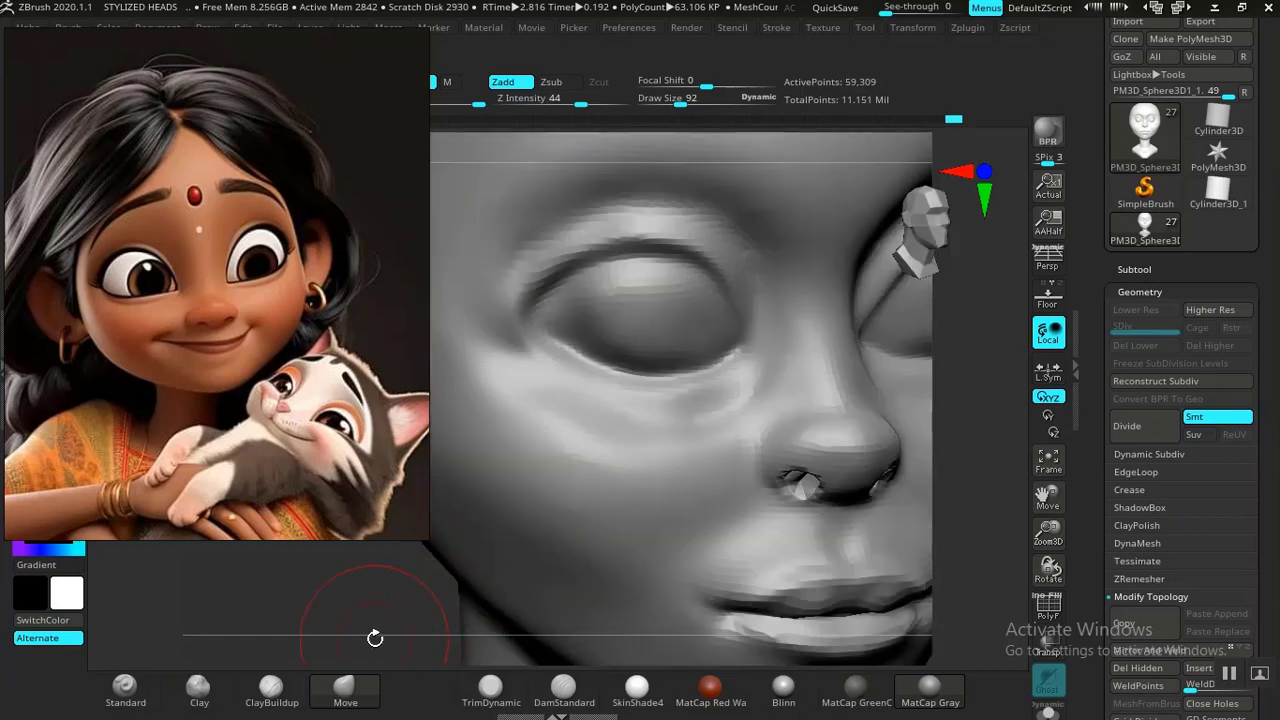
mouse_move(375, 638)
mouse_down()
mouse_move(347, 623)
mouse_move(340, 642)
mouse_move(309, 652)
mouse_up()
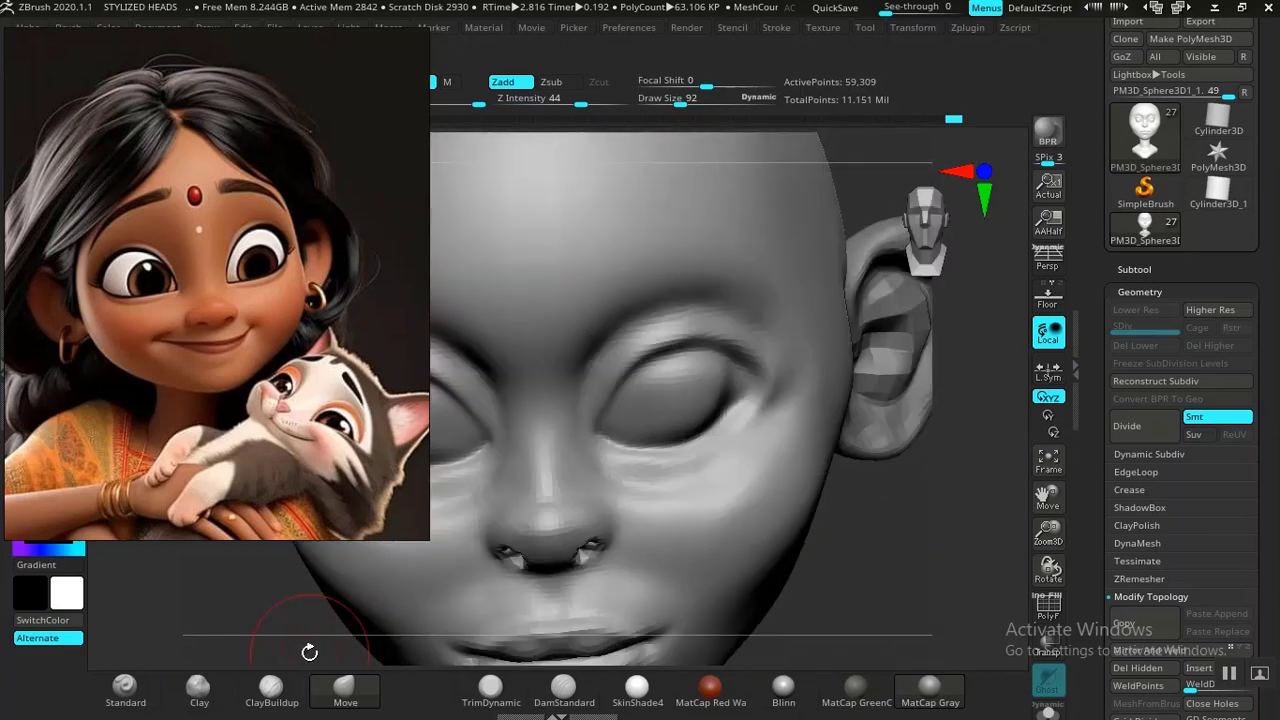
drag(470, 604, 552, 648)
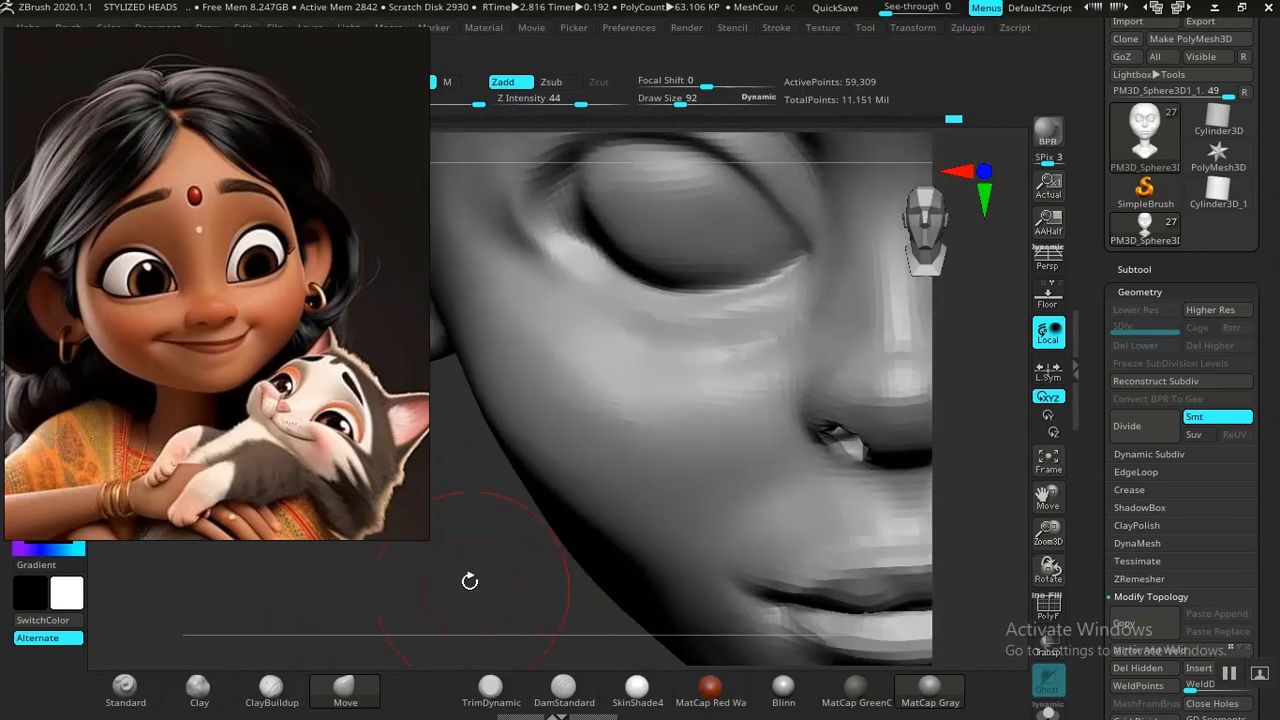
mouse_move(469, 580)
alt+mouse_down()
mouse_move(425, 595)
mouse_move(472, 592)
alt+mouse_up()
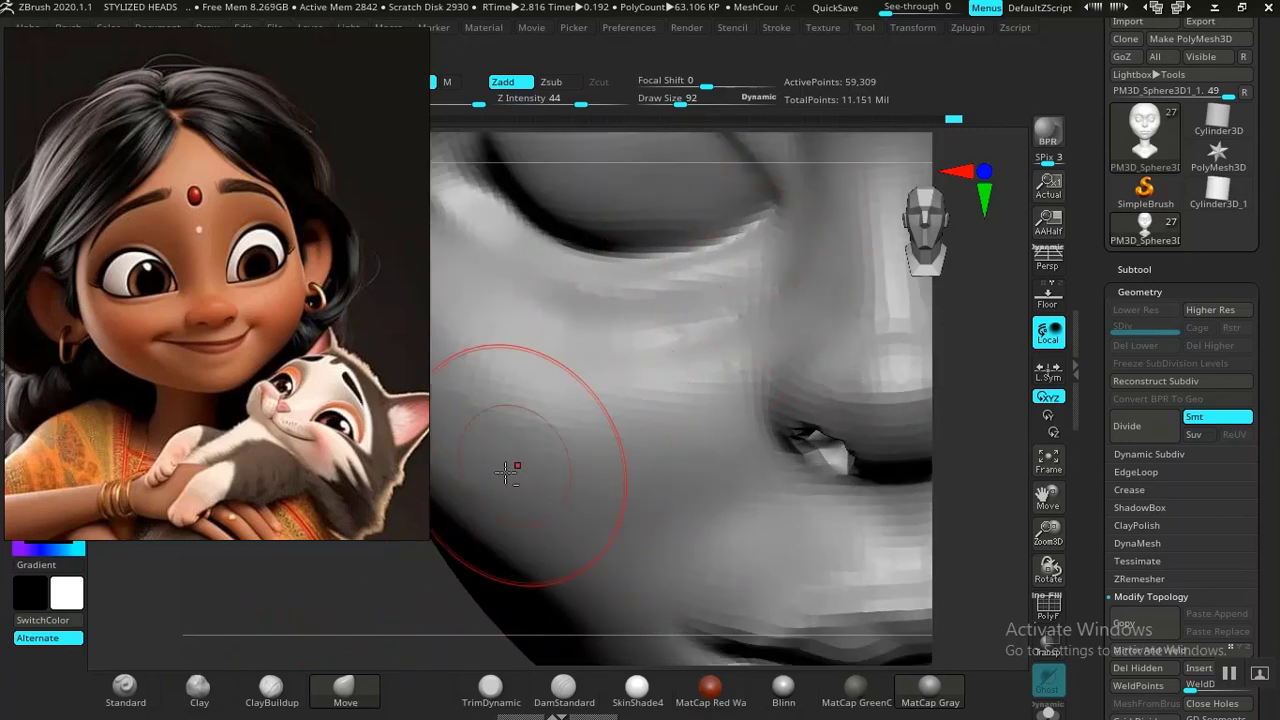
mouse_move(395, 614)
alt+mouse_down()
mouse_move(420, 566)
mouse_move(514, 523)
mouse_move(487, 615)
mouse_move(438, 613)
mouse_move(338, 492)
alt+mouse_up()
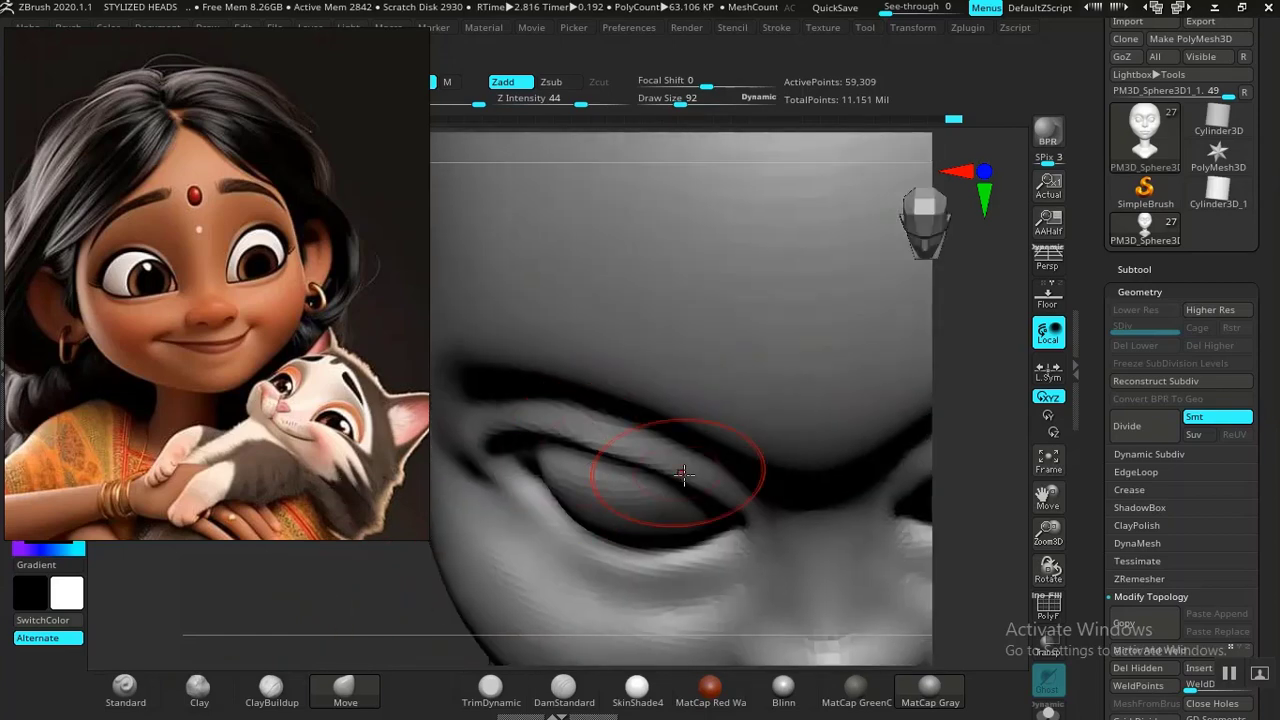
drag(723, 560, 722, 538)
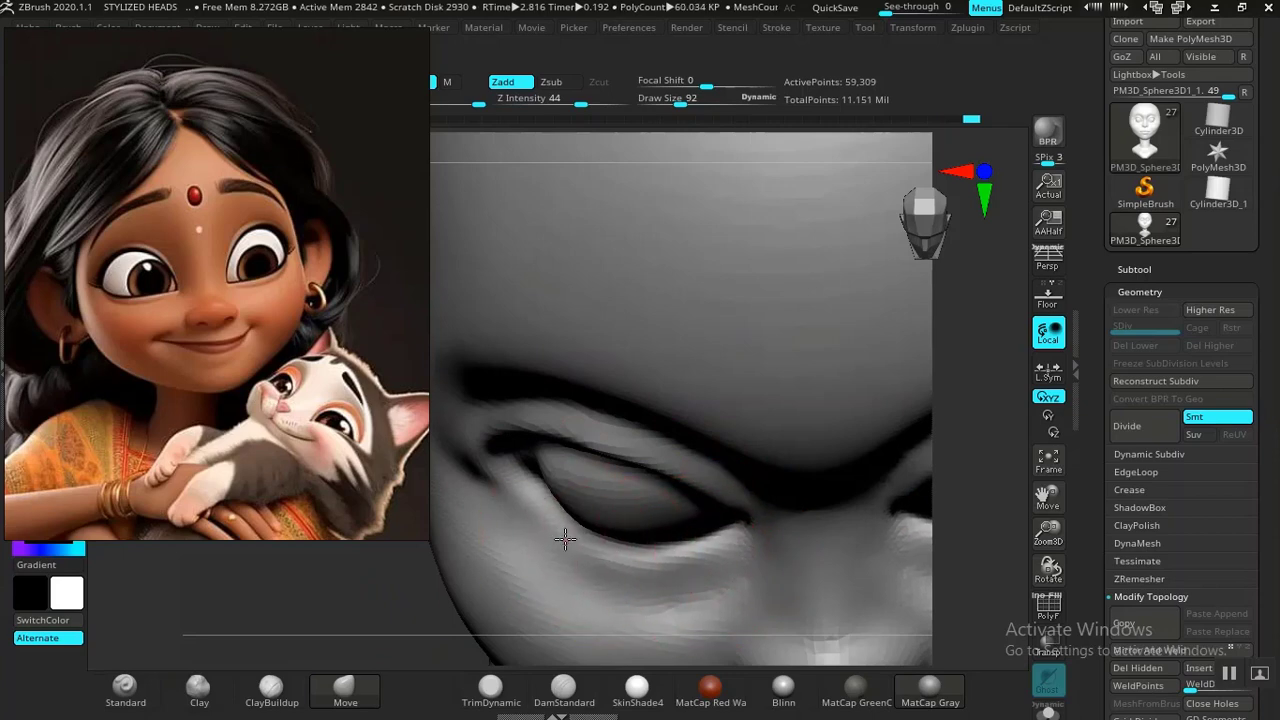
drag(477, 450, 480, 451)
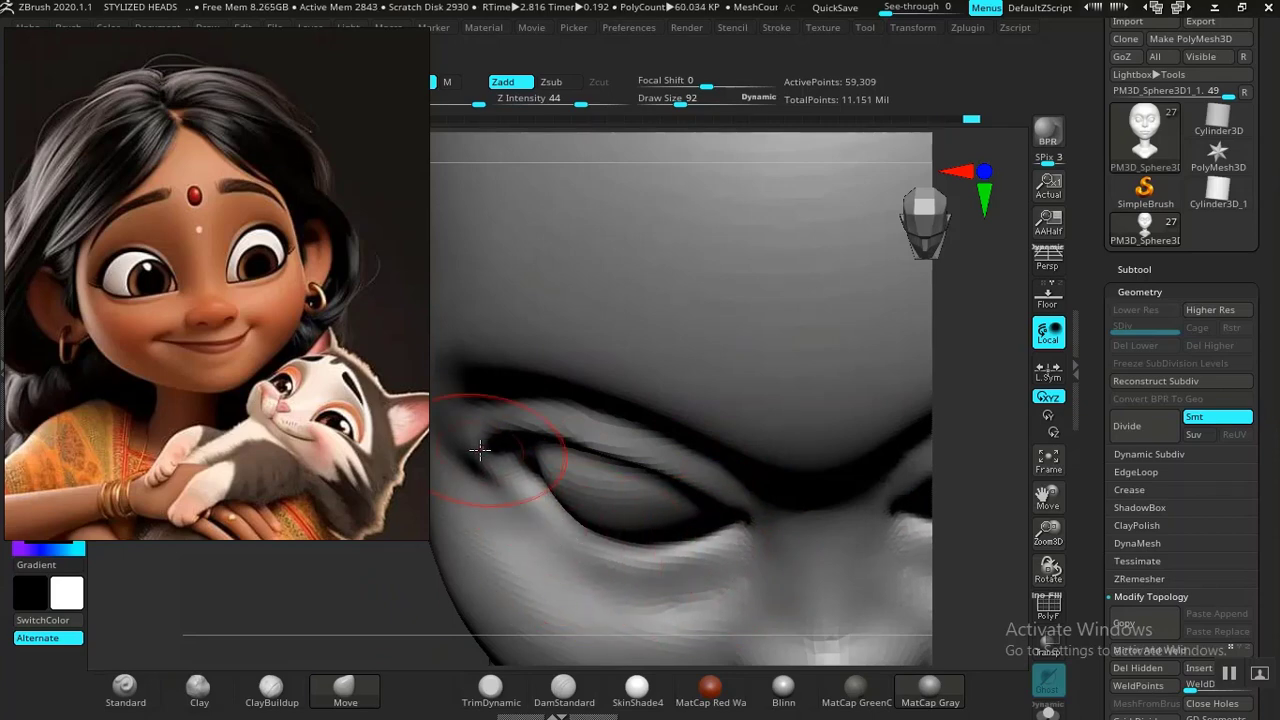
Step: Add volume to the cheek between the nose and the mouth corner with ClayBuildup at size 92, and smooth it
alt+drag(395, 604, 463, 531)
alt+drag(886, 343, 958, 232)
alt+drag(509, 497, 511, 395)
mouse_move(504, 443)
alt+mouse_down()
mouse_move(514, 429)
mouse_move(540, 506)
mouse_move(473, 542)
mouse_move(491, 557)
mouse_move(486, 580)
mouse_move(480, 509)
mouse_move(486, 560)
mouse_move(465, 542)
mouse_move(461, 575)
mouse_move(475, 578)
alt+mouse_up()
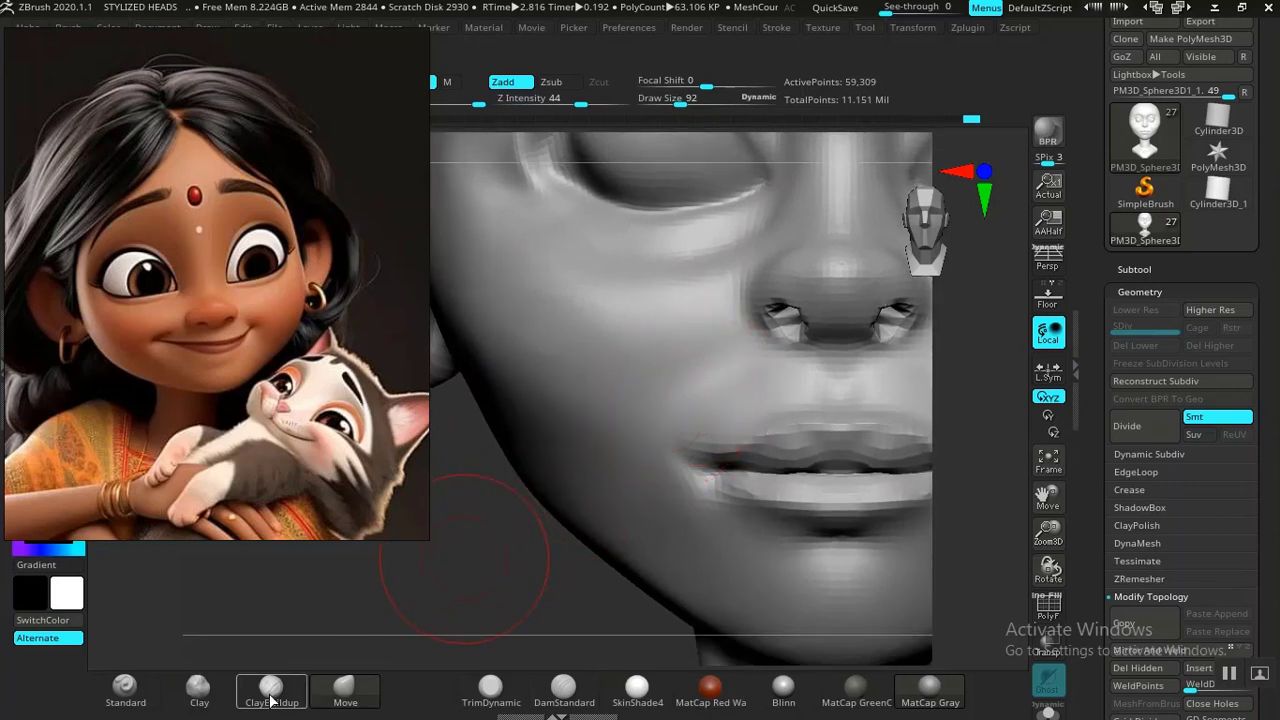
click(270, 695)
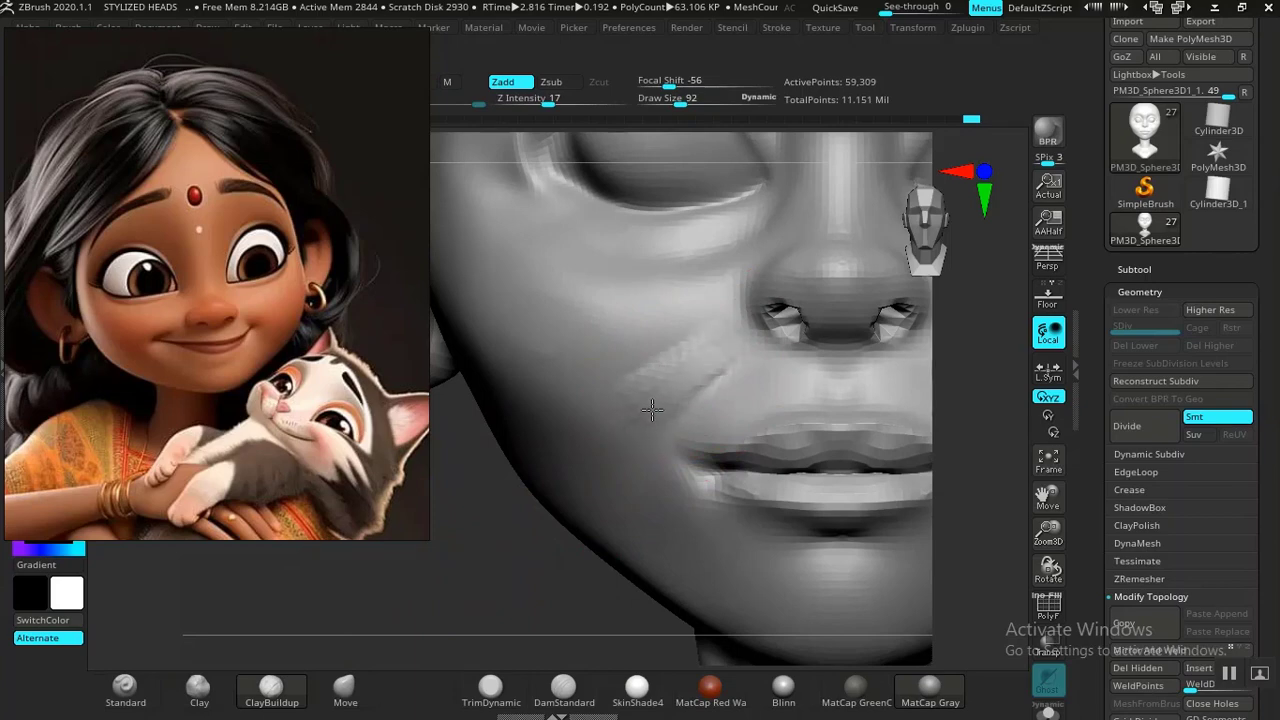
mouse_move(615, 402)
mouse_down()
mouse_move(669, 317)
mouse_move(694, 324)
mouse_move(653, 375)
mouse_move(708, 336)
mouse_up()
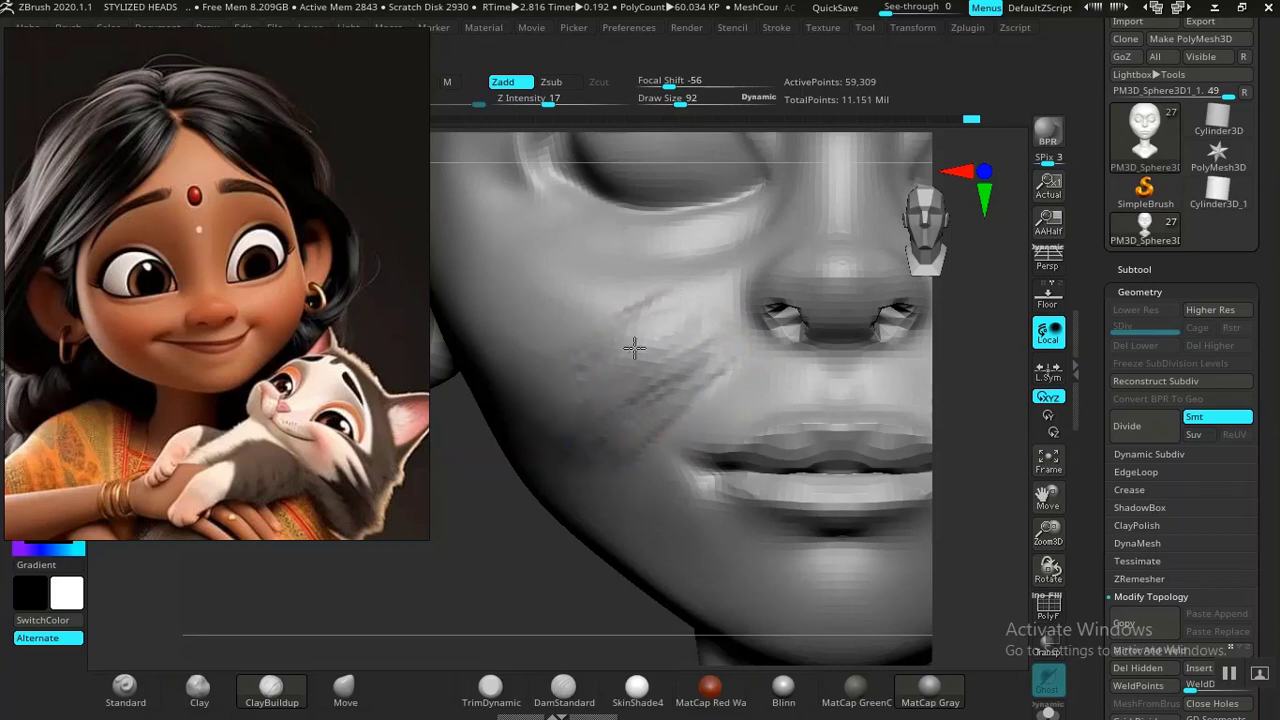
mouse_move(597, 359)
shift+mouse_down()
mouse_move(634, 329)
mouse_move(614, 386)
mouse_move(587, 413)
mouse_move(680, 371)
mouse_move(720, 371)
shift+mouse_up()
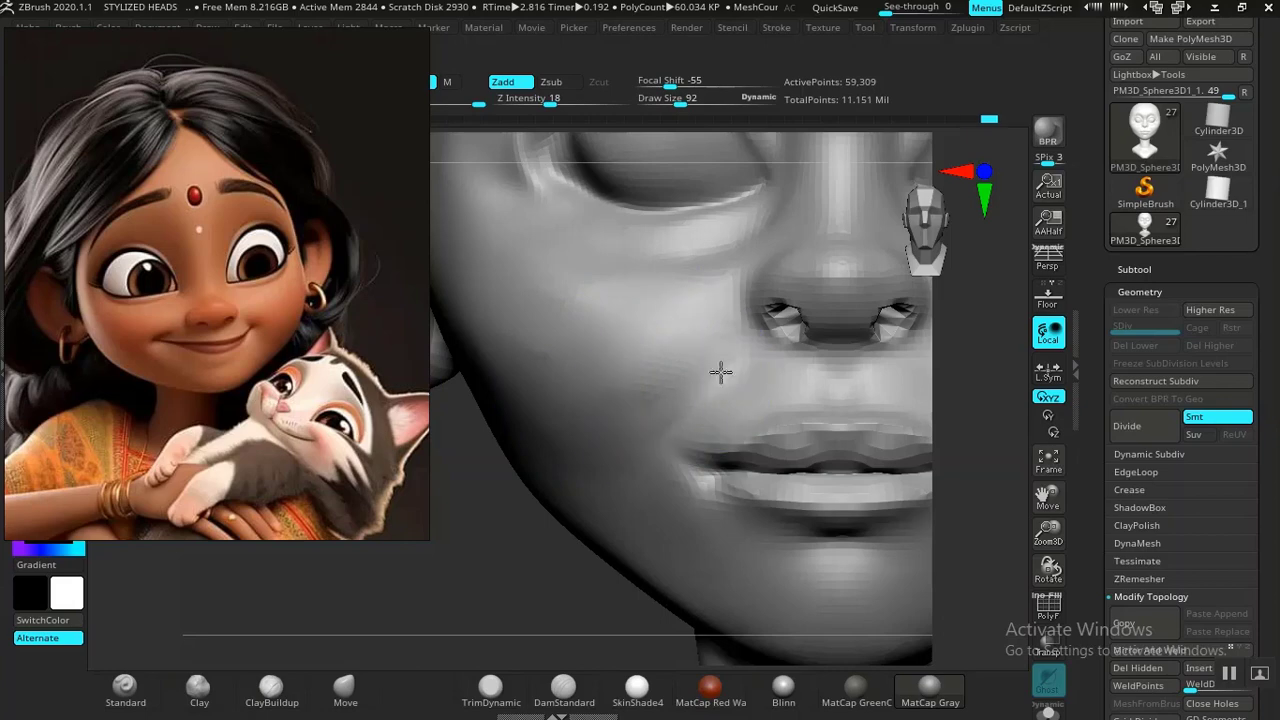
mouse_move(537, 523)
alt+mouse_down()
mouse_move(518, 554)
mouse_move(657, 403)
alt+mouse_up()
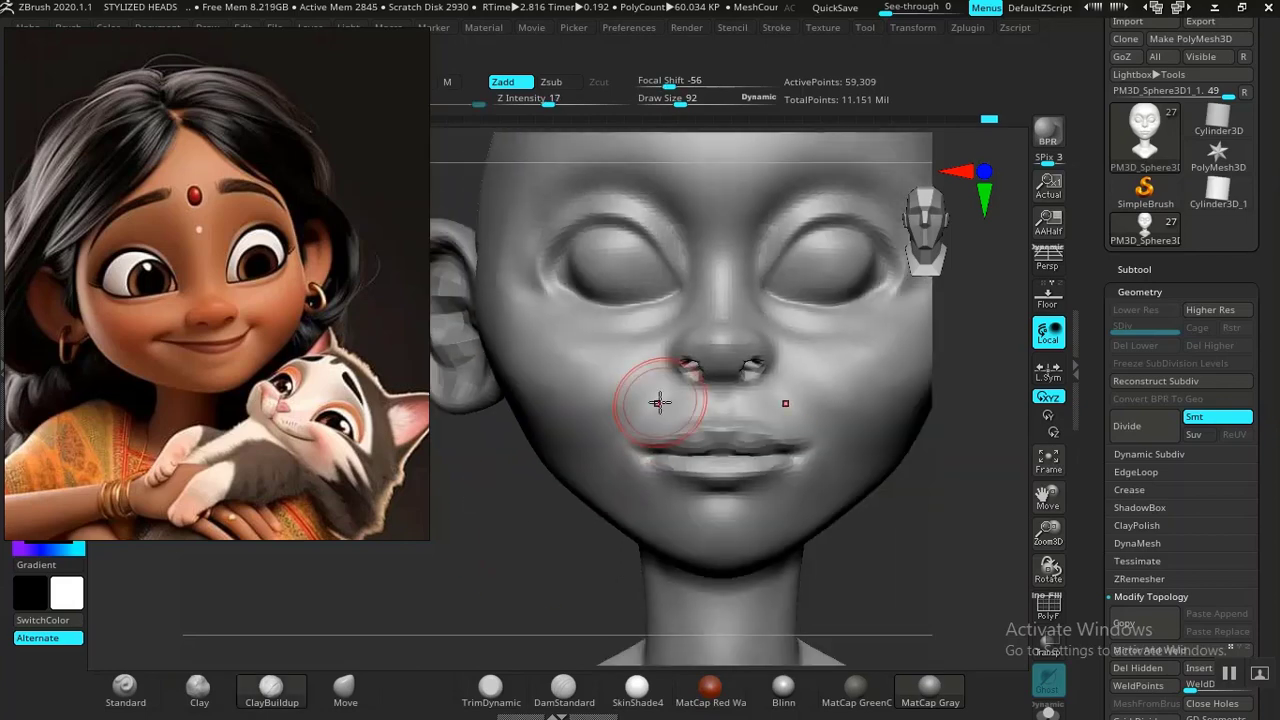
Step: Build up a fuller cheek along the smile fold with ClayBuildup at intensity 17, and smooth the strokes into the face
drag(512, 542, 835, 455)
drag(889, 543, 706, 417)
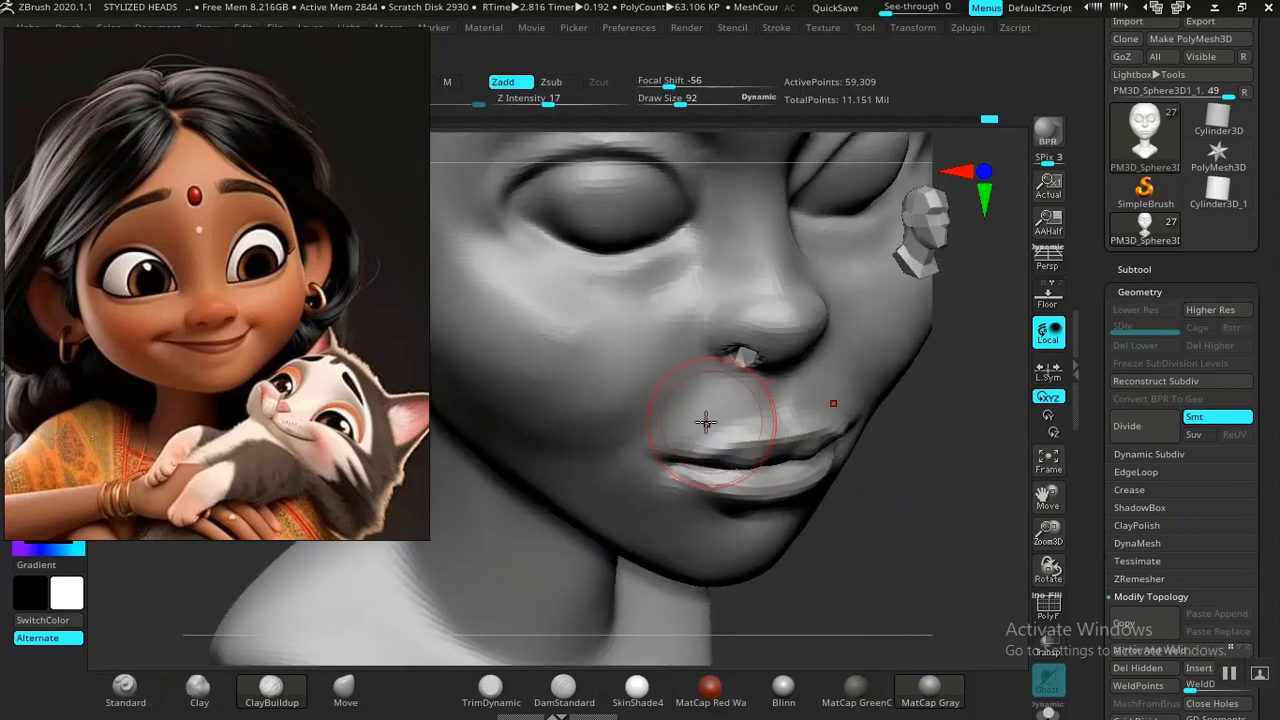
mouse_move(920, 511)
mouse_down()
mouse_move(943, 571)
mouse_move(903, 463)
mouse_move(918, 479)
mouse_move(680, 395)
mouse_up()
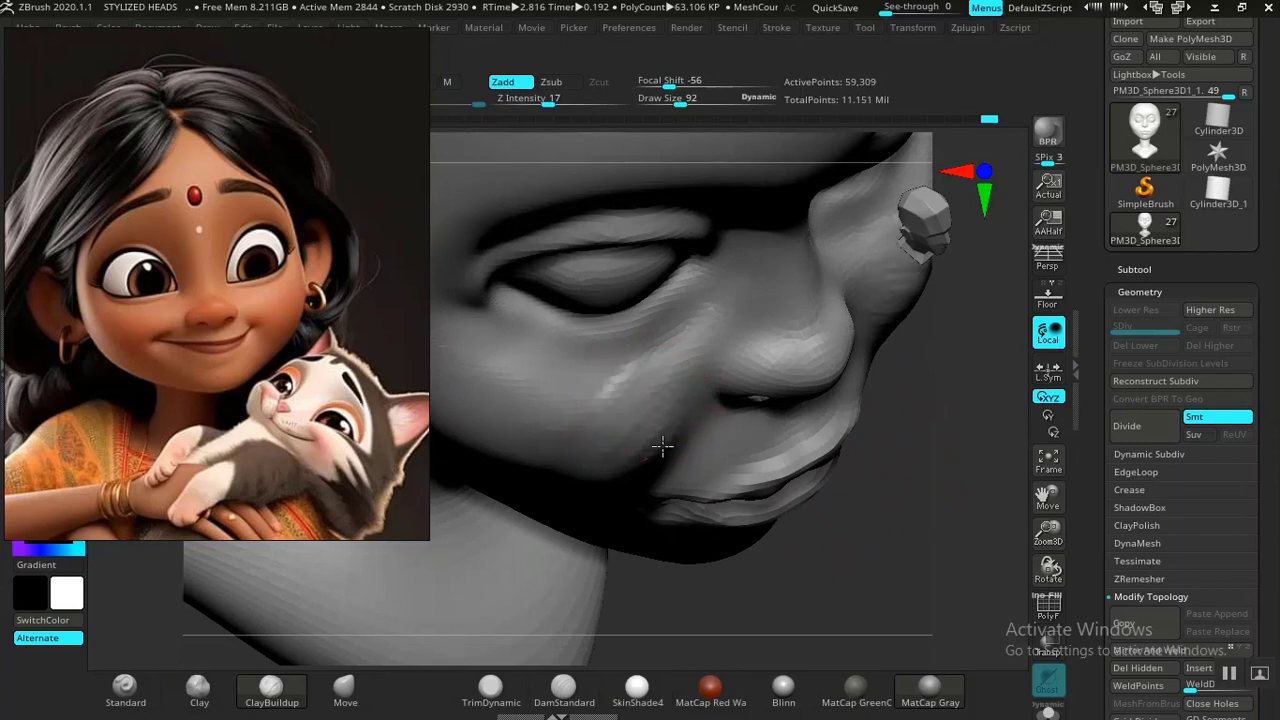
mouse_move(900, 524)
mouse_down()
mouse_move(663, 452)
mouse_move(650, 410)
mouse_up()
mouse_move(590, 420)
mouse_down()
mouse_move(628, 391)
mouse_move(533, 446)
mouse_up()
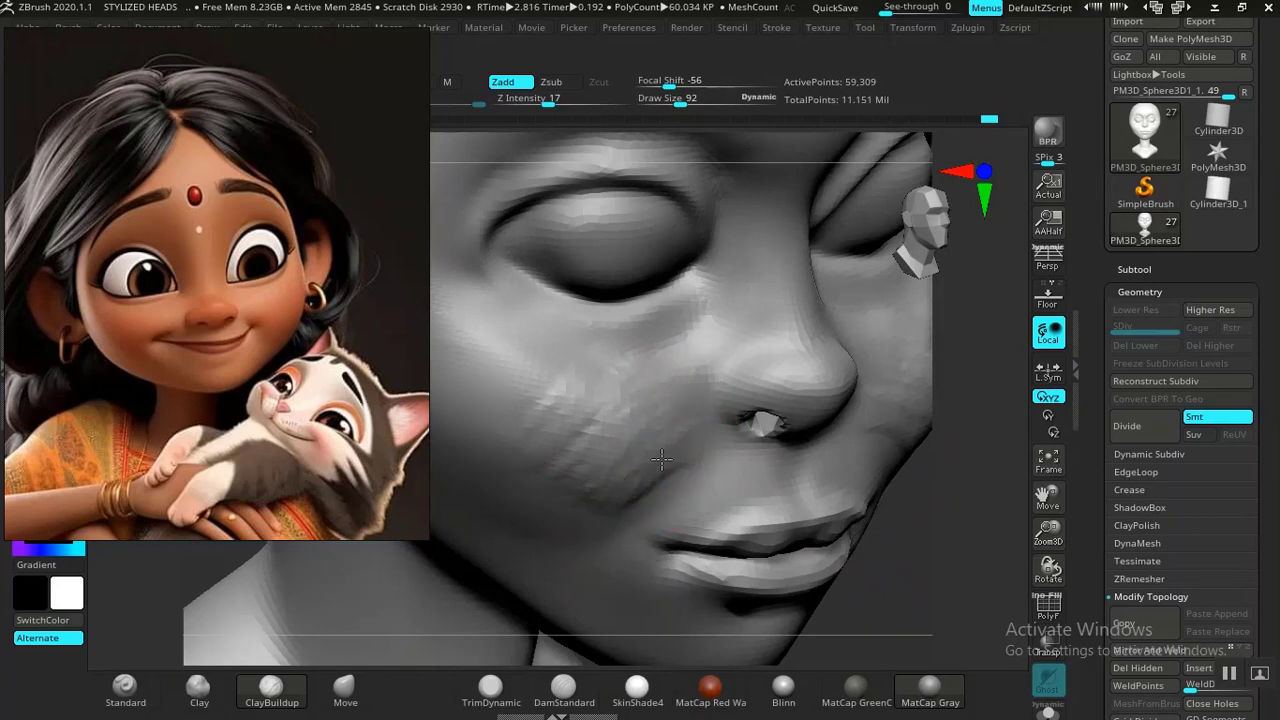
mouse_move(654, 474)
mouse_down()
mouse_move(580, 523)
mouse_move(548, 490)
mouse_move(574, 517)
mouse_move(600, 507)
mouse_up()
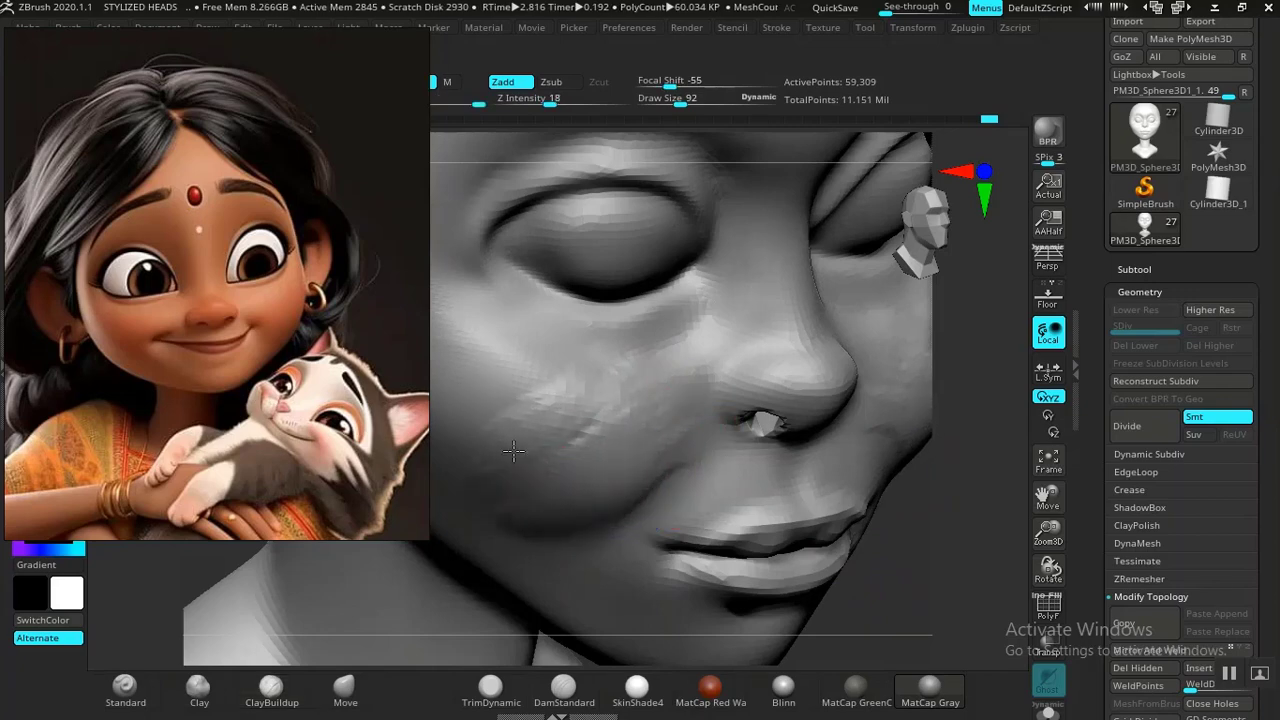
shift+drag(510, 528, 608, 404)
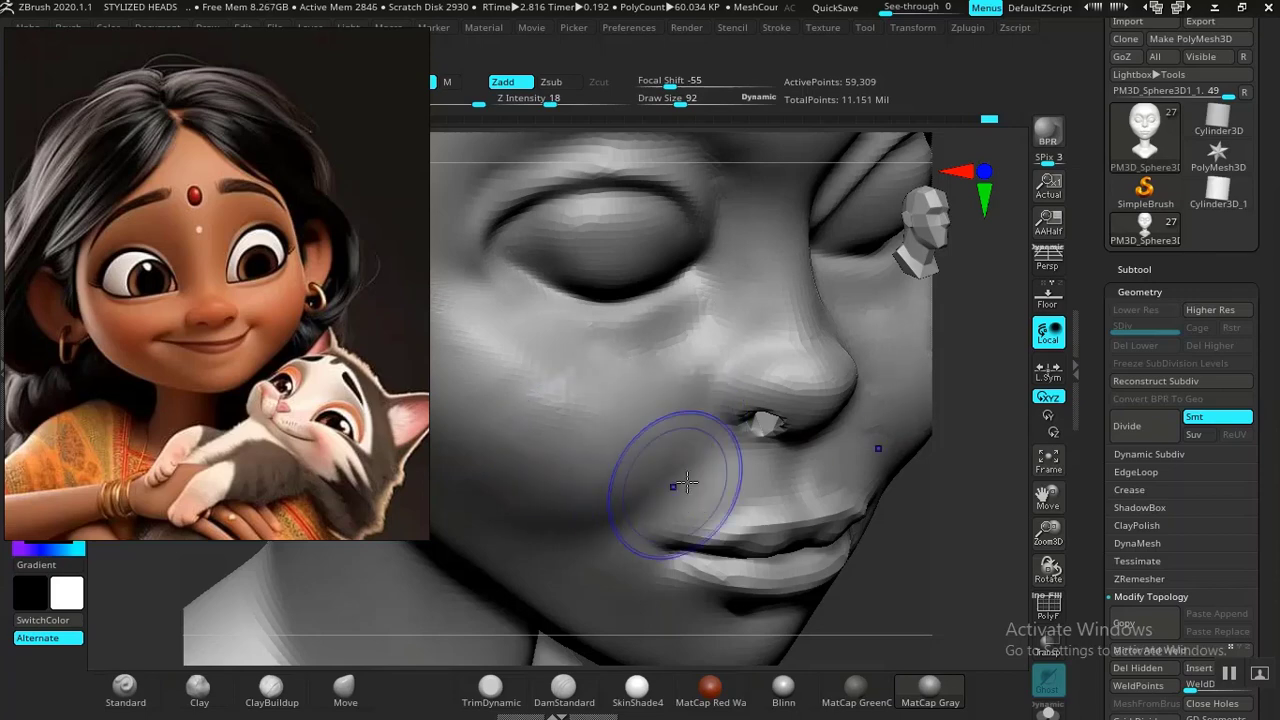
shift+drag(897, 526, 869, 506)
Step: Carve a crease under the lower eyelid from the inner to the outer corner with DamStandard at size 92
drag(923, 551, 724, 428)
drag(859, 458, 517, 560)
click(548, 685)
alt+drag(439, 629, 572, 620)
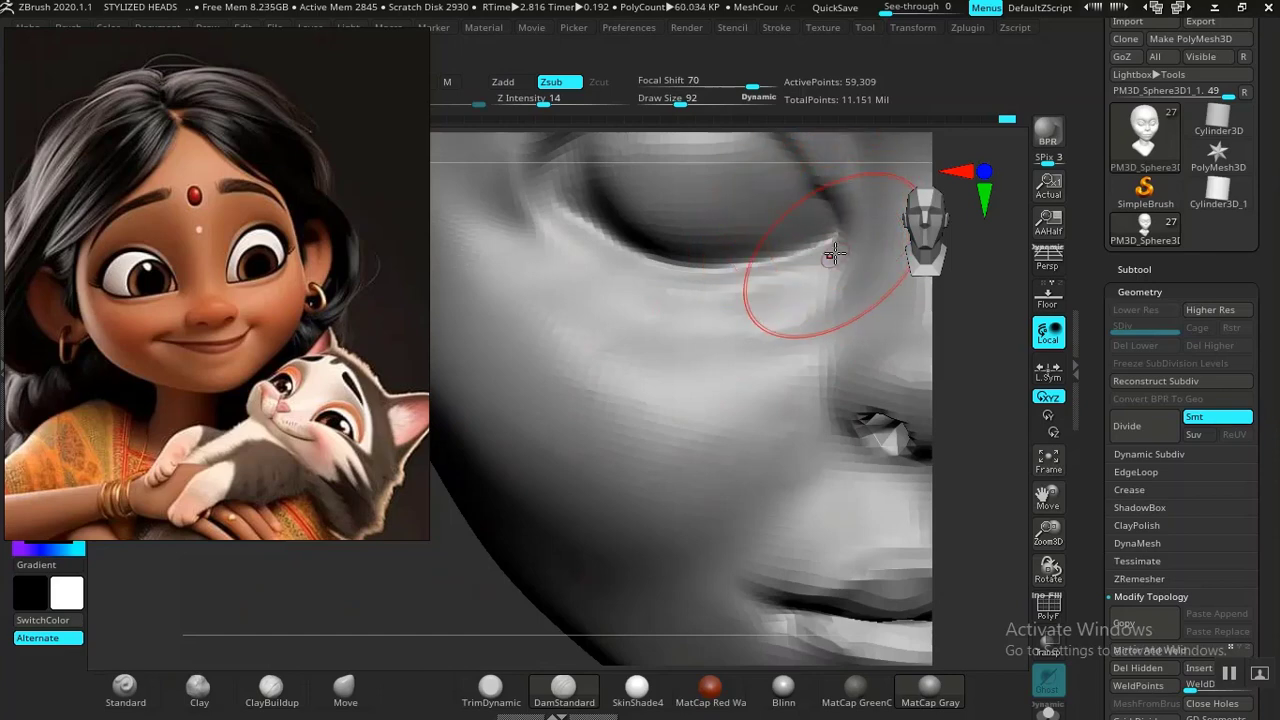
mouse_move(827, 260)
mouse_down()
mouse_move(717, 283)
mouse_move(660, 277)
mouse_move(614, 263)
mouse_move(523, 180)
mouse_up()
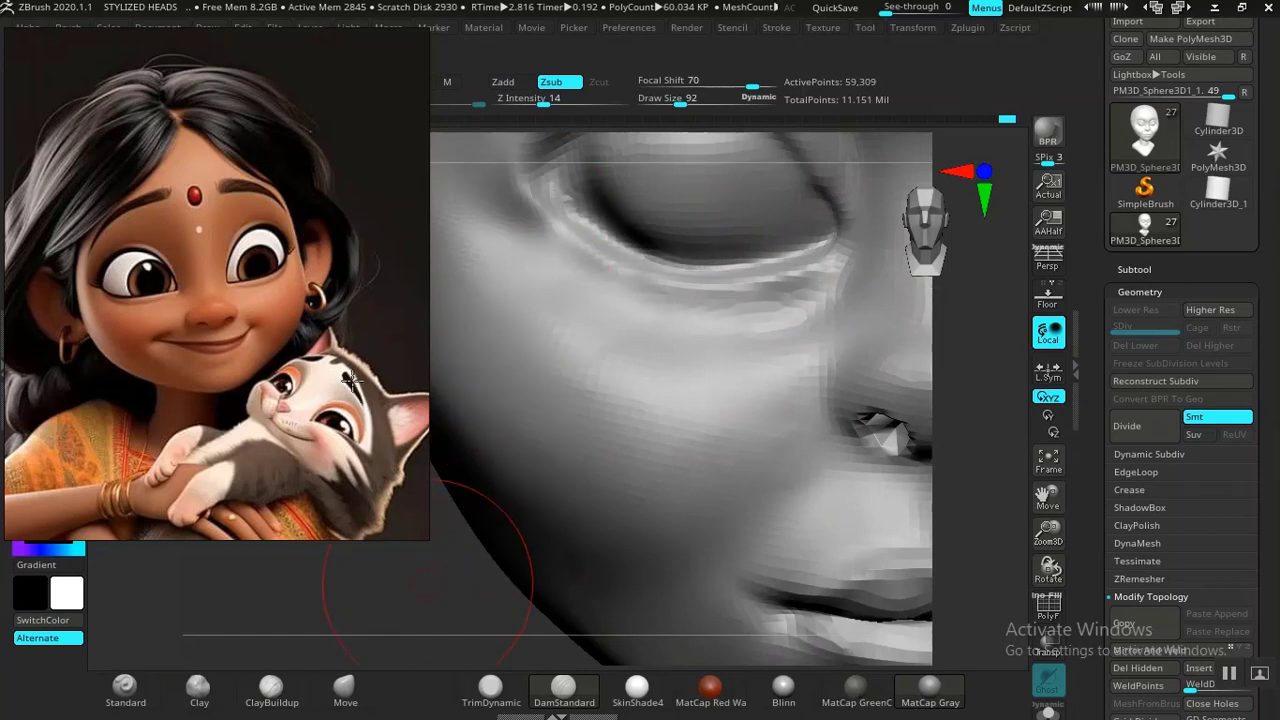
Step: Deepen the upper eyelid crease from the inner eye corner over the lid with DamStandard at size 92
ctrl+right_drag(450, 574, 556, 486)
mouse_move(556, 486)
mouse_down()
mouse_move(534, 394)
mouse_move(563, 446)
mouse_move(451, 546)
mouse_move(494, 526)
mouse_up()
ctrl+right_drag(494, 526, 429, 643)
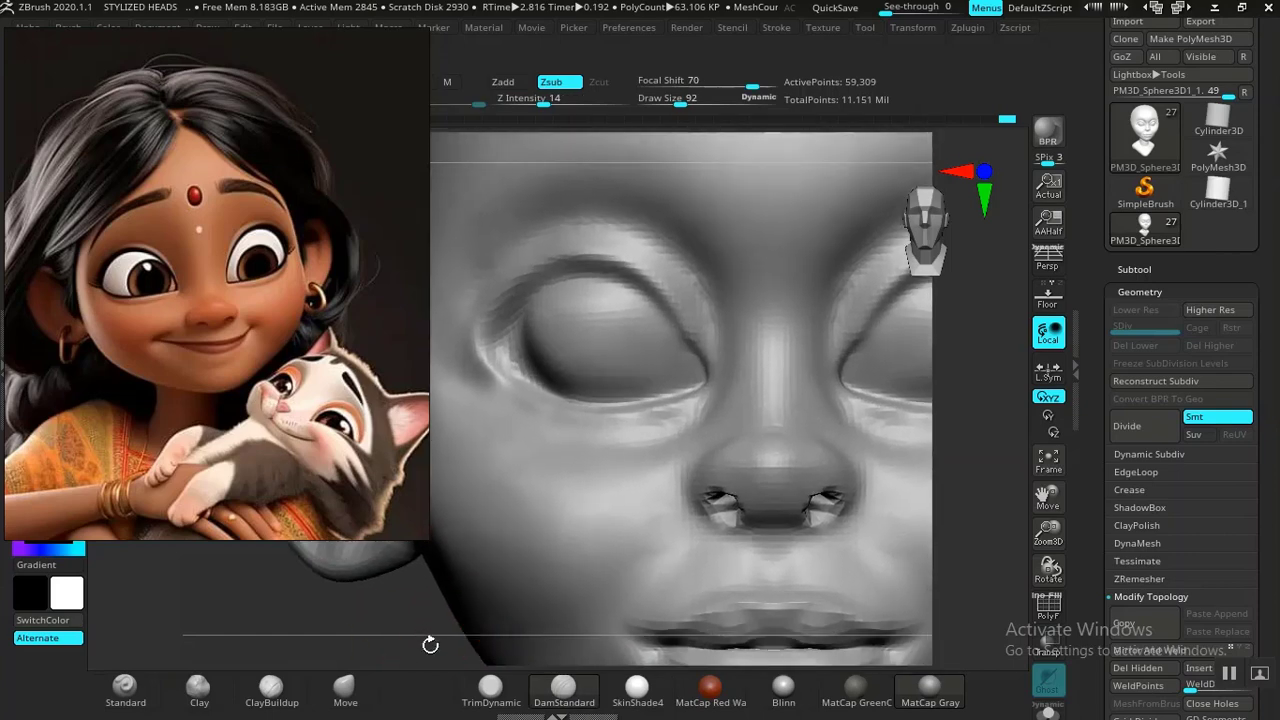
mouse_move(709, 364)
mouse_down()
mouse_move(647, 276)
mouse_move(611, 253)
mouse_up()
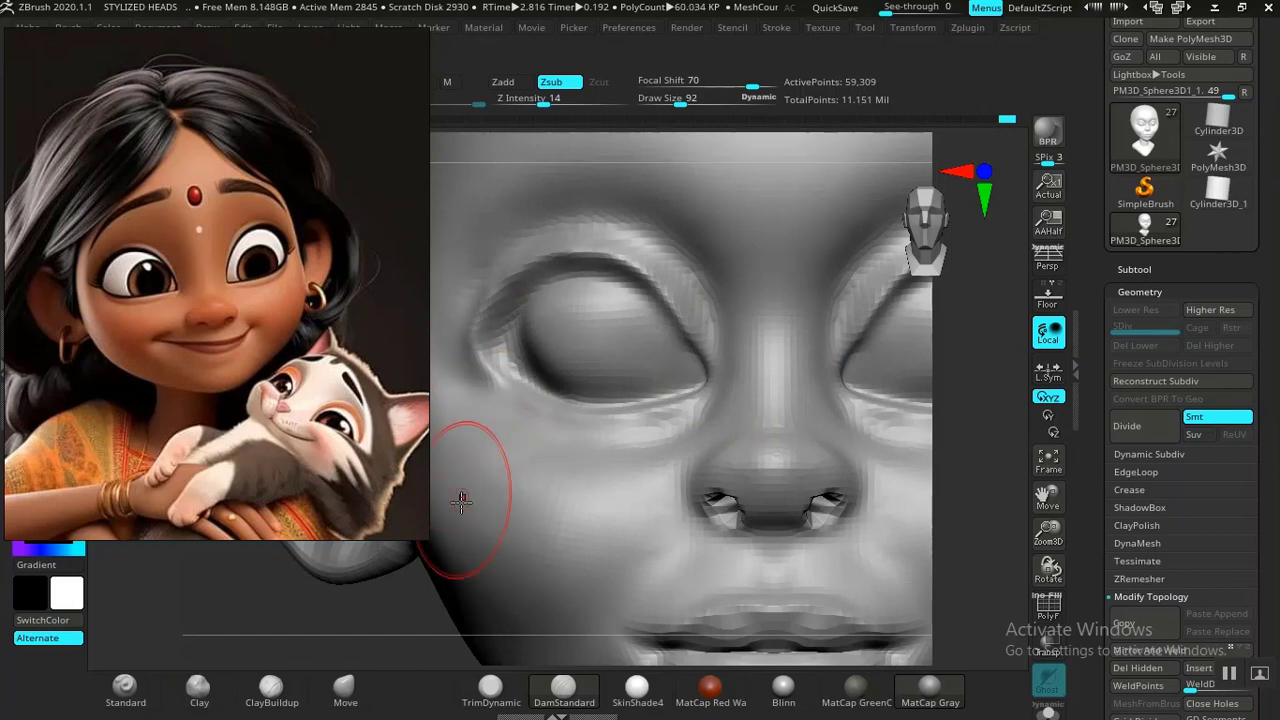
Step: Pull the lids together into a sharper outer eye corner with the Move brush at sizes 72 and 52
mouse_move(405, 628)
mouse_down()
mouse_move(623, 608)
mouse_move(460, 614)
mouse_up()
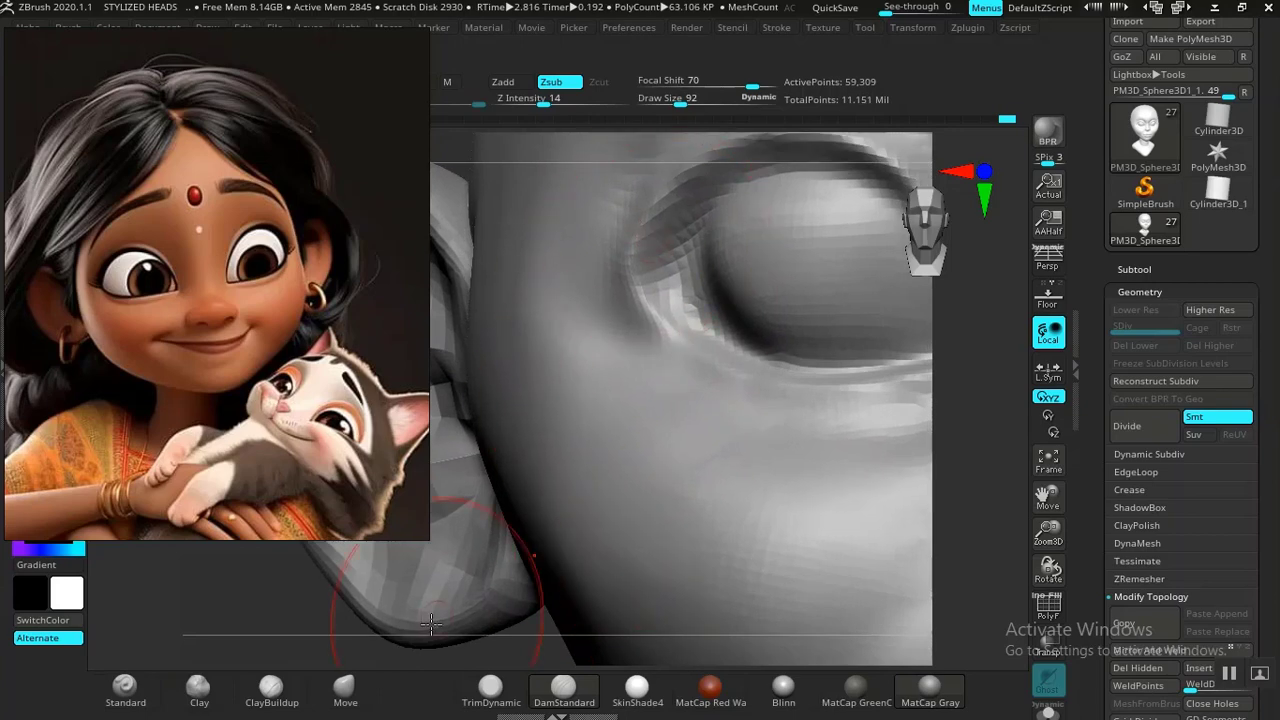
click(345, 686)
mouse_move(735, 250)
mouse_down()
mouse_move(660, 232)
mouse_move(650, 290)
mouse_up()
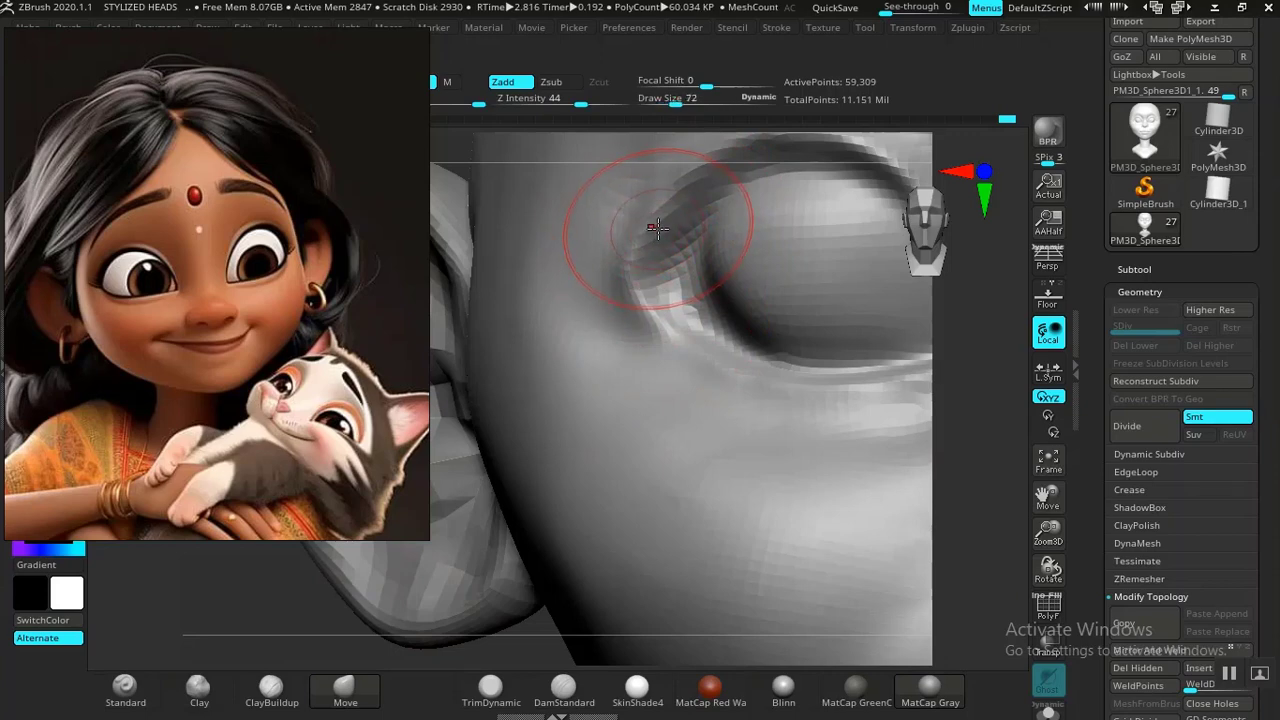
key([)
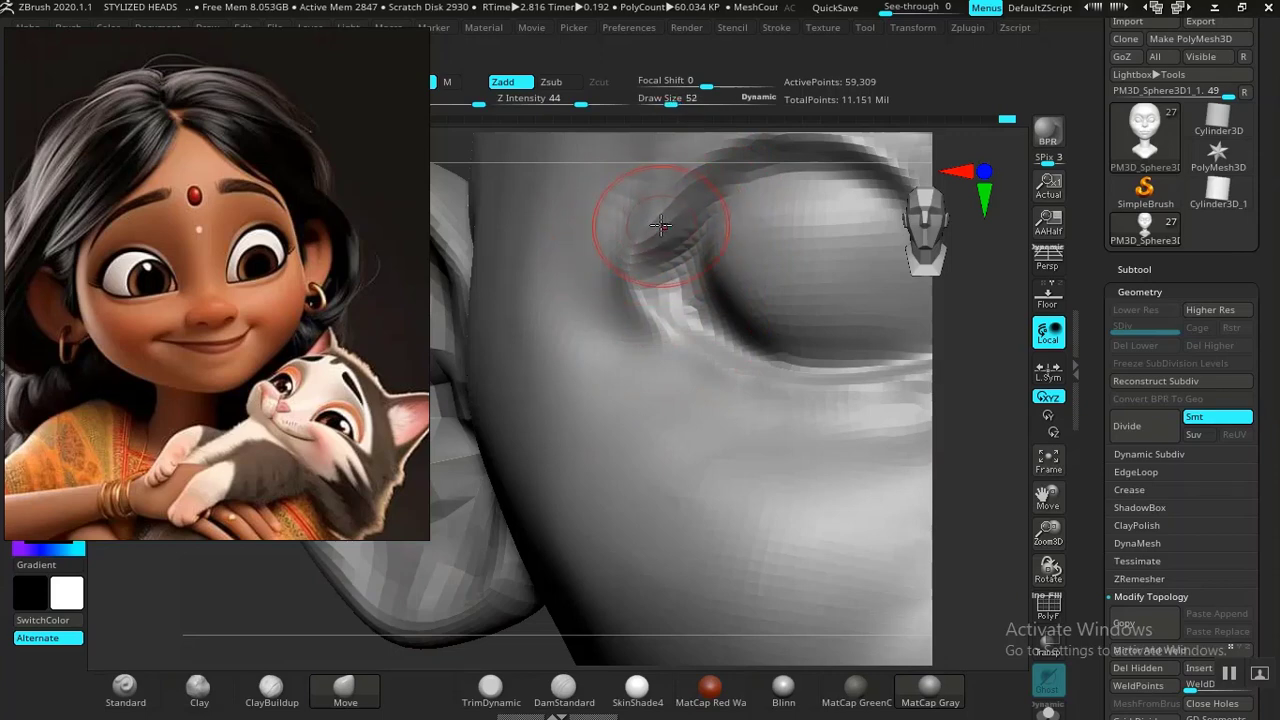
drag(661, 225, 650, 305)
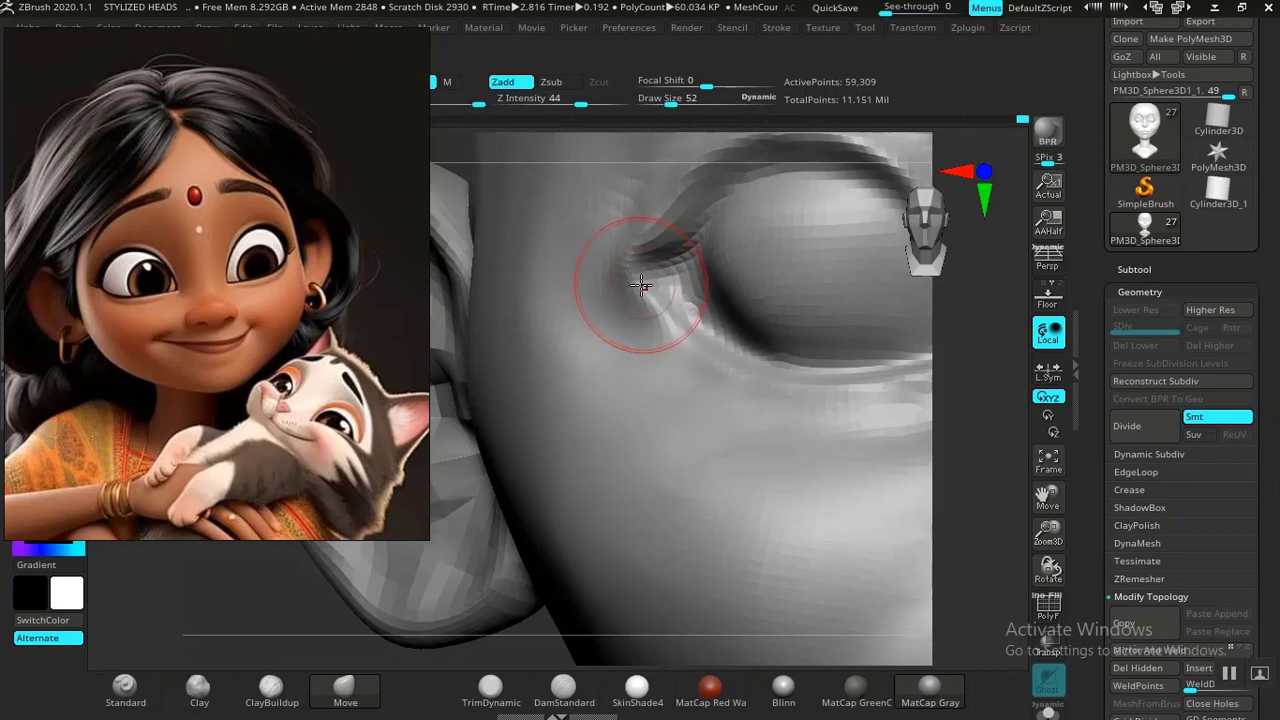
drag(660, 246, 670, 222)
drag(677, 340, 680, 350)
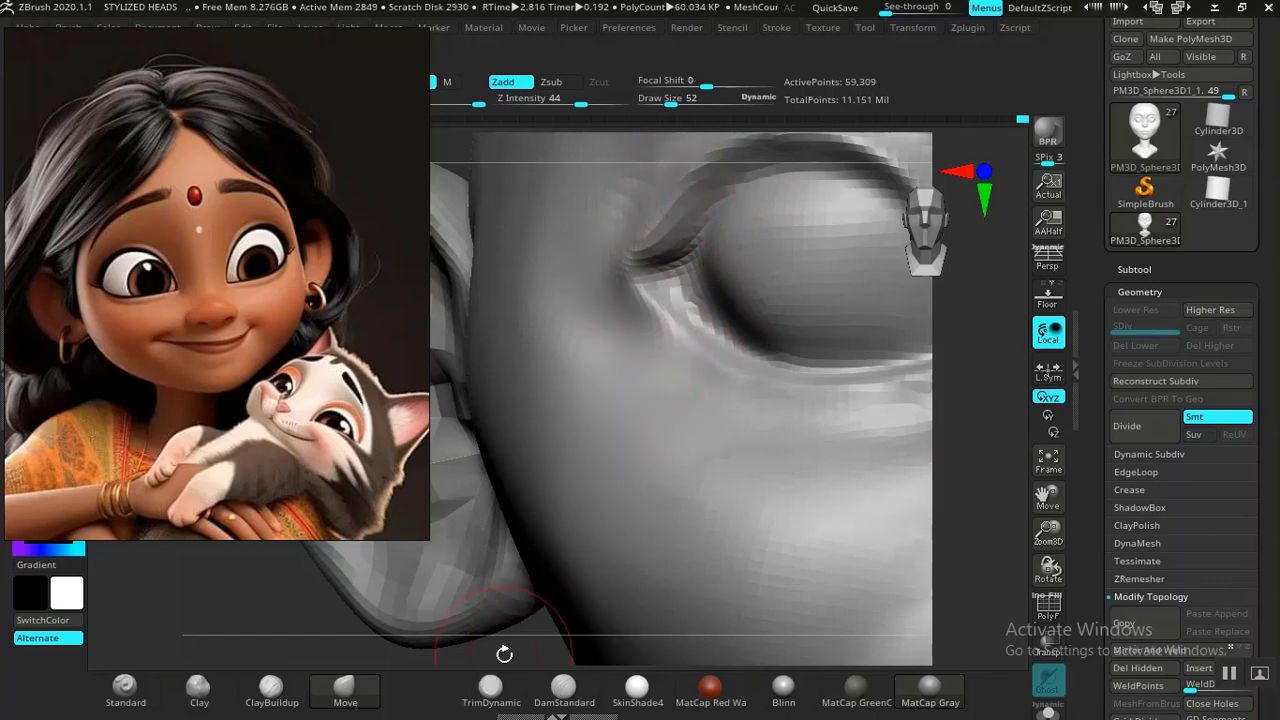
Step: Undo the last outer eye corner edits and reshape that corner with the Move brush at size 52
ctrl+right_drag(454, 589, 563, 606)
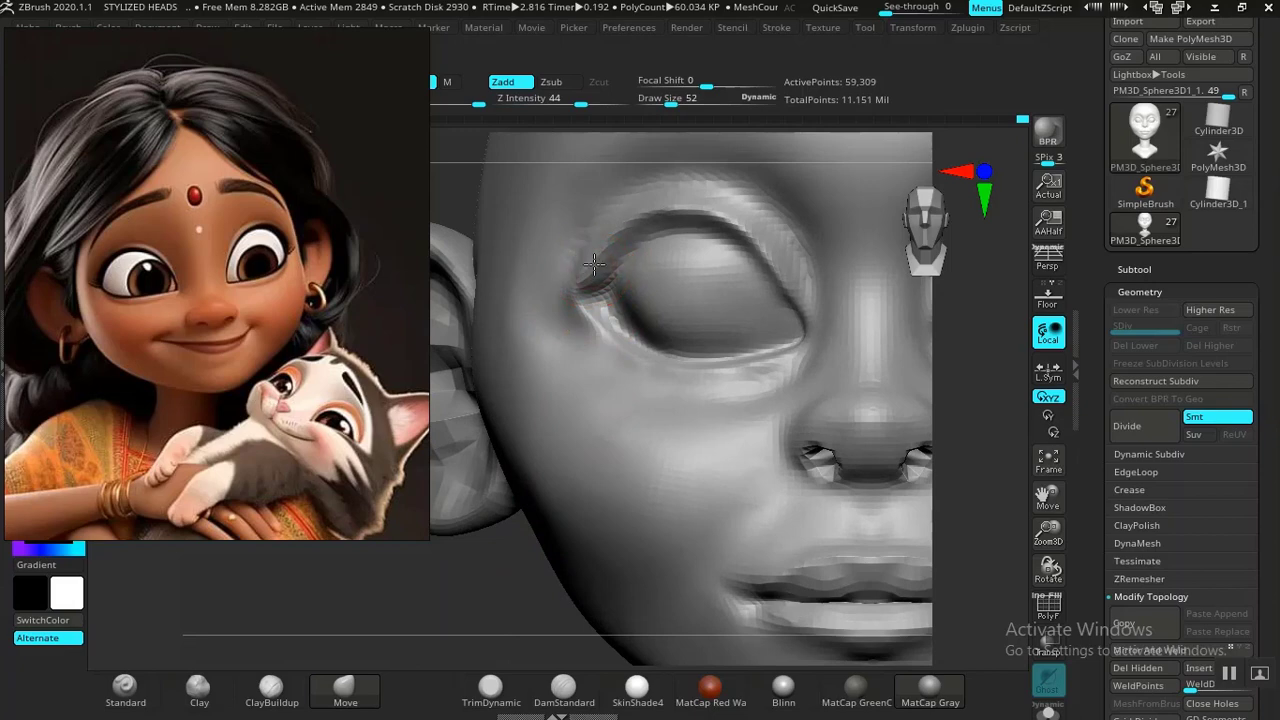
key(ctrl+z)
key(ctrl+z)
key(ctrl+z)
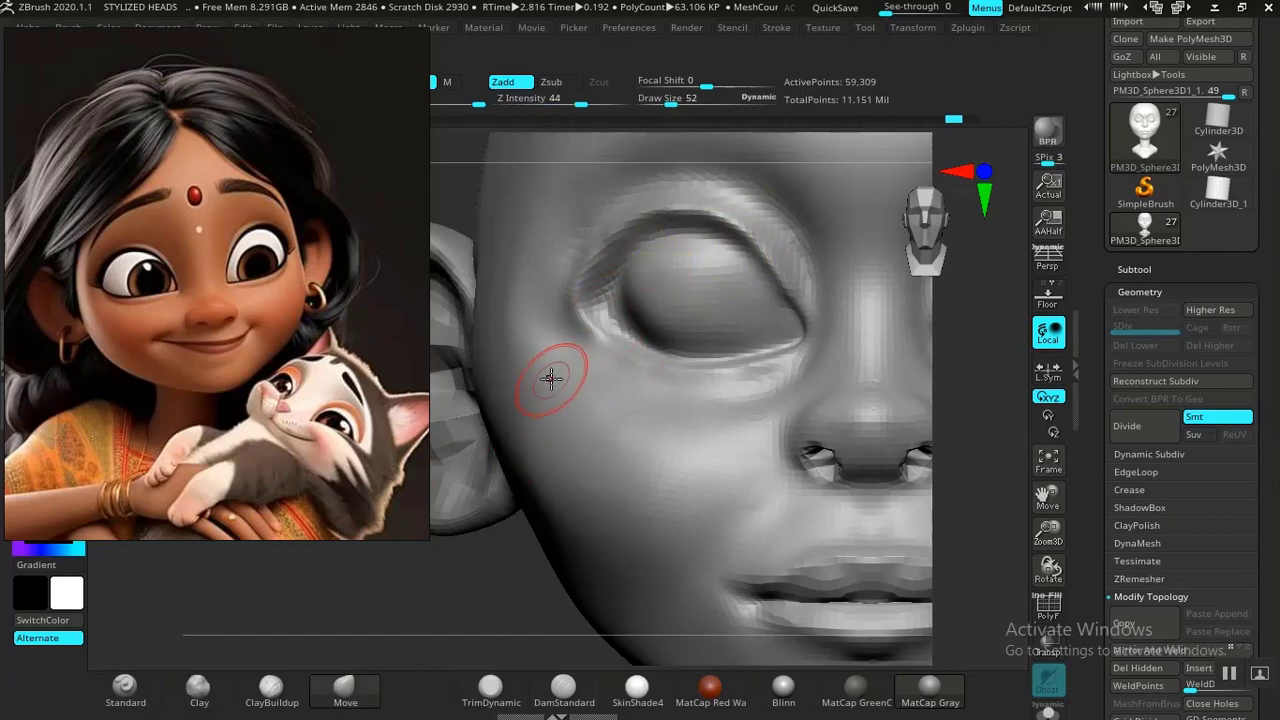
drag(492, 589, 540, 594)
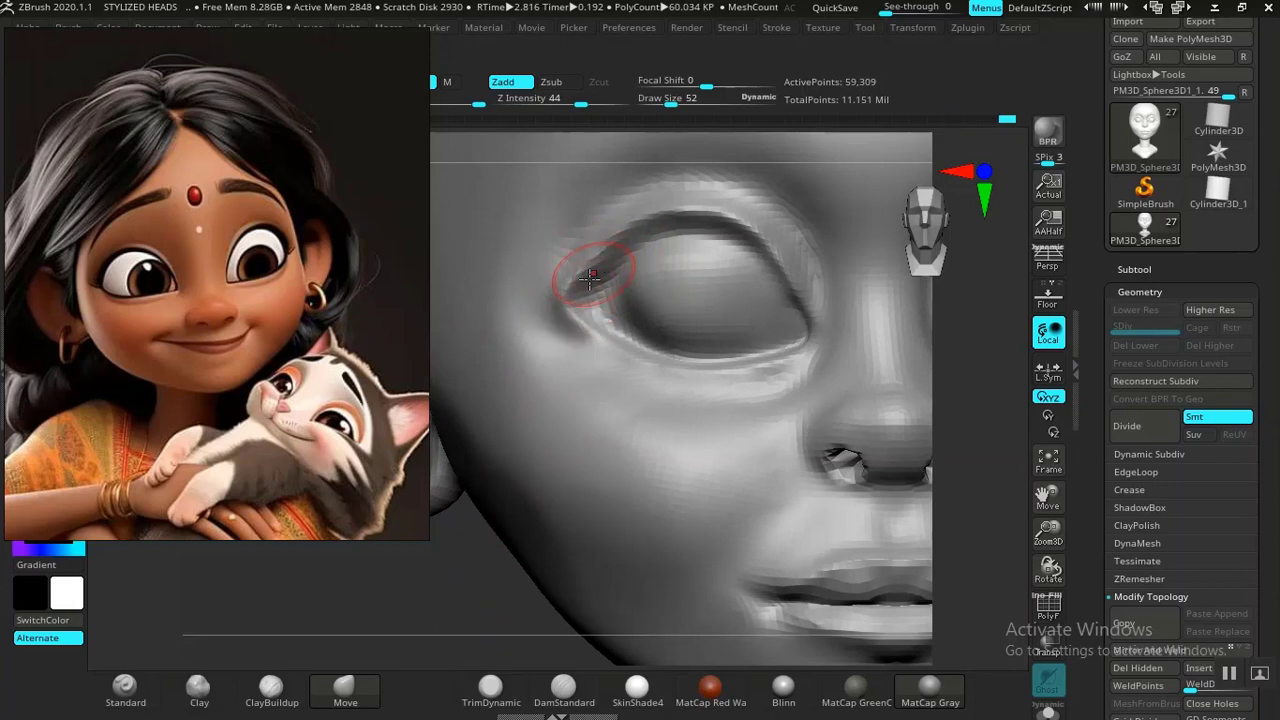
alt+drag(472, 580, 517, 505)
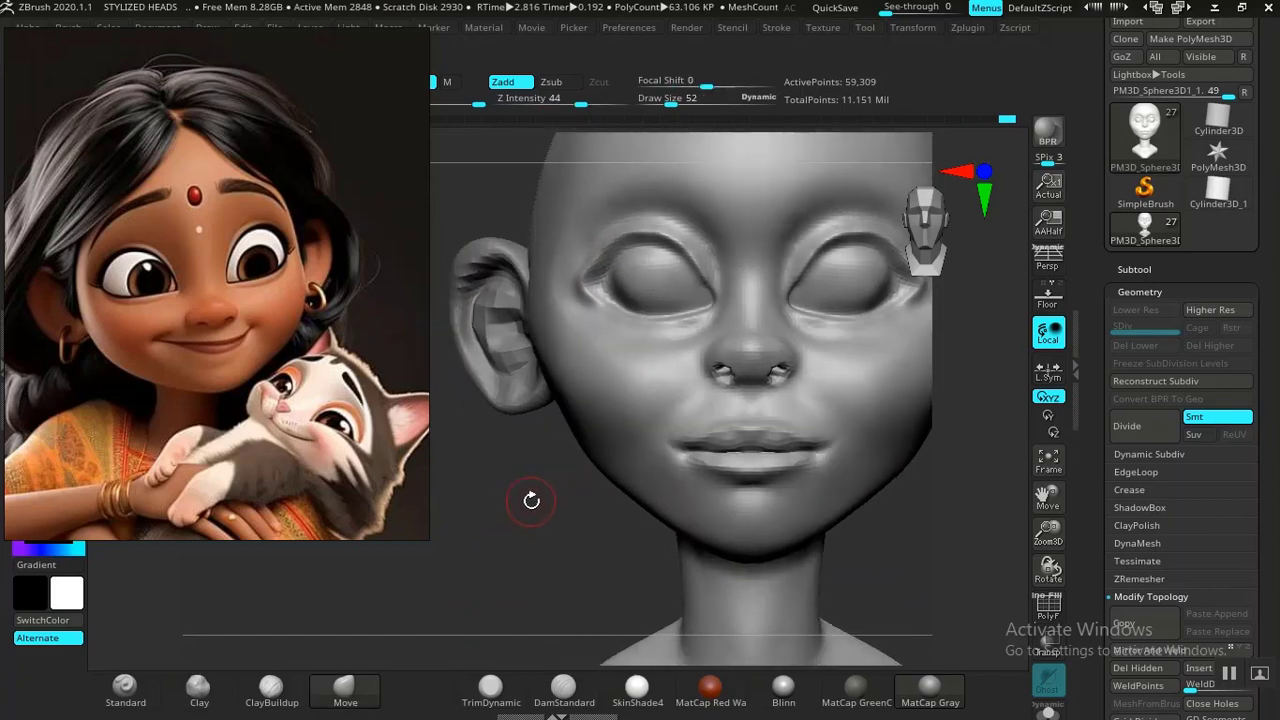
Step: Adjust the outer part of the upper eyelid with the Move brush at size 112
key(ctrl)
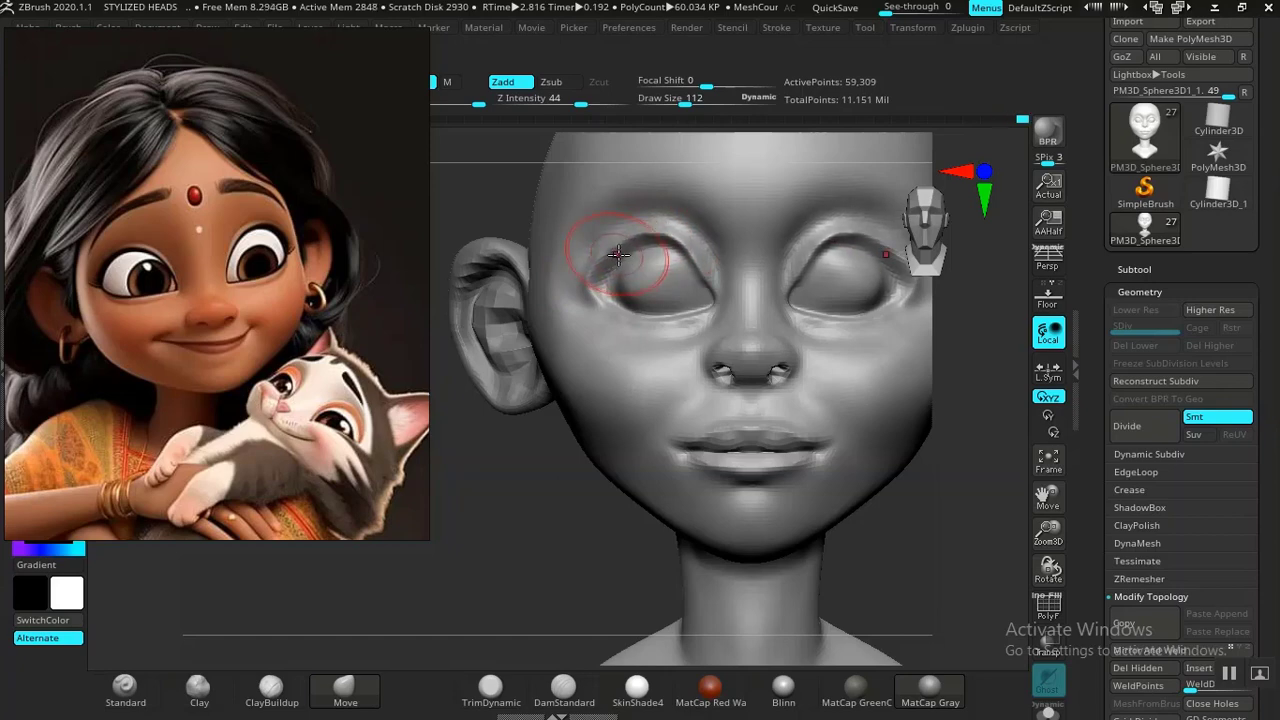
mouse_move(563, 528)
alt+mouse_down()
mouse_move(503, 449)
mouse_move(580, 543)
alt+mouse_up()
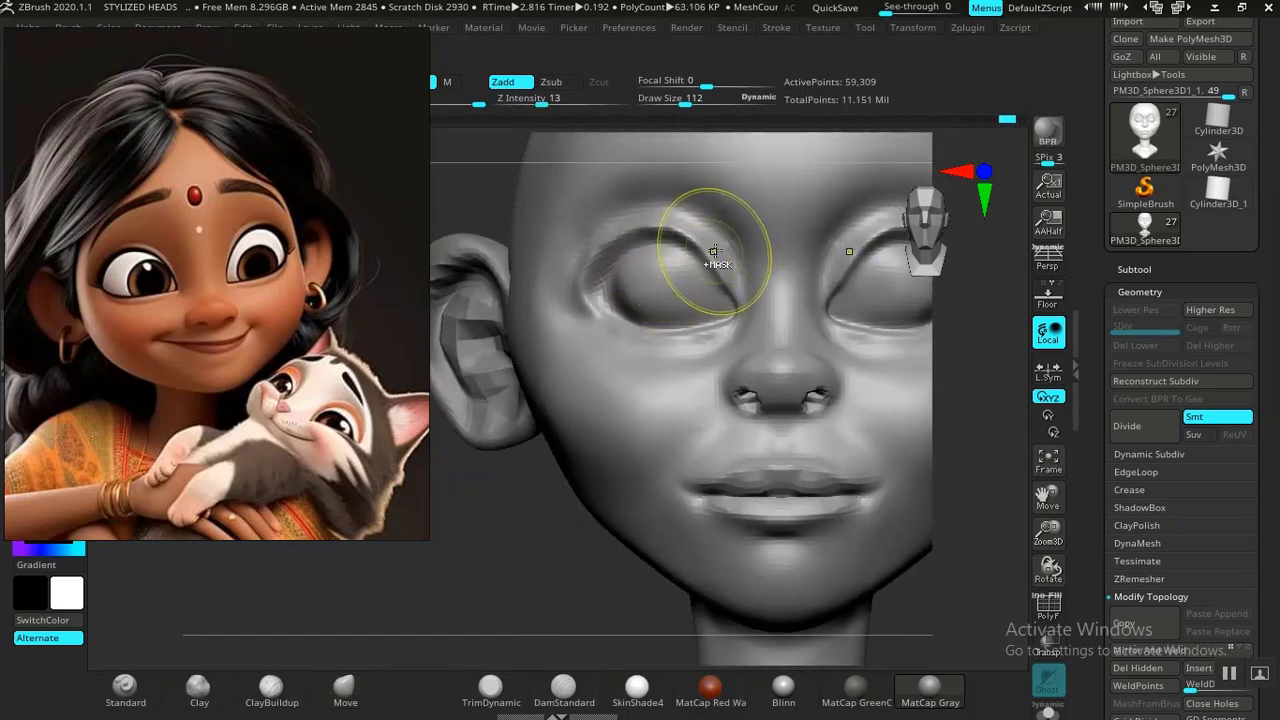
key(b)
key(m)
key(v)
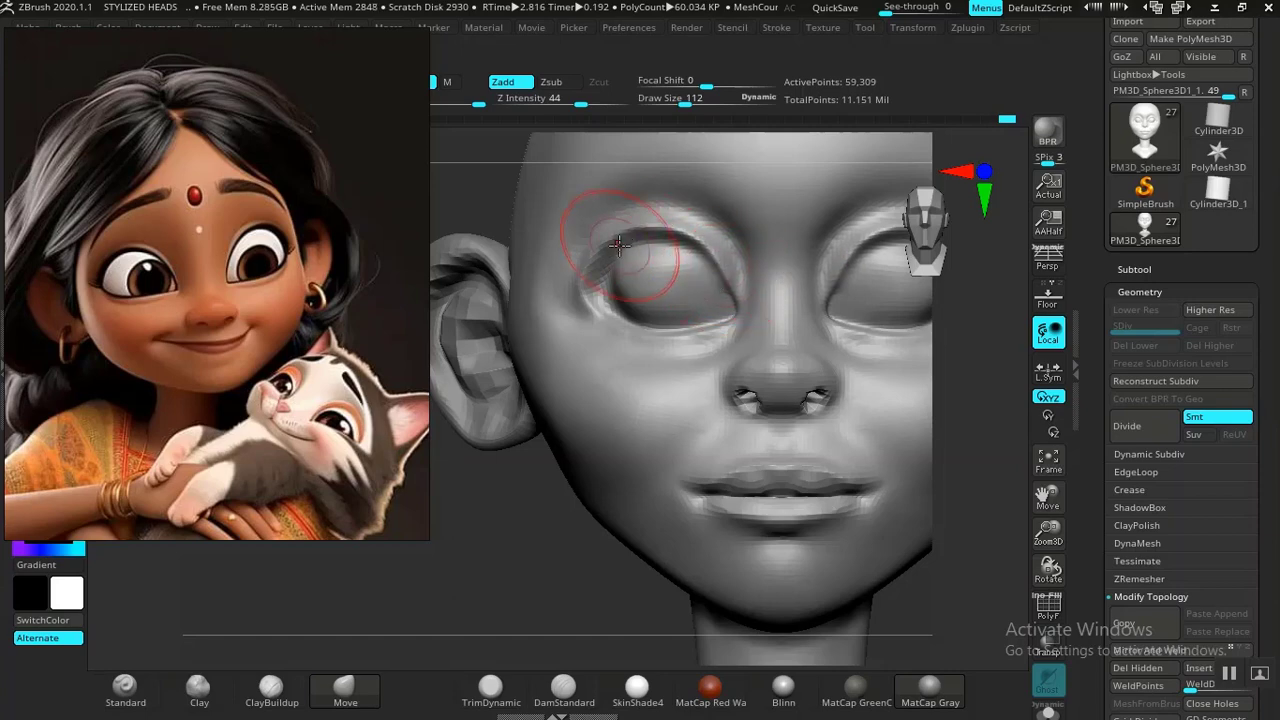
drag(587, 277, 580, 299)
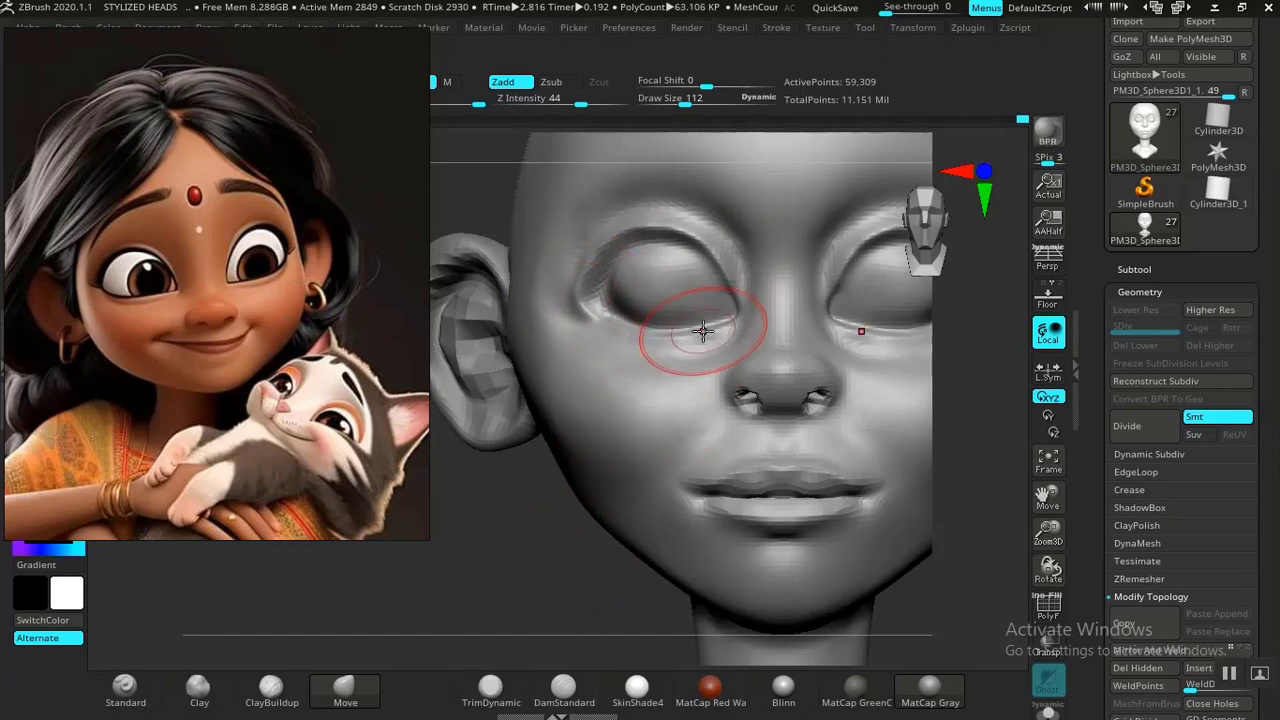
Step: Try raising the inner part of the lower eyelid with the Move brush at size 88
key(bracketleft)
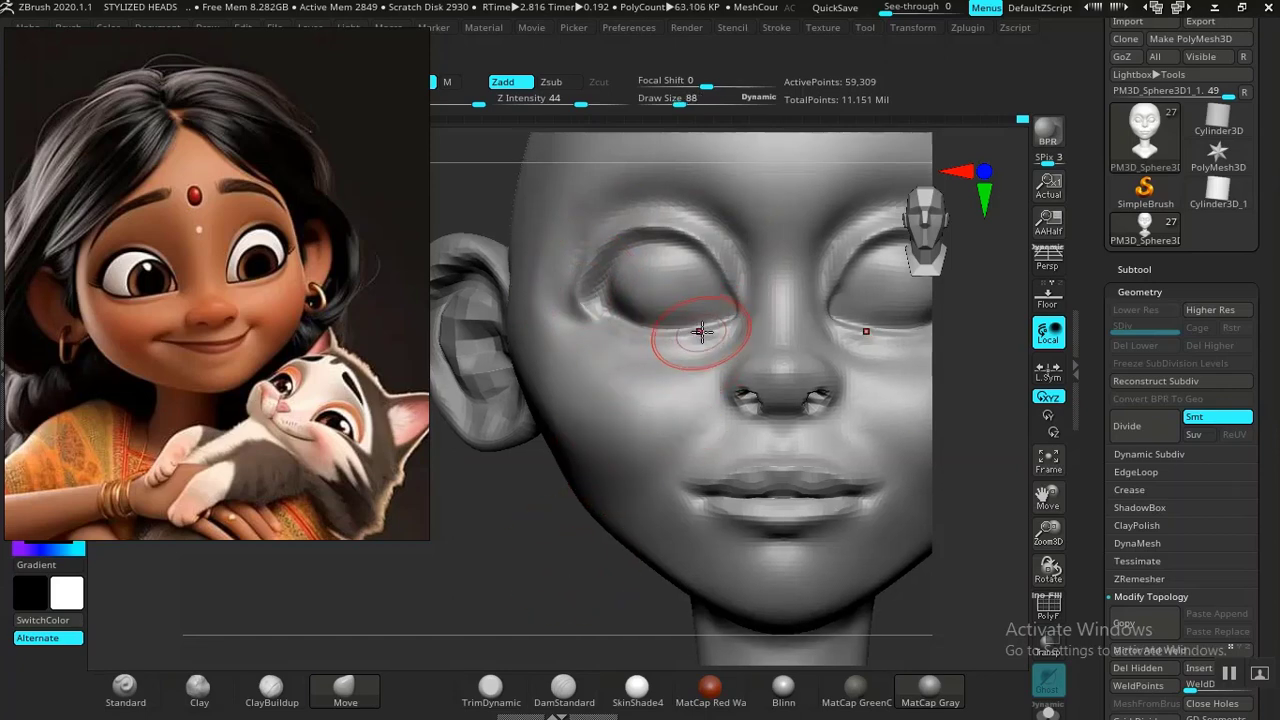
drag(702, 331, 672, 332)
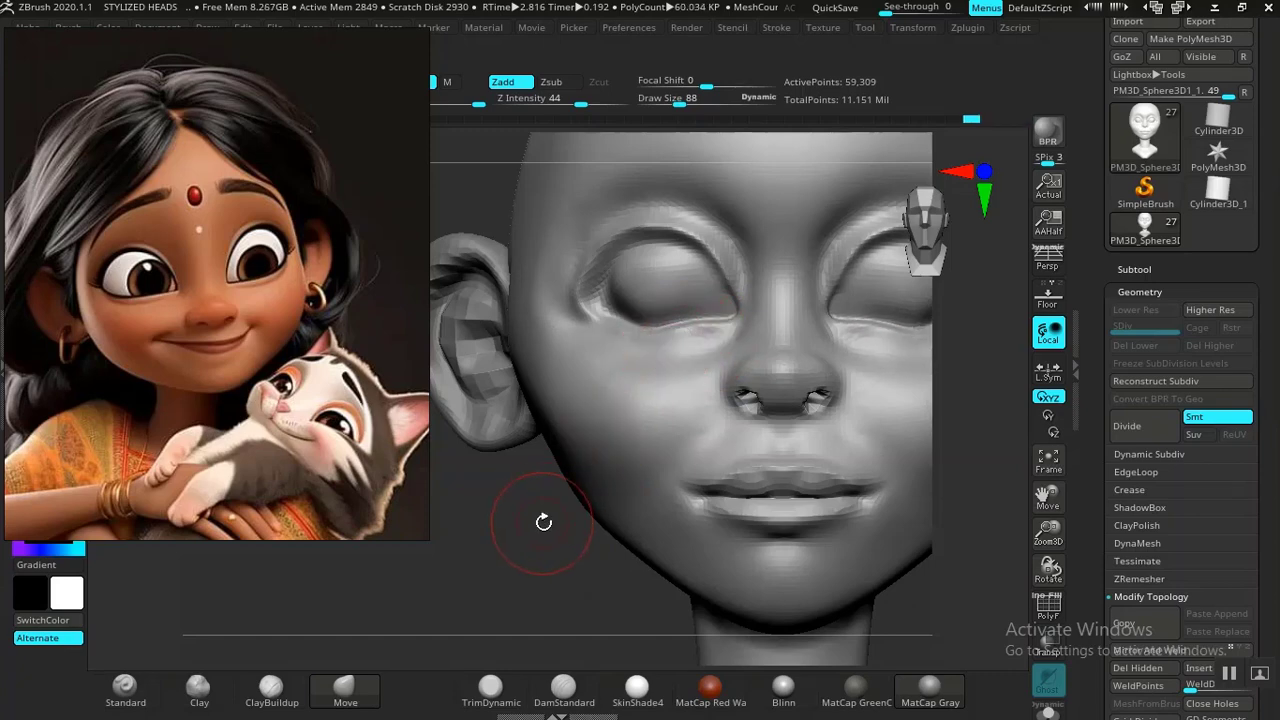
mouse_move(543, 522)
ctrl+right_down()
mouse_move(500, 460)
mouse_move(579, 617)
mouse_move(500, 594)
mouse_move(511, 571)
ctrl+right_up()
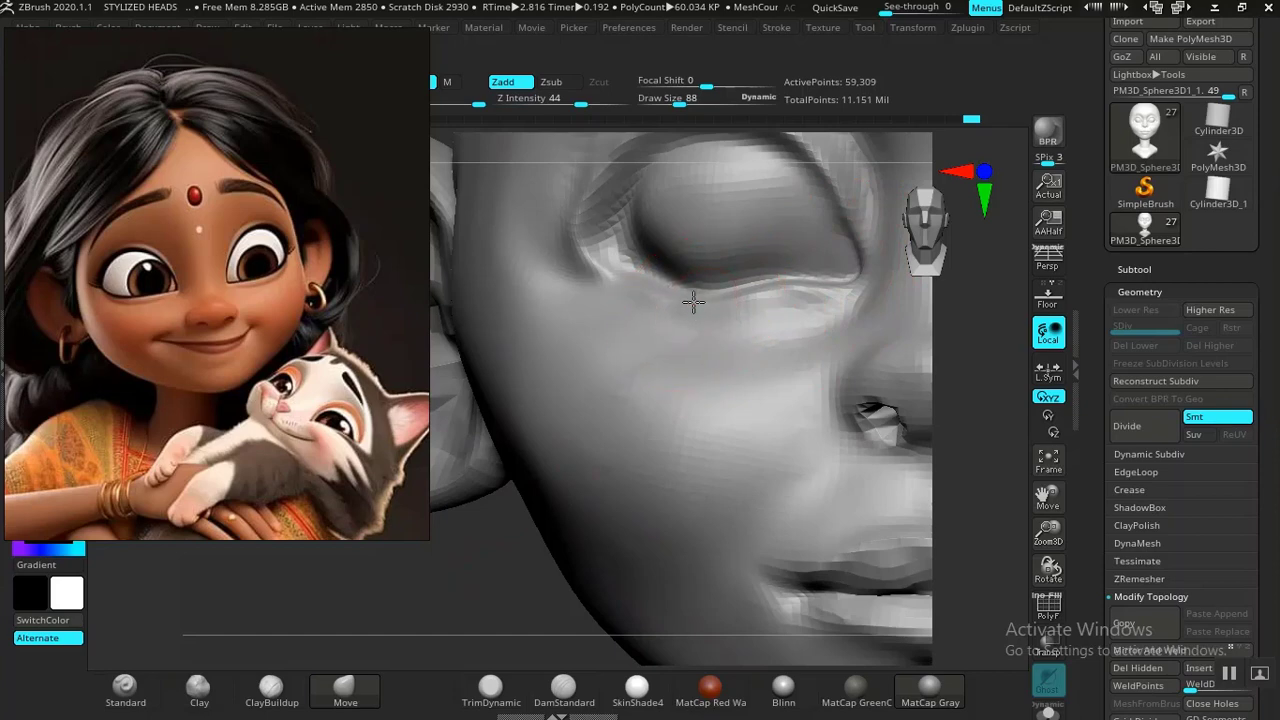
Step: Try carving a crease under the lower eyelid with DamStandard at size 88, then undo it and the preceding lower lid change
click(564, 688)
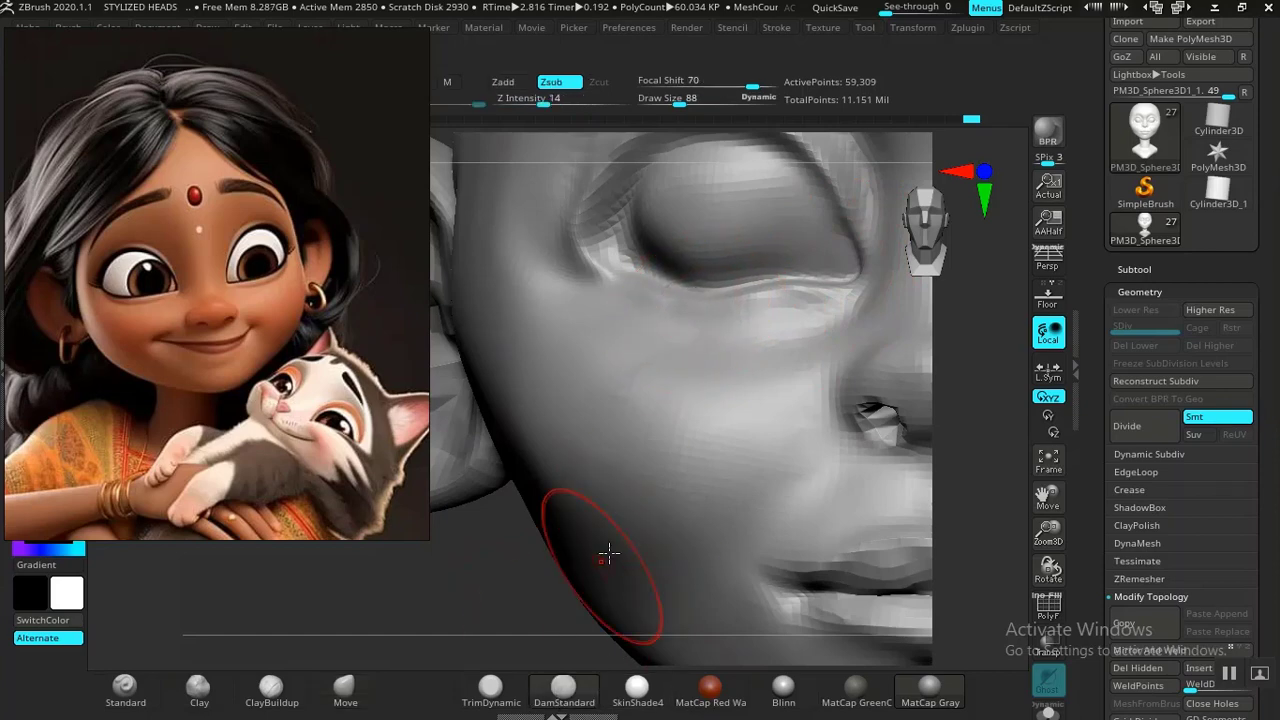
mouse_move(840, 316)
mouse_down()
mouse_move(831, 300)
mouse_move(721, 314)
mouse_up()
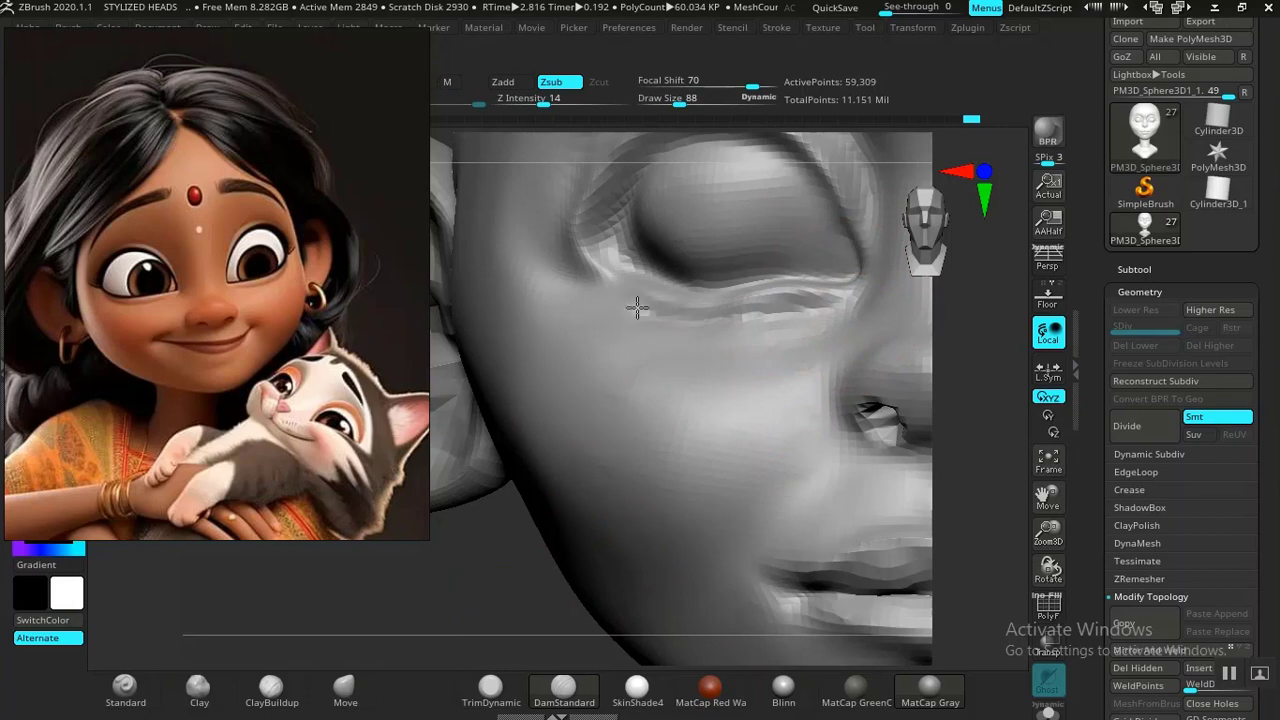
alt+drag(515, 573, 448, 372)
alt+drag(620, 471, 340, 520)
alt+drag(870, 467, 814, 529)
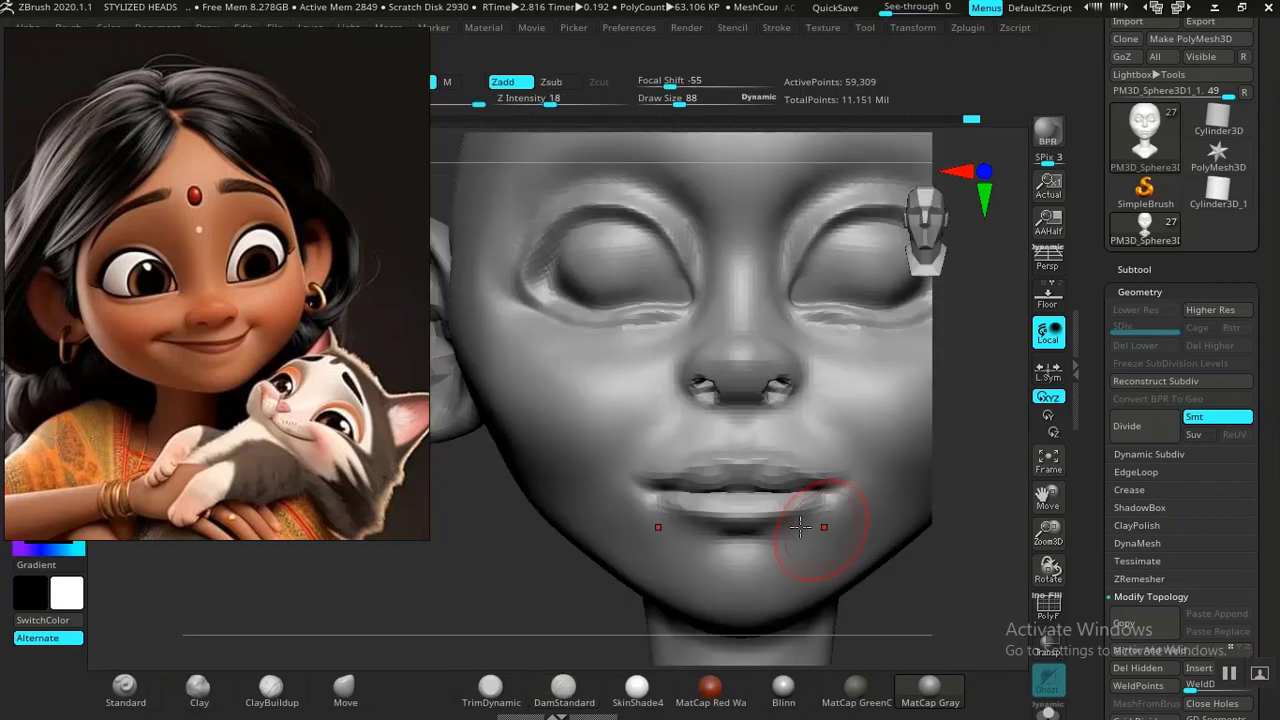
drag(491, 581, 491, 581)
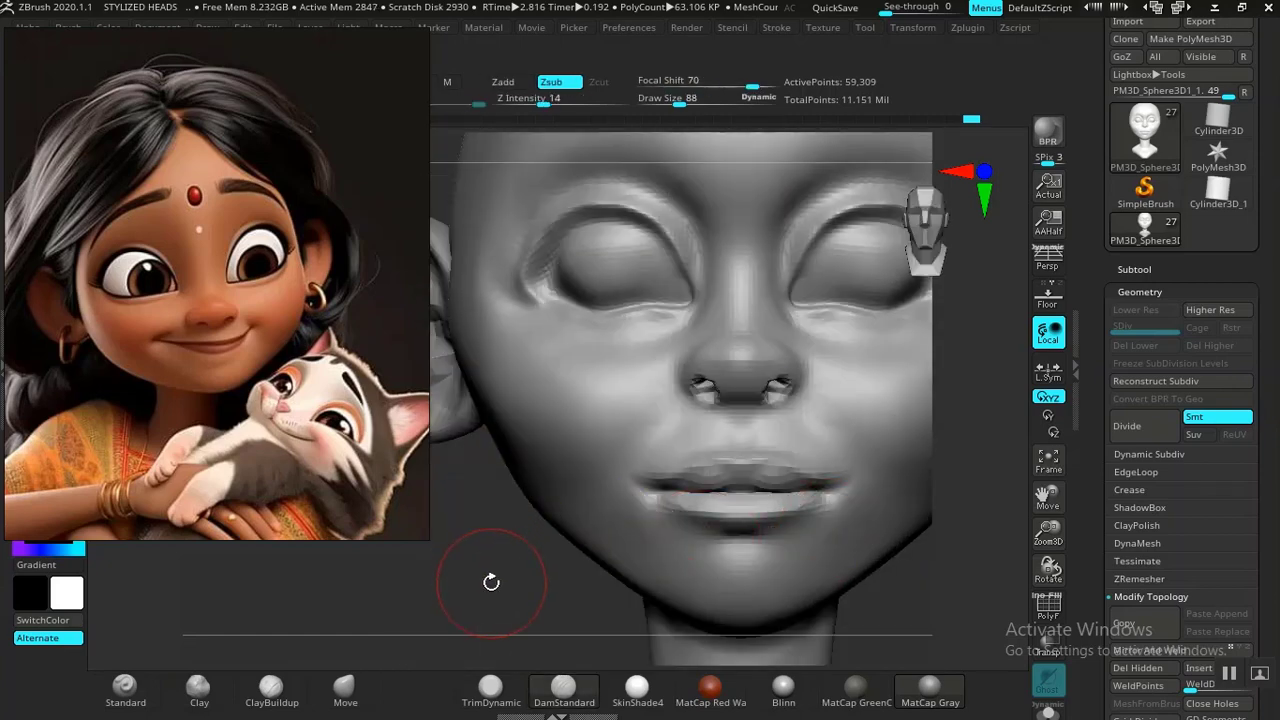
key(ctrl)
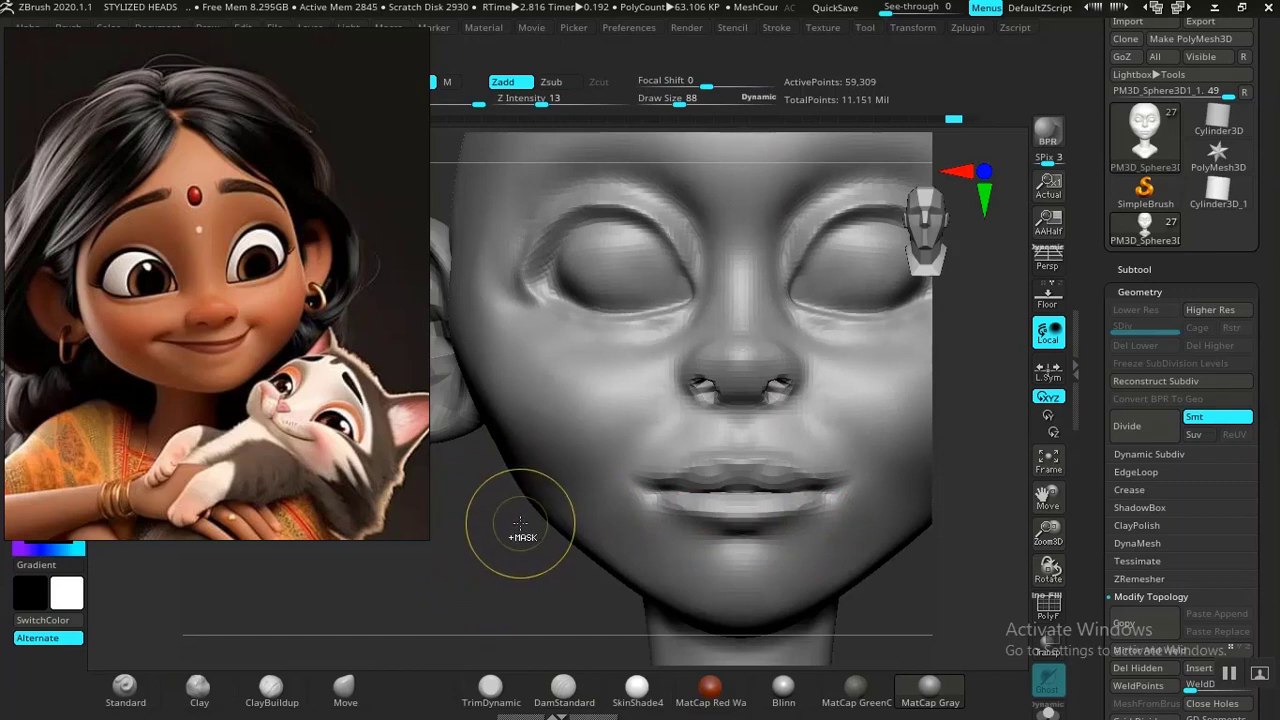
Step: Reshape the inner part of the lower eyelid from a top view with the Move brush at size 88
mouse_move(488, 570)
alt+mouse_down()
mouse_move(510, 560)
mouse_move(504, 587)
mouse_move(494, 551)
mouse_move(509, 529)
mouse_move(495, 585)
alt+mouse_up()
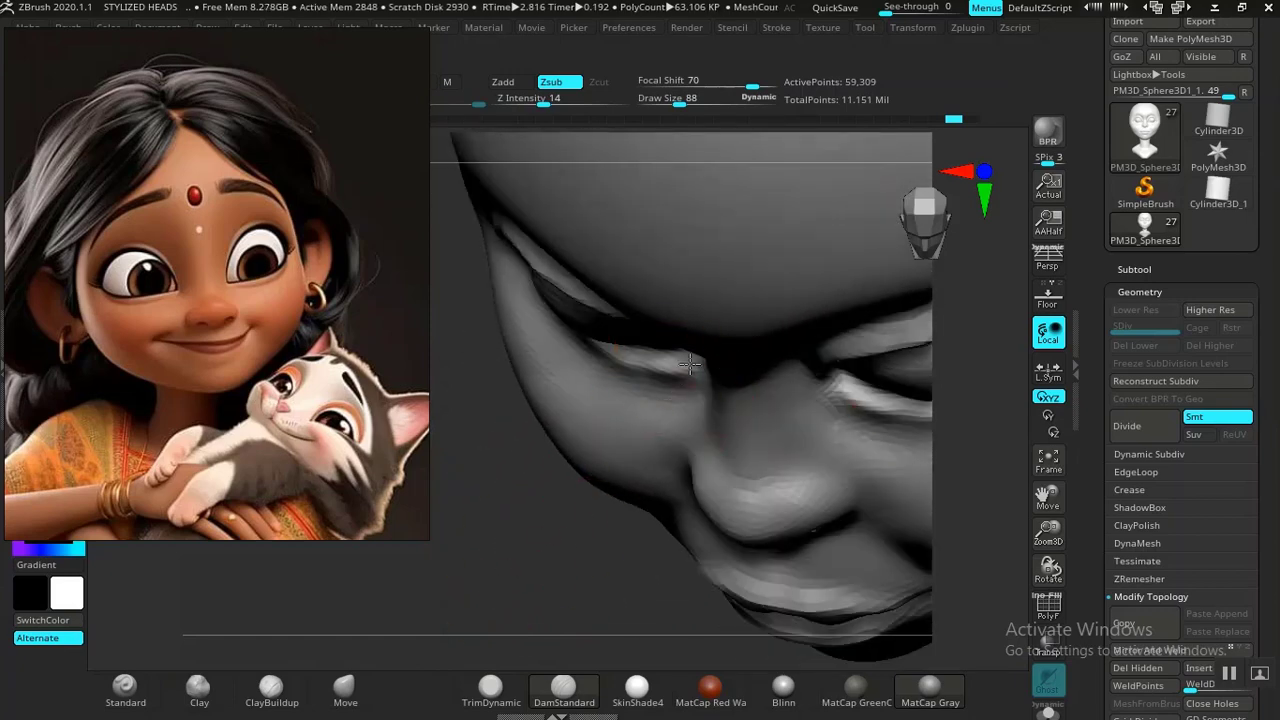
click(336, 697)
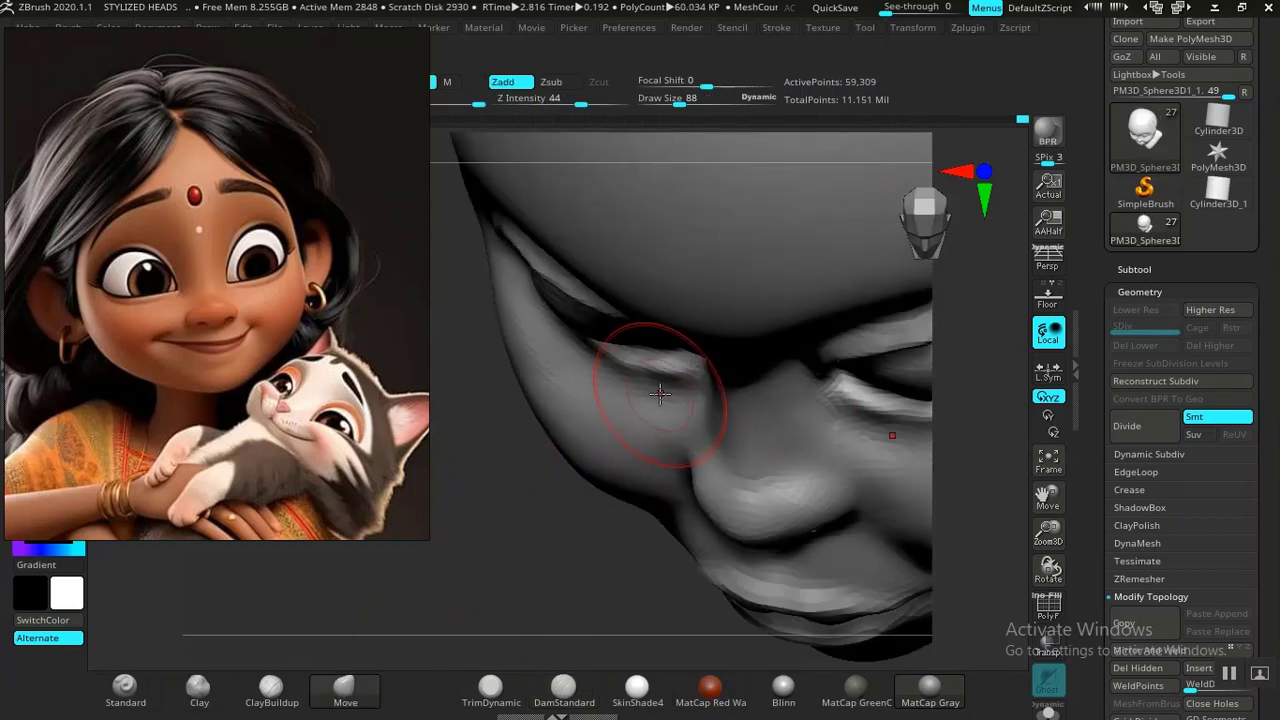
drag(686, 386, 666, 385)
drag(530, 545, 524, 462)
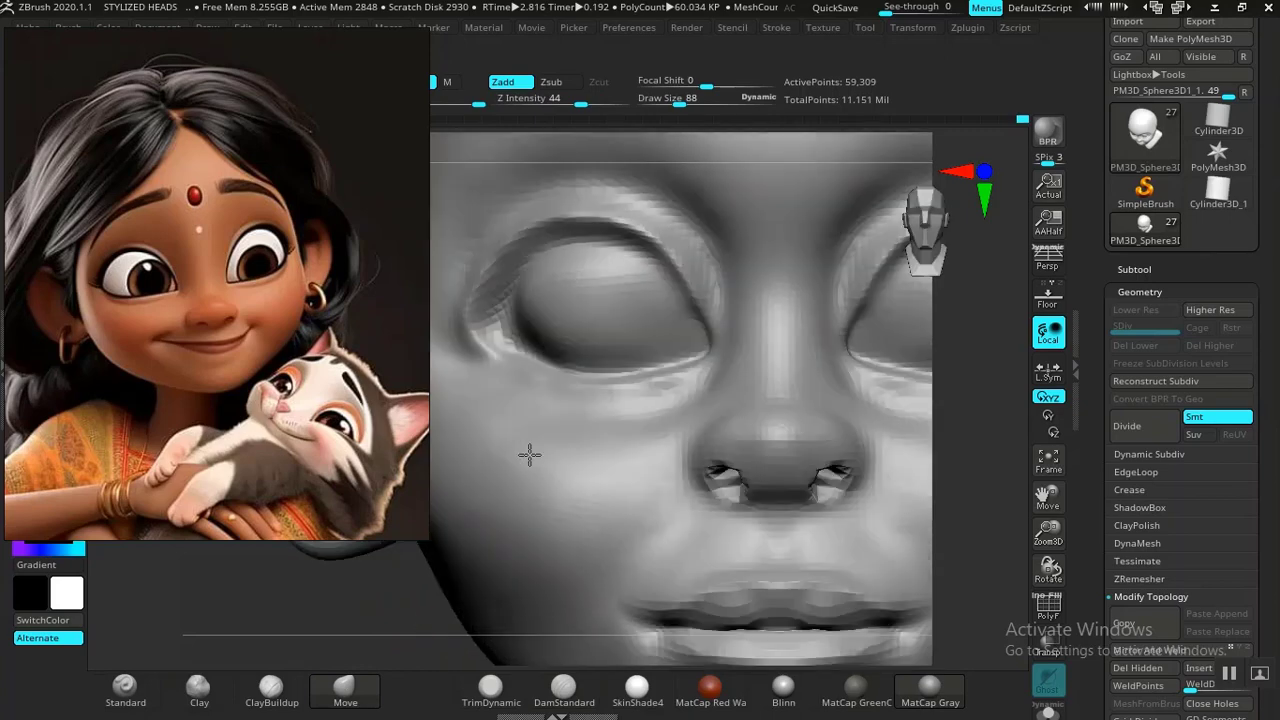
drag(343, 651, 420, 579)
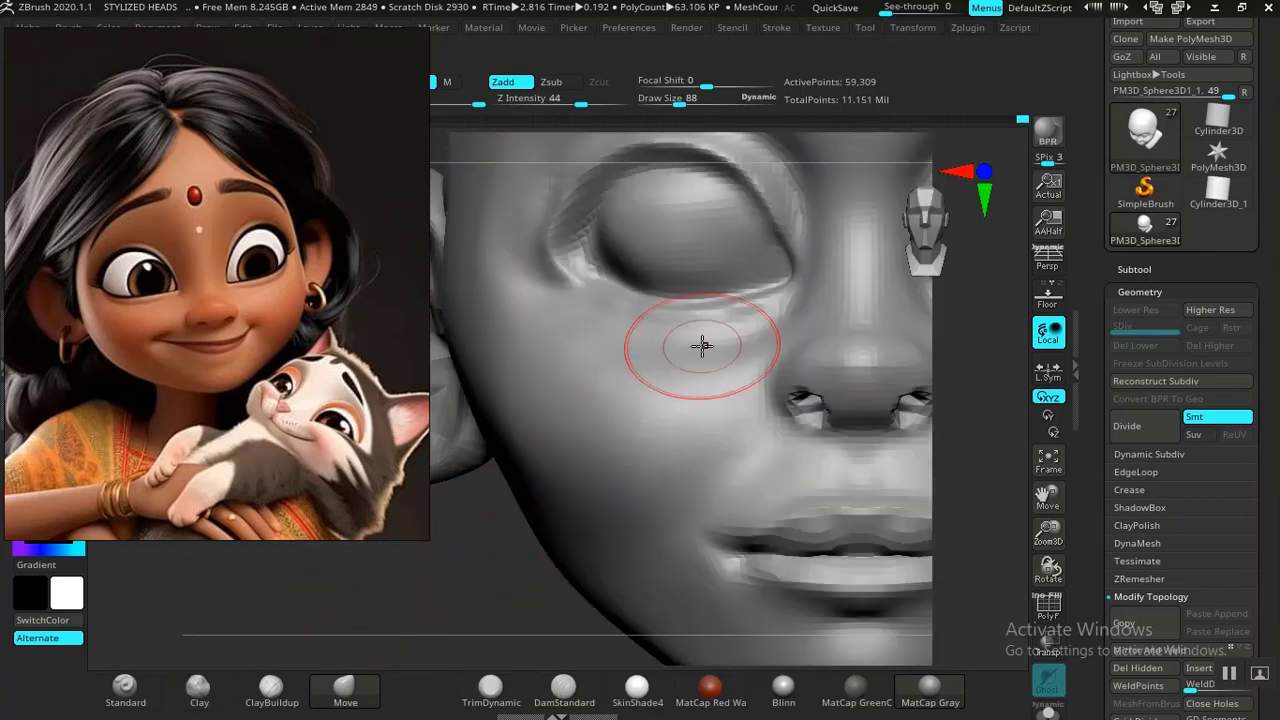
Step: Refine the inner eye corner by pulling the lid edge slightly upward with the Move brush at size 48
key(bracketleft)
key(bracketleft)
key(bracketleft)
key(bracketleft)
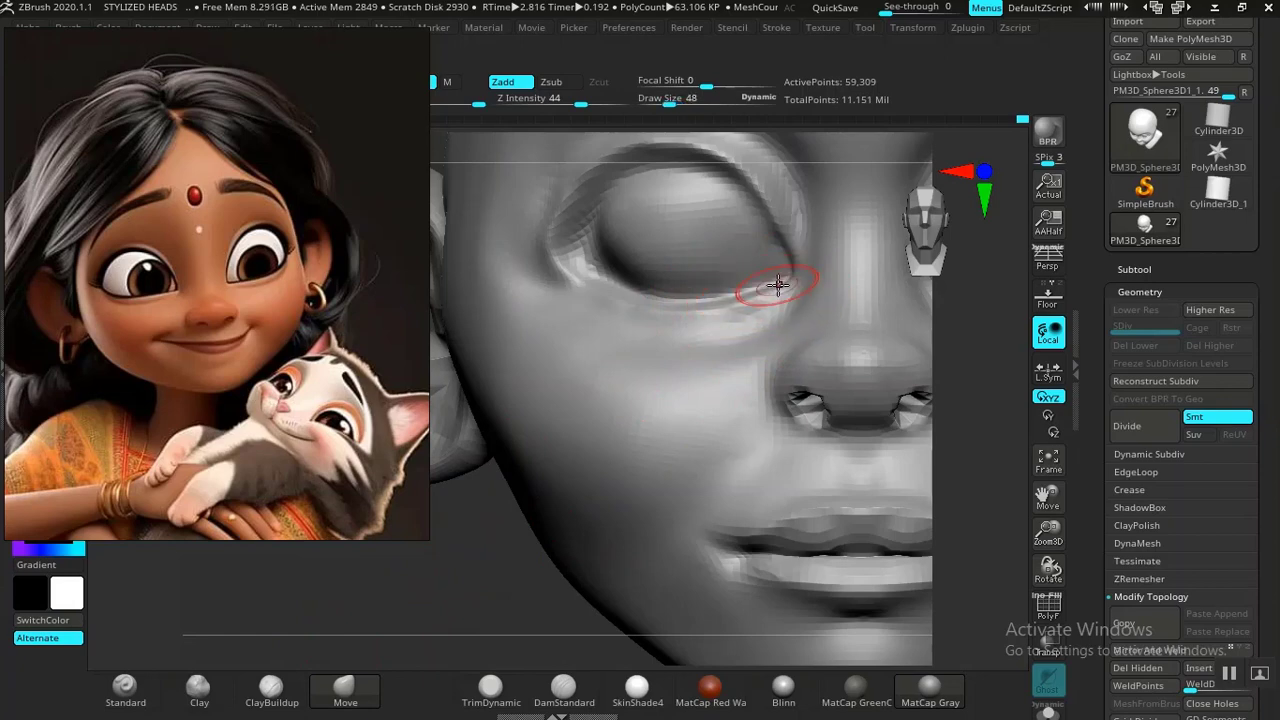
drag(786, 273, 787, 261)
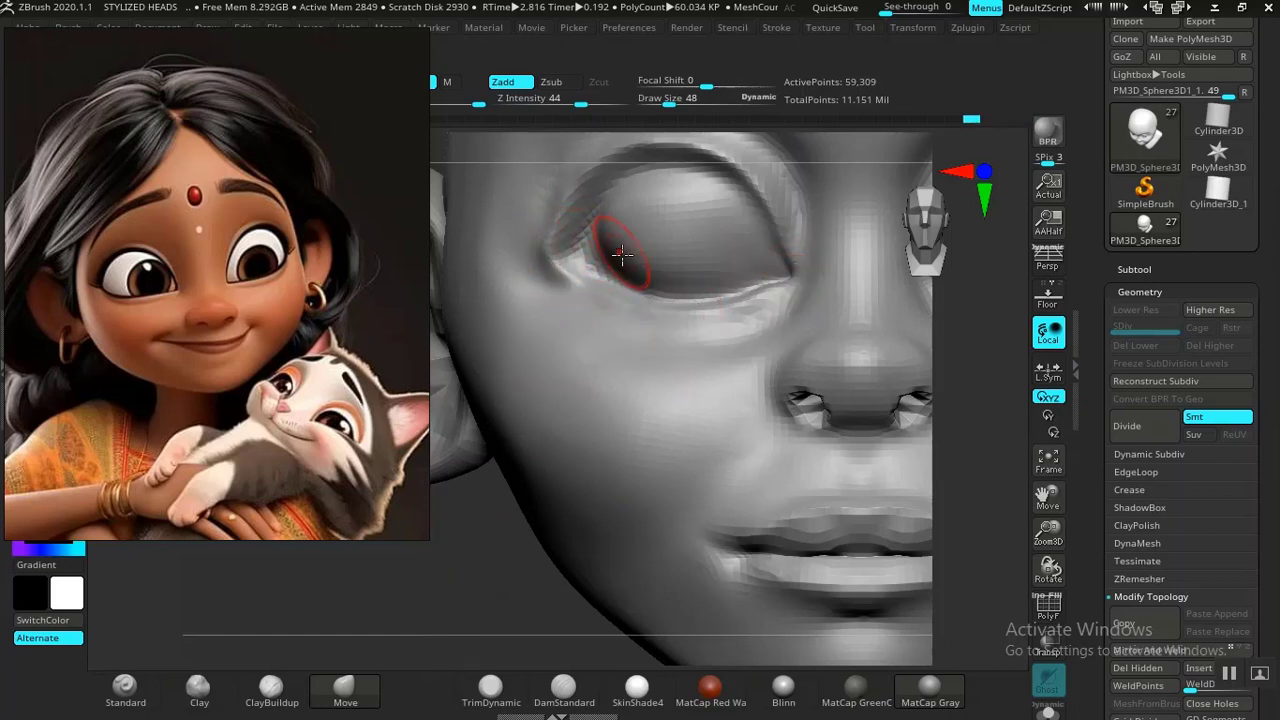
Step: Carve a crease below the lower eyelid from the inner to the outer eye corner with DamStandard at size 48
mouse_move(472, 584)
mouse_down()
mouse_move(457, 643)
mouse_move(457, 571)
mouse_move(466, 603)
mouse_move(680, 476)
mouse_up()
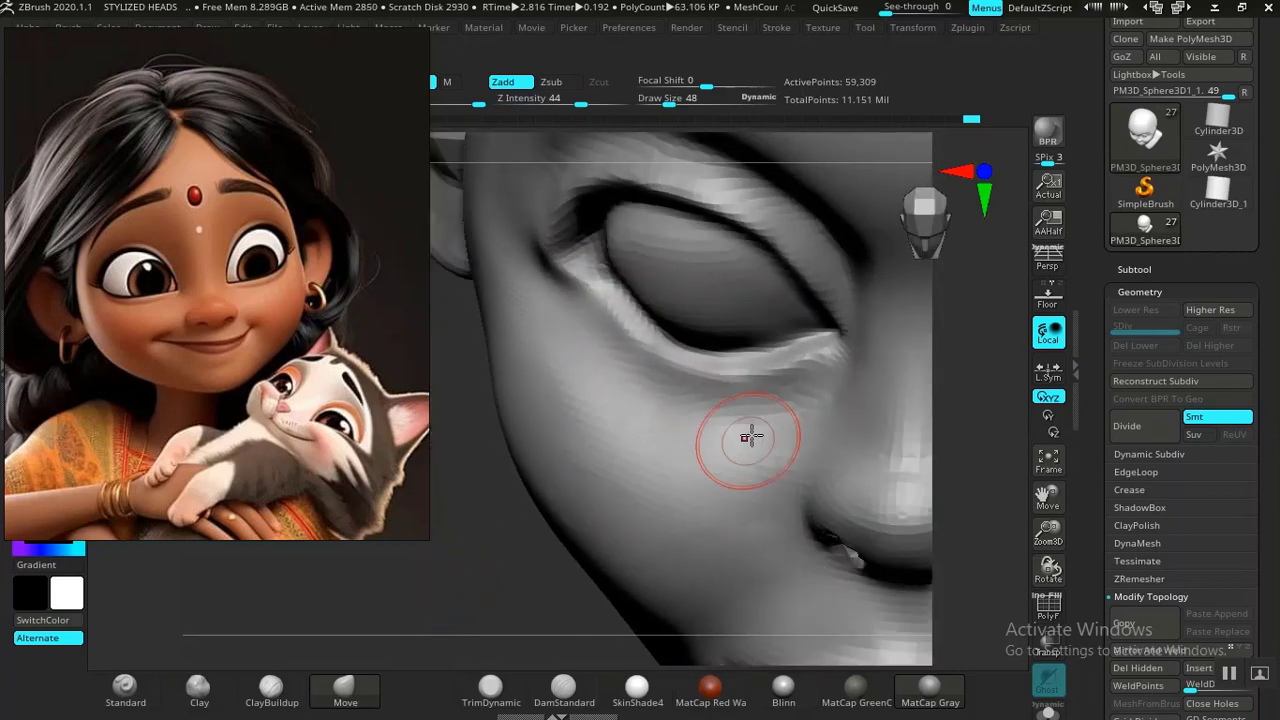
click(566, 700)
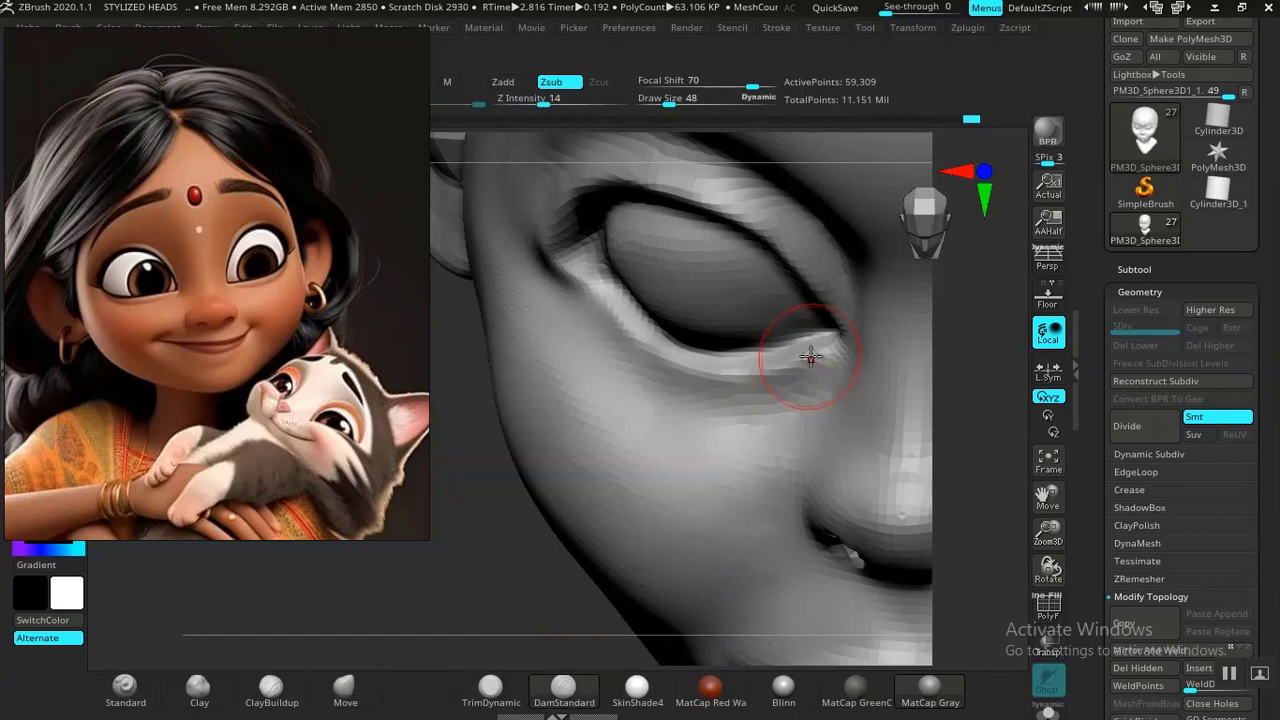
mouse_move(798, 383)
mouse_down()
mouse_move(636, 373)
mouse_move(548, 276)
mouse_up()
mouse_move(444, 546)
alt+mouse_down()
mouse_move(448, 387)
mouse_move(506, 443)
mouse_move(534, 560)
mouse_move(500, 596)
mouse_move(508, 571)
alt+mouse_up()
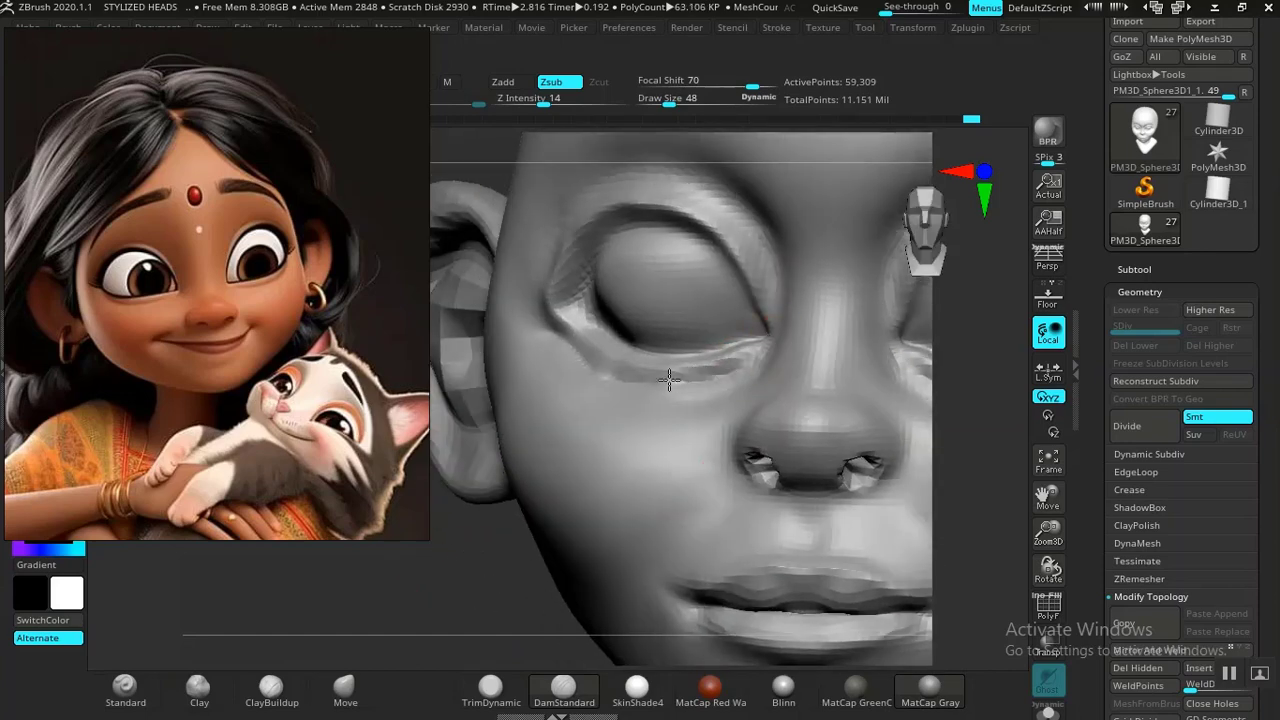
drag(486, 572, 476, 640)
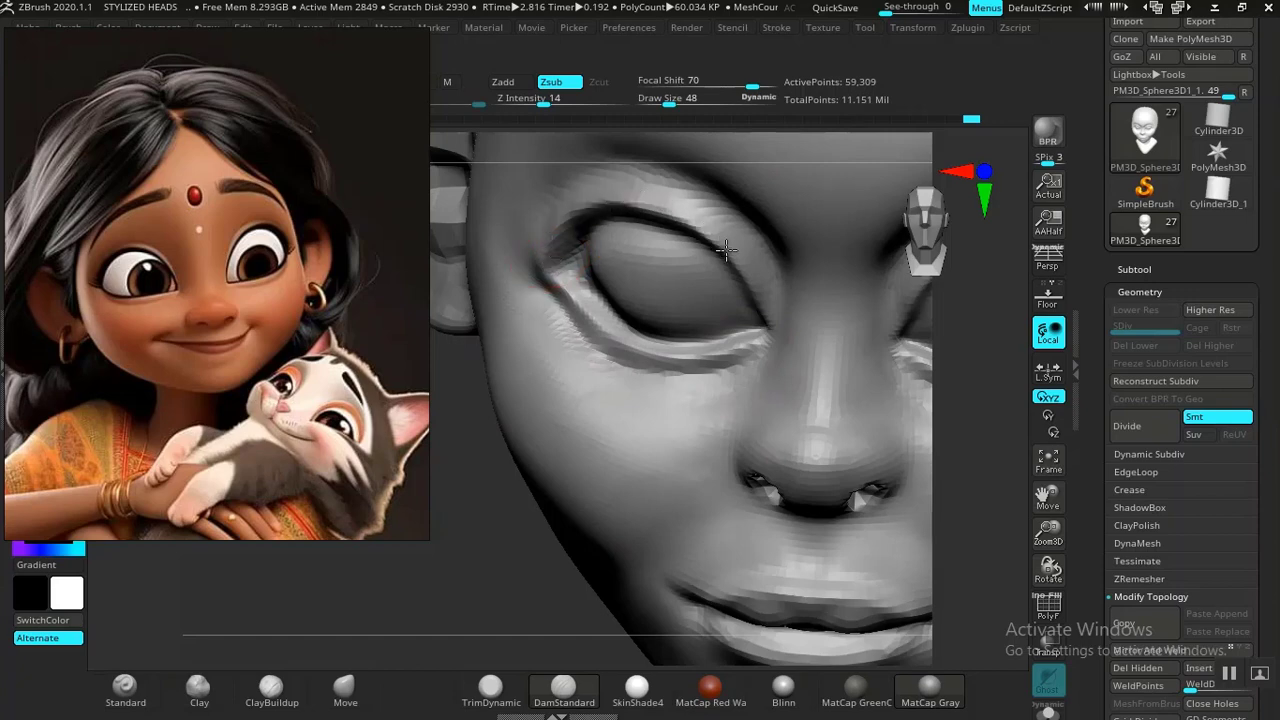
Step: Smooth and flatten the eyeball surface inside the eye opening with the Smooth brush at size 48
alt+drag(463, 579, 503, 500)
mouse_move(874, 484)
alt+mouse_down()
mouse_move(855, 457)
mouse_move(829, 451)
mouse_move(609, 580)
mouse_move(632, 648)
mouse_move(569, 646)
alt+mouse_up()
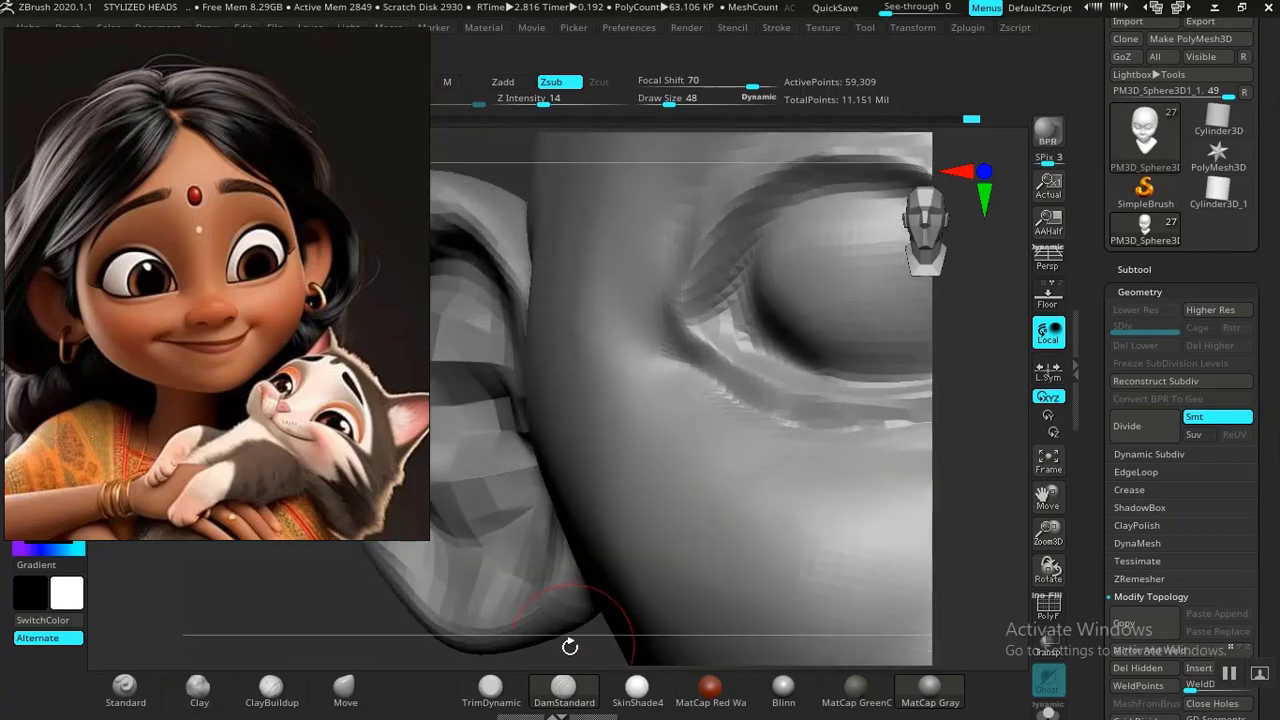
alt+drag(223, 617, 10, 605)
mouse_move(668, 280)
shift+mouse_down()
mouse_move(554, 263)
mouse_move(620, 306)
mouse_move(621, 258)
mouse_move(637, 240)
mouse_move(666, 260)
mouse_move(627, 270)
shift+mouse_up()
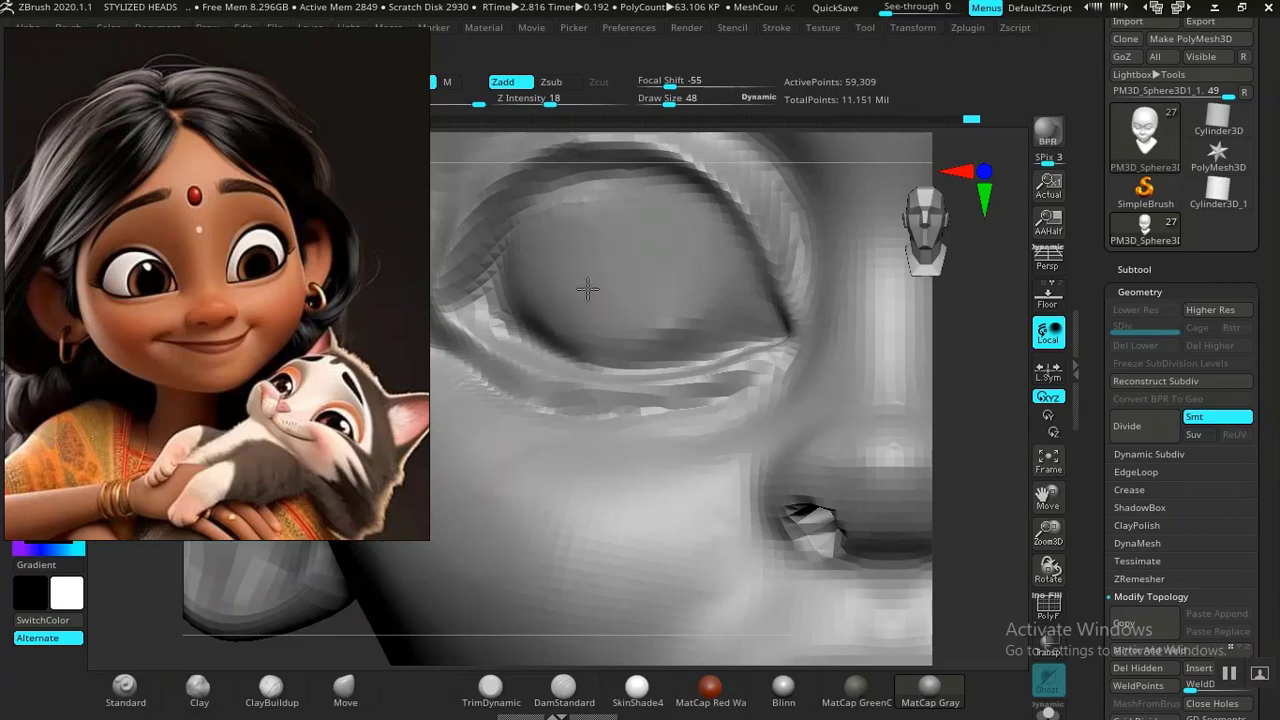
mouse_move(538, 292)
shift+mouse_down()
mouse_move(683, 306)
mouse_move(566, 284)
mouse_move(653, 241)
shift+mouse_up()
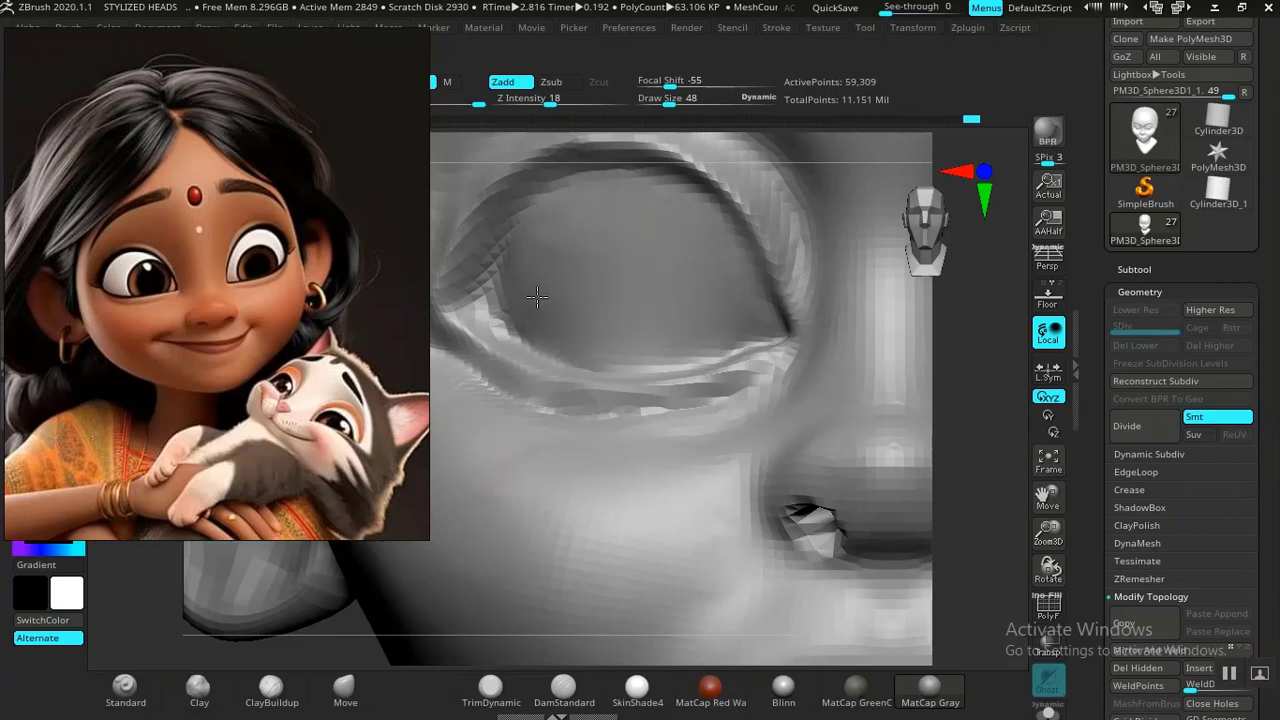
Step: Open the subtool list and examine the whole head and the eye area against the reference image
key(b)
key(d)
key(s)
ctrl+right_drag(349, 636, 380, 460)
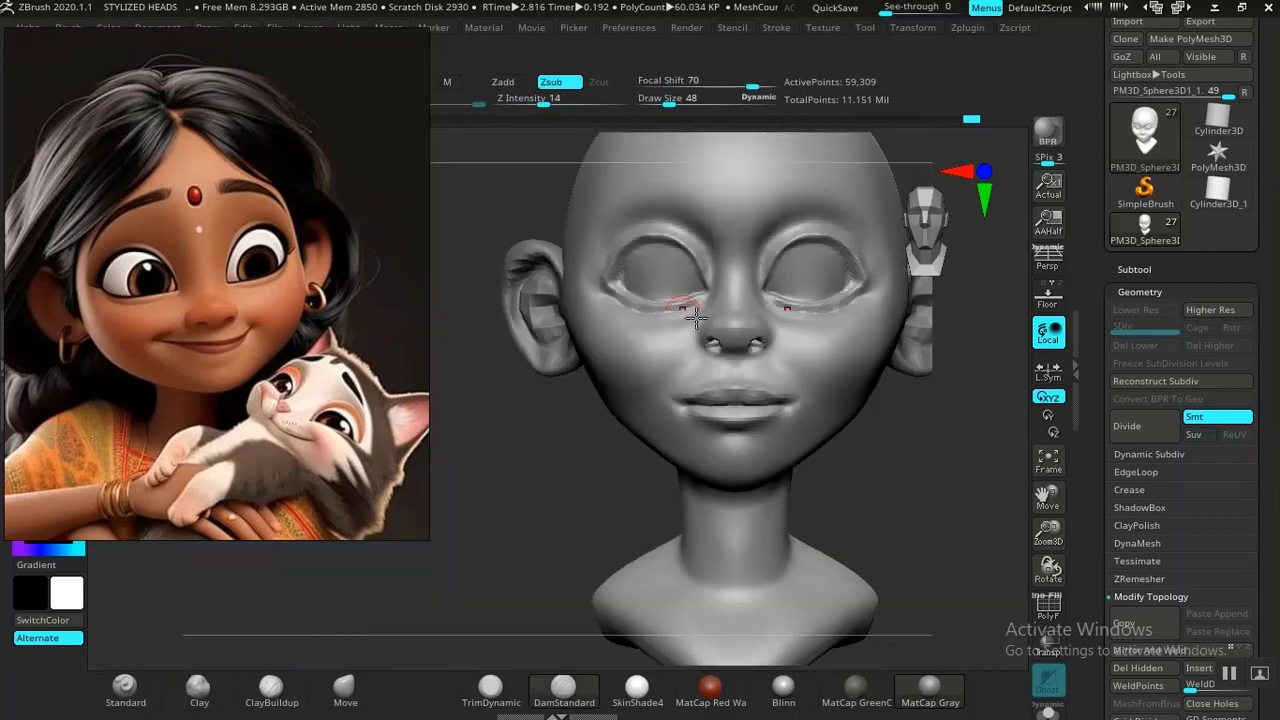
alt+right_drag(879, 471, 818, 523)
click(1137, 268)
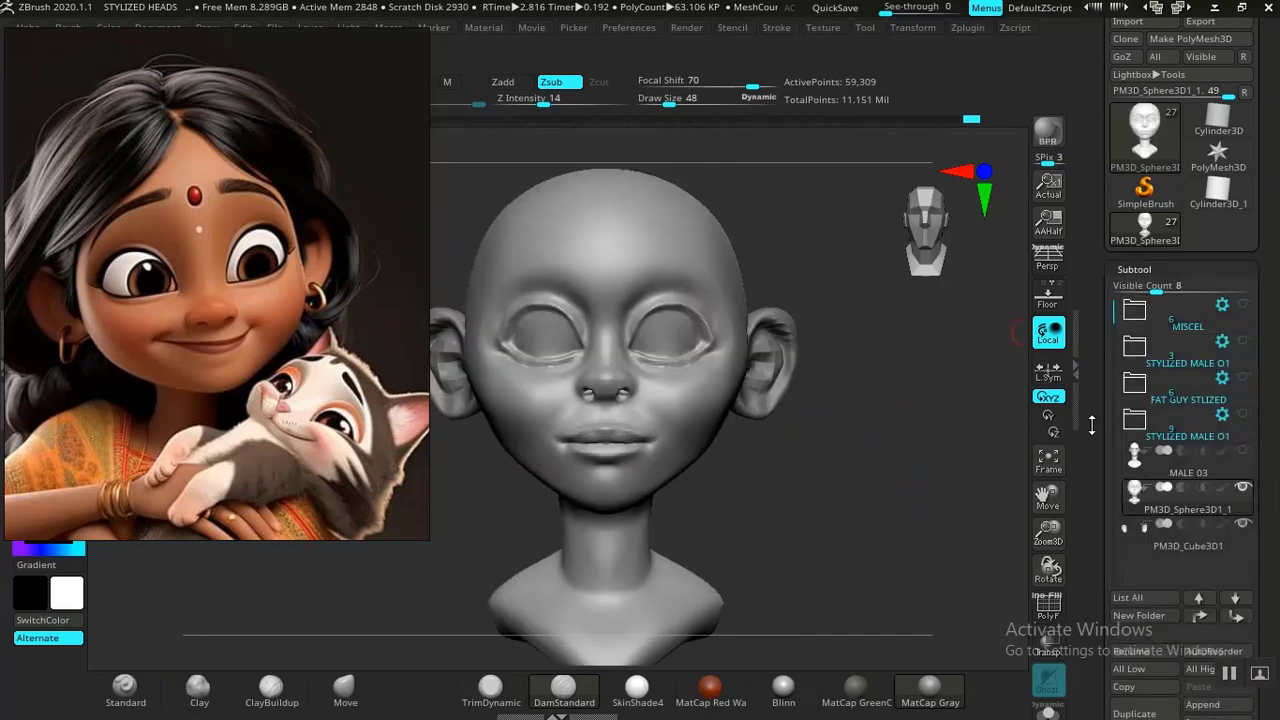
mouse_move(861, 483)
alt+right_down()
mouse_move(869, 503)
mouse_move(849, 534)
mouse_move(877, 484)
alt+right_up()
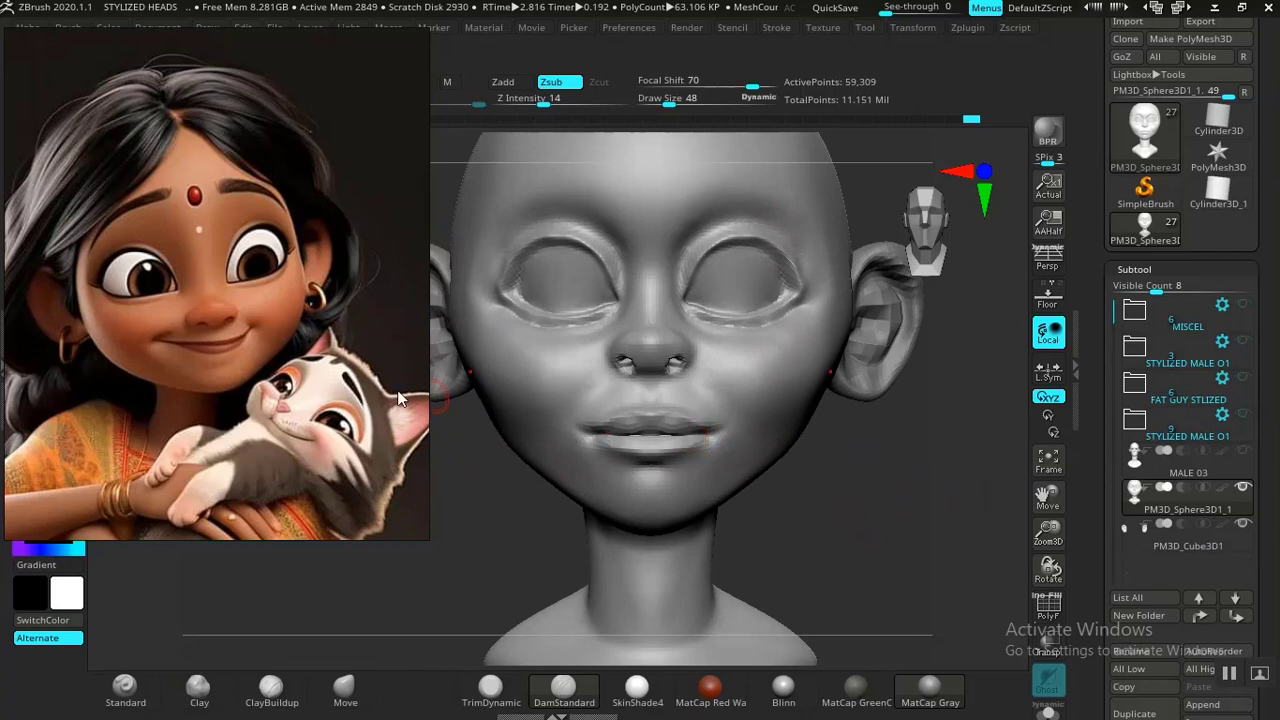
ctrl+right_drag(827, 464, 832, 438)
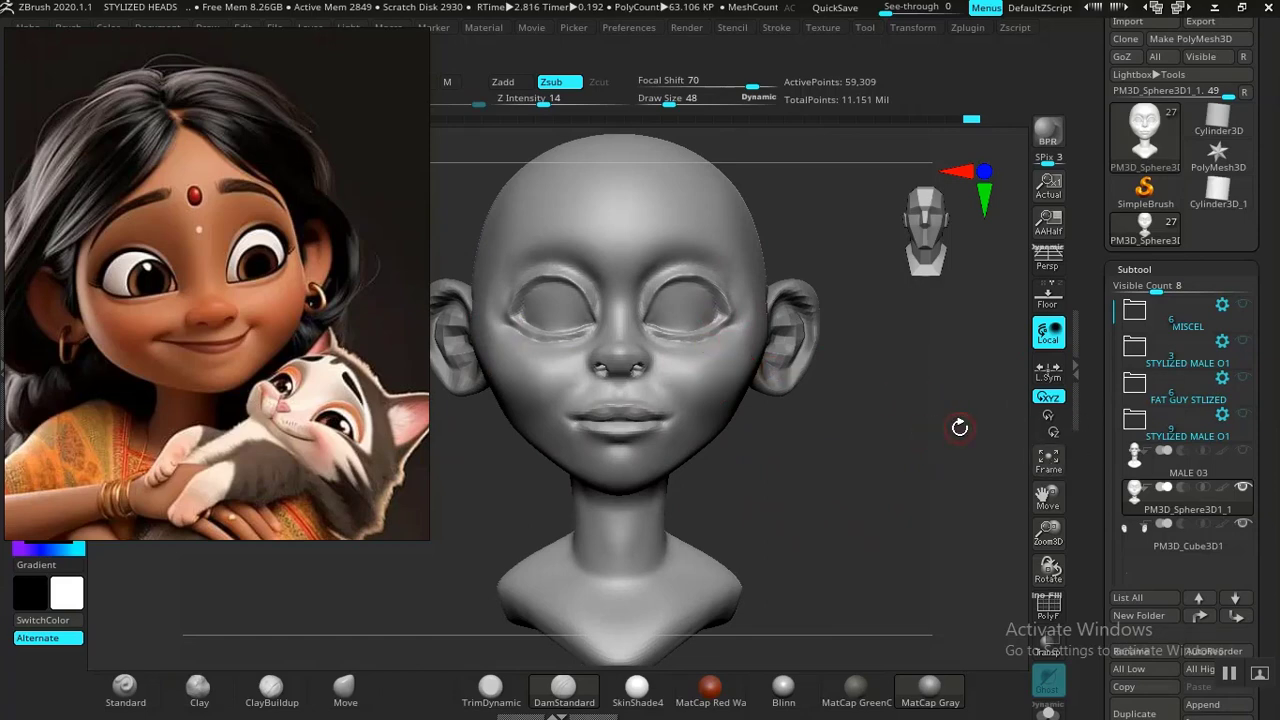
ctrl+right_drag(932, 442, 965, 578)
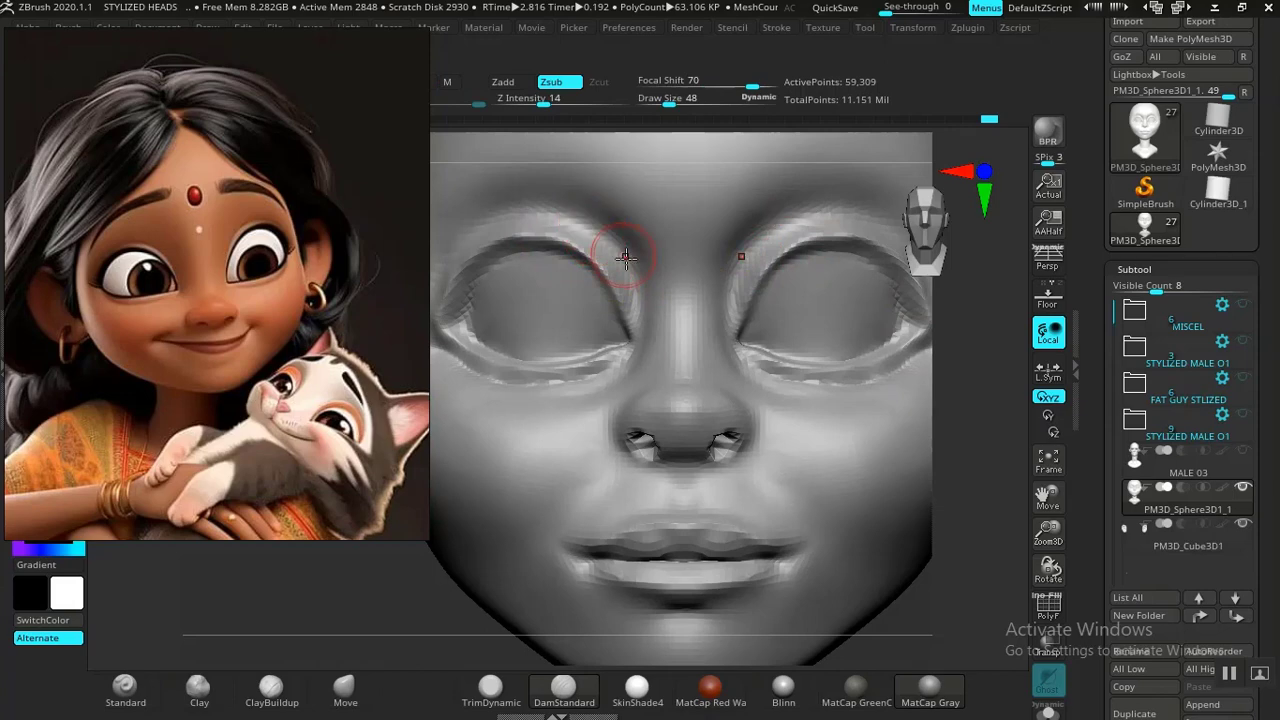
mouse_move(937, 540)
mouse_down()
mouse_move(857, 434)
mouse_move(814, 429)
mouse_move(834, 460)
mouse_move(808, 486)
mouse_move(843, 466)
mouse_move(762, 429)
mouse_move(846, 431)
mouse_move(878, 479)
mouse_up()
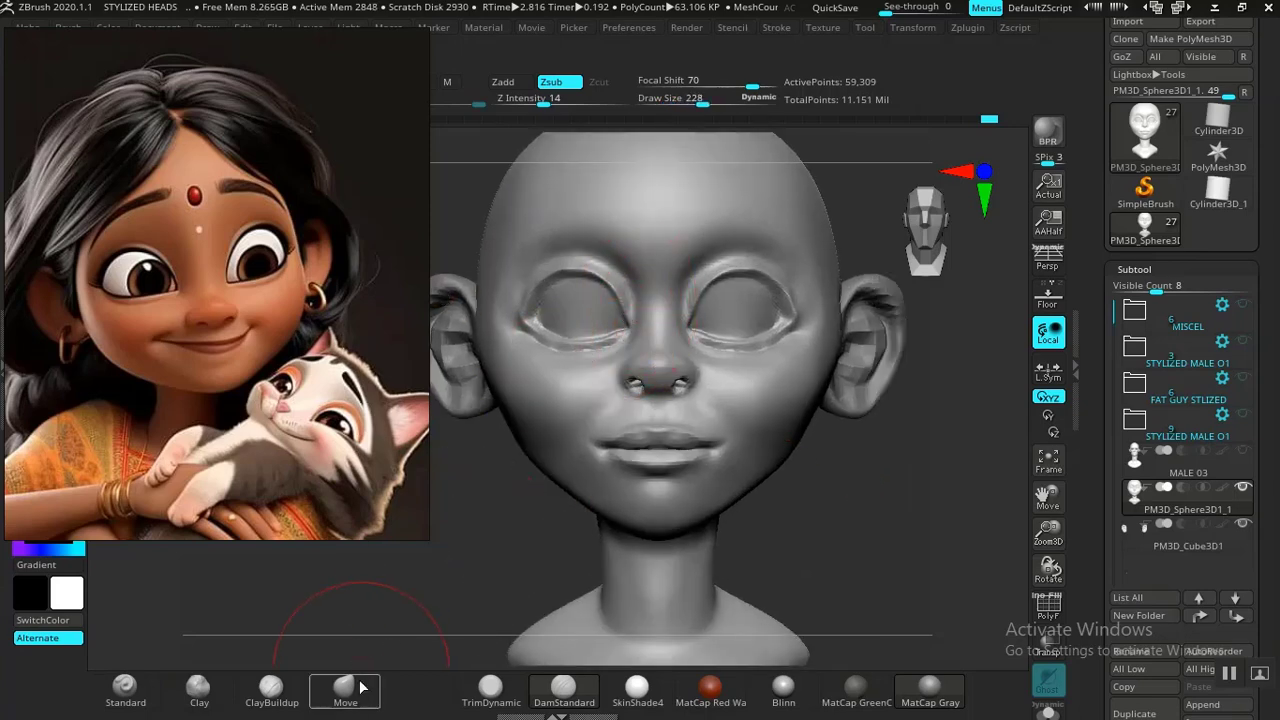
Step: Adjust the inner brow and lower forehead with the Move brush at size 228, and smooth the forehead surface
key(b)
key(m)
key(v)
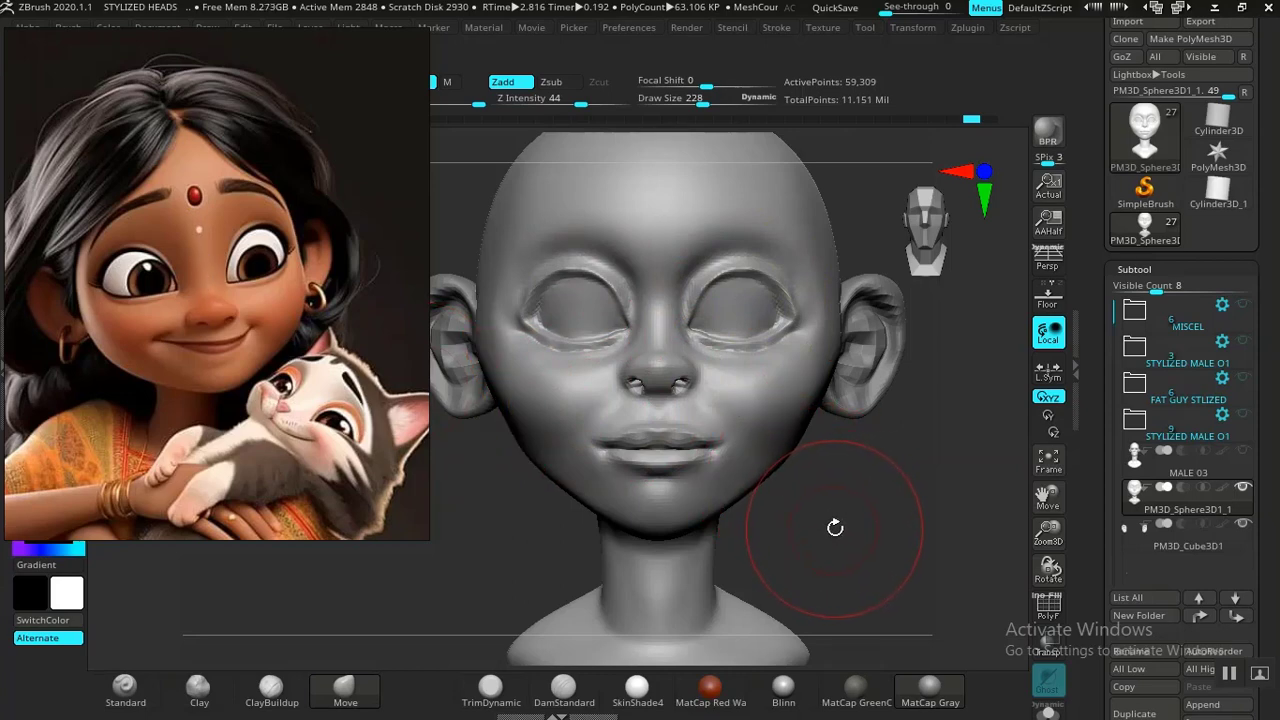
drag(837, 523, 690, 405)
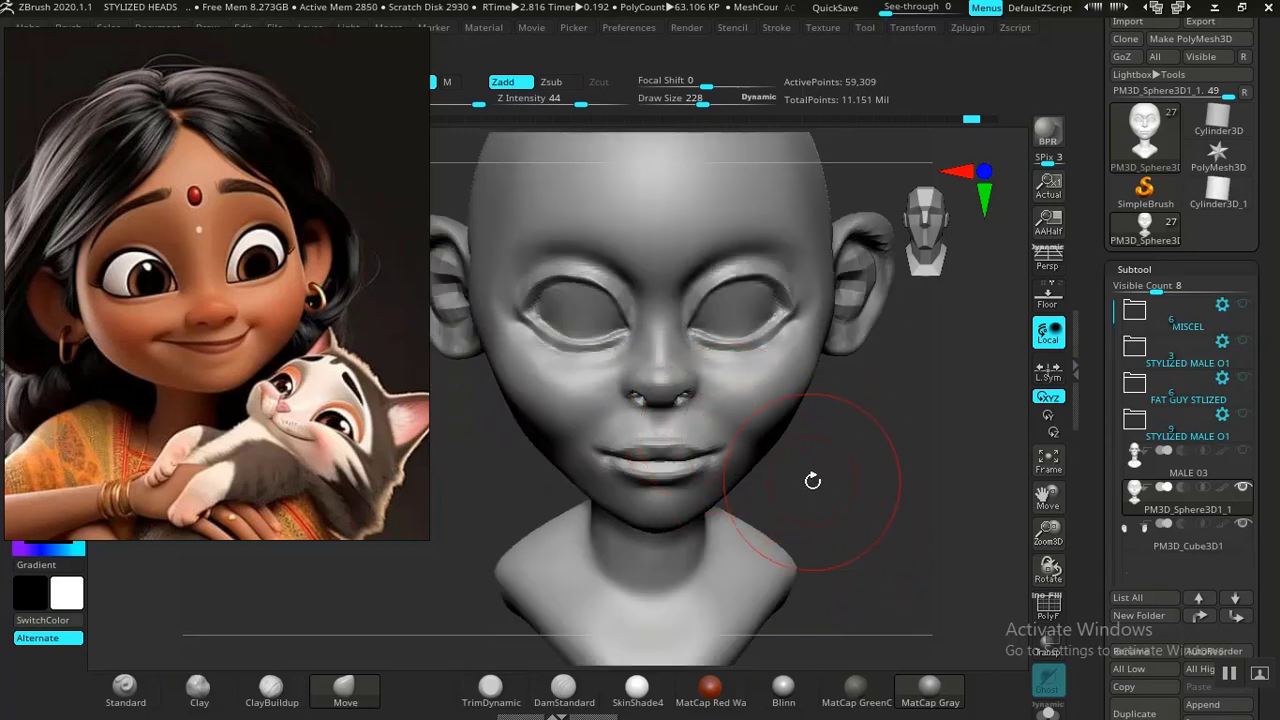
drag(822, 488, 700, 404)
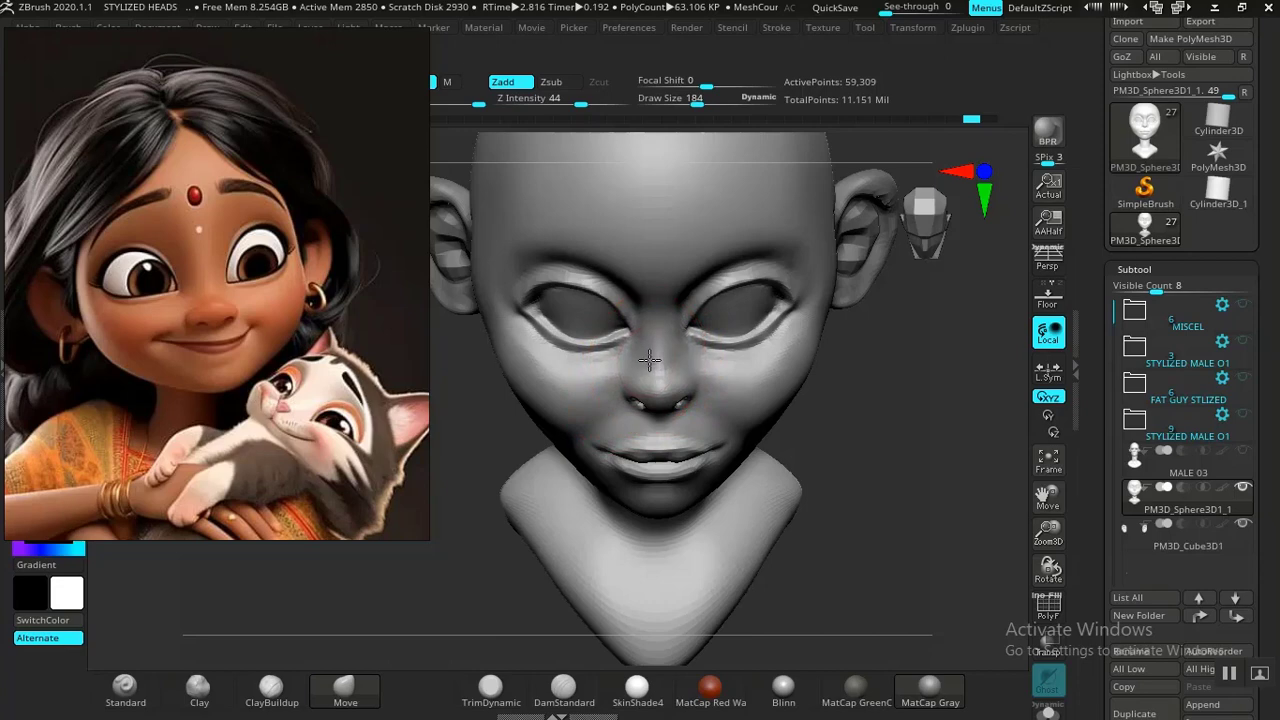
drag(889, 426, 886, 469)
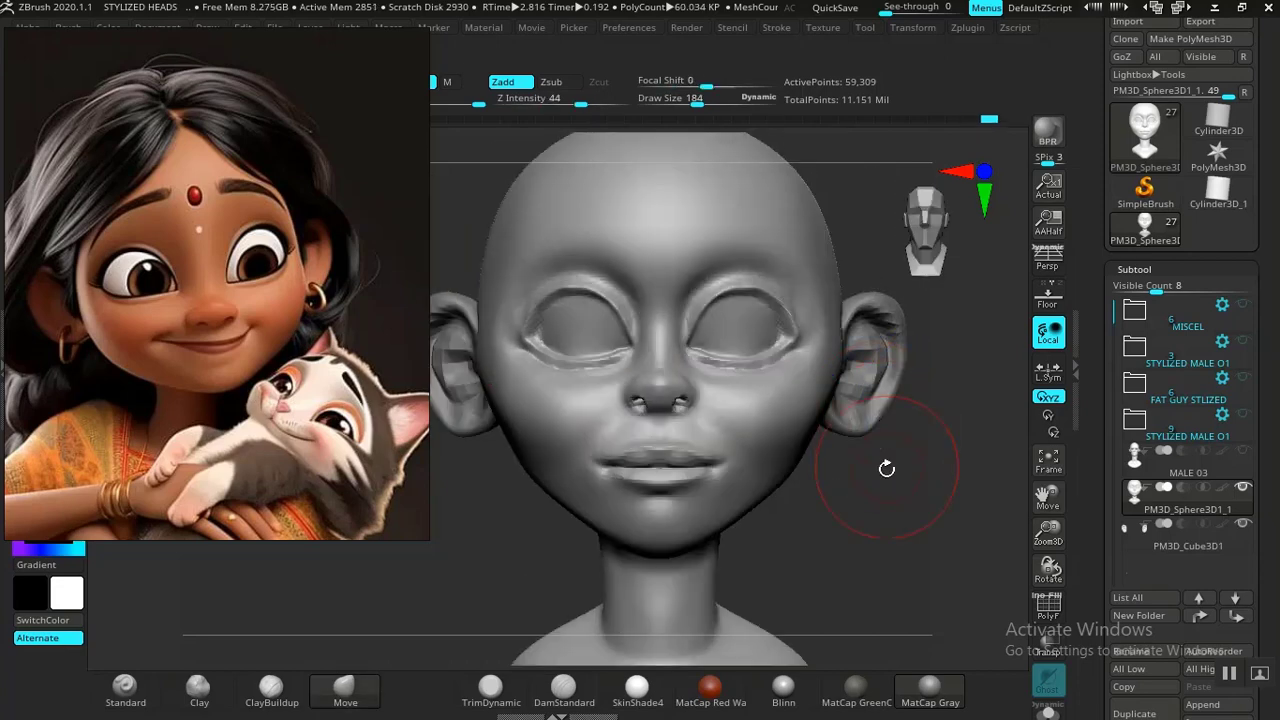
alt+drag(908, 531, 806, 508)
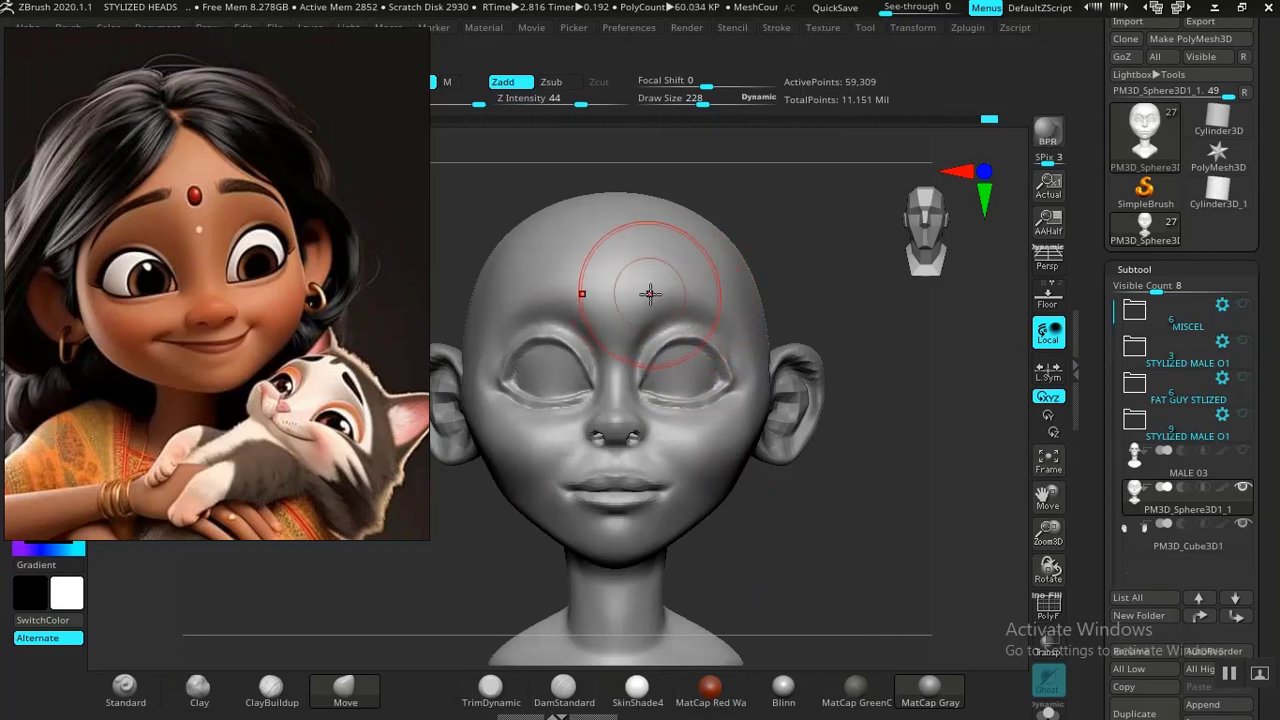
drag(672, 299, 664, 280)
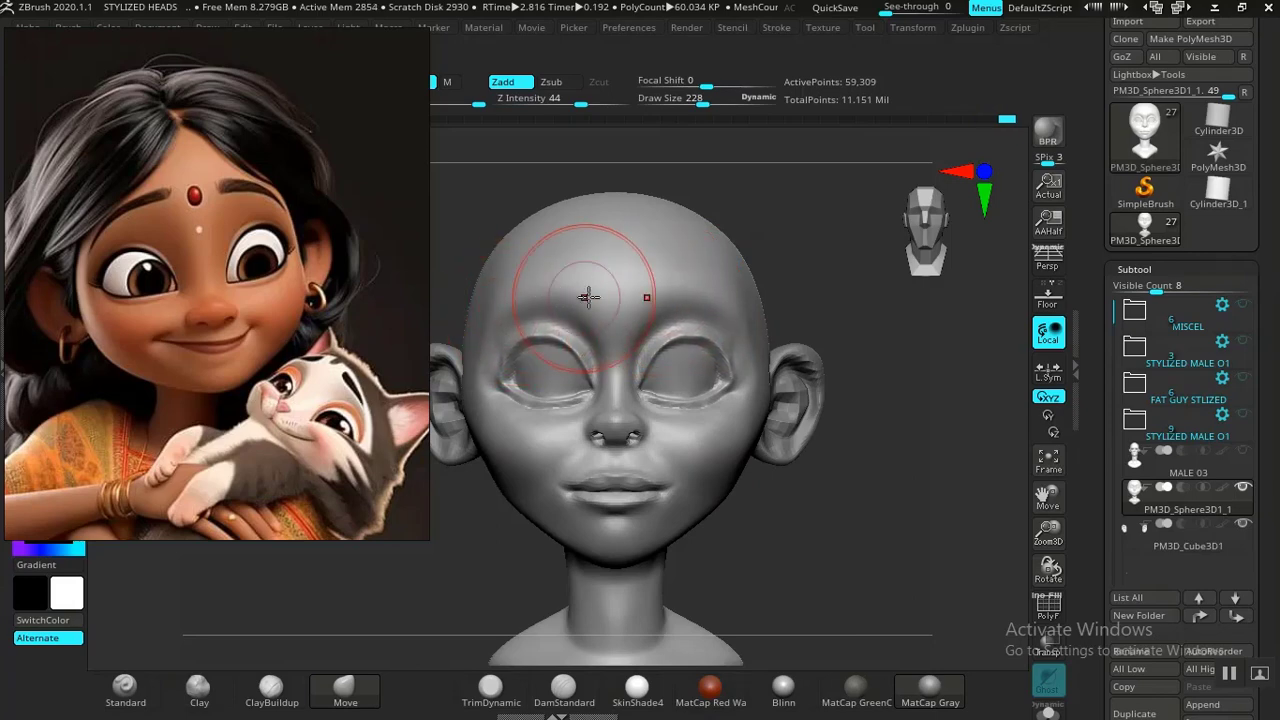
drag(862, 347, 750, 337)
shift+drag(623, 264, 699, 271)
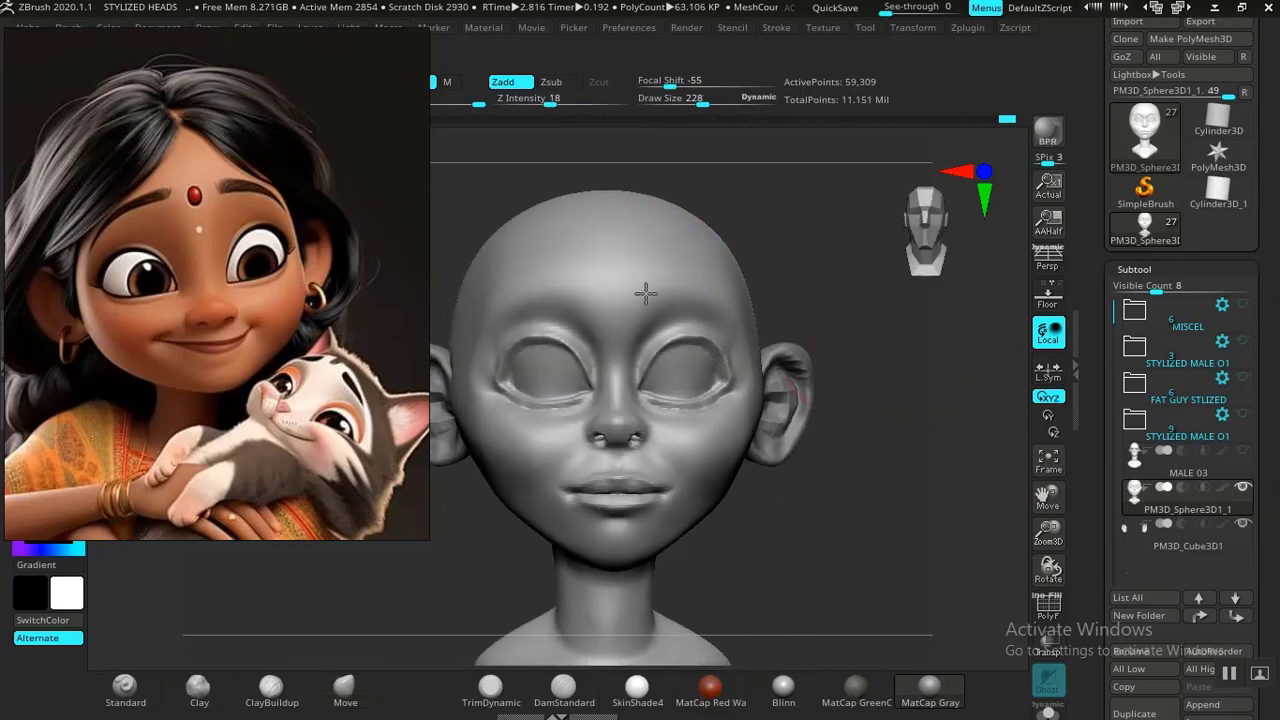
drag(893, 491, 867, 456)
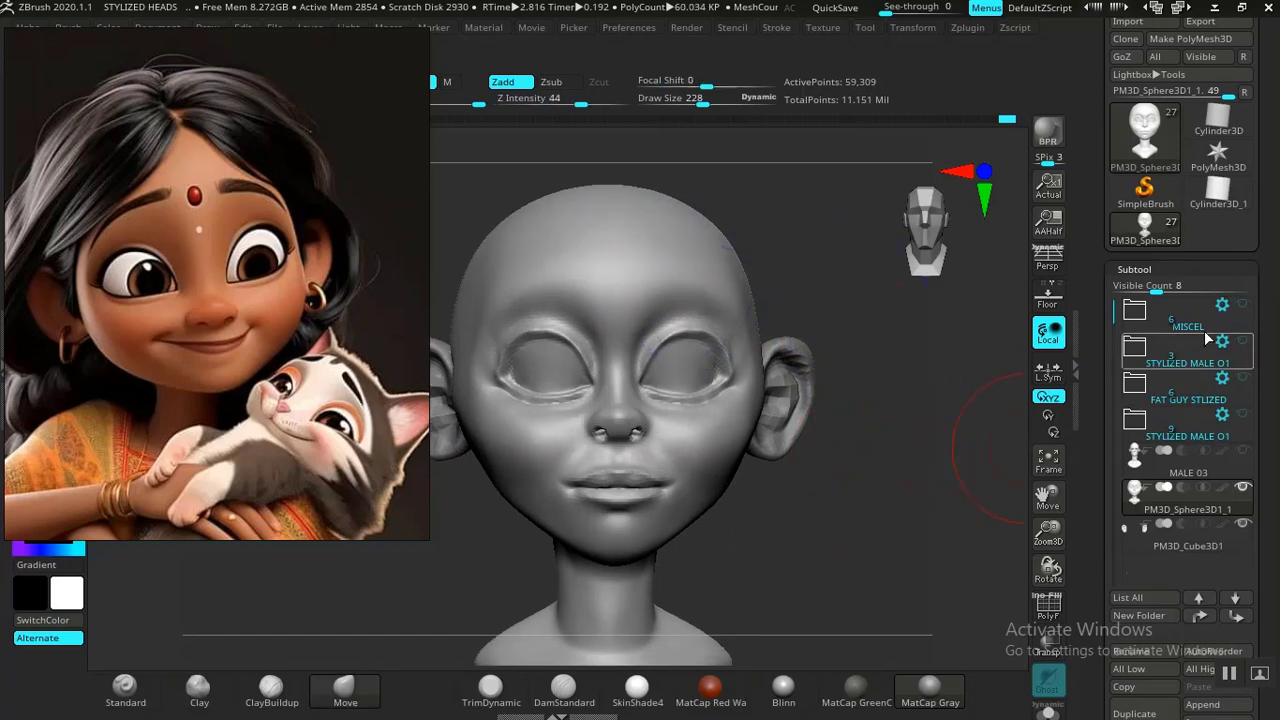
Step: Append a sphere as a new subtool and make it active with the transform gizmo
scroll(1118, 457, down, 3)
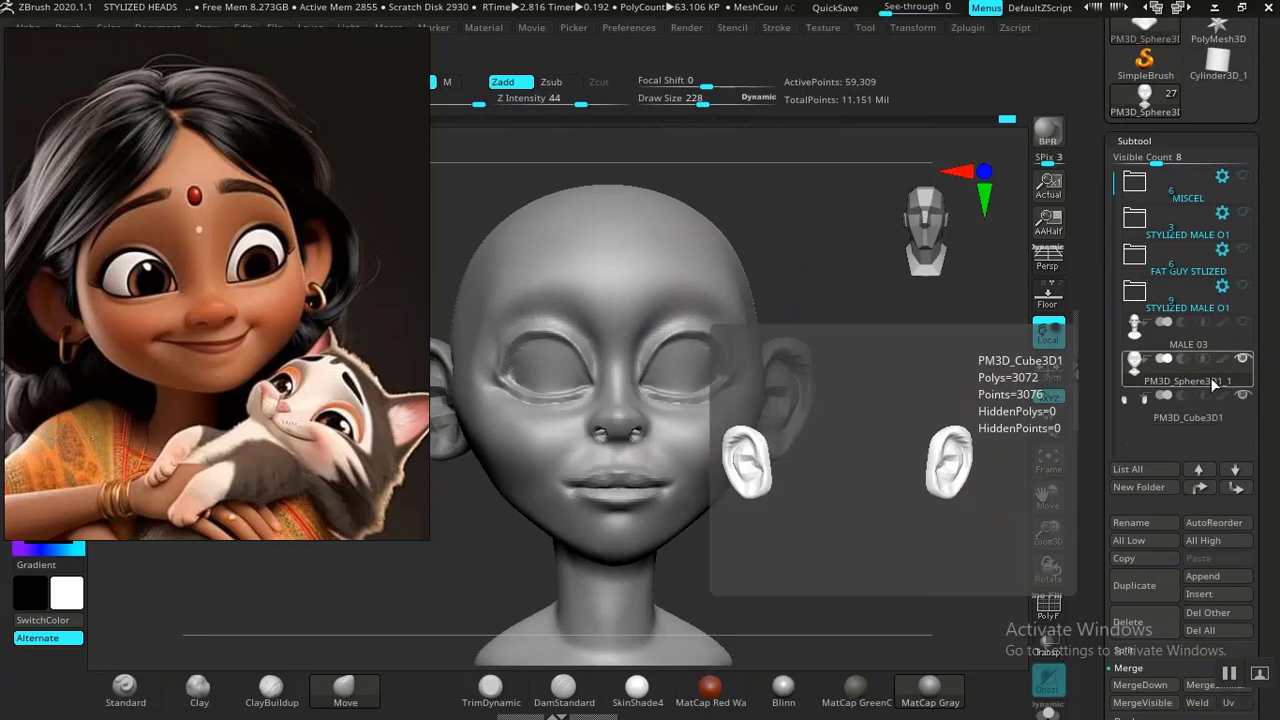
click(1206, 578)
click(636, 462)
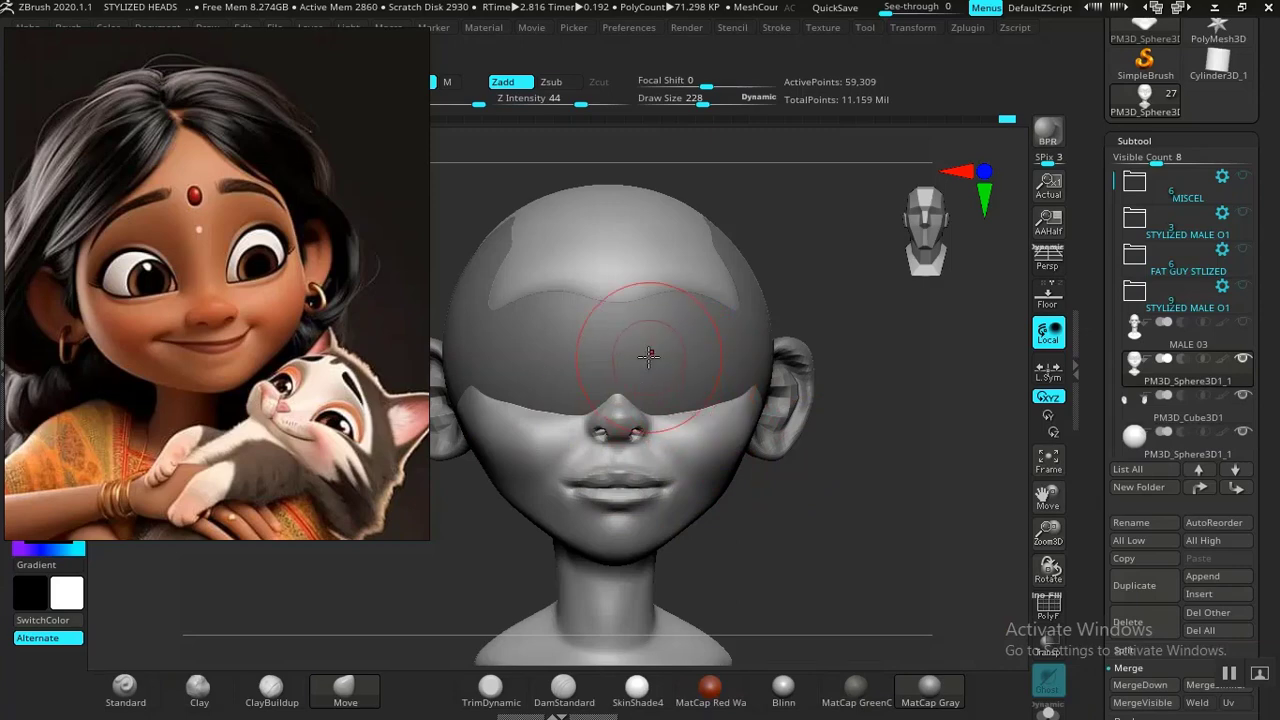
alt+click(618, 338)
key(w)
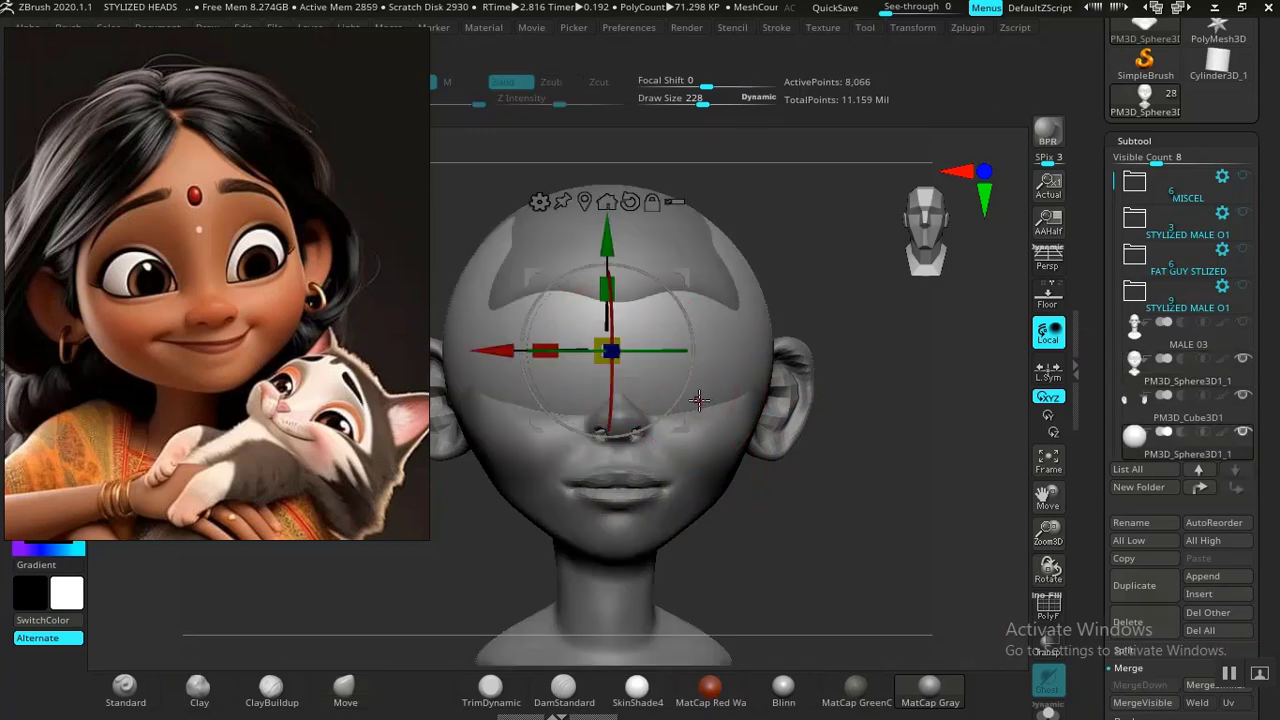
Step: Scale the sphere down and move it forward along the depth axis to in front of the face
drag(840, 513, 923, 500)
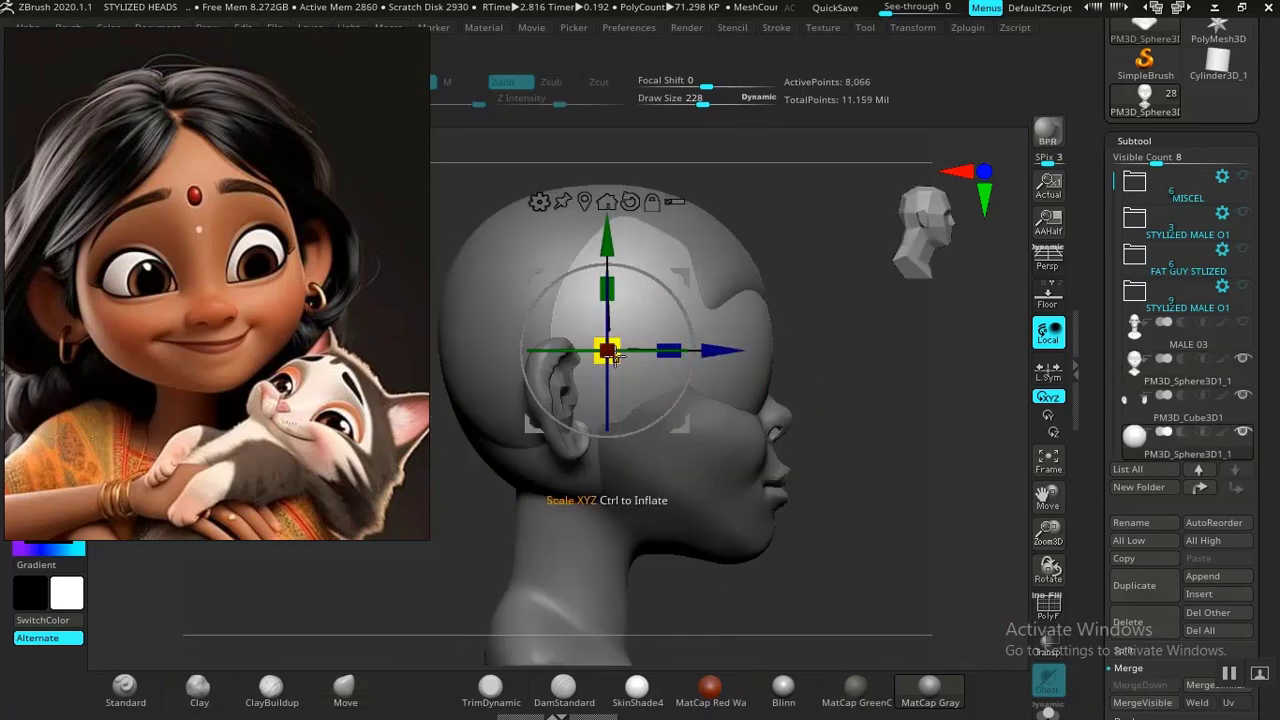
drag(610, 353, 569, 351)
drag(878, 352, 824, 369)
drag(884, 539, 926, 508)
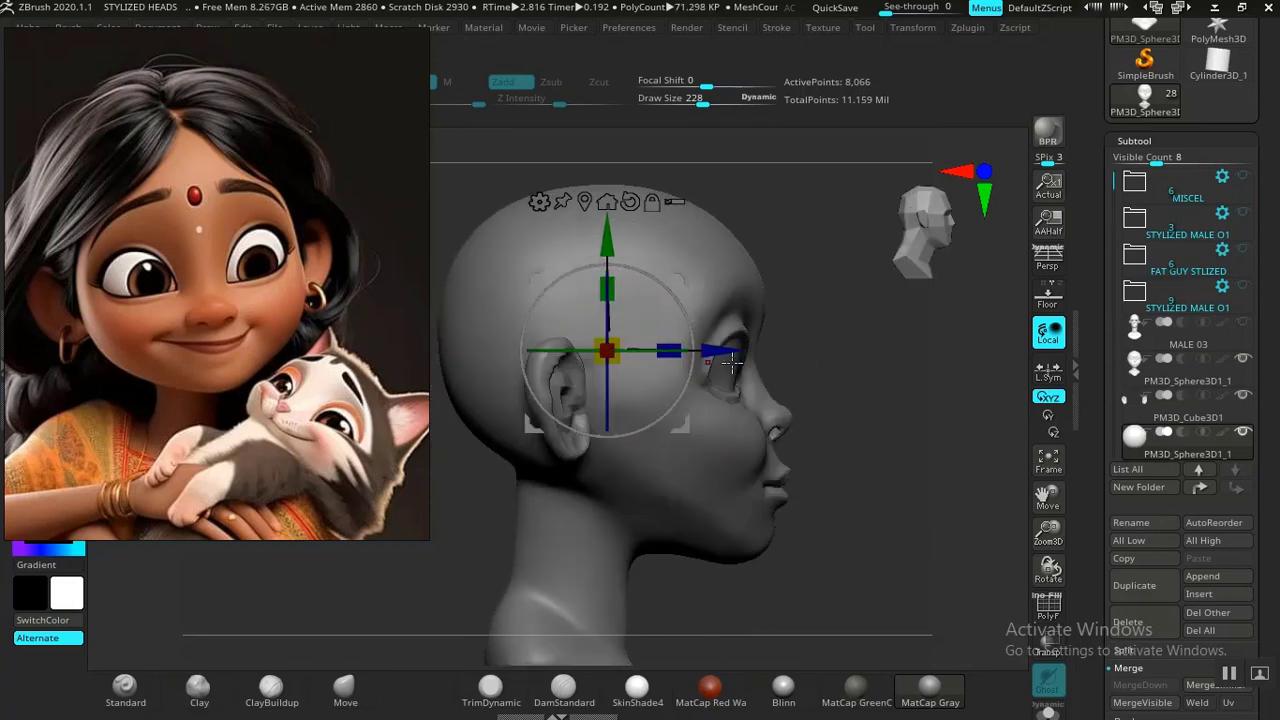
mouse_move(736, 356)
mouse_down()
mouse_move(888, 378)
mouse_move(750, 352)
mouse_up()
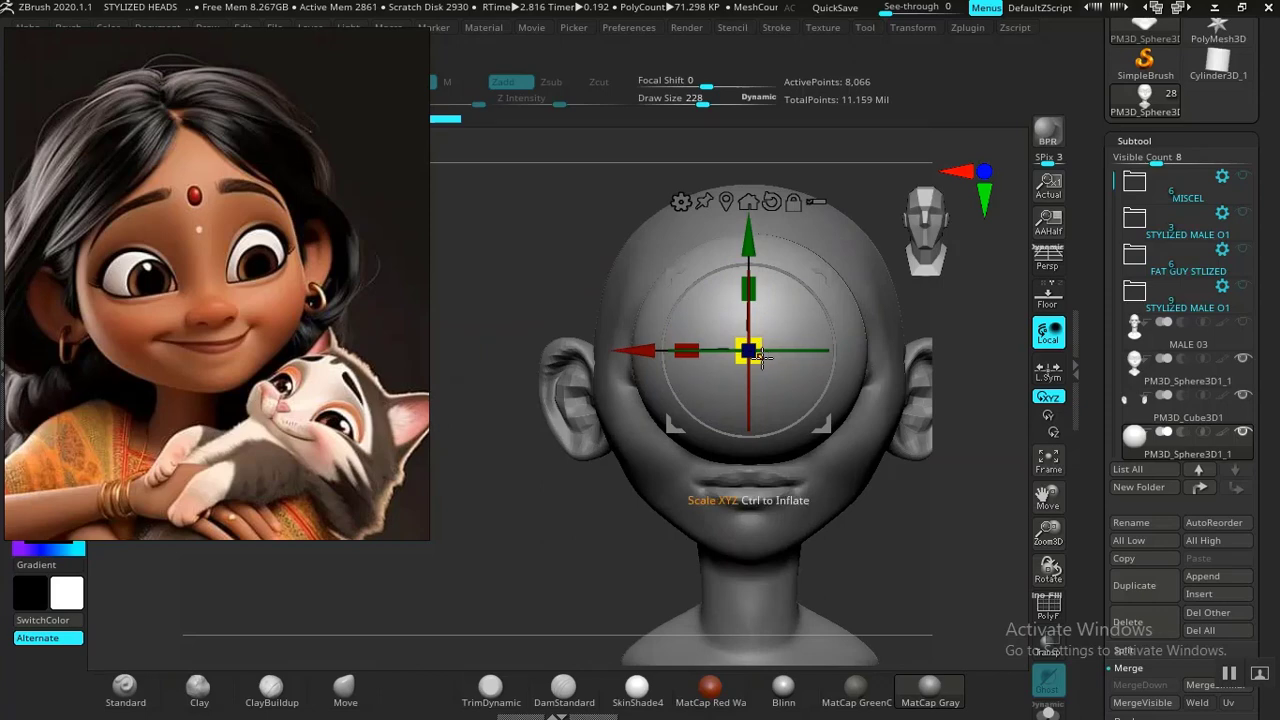
drag(536, 528, 727, 397)
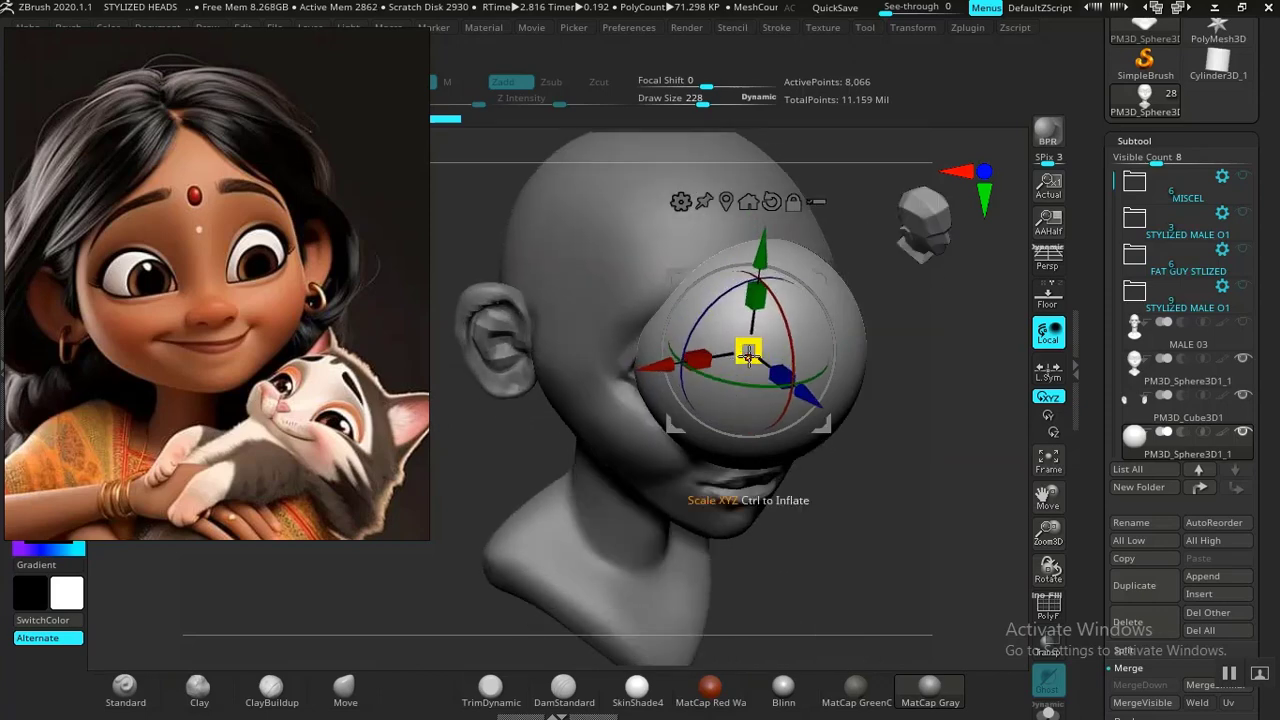
drag(748, 353, 838, 360)
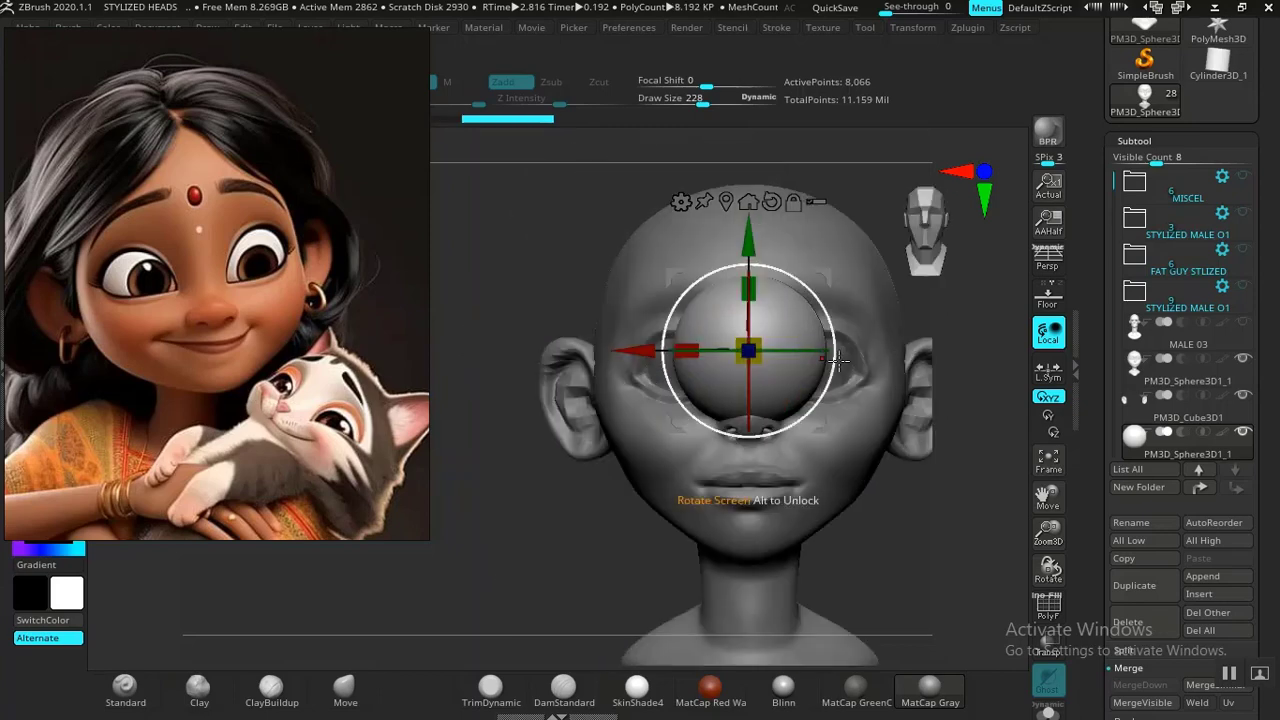
Step: Move the sphere sideways toward the character's right eye and back into the head behind the eye opening
drag(632, 351, 592, 351)
drag(491, 509, 921, 516)
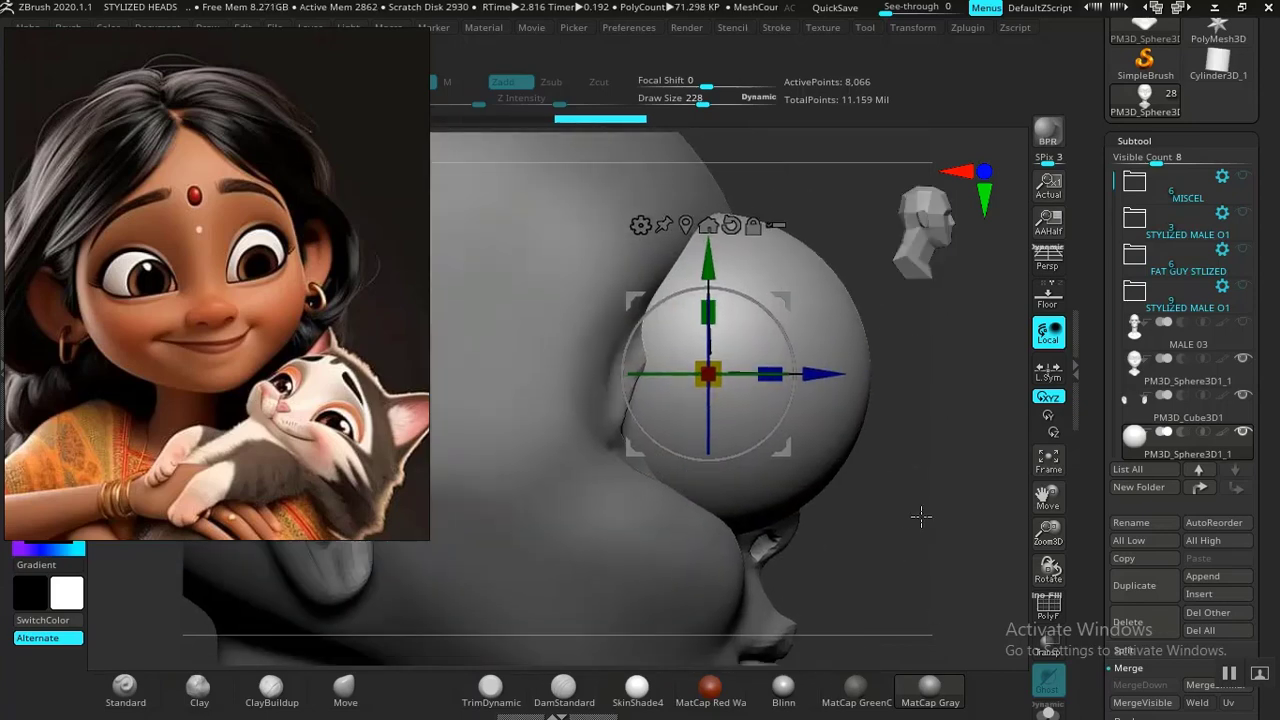
drag(830, 374, 645, 373)
shift+drag(971, 363, 855, 353)
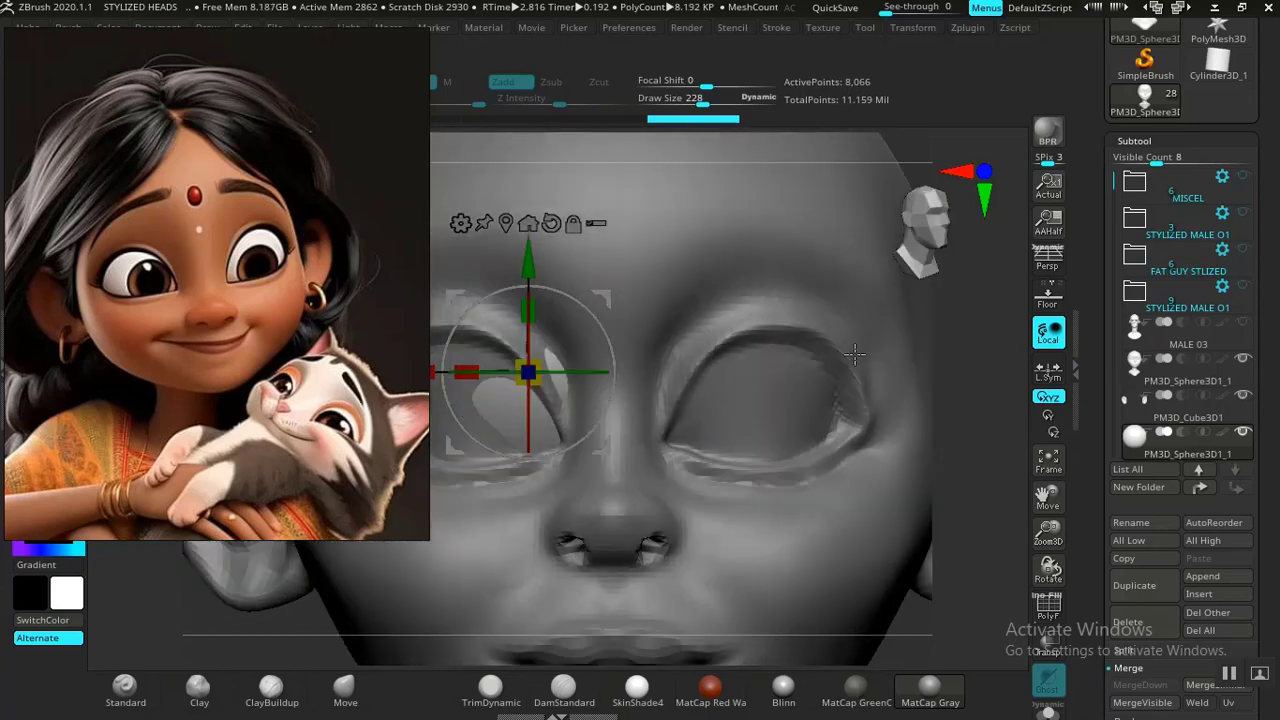
alt+drag(997, 391, 886, 320)
ctrl+right_drag(976, 348, 977, 460)
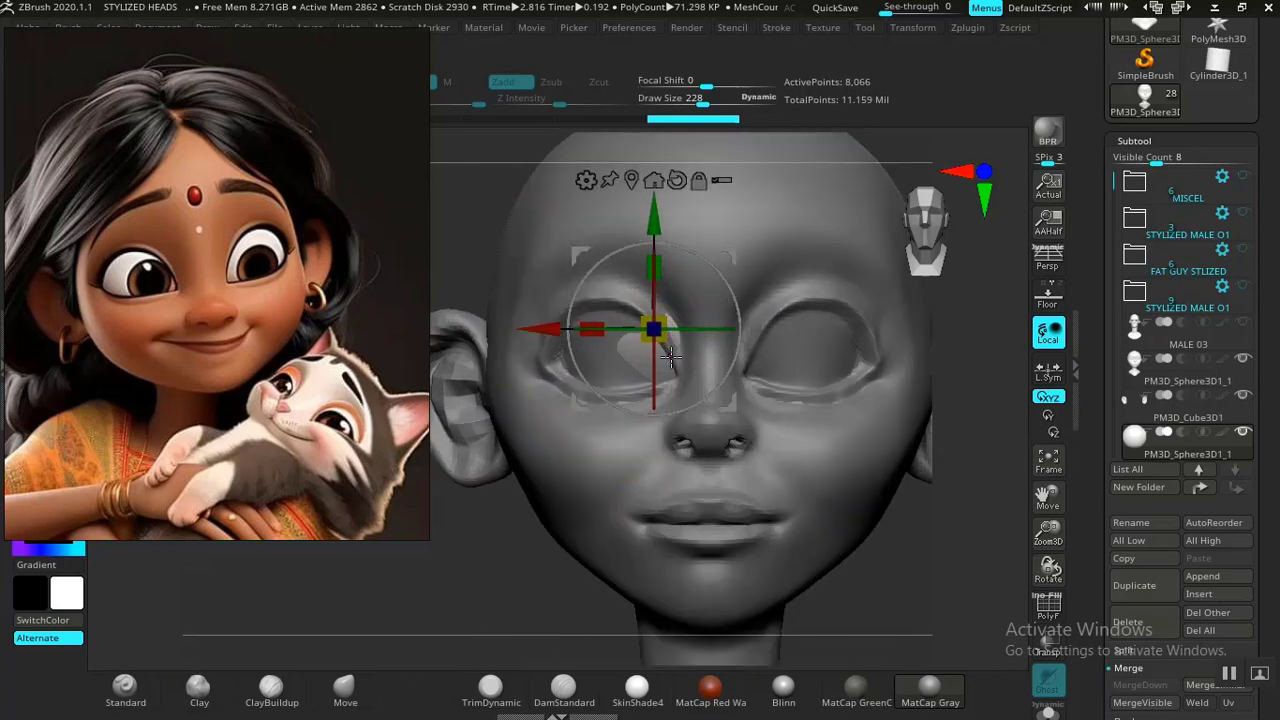
Step: Turn on ghost transparency, scale the sphere down to eyeball size and shift it outward and down behind the right eye
click(1048, 680)
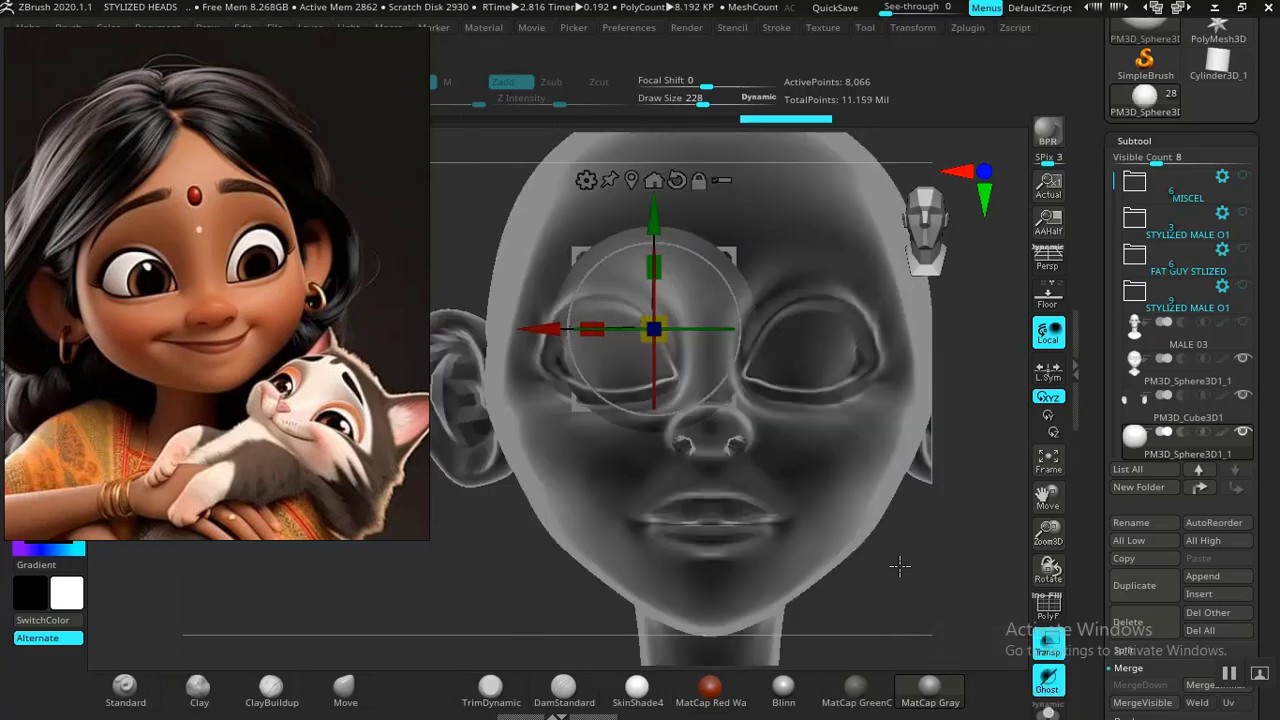
drag(654, 329, 496, 329)
drag(608, 216, 608, 249)
drag(920, 540, 957, 534)
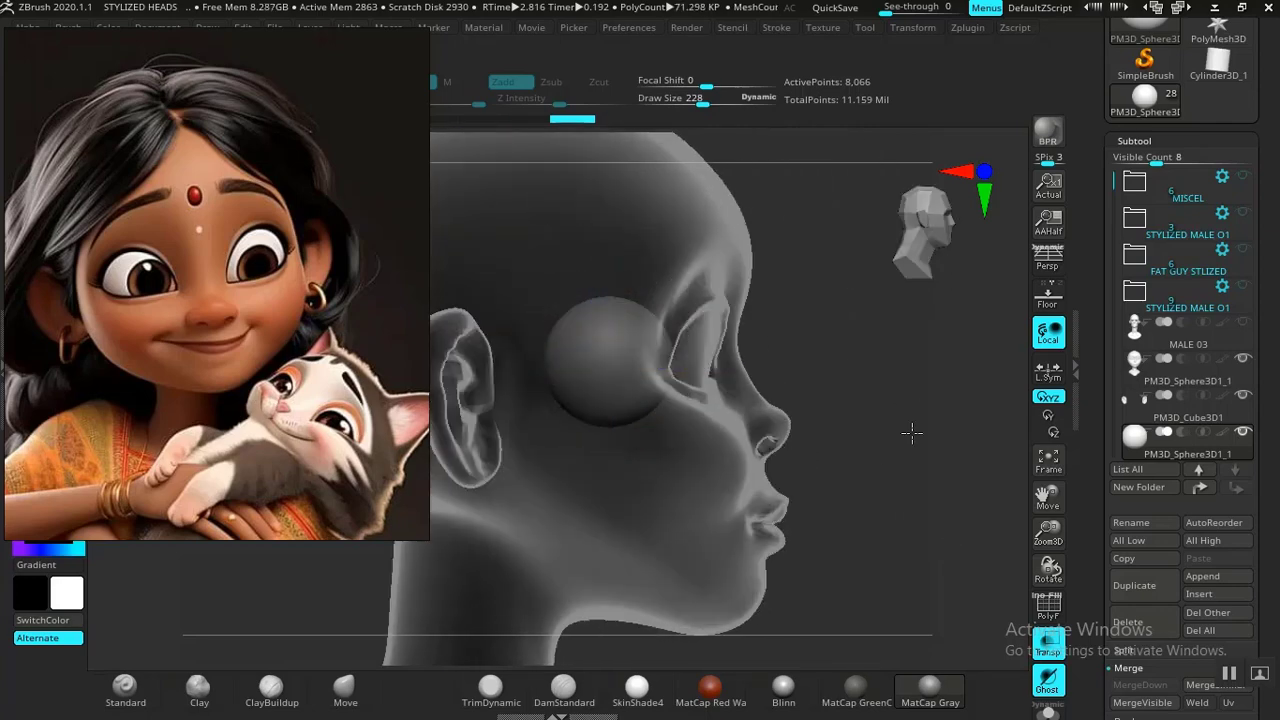
Step: Fit the eyeball into the right socket by moving it forward, slightly up and a little toward the nose
drag(911, 434, 806, 428)
drag(735, 355, 863, 355)
alt+drag(949, 403, 779, 465)
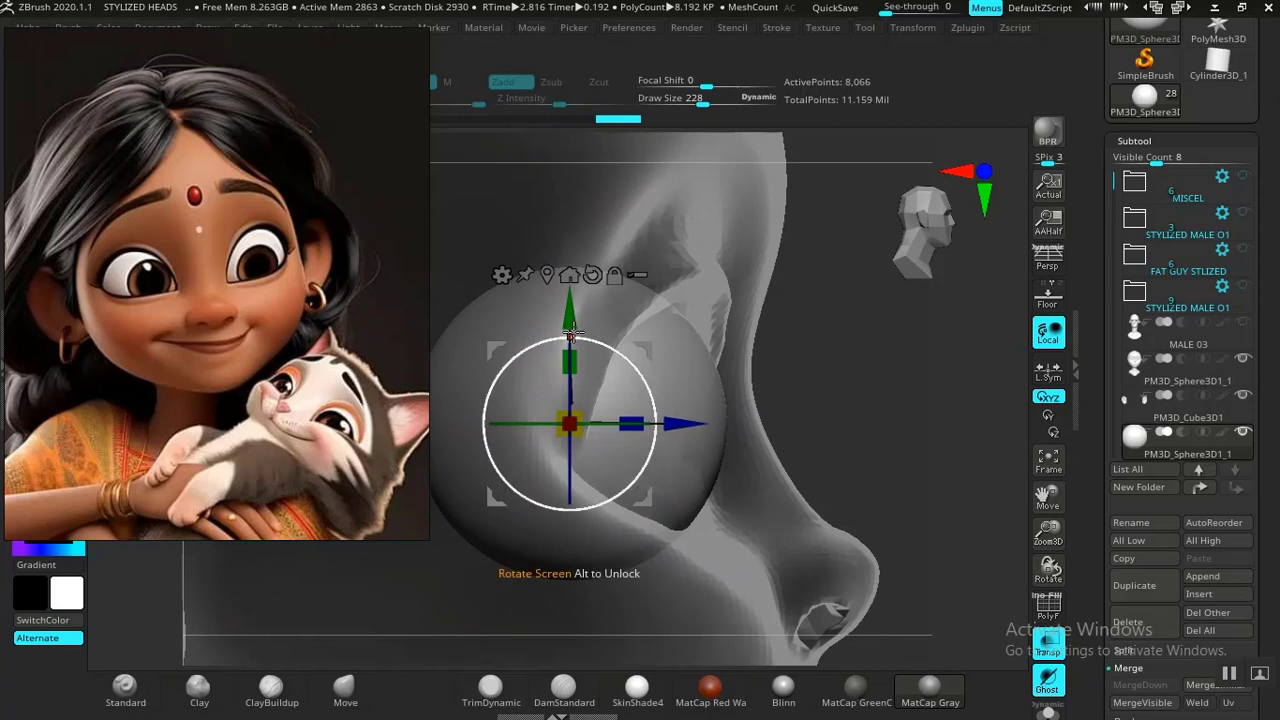
drag(577, 317, 580, 280)
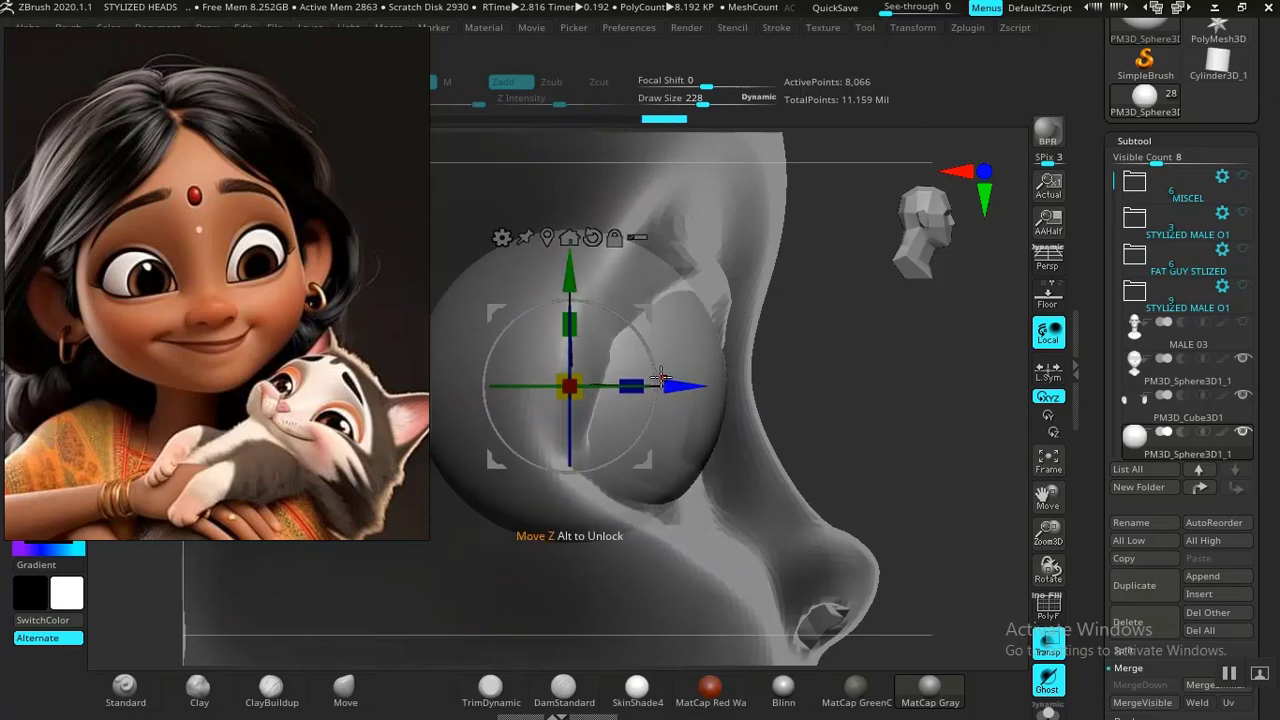
drag(661, 377, 672, 378)
drag(894, 369, 821, 368)
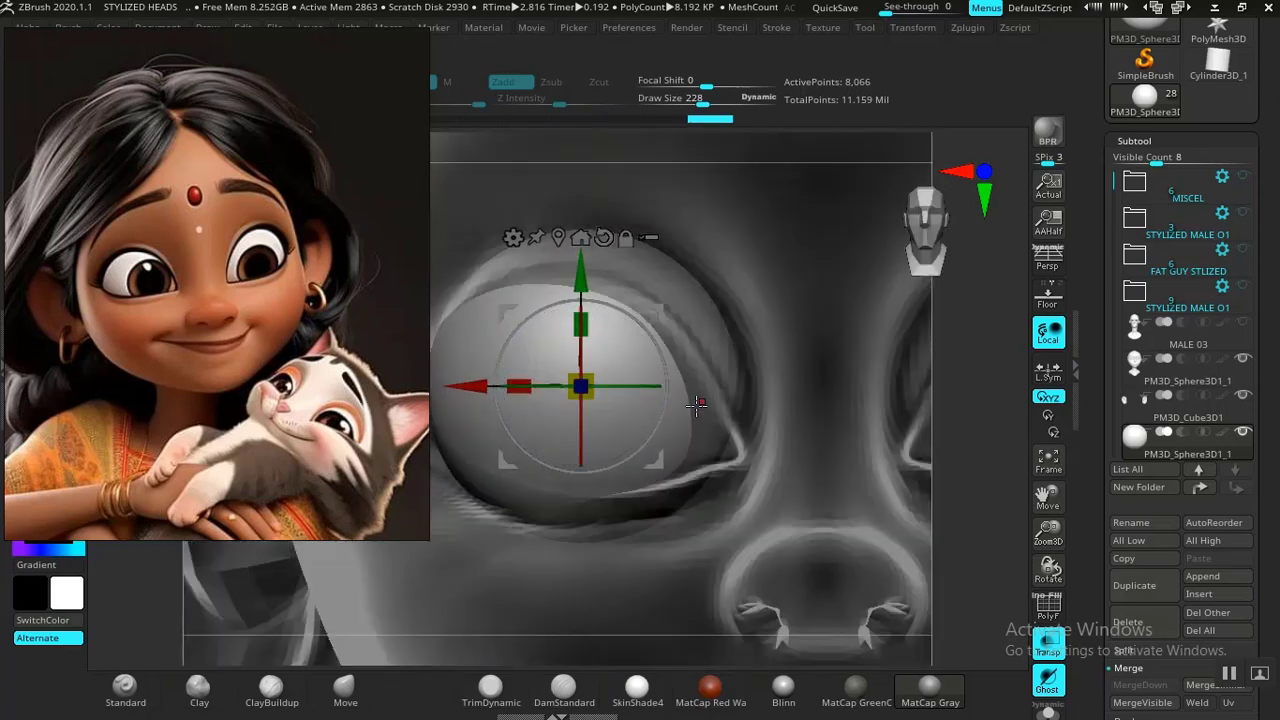
drag(480, 386, 495, 385)
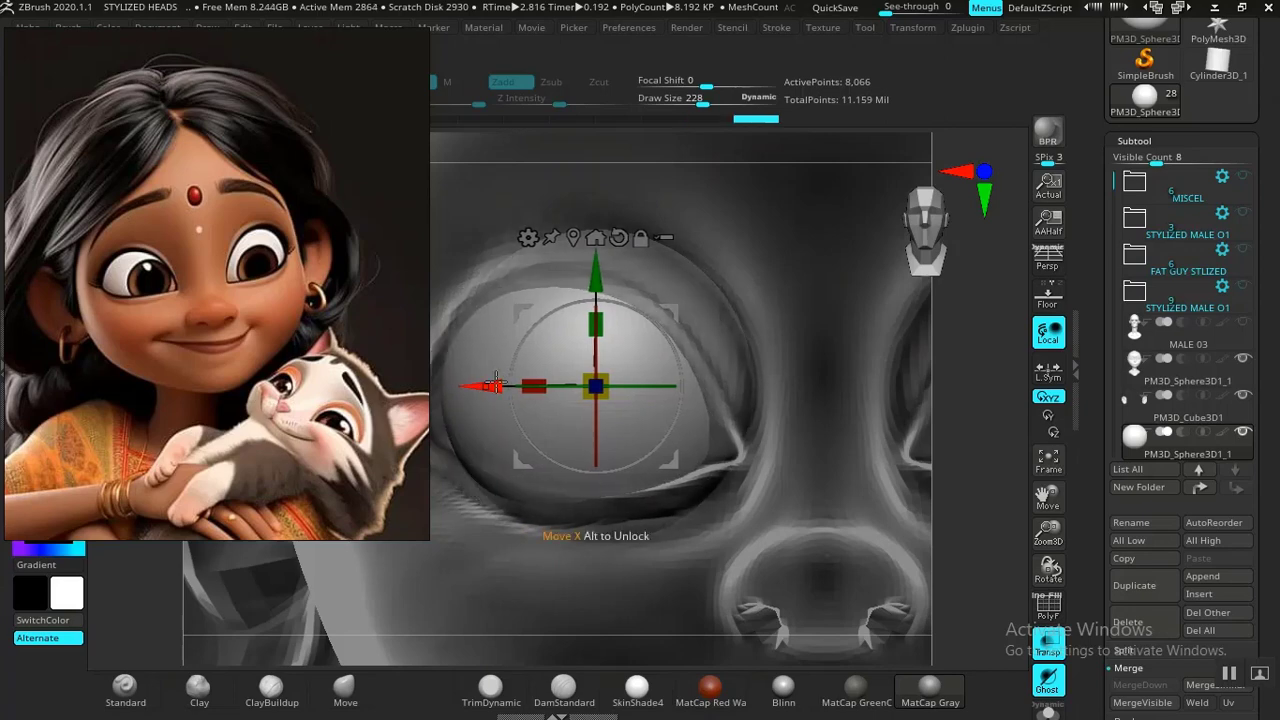
Step: Turn off the transparent display and nudge the eyeball slightly toward the nose within its socket
click(1055, 652)
alt+drag(988, 501, 851, 346)
drag(894, 310, 900, 331)
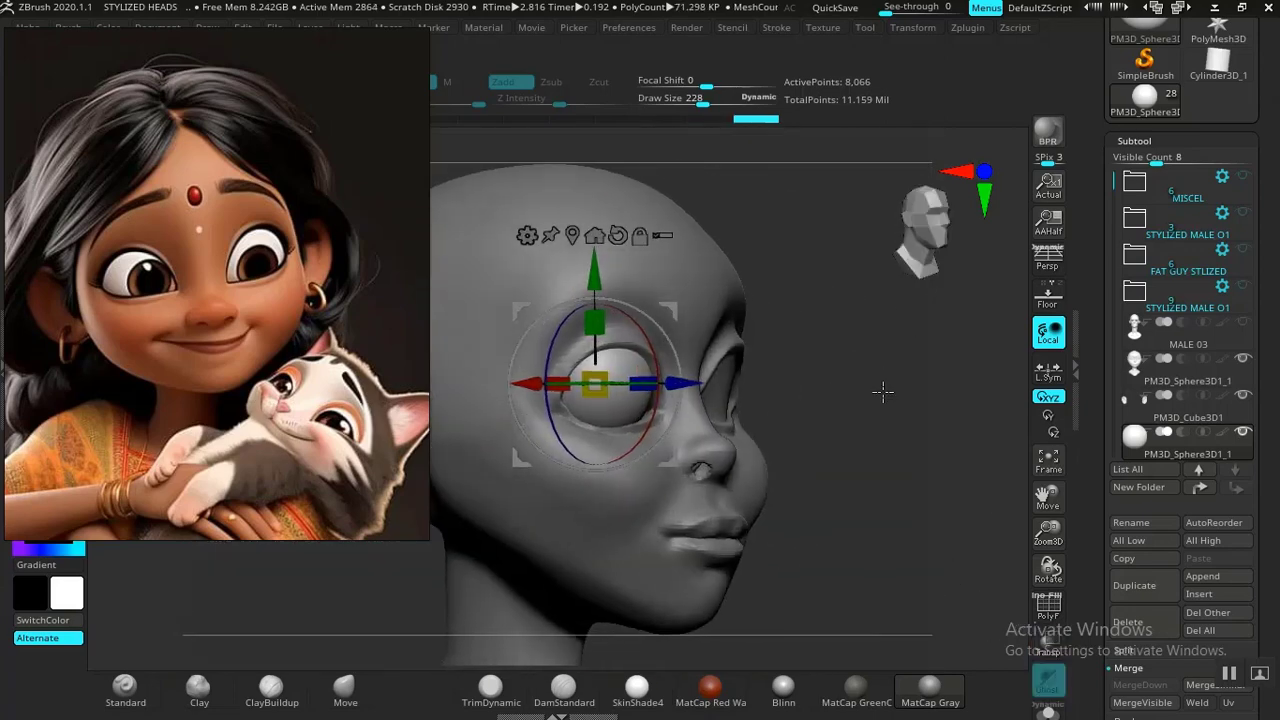
alt+drag(883, 391, 945, 416)
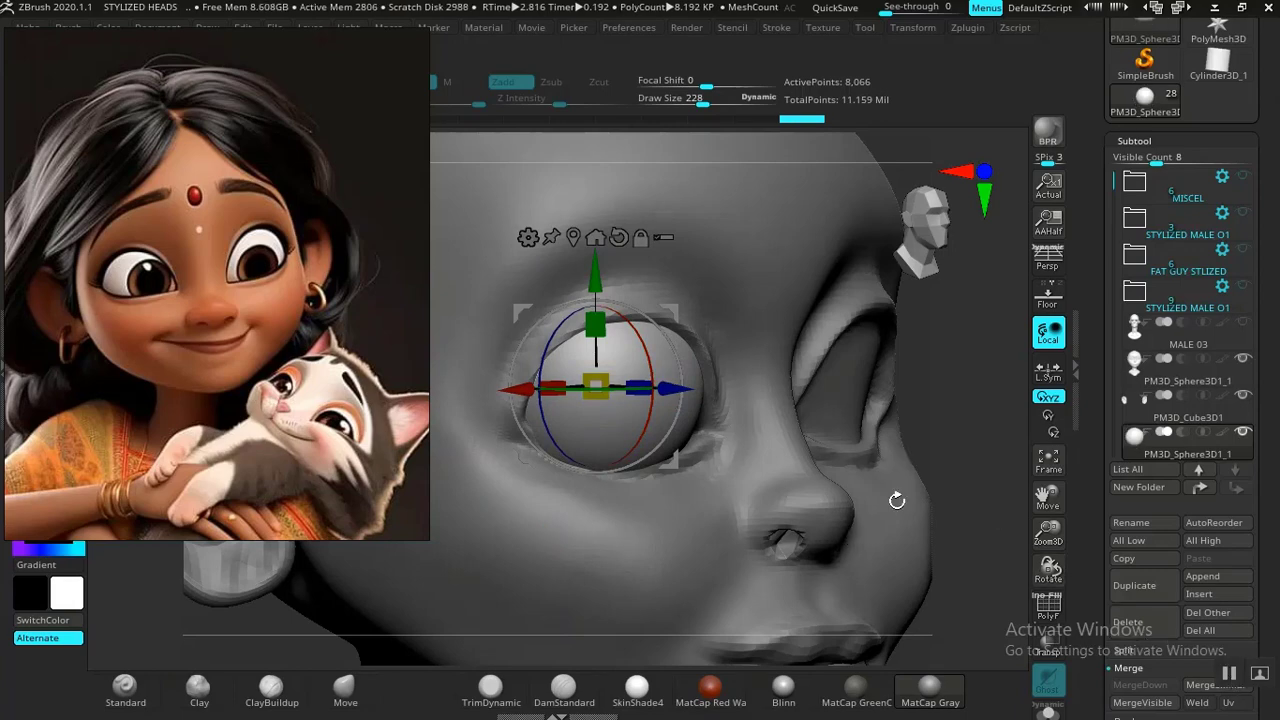
drag(975, 461, 874, 448)
alt+drag(909, 553, 698, 553)
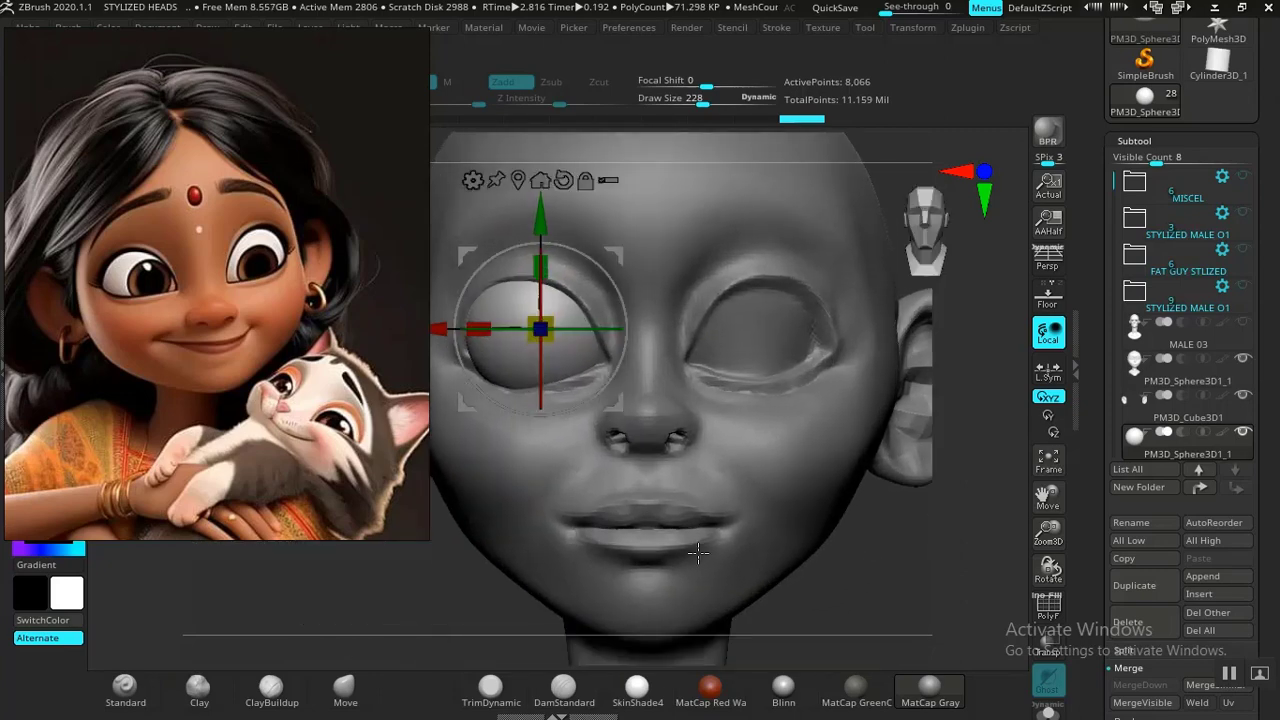
drag(461, 591, 634, 366)
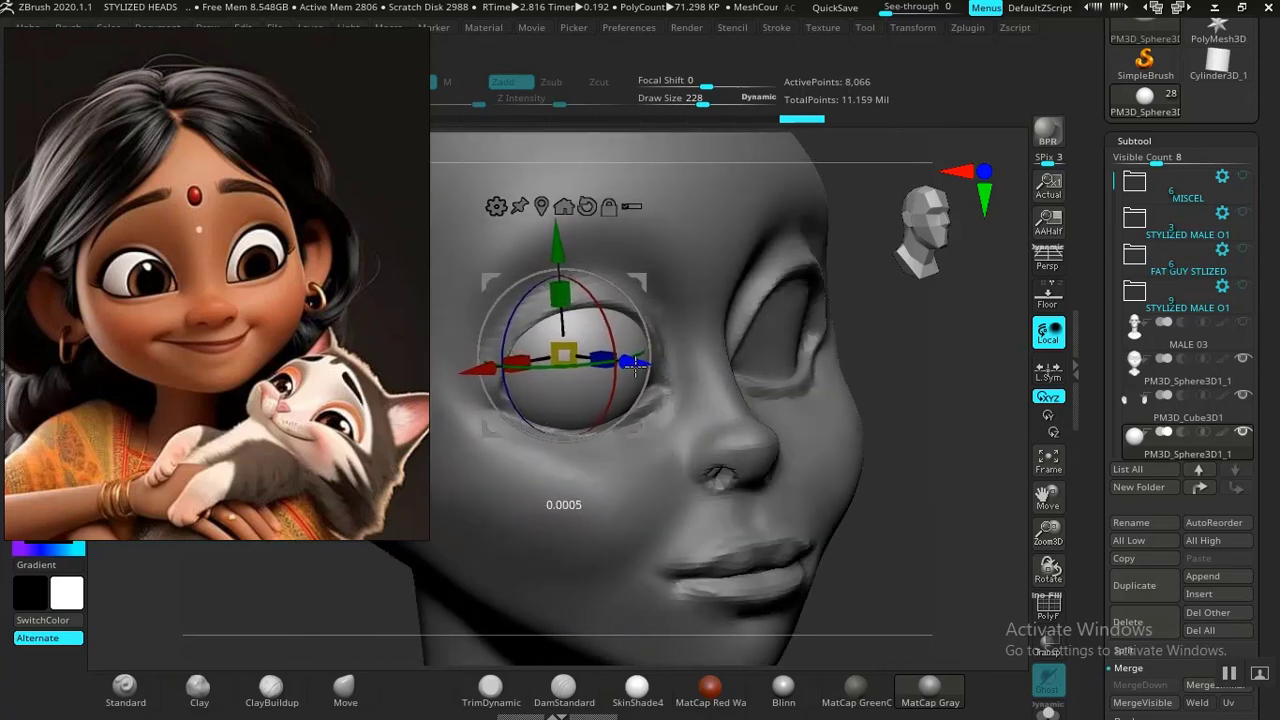
drag(921, 352, 736, 339)
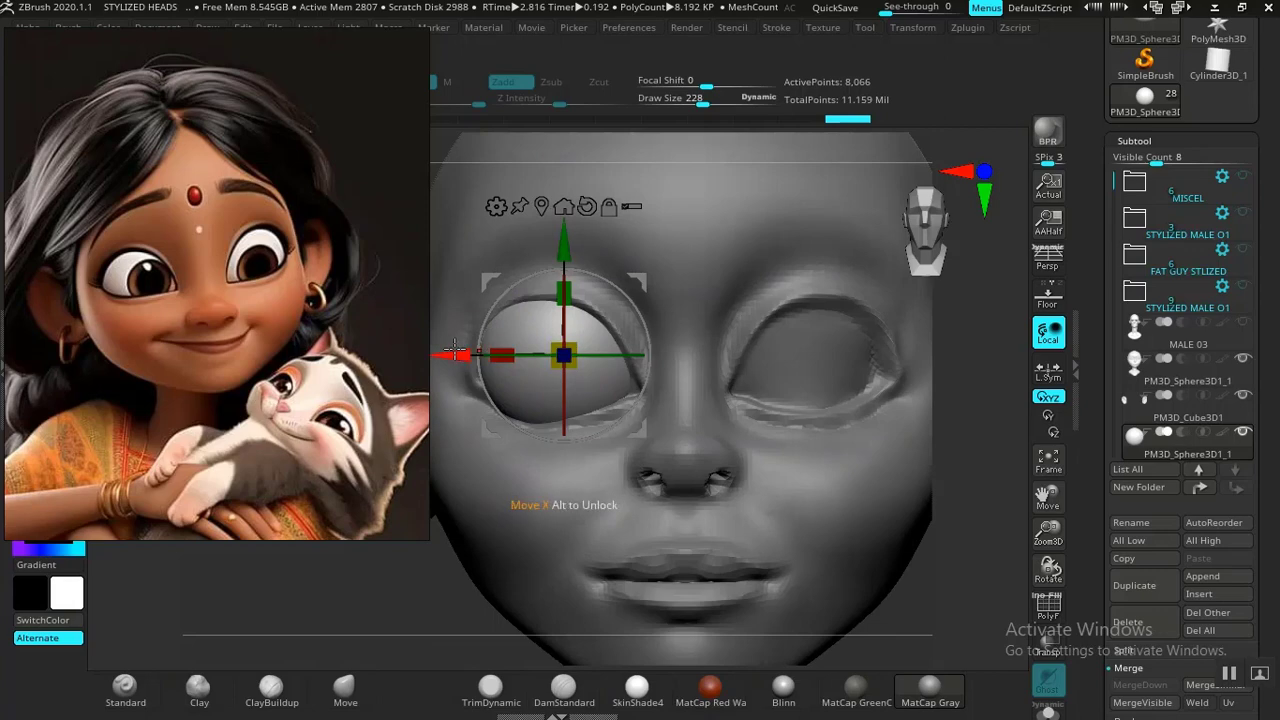
drag(455, 350, 468, 352)
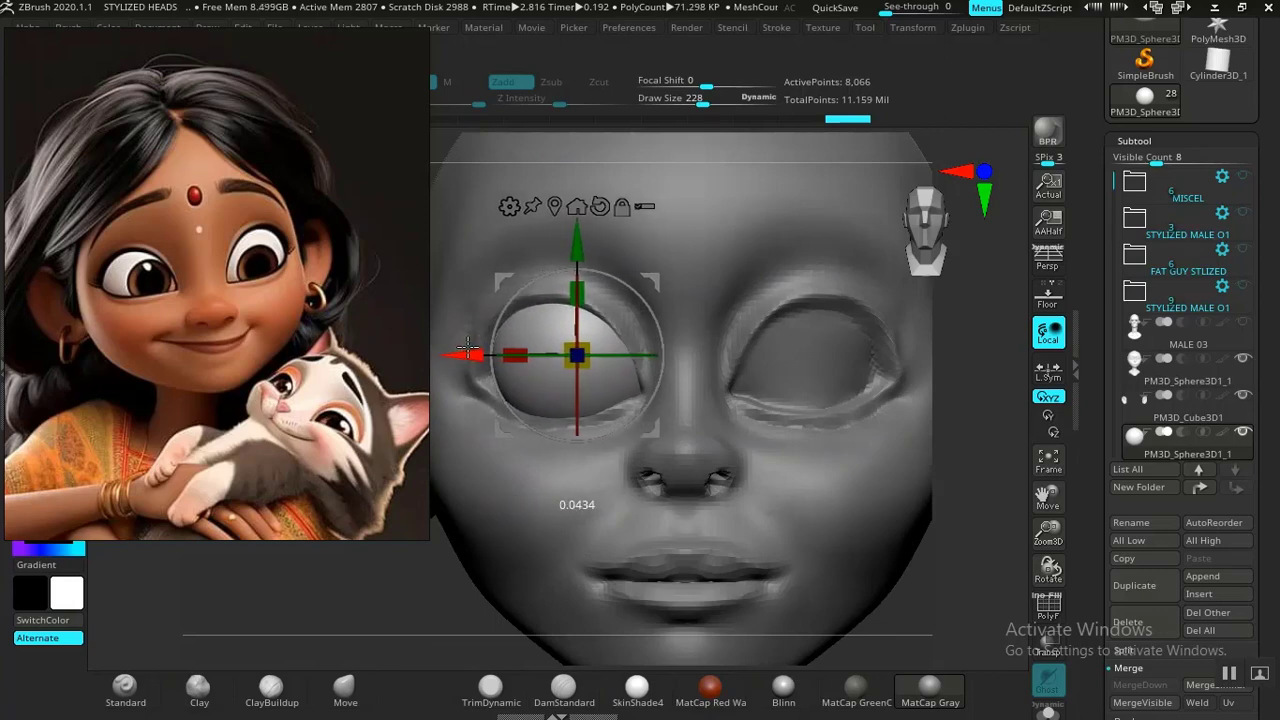
Step: Enlarge the right eyeball about 1.05 times and shift it slightly outward to fill the eye opening
shift+drag(850, 550, 929, 543)
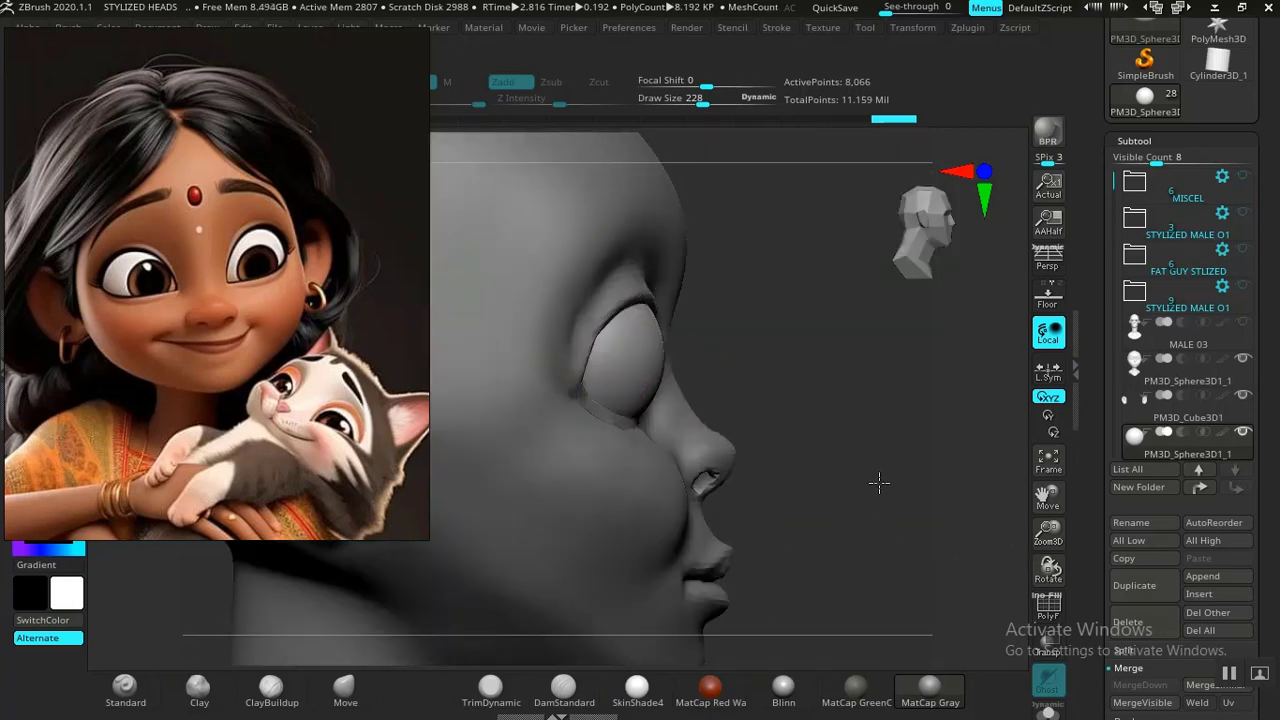
ctrl+right_drag(877, 483, 917, 486)
drag(917, 486, 829, 459)
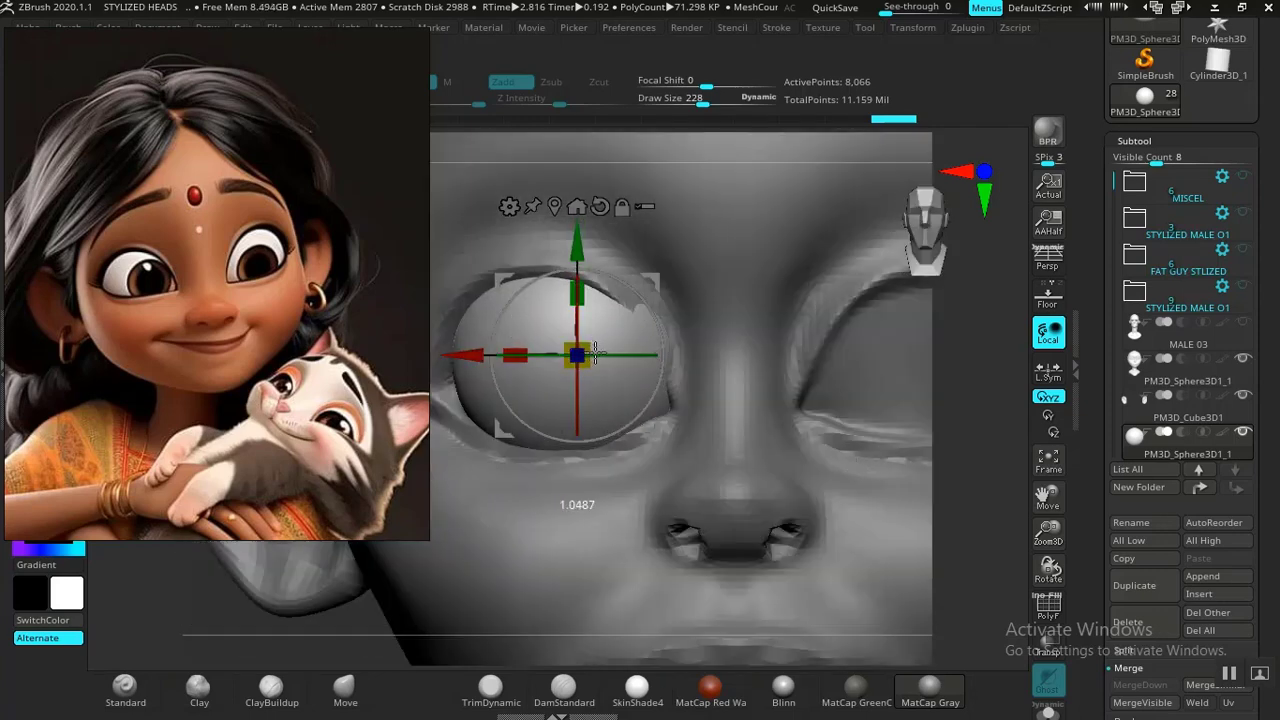
drag(468, 353, 453, 350)
Step: Move the reference image aside to uncover the whole head
drag(365, 408, 148, 357)
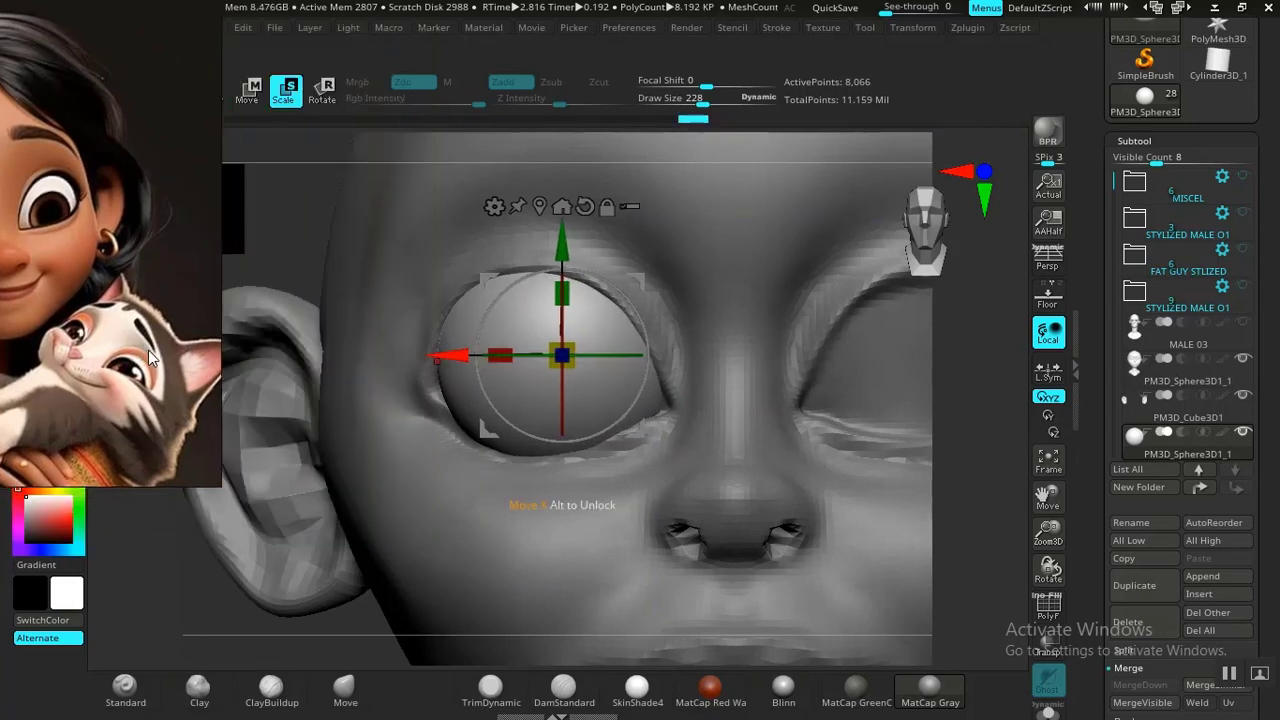
drag(319, 629, 373, 572)
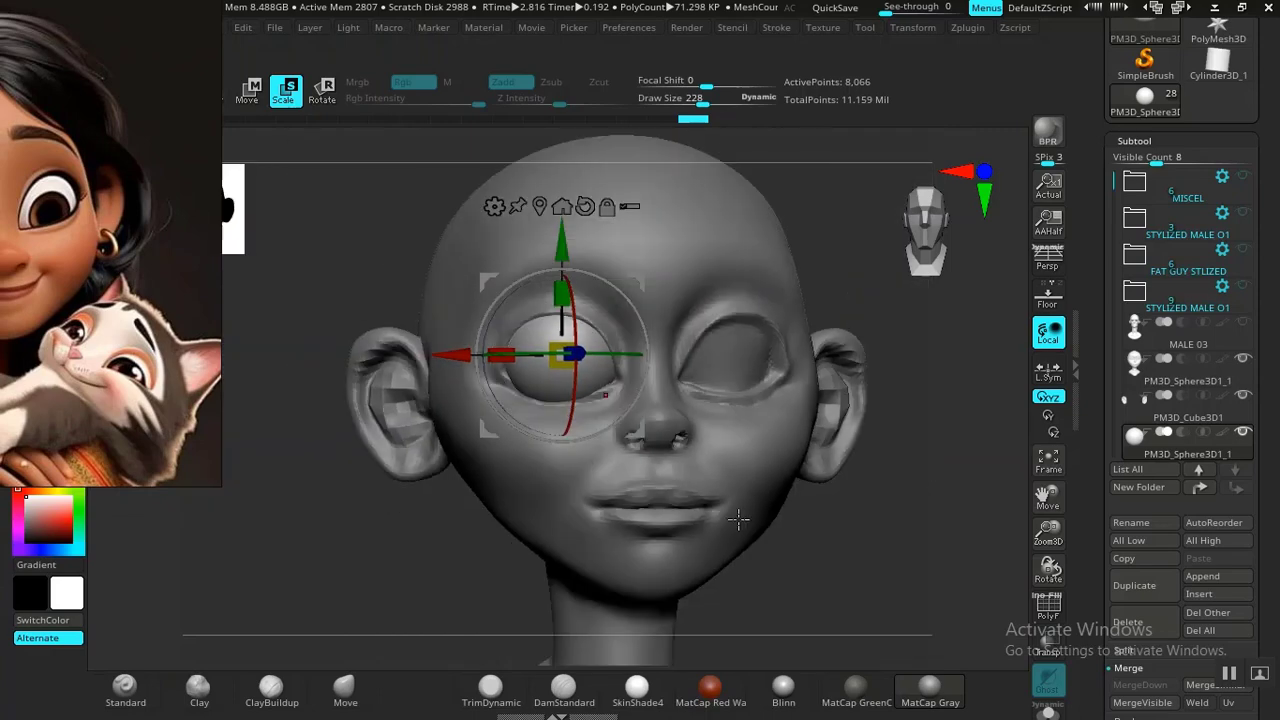
Step: Set the right eyeball deeper into its socket and raise it slightly, judging its fit in profile
drag(845, 555, 883, 546)
alt+drag(866, 457, 877, 597)
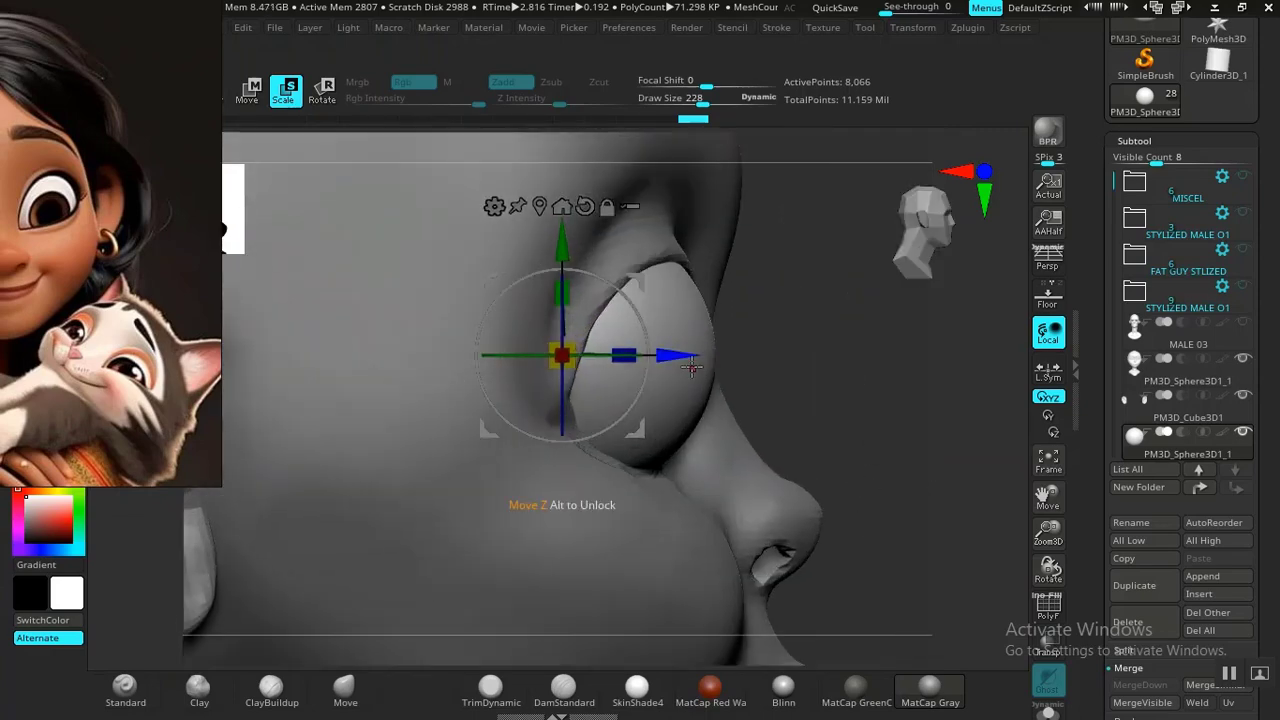
mouse_move(693, 355)
mouse_down()
mouse_move(650, 356)
mouse_move(670, 354)
mouse_up()
drag(545, 249, 545, 237)
drag(658, 341, 666, 342)
drag(548, 238, 548, 235)
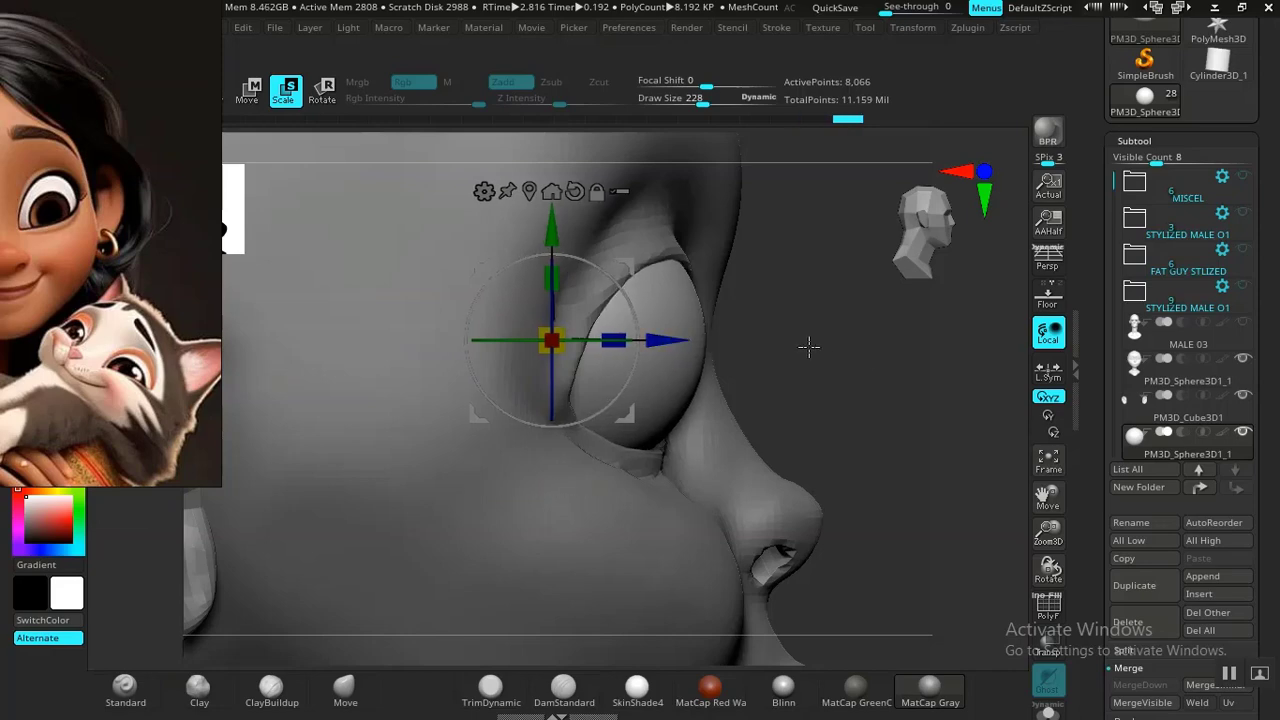
drag(809, 347, 845, 350)
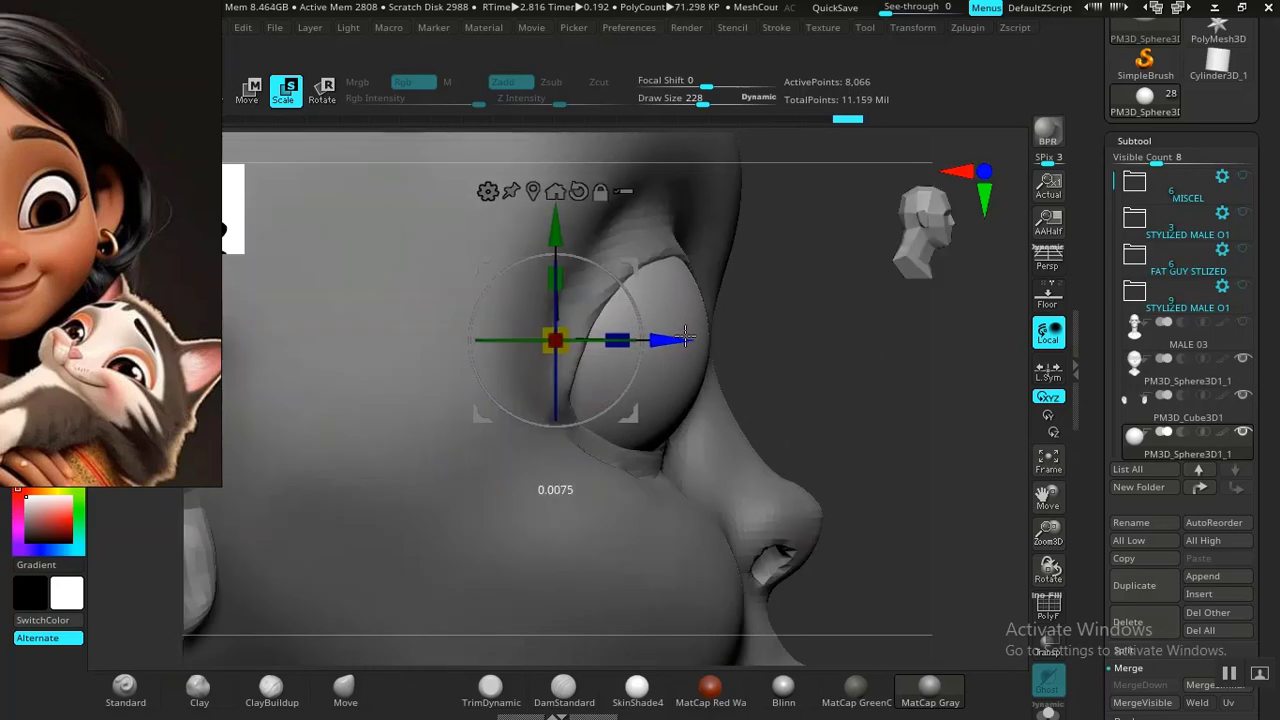
Step: Check the right eyeball from several angles and push it about 0.03 farther back into the socket
drag(909, 371, 952, 491)
ctrl+right_drag(991, 492, 830, 640)
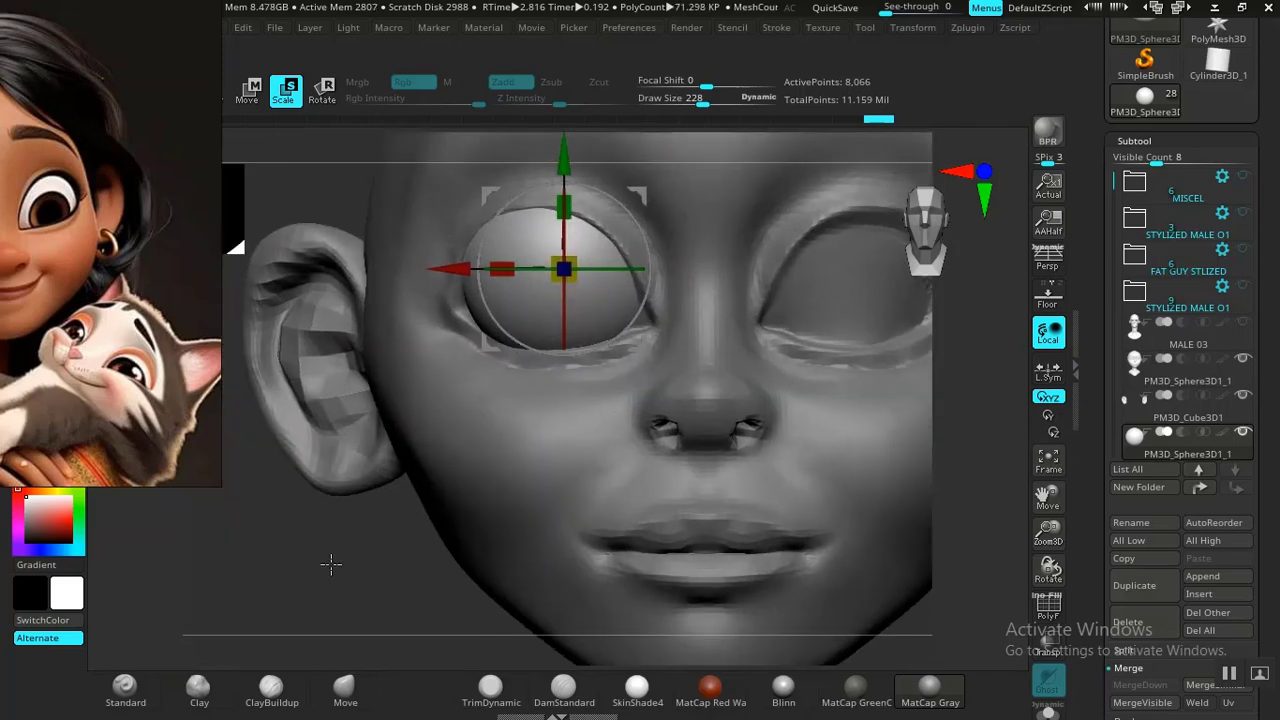
drag(329, 560, 374, 514)
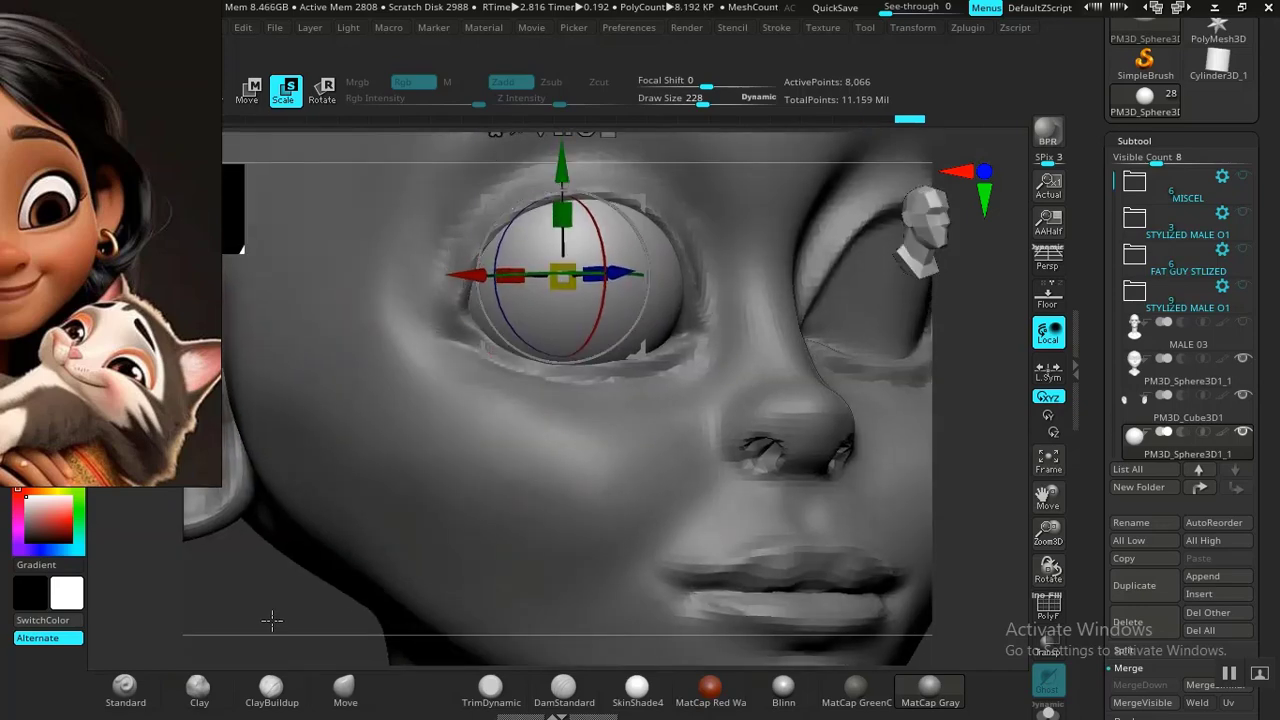
drag(272, 620, 700, 411)
ctrl+right_drag(725, 232, 780, 306)
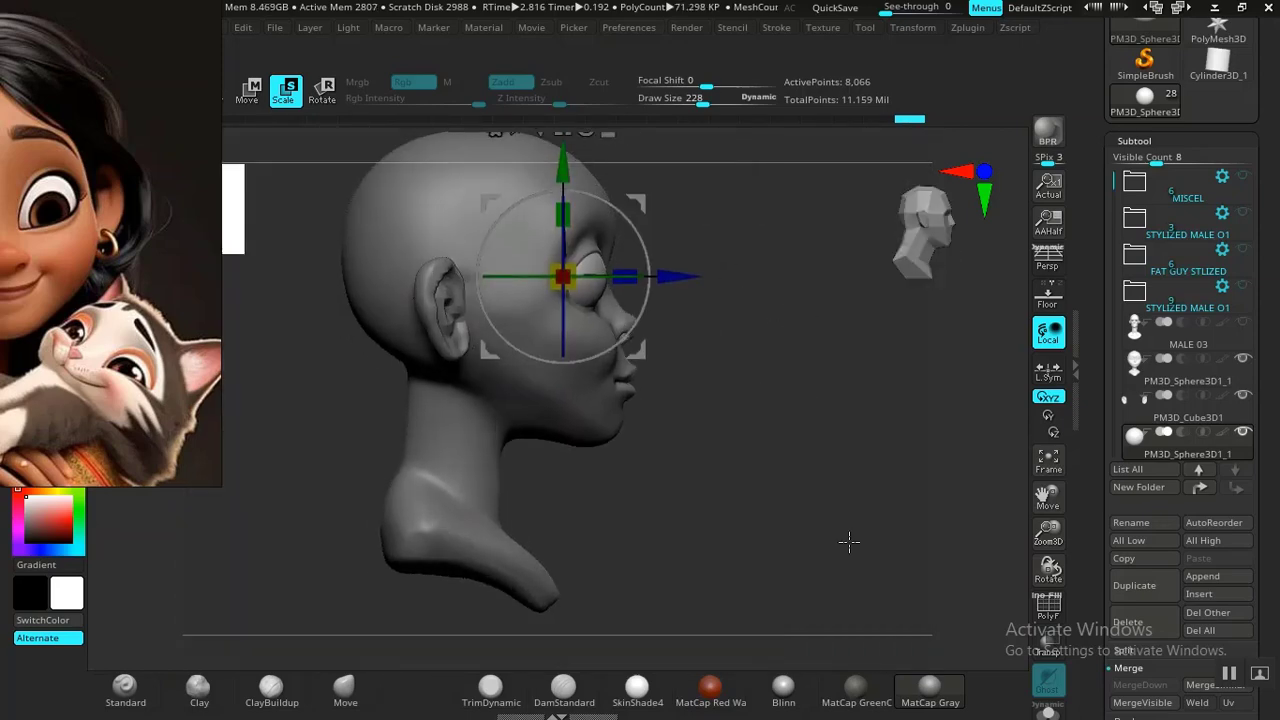
ctrl+right_drag(849, 540, 810, 449)
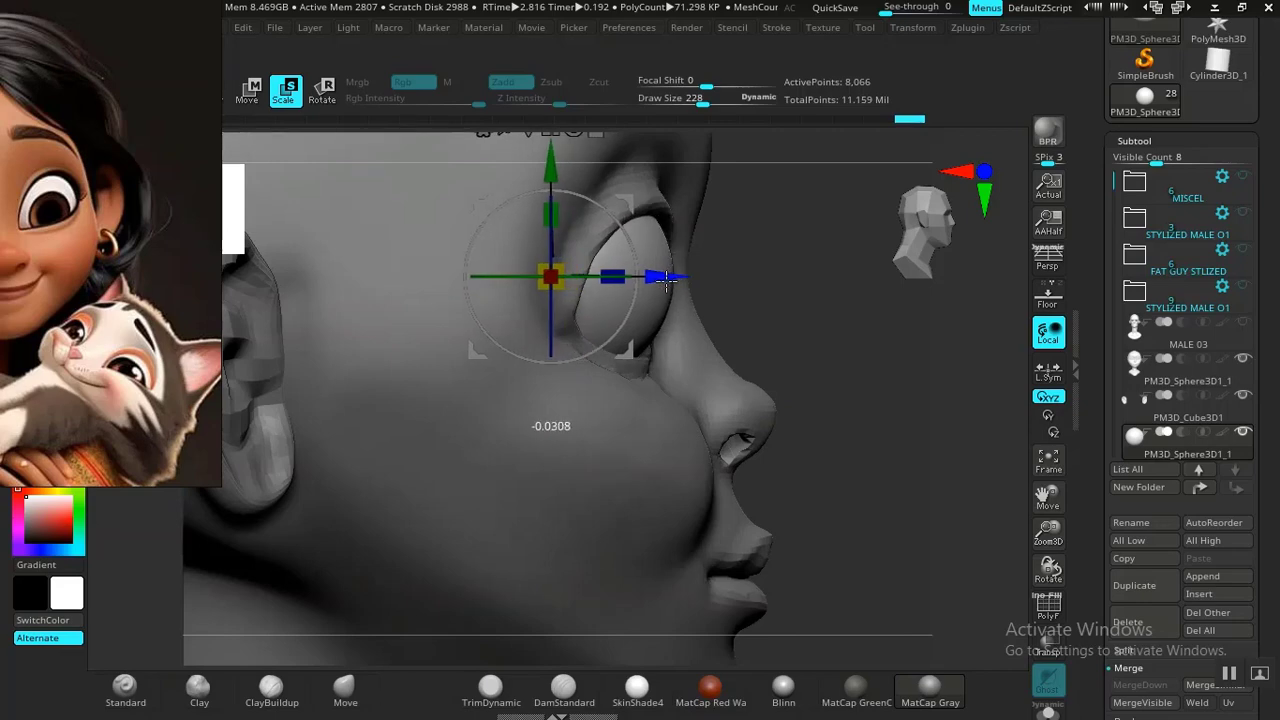
drag(666, 280, 664, 280)
Step: Shift the right eyeball toward the nose, stretch it vertically and widen it about 1.14 times to fill the eye opening
mouse_move(807, 305)
mouse_down()
mouse_move(834, 286)
mouse_move(794, 289)
mouse_move(820, 289)
mouse_move(774, 307)
mouse_up()
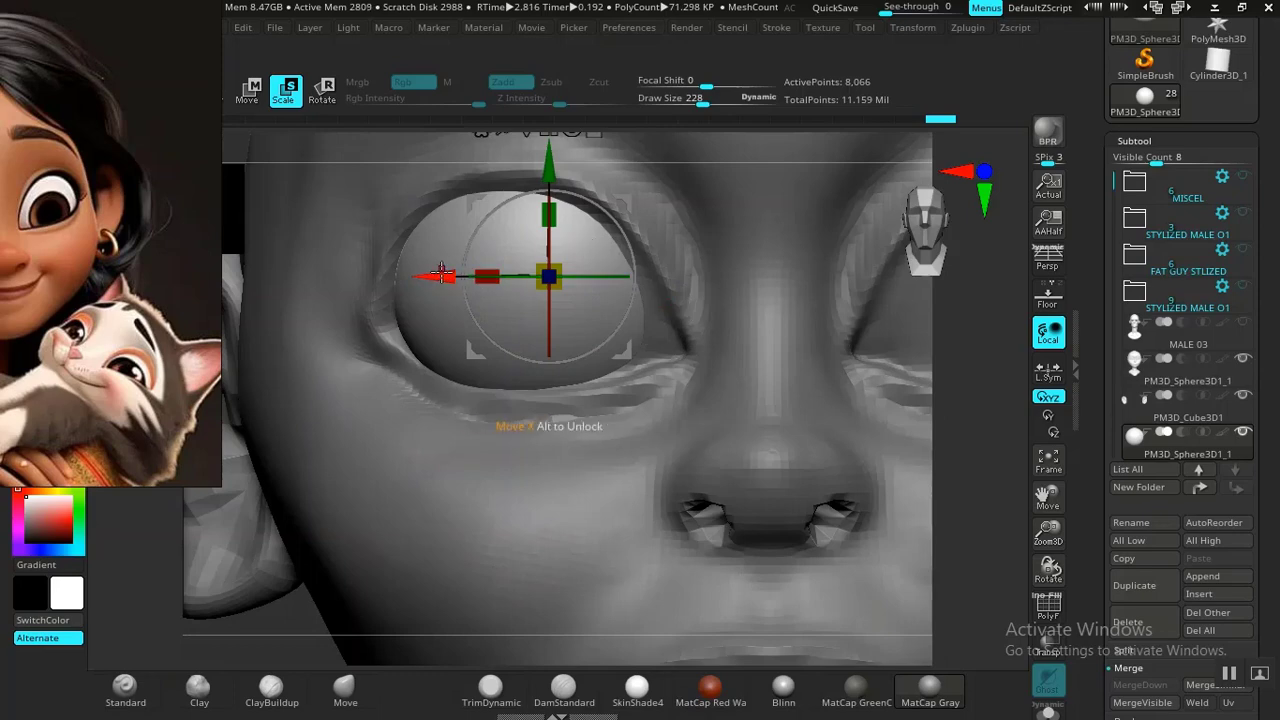
mouse_move(441, 273)
mouse_down()
mouse_move(467, 276)
mouse_move(462, 267)
mouse_up()
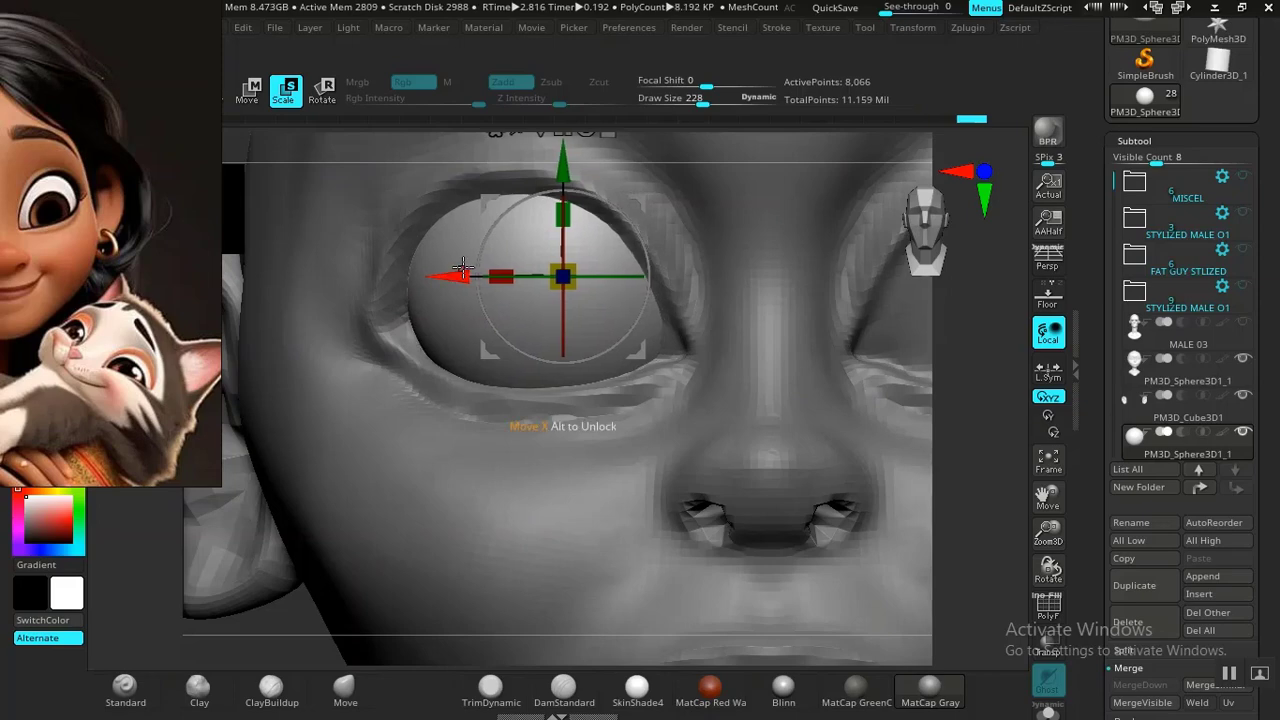
drag(566, 213, 566, 190)
drag(491, 268, 468, 268)
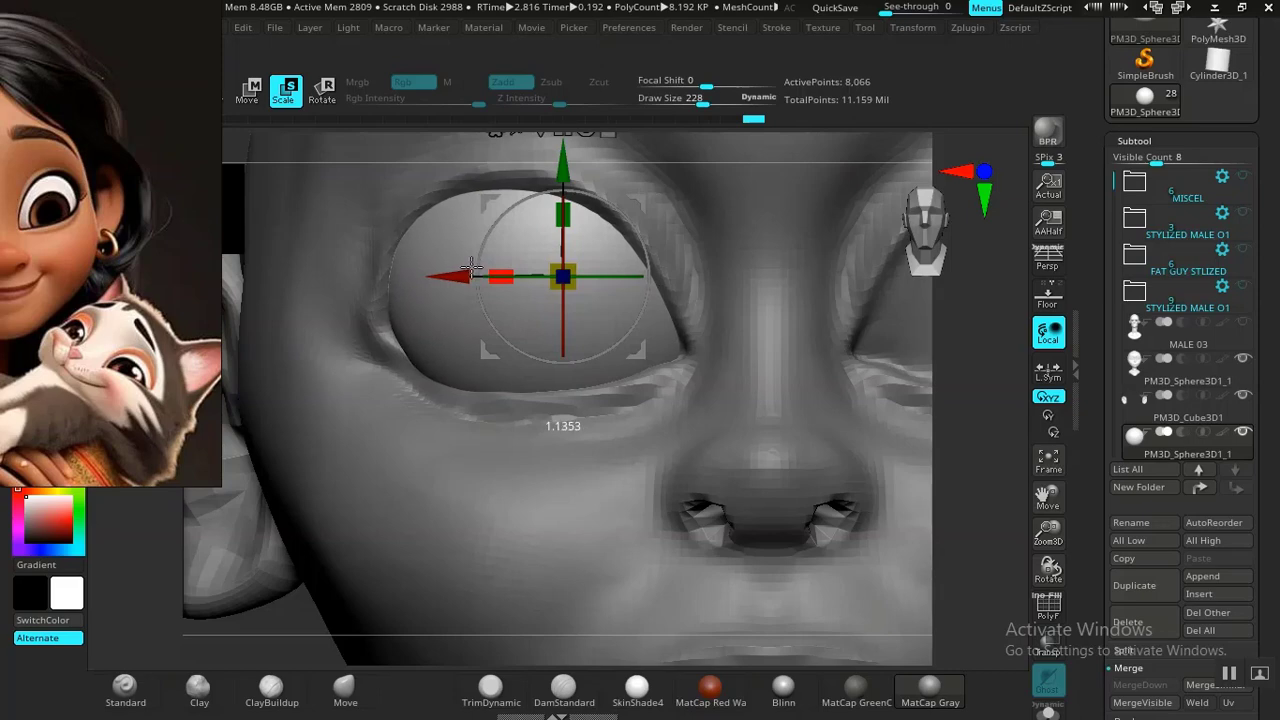
Step: Adjust the right eyeball's edges with the Move brush so they meet the inner and outer eye corners
key(q)
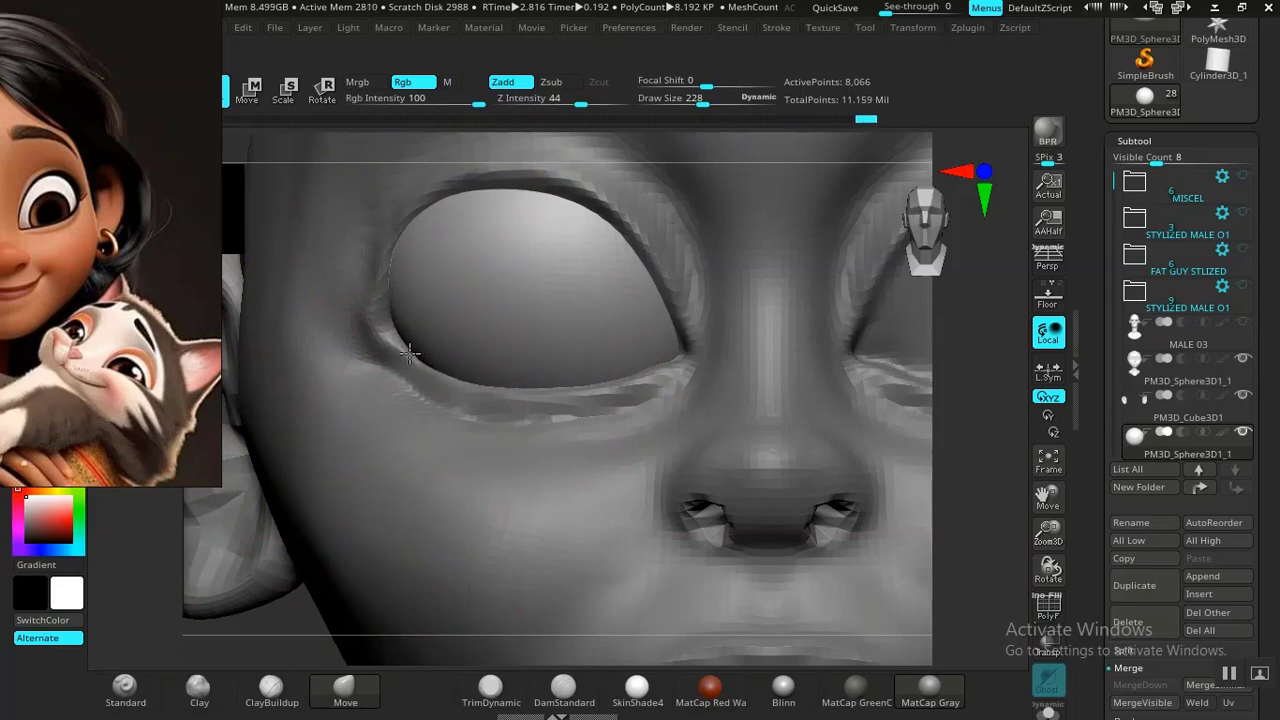
mouse_move(418, 355)
mouse_down()
mouse_move(403, 278)
mouse_move(417, 251)
mouse_up()
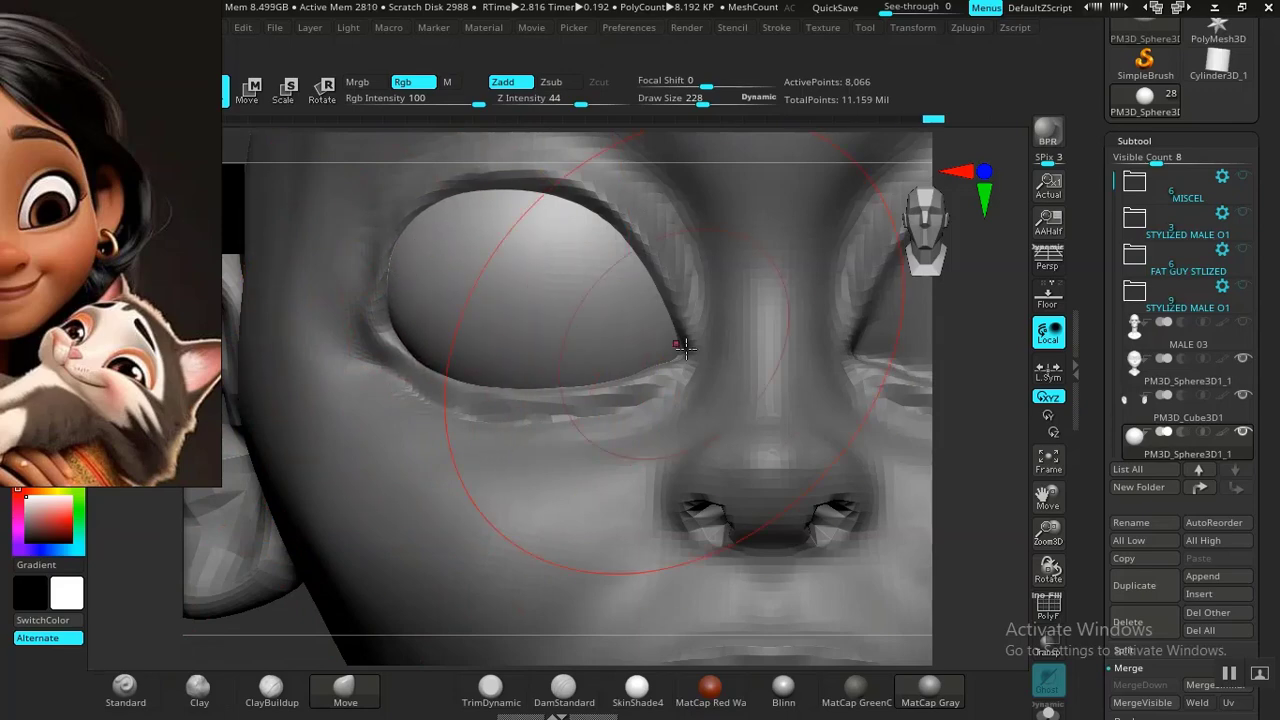
key(f)
mouse_move(760, 398)
mouse_down()
mouse_move(840, 423)
mouse_move(746, 440)
mouse_up()
mouse_move(747, 489)
mouse_down()
mouse_move(729, 443)
mouse_move(457, 491)
mouse_move(497, 566)
mouse_move(383, 536)
mouse_move(428, 355)
mouse_up()
ctrl+right_drag(897, 540, 780, 540)
ctrl+right_drag(373, 522, 366, 580)
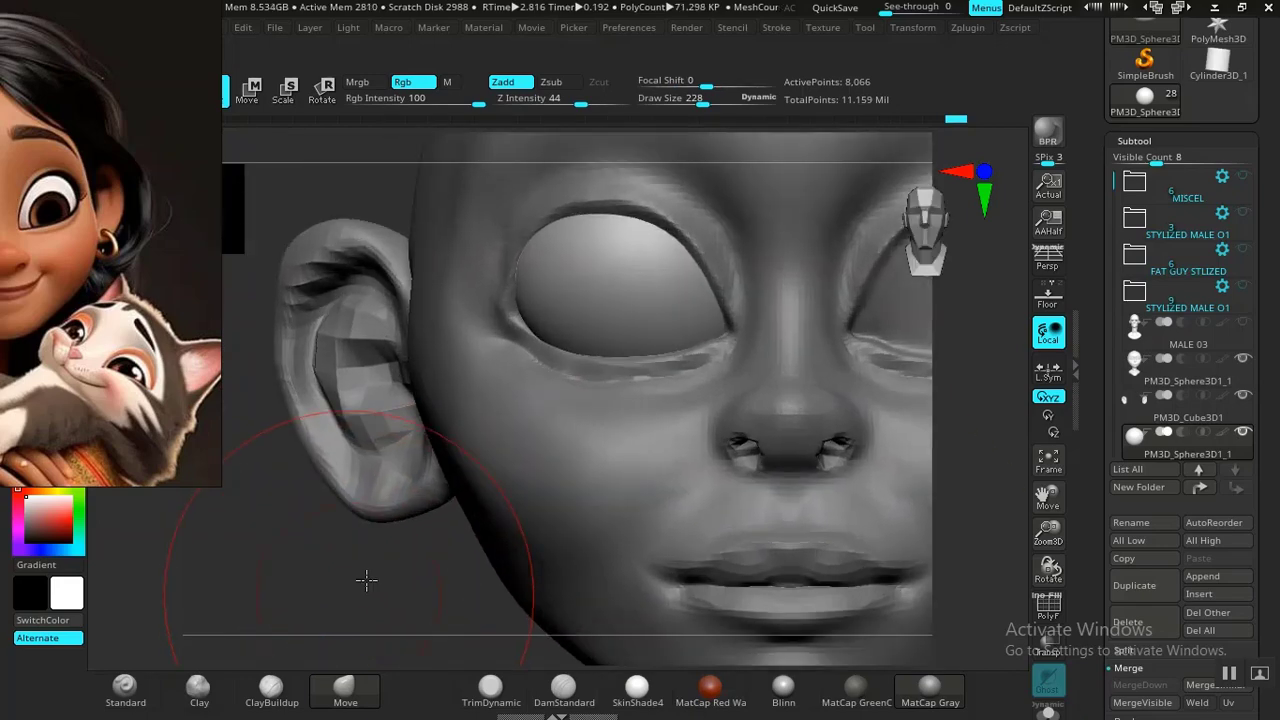
drag(366, 580, 410, 575)
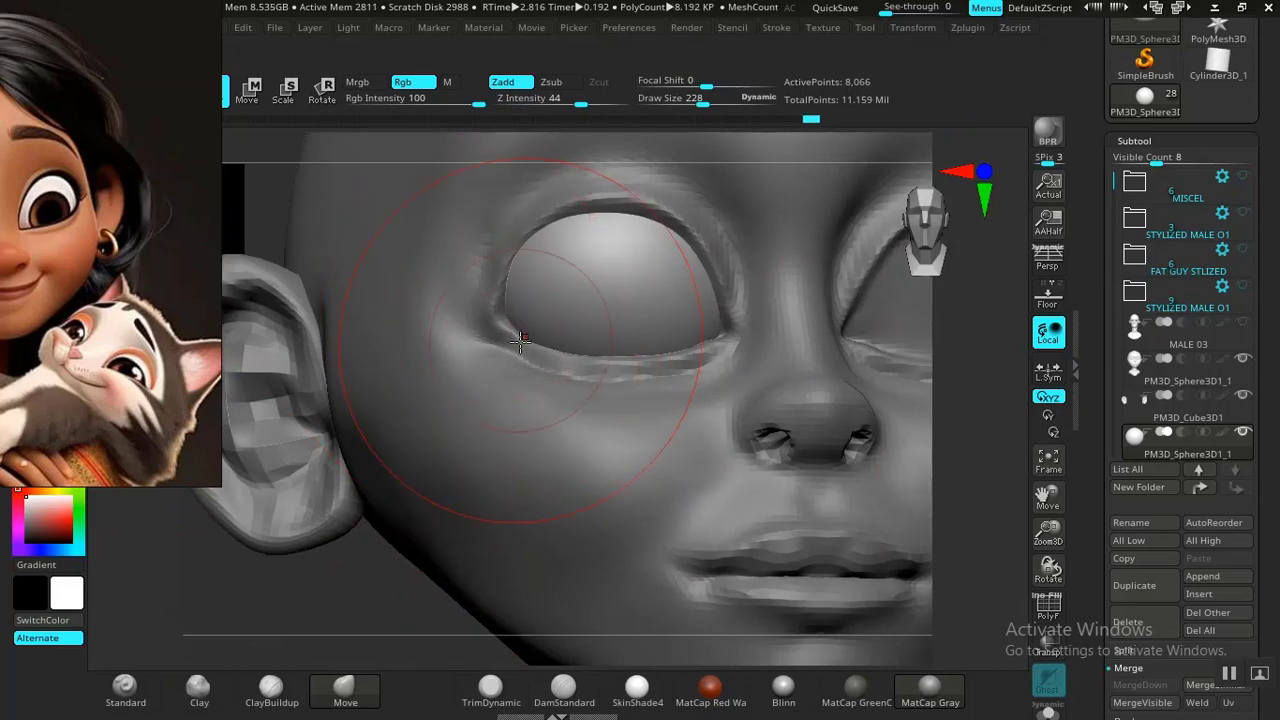
Step: Select the head mesh and smooth the skin beside the right eye's outer corner with a brush size of 68
alt+click(543, 484)
alt+drag(360, 526, 390, 596)
alt+drag(305, 515, 372, 497)
alt+drag(492, 496, 520, 534)
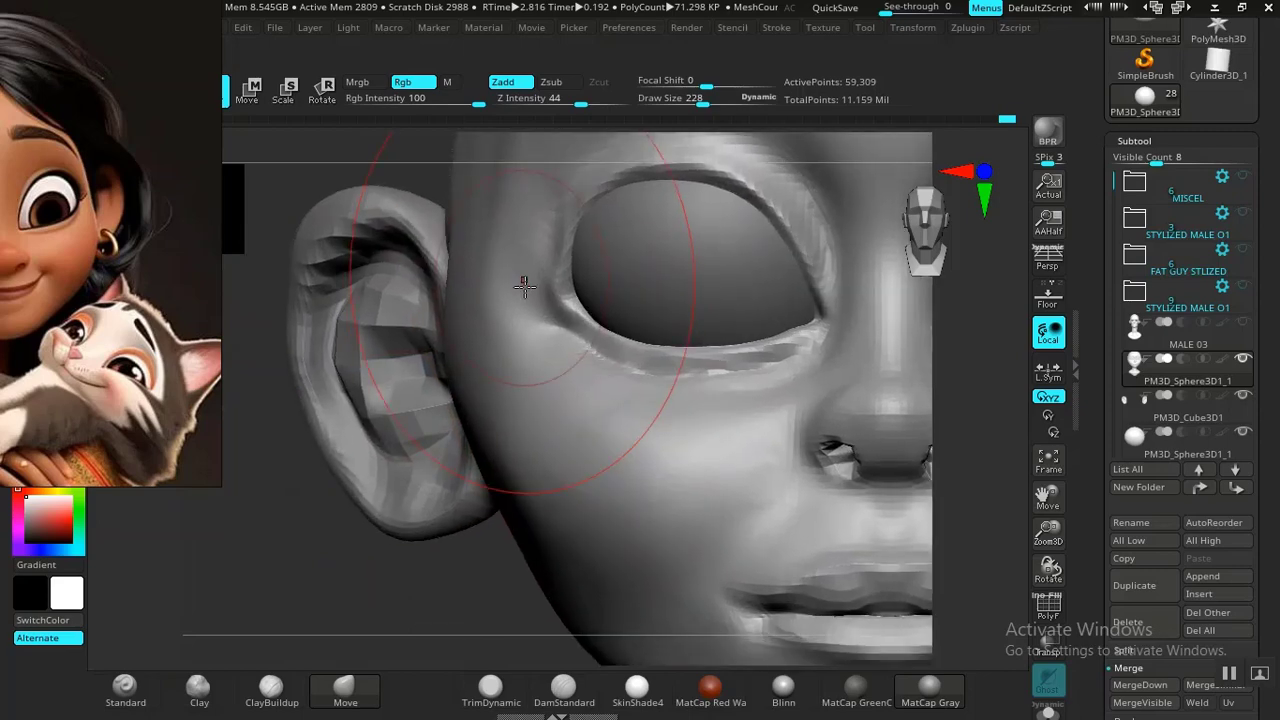
key(bracketleft)
key(bracketleft)
key(bracketleft)
key(bracketleft)
key(bracketleft)
key(bracketleft)
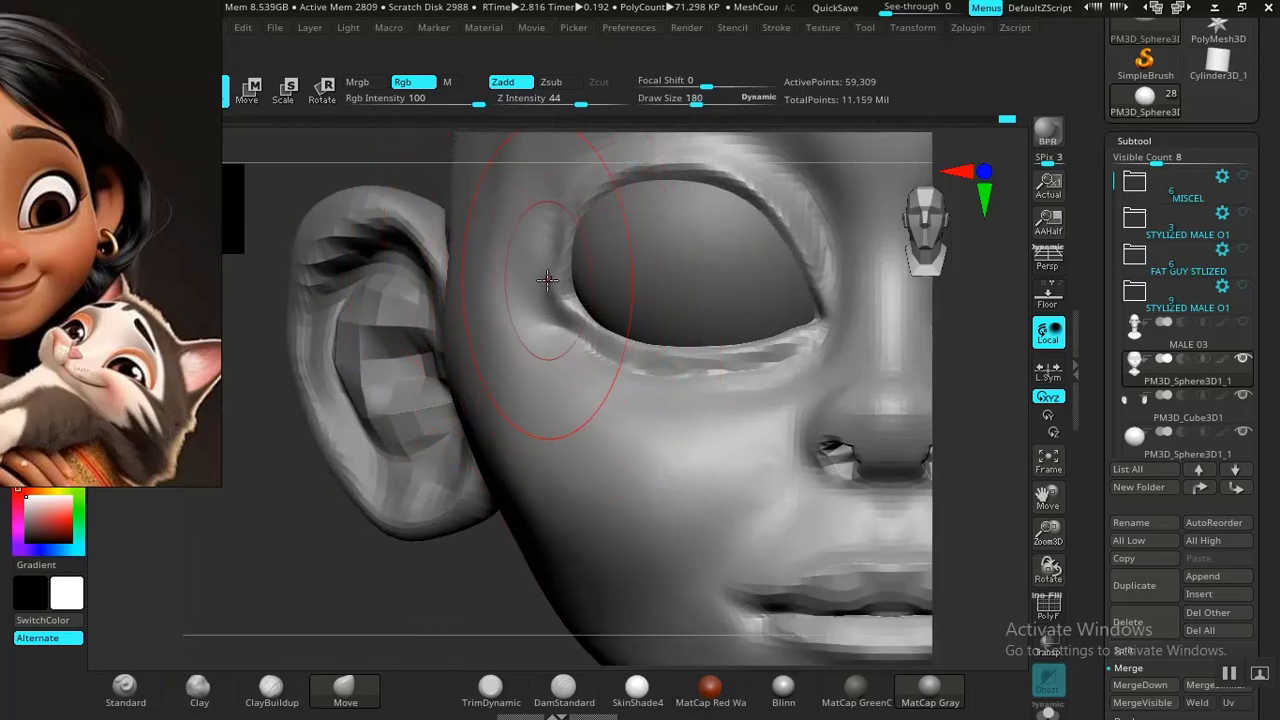
shift+drag(565, 266, 556, 284)
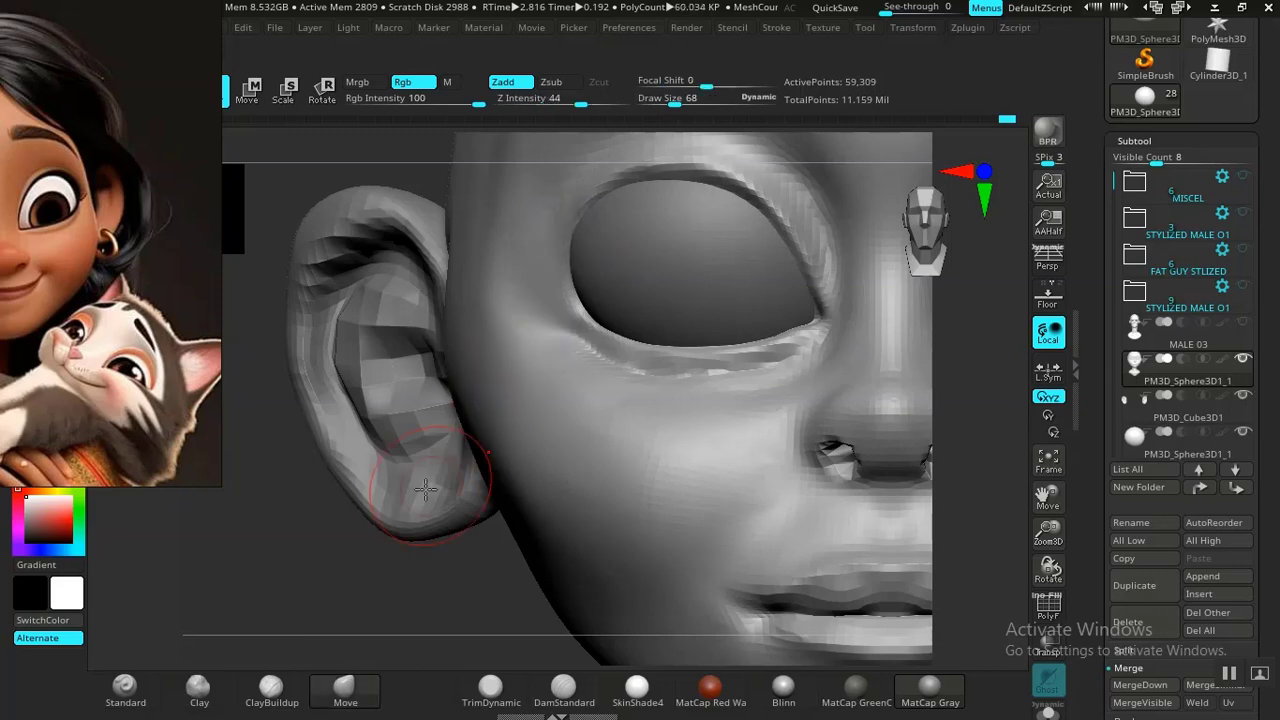
Step: Carve a crease around the outer corner of the right eye with the DamStandard brush
click(563, 686)
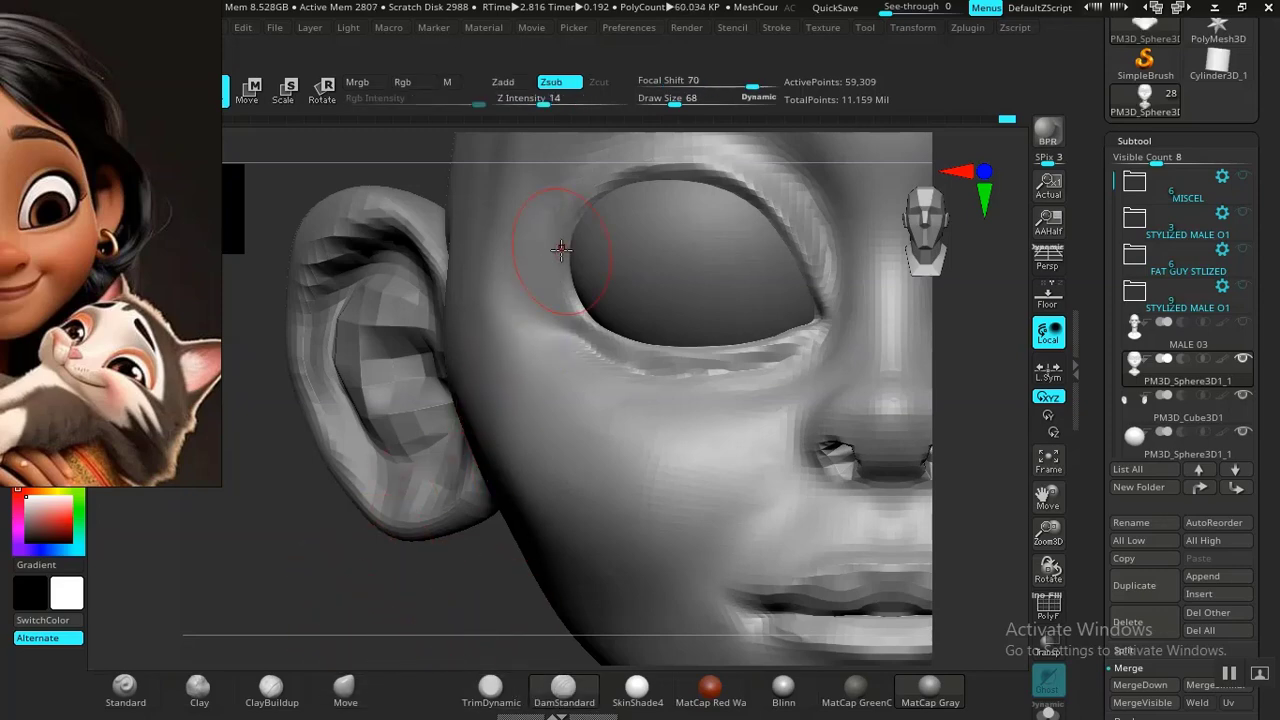
drag(370, 597, 500, 451)
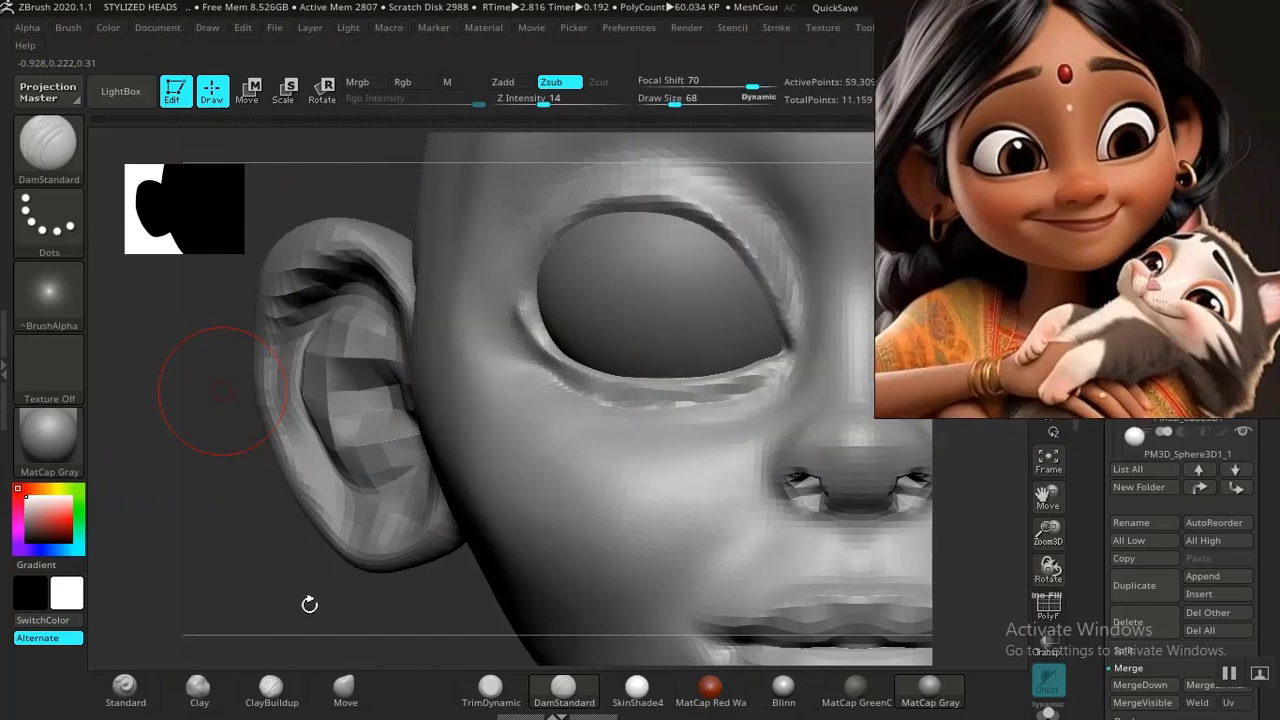
drag(309, 604, 350, 607)
mouse_move(286, 501)
alt+mouse_down()
mouse_move(363, 551)
mouse_move(426, 537)
mouse_move(409, 520)
mouse_move(457, 612)
mouse_move(447, 588)
alt+mouse_up()
alt+drag(306, 571, 315, 662)
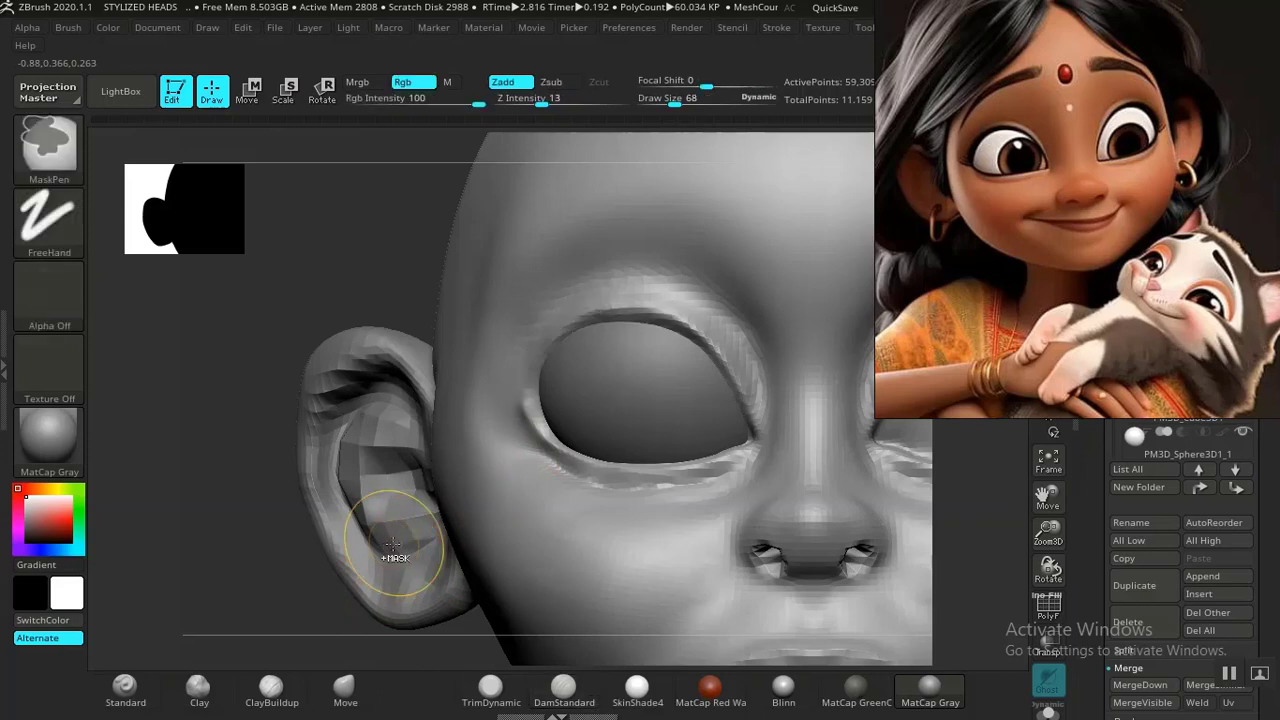
drag(300, 582, 372, 630)
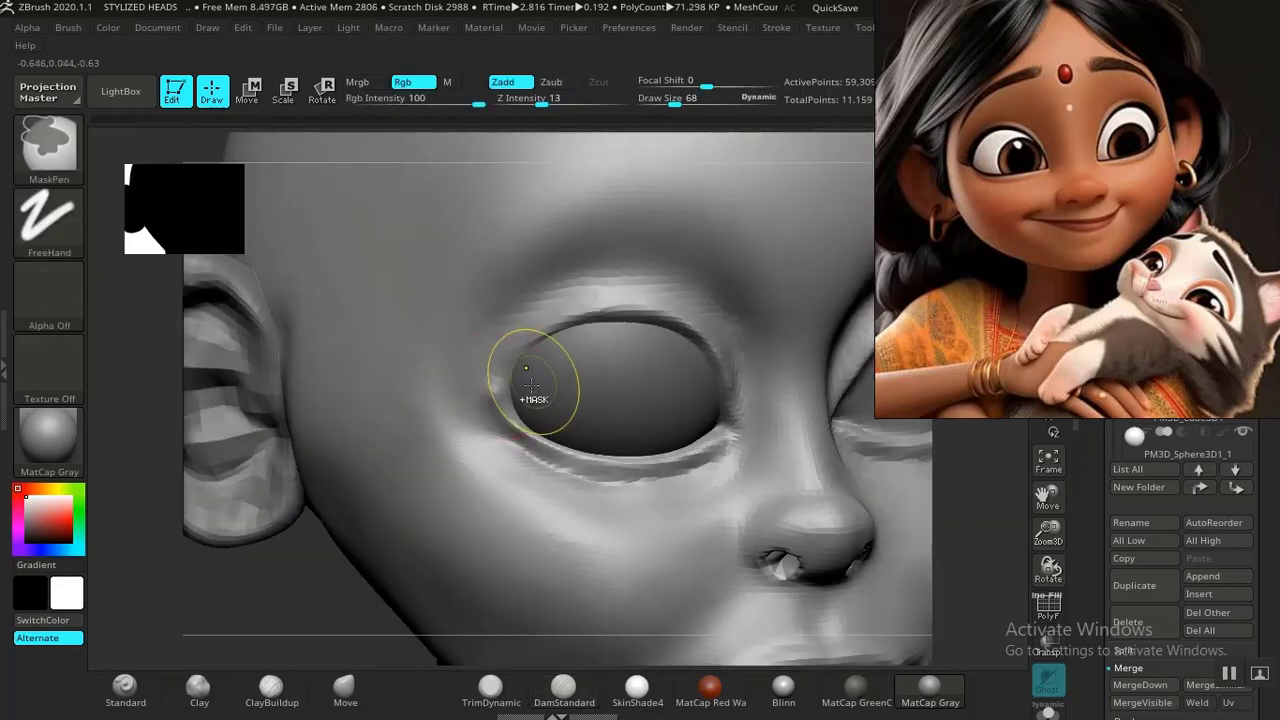
Step: Refine the right lower eyelid's rim near the outer corner with DamStandard and smooth it
alt+drag(514, 440, 616, 465)
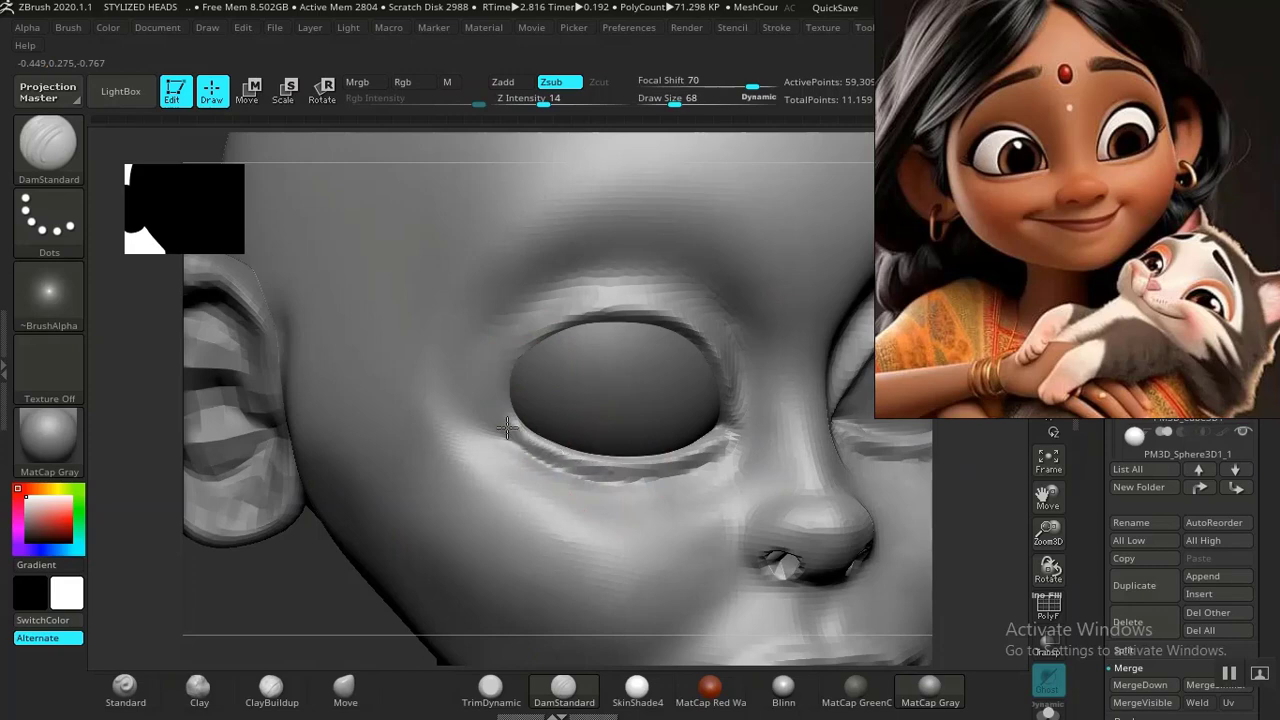
shift+drag(506, 398, 523, 414)
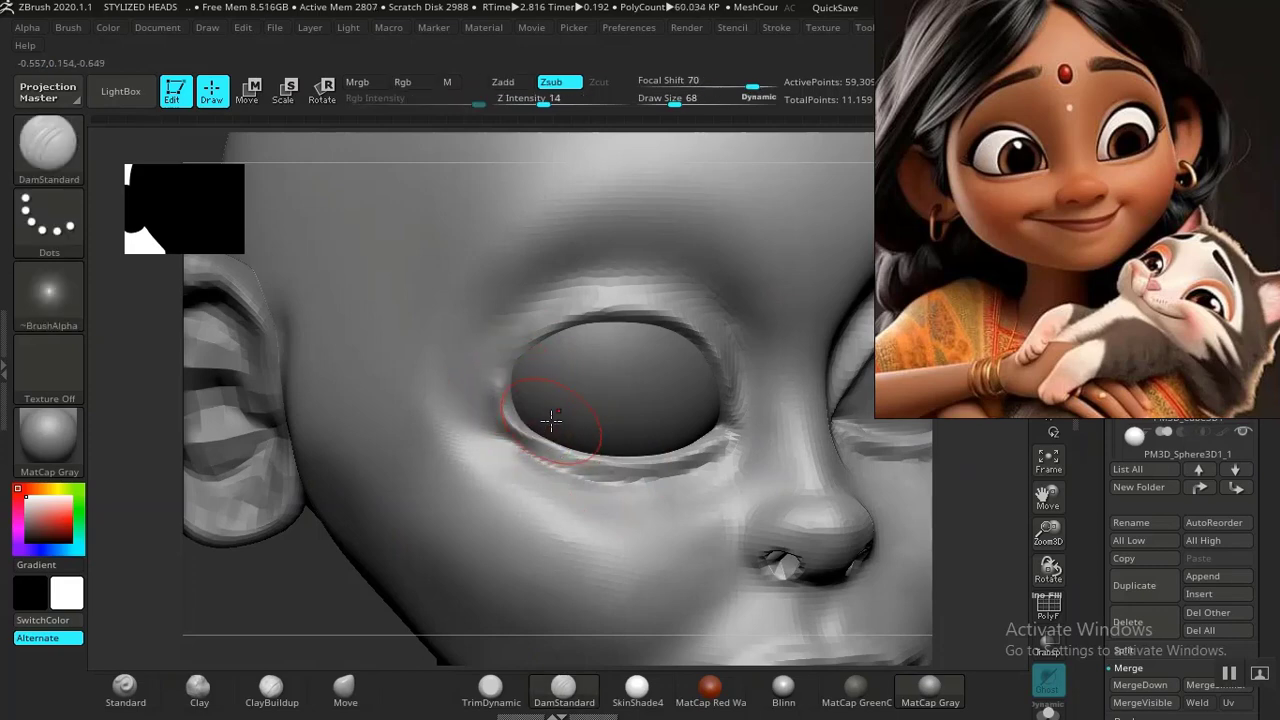
shift+drag(540, 423, 578, 452)
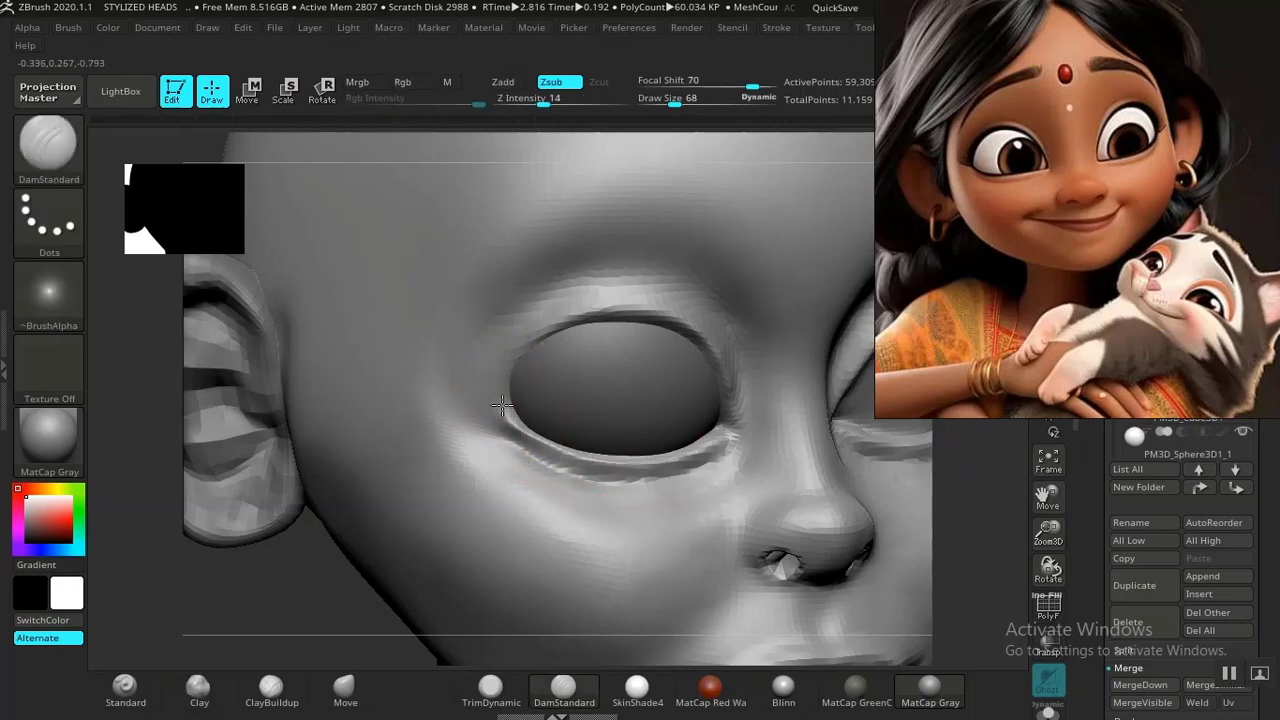
Step: Define the right upper eyelid's edge with DamStandard and undo the last stroke at the outer corner
drag(592, 331, 688, 328)
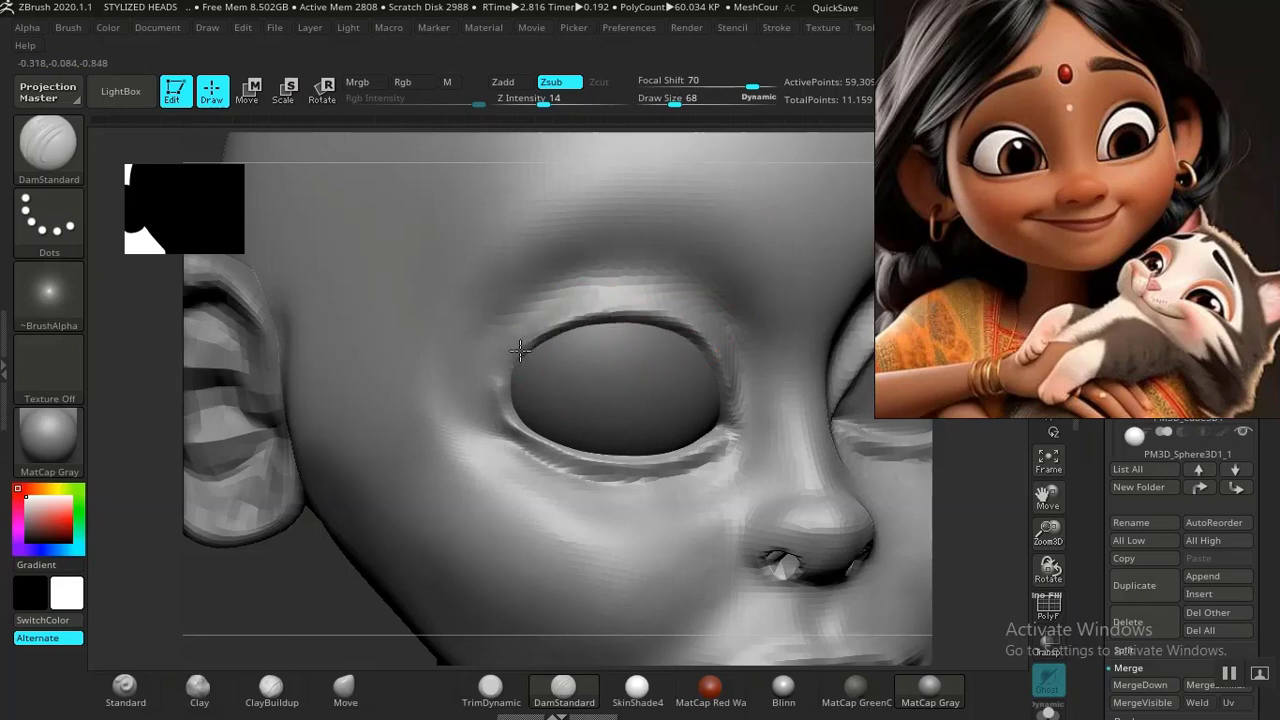
alt+drag(334, 617, 452, 690)
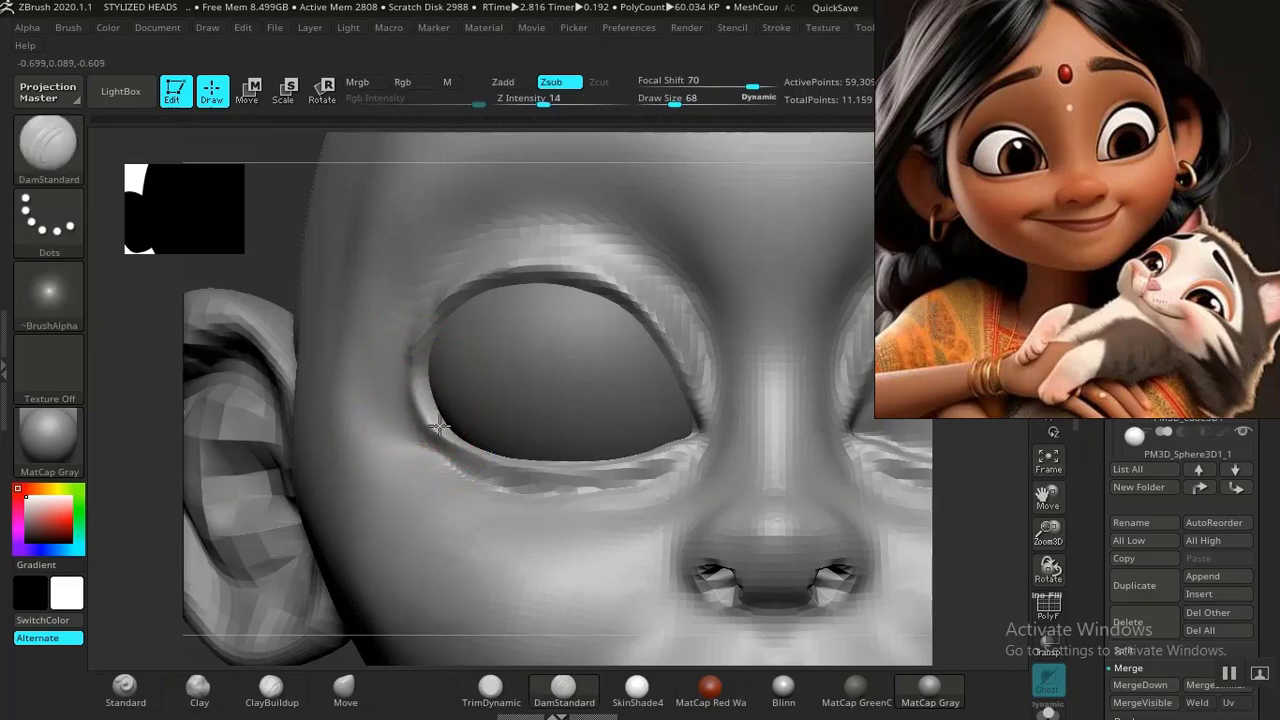
key(ctrl)
key(ctrl)
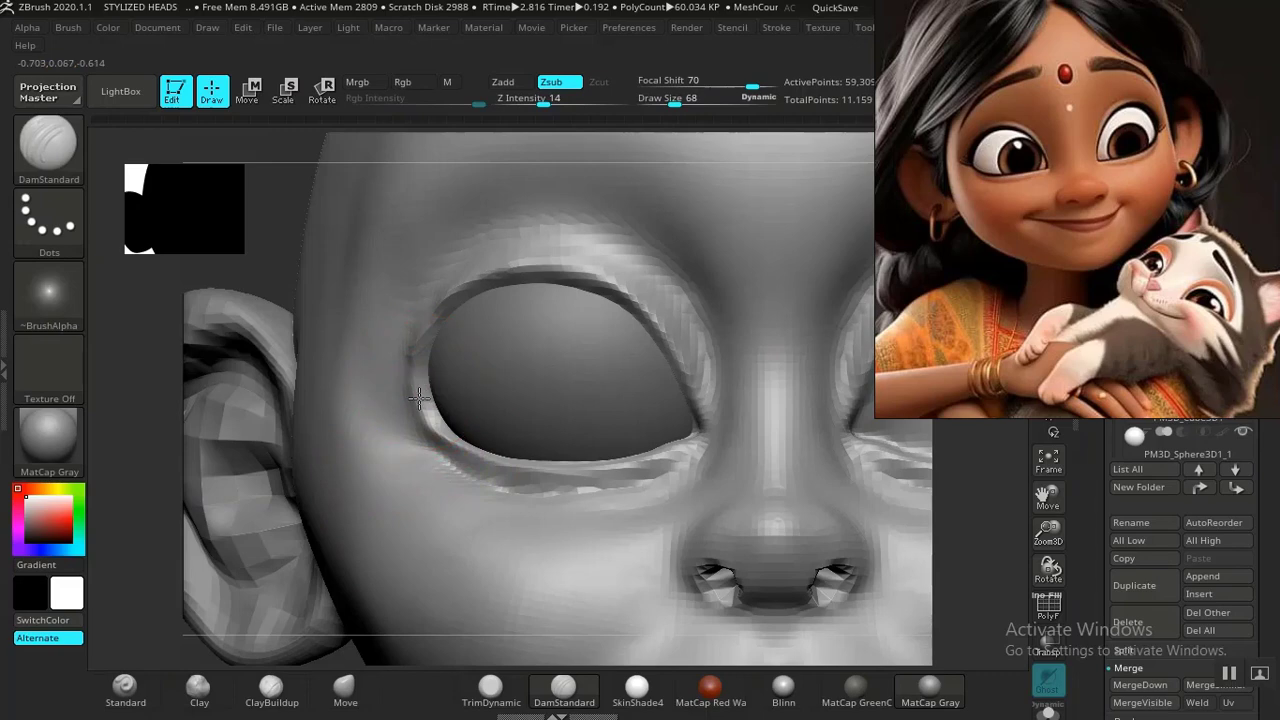
key(ctrl+z)
Step: Shape the right eyelids around the outer corner with the Move brush at size 80 so they hug the eyeball
mouse_move(250, 219)
alt+mouse_down()
mouse_move(271, 514)
mouse_move(331, 540)
mouse_move(640, 420)
mouse_move(686, 372)
mouse_move(751, 380)
mouse_move(480, 376)
alt+mouse_up()
click(345, 688)
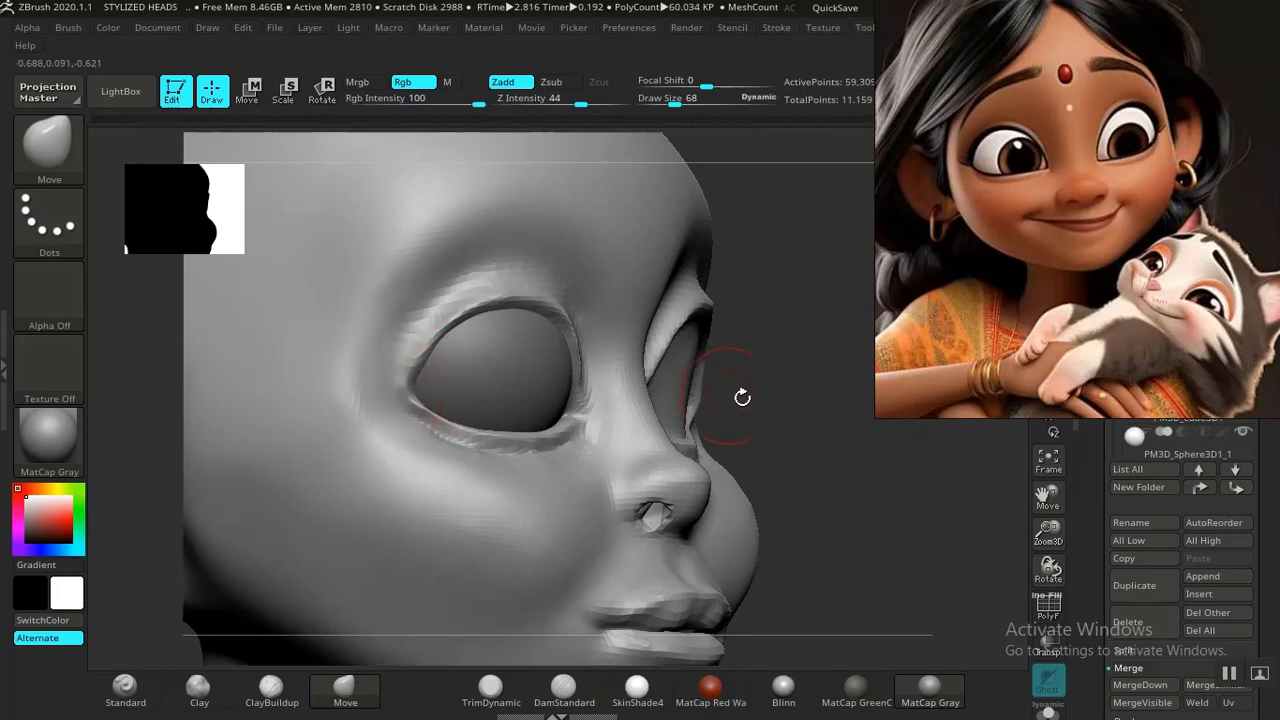
alt+drag(791, 421, 600, 260)
drag(752, 390, 660, 390)
alt+drag(772, 462, 840, 590)
mouse_move(323, 552)
mouse_down()
mouse_move(333, 560)
mouse_move(306, 574)
mouse_move(312, 621)
mouse_move(369, 432)
mouse_up()
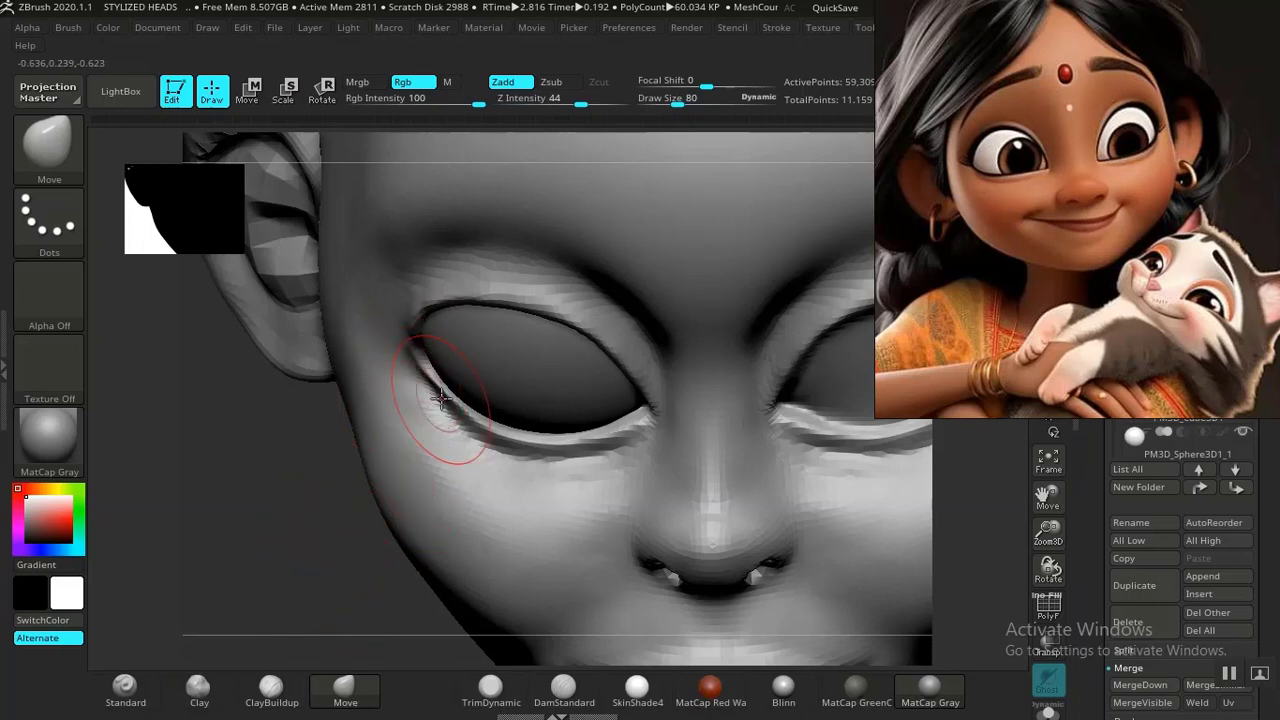
drag(314, 571, 392, 580)
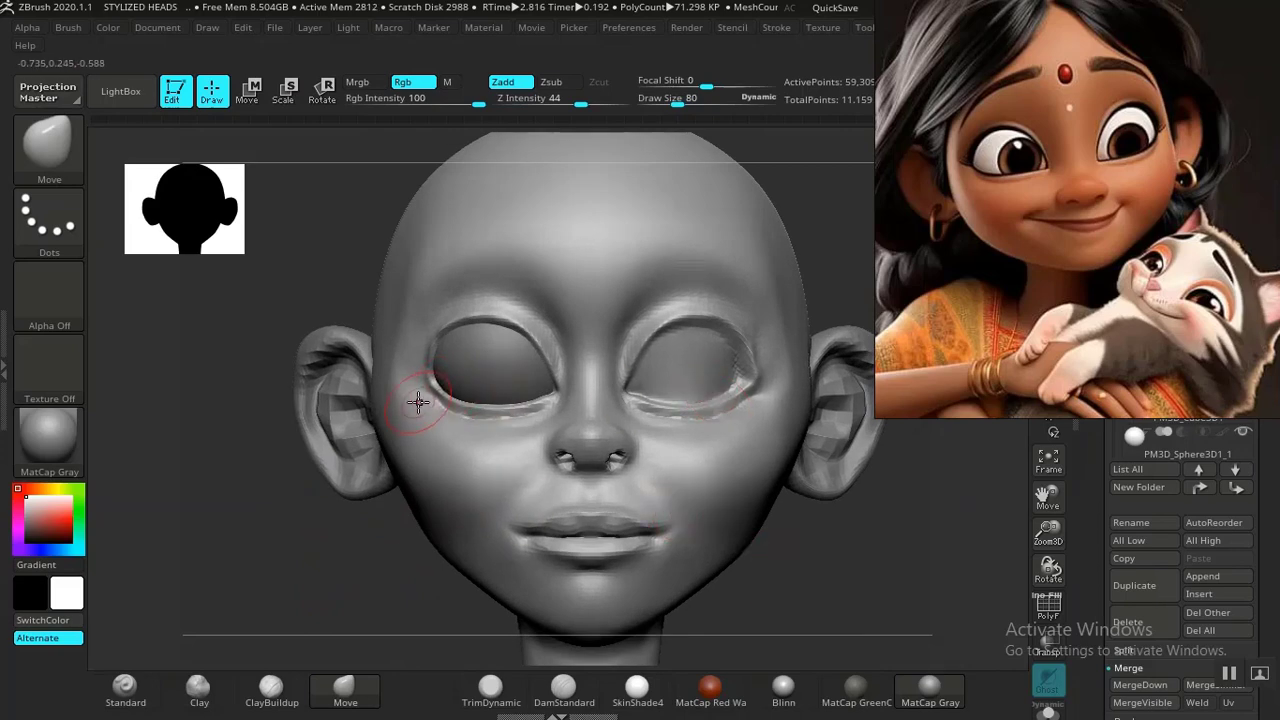
alt+drag(800, 583, 720, 548)
drag(789, 591, 783, 563)
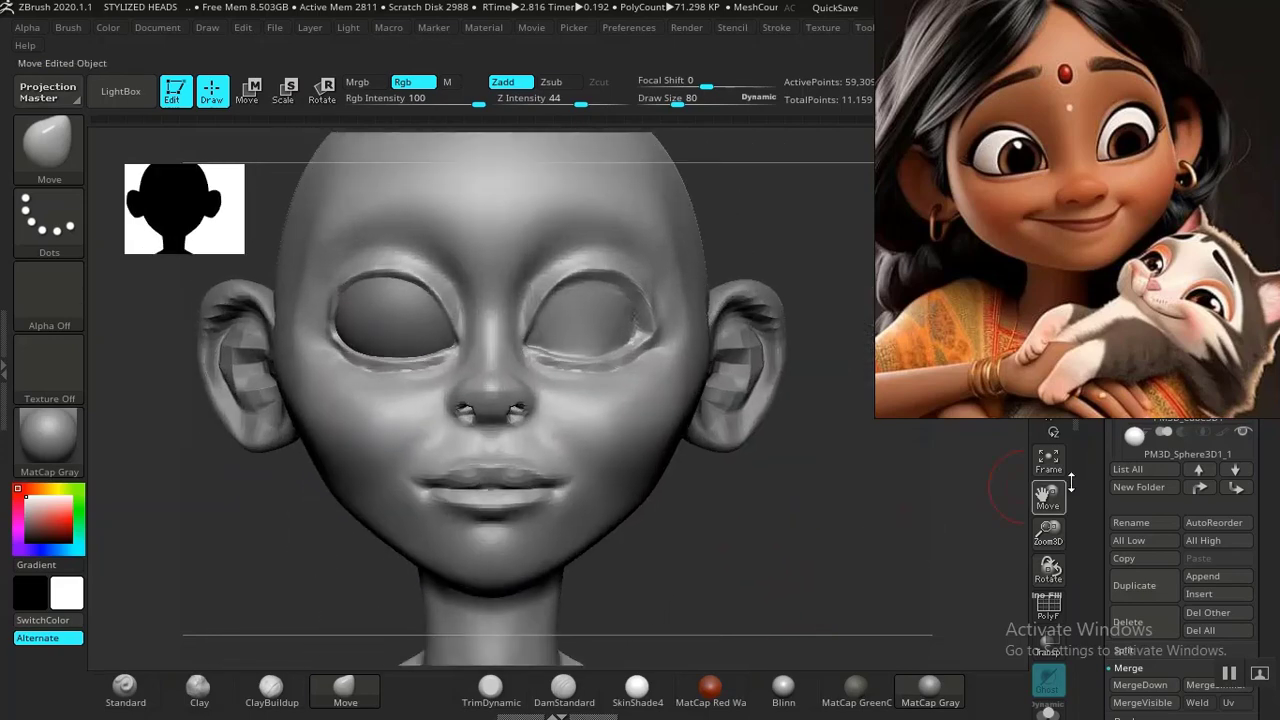
Step: Move the reference image off the subtool list and apply Mirror And Weld to the head
drag(1124, 372, 911, 277)
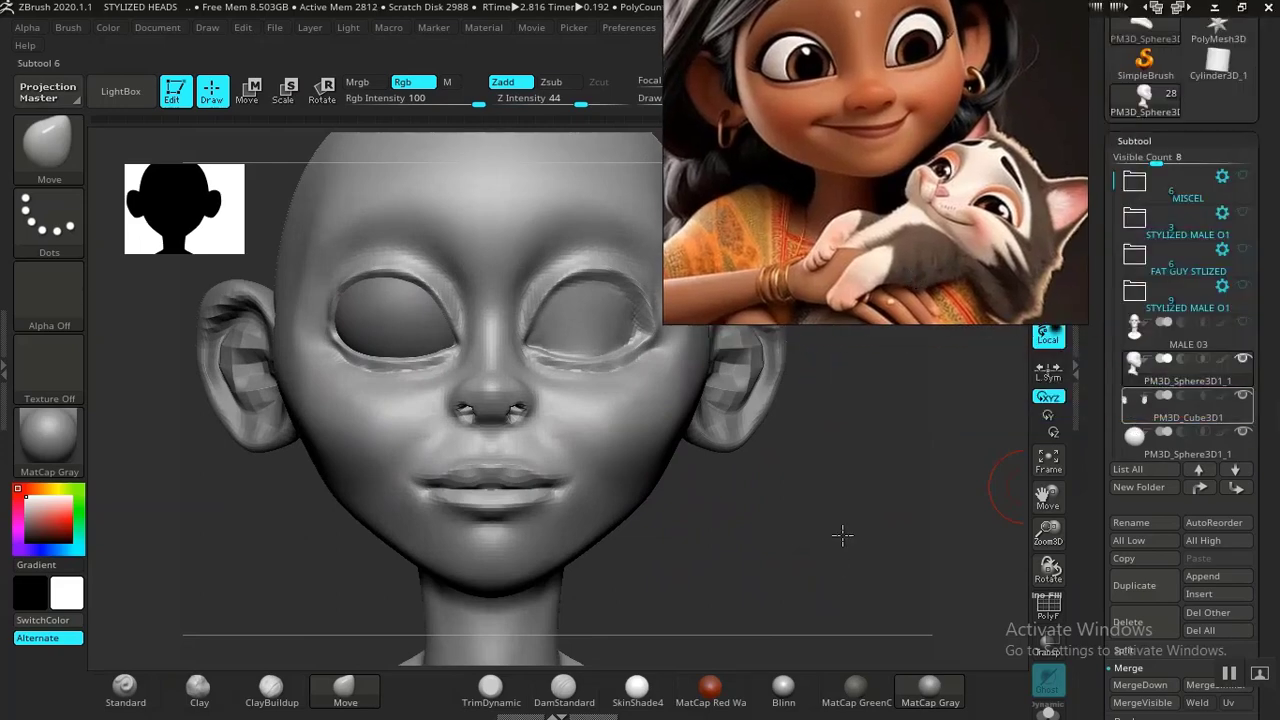
mouse_move(842, 535)
mouse_down()
mouse_move(874, 440)
mouse_move(850, 531)
mouse_move(905, 534)
mouse_up()
drag(1093, 590, 1139, 437)
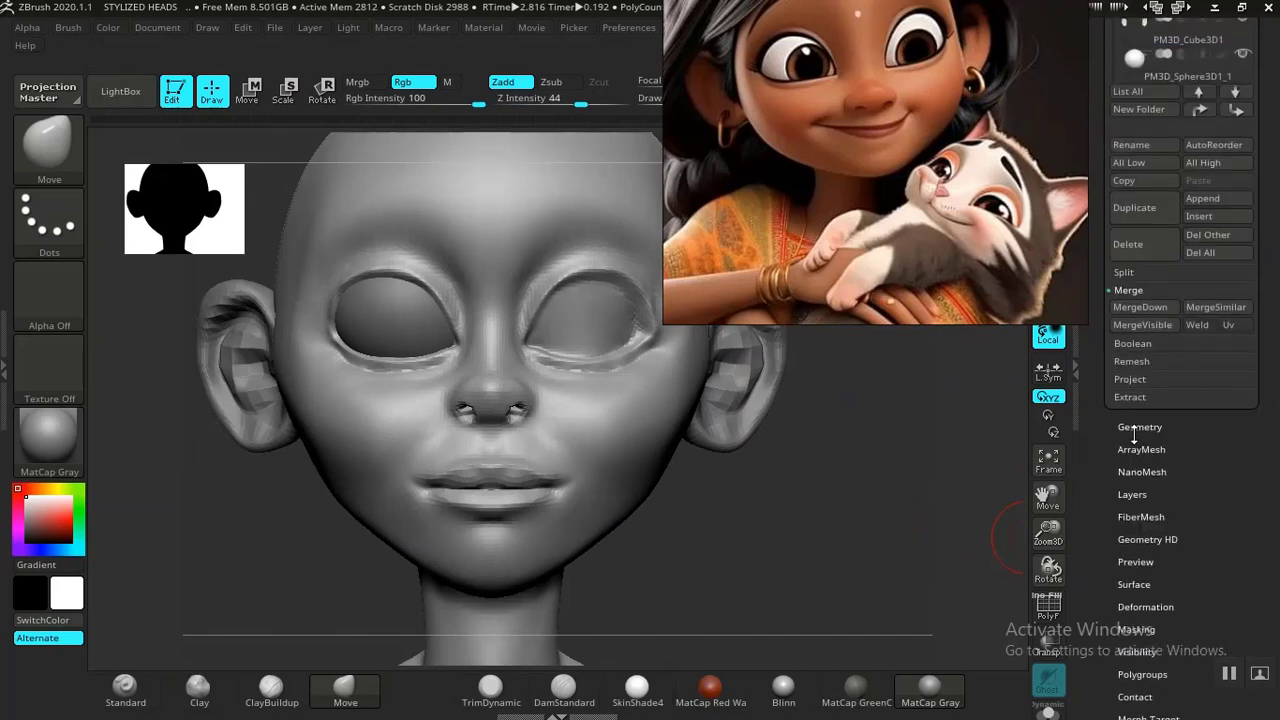
click(1142, 426)
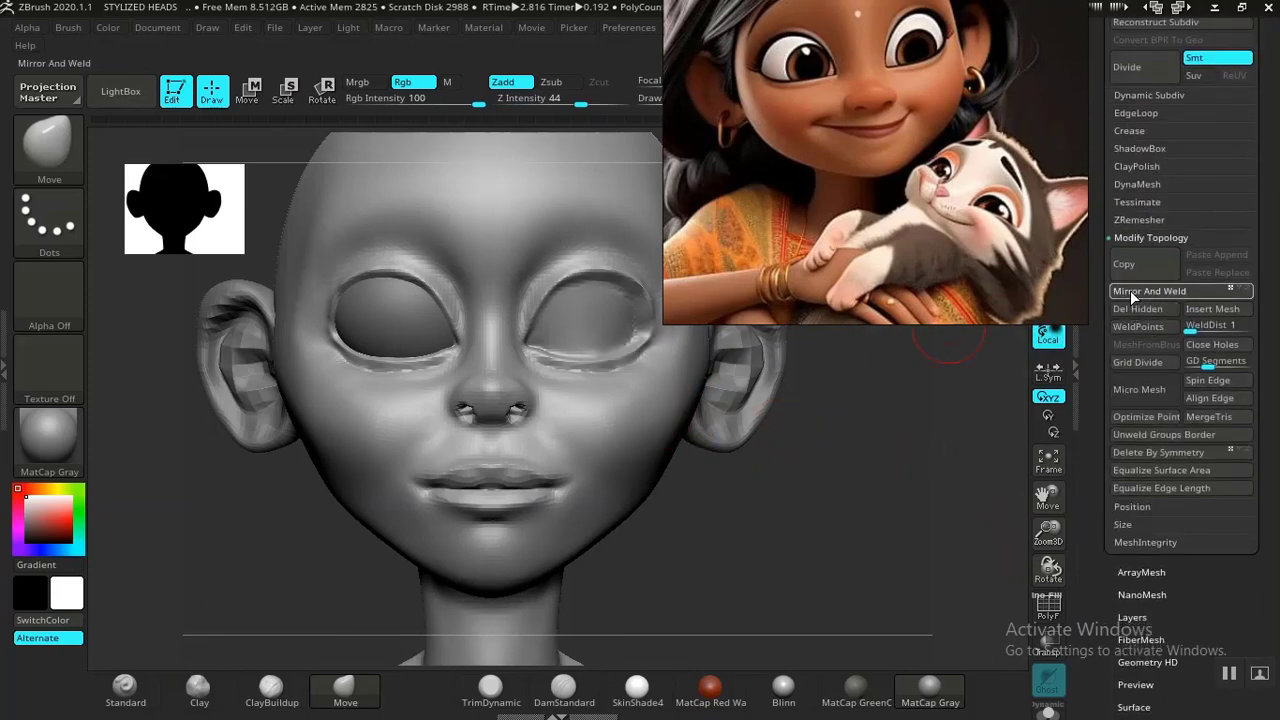
alt+drag(749, 508, 648, 435)
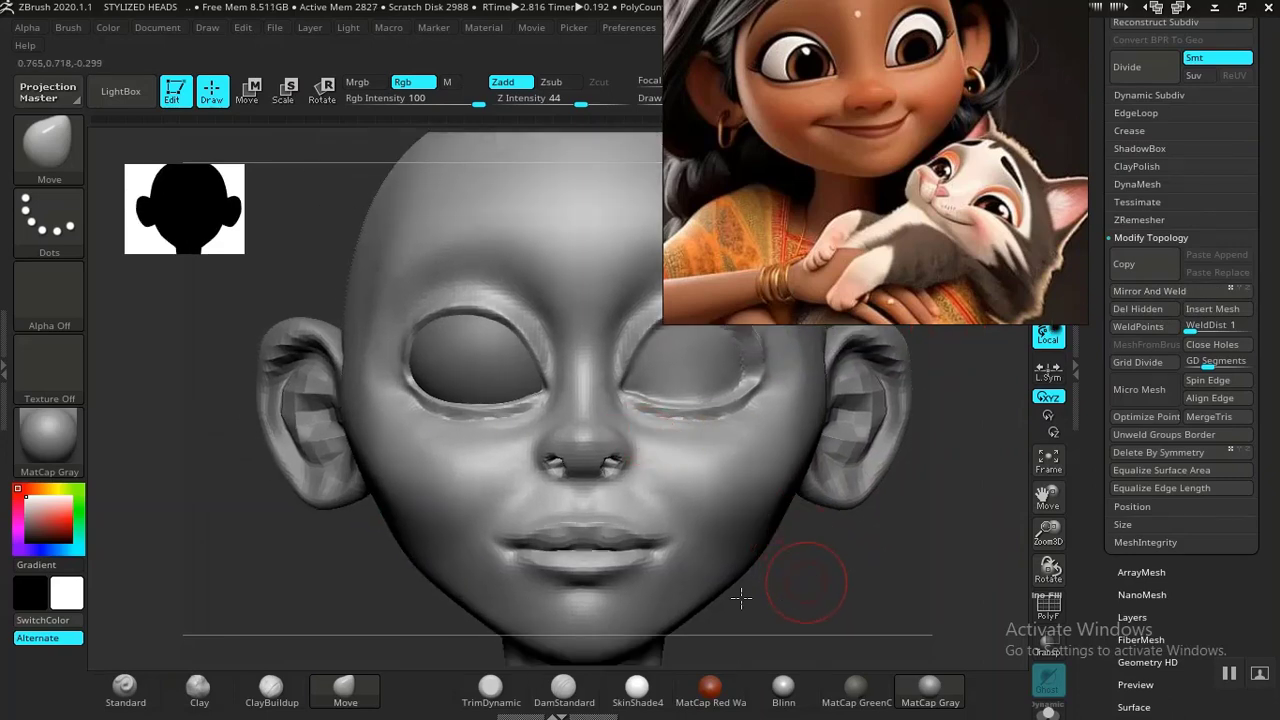
Step: Pull the right upper eyelid's edge into shape near the outer corner with the Move brush
drag(741, 597, 735, 661)
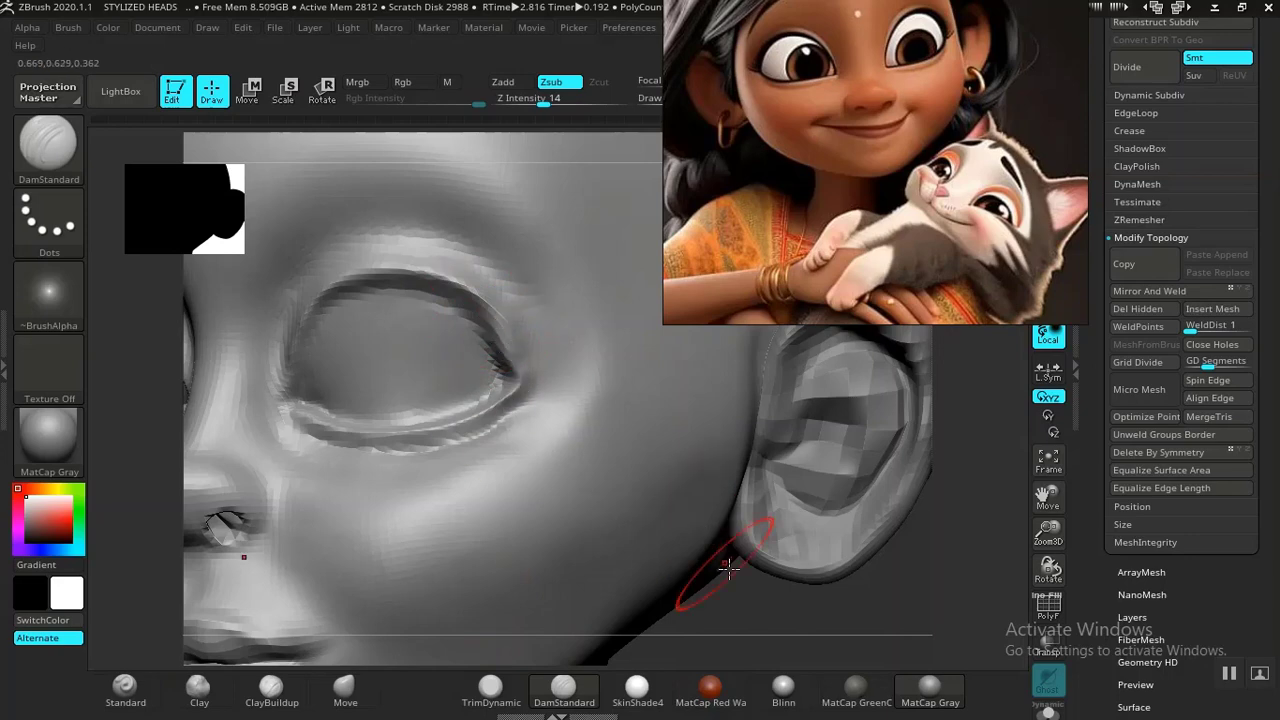
key(f)
mouse_move(700, 563)
shift+mouse_down()
mouse_move(713, 543)
mouse_move(768, 553)
mouse_move(731, 586)
mouse_move(731, 620)
mouse_move(677, 609)
shift+mouse_up()
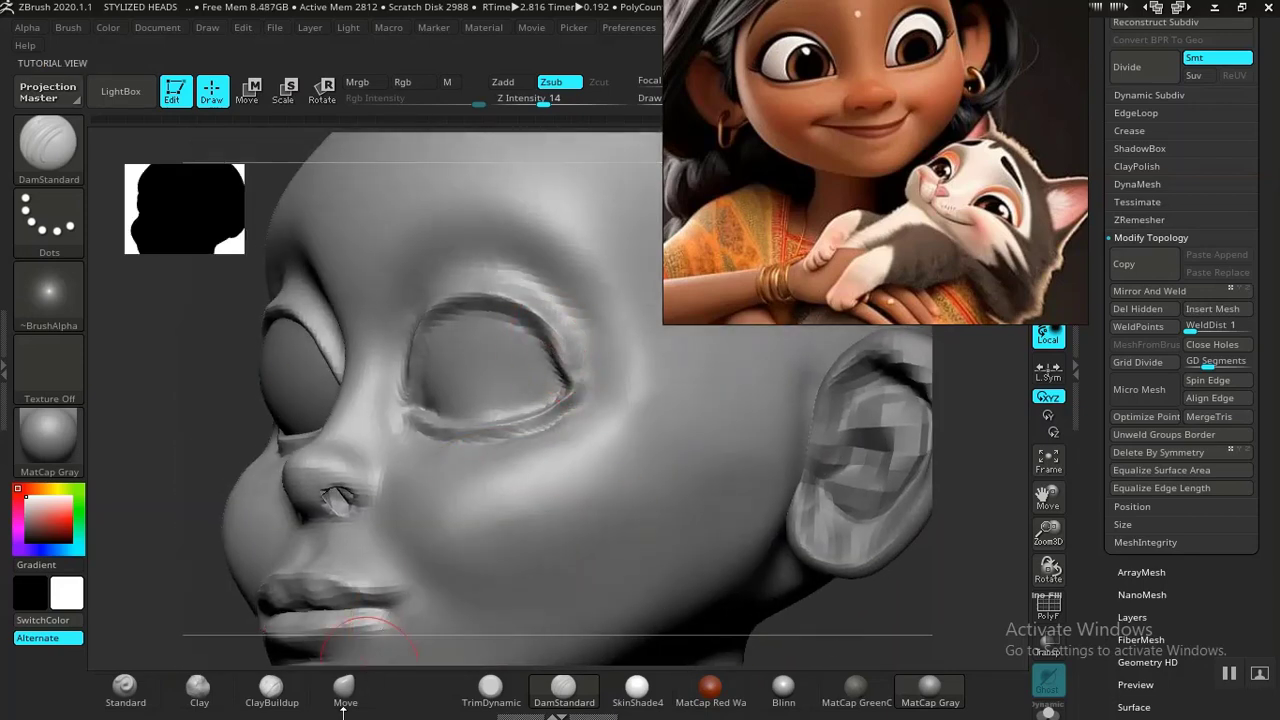
click(345, 688)
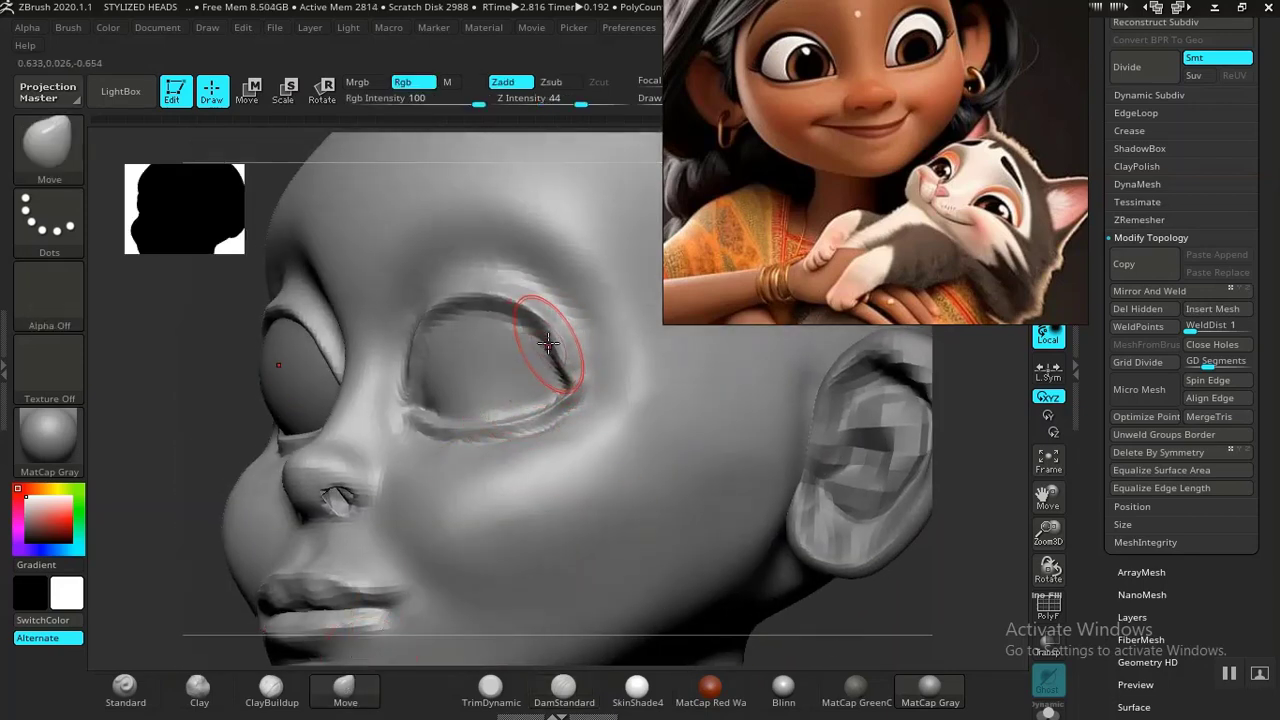
drag(561, 338, 569, 375)
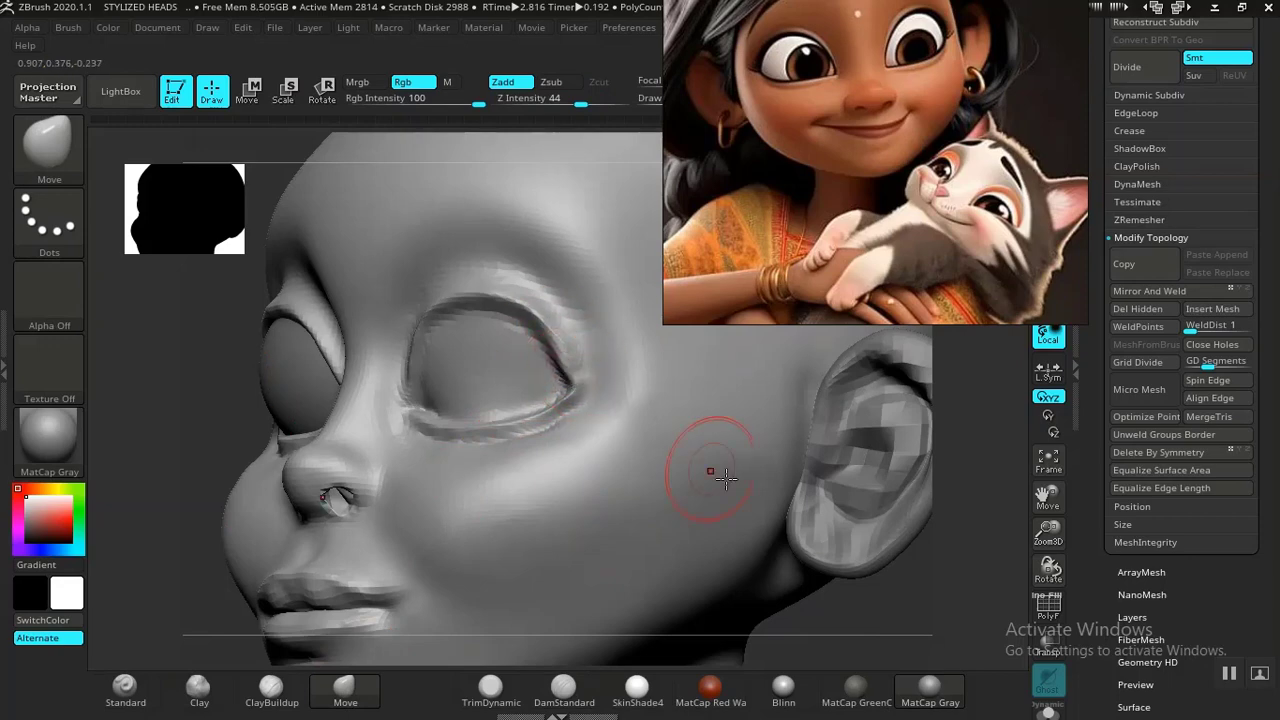
Step: Raise the lower eyelid's edge from its middle to the inner corner with the Move brush so it hugs the eyeball
key(f)
drag(789, 574, 840, 577)
drag(749, 537, 760, 517)
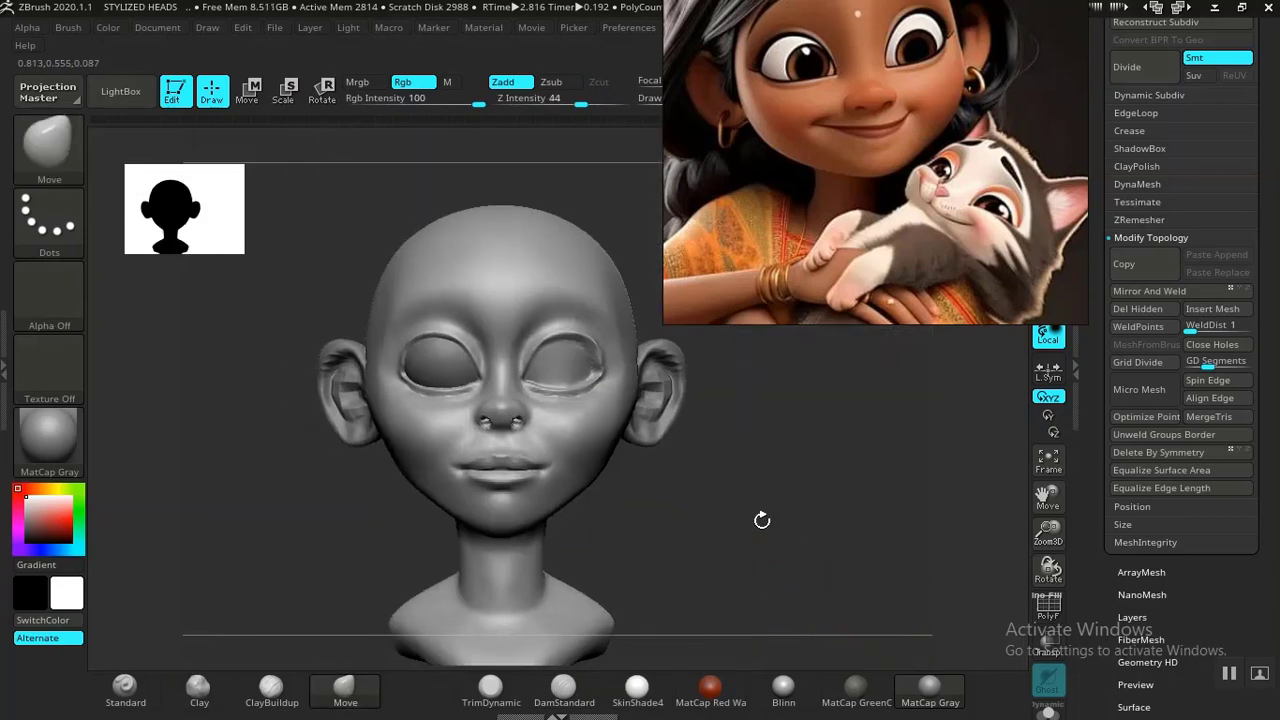
ctrl+right_drag(760, 517, 811, 584)
drag(811, 584, 866, 556)
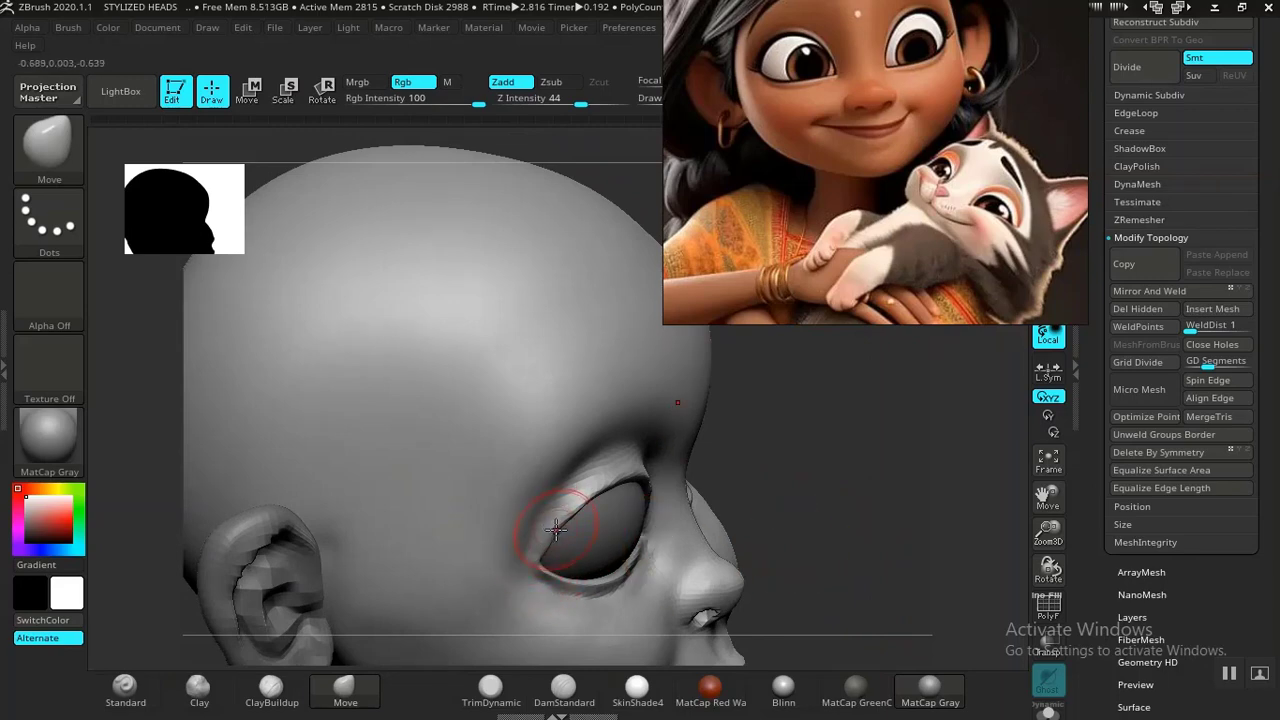
alt+drag(832, 525, 760, 460)
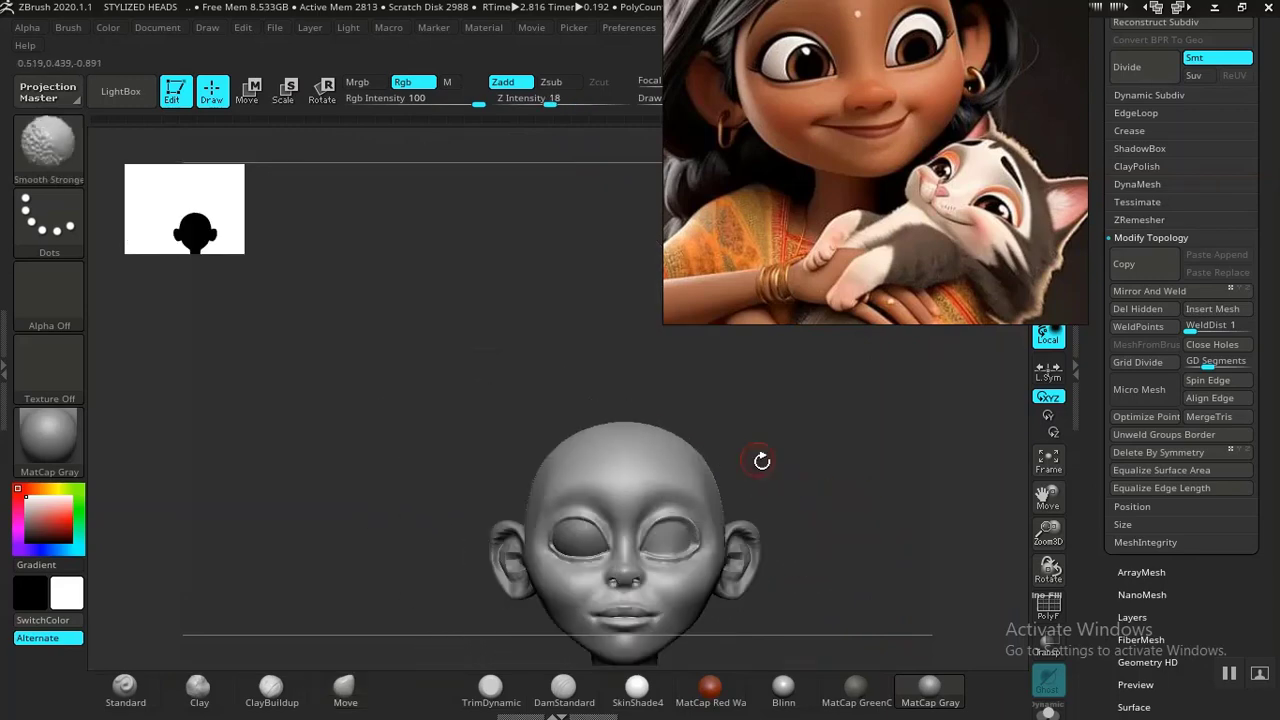
alt+drag(849, 548, 734, 403)
alt+drag(732, 485, 773, 555)
alt+drag(331, 590, 274, 629)
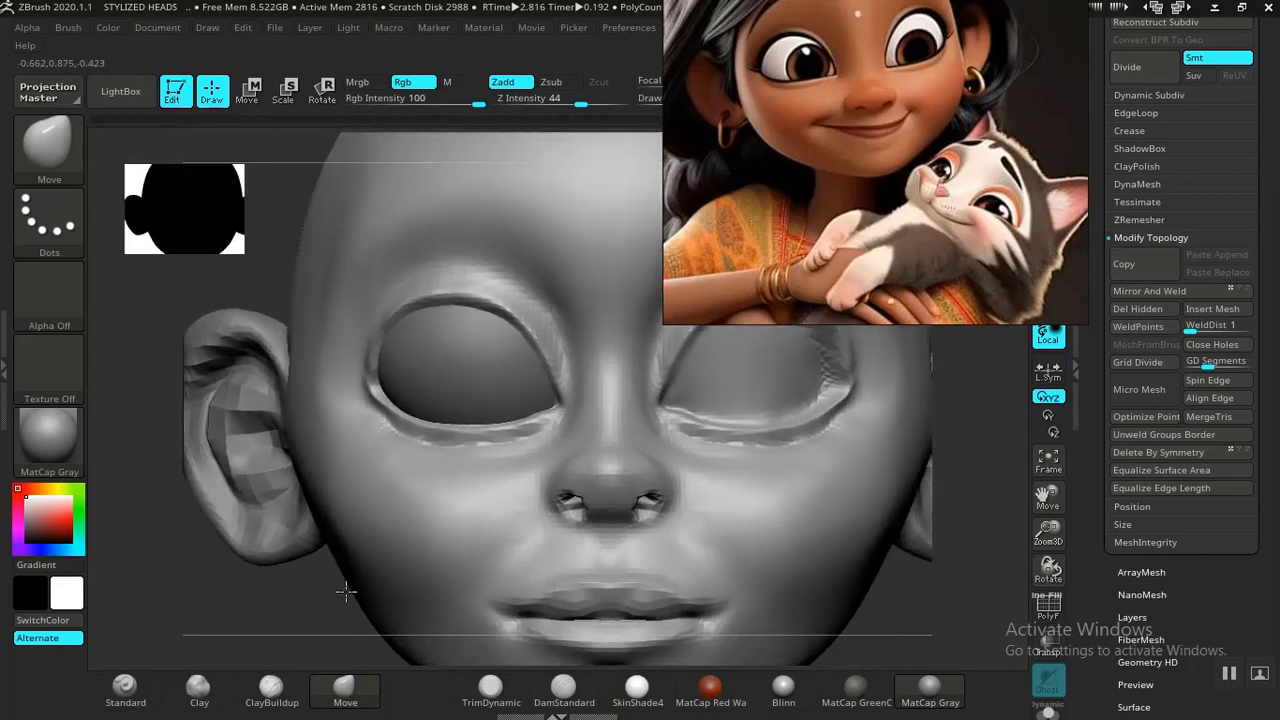
alt+drag(345, 592, 340, 612)
drag(543, 438, 544, 423)
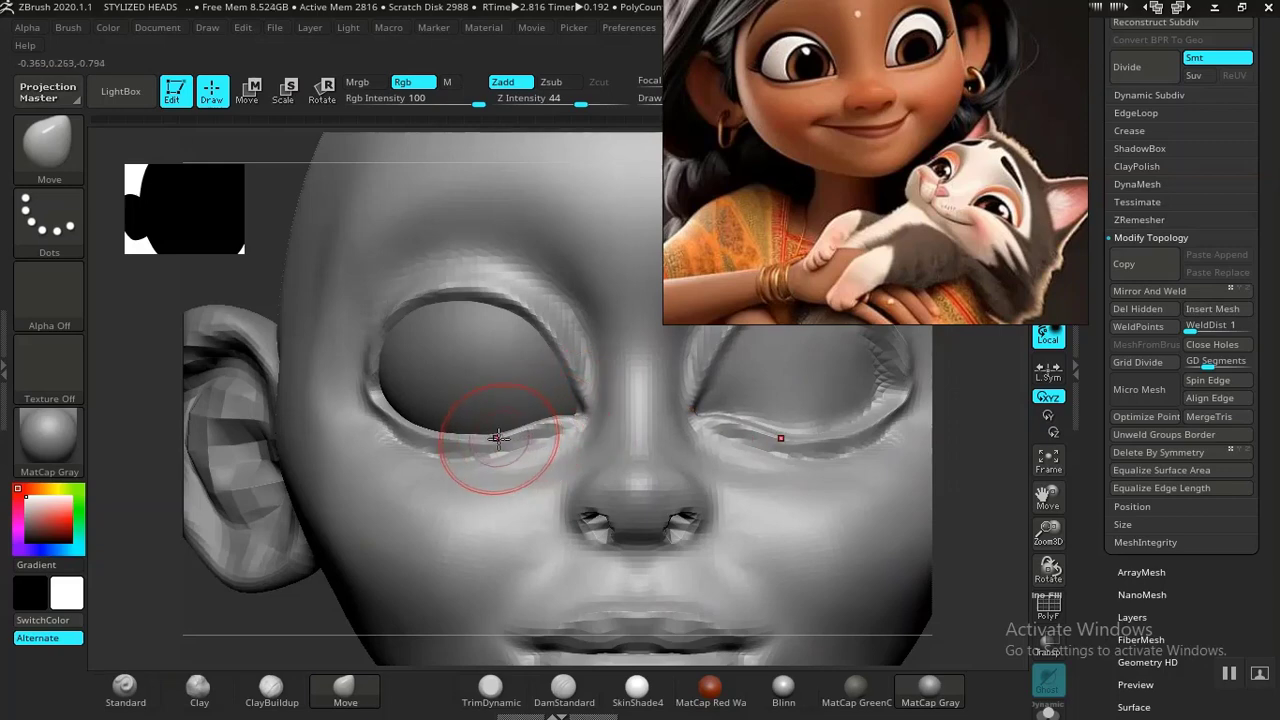
drag(498, 438, 497, 433)
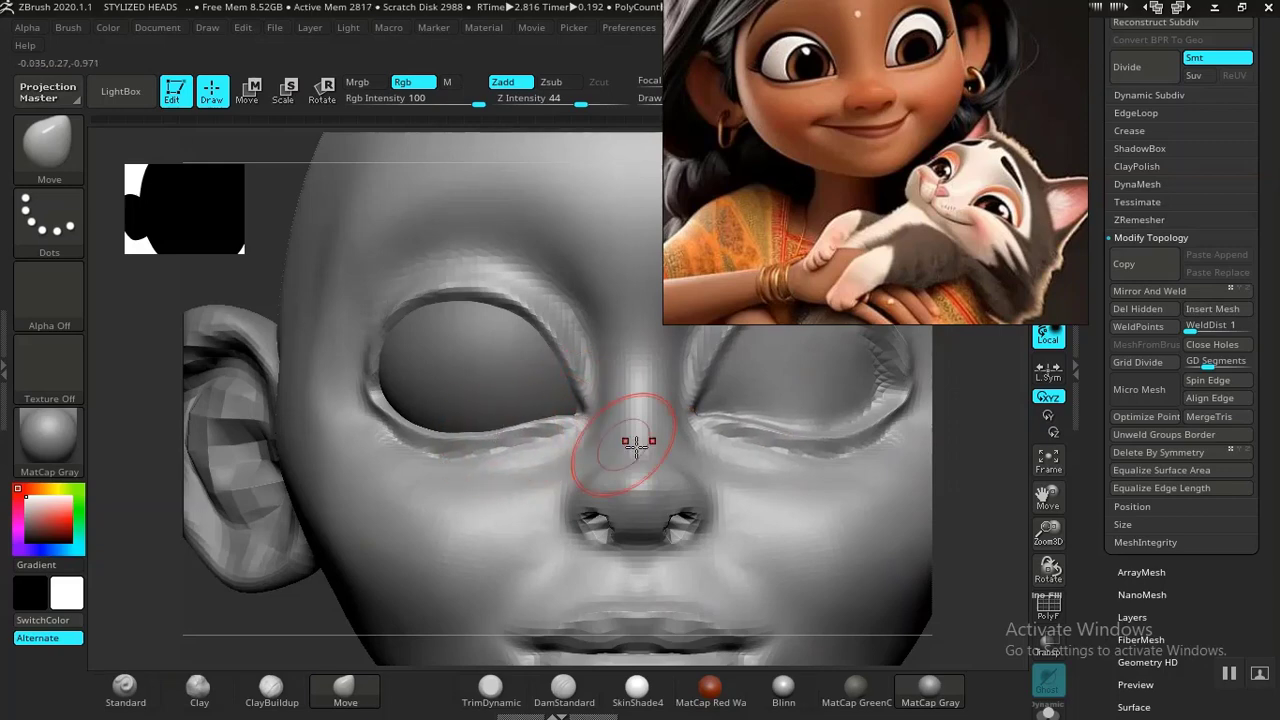
Step: Make the ears the active subtool and move the reference image so it no longer covers the right eye
key(f)
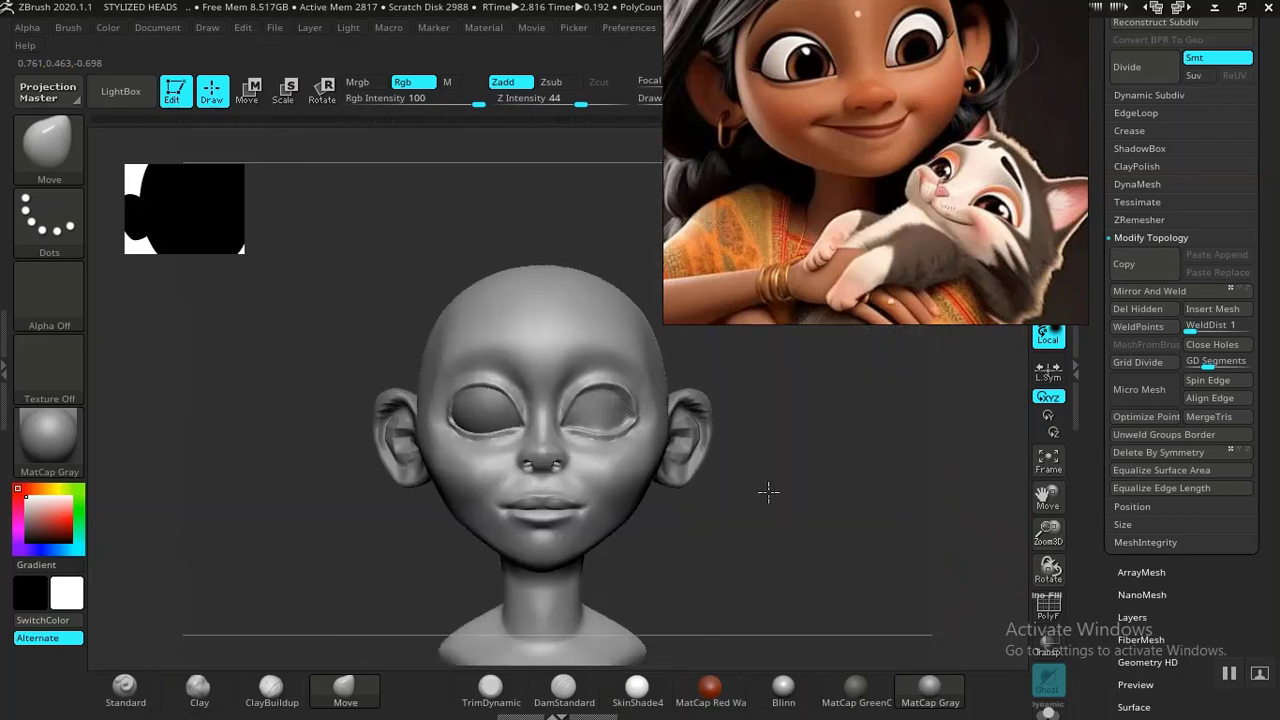
alt+drag(768, 492, 800, 563)
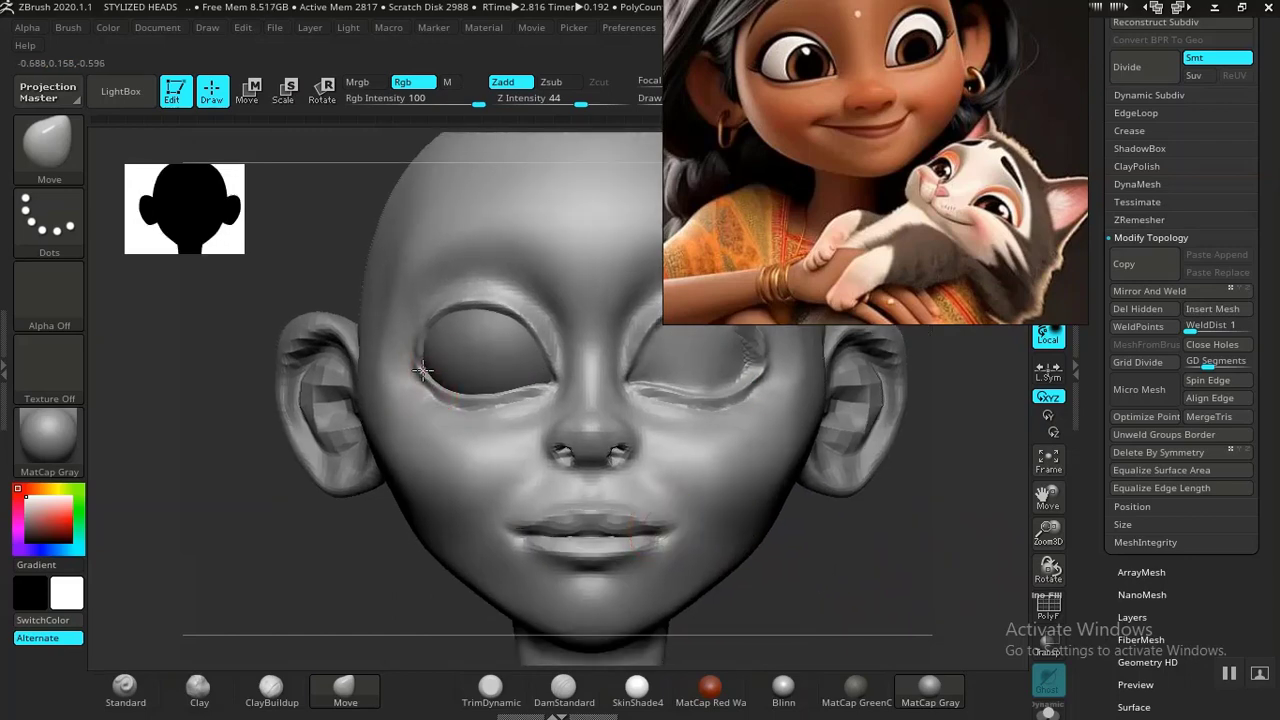
mouse_move(811, 580)
alt+mouse_down()
mouse_move(783, 537)
mouse_move(806, 580)
mouse_move(710, 526)
mouse_move(666, 477)
mouse_move(700, 565)
alt+mouse_up()
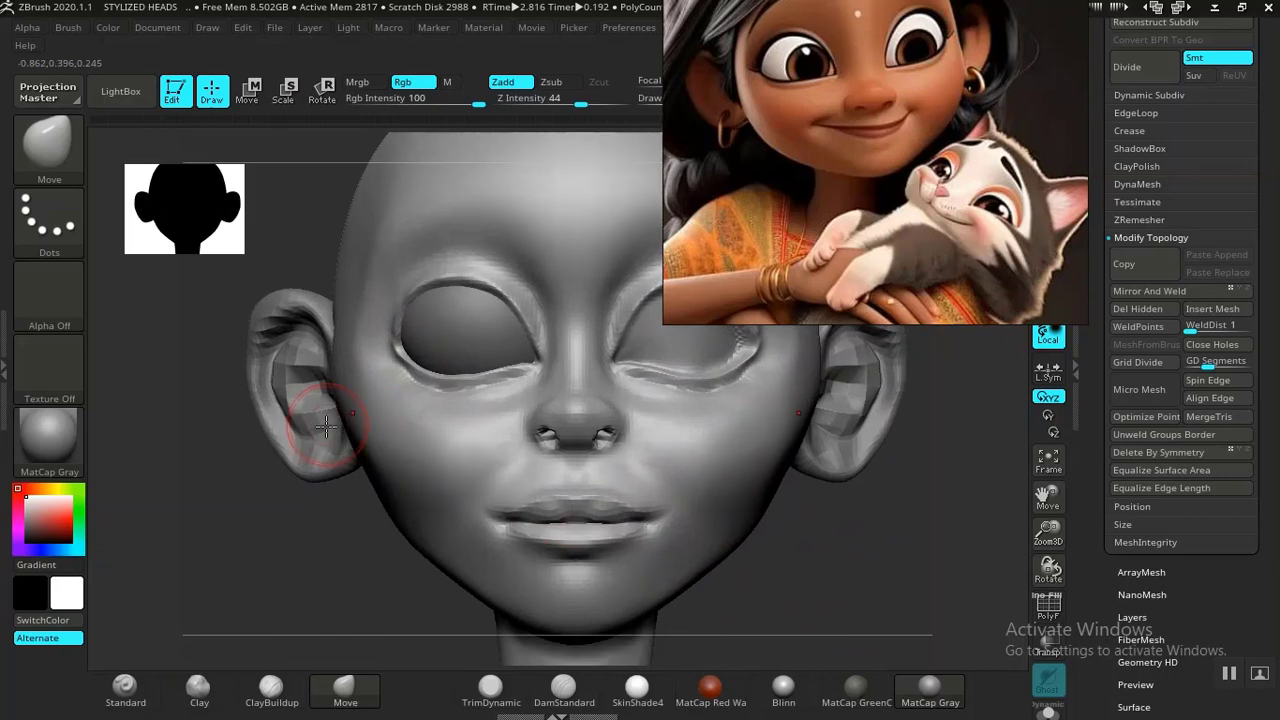
alt+click(308, 432)
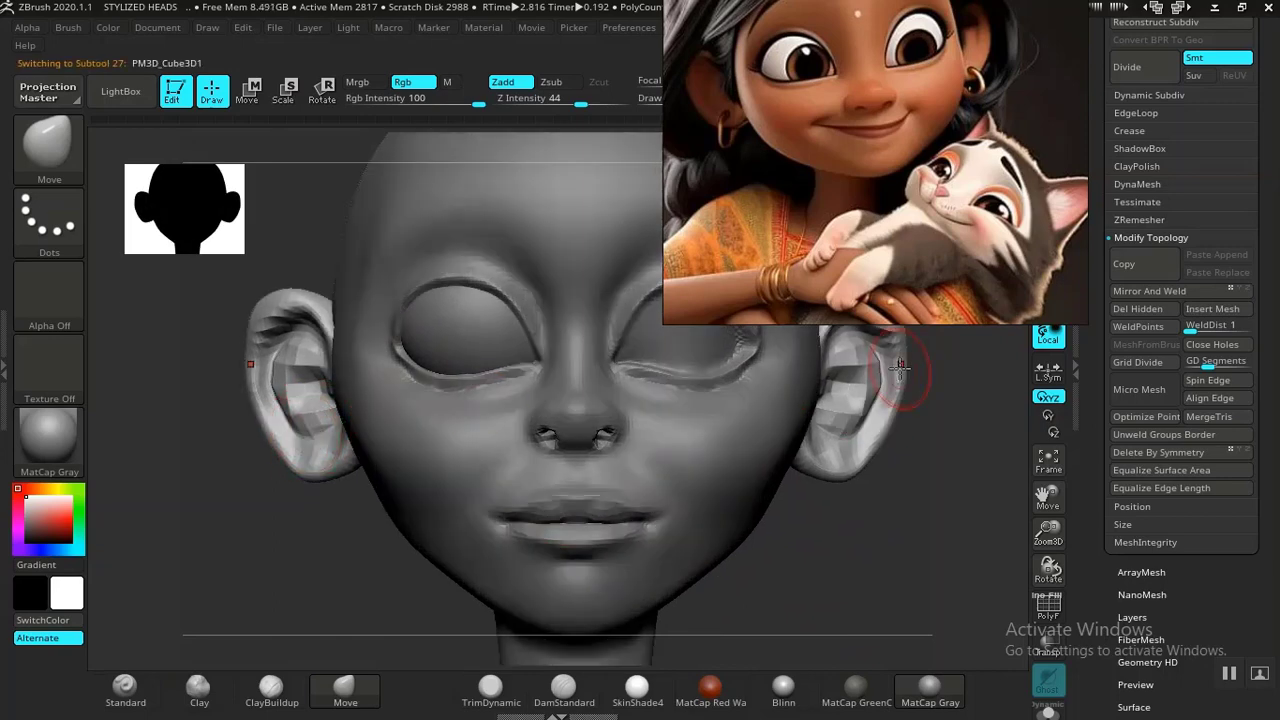
alt+click(476, 325)
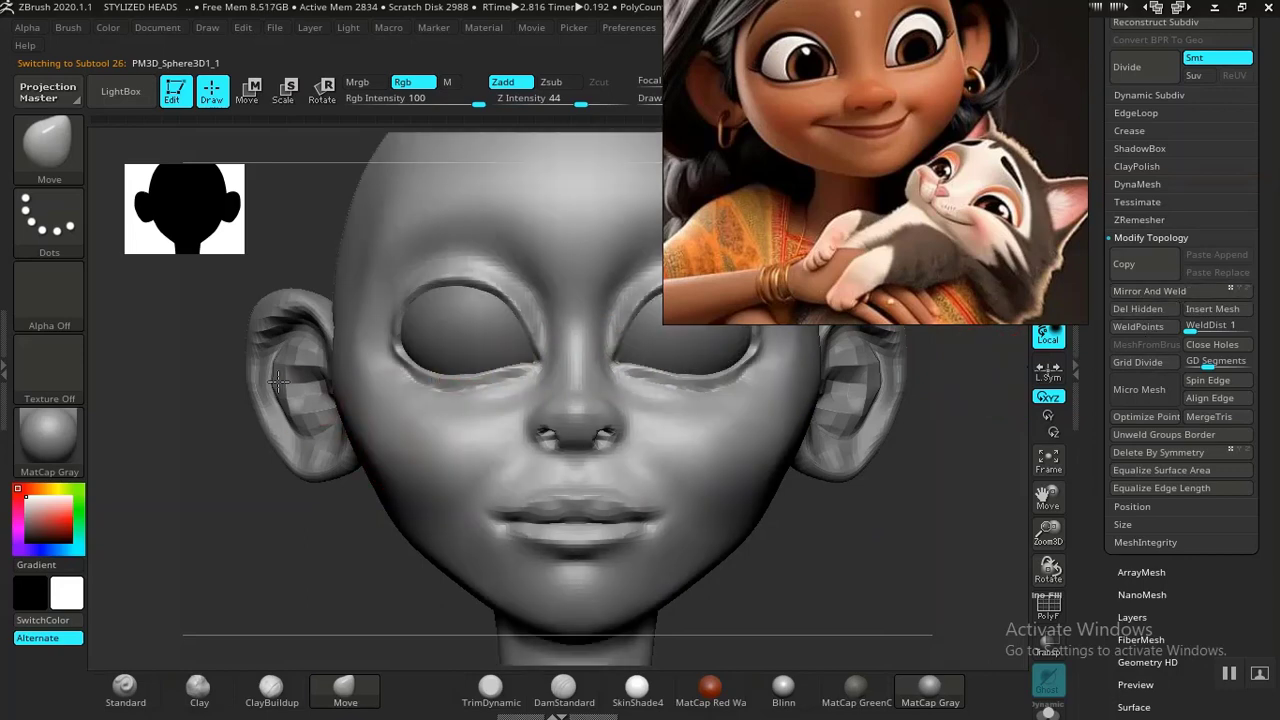
alt+click(290, 424)
drag(1055, 157, 422, 300)
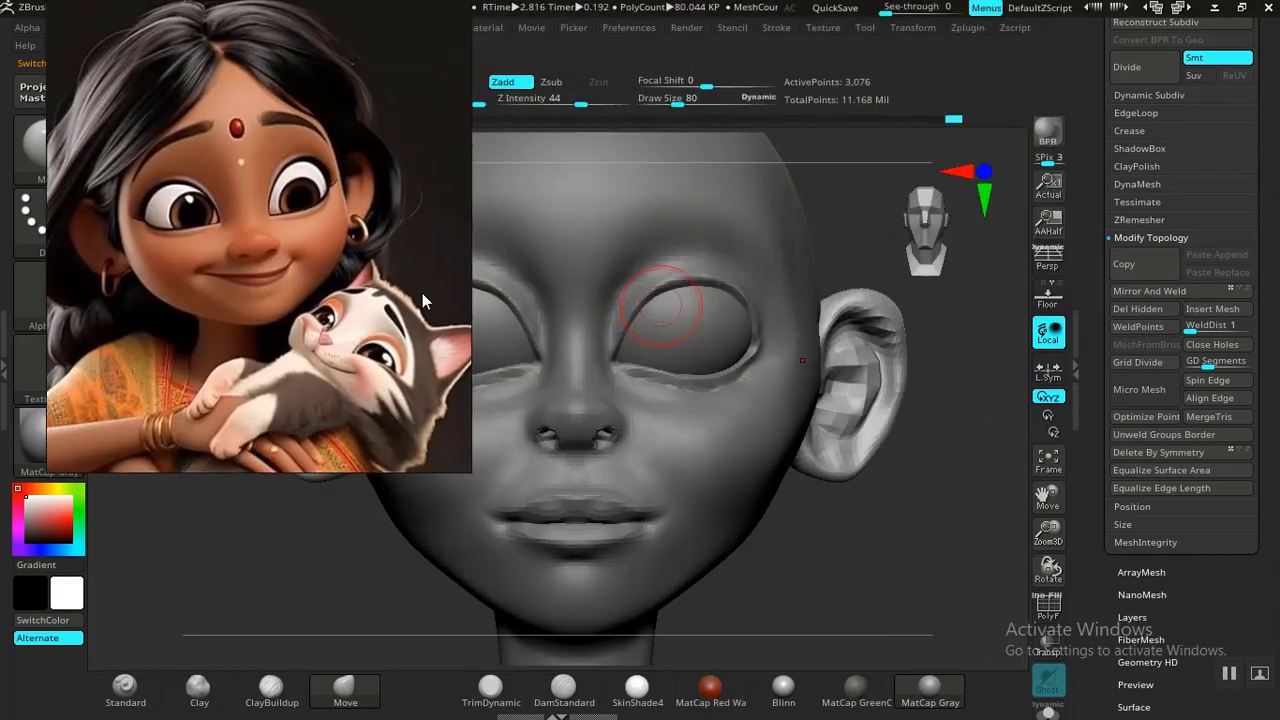
Step: Reorder the ears subtool directly above the head and merge it down into the head
scroll(1150, 160, up, 5)
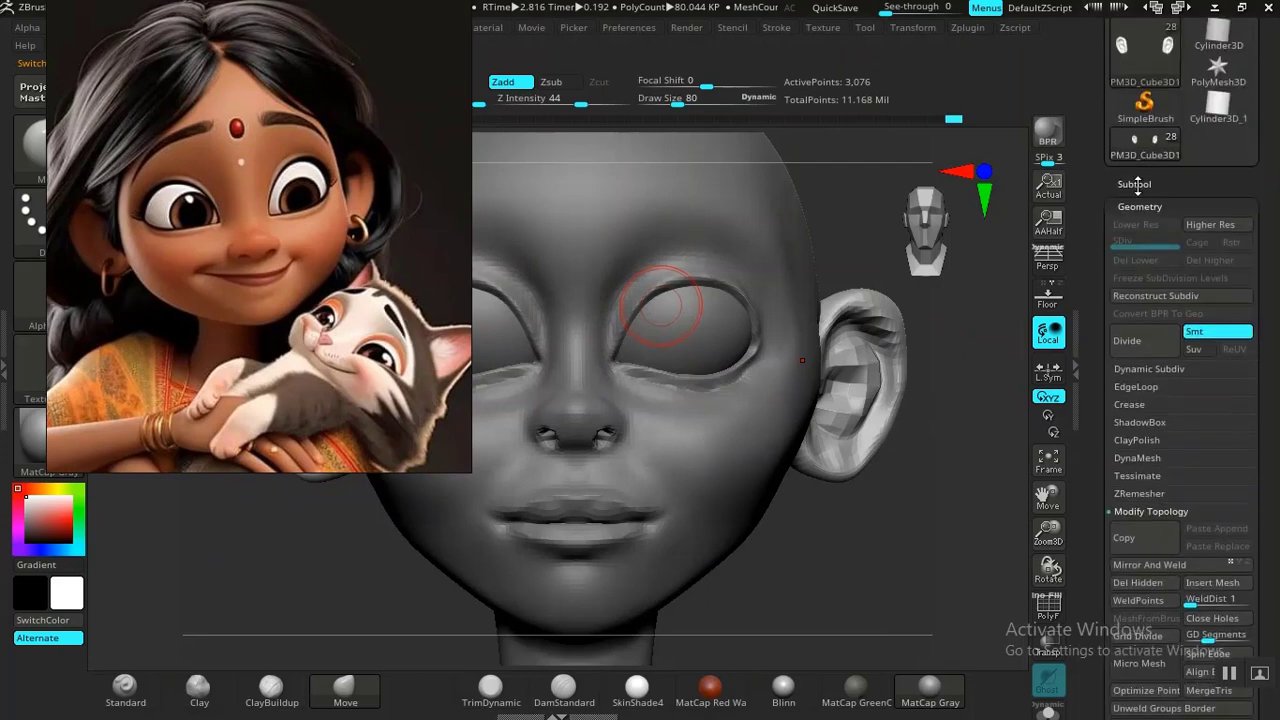
click(1134, 184)
scroll(1160, 400, down, 2)
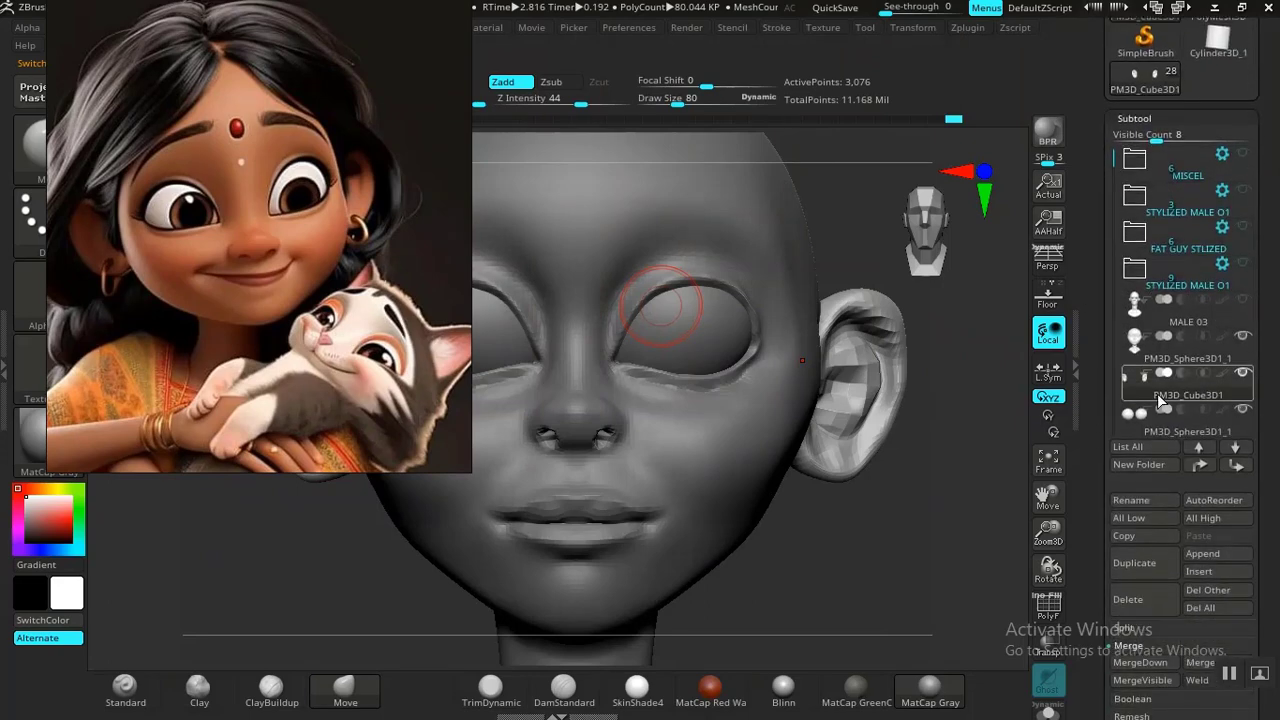
mouse_move(1160, 400)
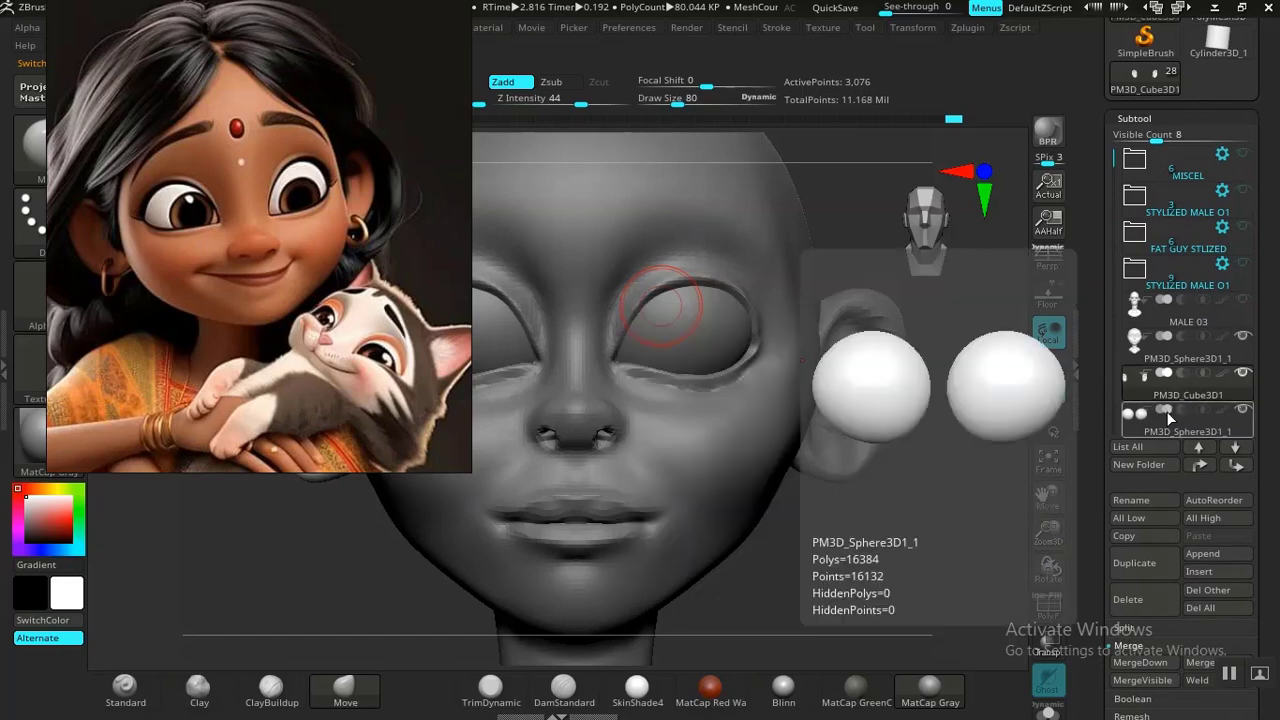
drag(1177, 392, 1183, 362)
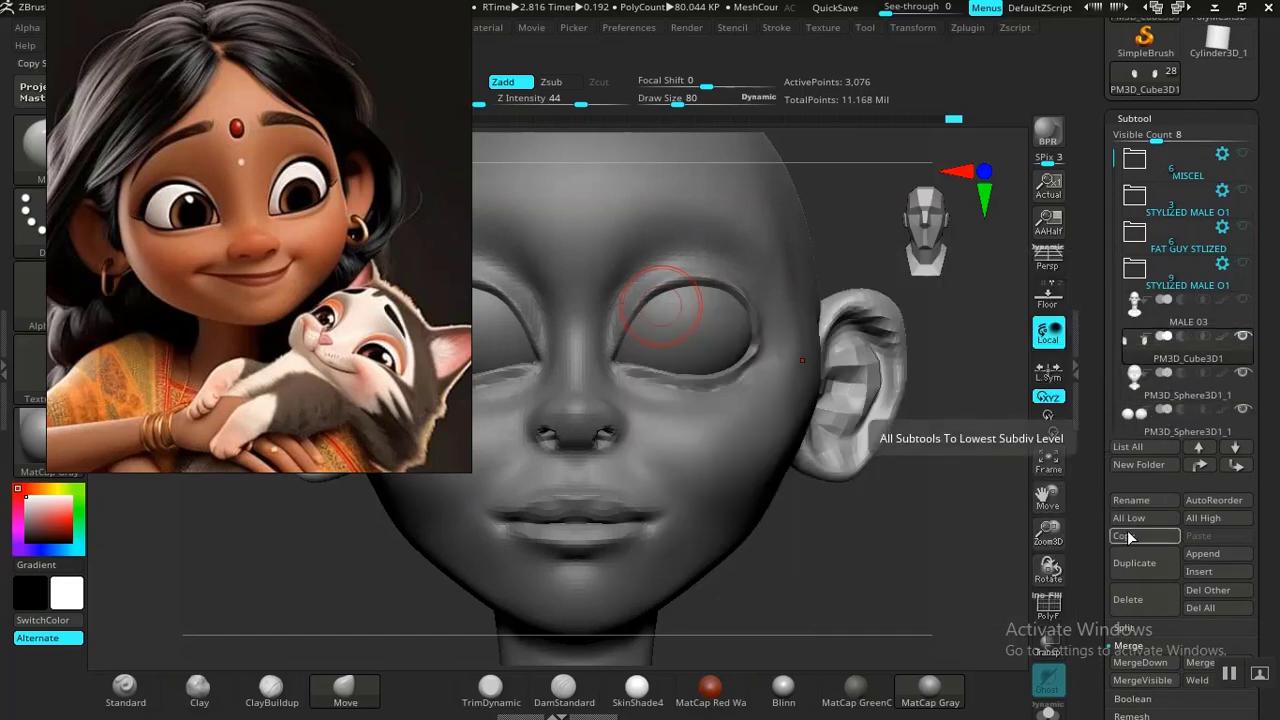
drag(1097, 573, 1108, 489)
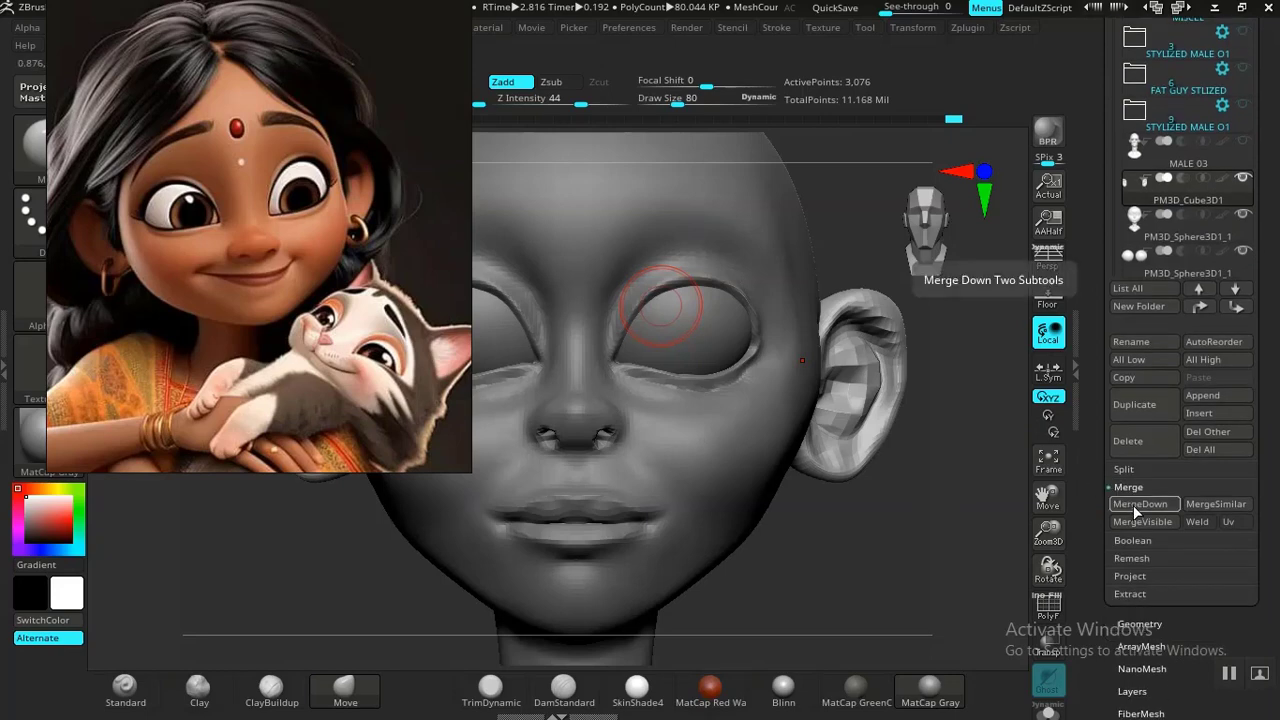
click(1133, 506)
click(972, 548)
mouse_move(837, 553)
mouse_down()
mouse_move(791, 480)
mouse_move(857, 434)
mouse_move(920, 451)
mouse_up()
Step: Apply DynaMesh at resolution 128 to fuse the merged ears and head
scroll(864, 476, up, 2)
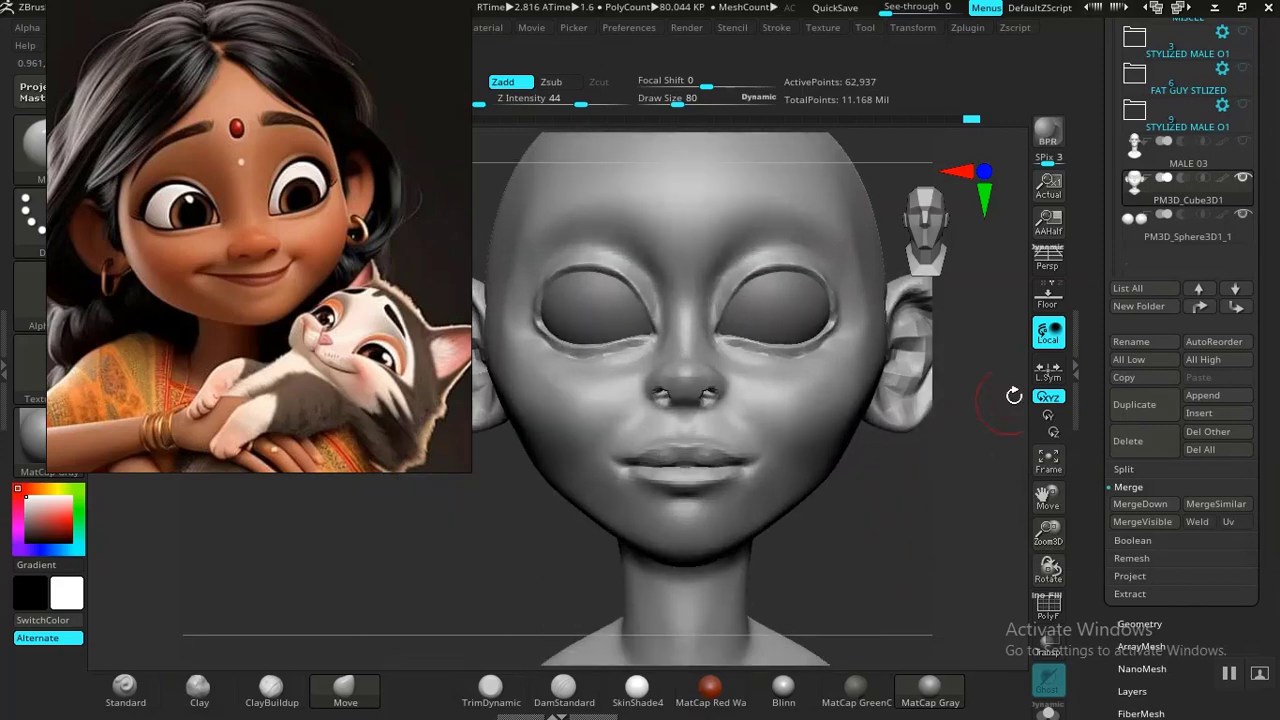
scroll(1088, 286, up, 5)
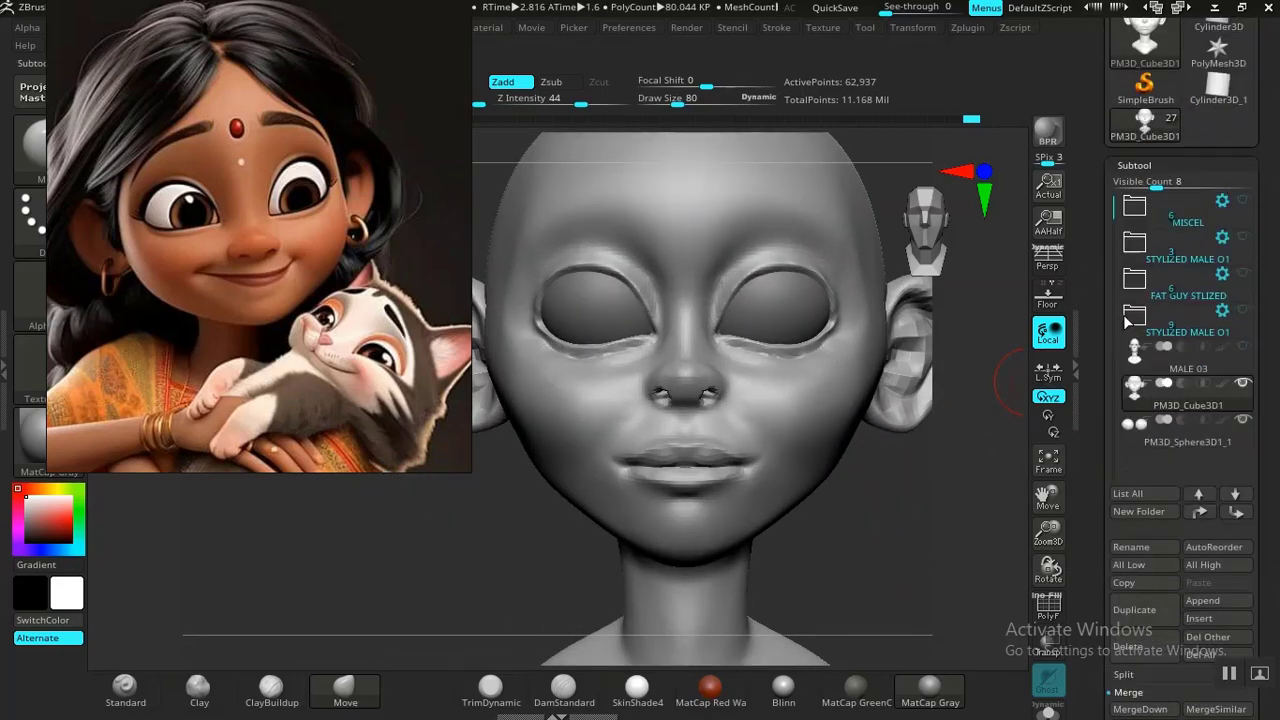
click(1135, 166)
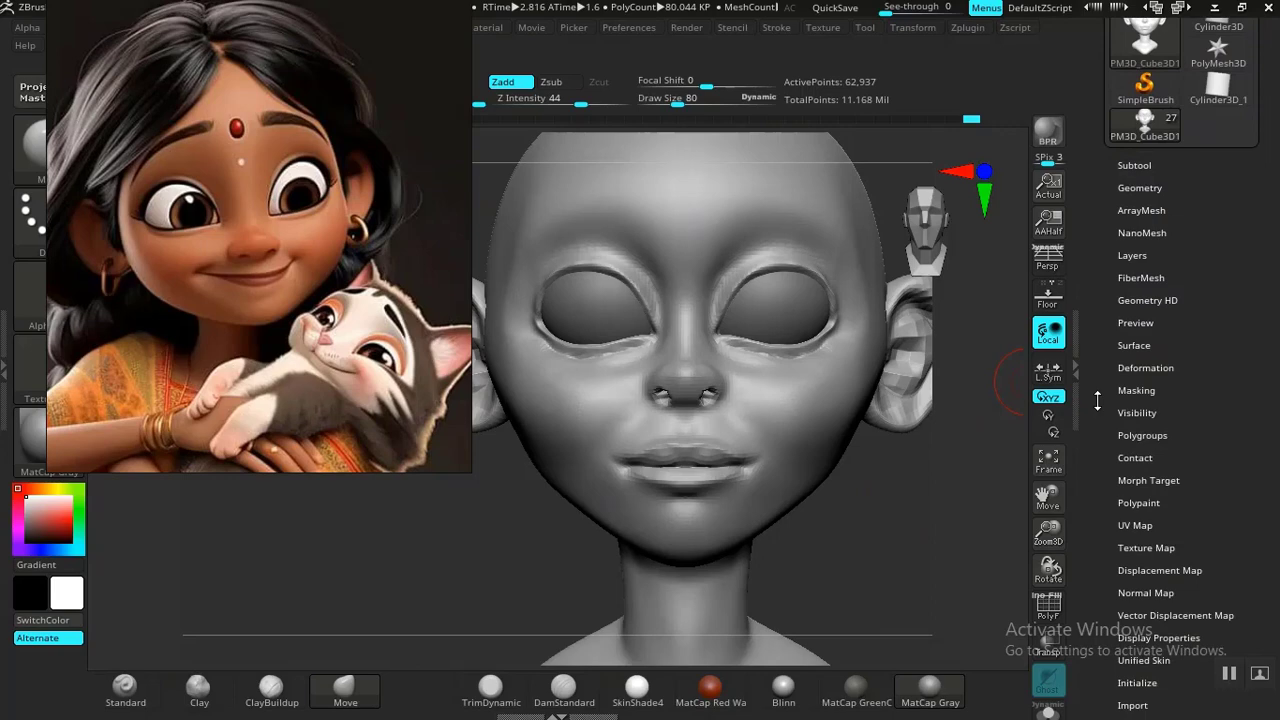
click(1138, 188)
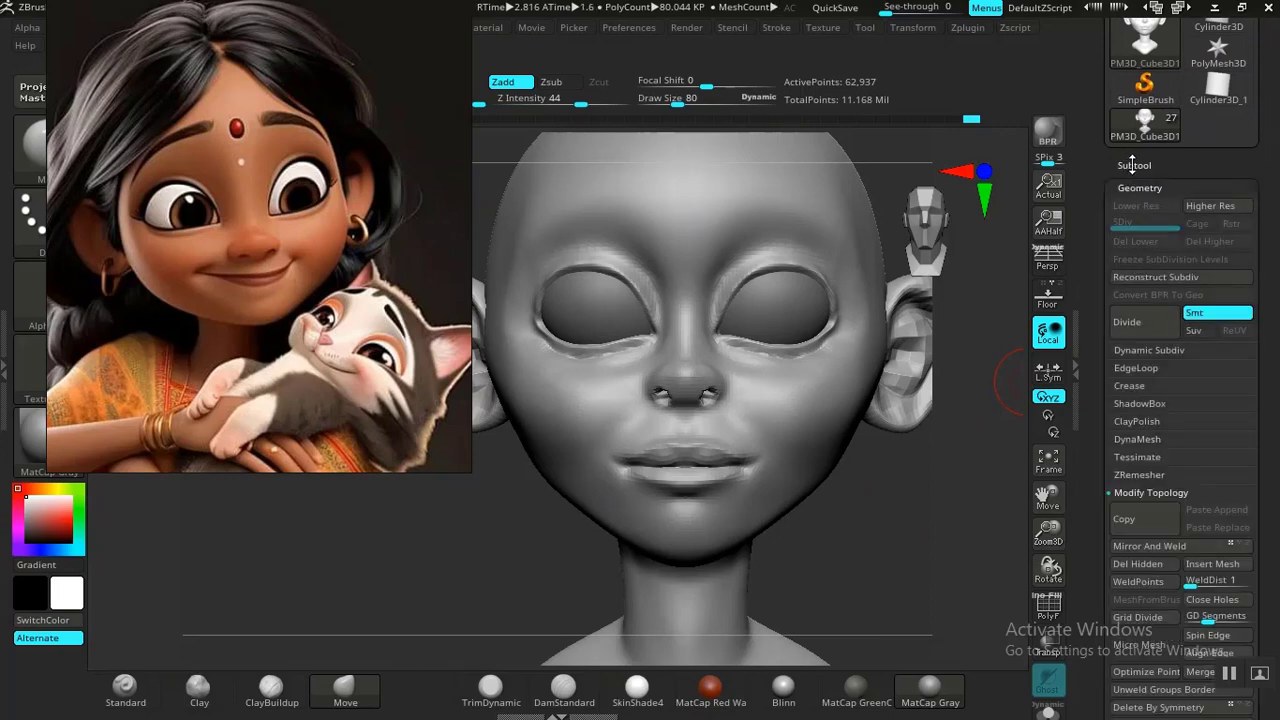
click(1133, 165)
click(1133, 164)
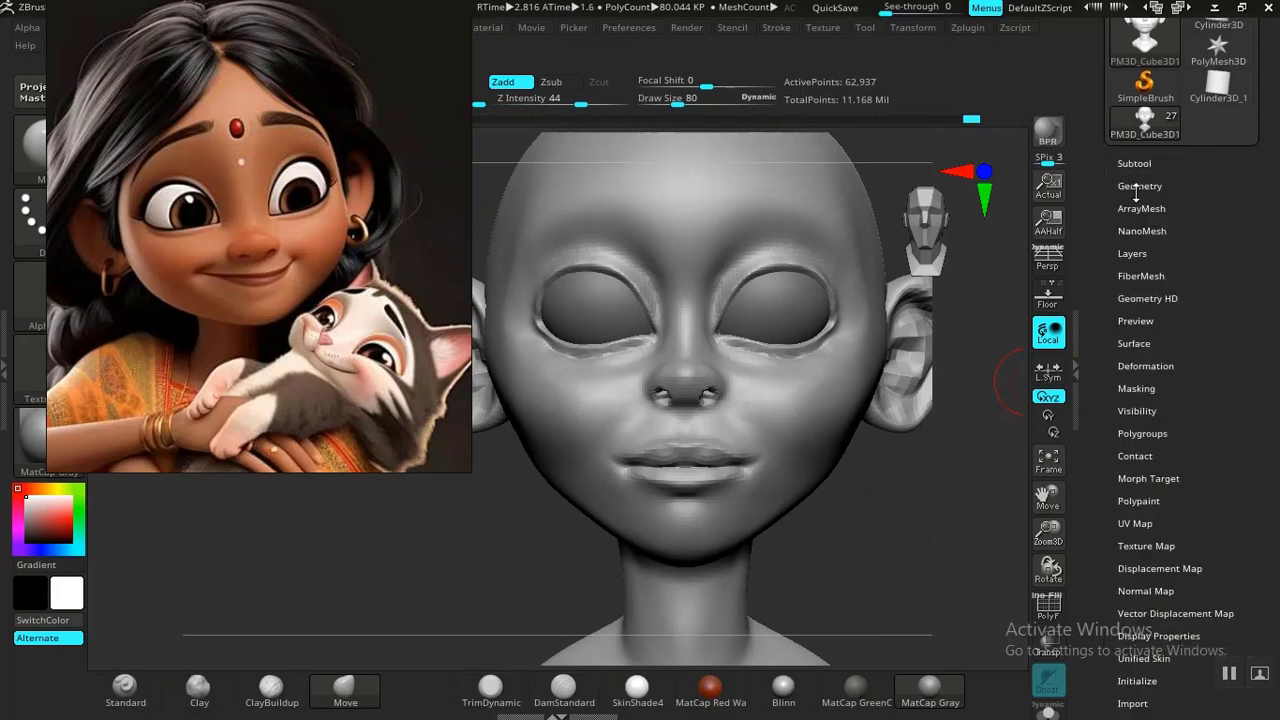
click(1138, 187)
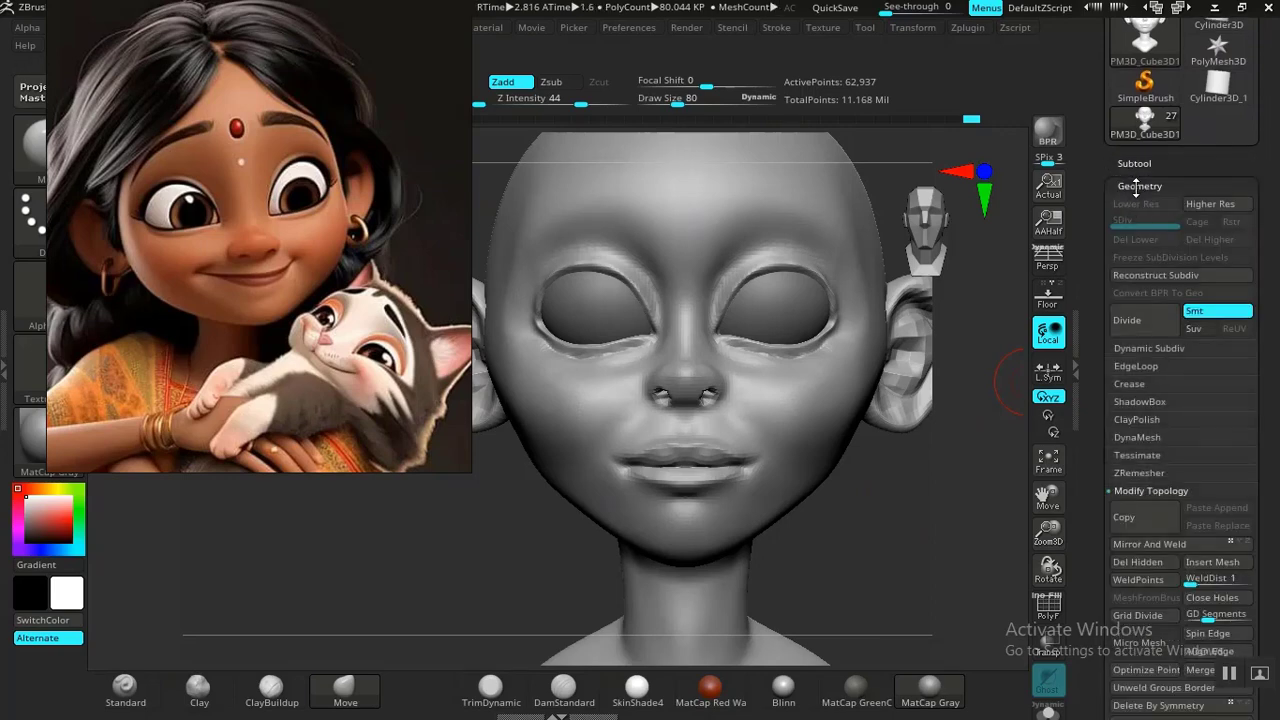
click(1133, 437)
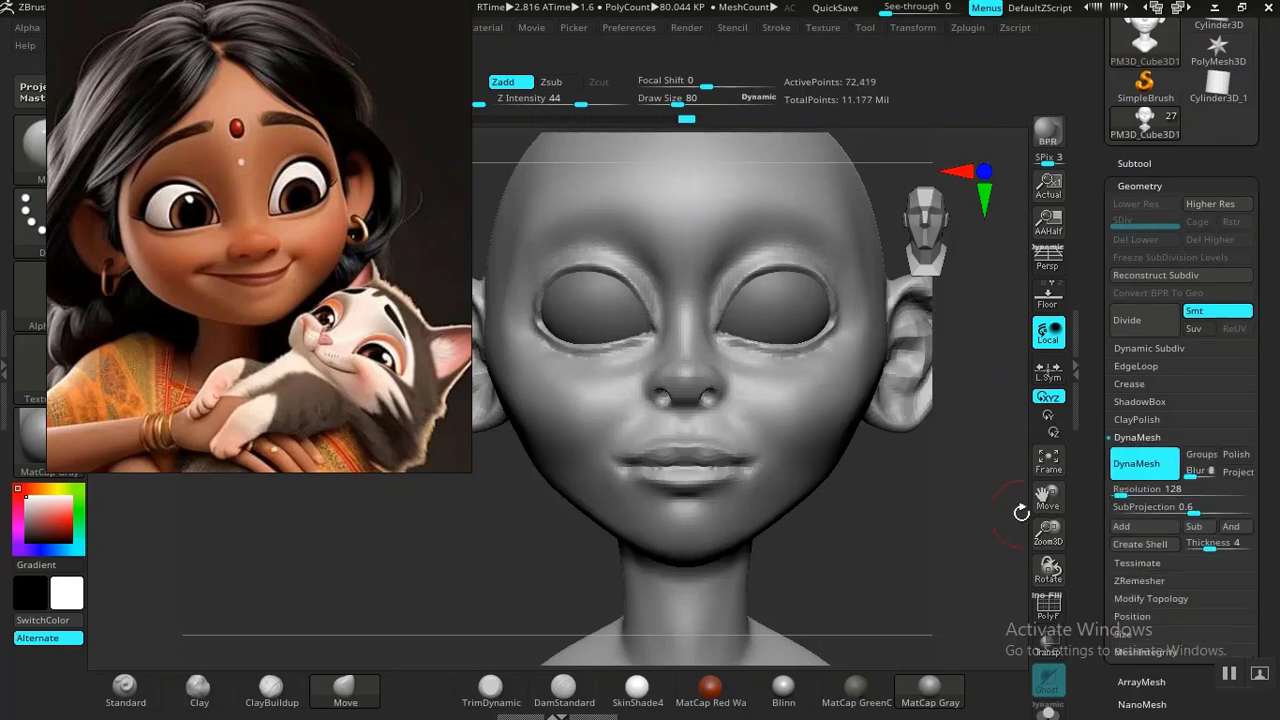
Step: Check the wireframe, then undo the DynaMesh and rerun it at resolution 128 with the whole mesh in one polygroup
ctrl+right_drag(866, 526, 616, 508)
key(shift+f)
key(b)
key(m)
key(v)
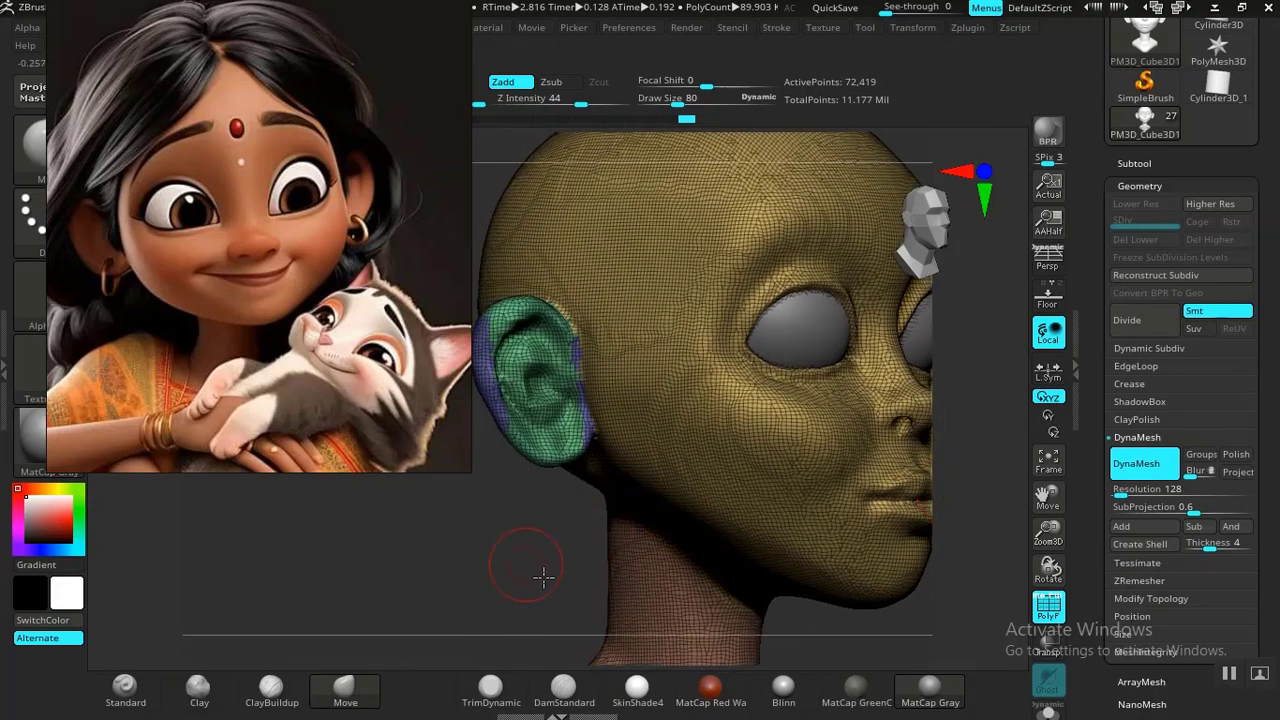
right_drag(543, 576, 563, 543)
key(ctrl+z)
key(ctrl+z)
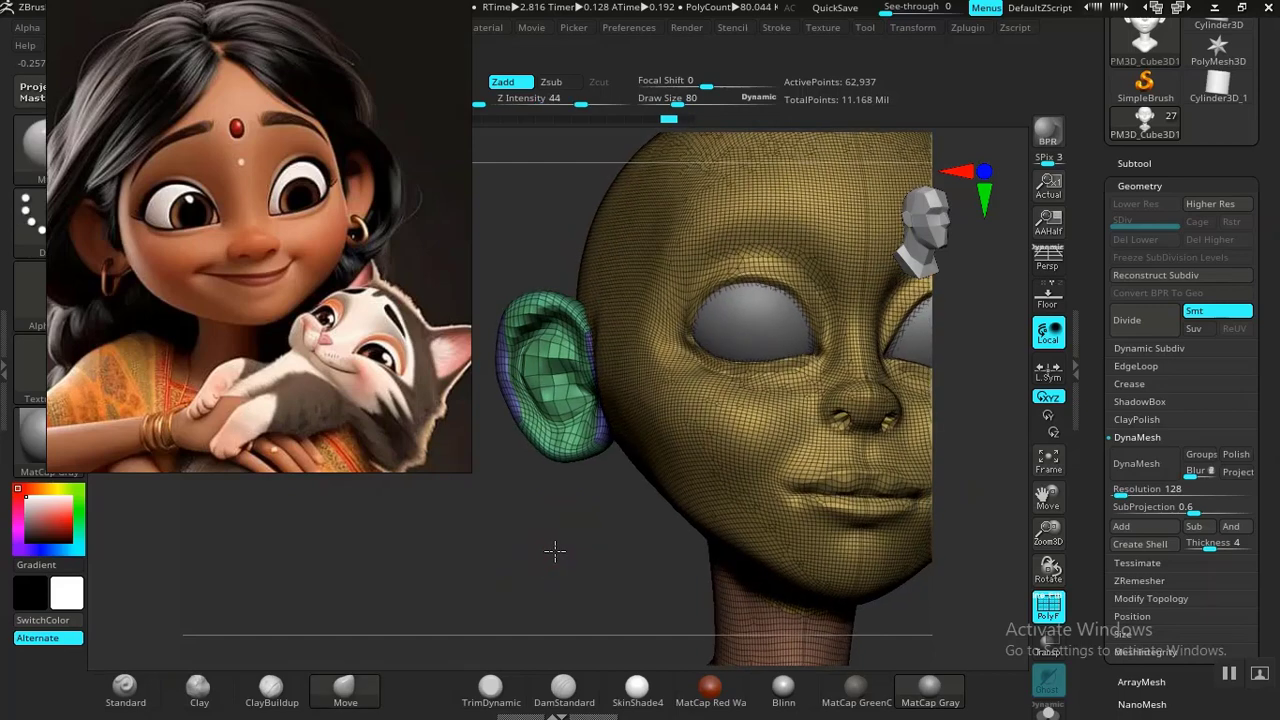
key(ctrl+z)
key(ctrl+z)
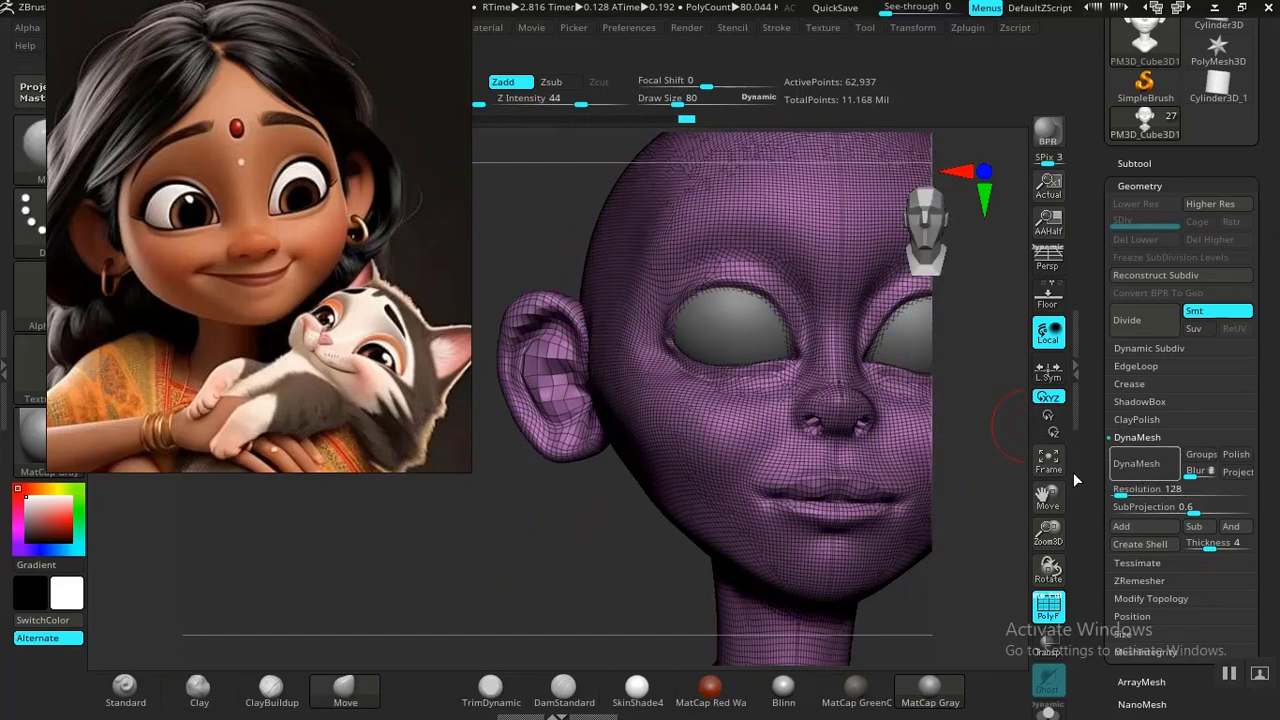
key(shift+f)
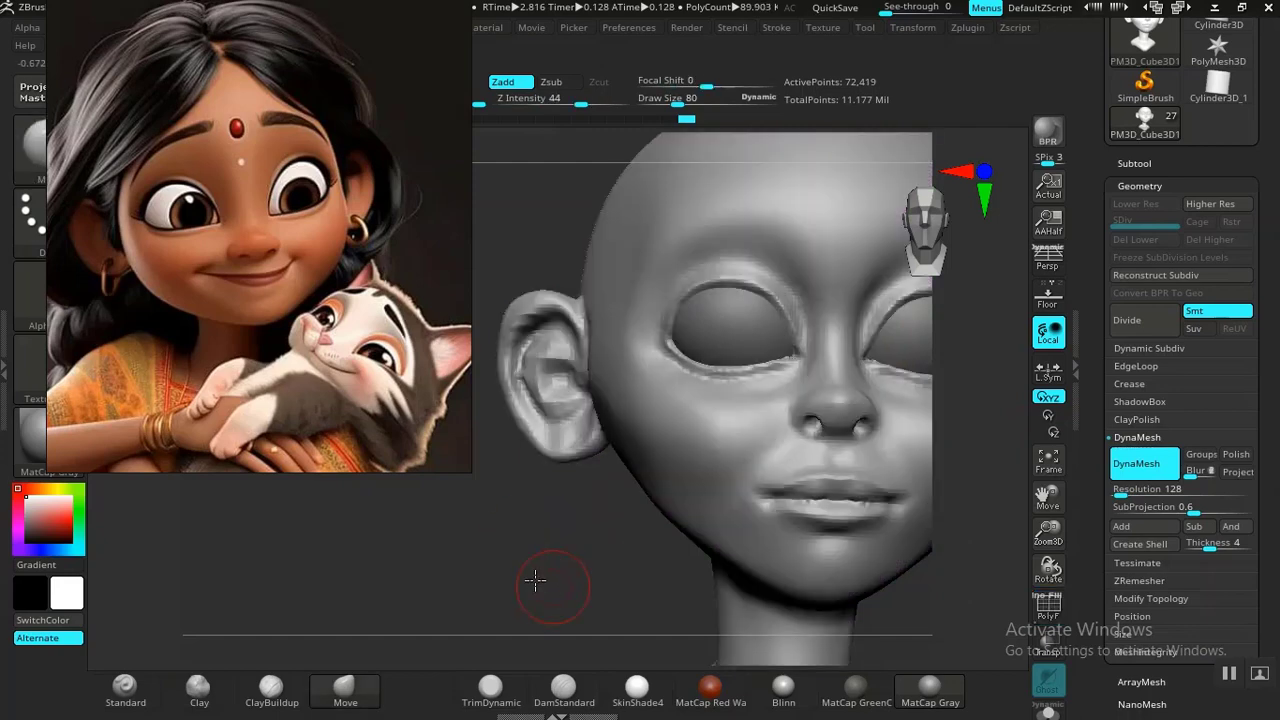
Step: Build up the nostril's outer wing with ClayBuildup at size 80 and smooth the surface around it
drag(534, 580, 540, 458)
alt+drag(809, 511, 880, 540)
alt+drag(439, 577, 304, 536)
drag(851, 597, 860, 394)
drag(952, 386, 721, 429)
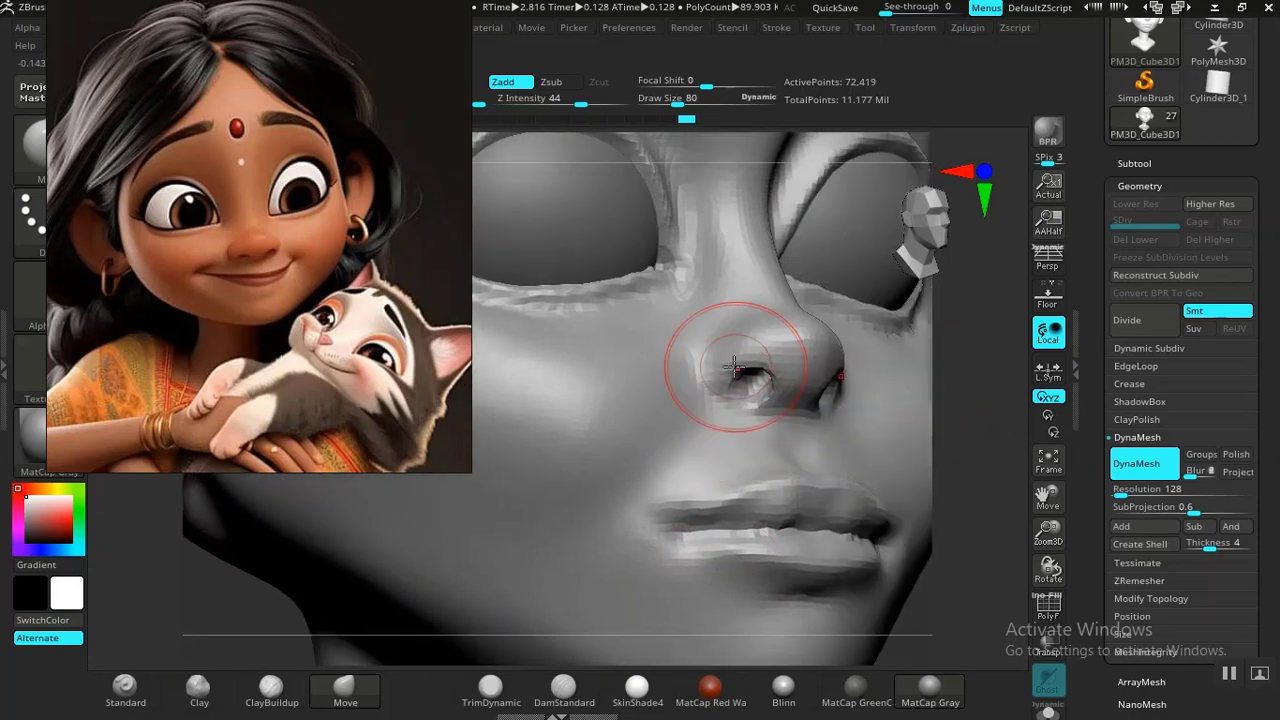
click(271, 686)
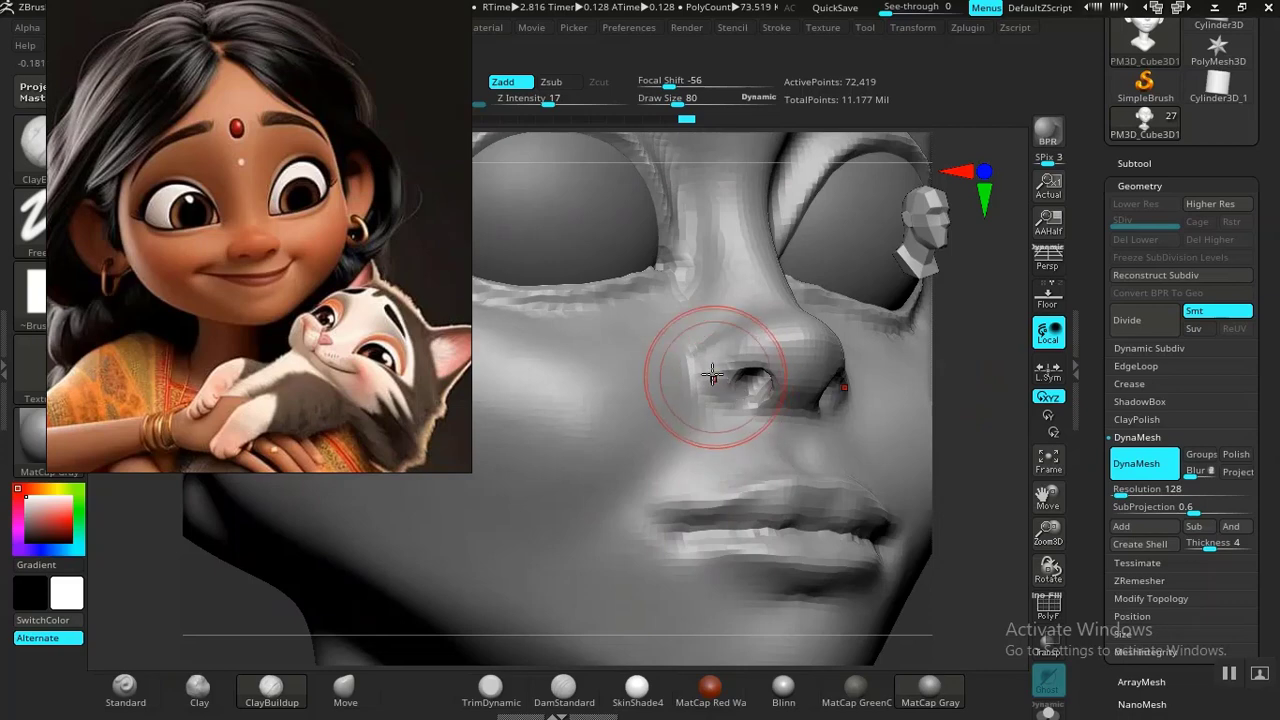
key(shift)
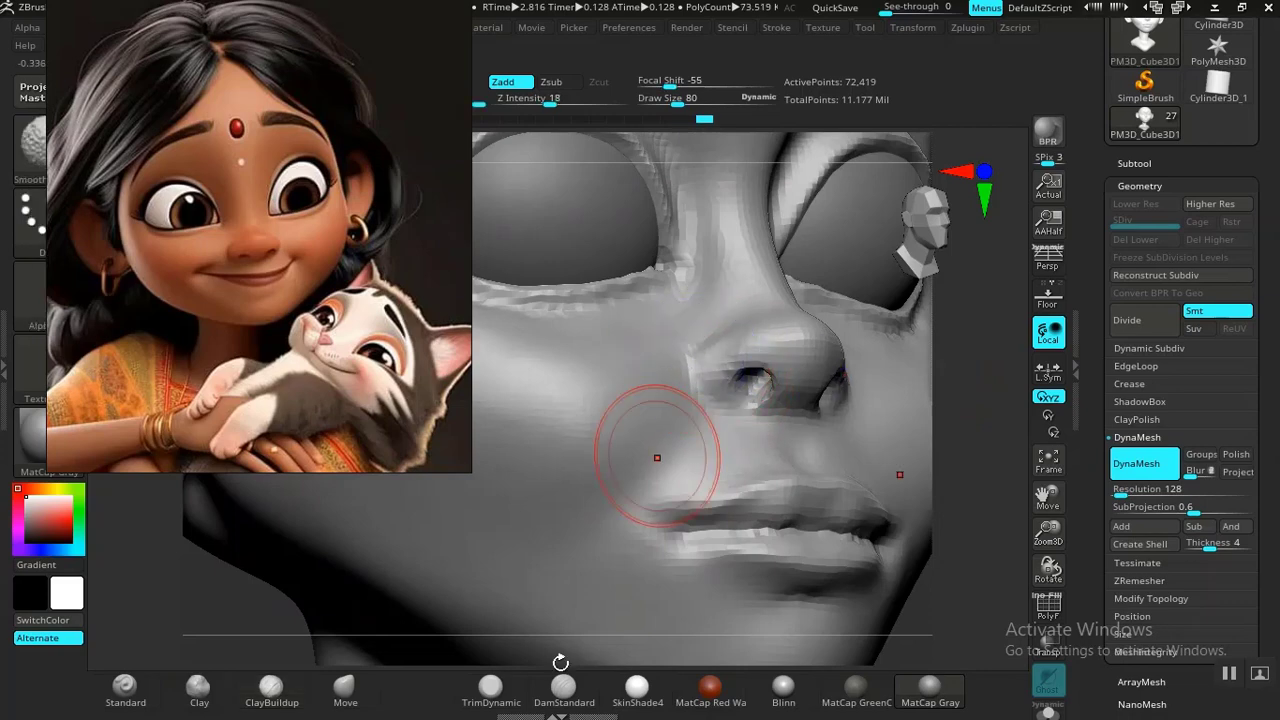
Step: Carve the crease around the nostril's outer wing with DamStandard and smooth the cheek down to the corner of the mouth
click(563, 686)
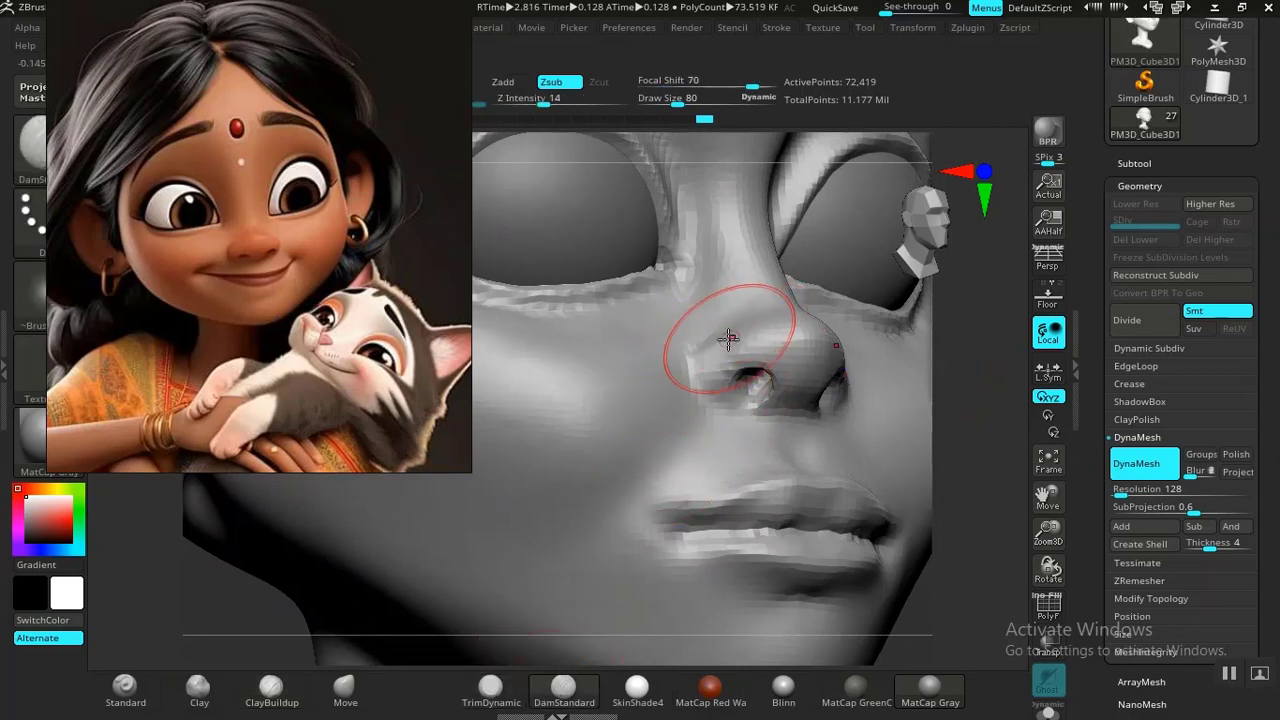
drag(697, 365, 700, 351)
key(ctrl)
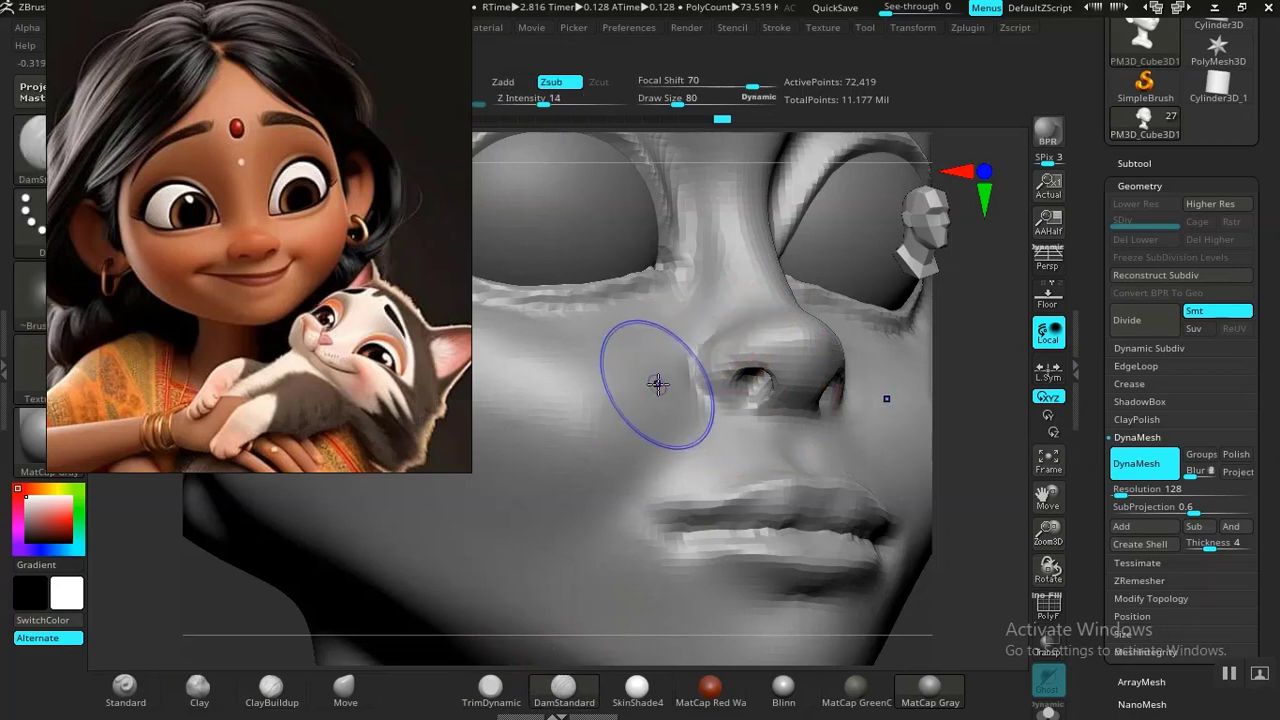
shift+drag(658, 384, 652, 370)
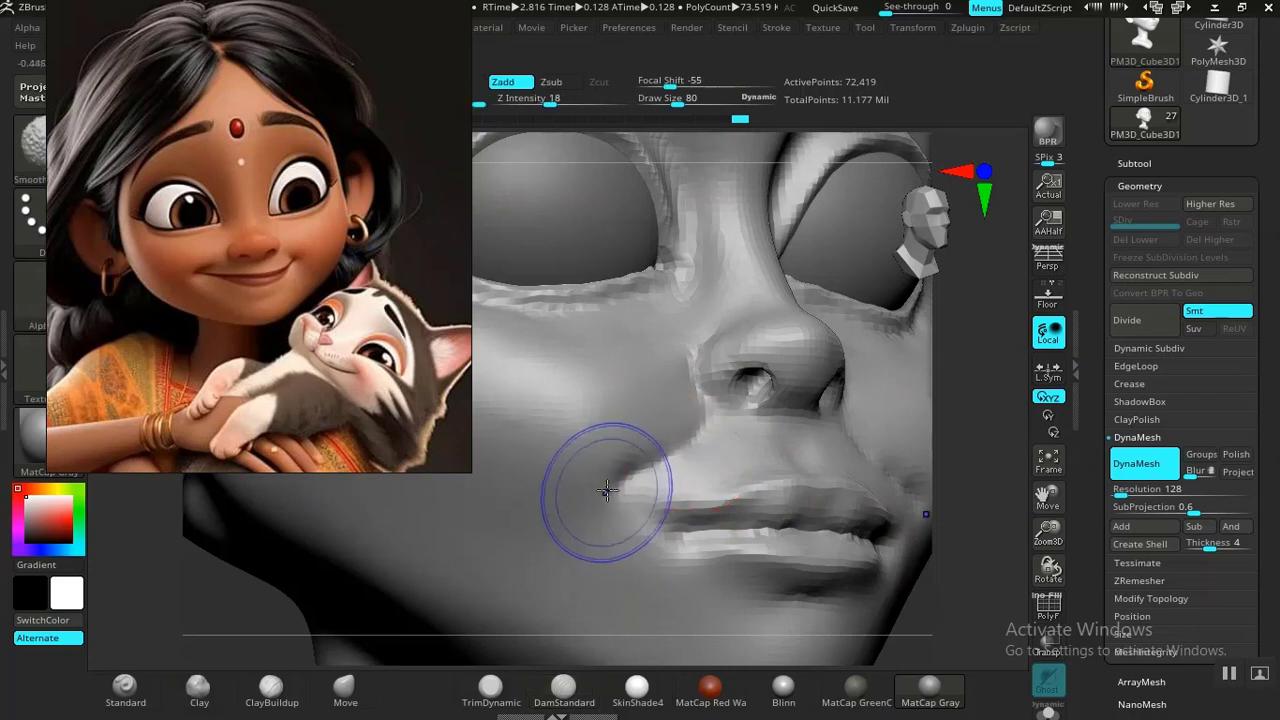
shift+drag(612, 482, 693, 437)
mouse_move(960, 469)
alt+mouse_down()
mouse_move(889, 407)
mouse_move(874, 454)
mouse_move(780, 411)
mouse_move(843, 486)
alt+mouse_up()
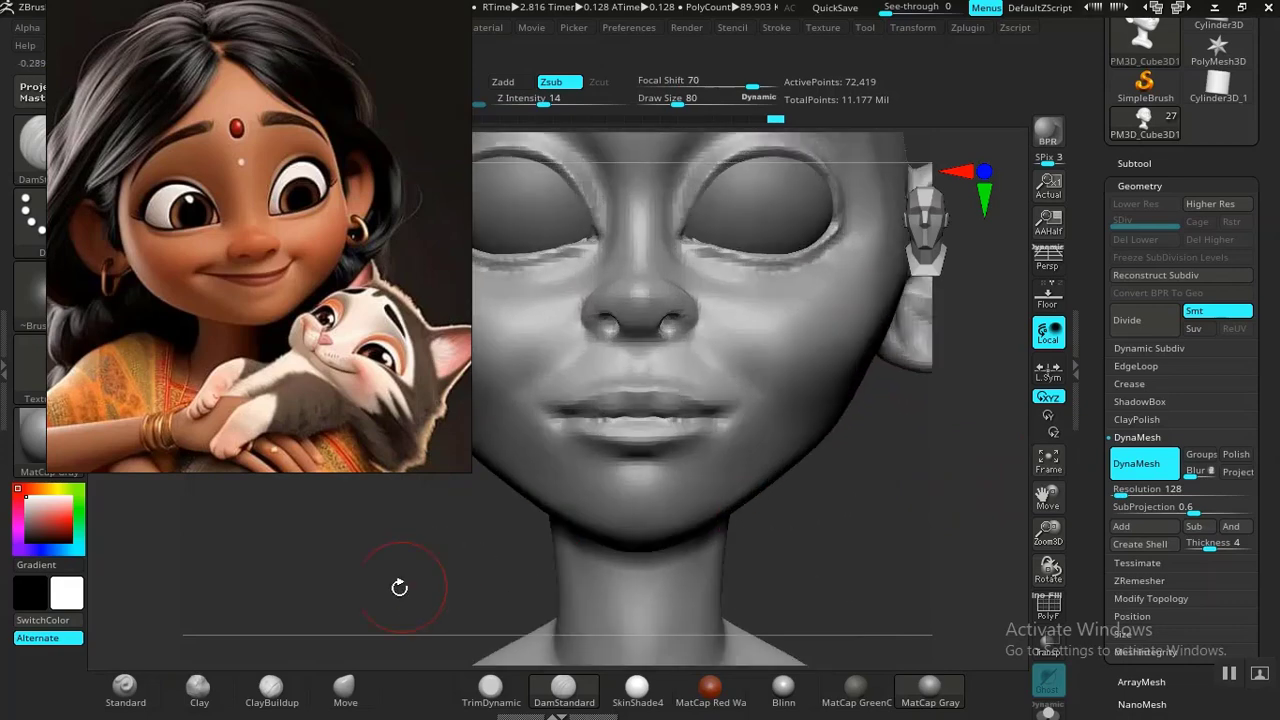
Step: Try to smooth the lower eyelid's outer part and undo the stroke
mouse_move(399, 587)
alt+mouse_down()
mouse_move(540, 508)
mouse_move(511, 523)
mouse_move(537, 557)
mouse_move(511, 516)
mouse_move(422, 446)
alt+mouse_up()
shift+drag(514, 419, 343, 517)
mouse_move(840, 414)
alt+mouse_down()
mouse_move(746, 471)
mouse_move(808, 521)
mouse_move(880, 549)
mouse_move(862, 549)
mouse_move(892, 590)
mouse_move(922, 589)
alt+mouse_up()
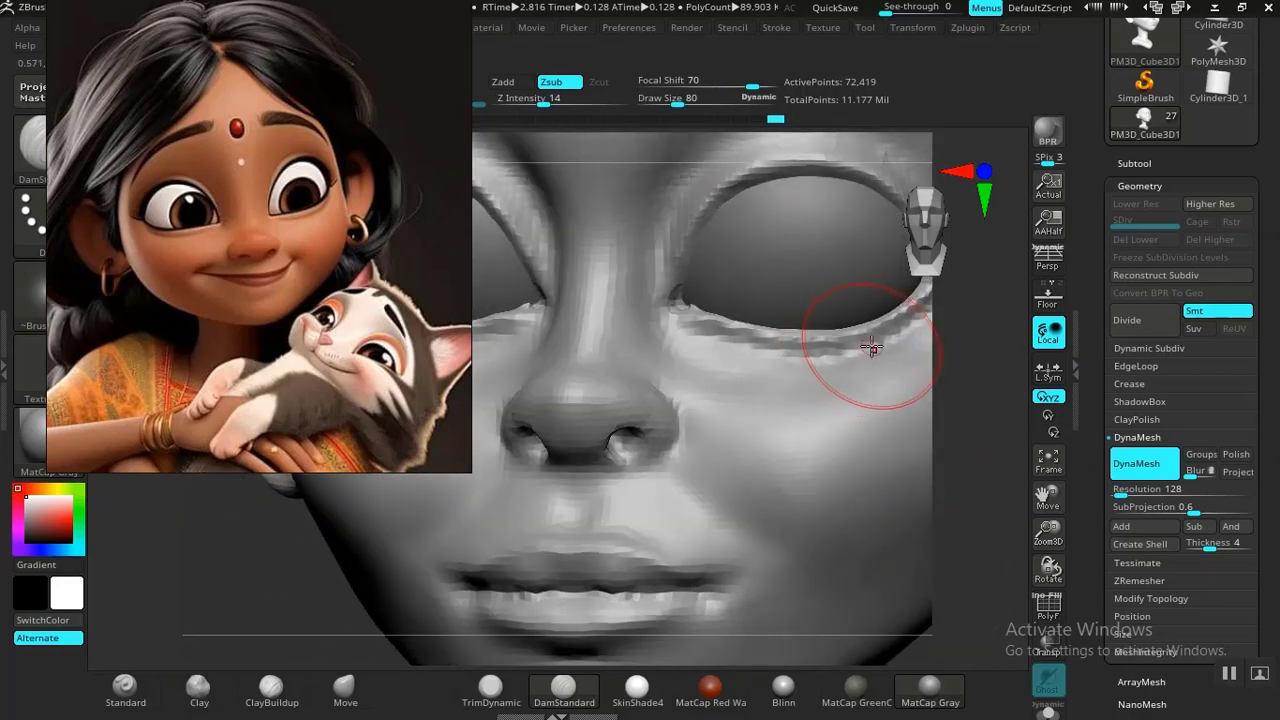
shift+drag(914, 331, 871, 349)
key(ctrl+z)
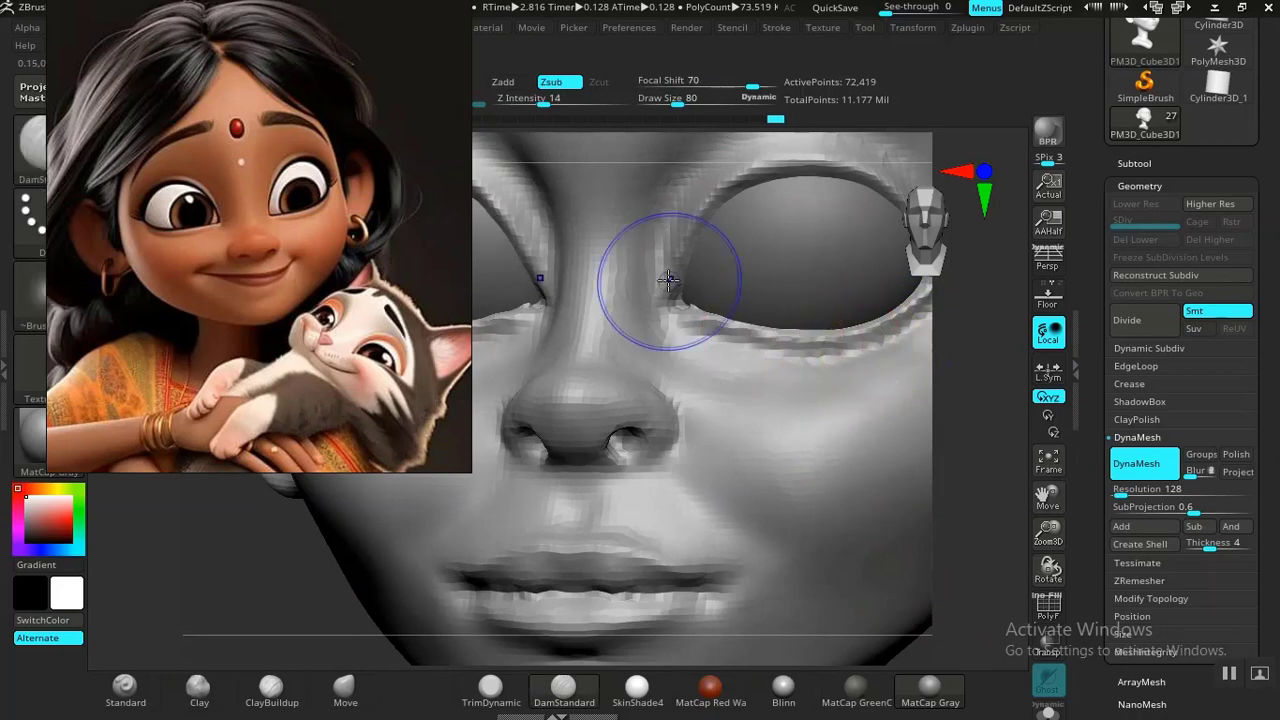
Step: Check the head's wireframe and divide the mesh once
key(shift+f)
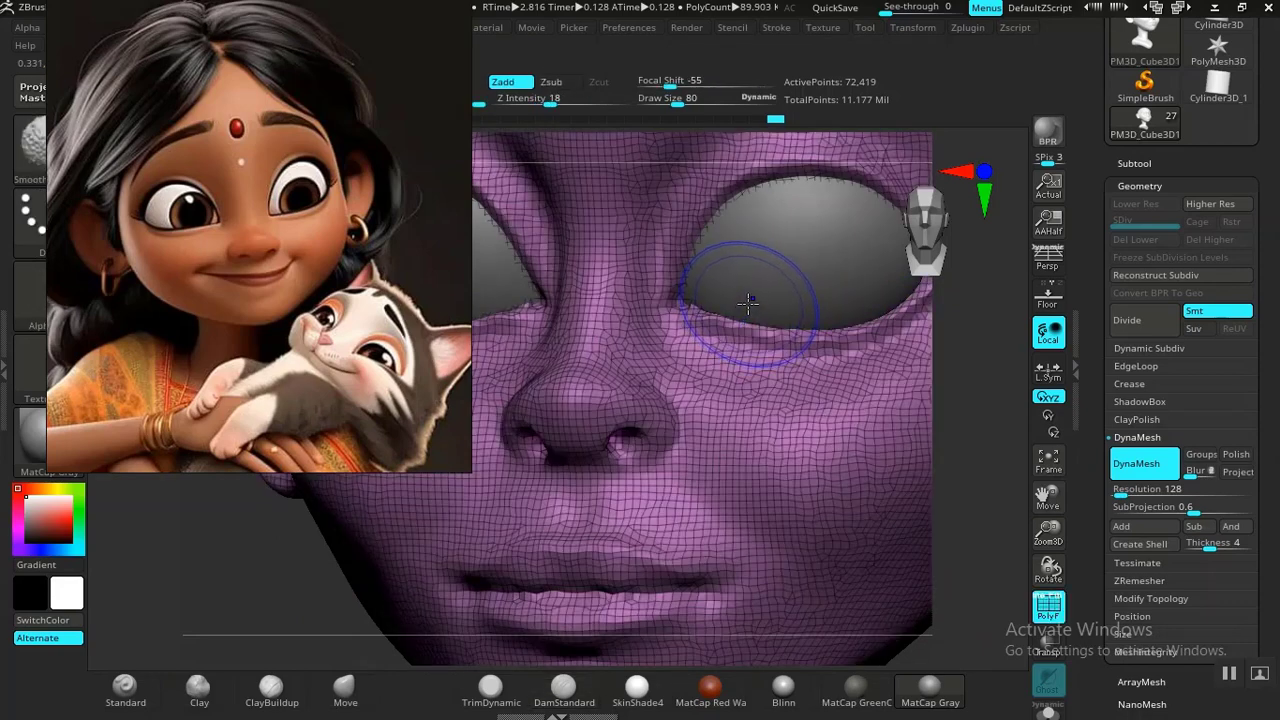
key(shift+f)
click(1126, 321)
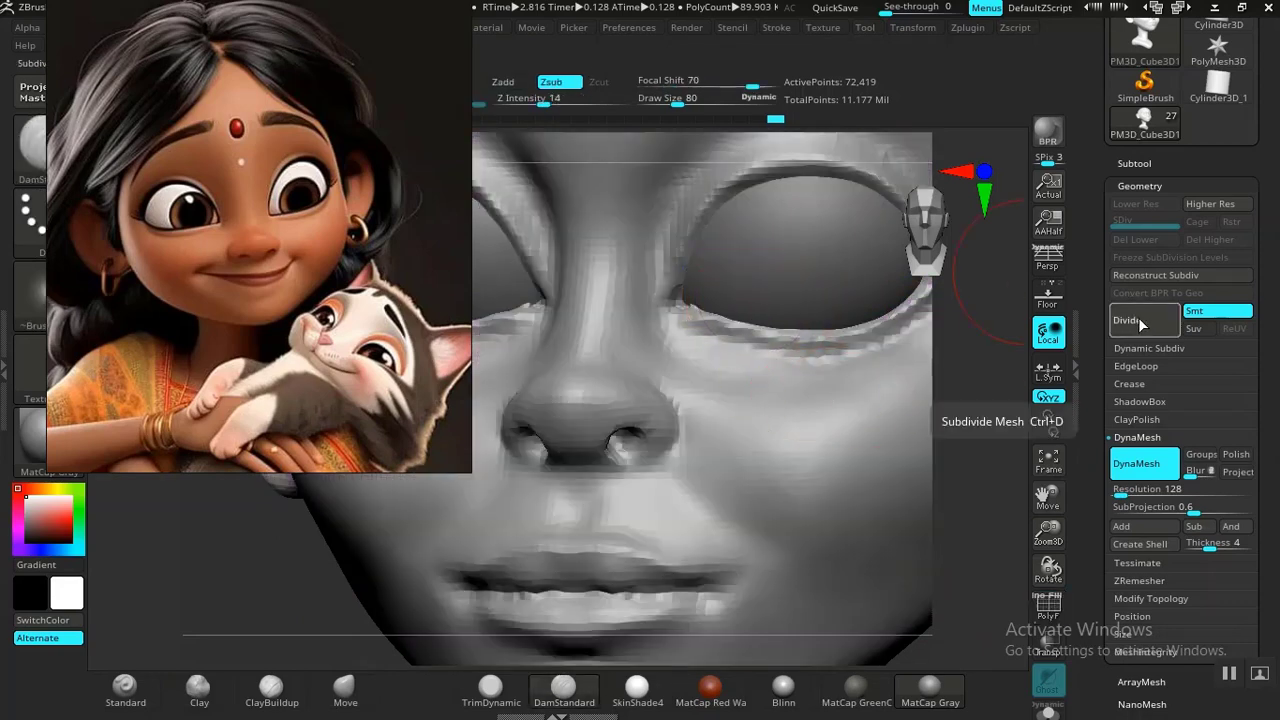
Step: Lower the Smooth brush's Z Intensity to 4 and soften the eyelid rims around the eye
alt+drag(983, 485, 726, 326)
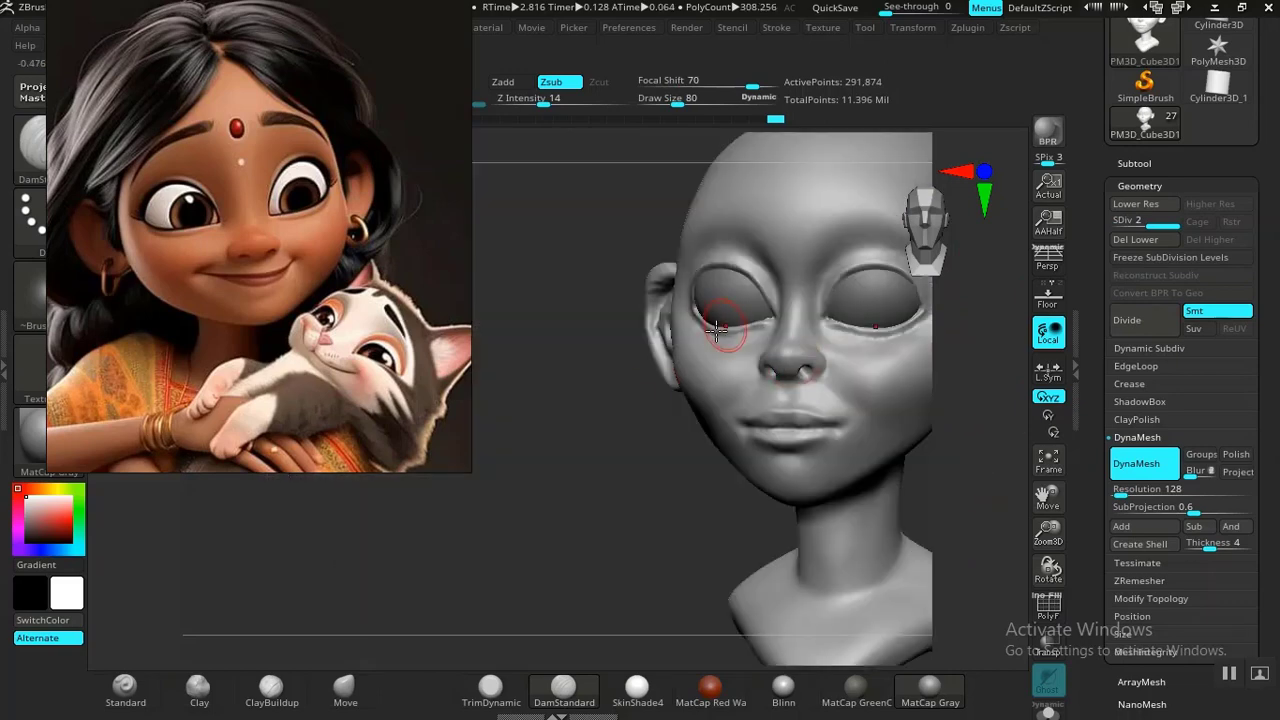
mouse_move(555, 506)
mouse_down()
mouse_move(489, 520)
mouse_move(786, 454)
mouse_move(834, 523)
mouse_move(849, 577)
mouse_move(955, 569)
mouse_up()
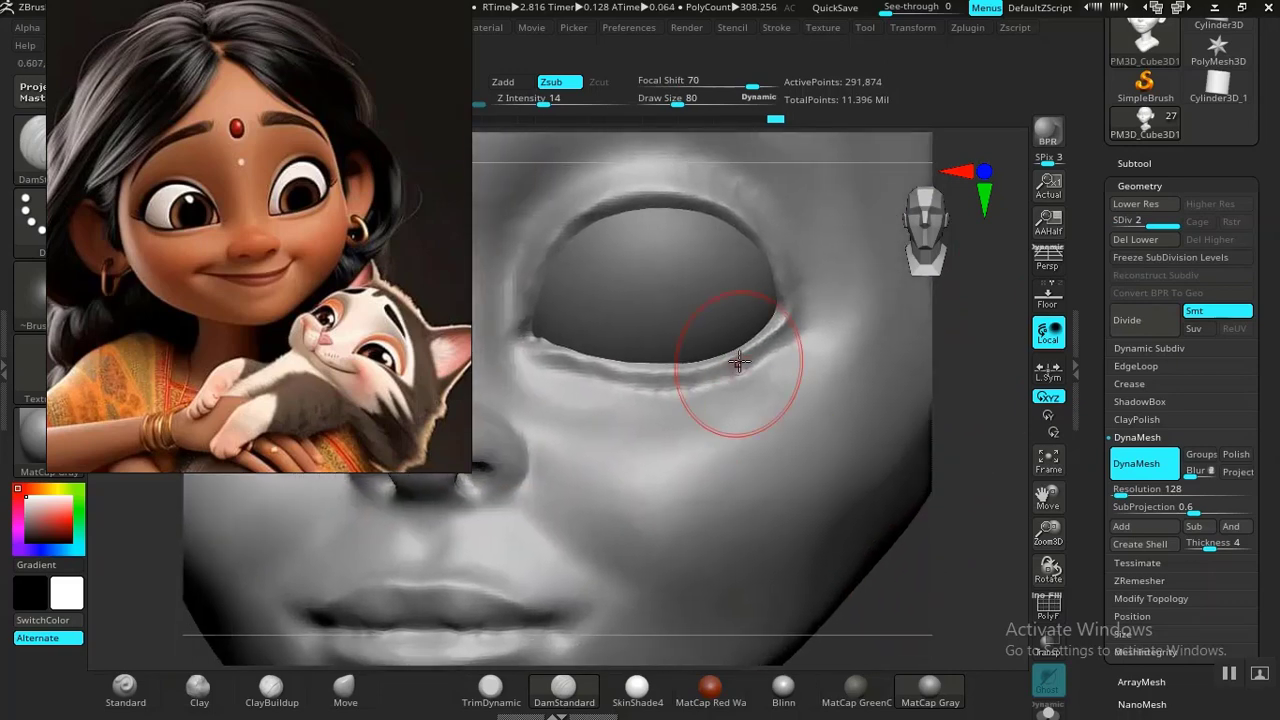
shift+click(521, 98)
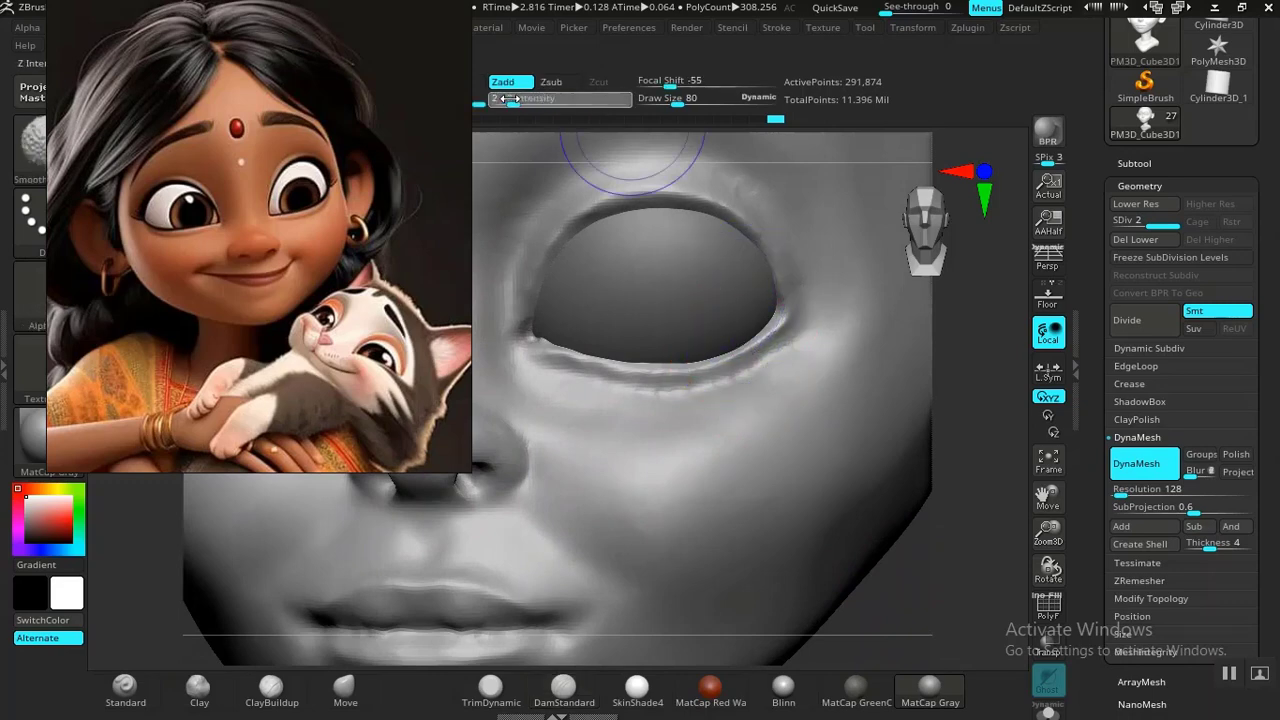
shift+drag(508, 98, 501, 98)
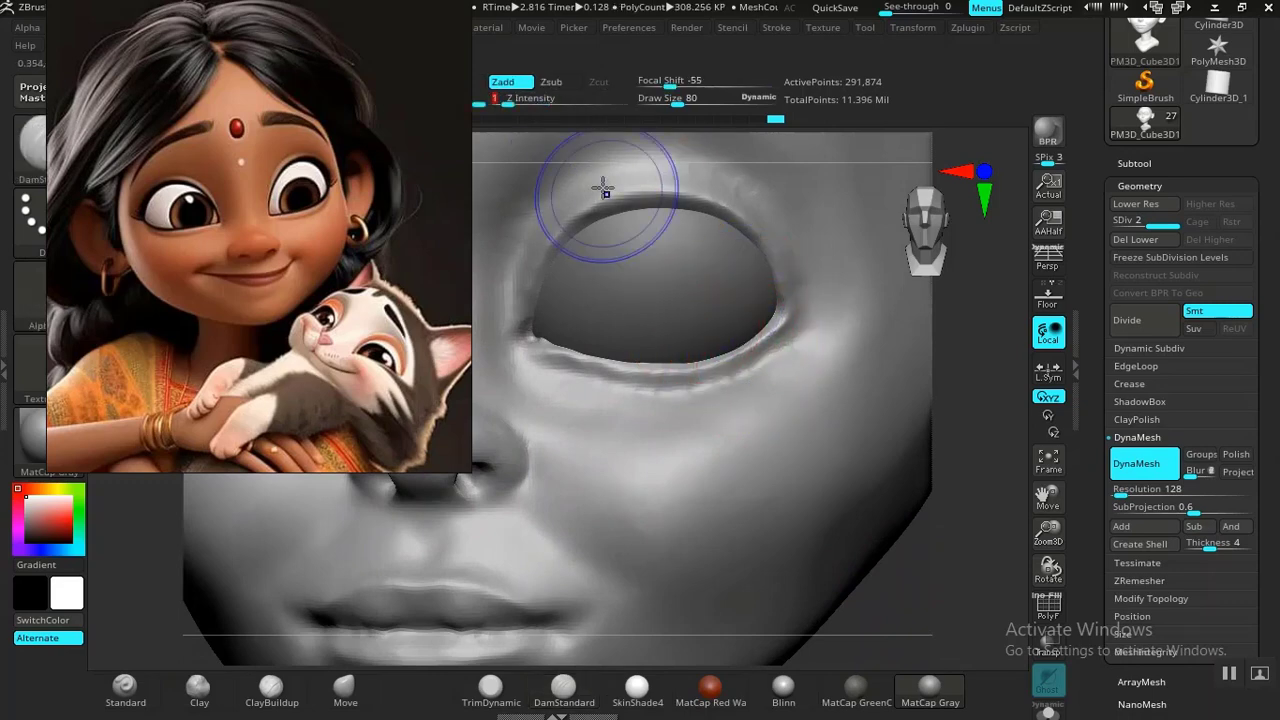
shift+drag(512, 102, 522, 103)
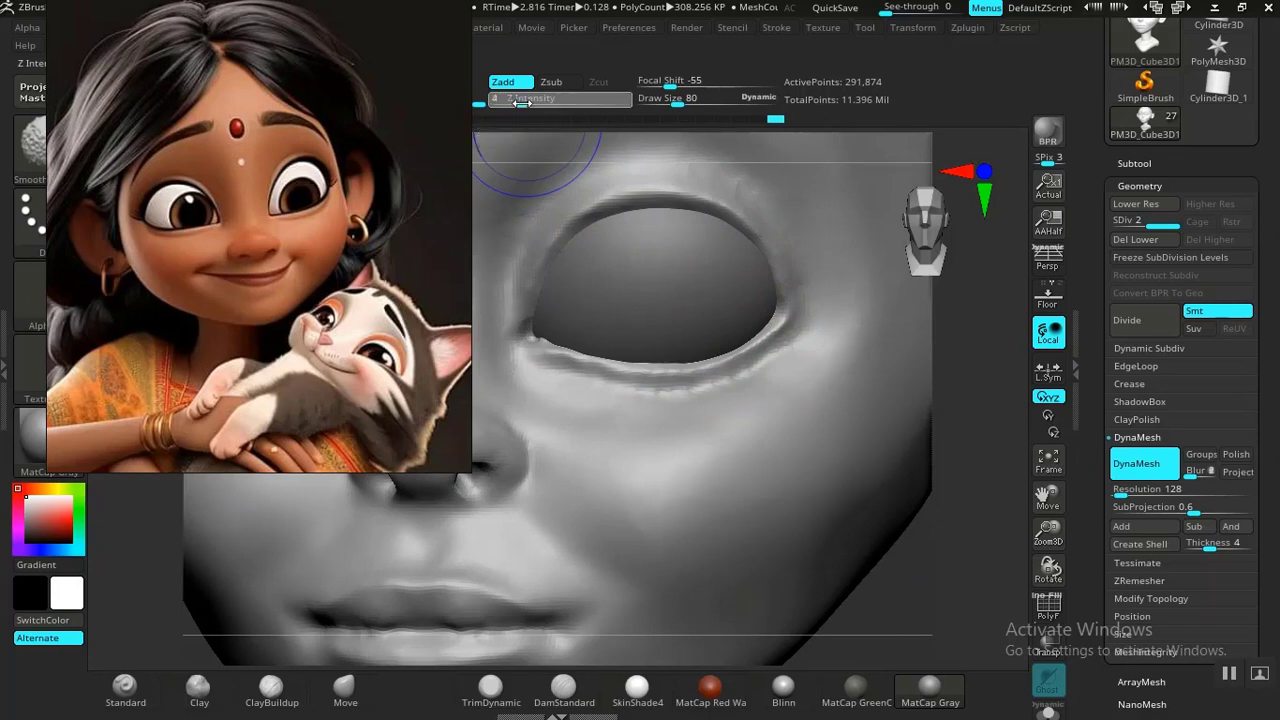
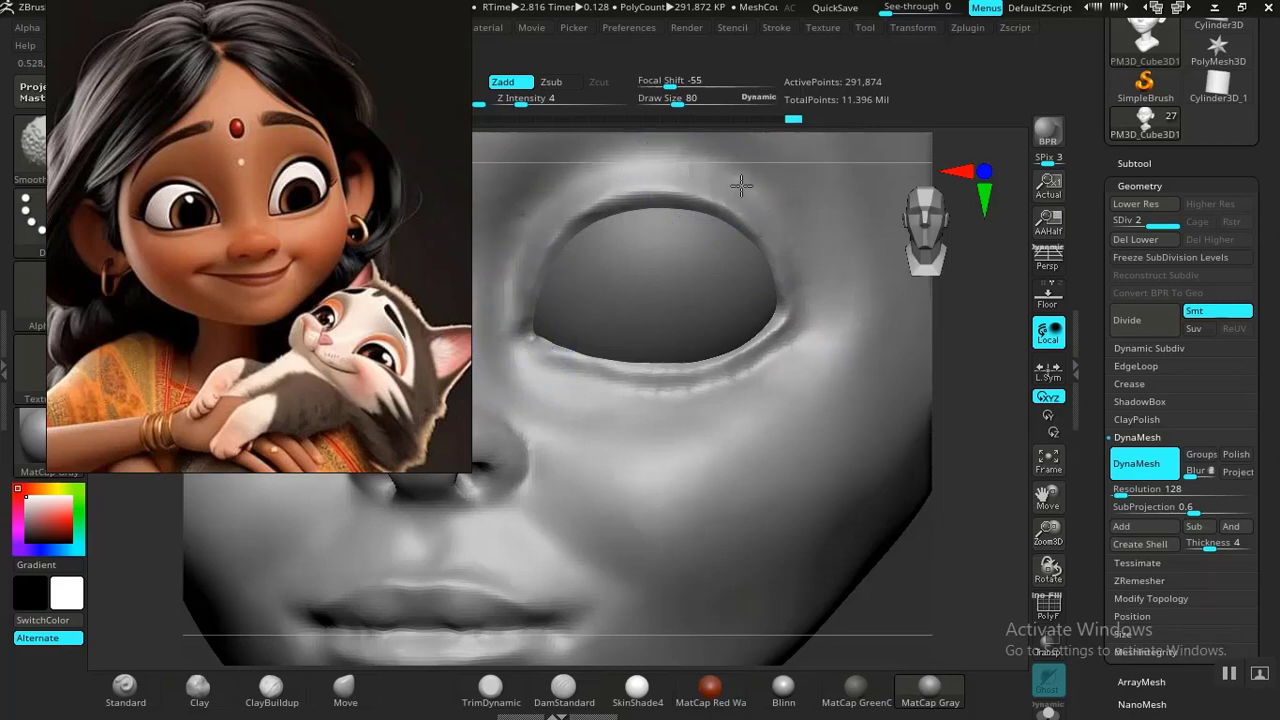
Step: Try to build up the upper eyelid with the Clay brush and smooth it, then undo the strokes
mouse_move(920, 548)
alt+mouse_down()
mouse_move(831, 457)
mouse_move(835, 499)
mouse_move(829, 471)
mouse_move(886, 469)
mouse_move(889, 517)
mouse_move(845, 538)
alt+mouse_up()
alt+drag(483, 563, 210, 702)
drag(828, 578, 491, 543)
alt+drag(363, 557, 476, 528)
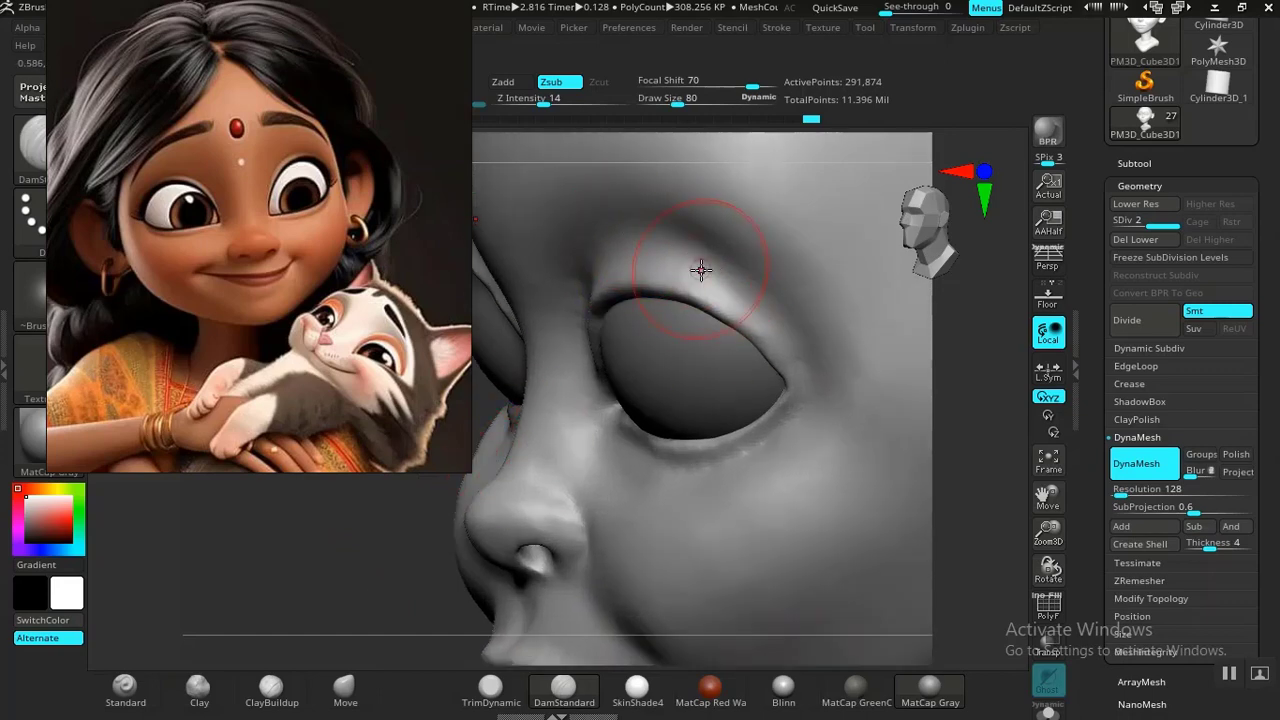
click(271, 688)
click(208, 688)
drag(312, 588, 440, 562)
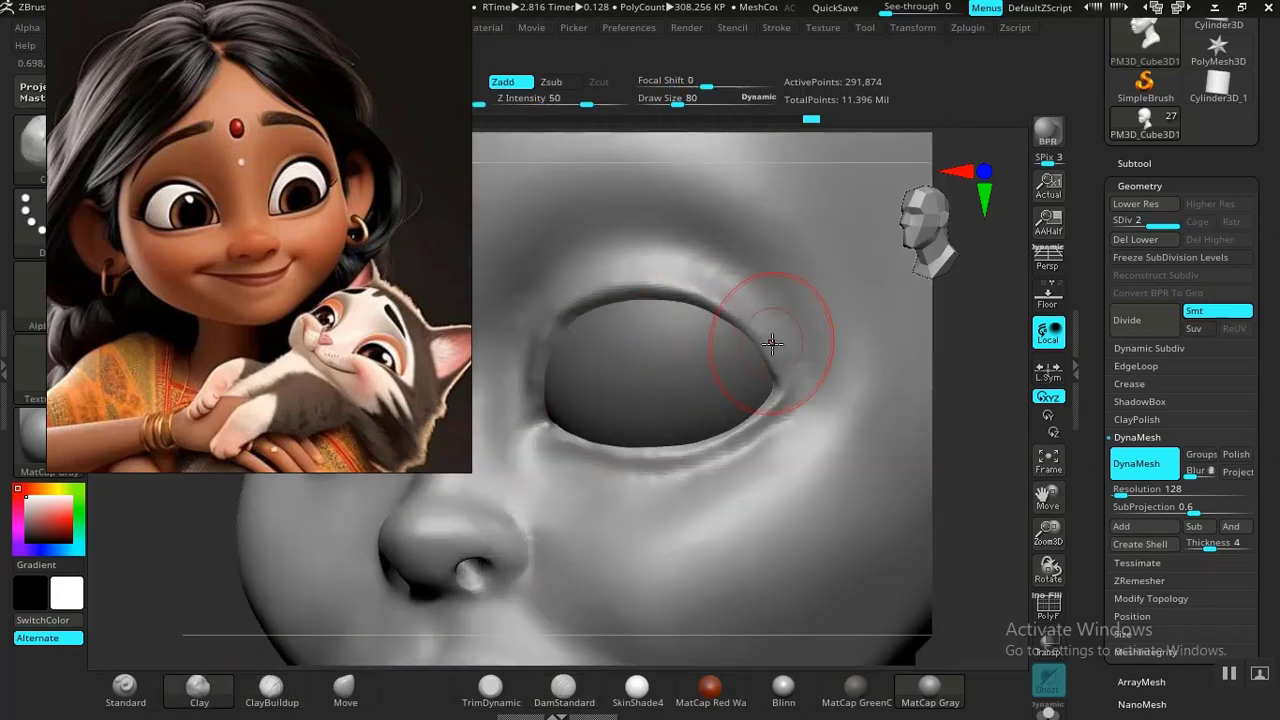
mouse_move(803, 374)
mouse_down()
mouse_move(751, 286)
mouse_move(686, 266)
mouse_move(600, 271)
mouse_move(535, 325)
mouse_move(517, 370)
mouse_move(532, 312)
mouse_up()
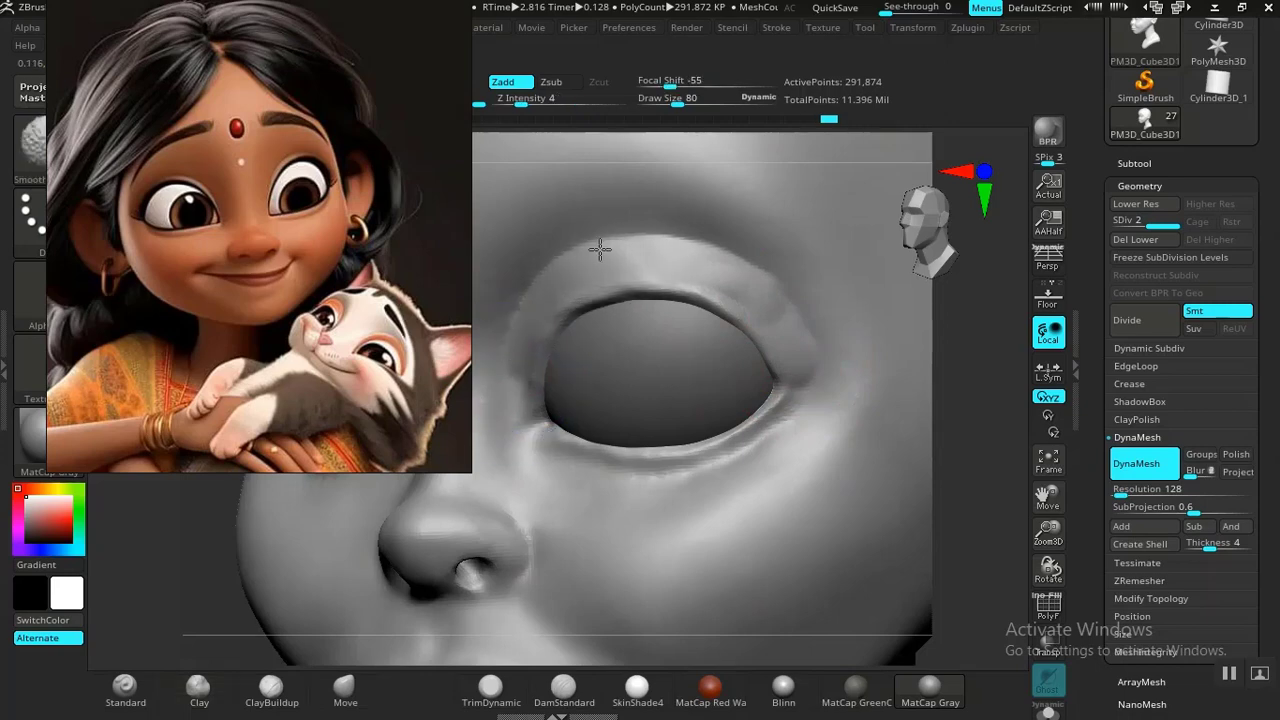
shift+drag(772, 300, 742, 282)
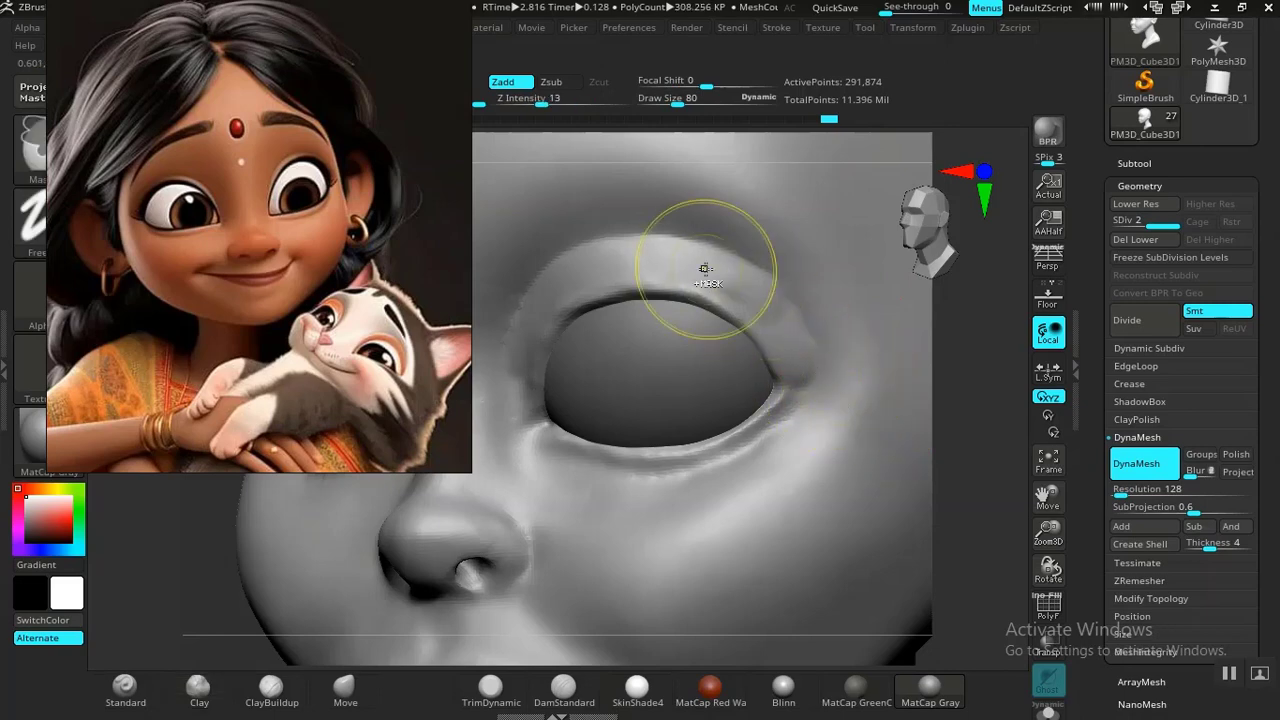
key(ctrl+z)
key(ctrl+z)
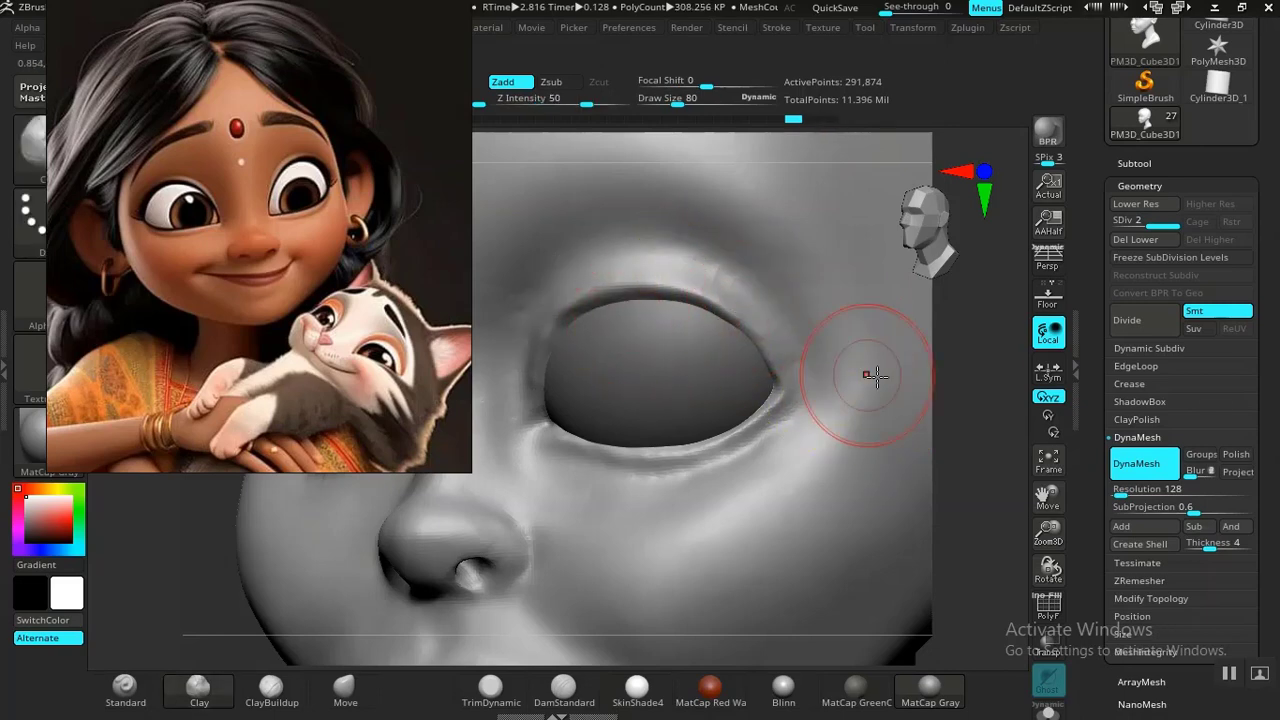
Step: Try to carve an eyelid crease around the eye with DamStandard at size 80, then undo the strokes
drag(972, 418, 945, 470)
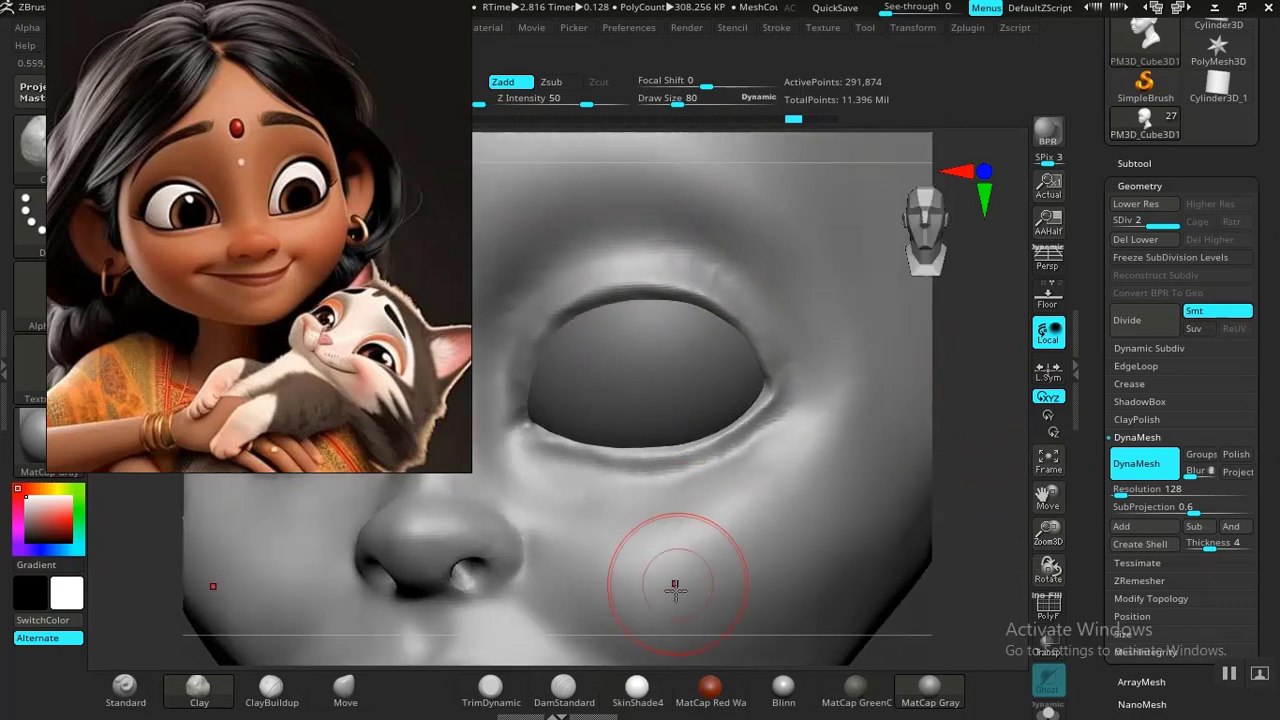
click(564, 688)
drag(755, 343, 783, 375)
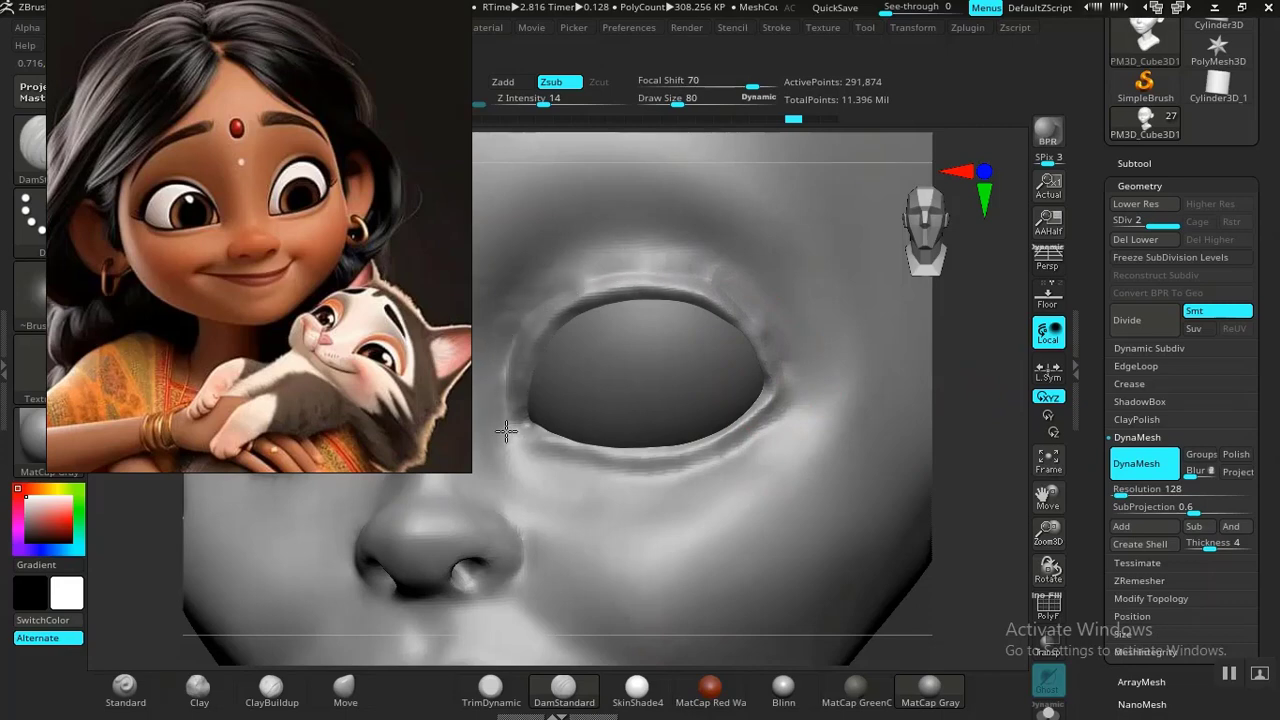
drag(506, 431, 509, 414)
drag(937, 598, 900, 596)
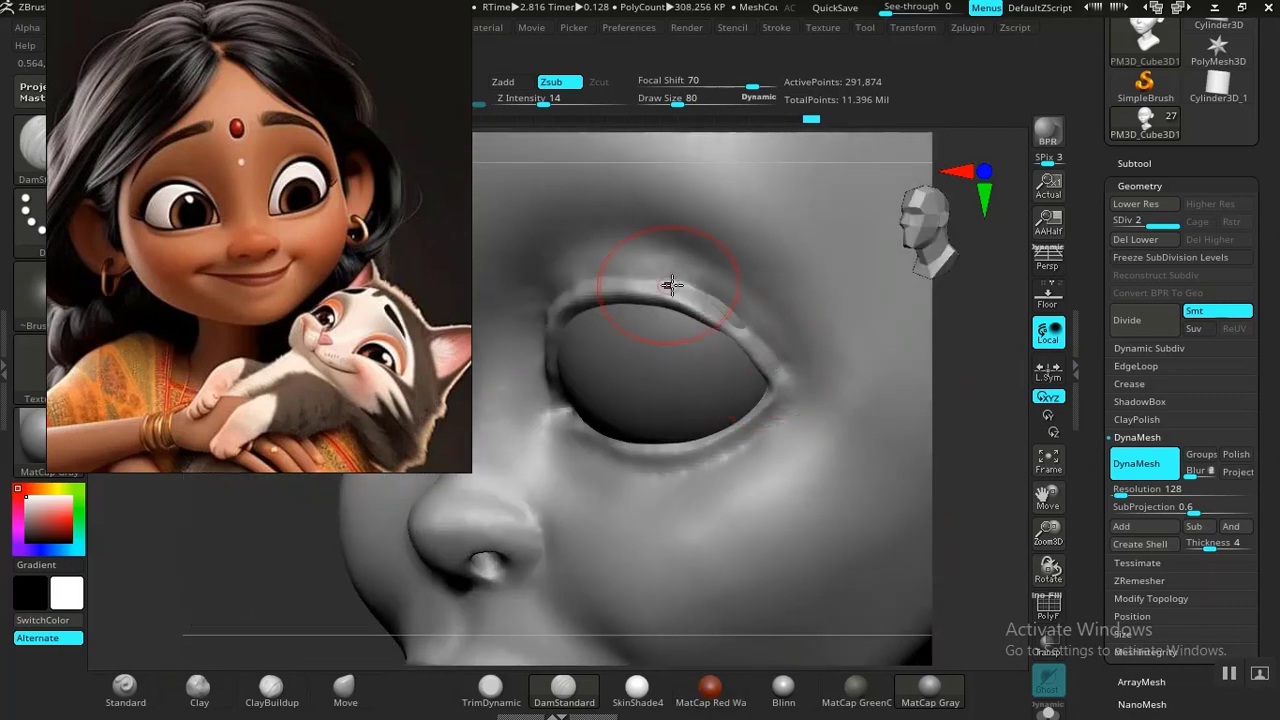
key(ctrl+z)
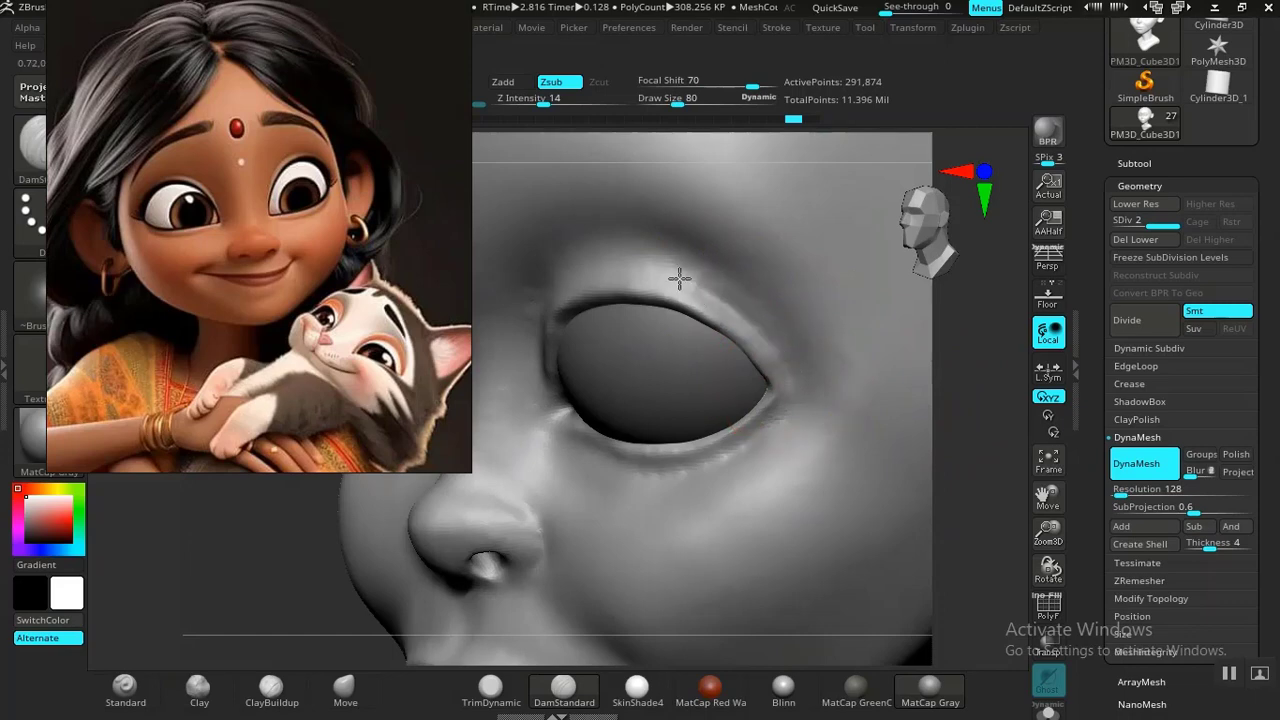
drag(556, 291, 570, 289)
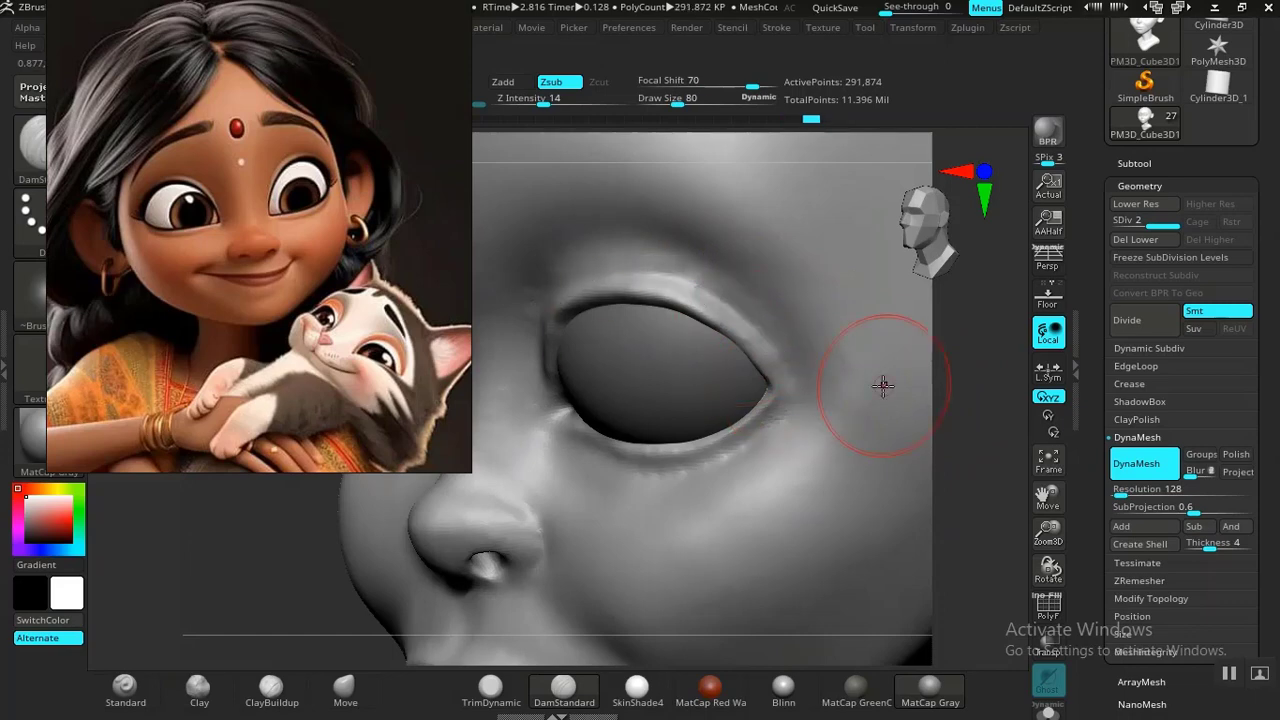
key(ctrl+z)
Step: Smooth the seam between ear and head and the ear's inner folds, raising the Smooth brush's Z Intensity to 23
mouse_move(834, 247)
ctrl+right_down()
mouse_move(899, 443)
mouse_move(952, 423)
ctrl+right_up()
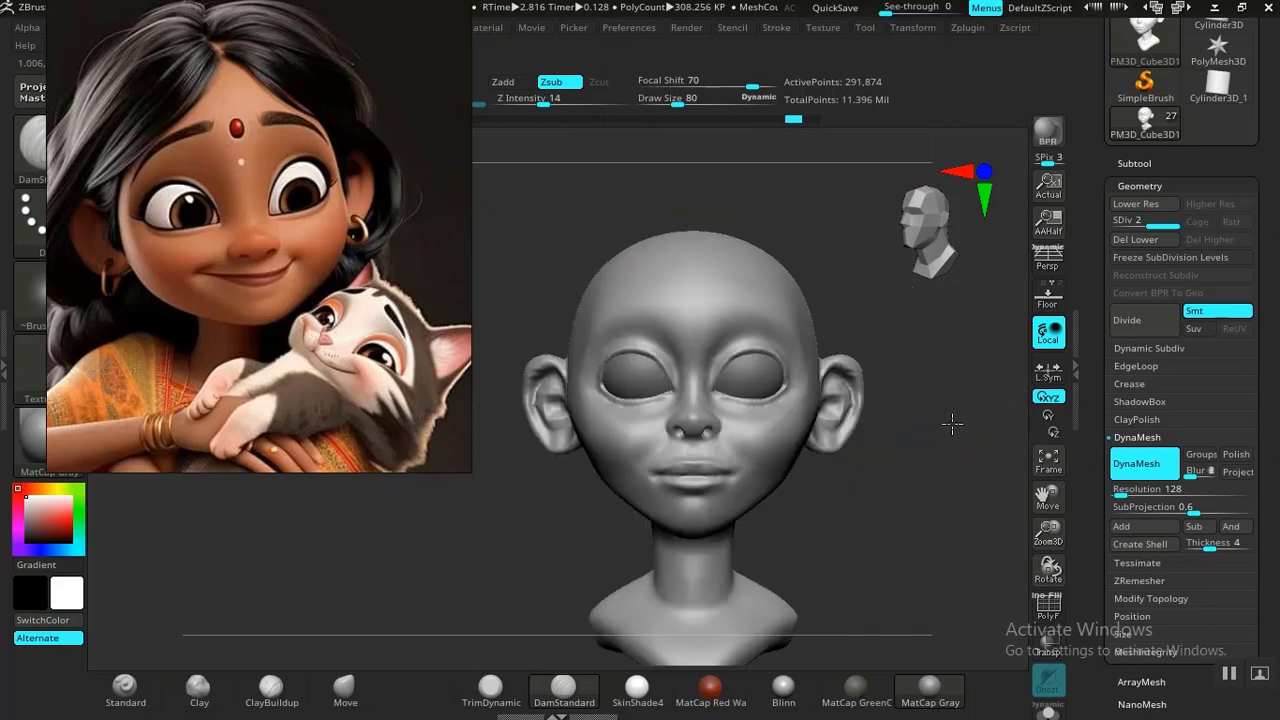
mouse_move(871, 483)
alt+right_down()
mouse_move(803, 390)
mouse_move(841, 561)
mouse_move(811, 503)
mouse_move(961, 466)
mouse_move(683, 506)
mouse_move(760, 557)
mouse_move(760, 600)
alt+right_up()
shift+drag(668, 310, 693, 265)
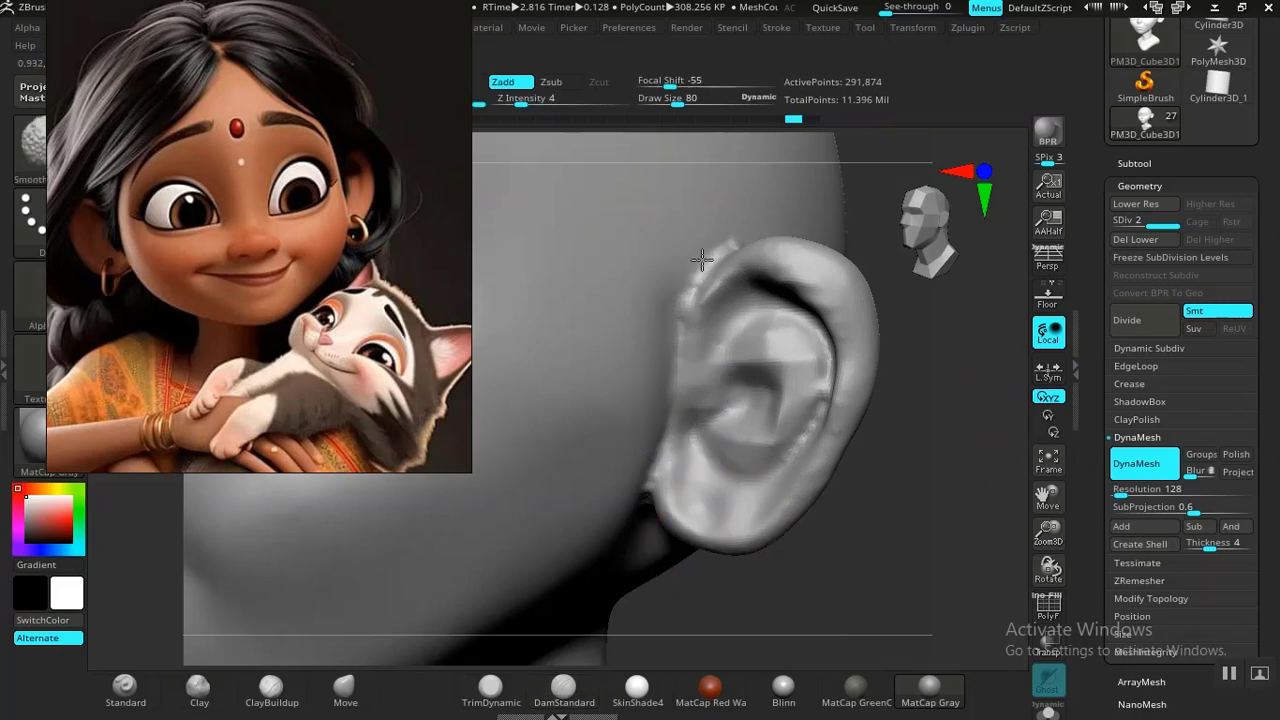
right_drag(917, 466, 850, 471)
shift+drag(774, 440, 795, 425)
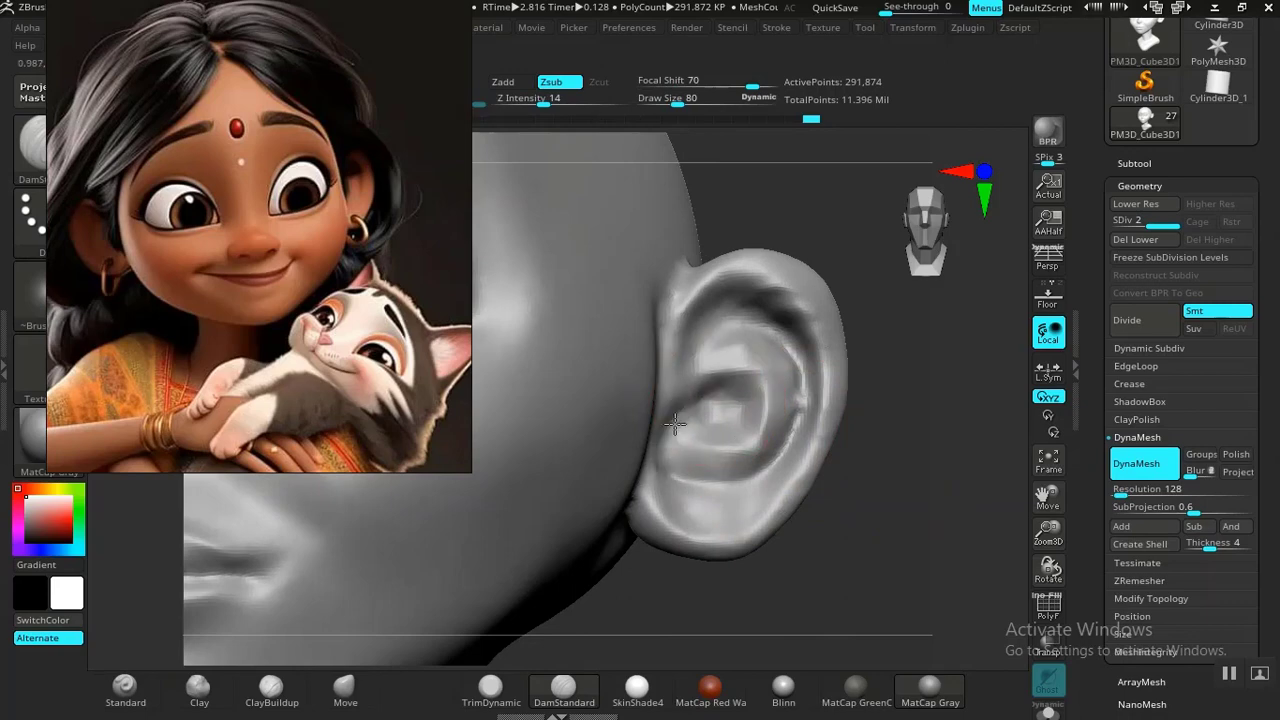
shift+drag(684, 398, 685, 283)
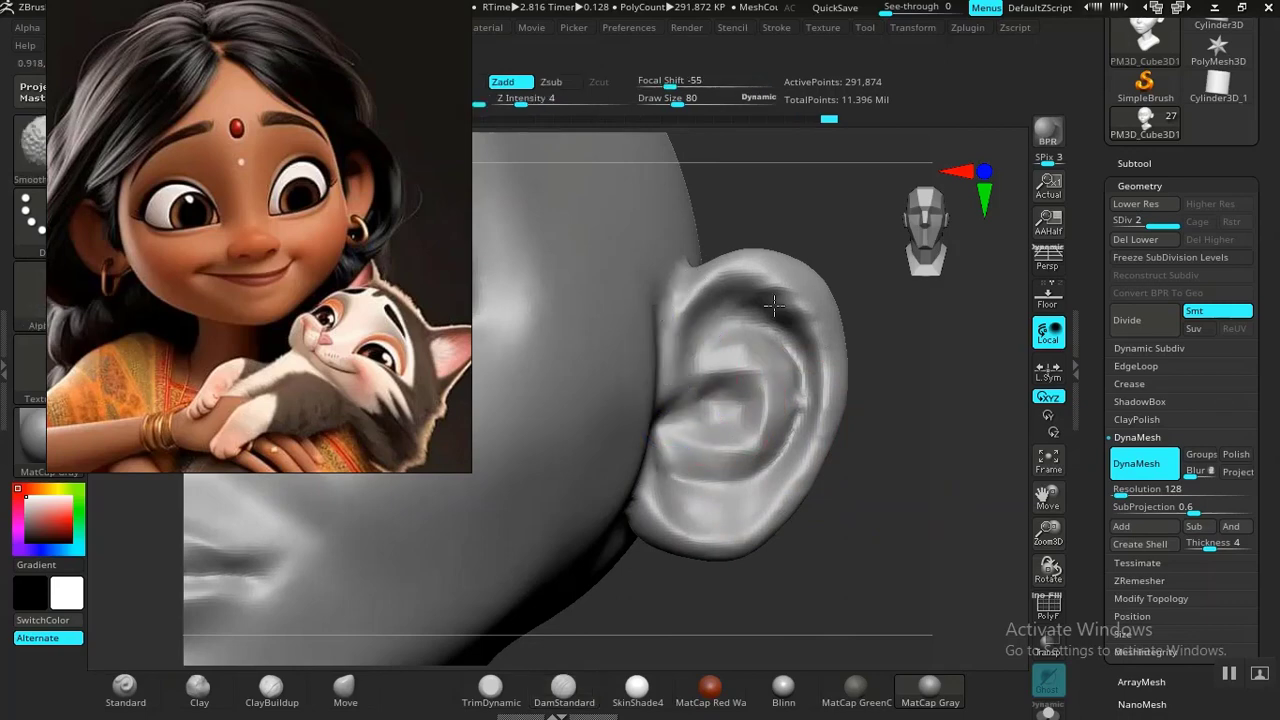
shift+drag(768, 485, 722, 405)
shift+click(556, 97)
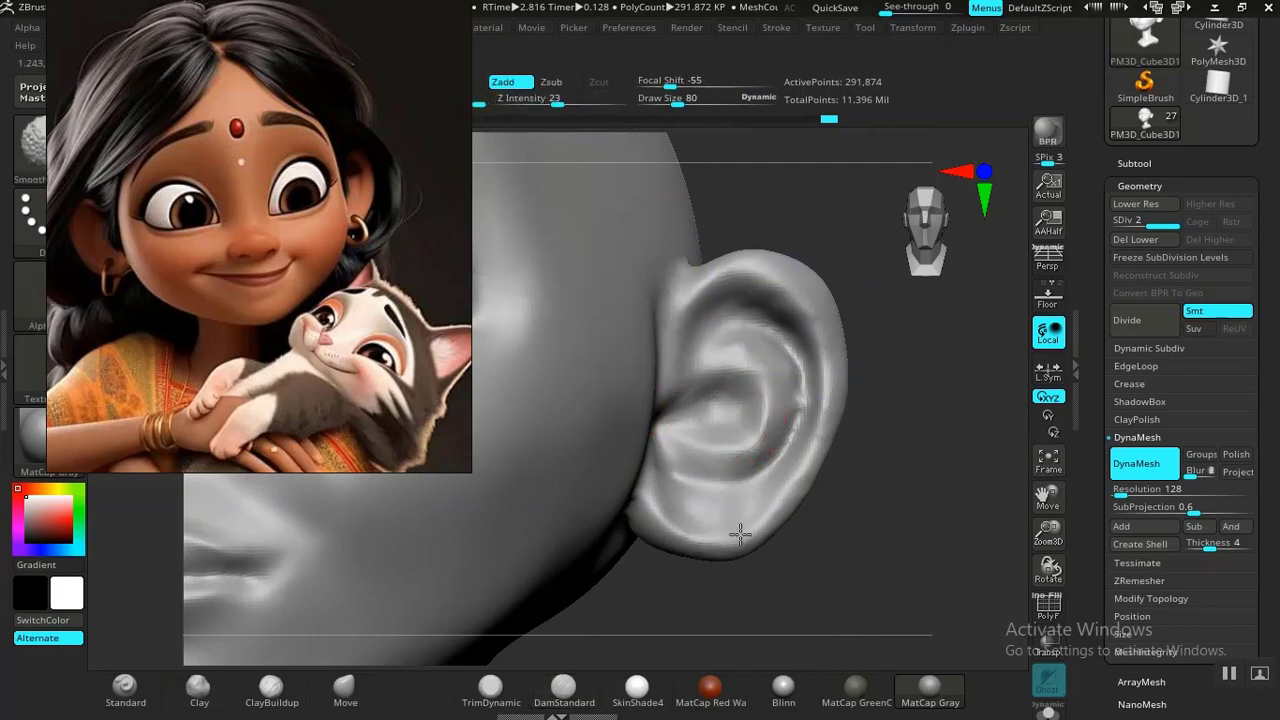
Step: Build up the earlobe and the ear's outer rim with ClayBuildup at size 80, extending the rim's front end onto the head
click(271, 686)
mouse_move(849, 570)
mouse_down()
mouse_move(790, 475)
mouse_move(700, 531)
mouse_move(660, 523)
mouse_move(632, 468)
mouse_up()
drag(679, 519, 781, 471)
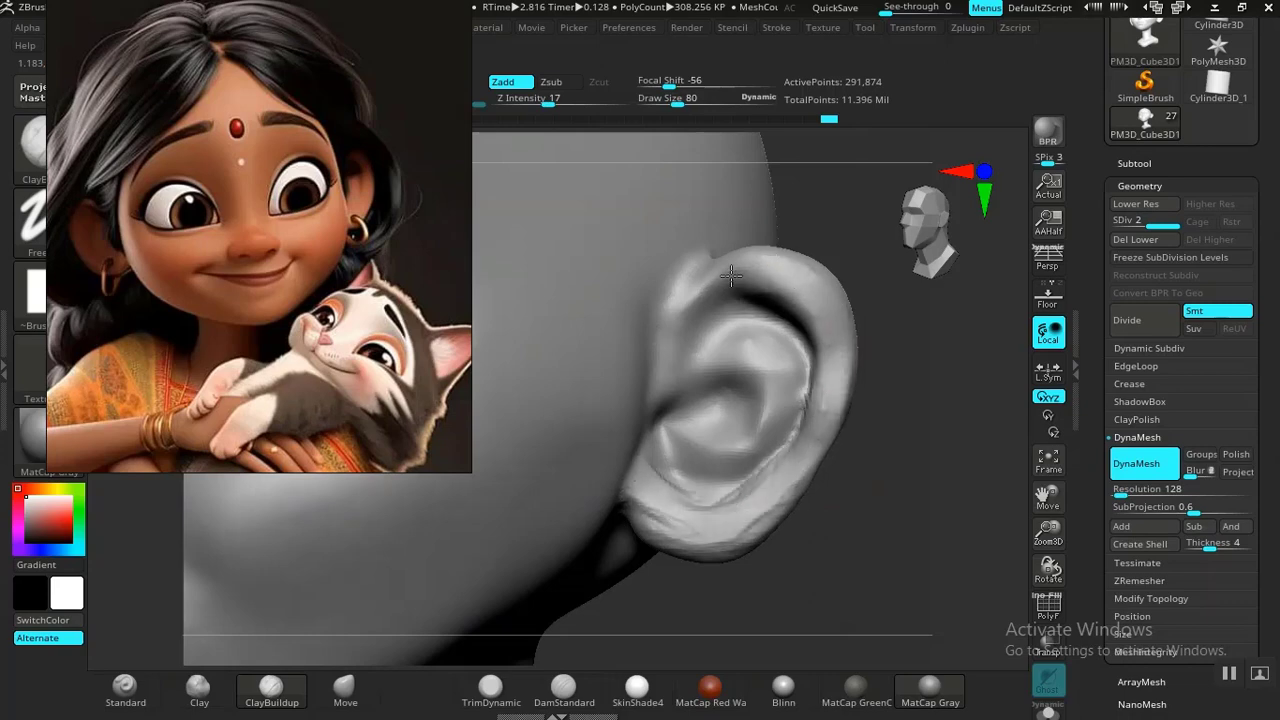
drag(732, 275, 685, 310)
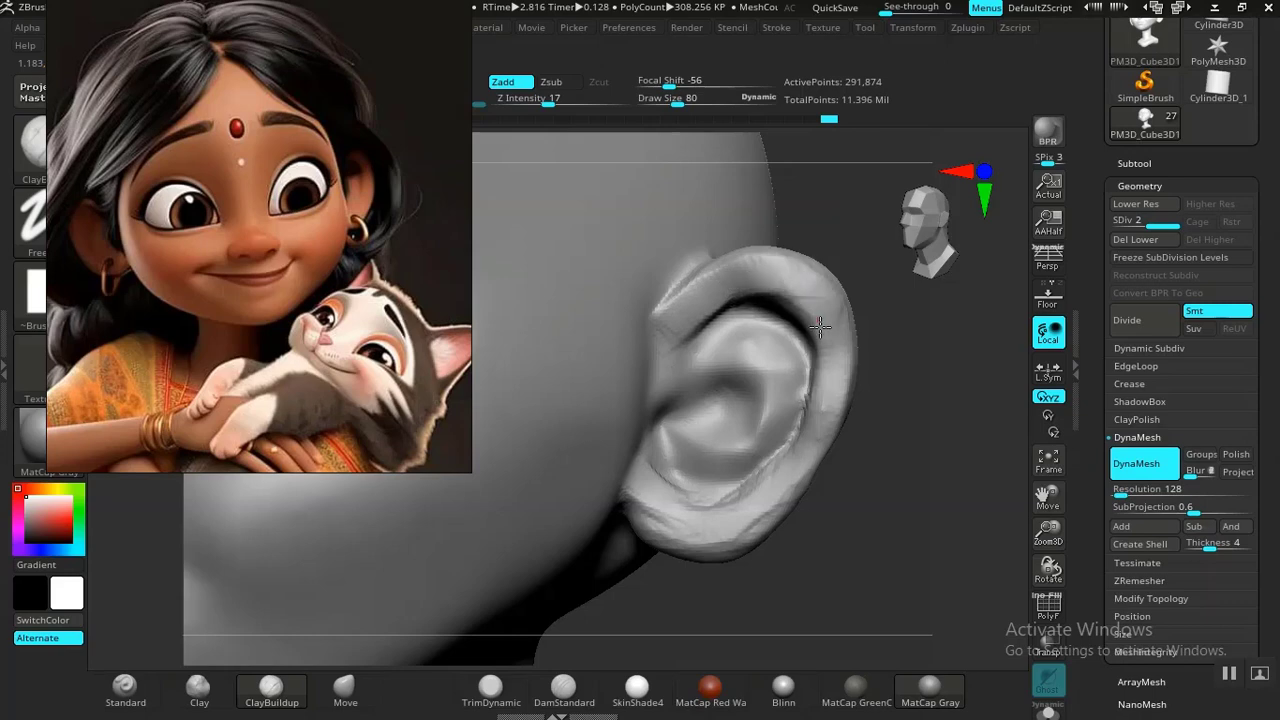
Step: Smooth the ear's outer rim, lobe and inner folds at Z Intensity 23
mouse_move(805, 280)
shift+mouse_down()
mouse_move(820, 400)
mouse_move(792, 463)
shift+mouse_up()
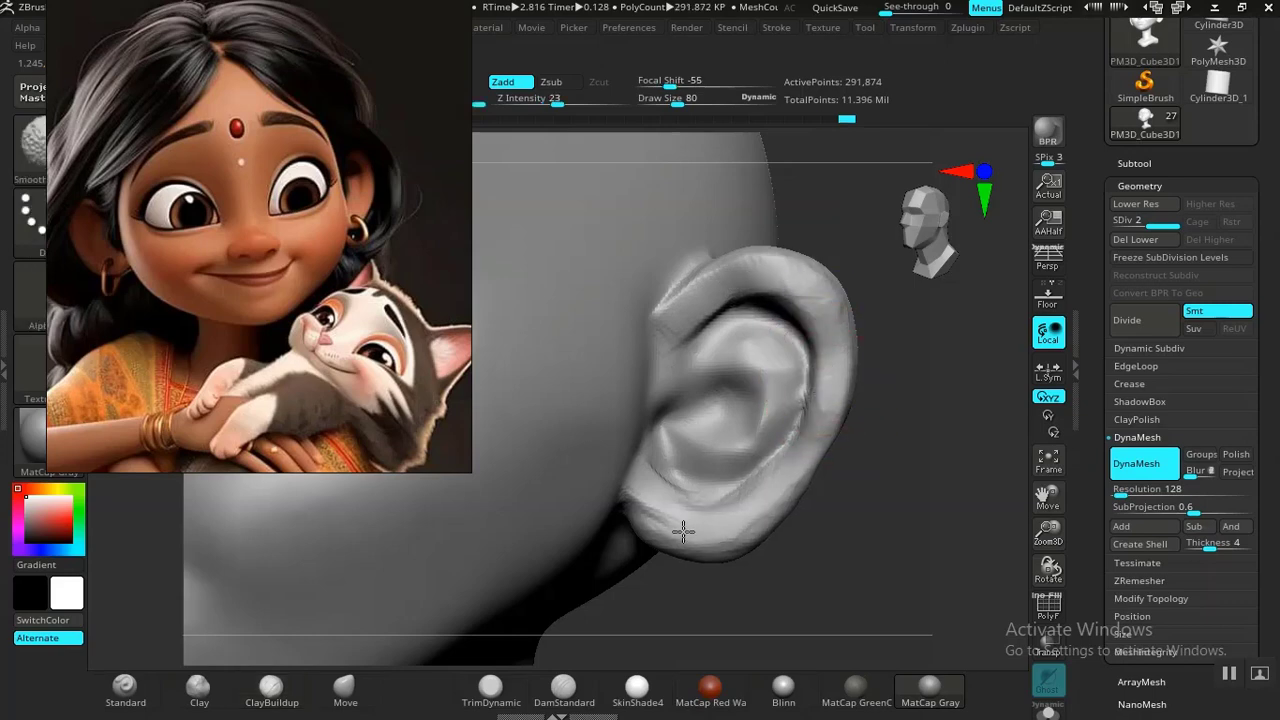
shift+drag(683, 507, 720, 508)
shift+drag(811, 386, 769, 524)
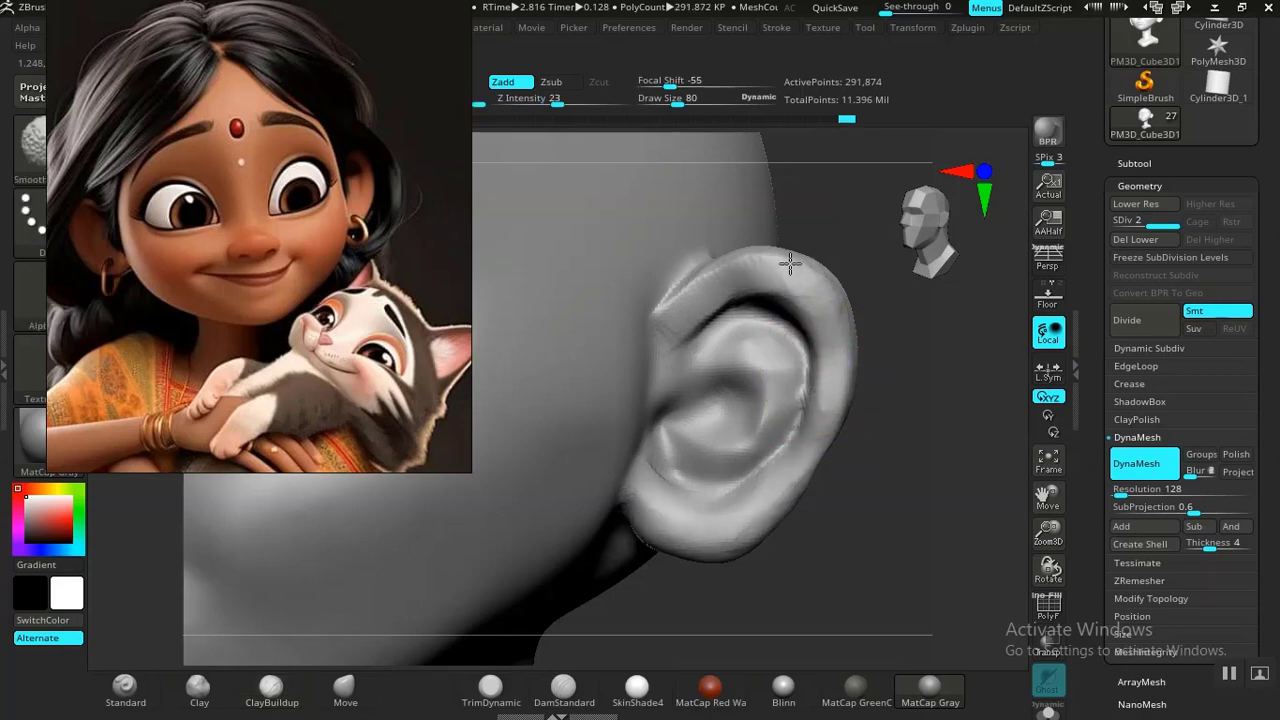
mouse_move(790, 262)
shift+mouse_down()
mouse_move(686, 286)
mouse_move(703, 371)
mouse_move(780, 409)
mouse_move(755, 451)
mouse_move(688, 442)
mouse_move(751, 423)
mouse_move(720, 349)
mouse_move(672, 352)
mouse_move(728, 358)
mouse_move(709, 391)
mouse_move(689, 368)
shift+mouse_up()
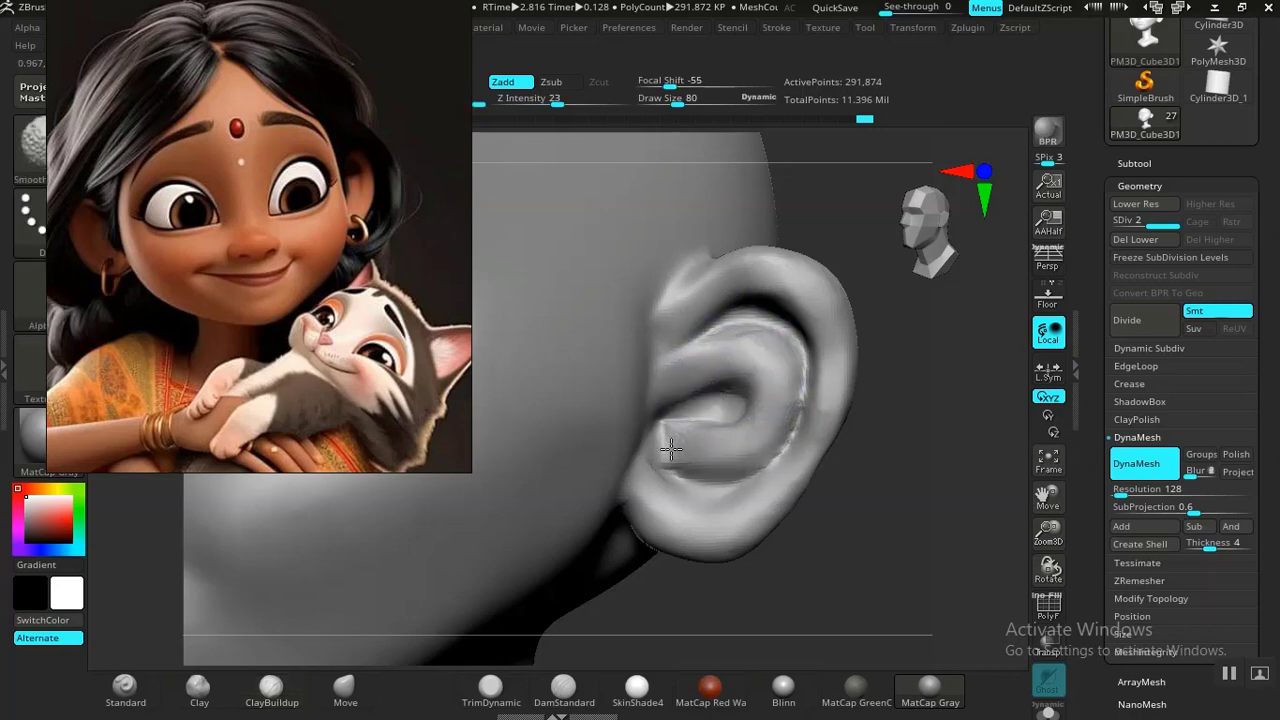
Step: Carve the groove between the ear's outer rim and inner folds down to the lobe with DamStandard at size 80
click(563, 690)
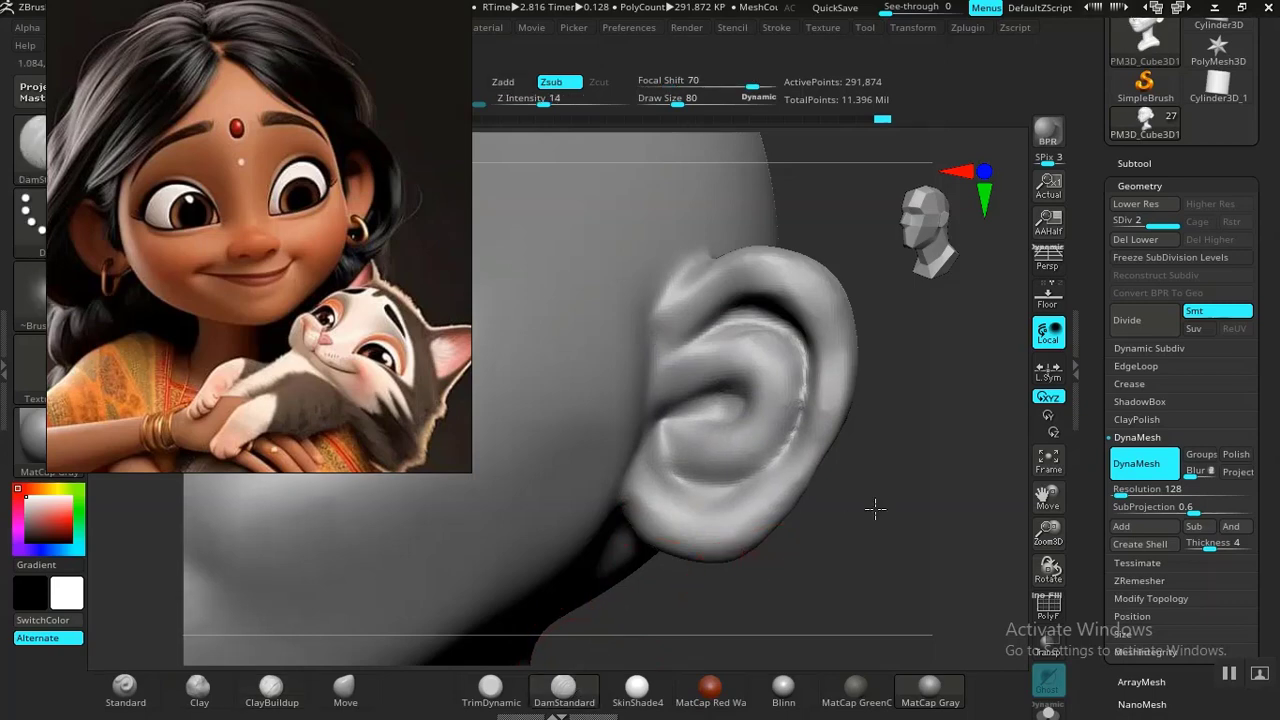
drag(871, 509, 772, 338)
mouse_move(789, 384)
mouse_down()
mouse_move(768, 466)
mouse_move(707, 511)
mouse_up()
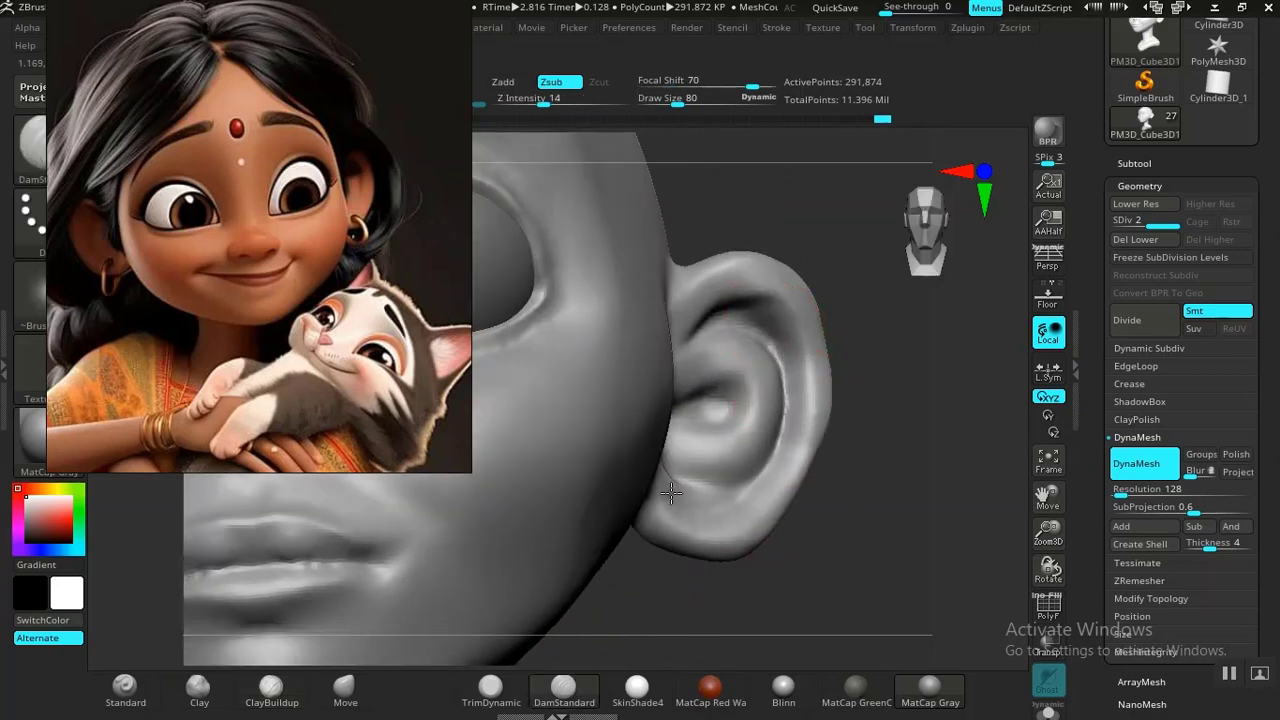
mouse_move(891, 515)
mouse_down()
mouse_move(854, 529)
mouse_move(760, 490)
mouse_move(637, 497)
mouse_up()
drag(764, 448, 778, 406)
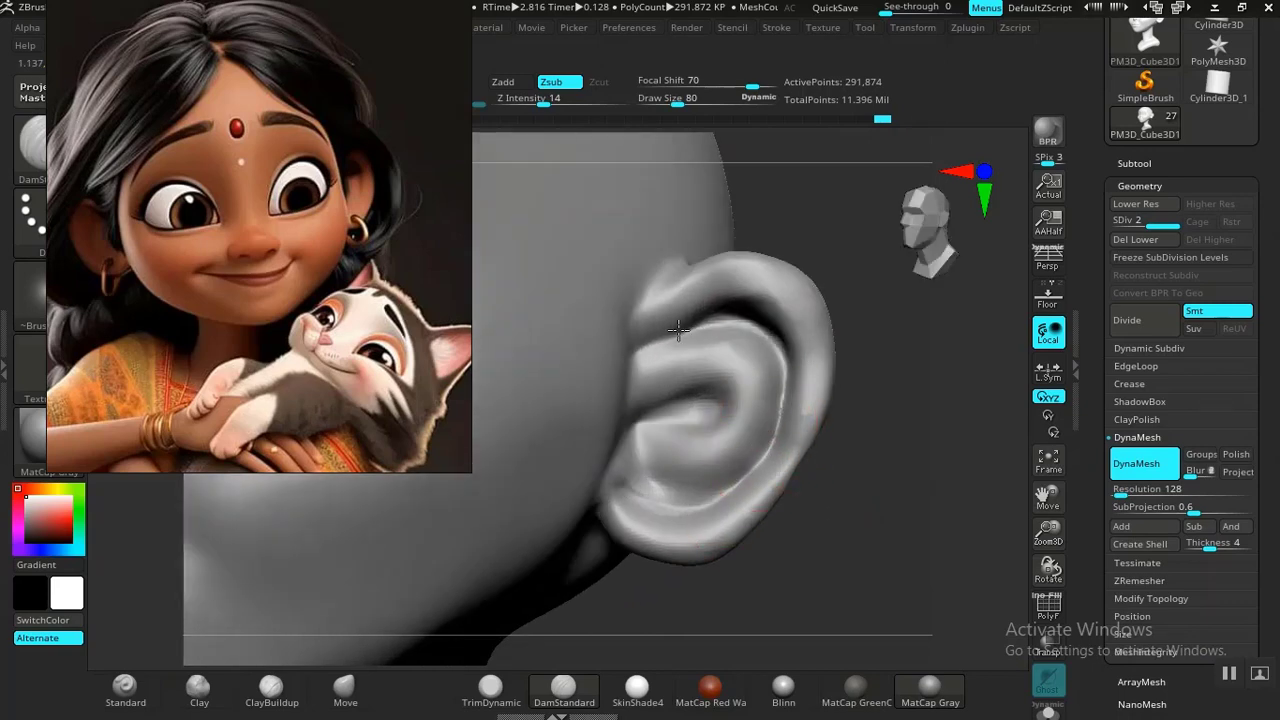
Step: Flatten the ear's outer rim from its upper front end around to the lobe with TrimDynamic at size 80, redoing the first pass
click(490, 686)
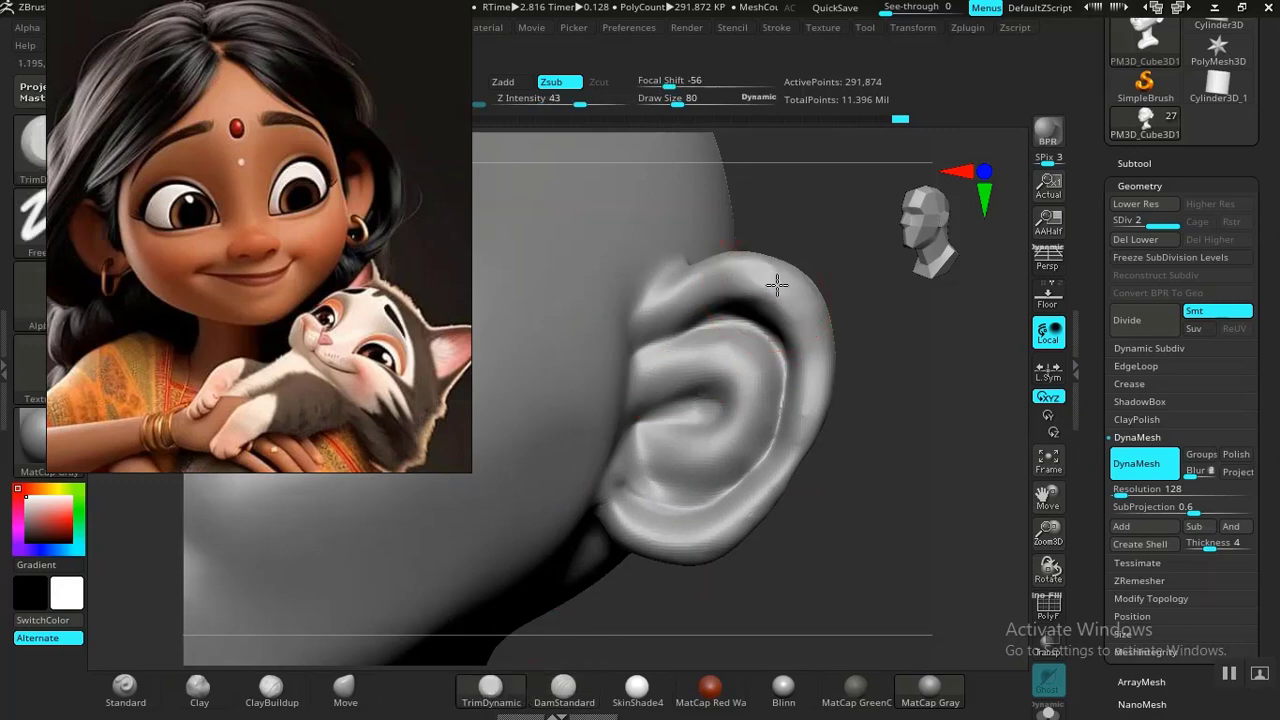
mouse_move(777, 285)
mouse_down()
mouse_move(814, 314)
mouse_move(820, 371)
mouse_move(785, 468)
mouse_move(752, 508)
mouse_move(700, 534)
mouse_move(623, 523)
mouse_up()
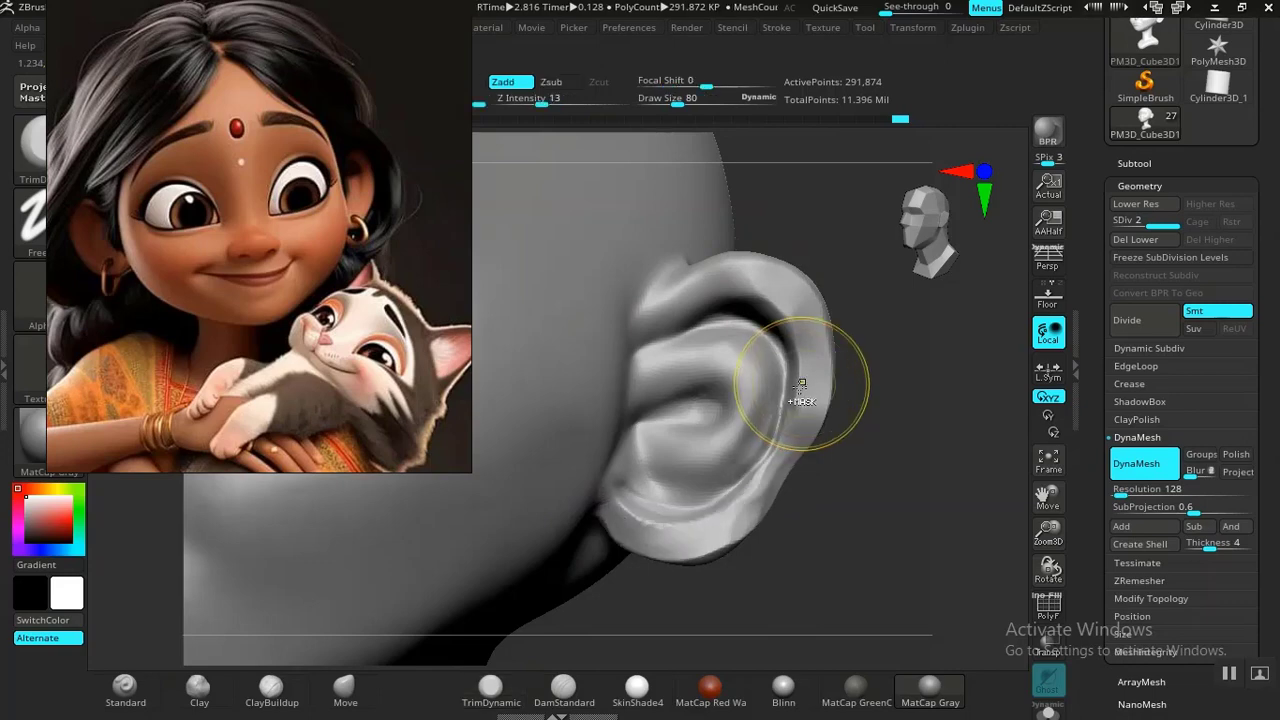
key(ctrl+z)
mouse_move(800, 306)
mouse_down()
mouse_move(777, 286)
mouse_move(709, 286)
mouse_move(661, 312)
mouse_up()
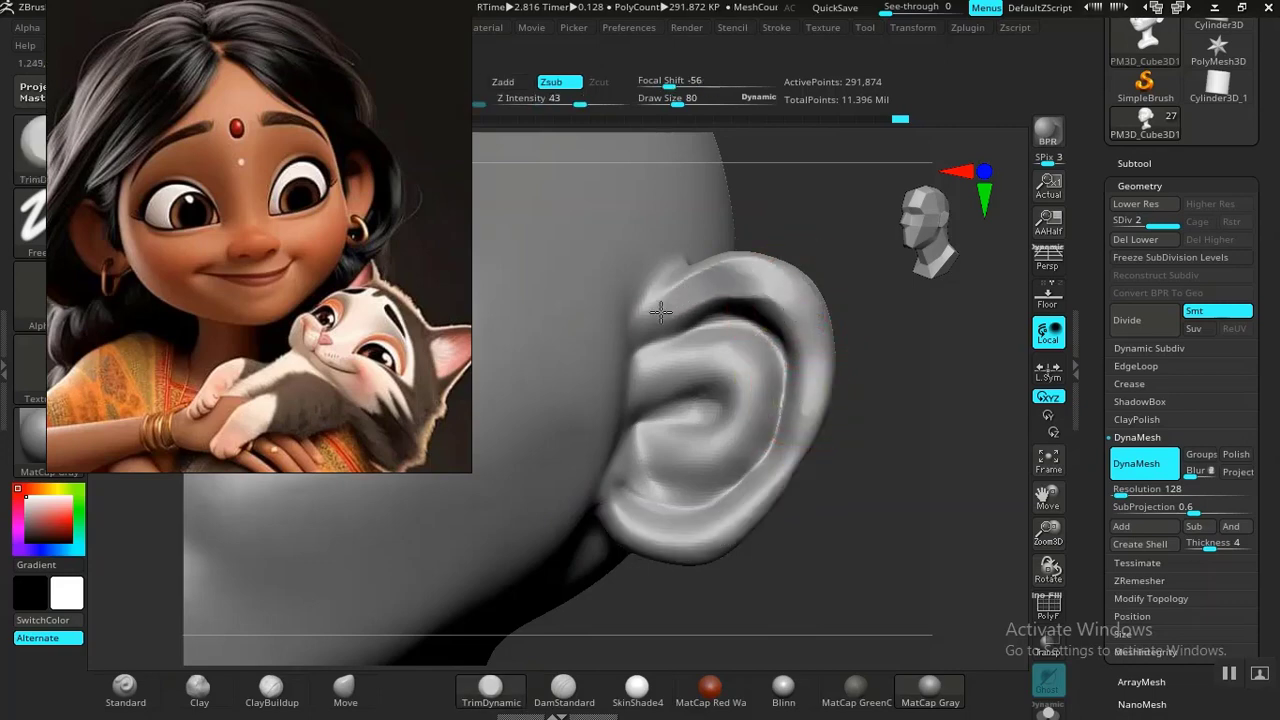
drag(808, 322, 802, 437)
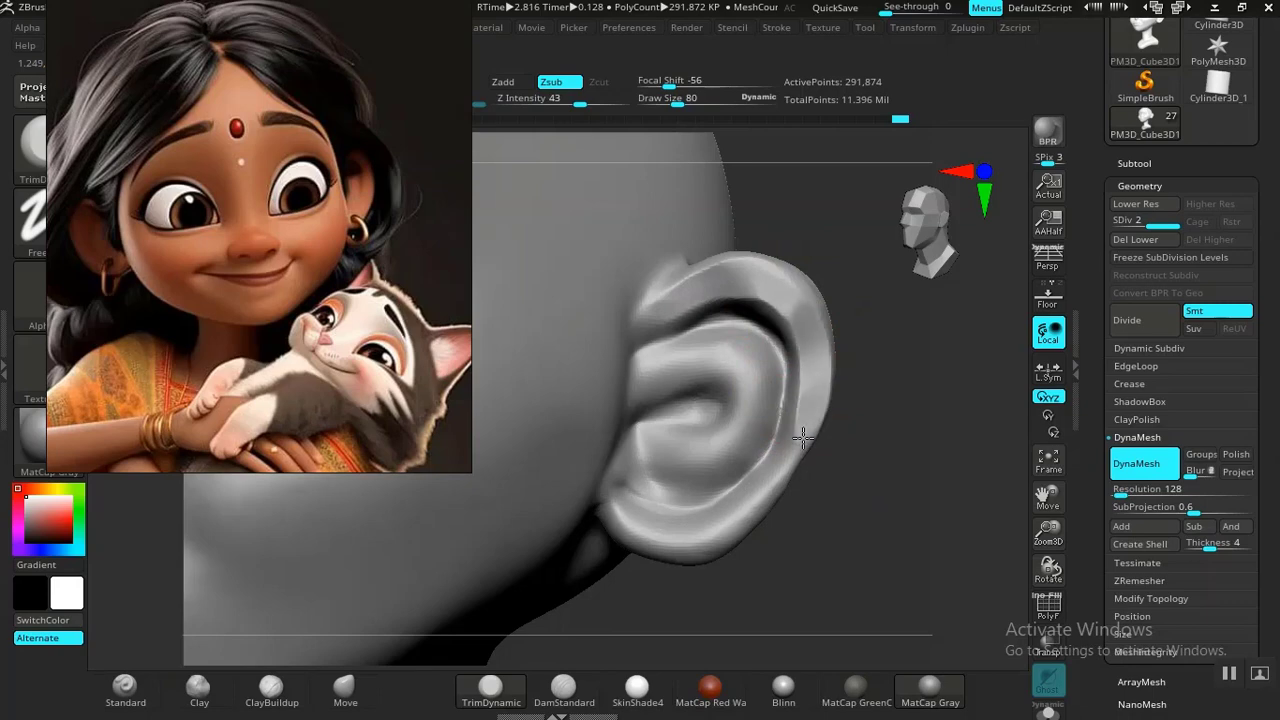
drag(732, 524, 640, 537)
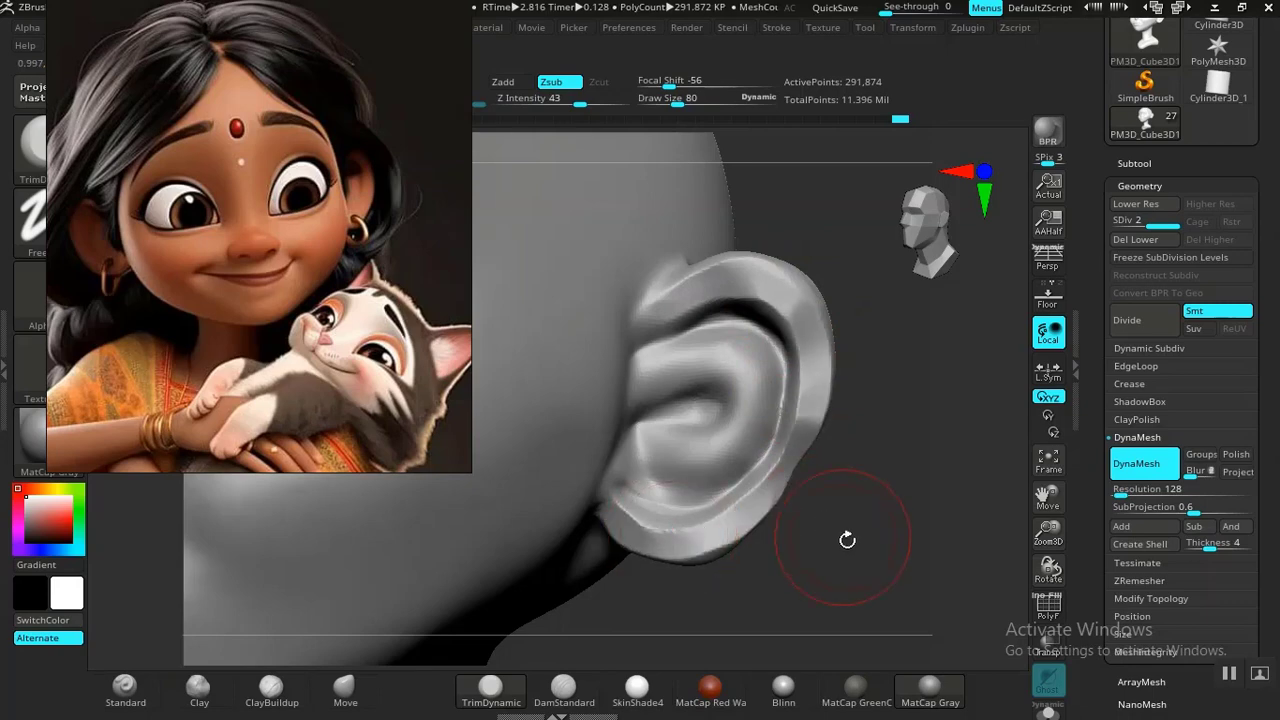
Step: Flatten the ear's inner folds and the hollow around the ear canal with TrimDynamic
drag(846, 537, 740, 440)
mouse_move(626, 388)
mouse_down()
mouse_move(690, 375)
mouse_move(712, 386)
mouse_move(731, 431)
mouse_move(677, 480)
mouse_move(640, 477)
mouse_move(655, 480)
mouse_up()
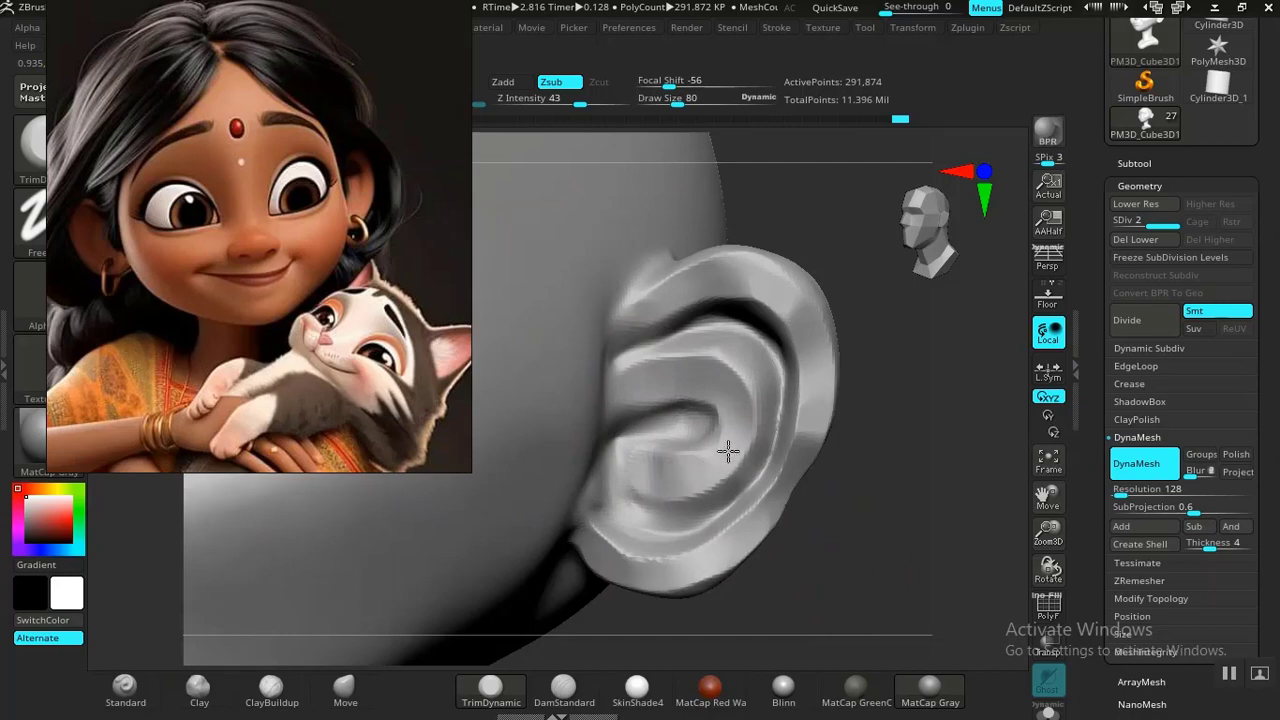
mouse_move(728, 451)
mouse_down()
mouse_move(740, 370)
mouse_move(752, 436)
mouse_up()
Step: Sharpen the fold at the ear canal with DamStandard at size 80 and smooth the inner ear surface
key(shift)
mouse_move(926, 528)
alt+mouse_down()
mouse_move(874, 423)
mouse_move(823, 423)
mouse_move(840, 454)
mouse_move(827, 513)
mouse_move(884, 650)
alt+mouse_up()
alt+drag(888, 464, 914, 645)
click(564, 688)
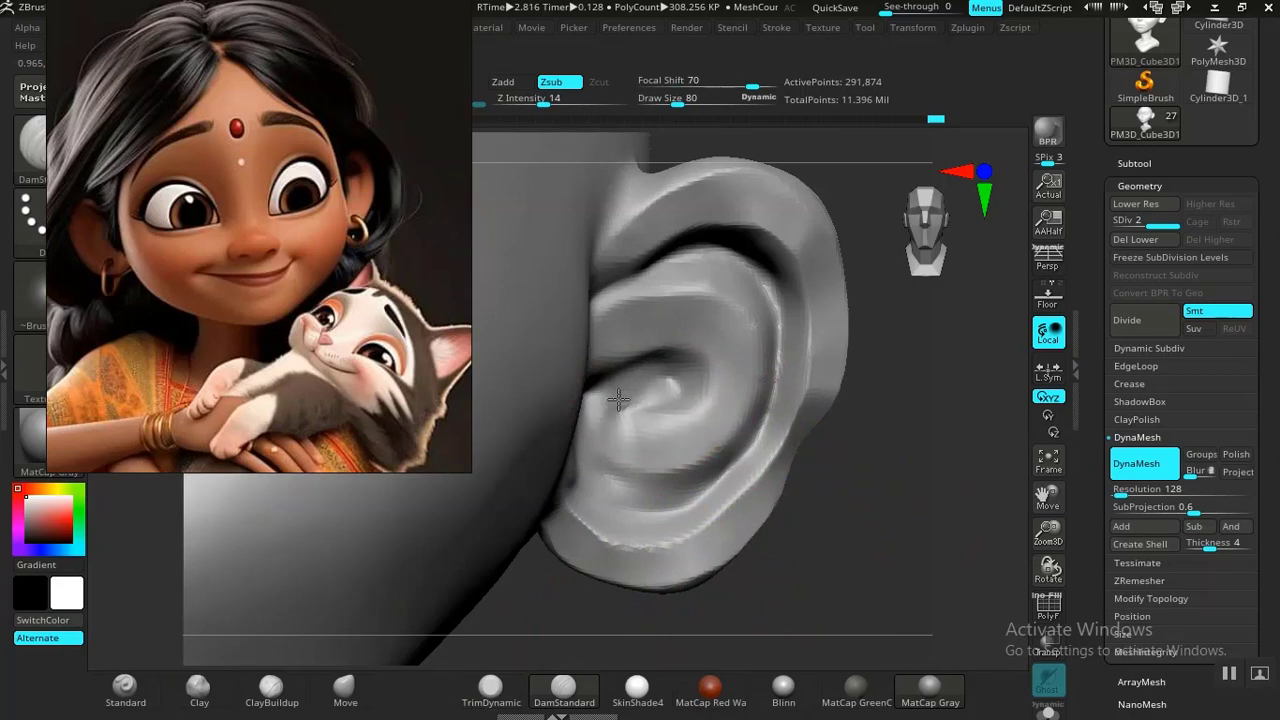
drag(619, 400, 598, 398)
mouse_move(643, 457)
shift+mouse_down()
mouse_move(683, 431)
mouse_move(647, 326)
shift+mouse_up()
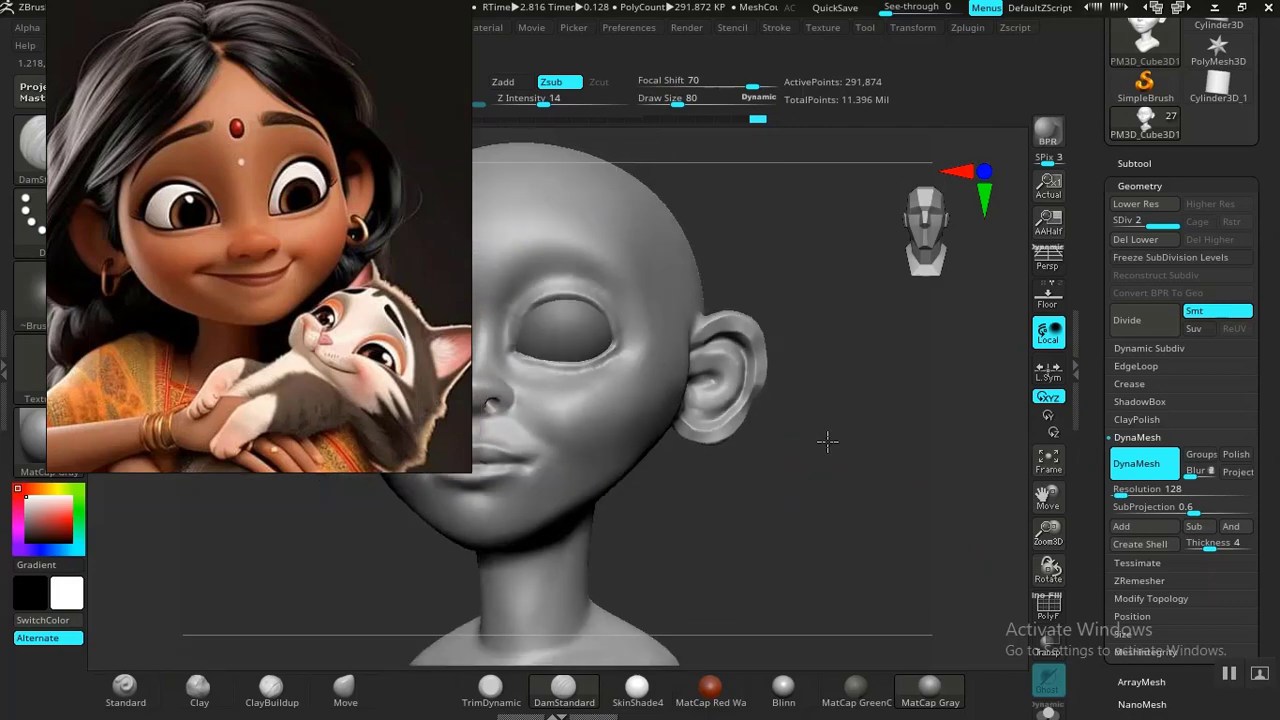
shift+drag(827, 441, 869, 570)
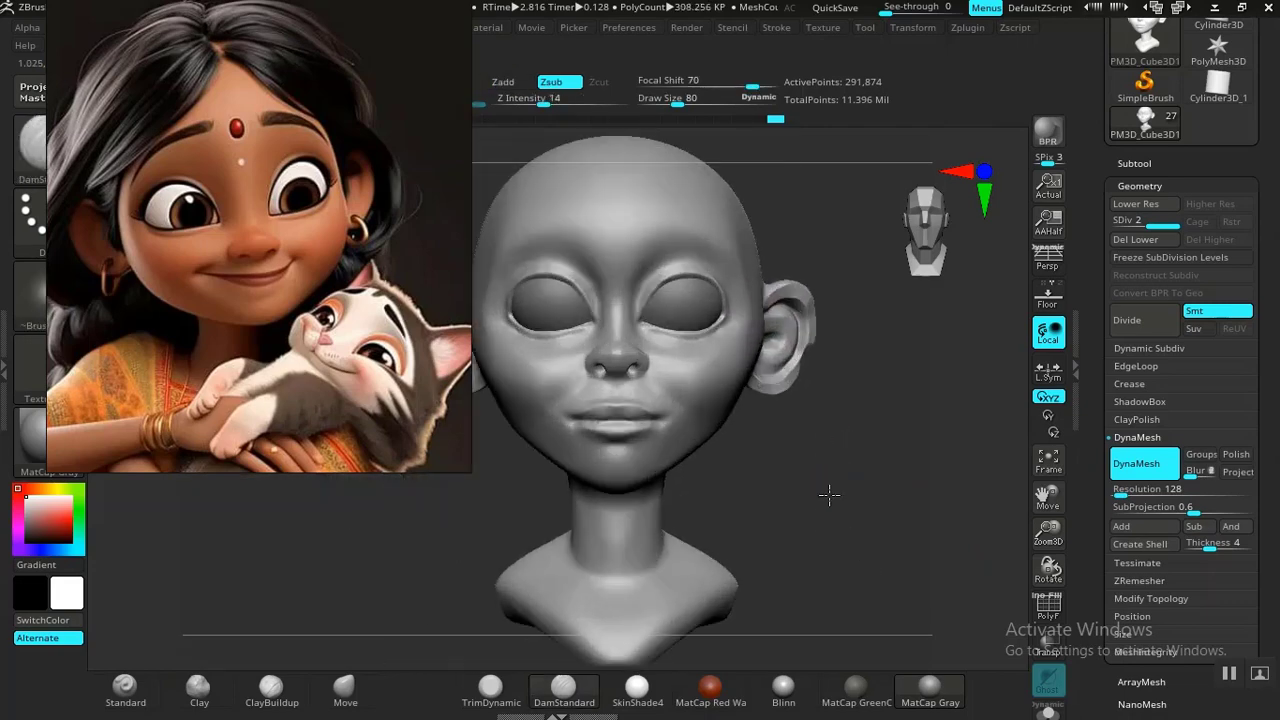
Step: Carve the upper and lower eyelid creases around the eye with DamStandard at size 80, undoing the faulty stroke
alt+drag(829, 493, 550, 552)
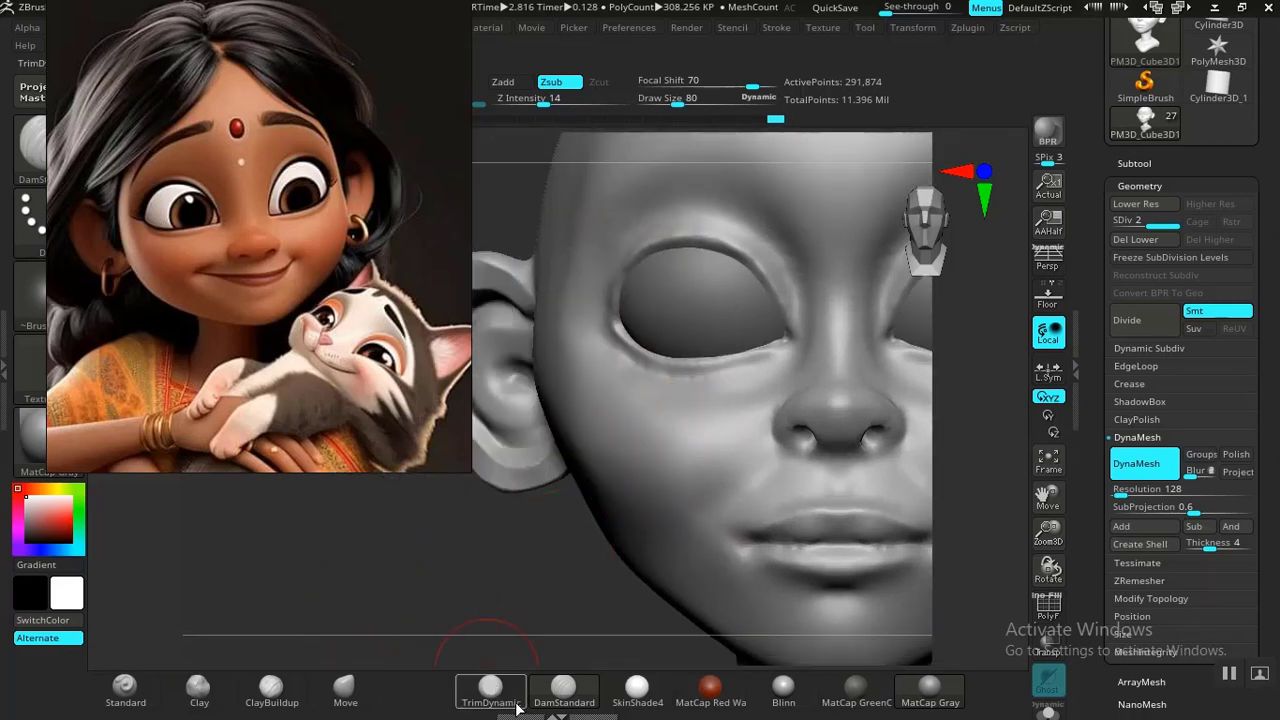
mouse_move(528, 614)
mouse_down()
mouse_move(503, 603)
mouse_move(508, 592)
mouse_up()
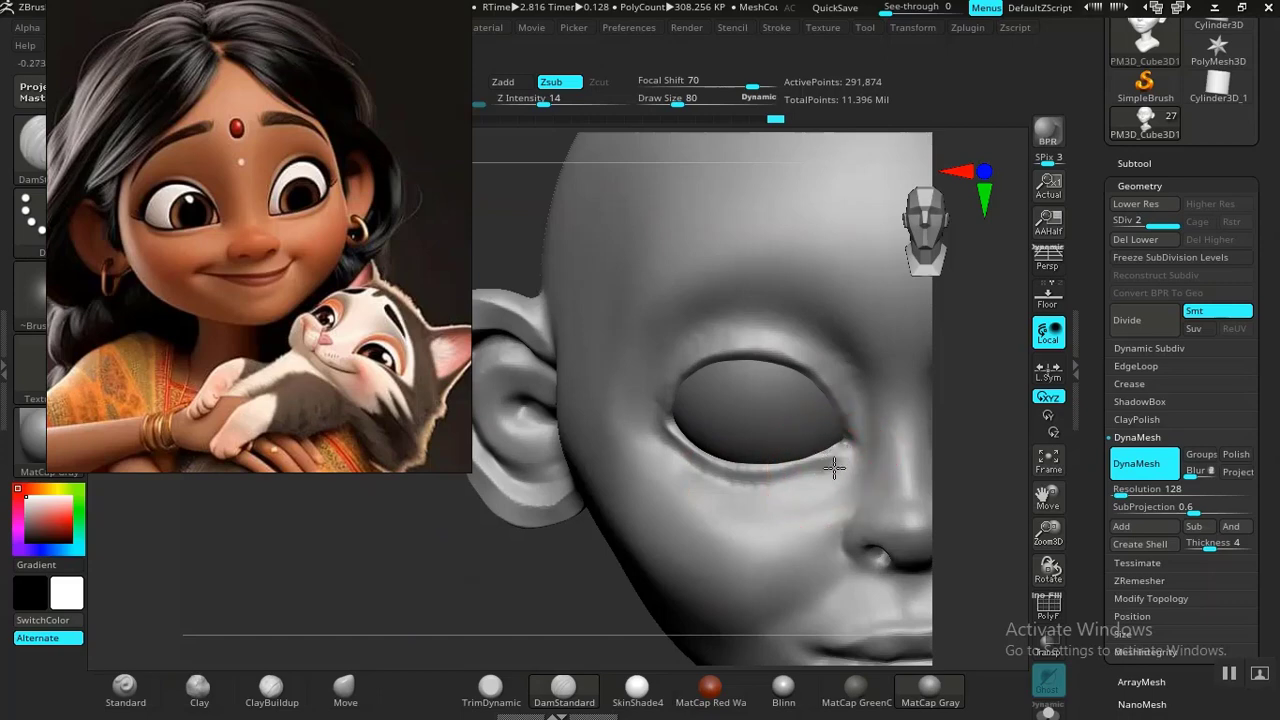
key(ctrl+z)
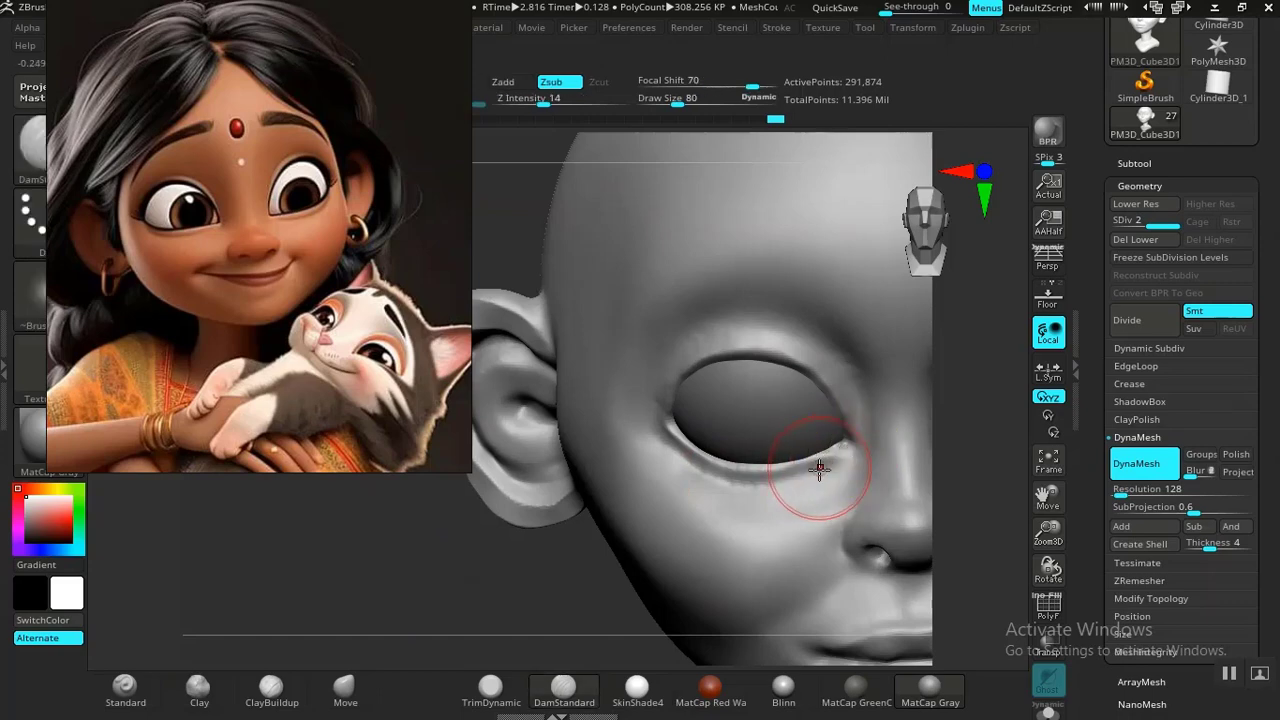
drag(820, 468, 851, 455)
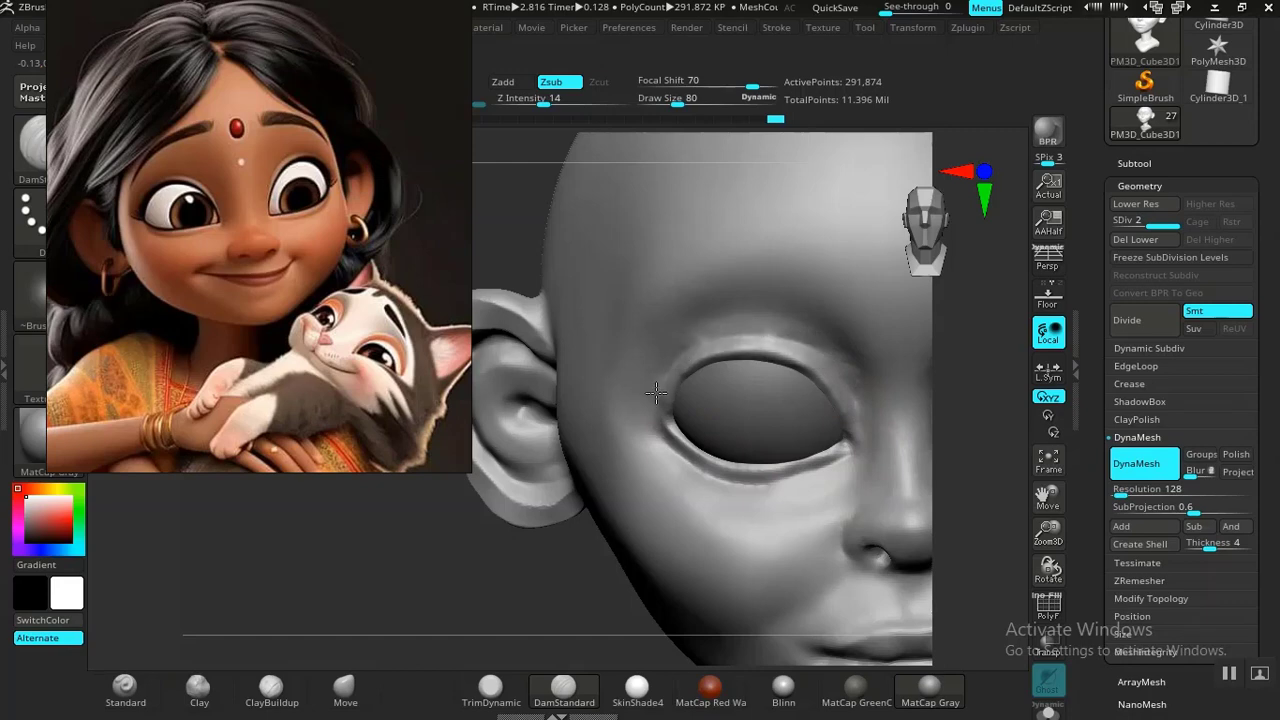
alt+drag(505, 625, 509, 546)
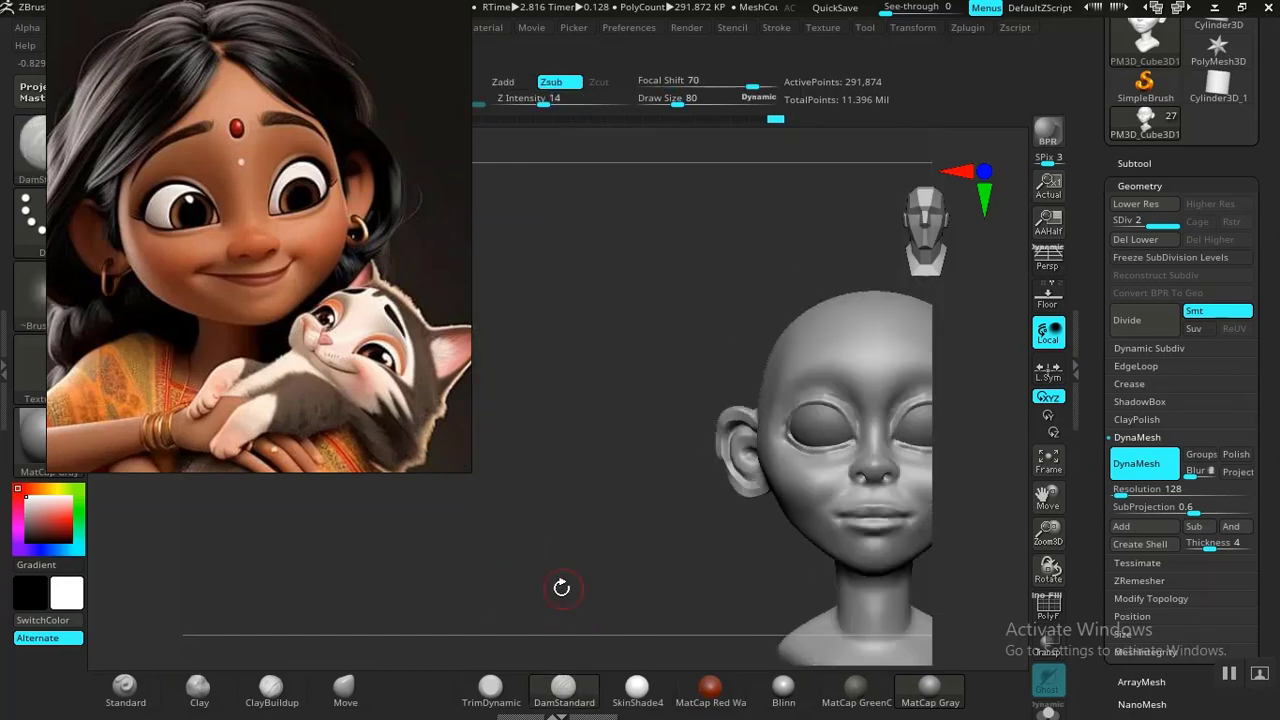
shift+drag(560, 586, 757, 488)
alt+drag(796, 576, 828, 629)
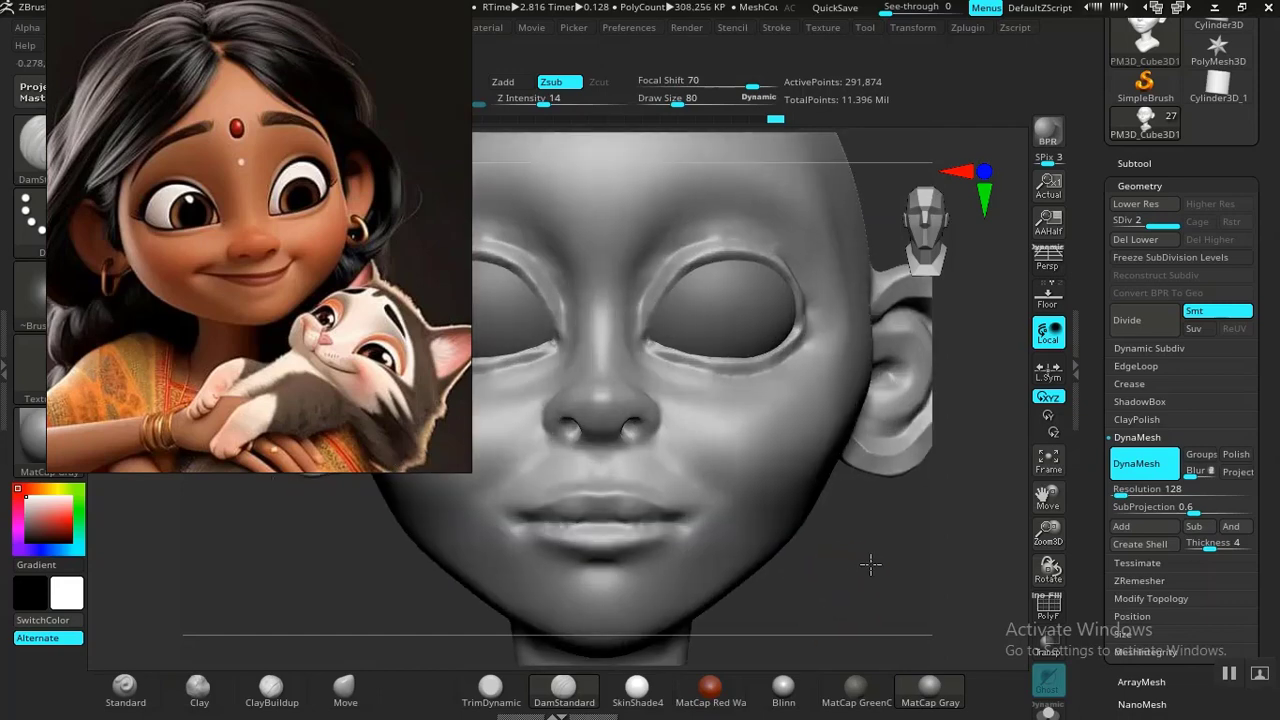
alt+drag(869, 563, 878, 616)
drag(929, 580, 878, 550)
mouse_move(483, 534)
alt+mouse_down()
mouse_move(520, 551)
mouse_move(540, 609)
mouse_move(454, 609)
mouse_move(370, 492)
mouse_move(909, 481)
mouse_move(888, 418)
alt+mouse_up()
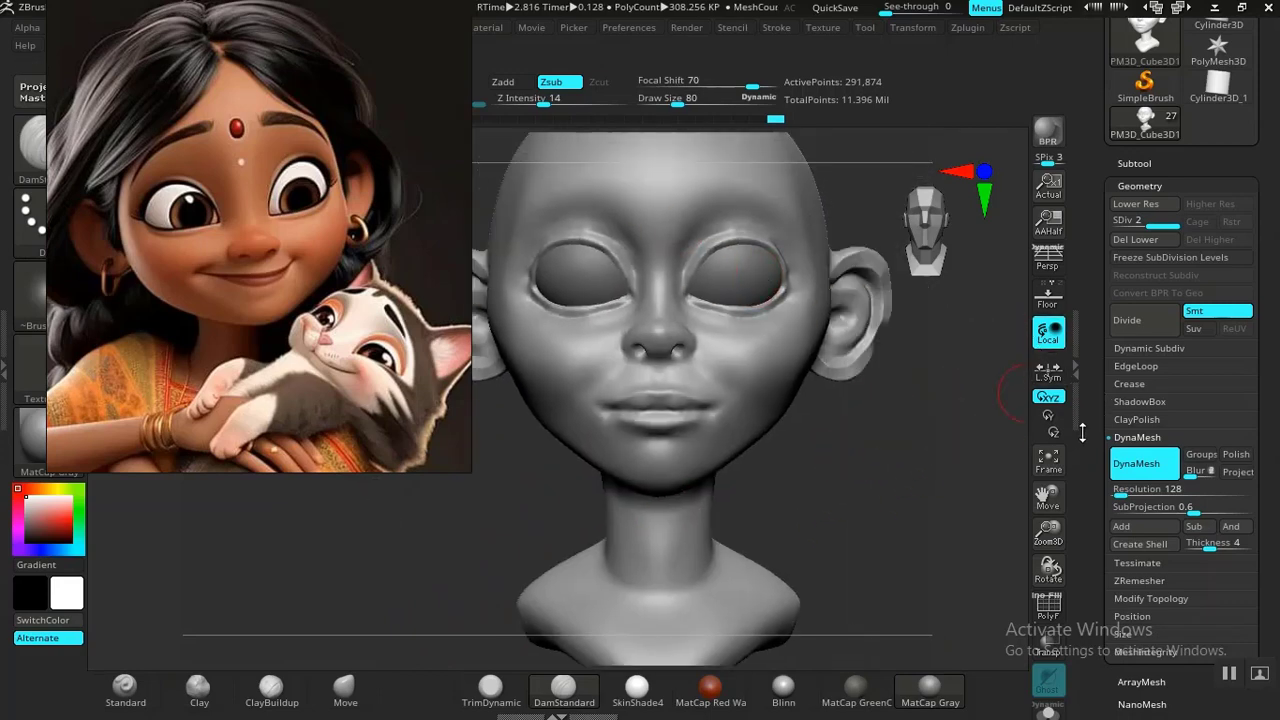
Step: Drop the head to subdivision level 1 and delete its higher subdivision levels
mouse_move(1094, 458)
mouse_down()
mouse_move(1083, 430)
mouse_move(1087, 464)
mouse_up()
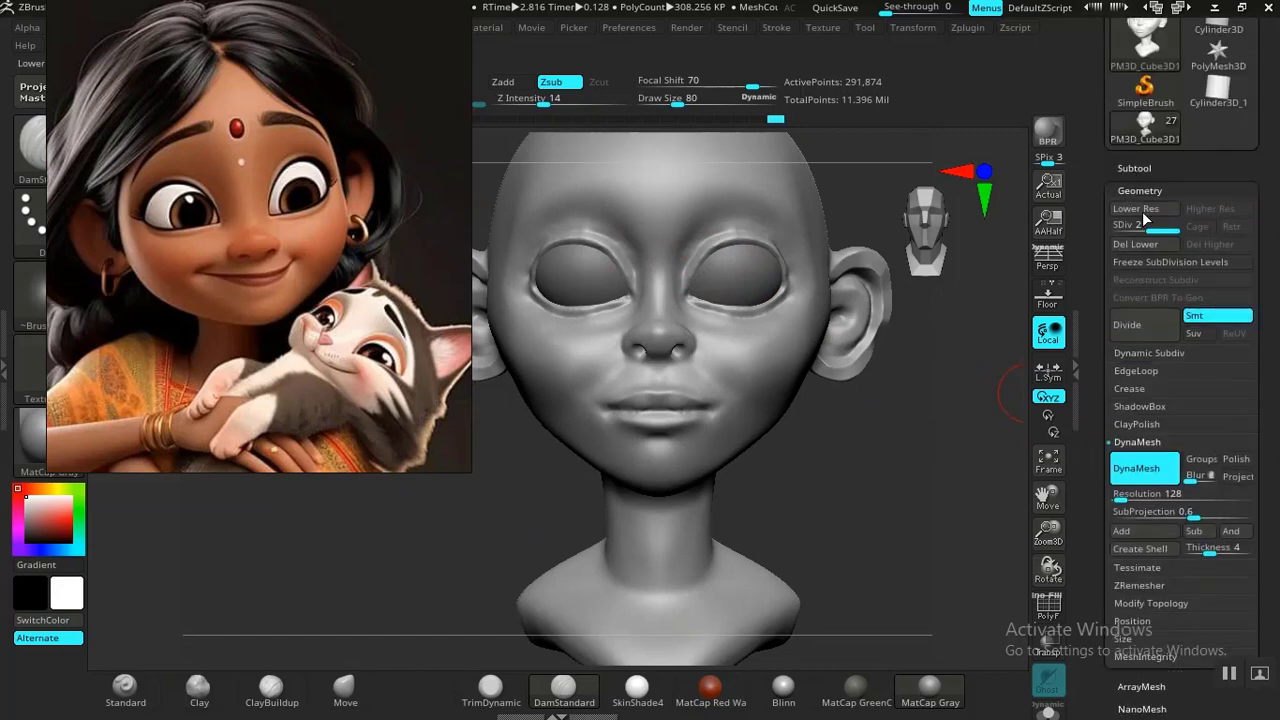
click(1138, 244)
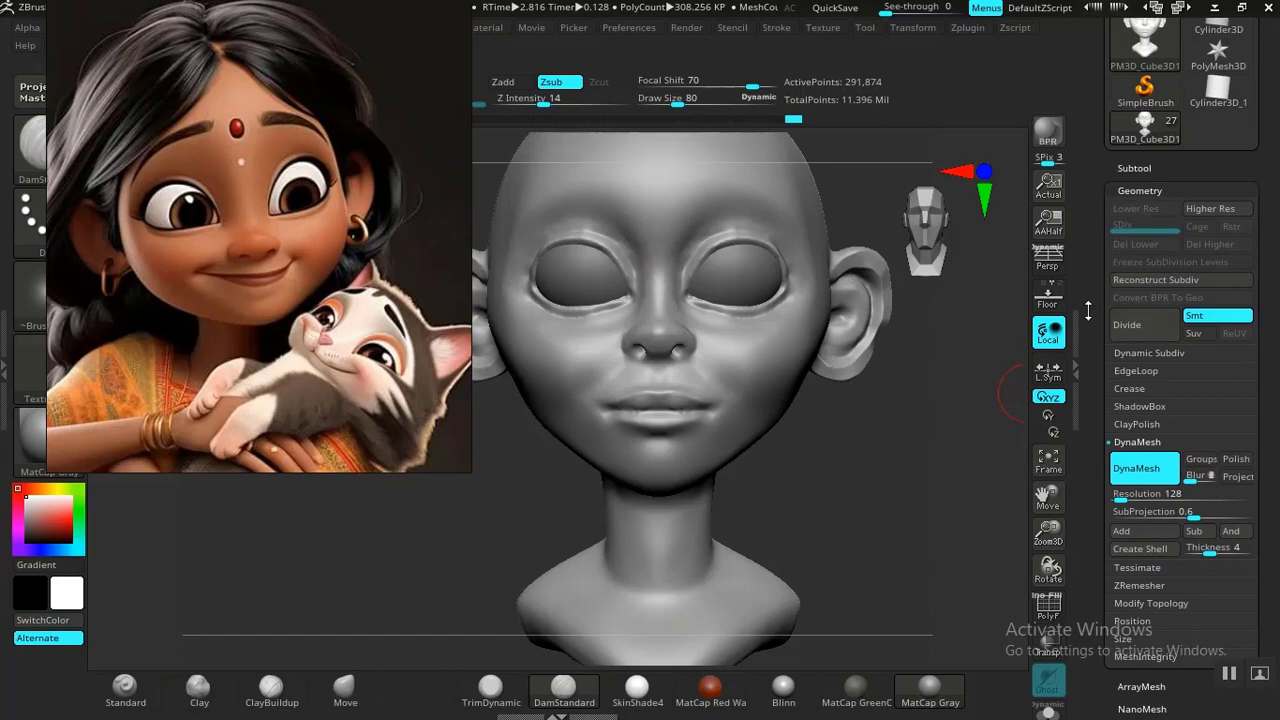
click(1155, 280)
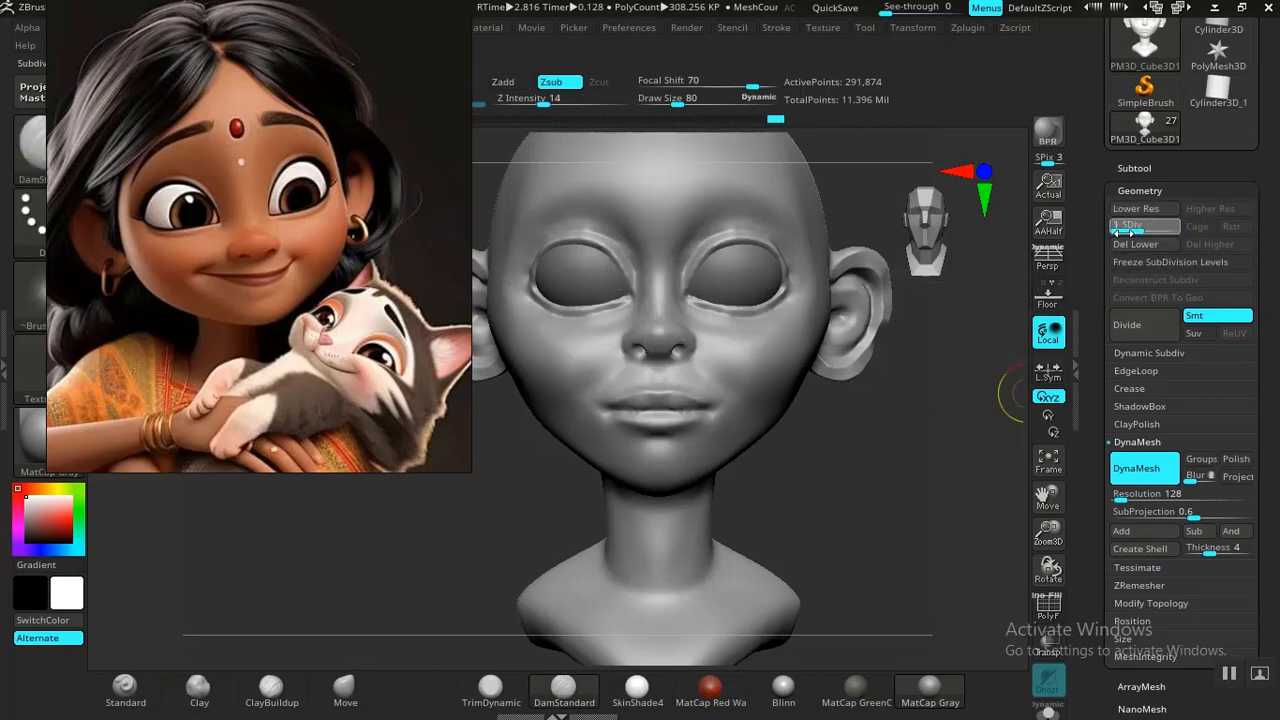
click(1128, 232)
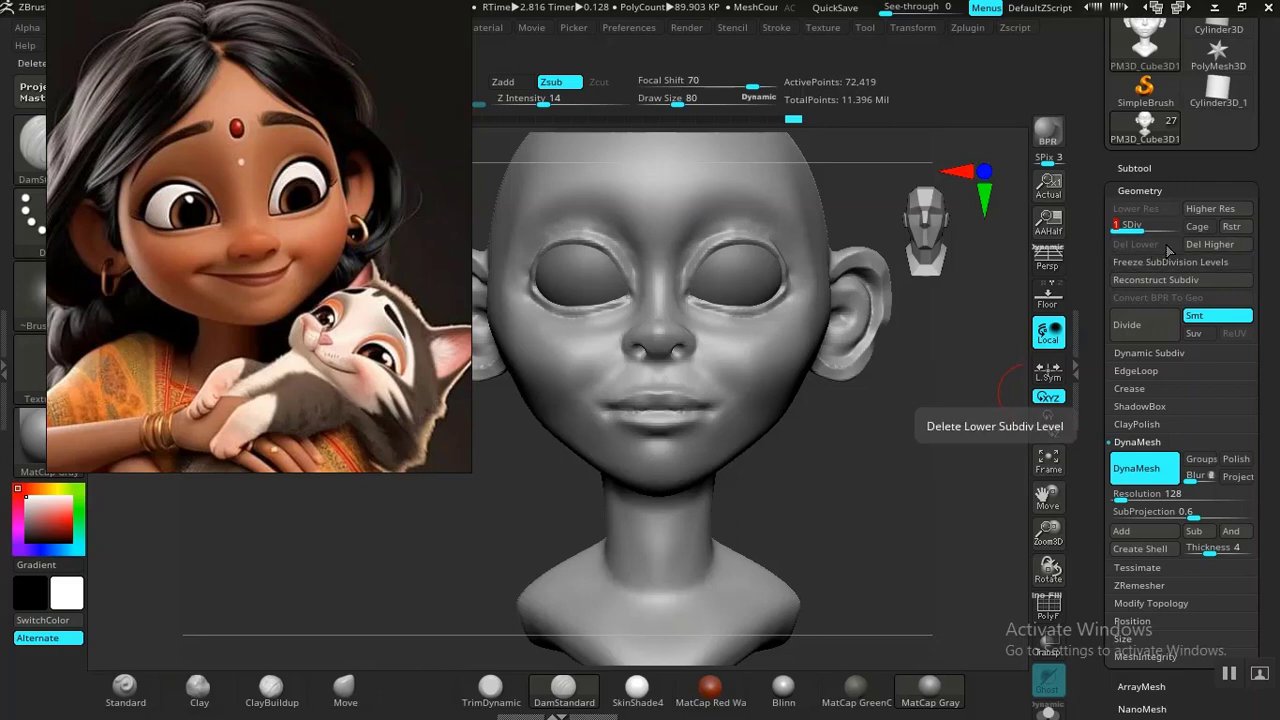
click(1212, 244)
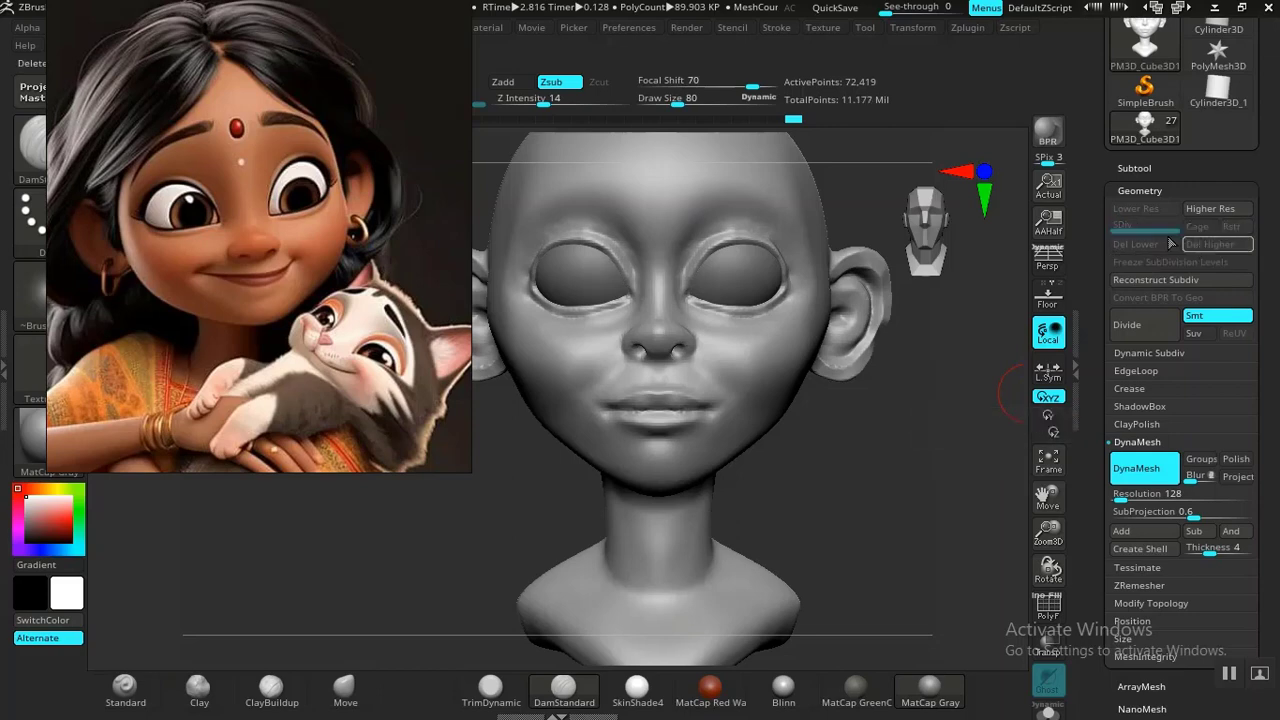
Step: Duplicate the head subtool, hide the original and display the copy's polygon wireframe
click(1135, 168)
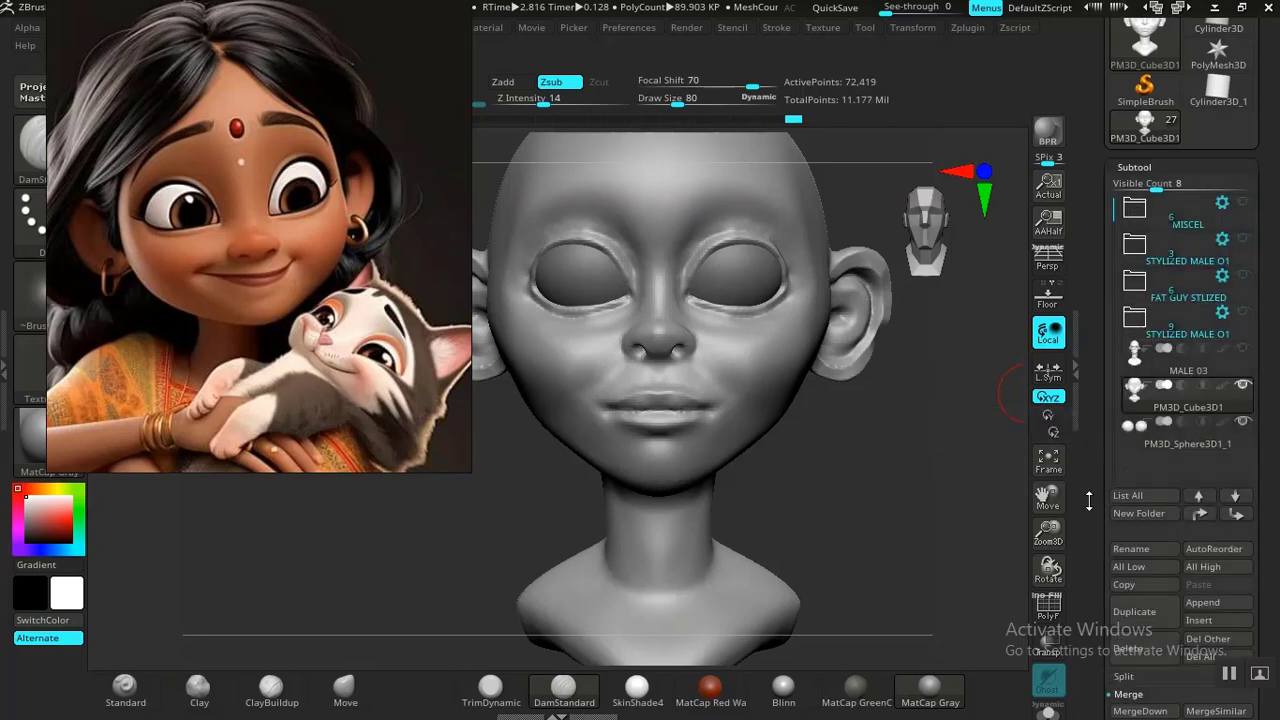
drag(1089, 501, 1089, 360)
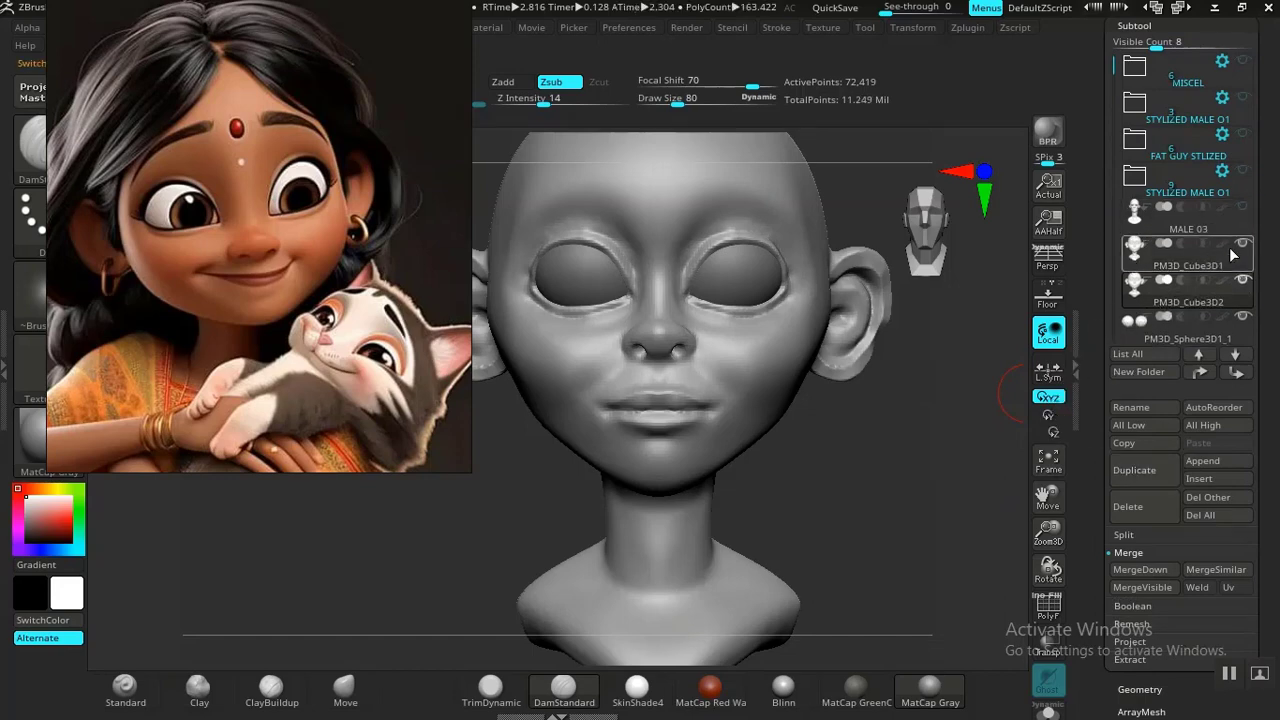
key(shift+f)
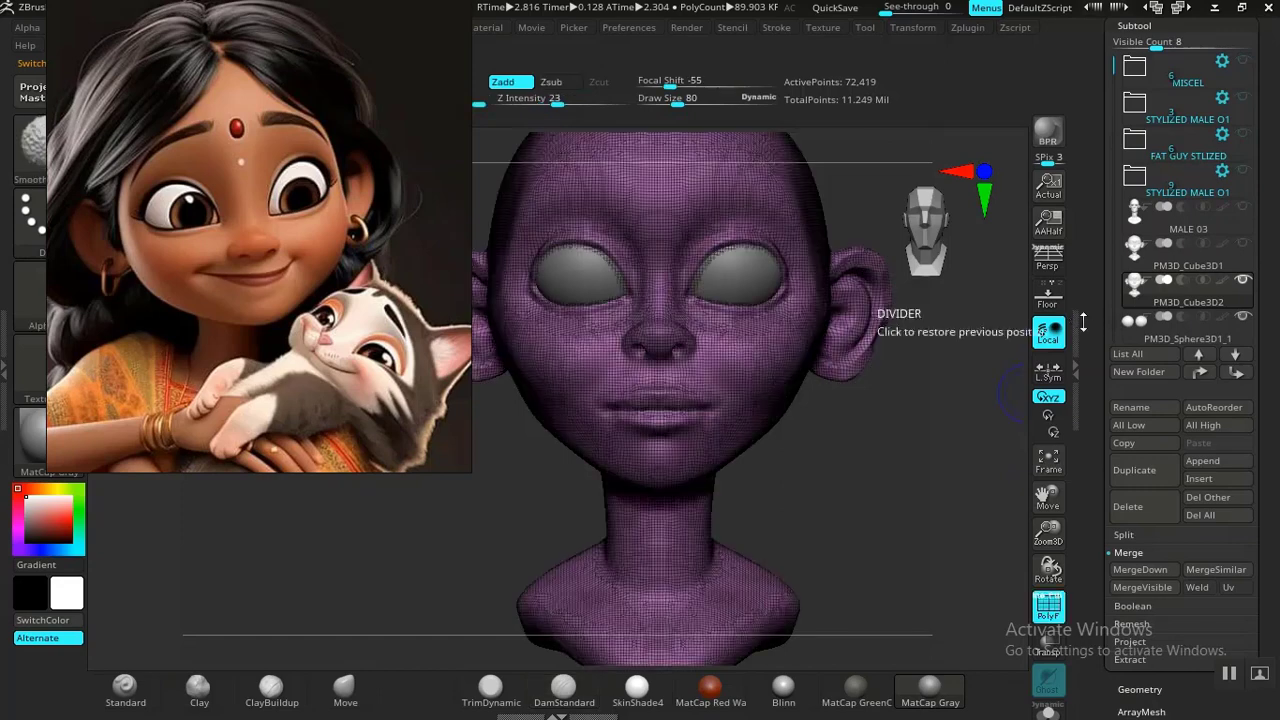
Step: Remesh the duplicated head with ZRemesher, using target polygons count 20.2646, AdaptiveSize 9 and Adapt turned off
drag(1086, 518, 1089, 414)
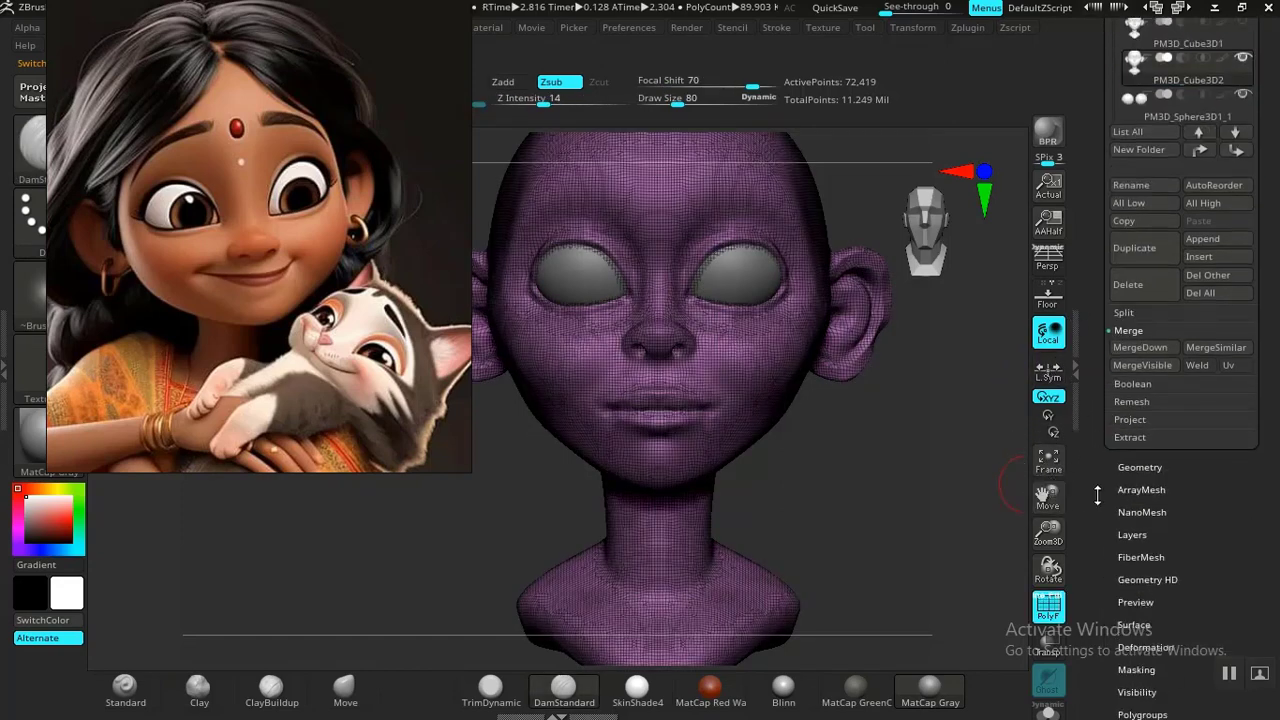
mouse_move(1097, 495)
mouse_down()
mouse_move(1094, 363)
mouse_move(1103, 463)
mouse_move(1106, 418)
mouse_up()
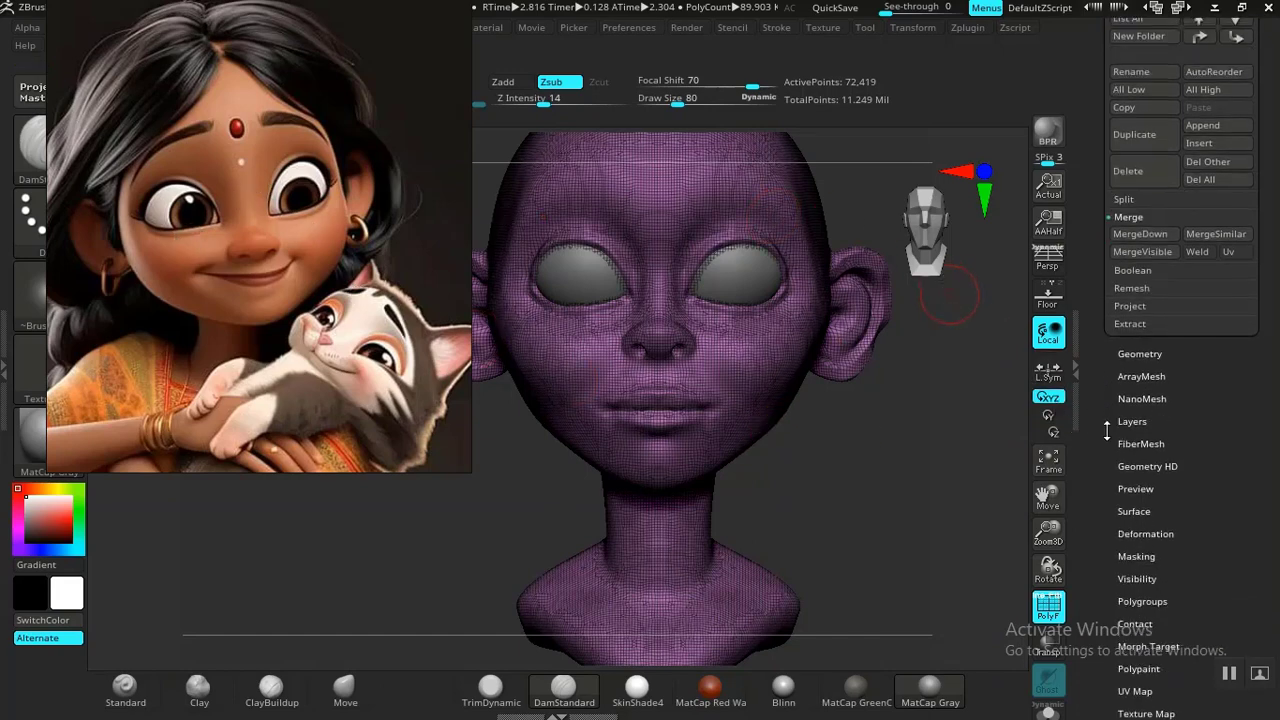
mouse_move(1107, 430)
mouse_down()
mouse_move(1101, 411)
mouse_move(1103, 446)
mouse_move(1096, 410)
mouse_up()
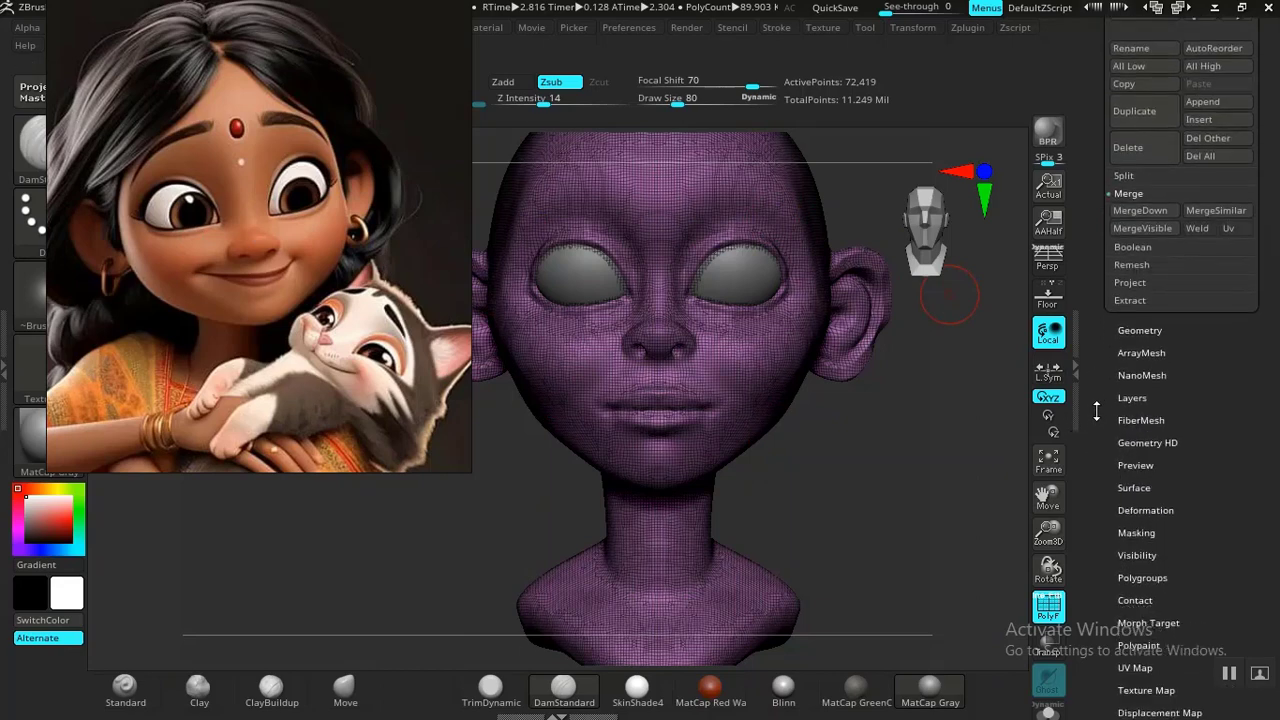
click(1133, 330)
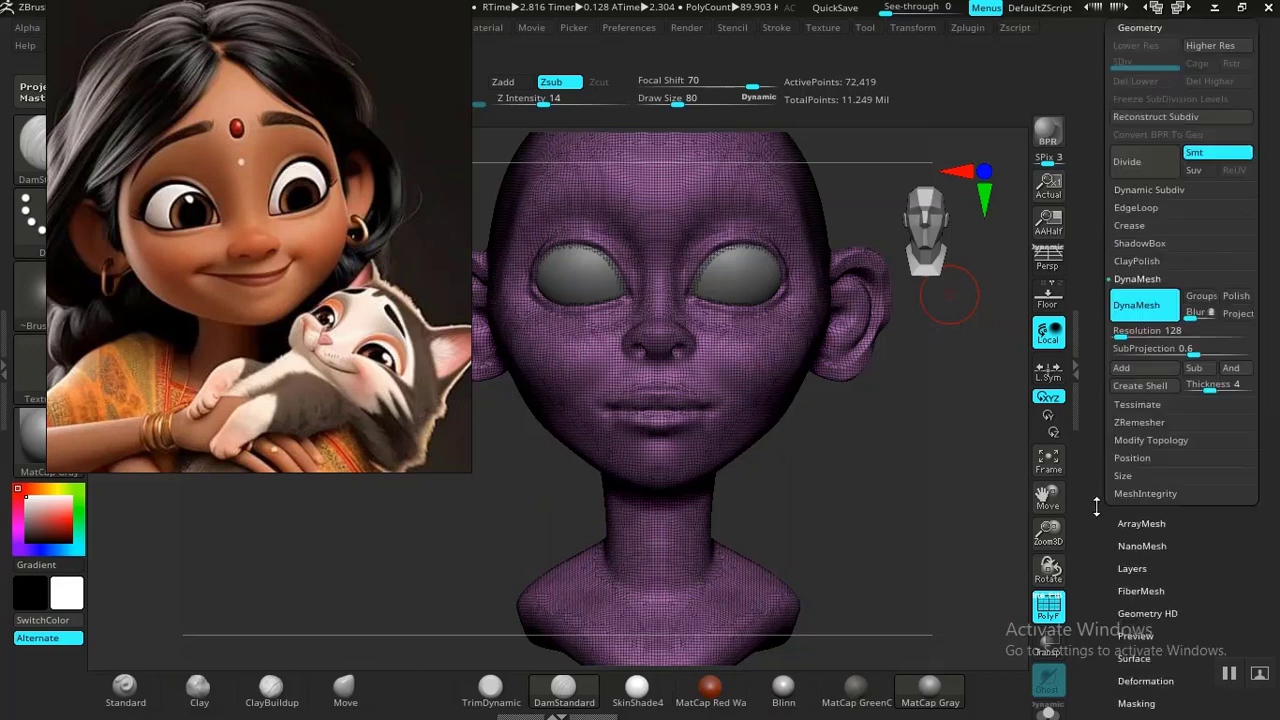
drag(1097, 484, 1097, 498)
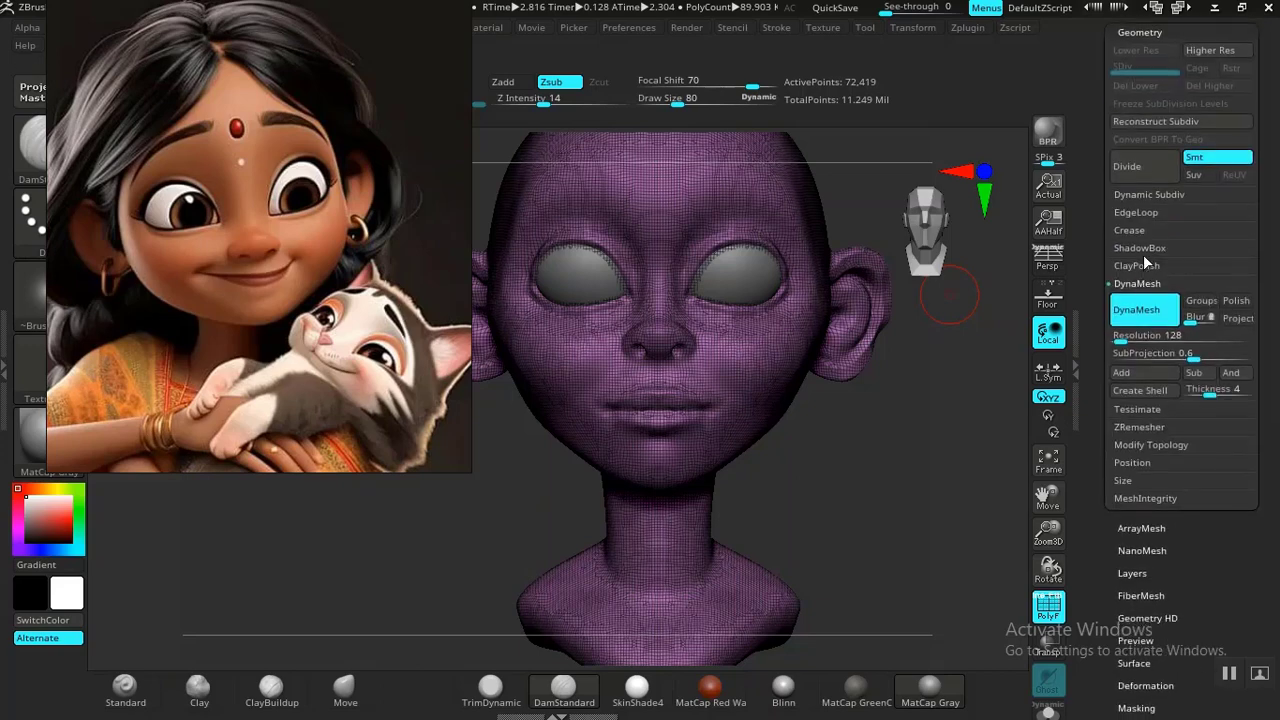
click(1135, 427)
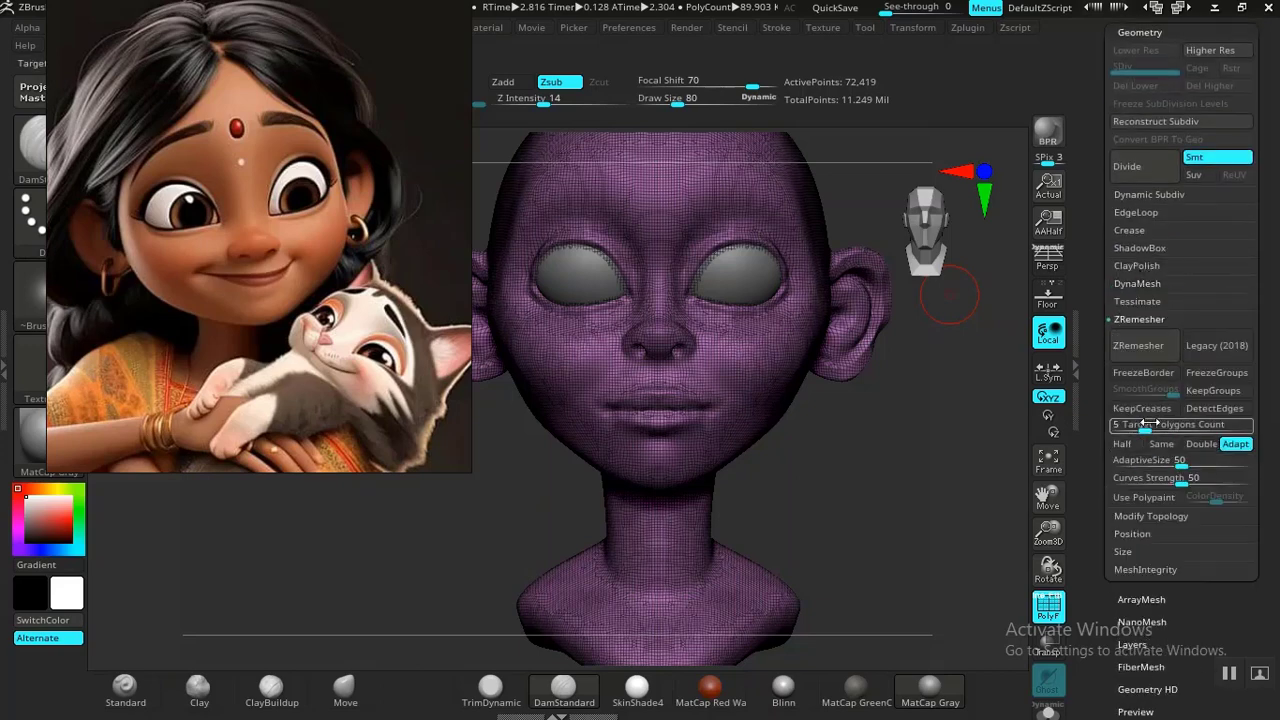
drag(1138, 428, 1130, 461)
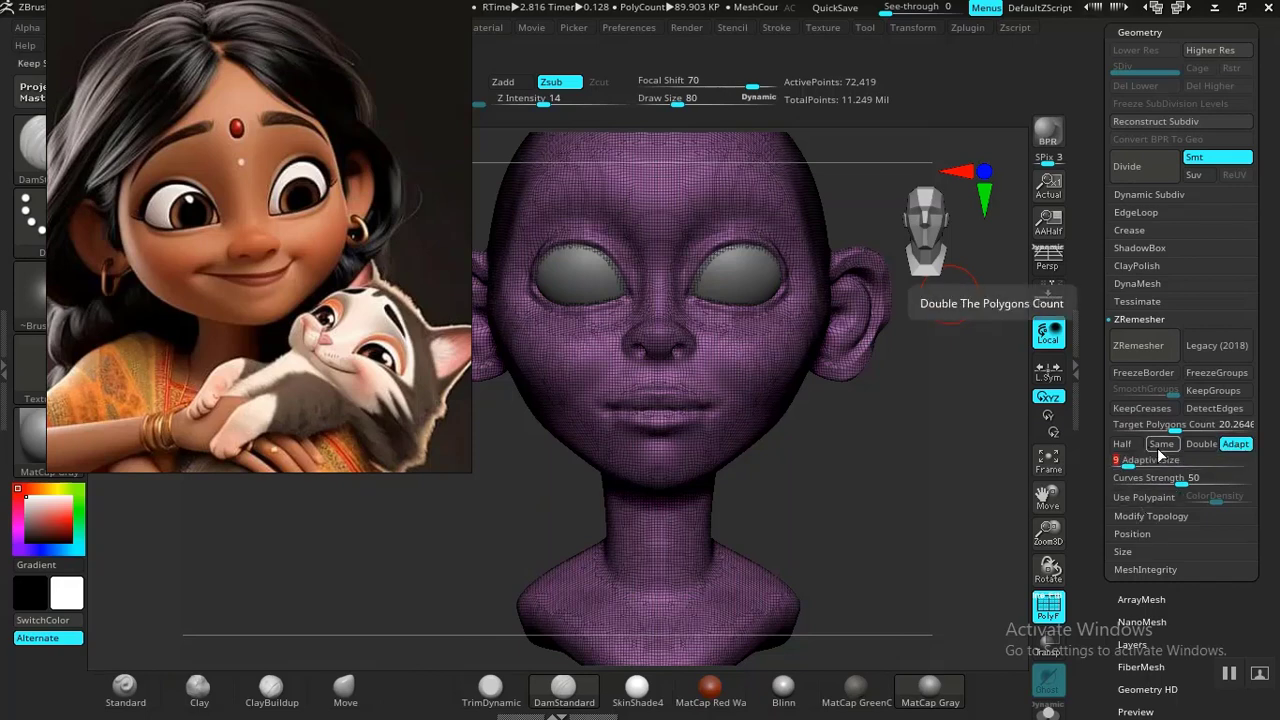
click(1240, 446)
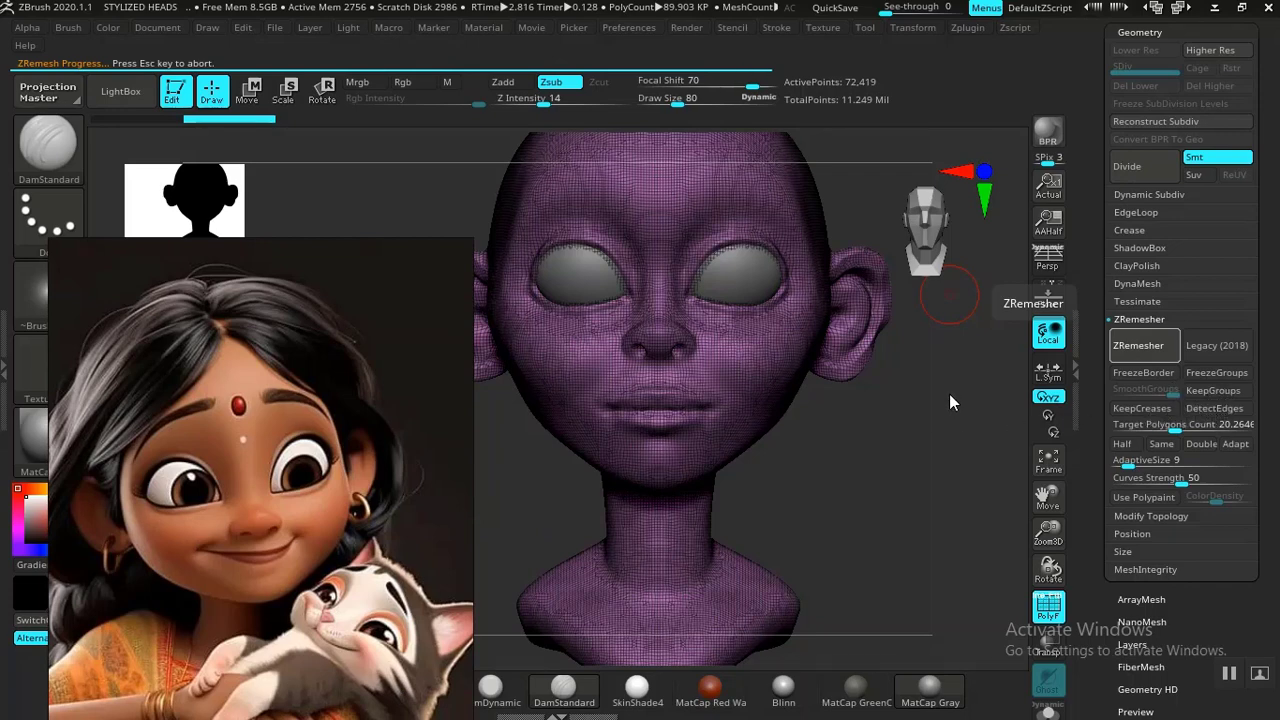
Step: Undo the last remesh and run ZRemesher on the duplicated head again with KeepCreases and DetectEdges turned on
mouse_move(864, 483)
mouse_down()
mouse_move(851, 497)
mouse_move(872, 489)
mouse_up()
key(ctrl+z)
key(ctrl+z)
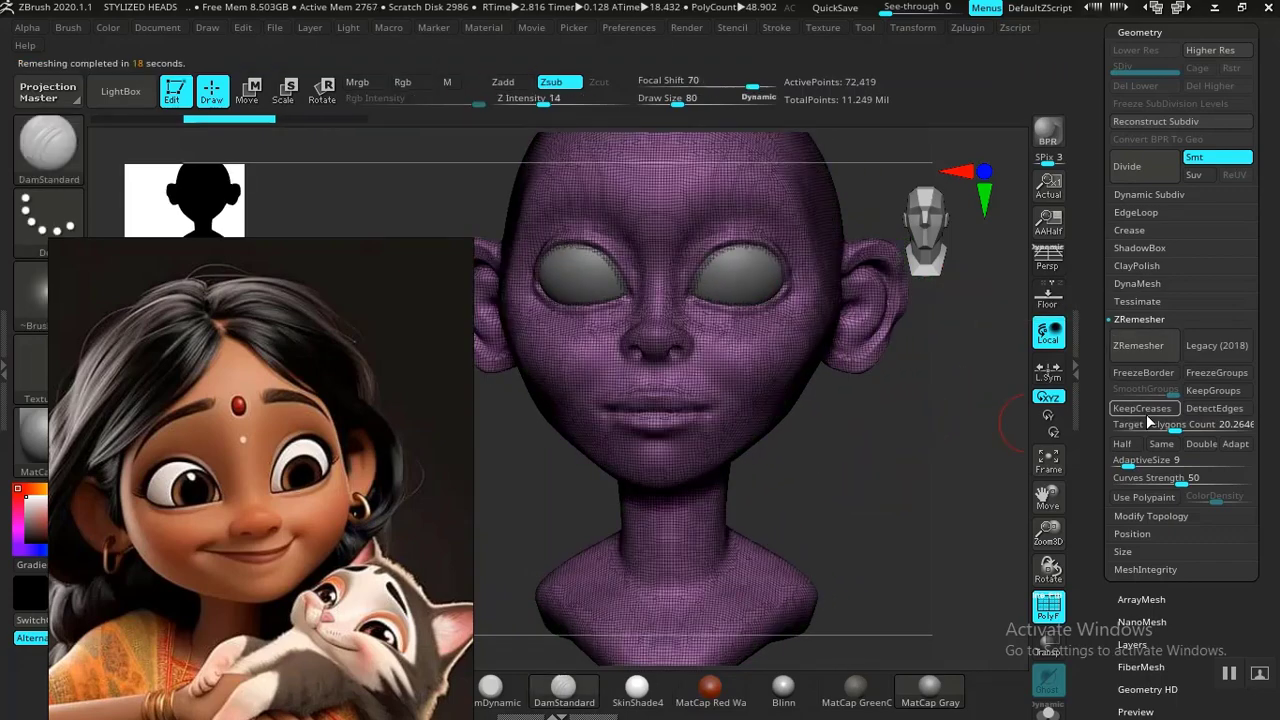
click(1141, 408)
click(1214, 408)
drag(990, 445, 1001, 397)
click(1130, 350)
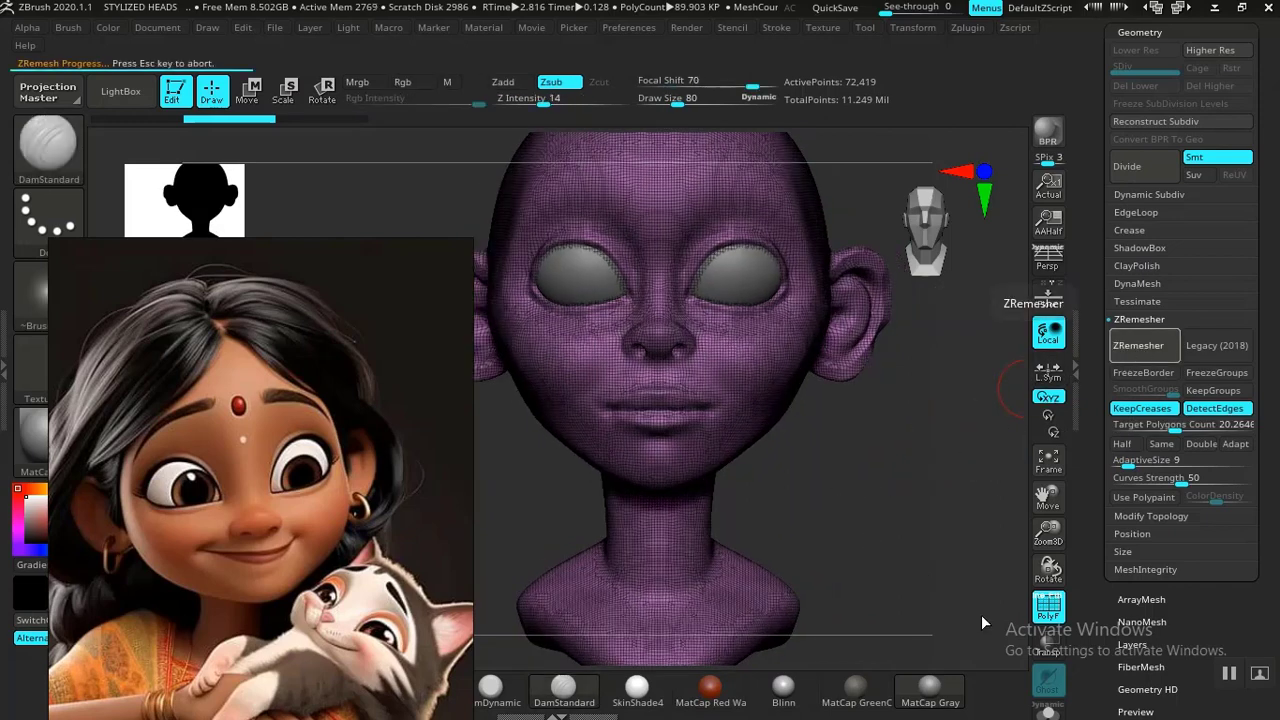
Step: Examine the remeshed head's topology around the eyes, nose and ear, comparing the wireframe with the plain surface
mouse_move(826, 526)
mouse_down()
mouse_move(857, 518)
mouse_move(888, 532)
mouse_move(936, 647)
mouse_move(903, 534)
mouse_move(780, 506)
mouse_move(909, 523)
mouse_move(851, 514)
mouse_move(932, 481)
mouse_move(931, 537)
mouse_move(865, 525)
mouse_move(880, 525)
mouse_move(912, 685)
mouse_up()
key(shift+f)
alt+drag(957, 530, 1097, 564)
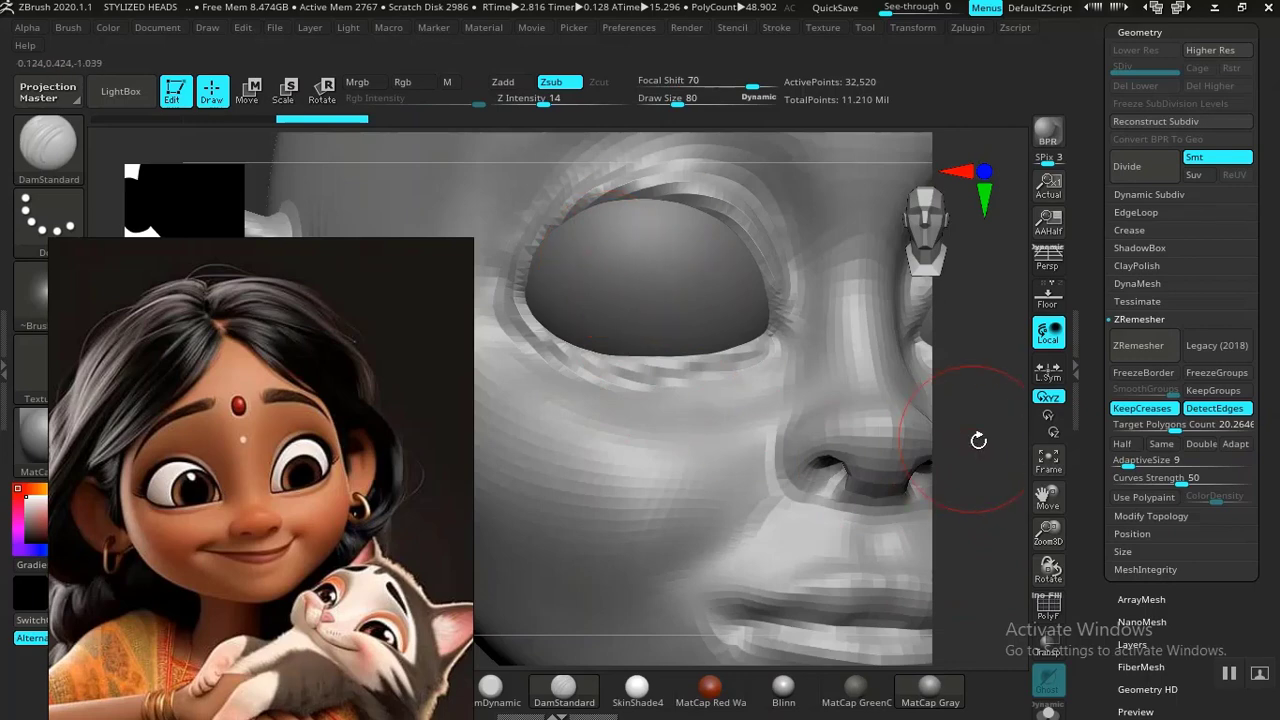
alt+drag(979, 440, 951, 399)
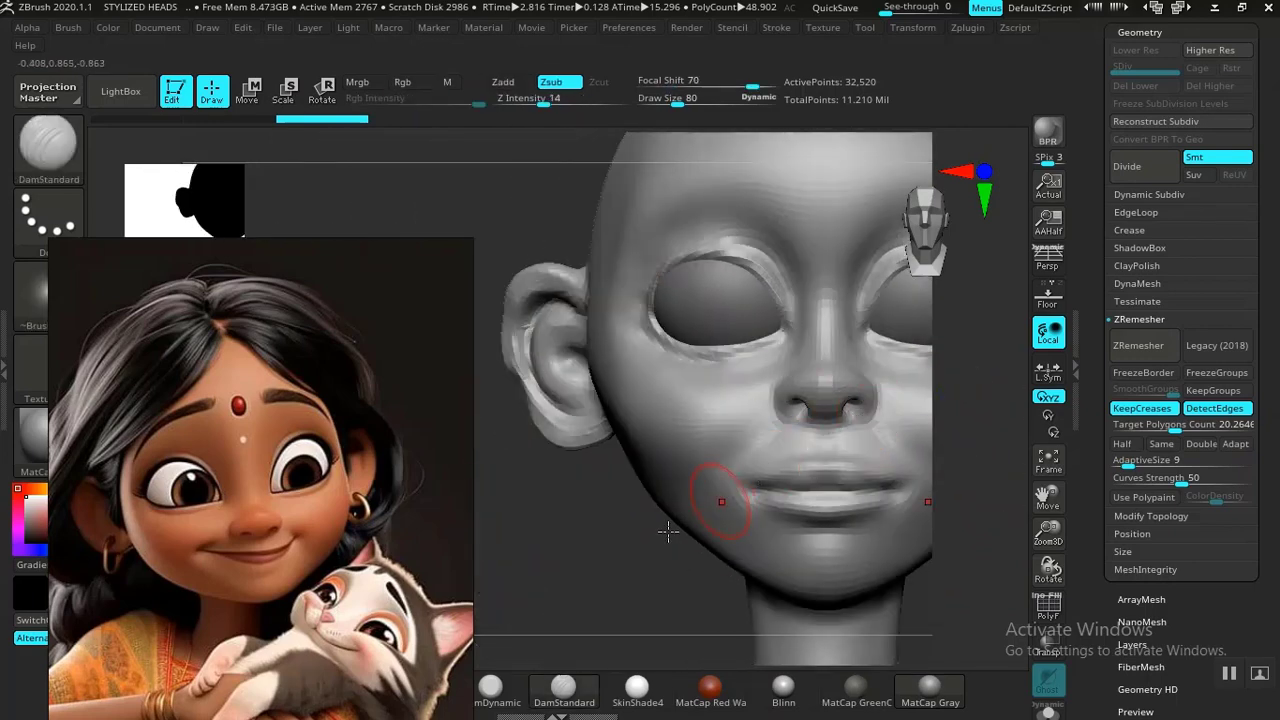
key(shift+f)
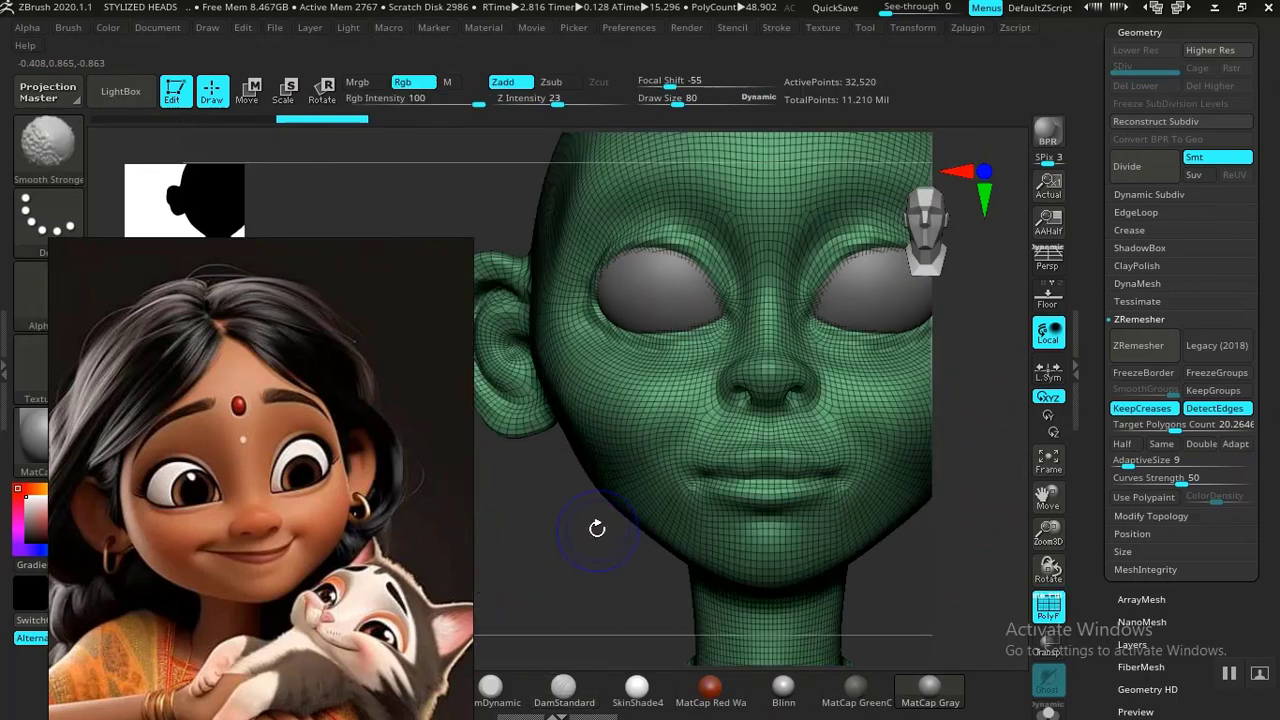
mouse_move(586, 529)
alt+mouse_down()
mouse_move(625, 632)
mouse_move(563, 500)
mouse_move(593, 590)
alt+mouse_up()
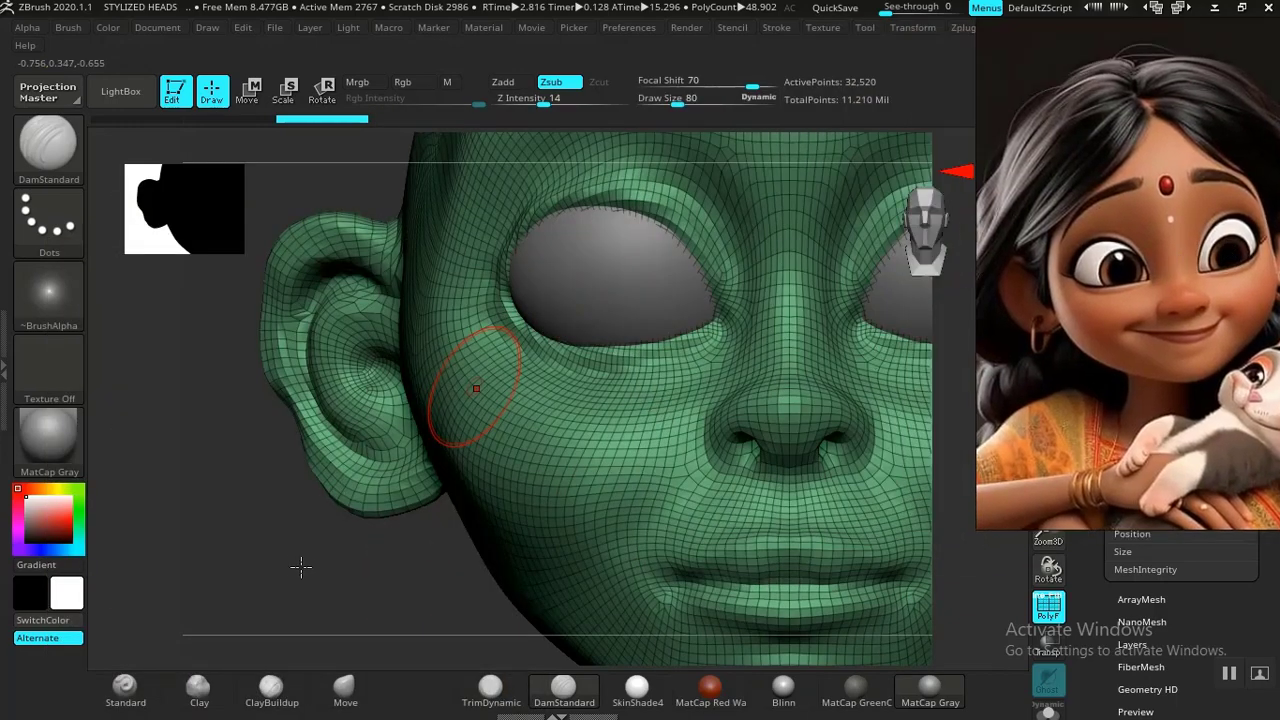
mouse_move(301, 567)
mouse_down()
mouse_move(323, 578)
mouse_move(417, 540)
mouse_move(414, 554)
mouse_move(311, 580)
mouse_move(440, 569)
mouse_move(363, 551)
mouse_move(403, 543)
mouse_move(459, 497)
mouse_up()
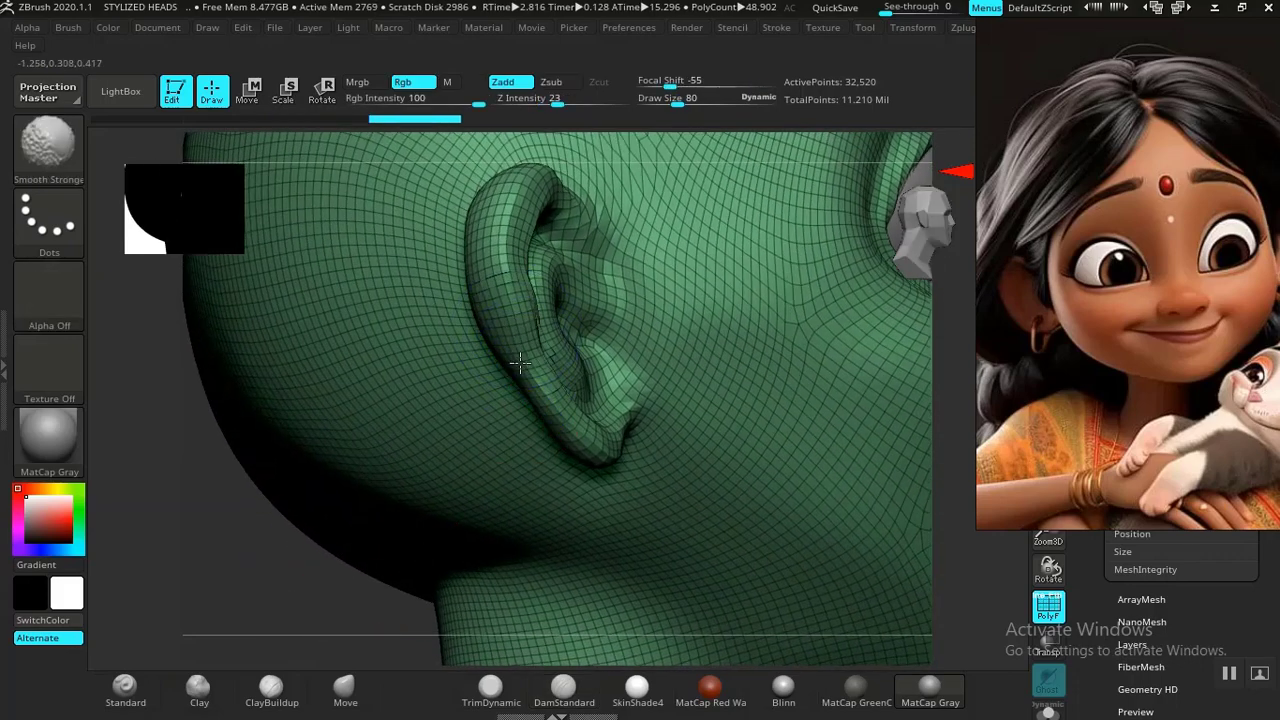
key(shift+f)
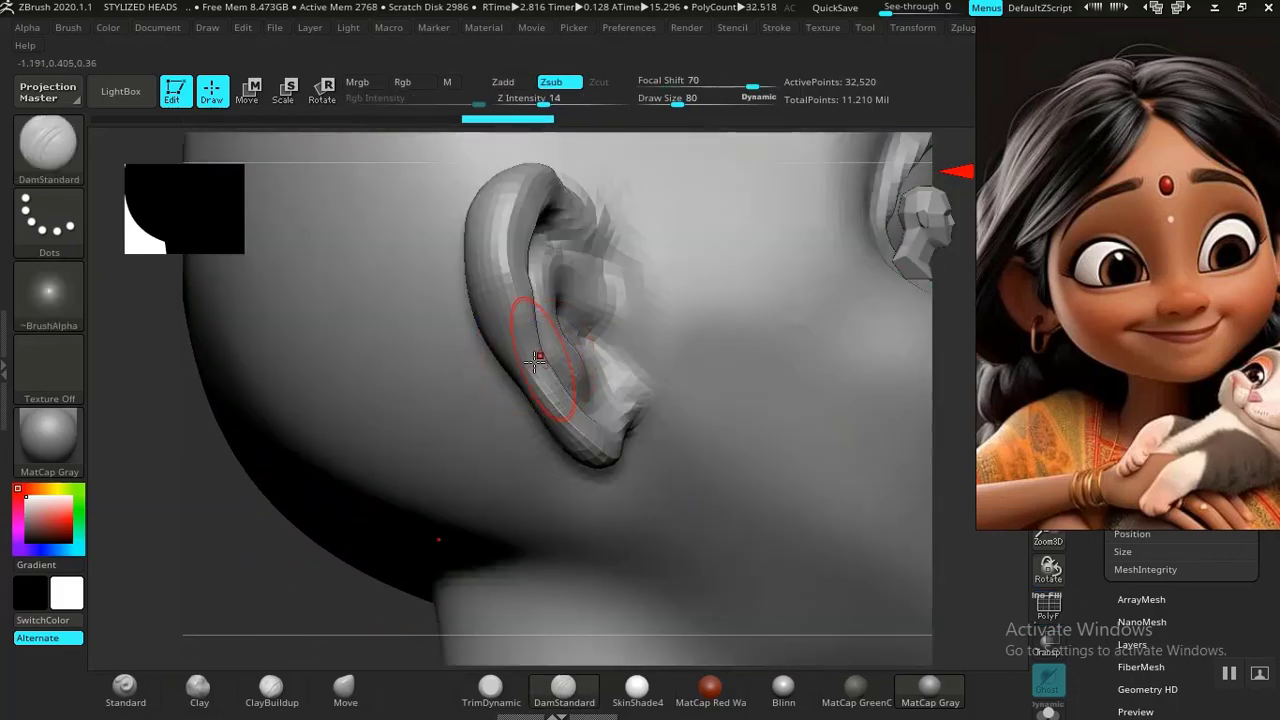
Step: Build up the ear's outer rim with the Clay brush at size 80 and Z Intensity 50
click(271, 688)
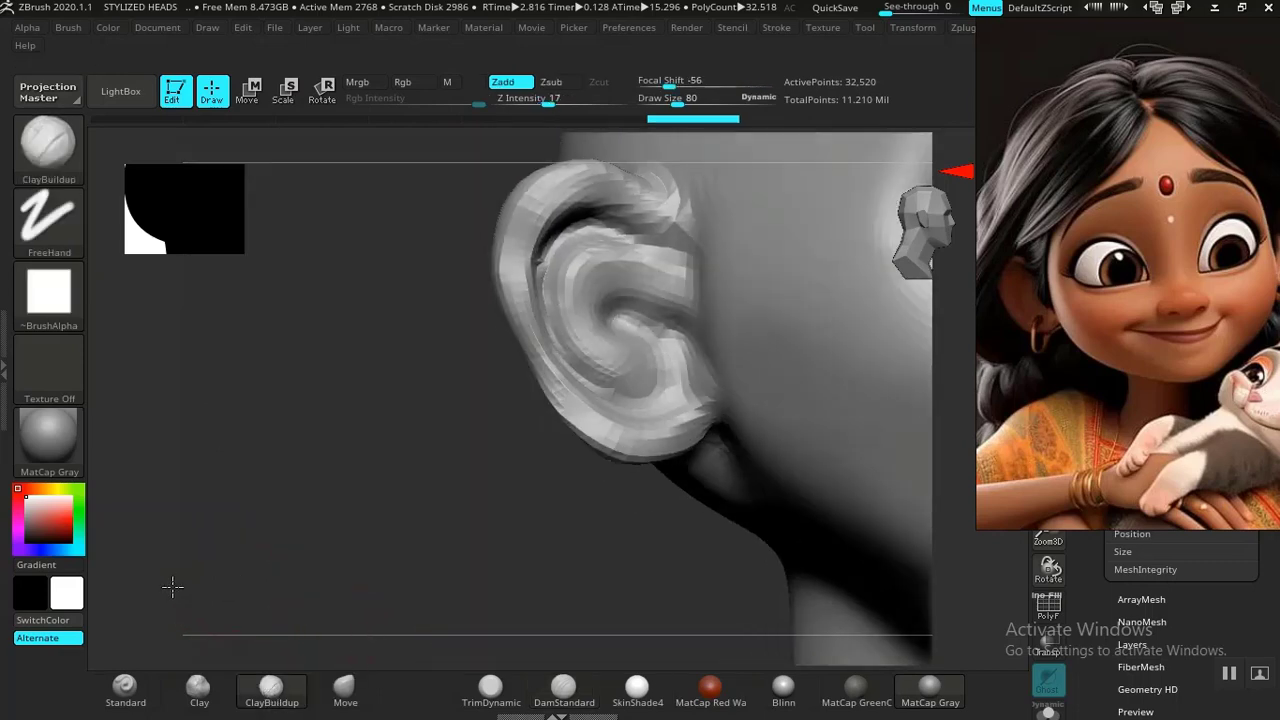
drag(172, 588, 503, 341)
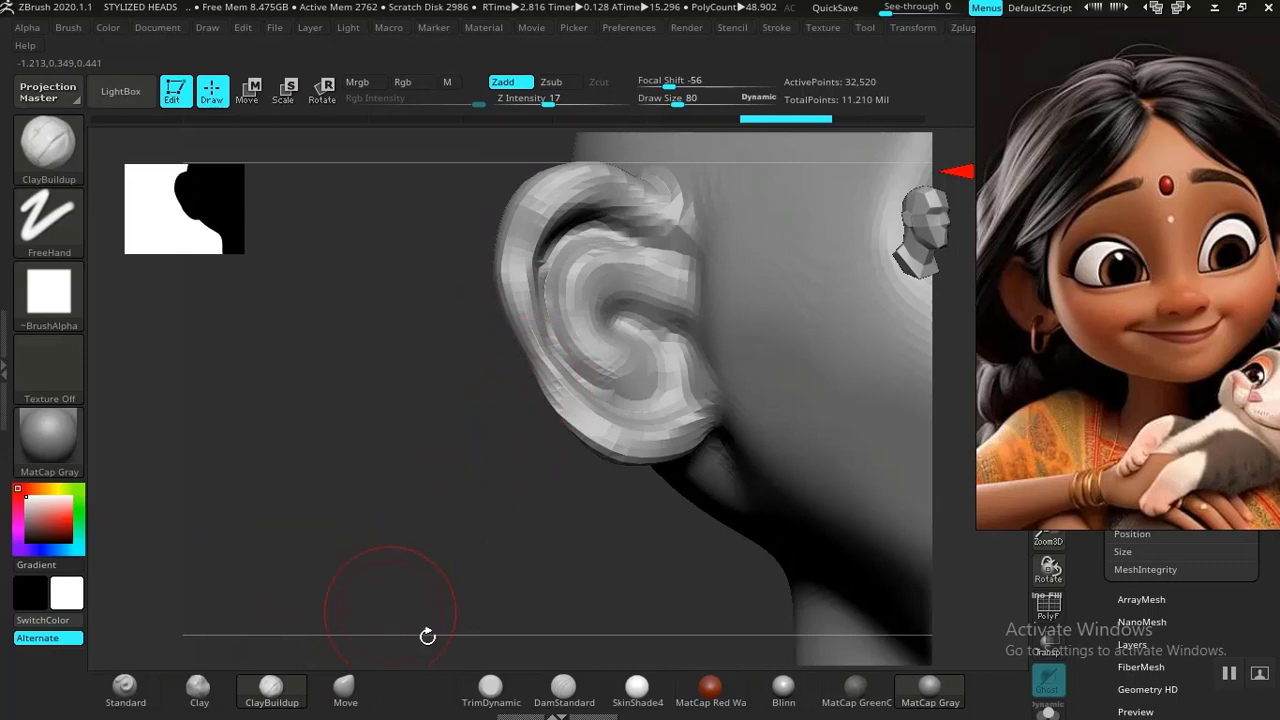
click(124, 690)
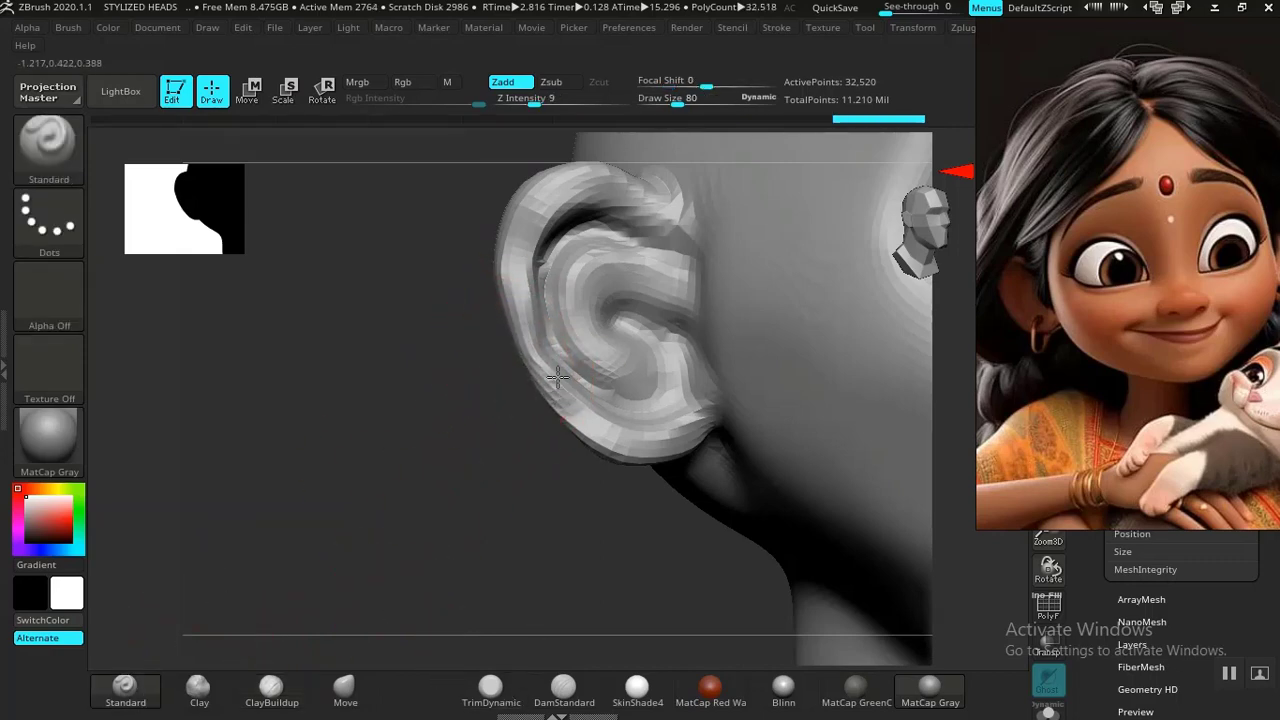
click(208, 686)
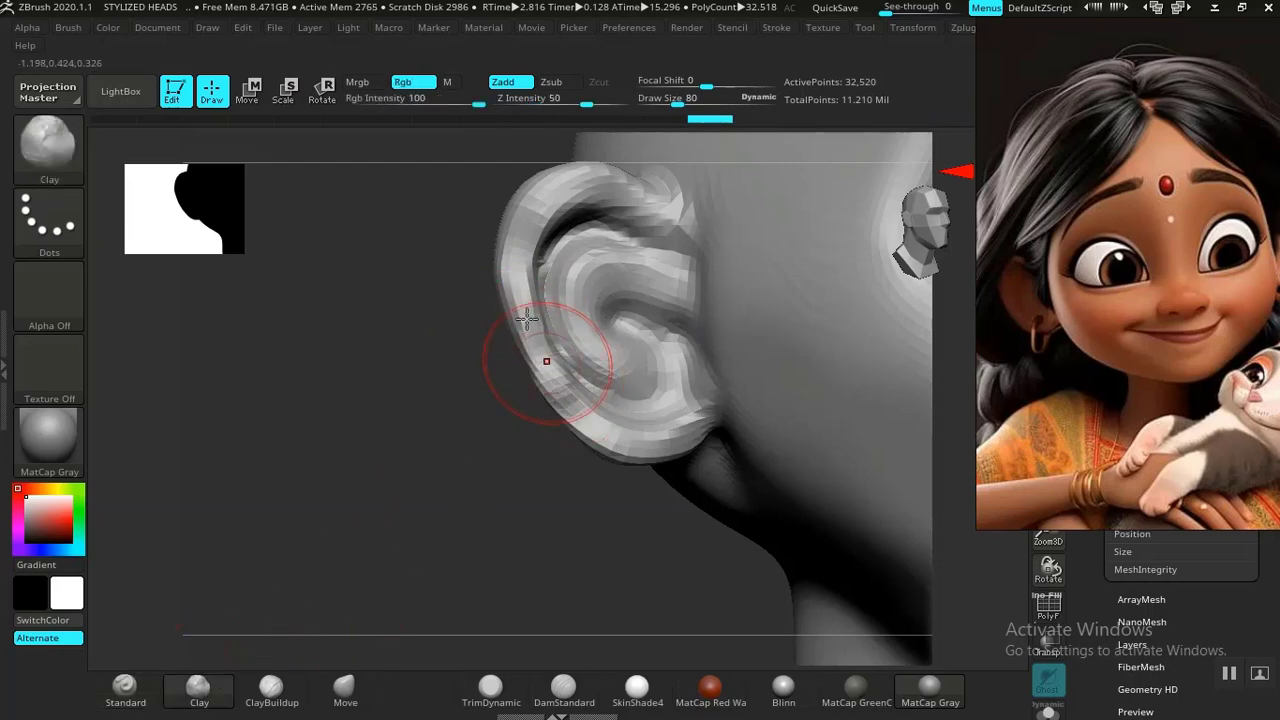
drag(479, 481, 543, 337)
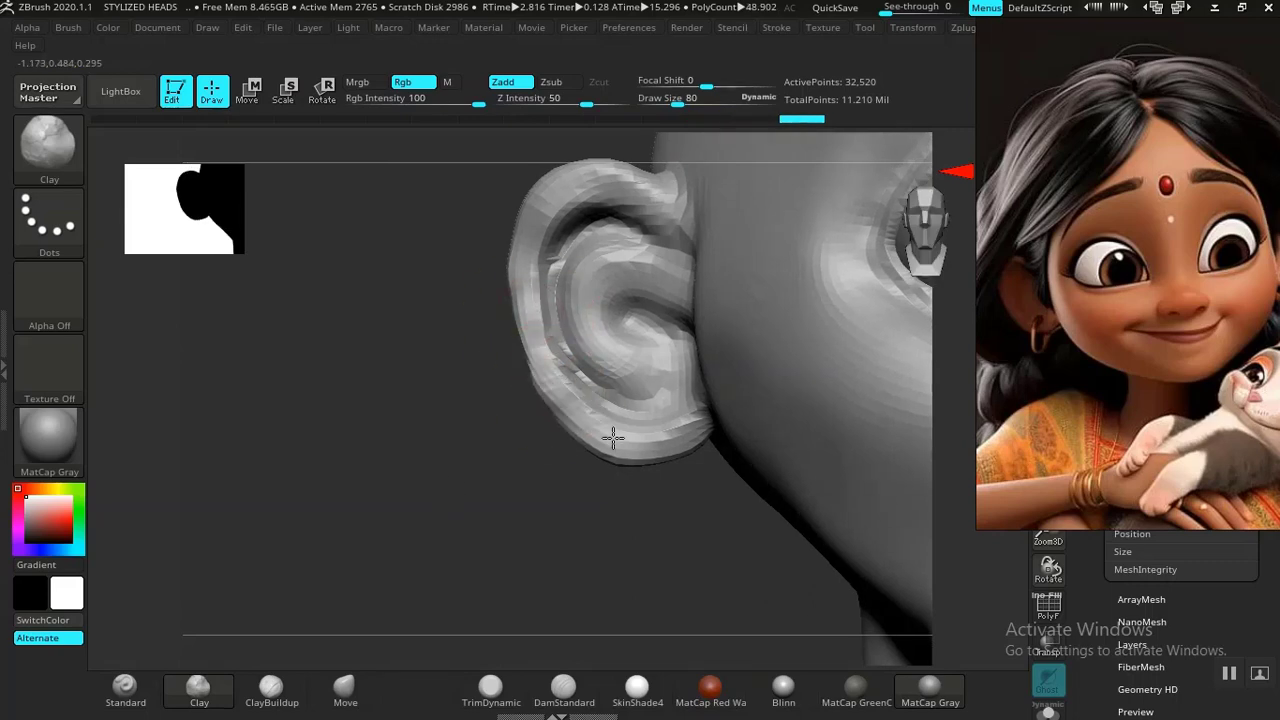
mouse_move(613, 437)
mouse_down()
mouse_move(677, 431)
mouse_move(528, 374)
mouse_move(520, 292)
mouse_up()
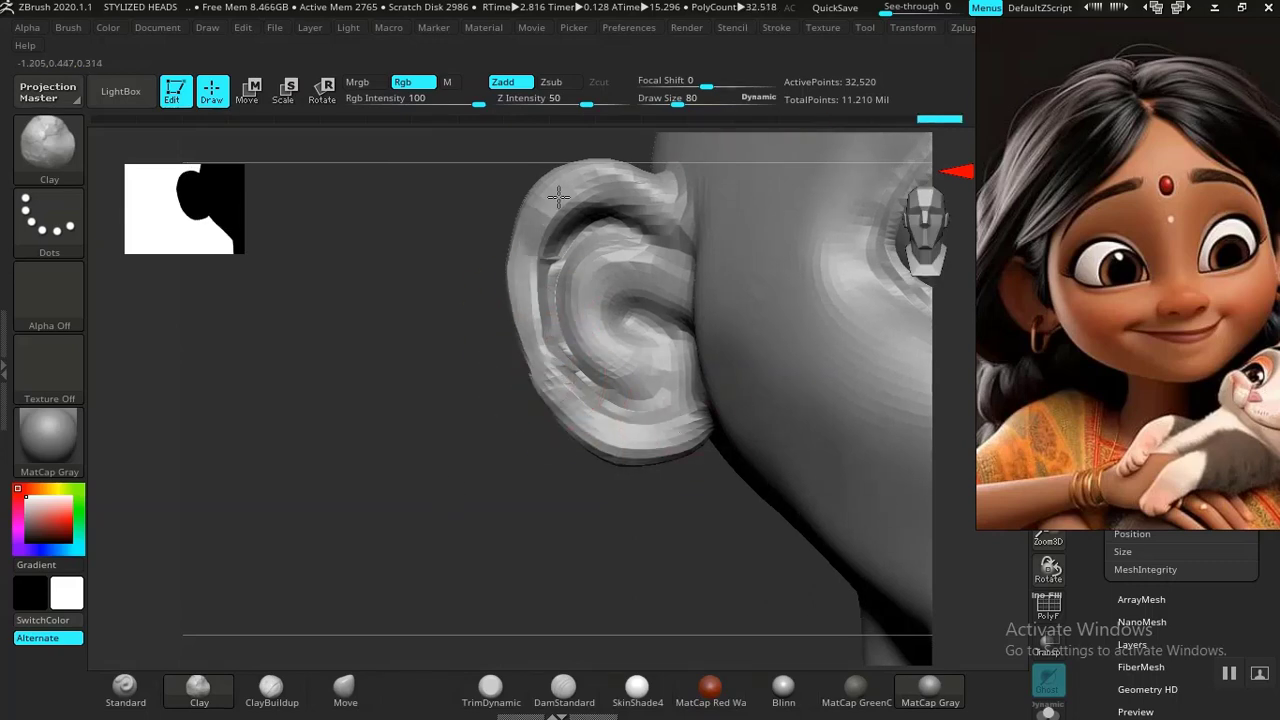
Step: Add volume to the ear's upper rim, inner fold and the area beside the ear canal with Clay
mouse_move(558, 197)
mouse_down()
mouse_move(664, 198)
mouse_move(676, 214)
mouse_up()
mouse_move(606, 250)
mouse_down()
mouse_move(563, 254)
mouse_move(556, 300)
mouse_move(672, 337)
mouse_move(661, 334)
mouse_up()
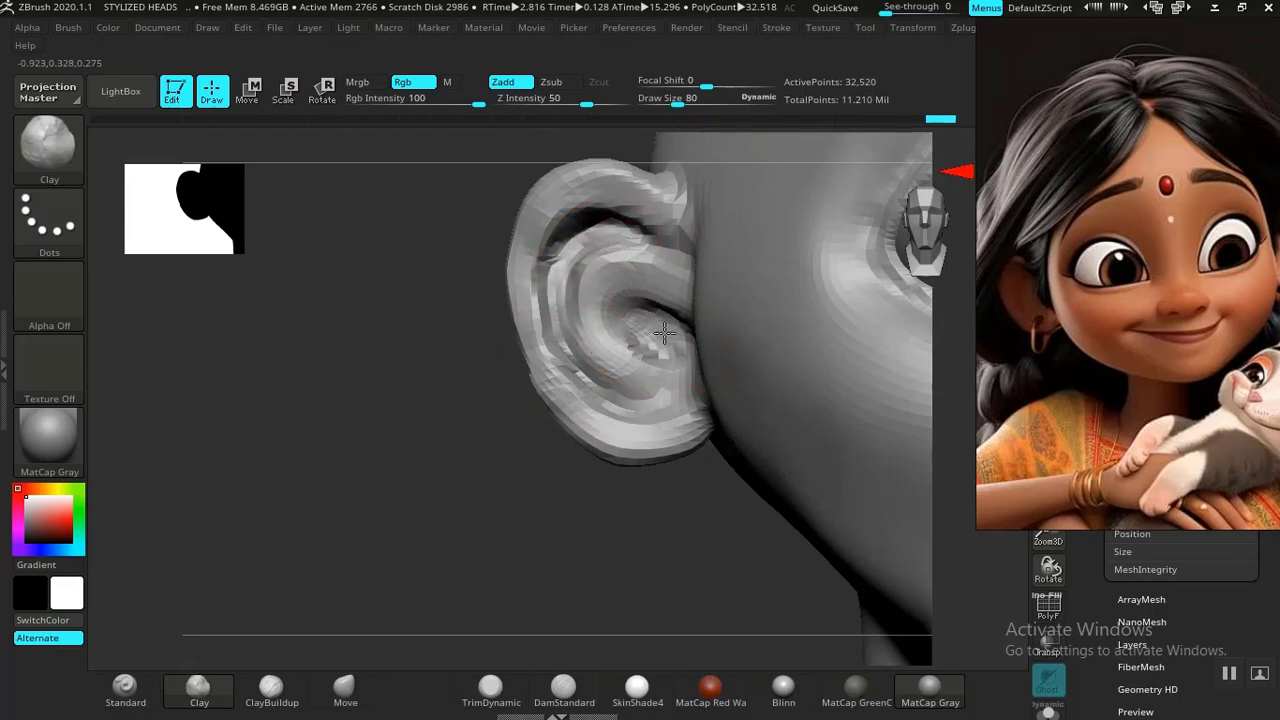
drag(482, 498, 600, 485)
drag(669, 331, 686, 330)
drag(517, 518, 440, 537)
mouse_move(620, 346)
mouse_down()
mouse_move(638, 371)
mouse_move(666, 375)
mouse_move(606, 349)
mouse_move(586, 308)
mouse_move(575, 336)
mouse_up()
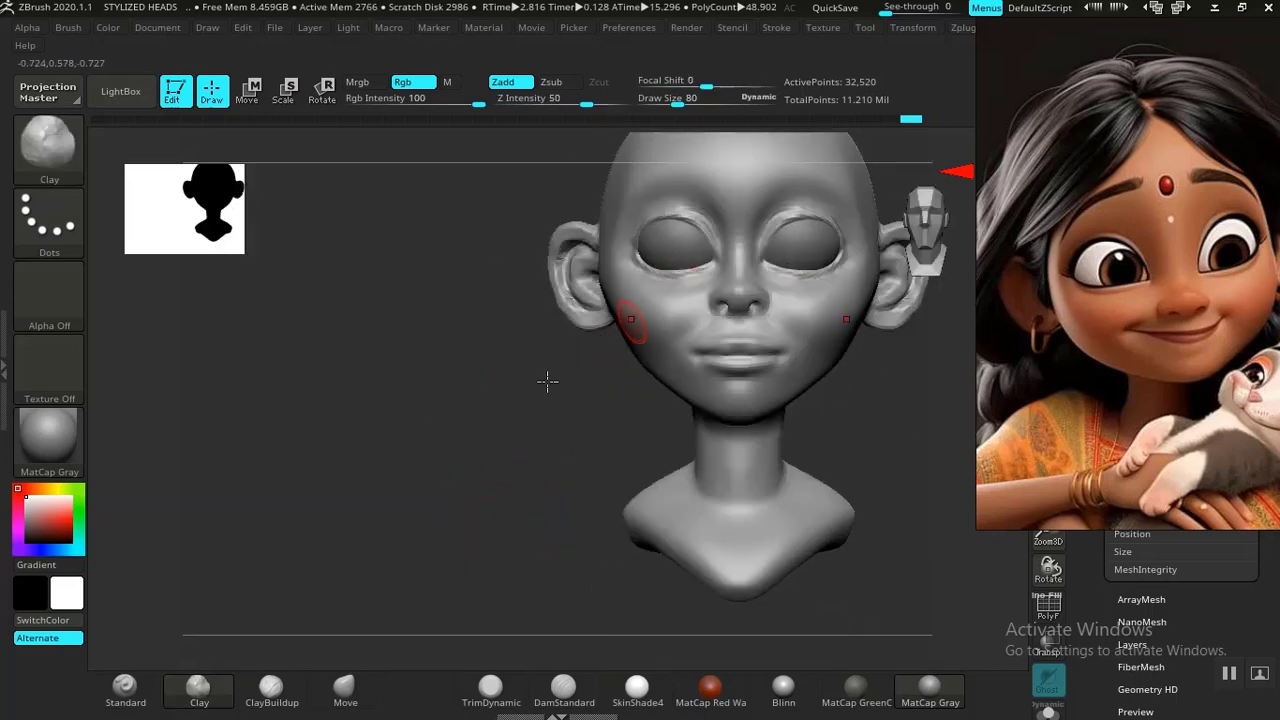
Step: Subdivide the remeshed head once and make DamStandard the active brush for the eye area
alt+drag(547, 381, 246, 611)
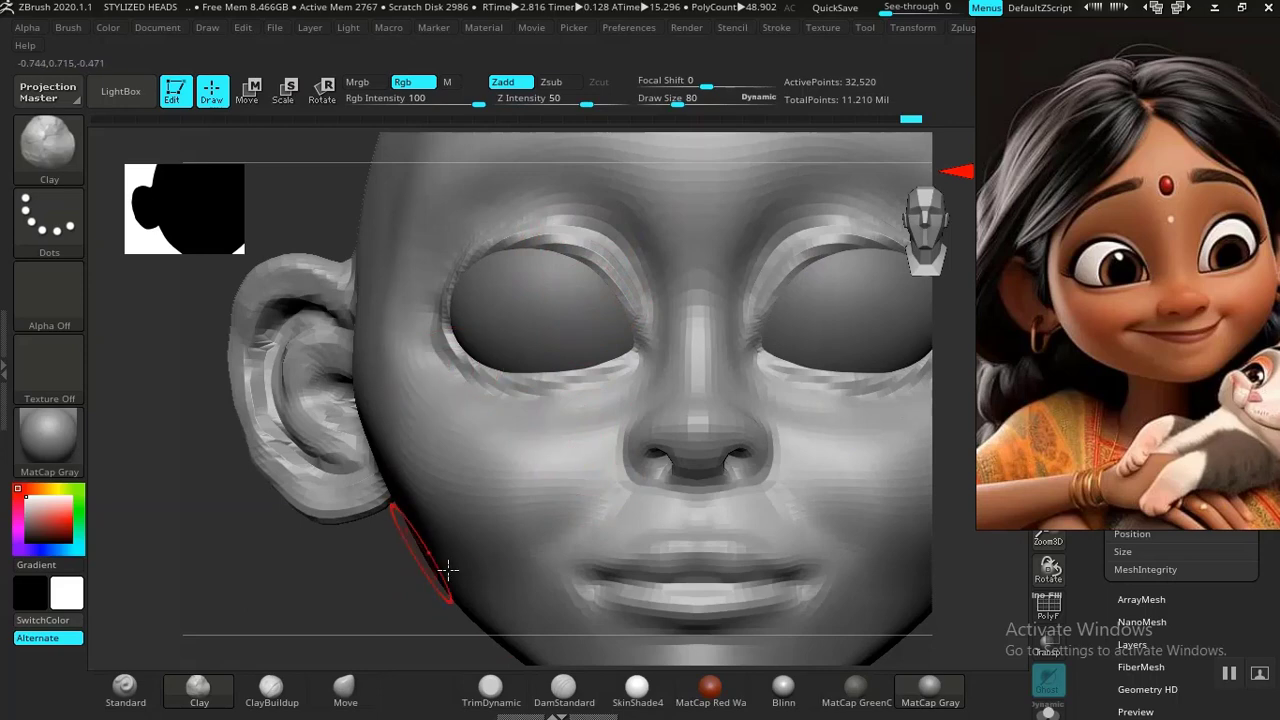
click(558, 688)
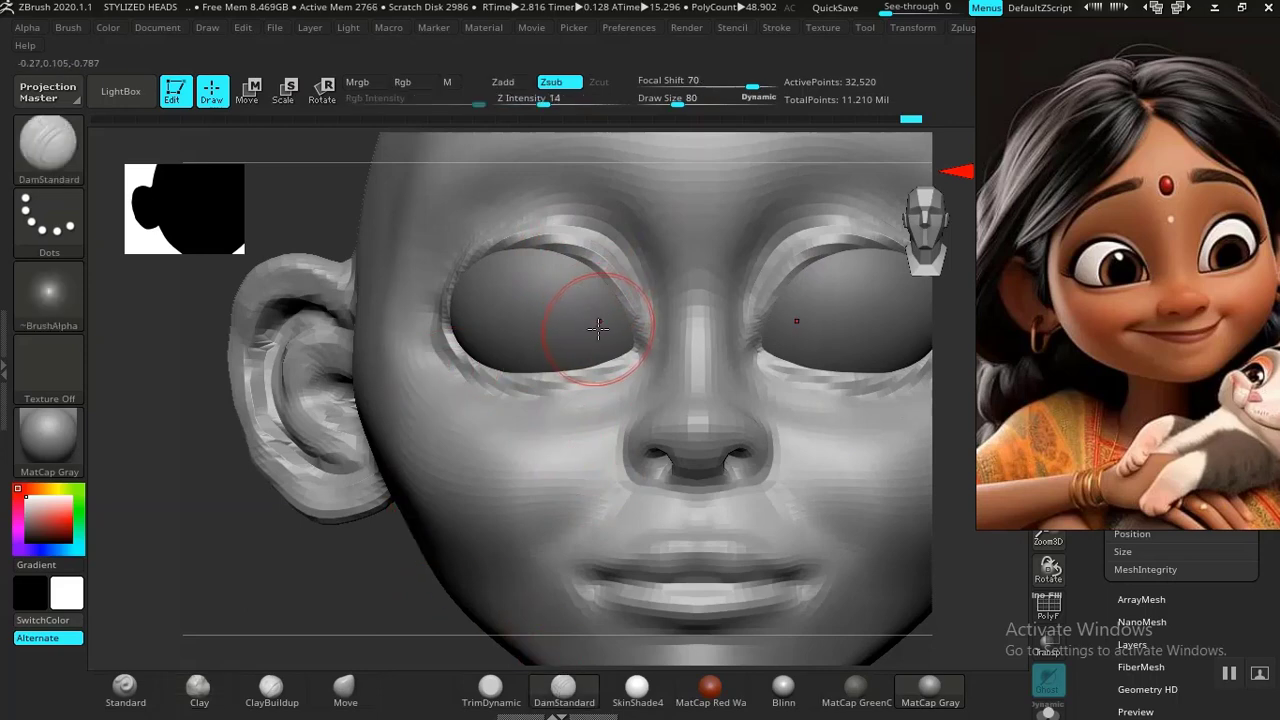
key(ctrl)
key(ctrl+d)
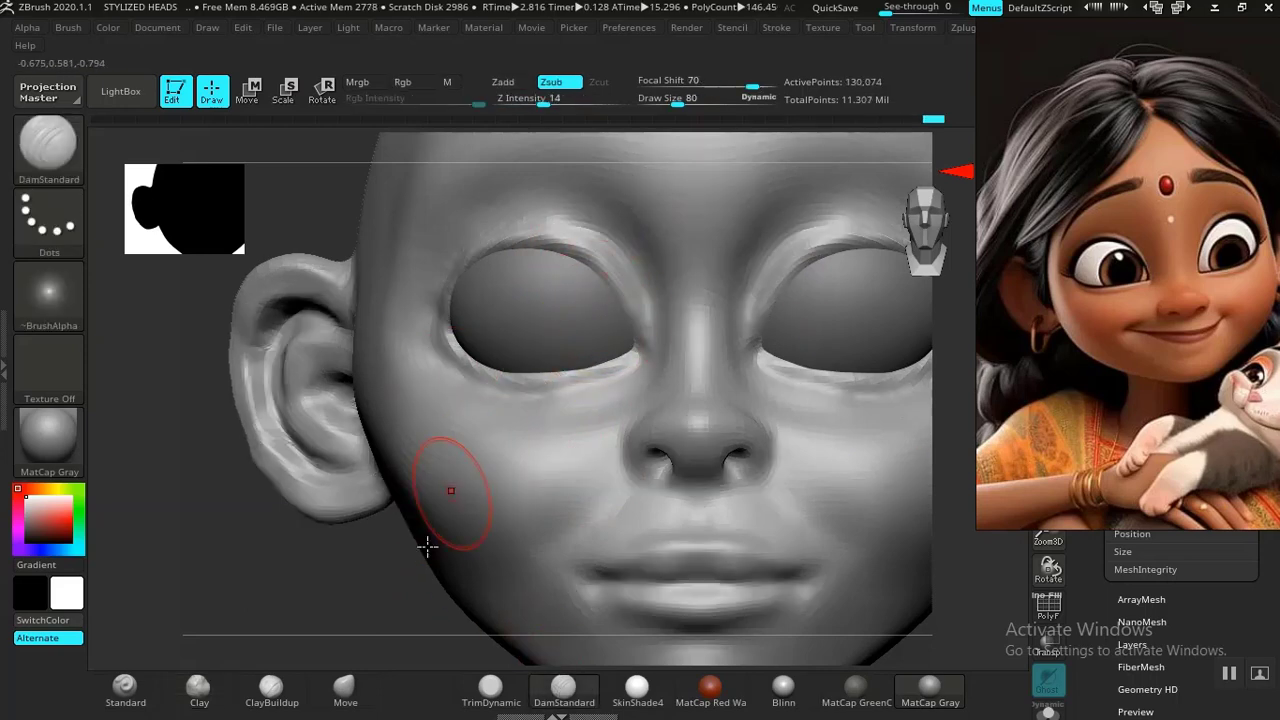
mouse_move(386, 623)
alt+mouse_down()
mouse_move(337, 540)
mouse_move(426, 637)
alt+mouse_up()
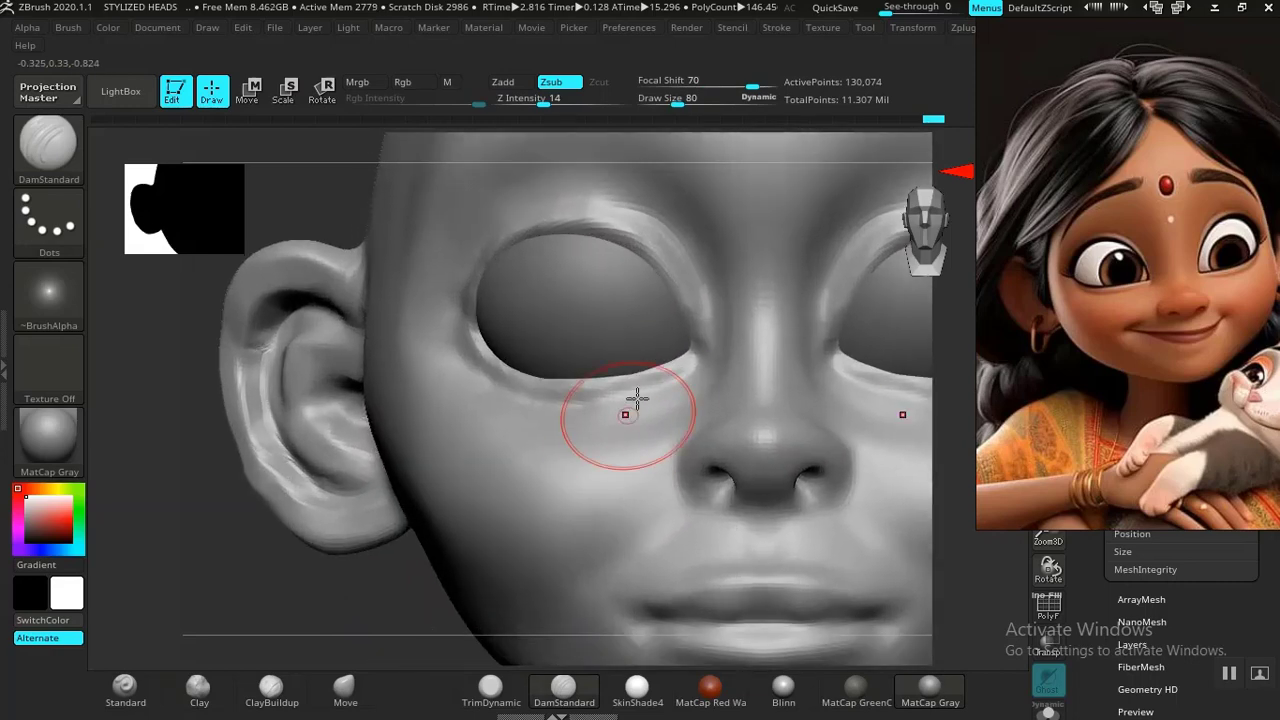
Step: Smooth the surface around the eyelids, setting the Smooth Stronger brush's Z Intensity to 5
mouse_move(589, 217)
shift+mouse_down()
mouse_move(654, 220)
mouse_move(634, 209)
shift+mouse_up()
shift+click(521, 102)
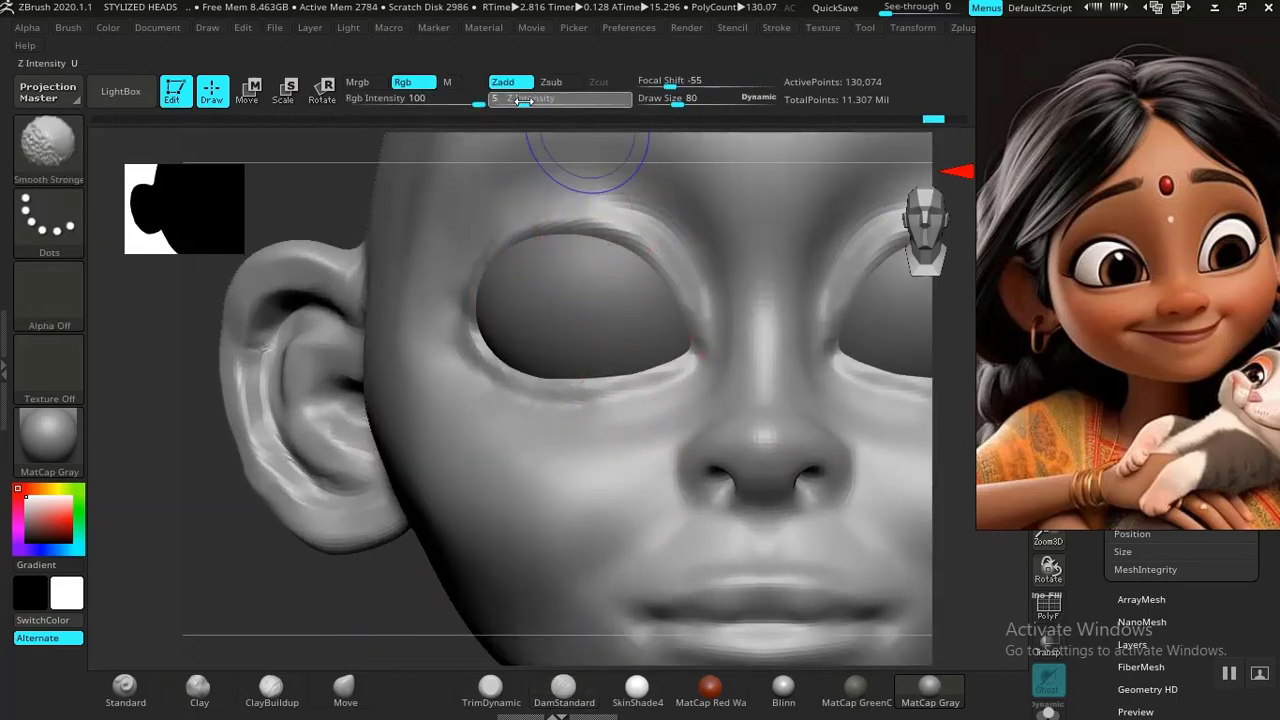
key(shift)
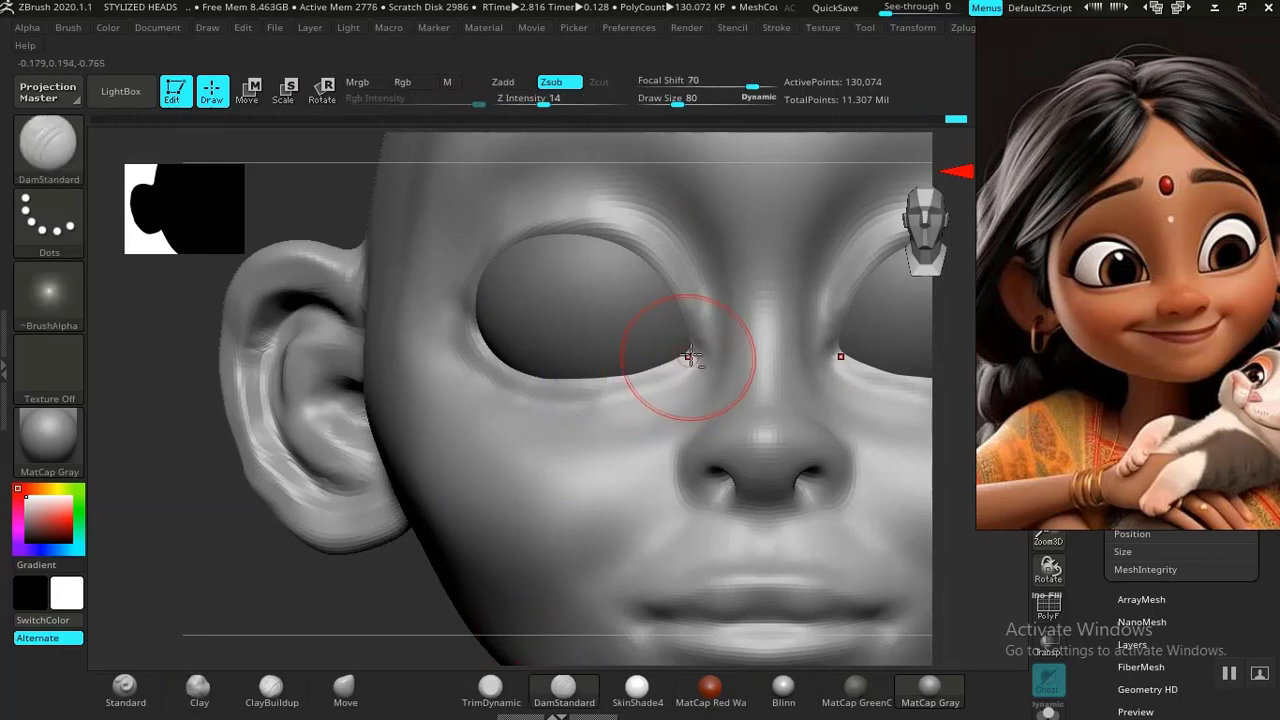
Step: Carve the lower and upper eyelid creases around the eye with DamStandard at size 80 and Z Intensity 14
drag(693, 358, 548, 383)
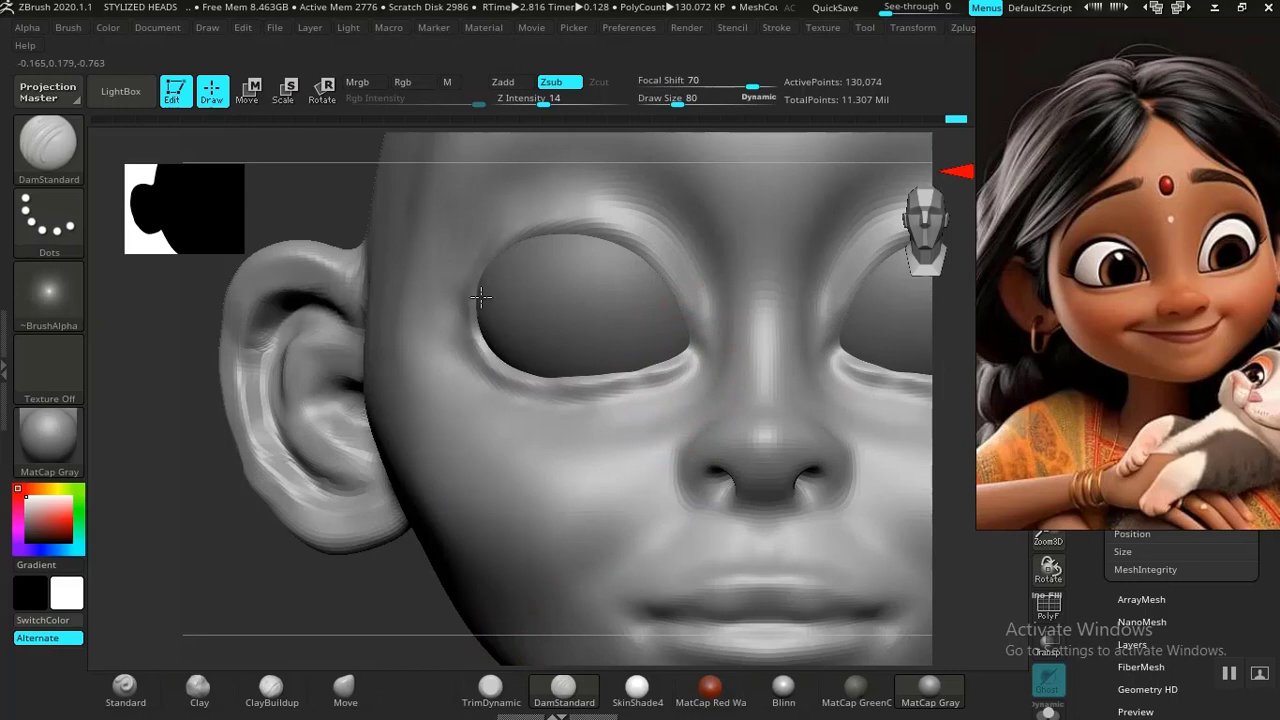
mouse_move(697, 344)
mouse_down()
mouse_move(648, 248)
mouse_move(603, 228)
mouse_up()
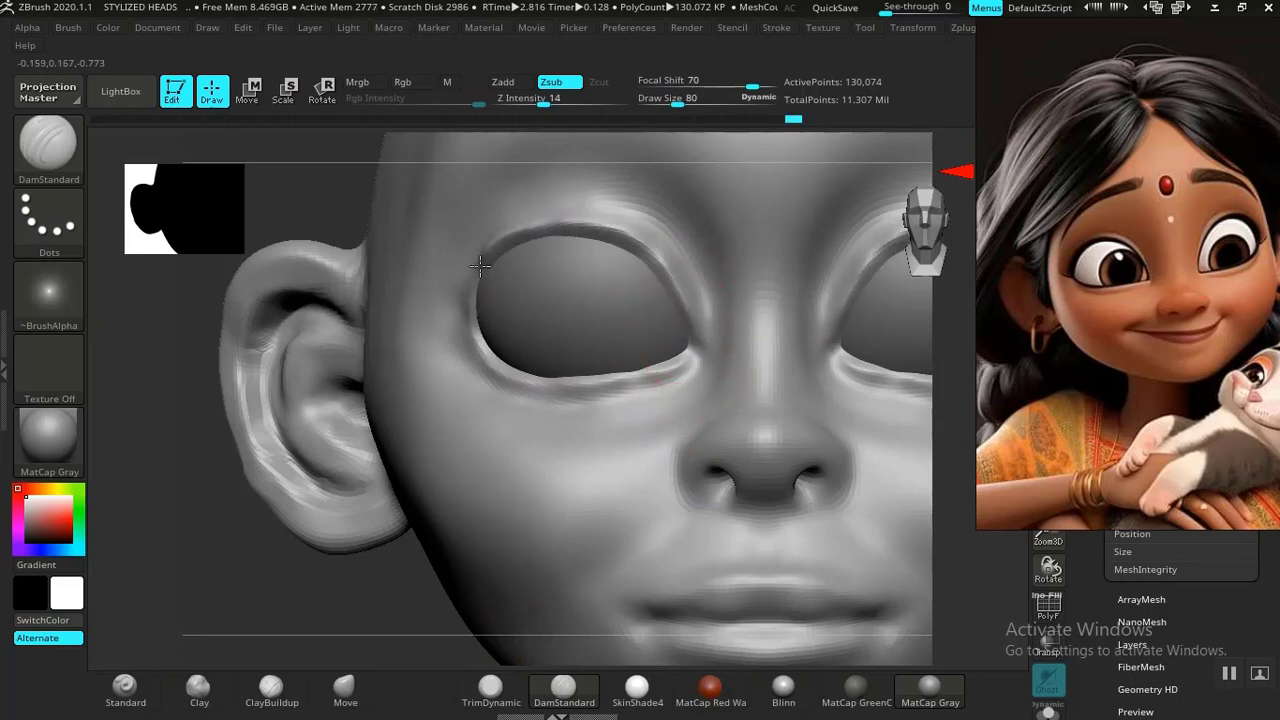
ctrl+right_drag(384, 625, 424, 540)
ctrl+right_drag(894, 383, 897, 401)
right_drag(929, 337, 674, 360)
right_drag(253, 626, 250, 670)
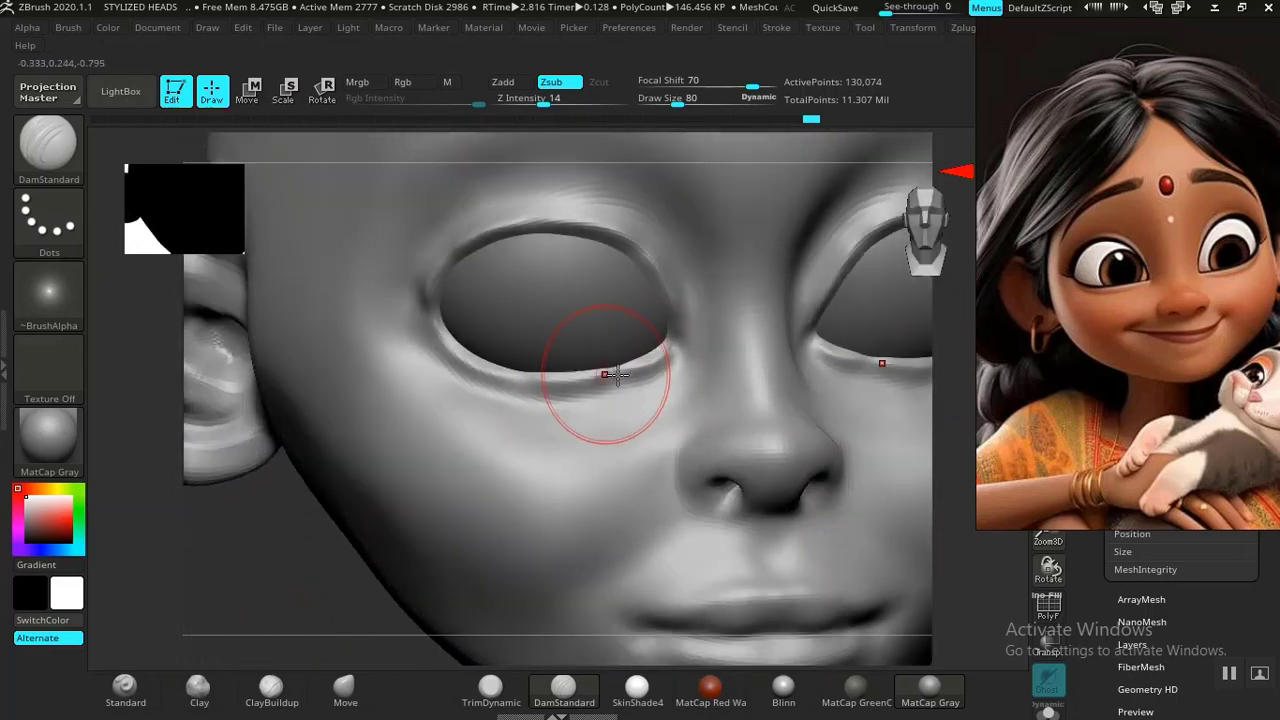
Step: Undo the last eyelid strokes and recarve the upper eyelid crease and the eye's outer corner
key(ctrl+z)
key(ctrl+z)
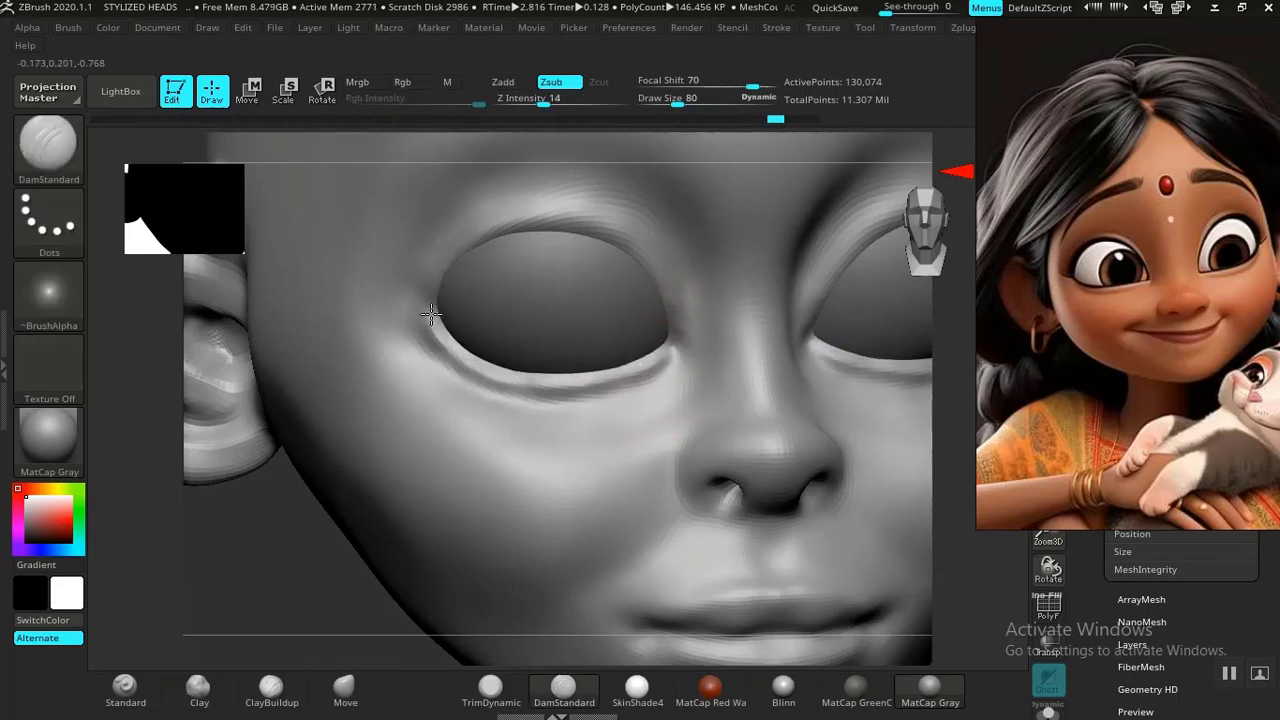
mouse_move(430, 314)
mouse_down()
mouse_move(651, 323)
mouse_move(666, 349)
mouse_move(670, 316)
mouse_up()
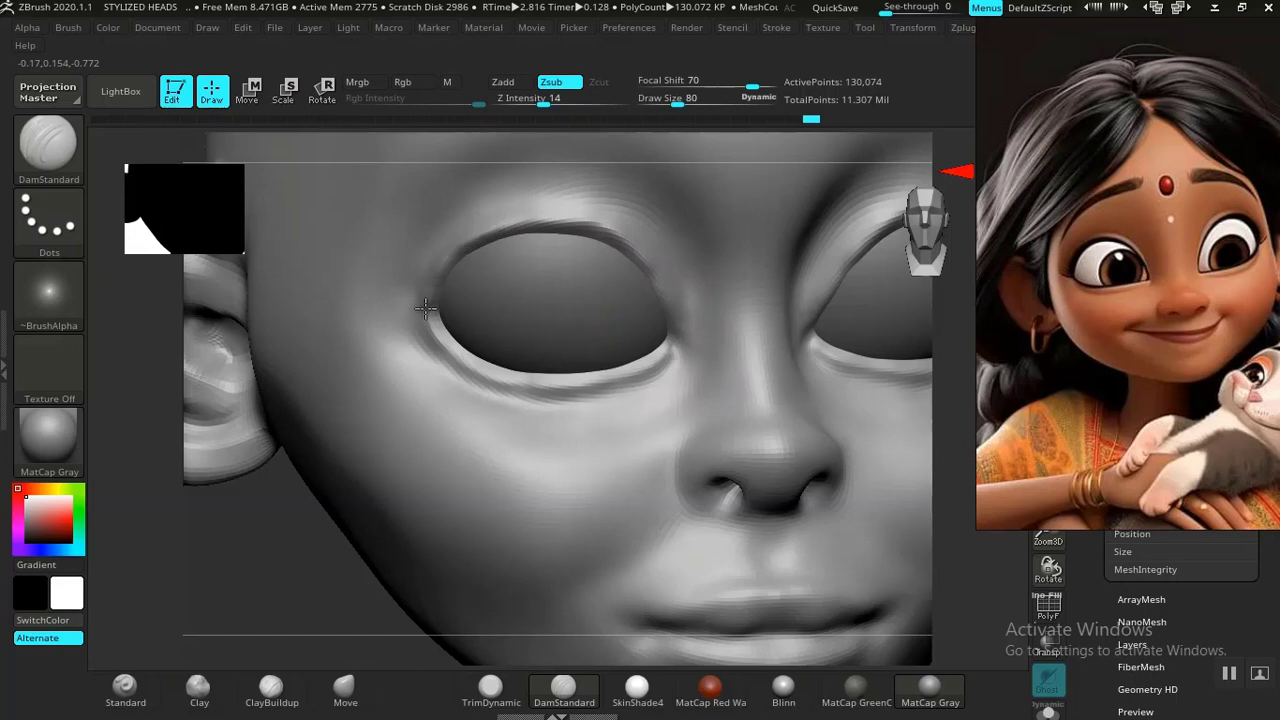
drag(425, 308, 440, 342)
Step: Refine the lower eyelid crease and outer corner of the opposite eye with DamStandard, undoing the faulty lower-lid stroke
mouse_move(322, 634)
alt+mouse_down()
mouse_move(326, 503)
mouse_move(355, 497)
mouse_move(360, 540)
mouse_move(140, 529)
alt+mouse_up()
alt+drag(751, 460, 806, 662)
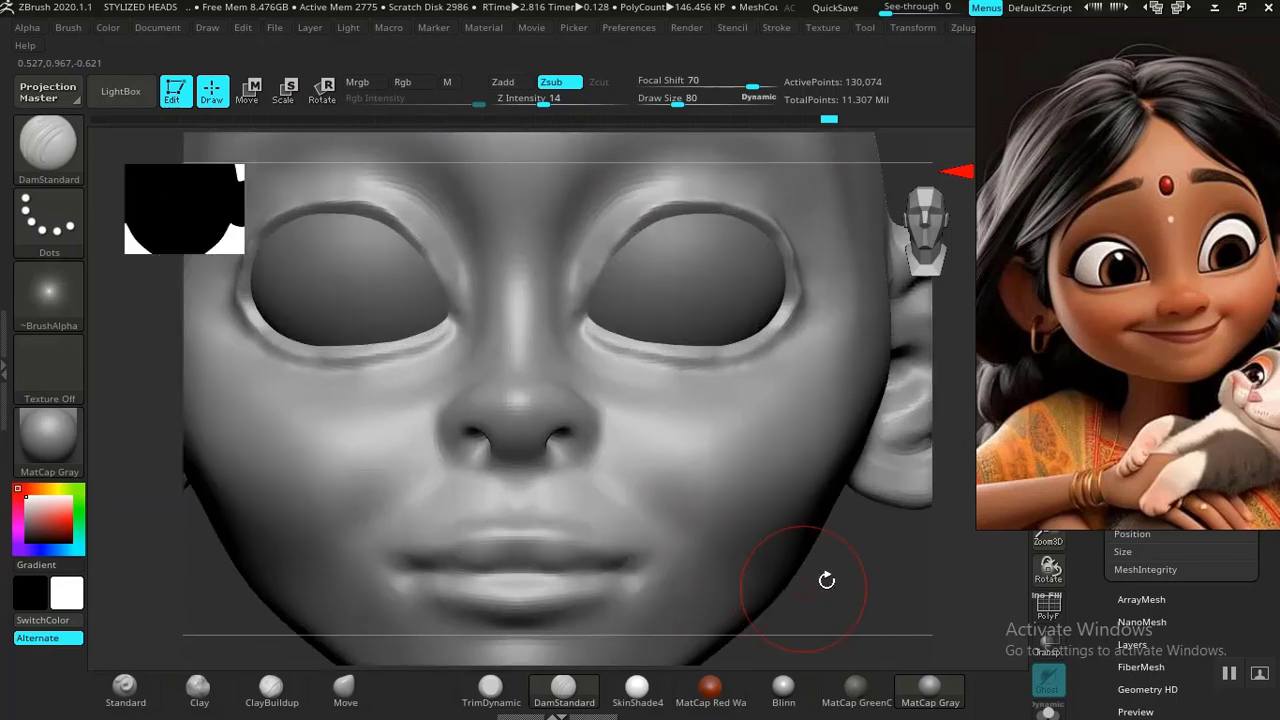
mouse_move(827, 580)
mouse_down()
mouse_move(809, 603)
mouse_move(837, 603)
mouse_move(729, 420)
mouse_up()
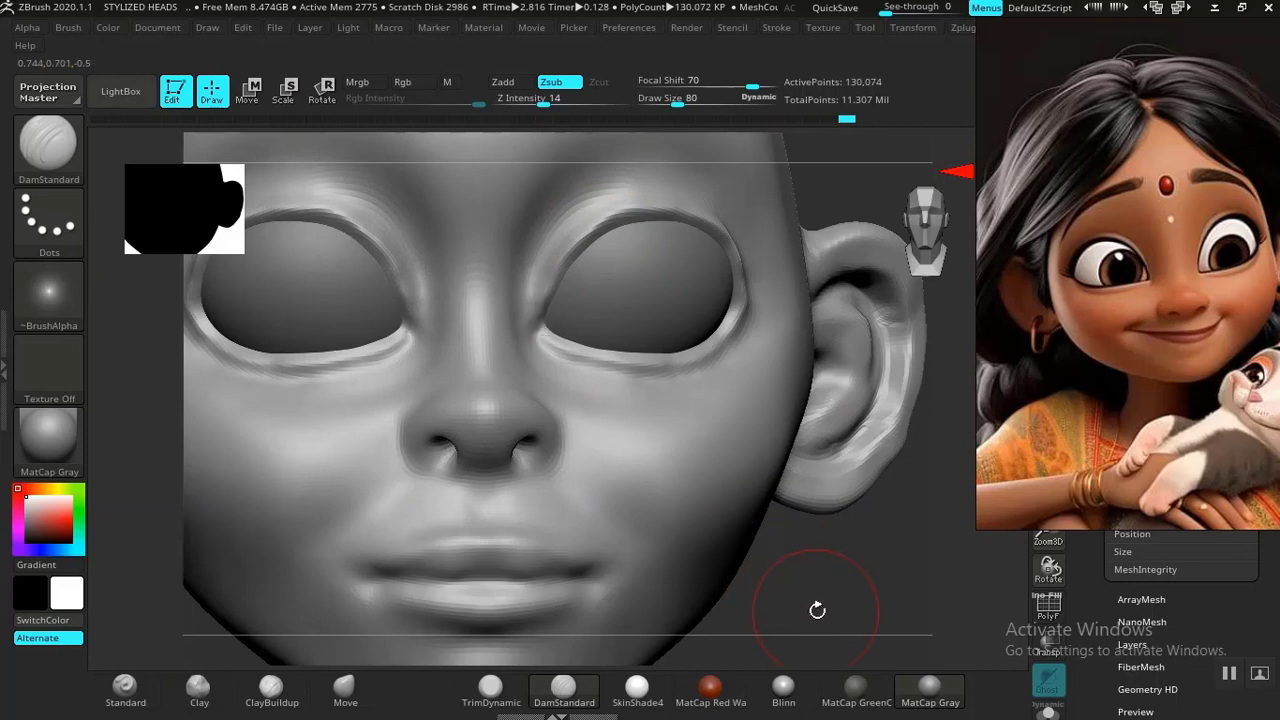
mouse_move(823, 603)
alt+mouse_down()
mouse_move(747, 490)
mouse_move(840, 594)
mouse_move(766, 583)
alt+mouse_up()
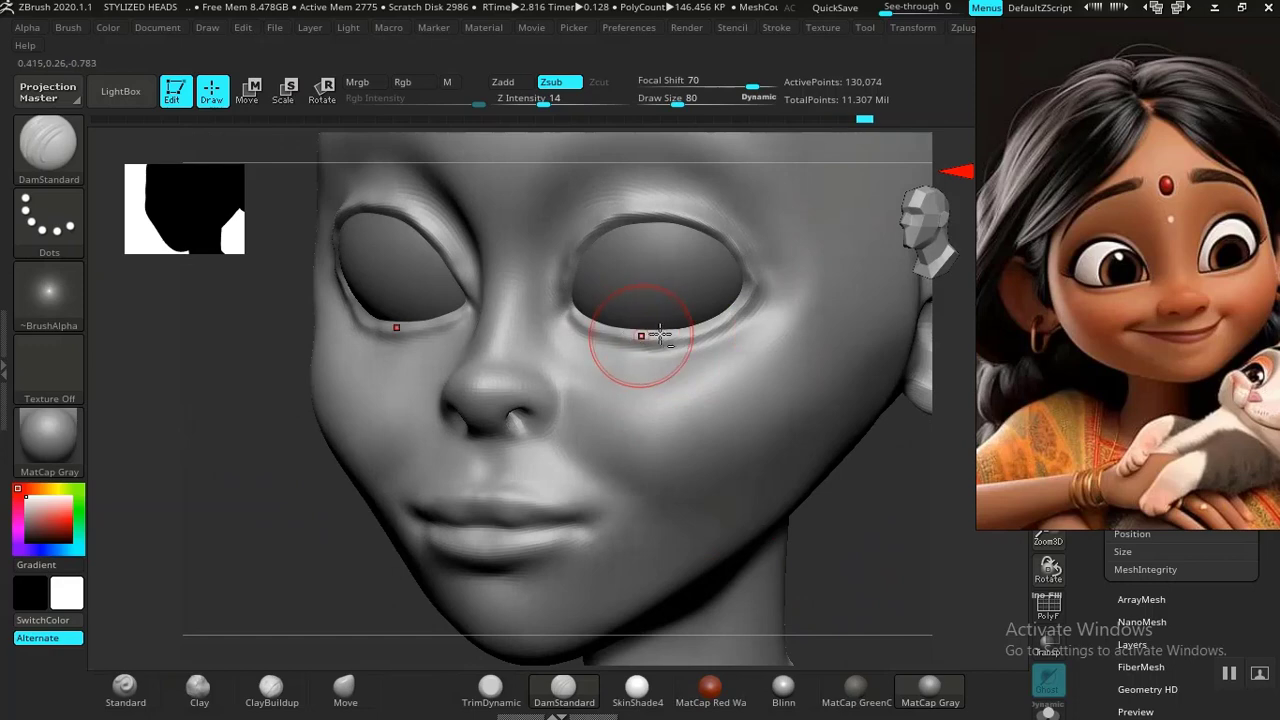
mouse_move(668, 340)
mouse_down()
mouse_move(598, 338)
mouse_move(572, 312)
mouse_up()
key(ctrl+z)
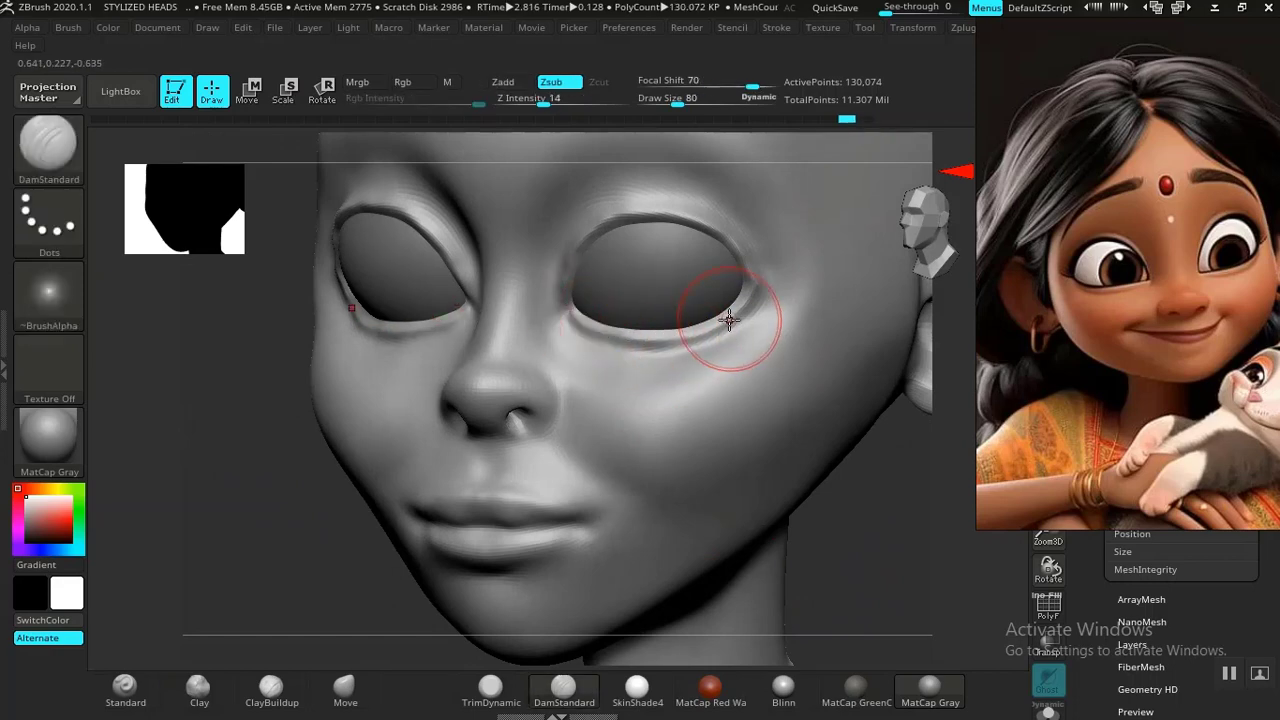
drag(755, 309, 746, 316)
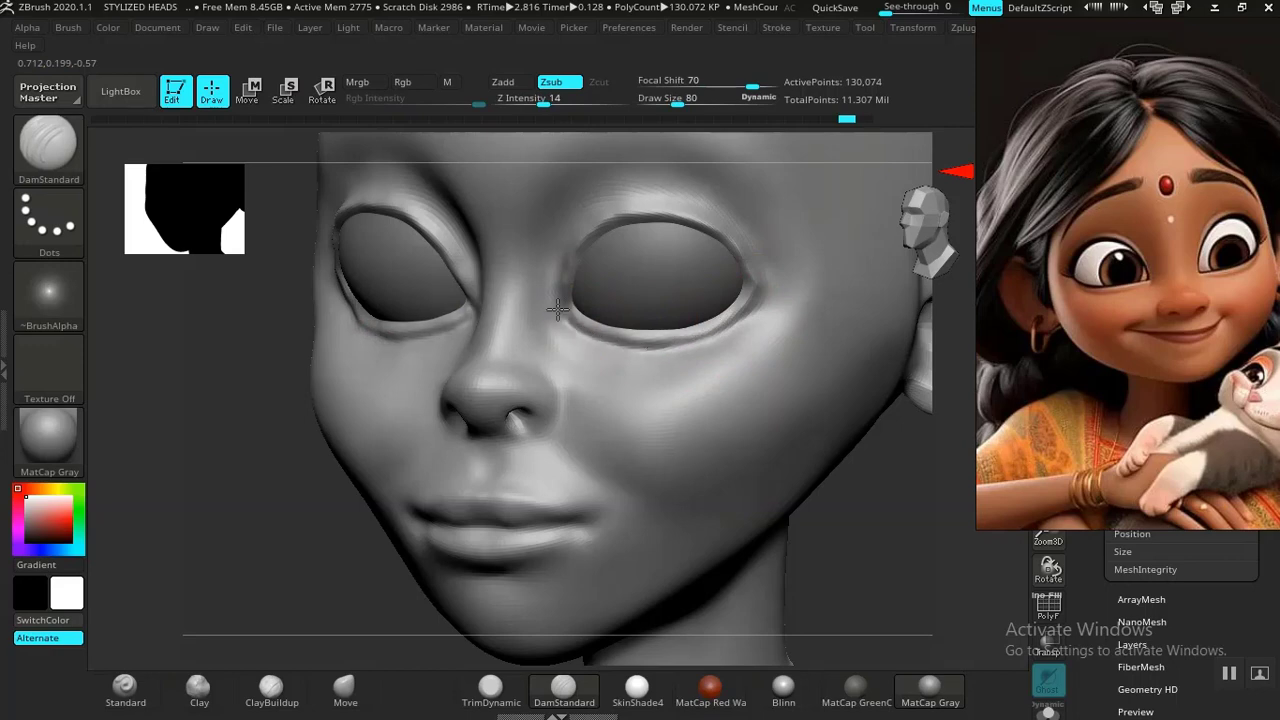
Step: Deepen the upper eyelid crease from above the eye down to its inner corner
drag(863, 529, 869, 473)
drag(862, 539, 734, 506)
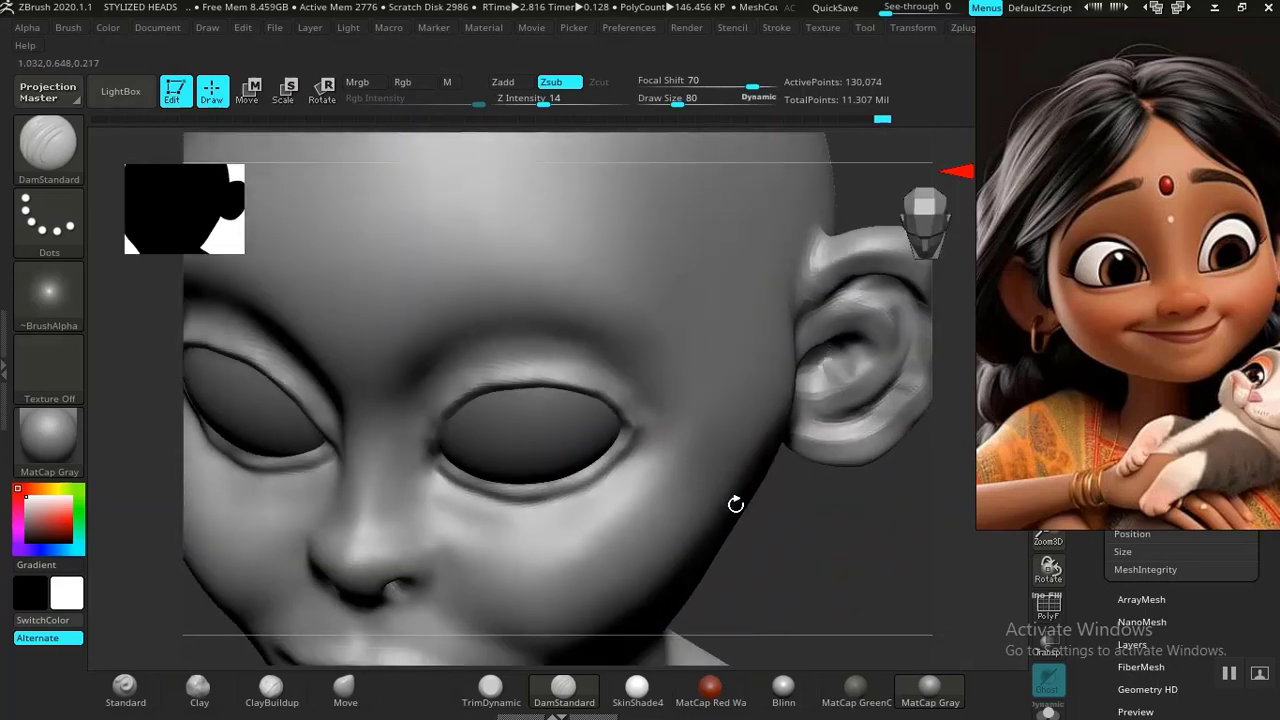
mouse_move(587, 380)
mouse_down()
mouse_move(520, 374)
mouse_move(461, 390)
mouse_move(431, 442)
mouse_up()
mouse_move(817, 514)
alt+mouse_down()
mouse_move(794, 494)
mouse_move(846, 303)
mouse_move(886, 629)
mouse_move(831, 556)
alt+mouse_up()
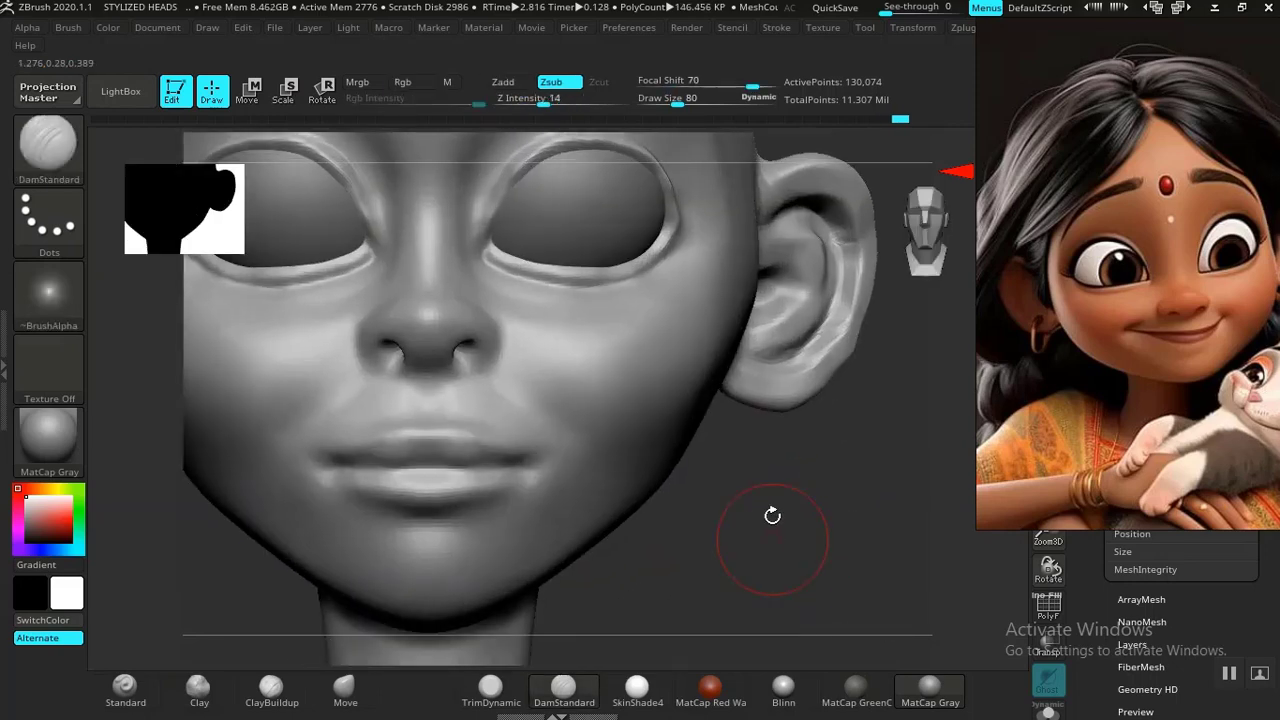
Step: Sharpen the upper and lower eyelid creases where they meet at the eye's outer corner
mouse_move(771, 514)
alt+mouse_down()
mouse_move(871, 663)
mouse_move(854, 643)
mouse_move(808, 643)
mouse_move(764, 600)
mouse_move(776, 596)
alt+mouse_up()
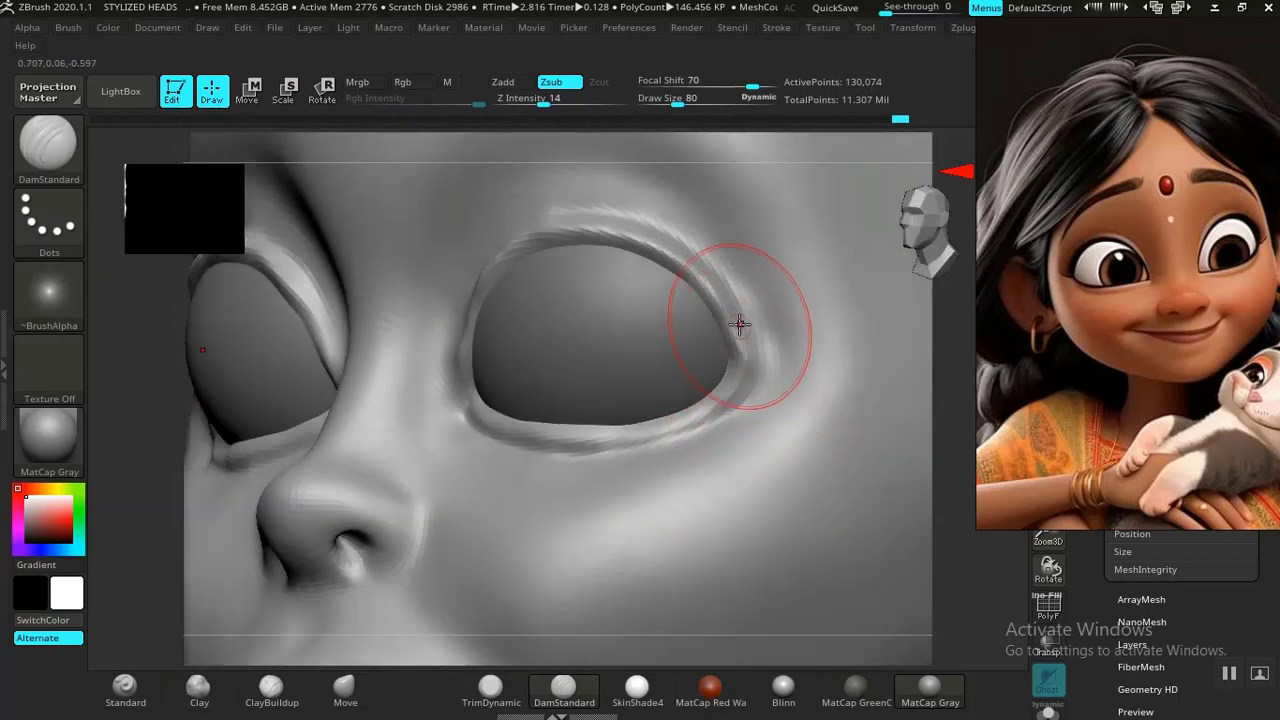
drag(736, 306, 749, 338)
drag(743, 402, 751, 389)
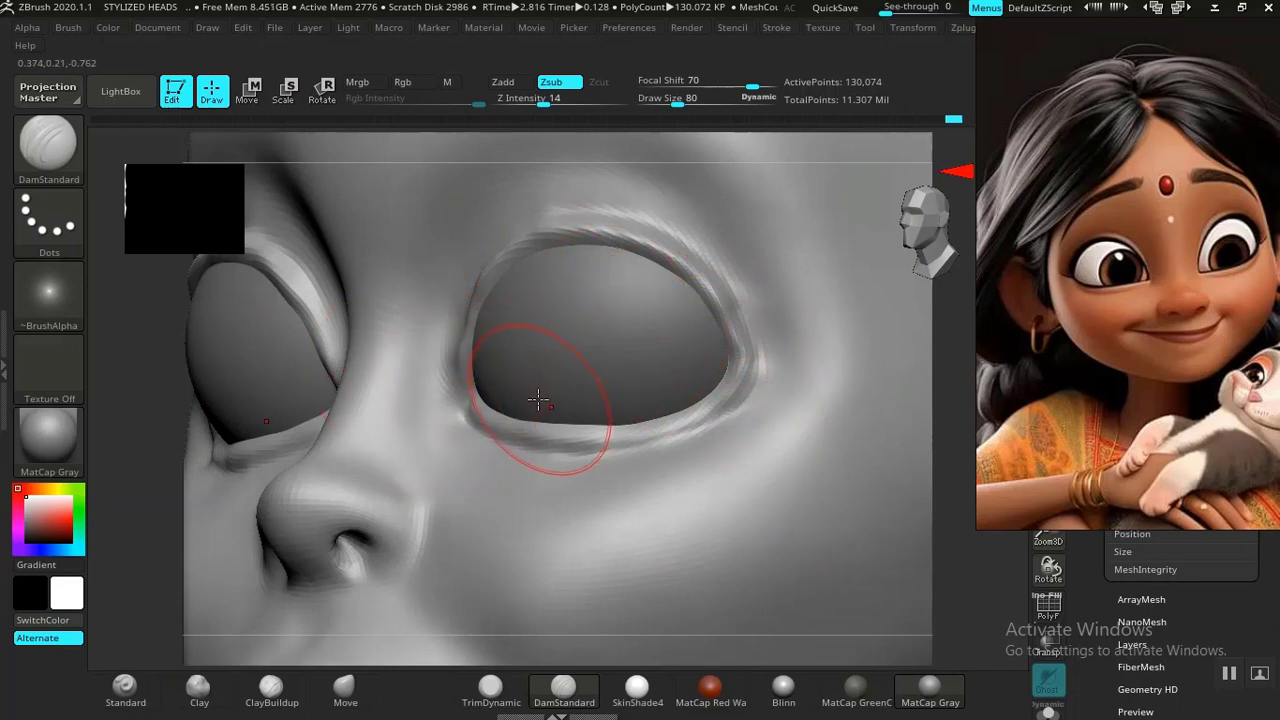
Step: Sharpen the eyelid rim with the Pinch brush at draw size 28 and undo the last stroke
key(b)
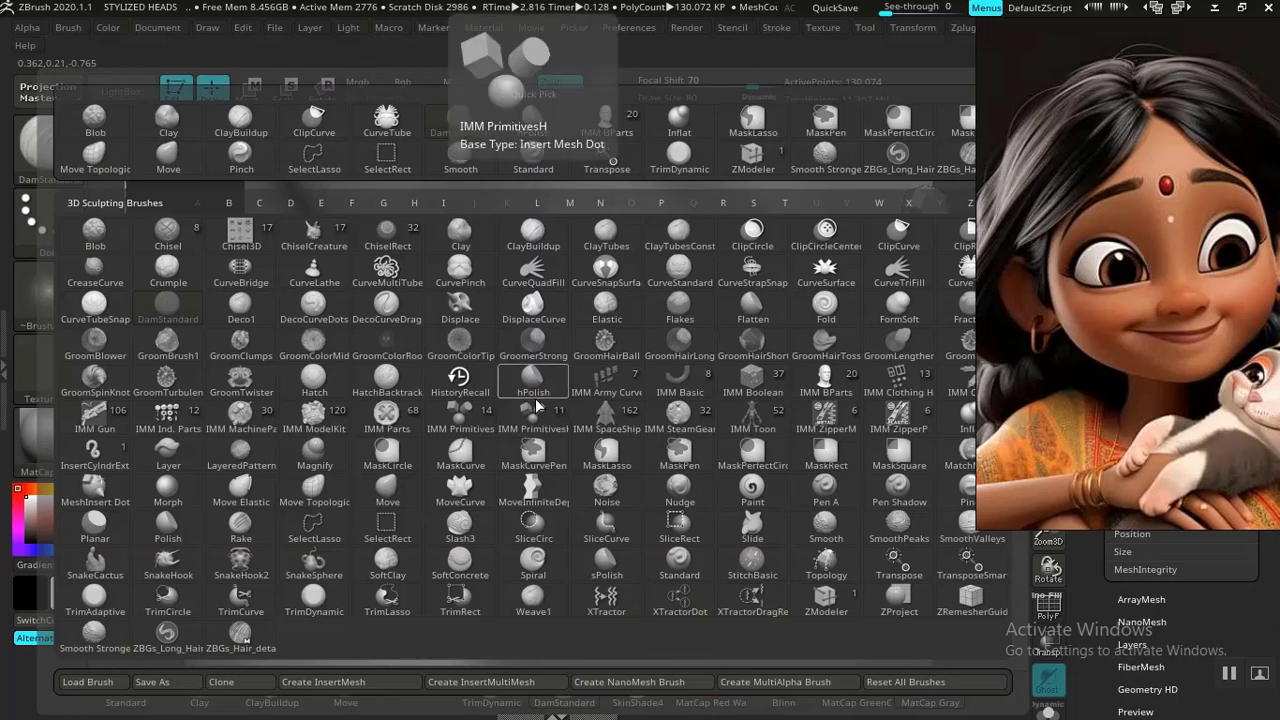
key(p)
key(i)
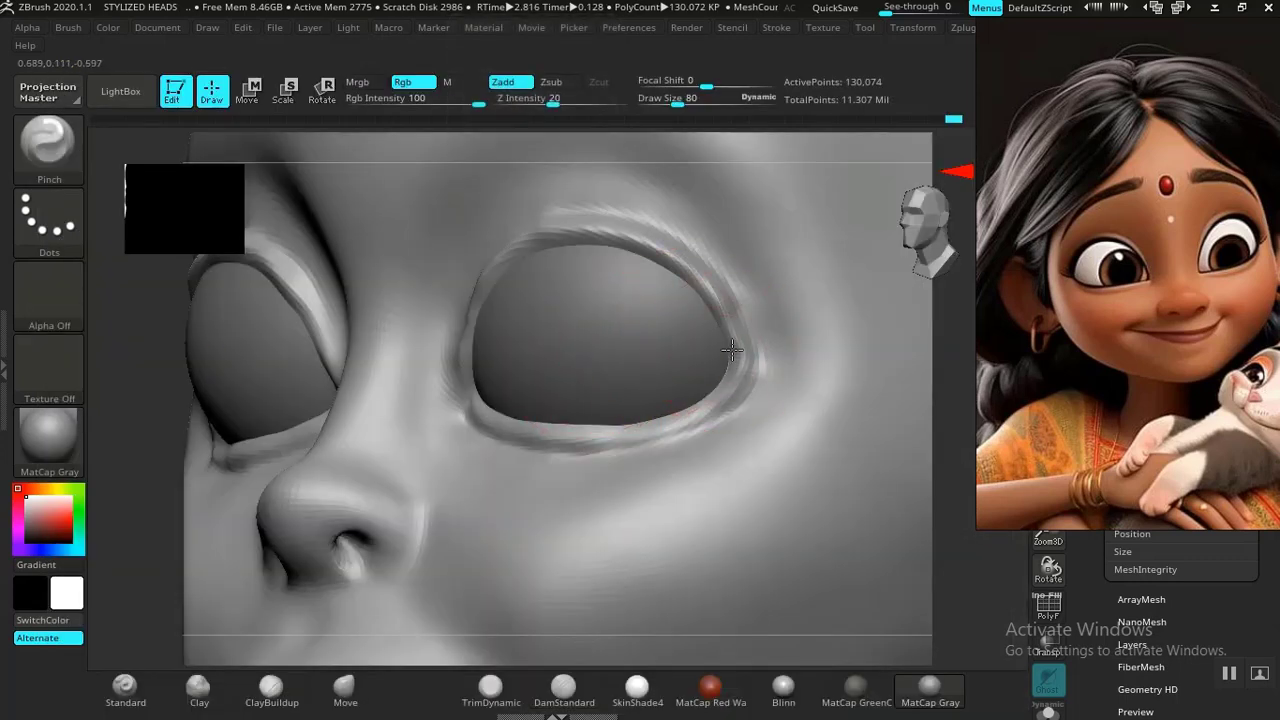
key(bracketleft)
key(bracketleft)
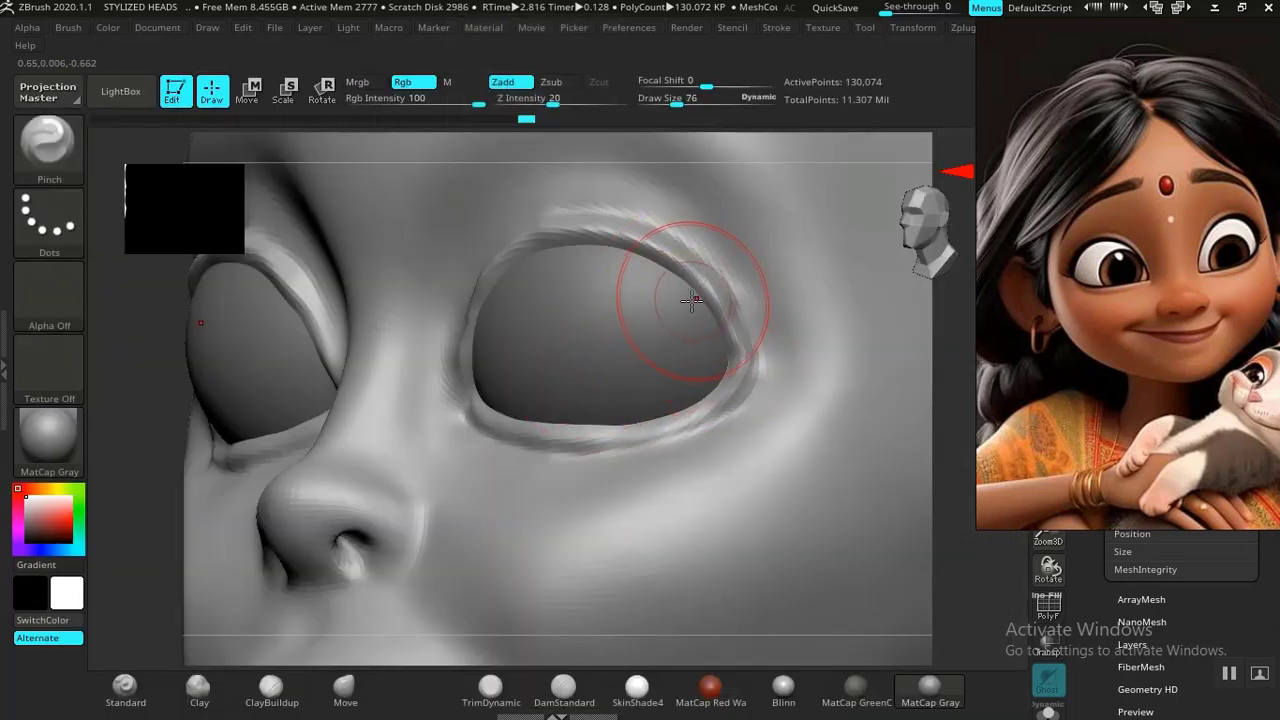
key(bracketleft)
key(bracketleft)
key(bracketleft)
key(bracketleft)
key(bracketleft)
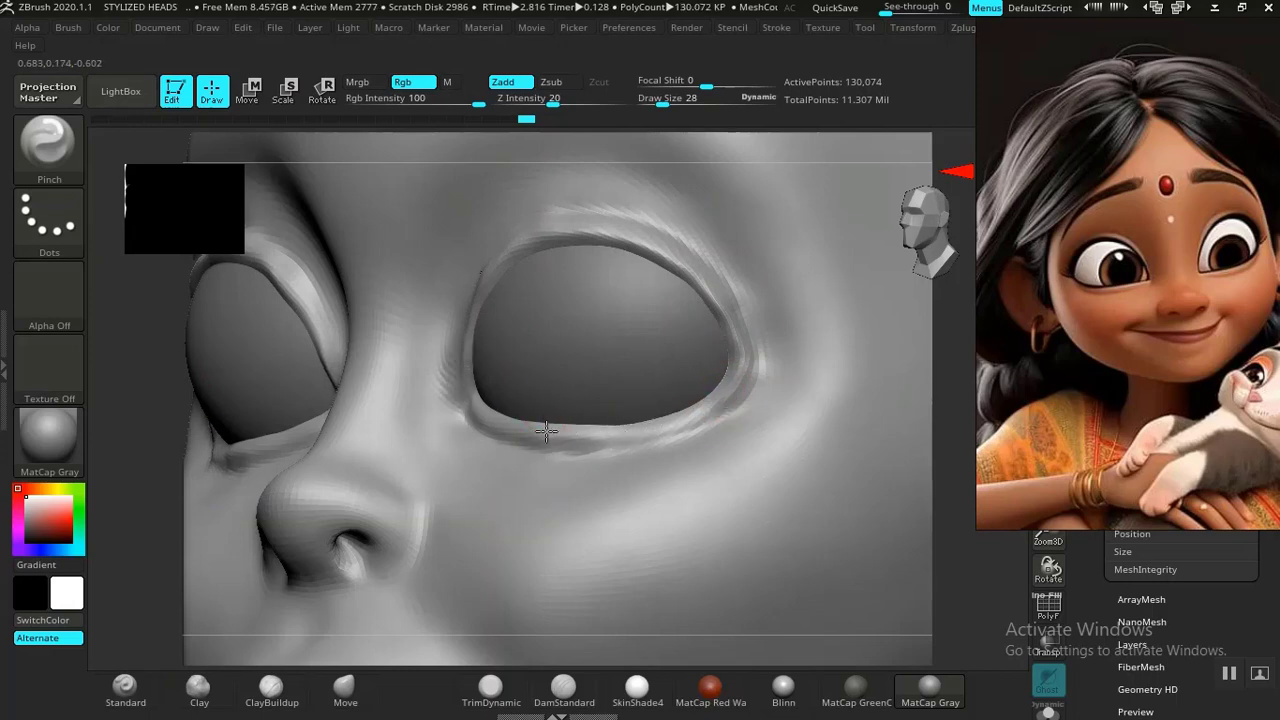
key(ctrl+z)
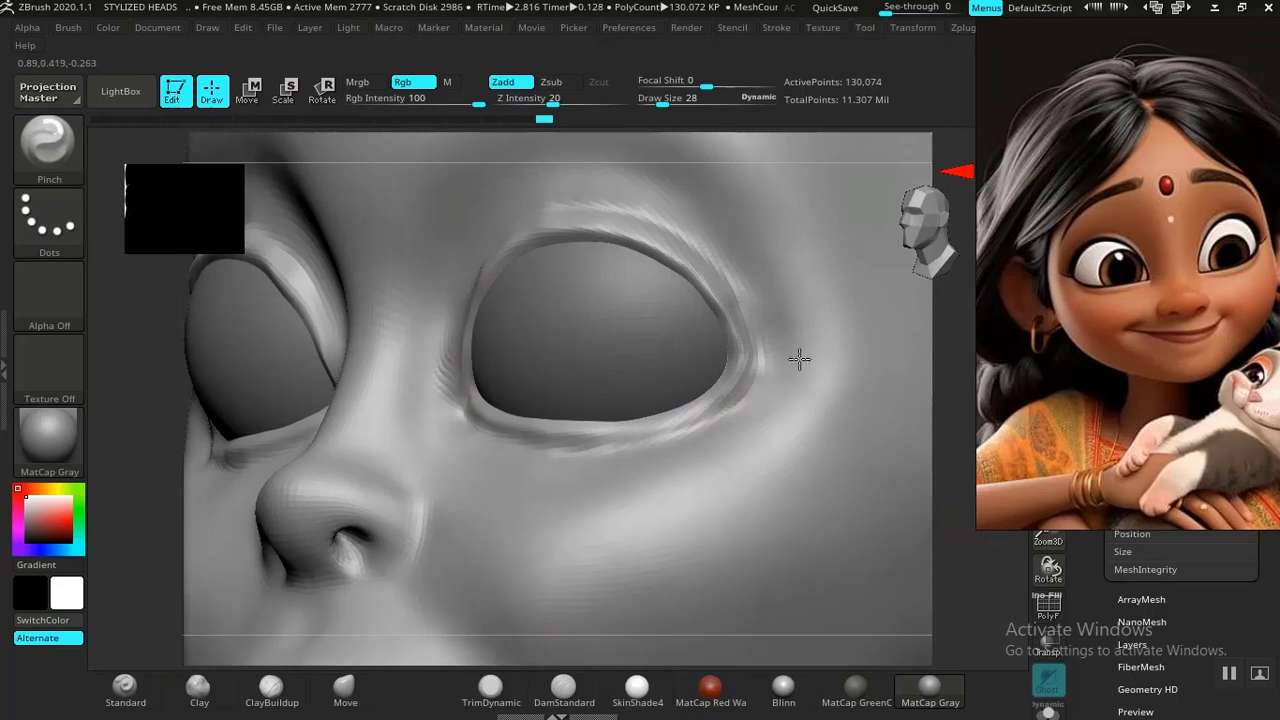
Step: Try to smooth the outer corner of the opposite eye's lower lid
ctrl+right_drag(800, 360, 748, 310)
mouse_move(889, 518)
mouse_down()
mouse_move(940, 523)
mouse_move(864, 458)
mouse_move(829, 466)
mouse_move(826, 435)
mouse_up()
ctrl+right_drag(767, 426, 794, 556)
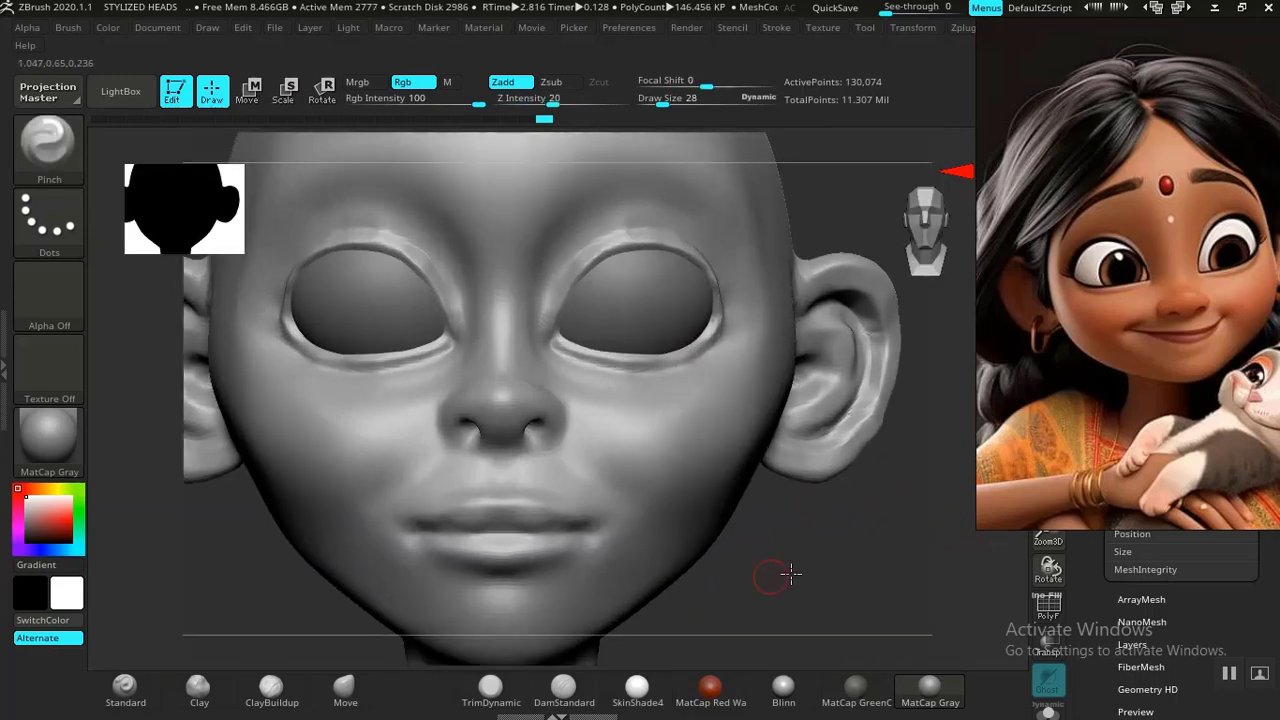
drag(771, 571, 590, 525)
alt+drag(312, 558, 360, 554)
ctrl+right_drag(360, 554, 398, 606)
mouse_move(183, 594)
alt+mouse_down()
mouse_move(499, 374)
mouse_move(469, 355)
mouse_move(487, 383)
alt+mouse_up()
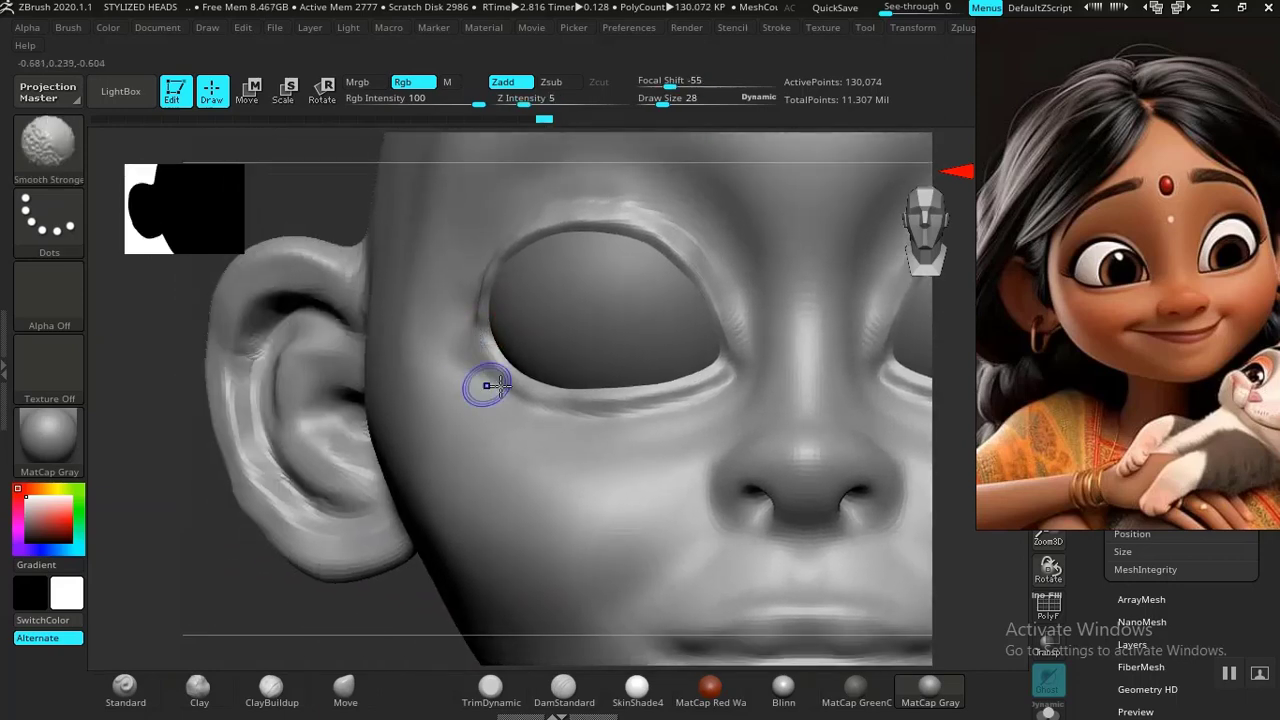
key(ctrl+z)
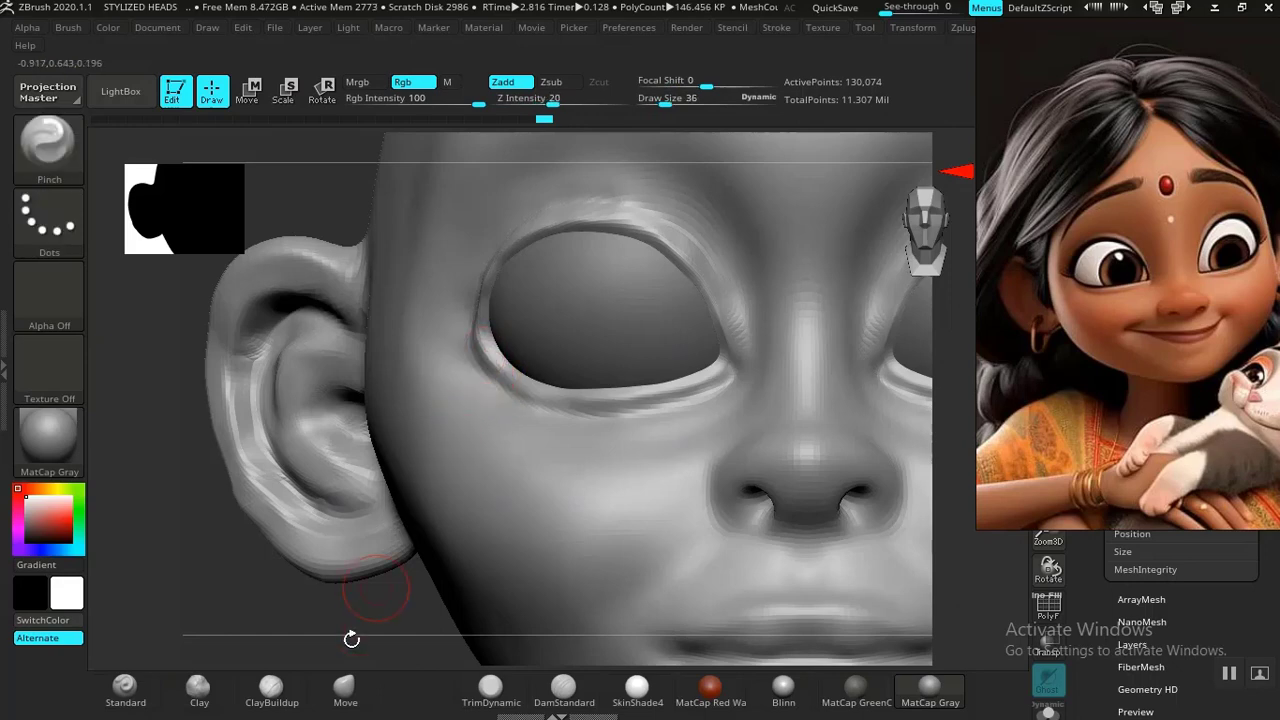
Step: Adjust the eyelid rim with the Move brush at draw size 52 and smooth the inner eye corner
click(344, 688)
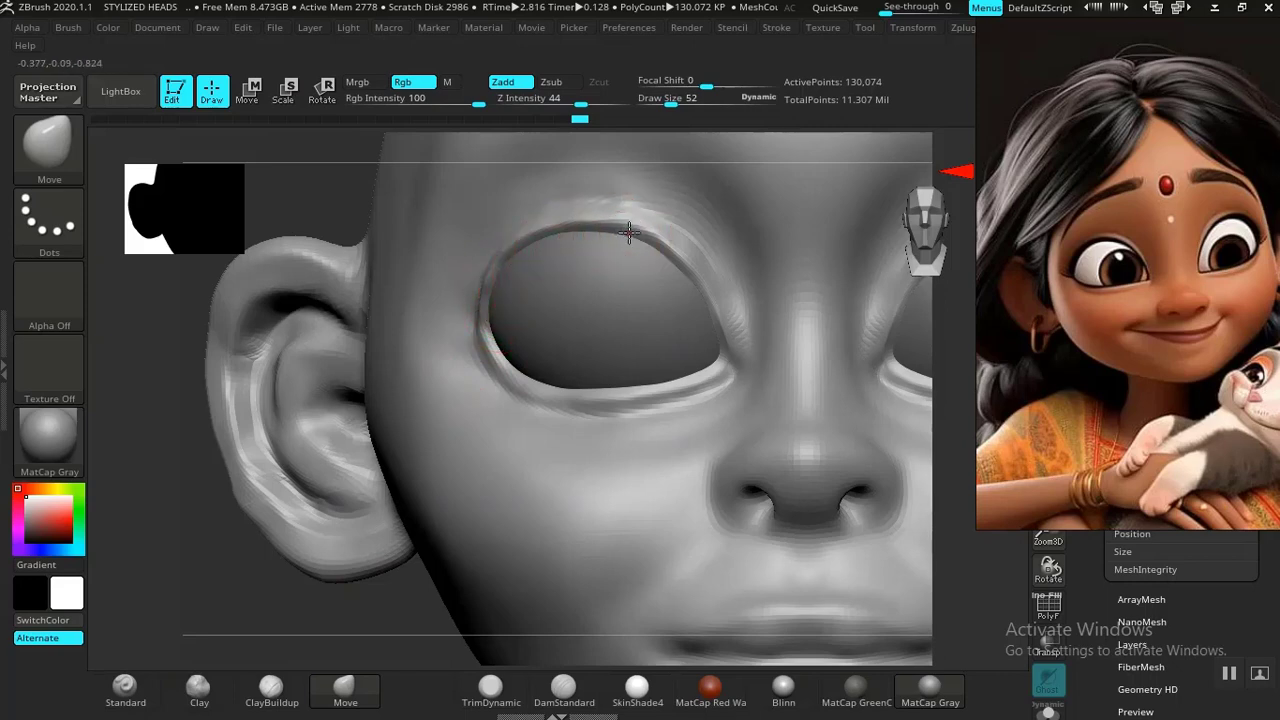
key(shift)
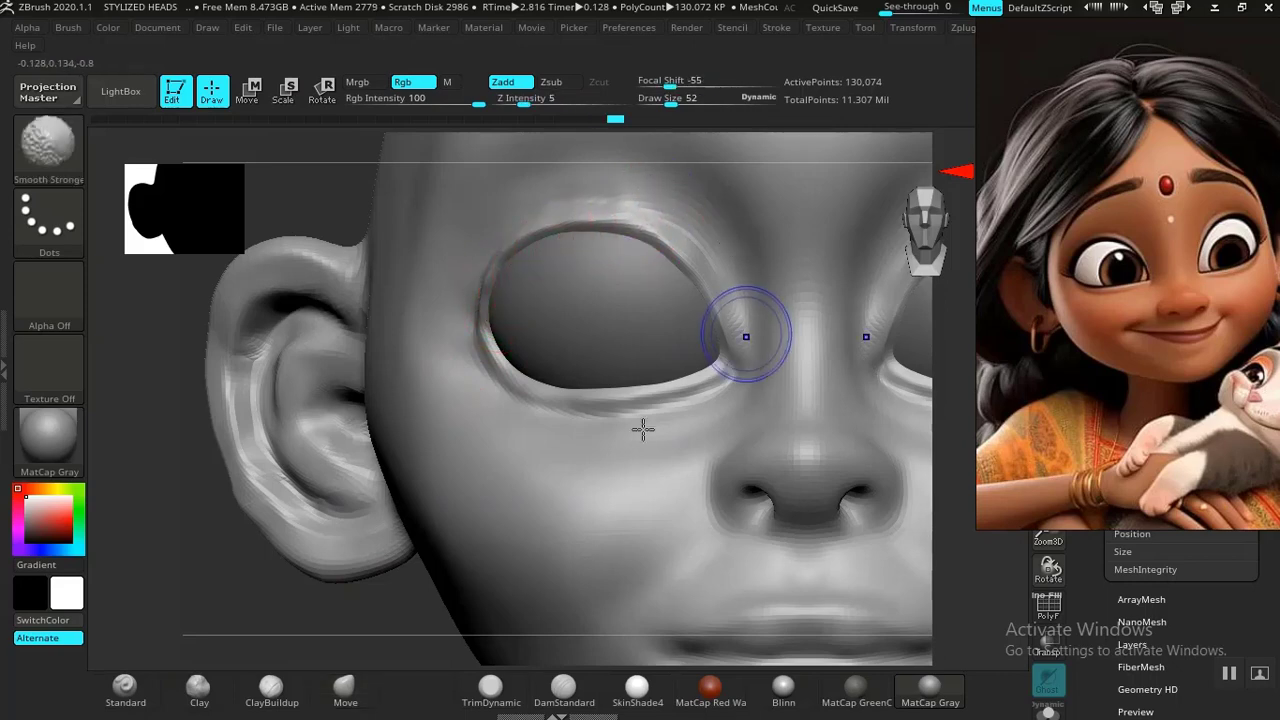
Step: Reshape the nostril wings with the Move brush and smooth the creases around them
mouse_move(302, 665)
mouse_down()
mouse_move(234, 497)
mouse_move(314, 520)
mouse_move(269, 531)
mouse_move(337, 645)
mouse_up()
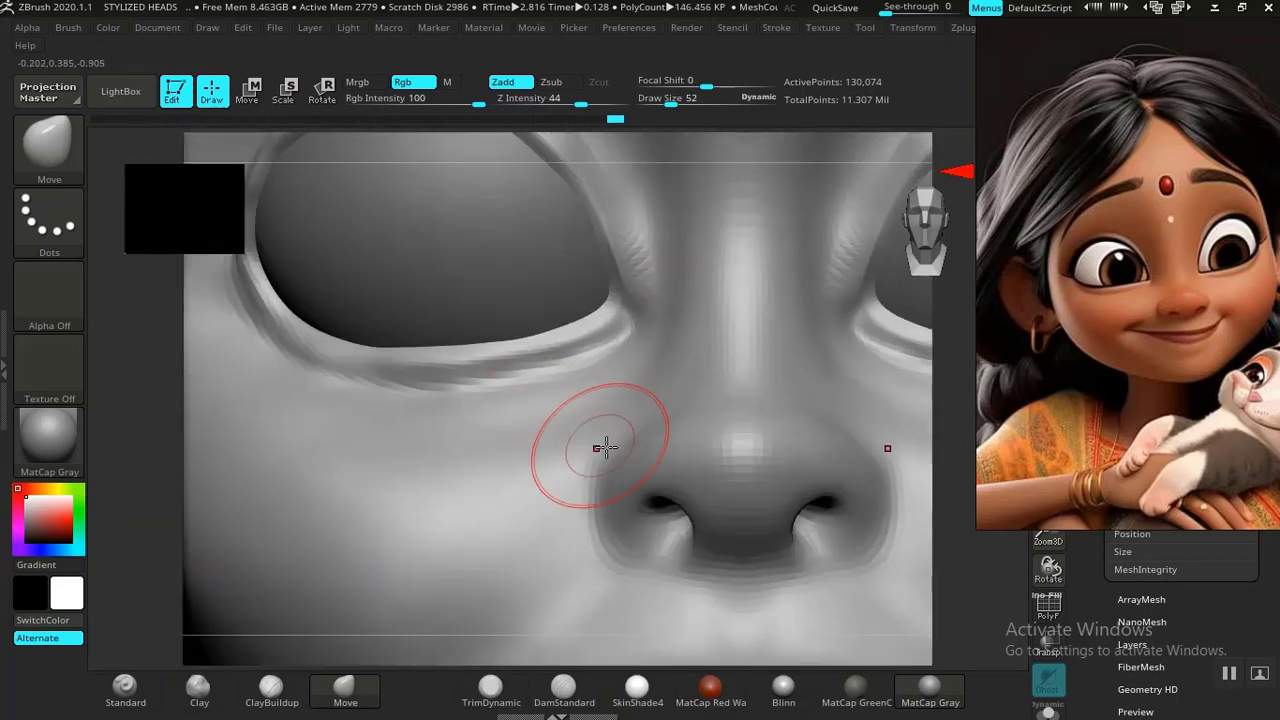
mouse_move(640, 434)
mouse_down()
mouse_move(600, 469)
mouse_move(591, 514)
mouse_move(600, 532)
mouse_move(651, 540)
mouse_move(614, 543)
mouse_move(591, 523)
mouse_move(586, 474)
mouse_move(607, 453)
mouse_move(615, 470)
mouse_up()
click(563, 688)
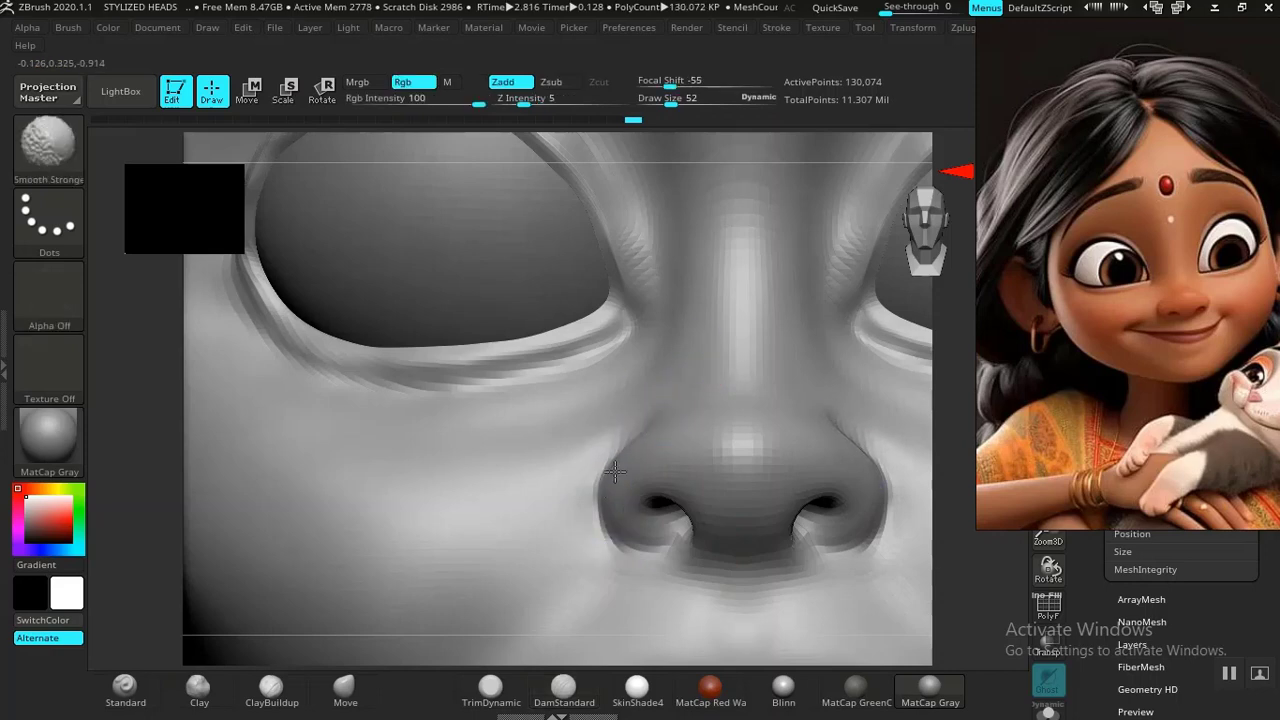
key(f)
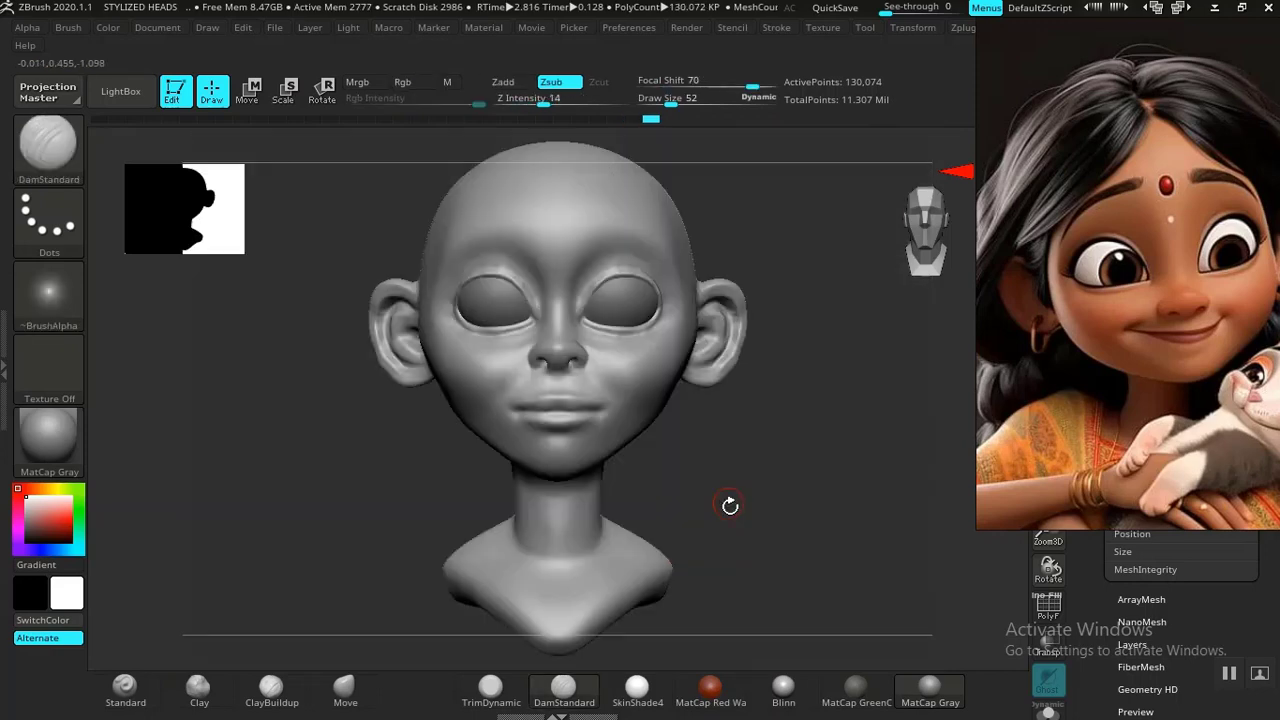
drag(733, 450, 634, 400)
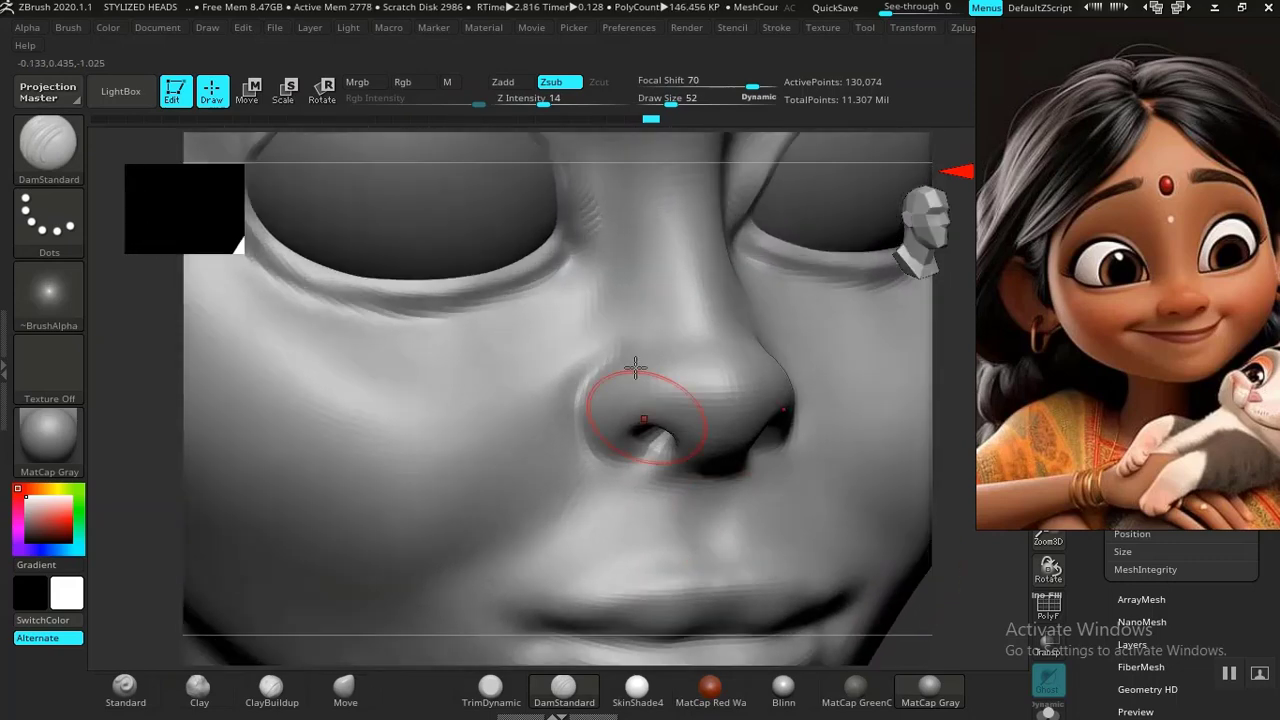
Step: Build up the nose tip and nostril wings with the ClayBuildup brush and smooth the added volume
click(284, 705)
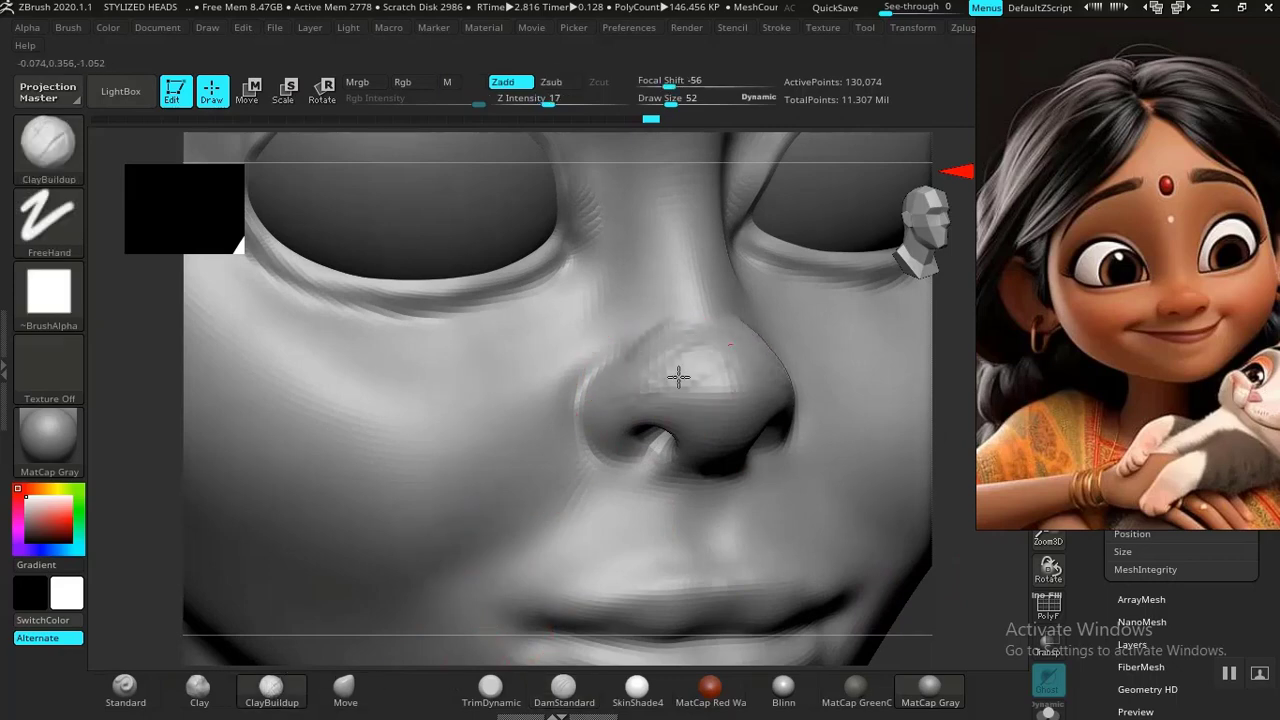
mouse_move(678, 376)
mouse_down()
mouse_move(720, 395)
mouse_move(756, 384)
mouse_up()
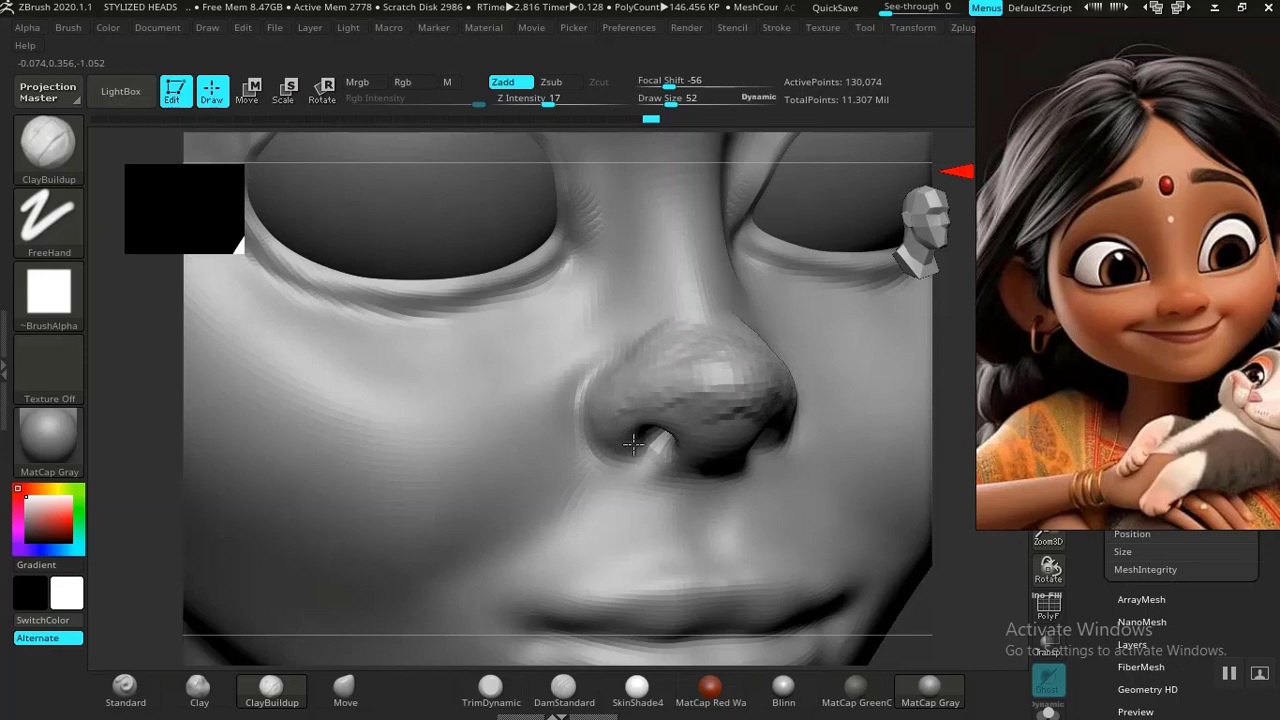
mouse_move(647, 346)
mouse_down()
mouse_move(694, 357)
mouse_move(674, 371)
mouse_move(709, 426)
mouse_up()
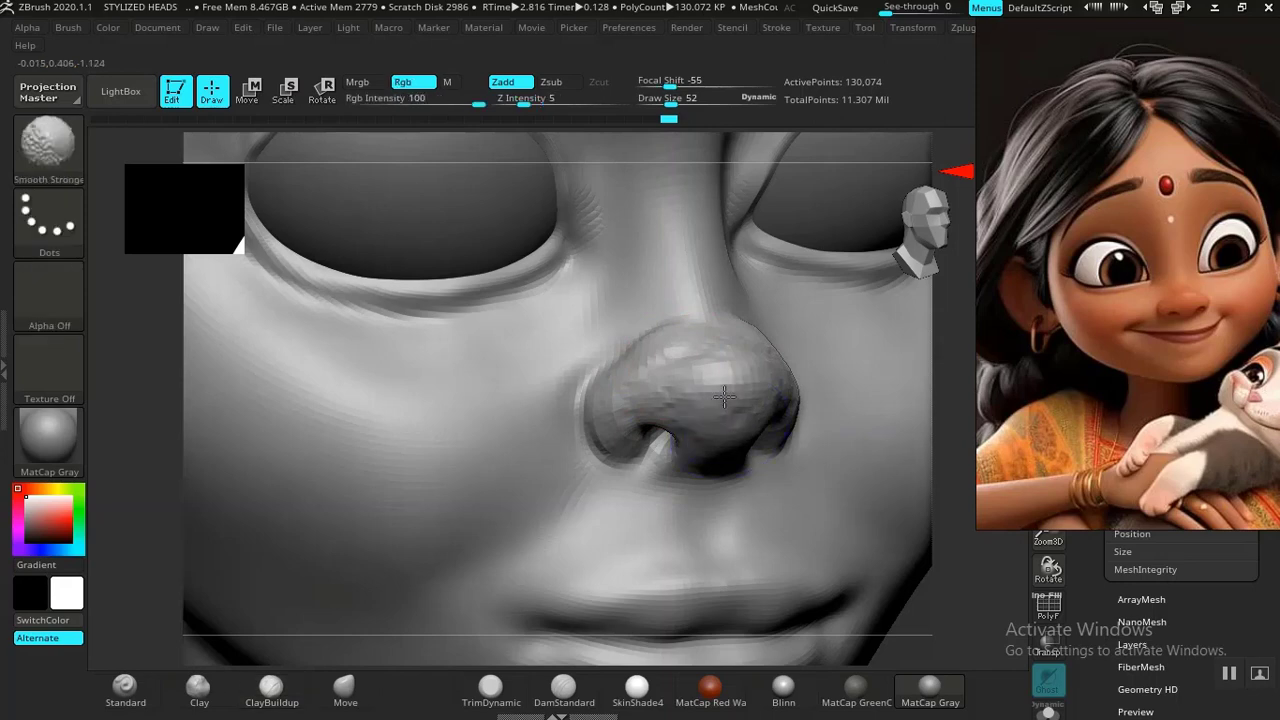
shift+drag(705, 370, 658, 346)
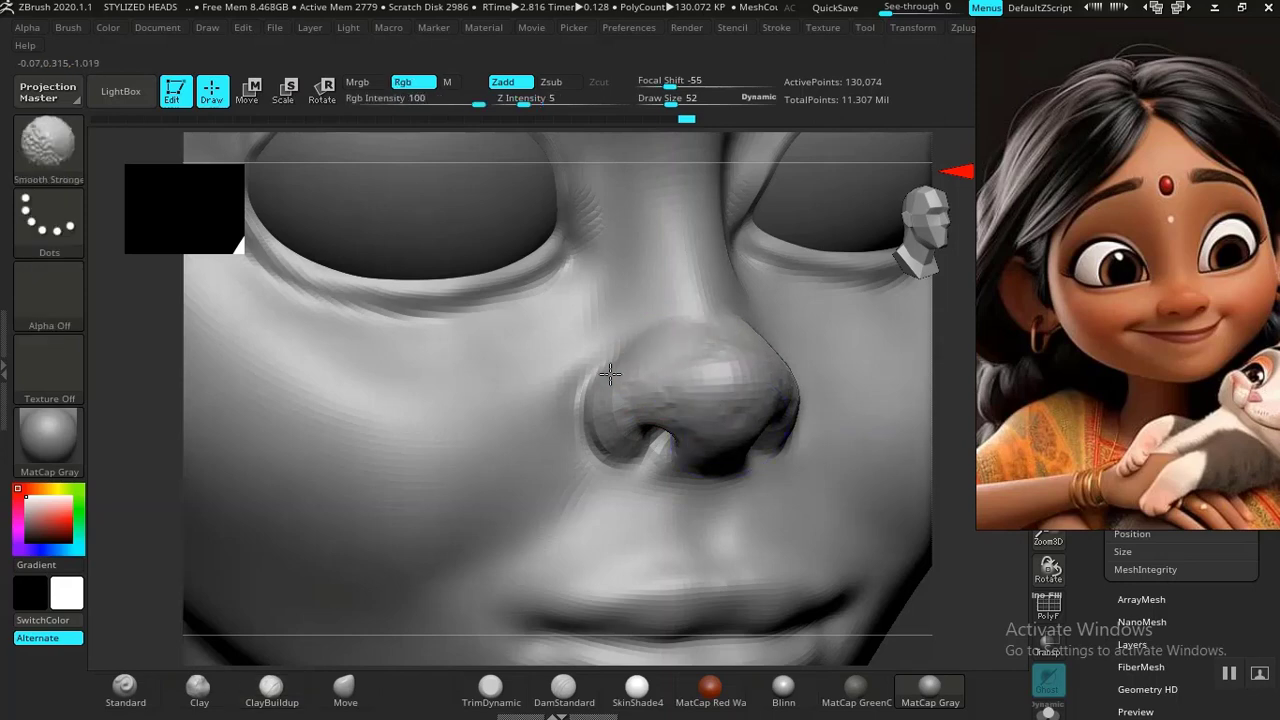
shift+drag(594, 437, 602, 458)
shift+drag(680, 408, 664, 389)
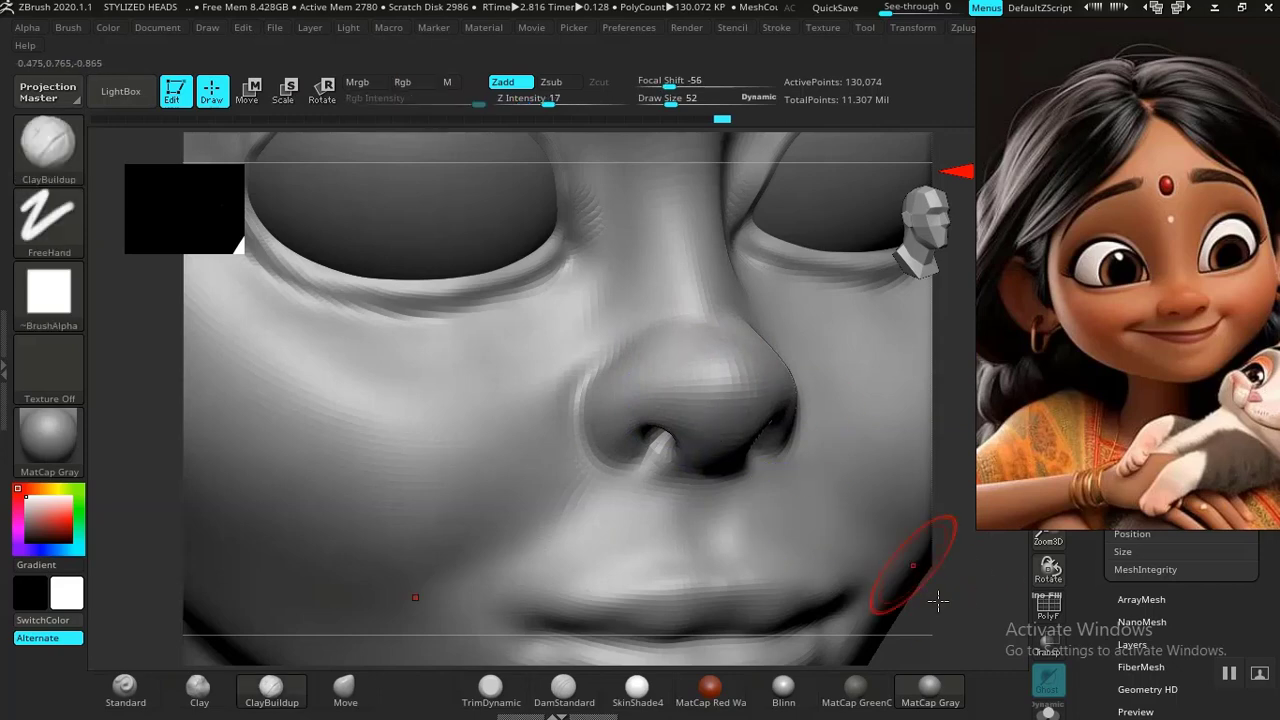
Step: Refine the underside of the nose between the nostrils using the Move brush and smoothing
alt+drag(937, 600, 754, 374)
mouse_move(888, 520)
mouse_down()
mouse_move(867, 496)
mouse_move(891, 537)
mouse_move(777, 469)
mouse_move(803, 540)
mouse_move(792, 544)
mouse_move(772, 508)
mouse_move(803, 537)
mouse_move(827, 487)
mouse_move(854, 514)
mouse_move(835, 528)
mouse_move(857, 534)
mouse_move(657, 429)
mouse_up()
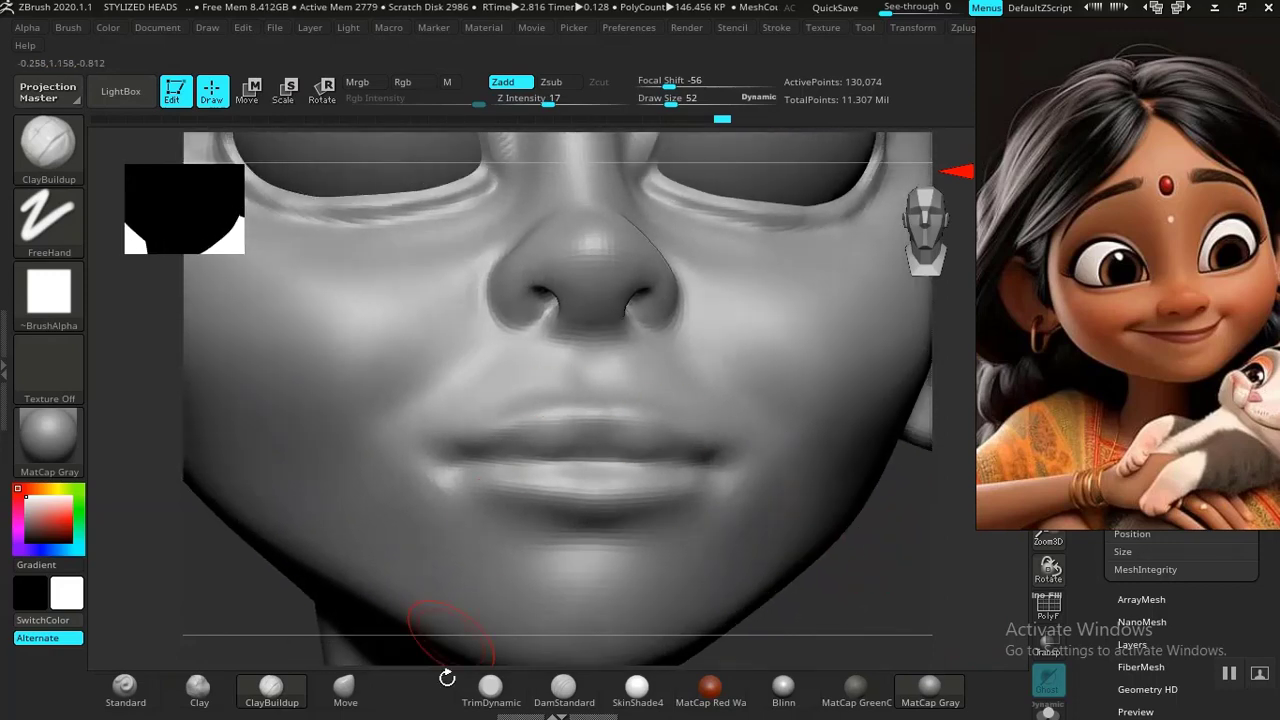
click(358, 692)
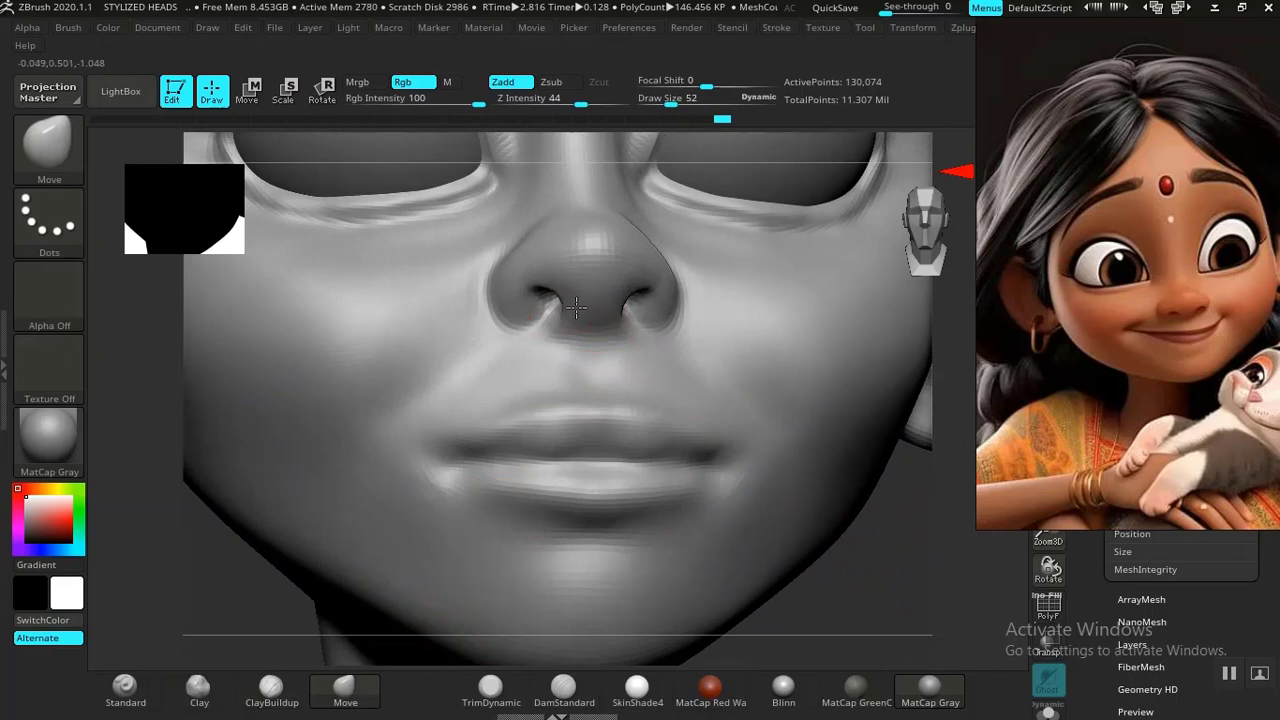
shift+drag(595, 318, 663, 366)
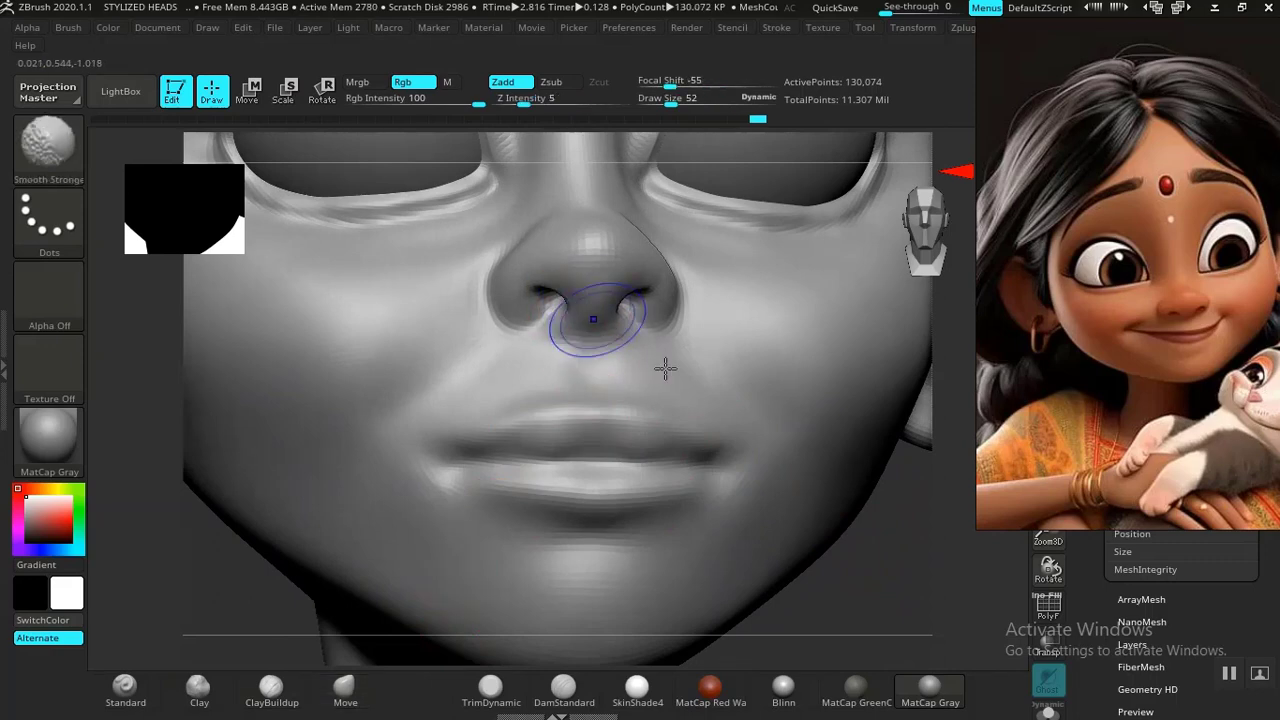
Step: Smooth the upper edge of the upper lip
mouse_move(863, 617)
alt+mouse_down()
mouse_move(788, 497)
mouse_move(731, 491)
mouse_move(786, 526)
mouse_move(792, 556)
mouse_move(709, 463)
mouse_move(760, 531)
mouse_move(771, 520)
mouse_move(734, 500)
mouse_move(723, 537)
mouse_move(806, 491)
mouse_move(871, 694)
mouse_move(857, 577)
mouse_move(890, 610)
alt+mouse_up()
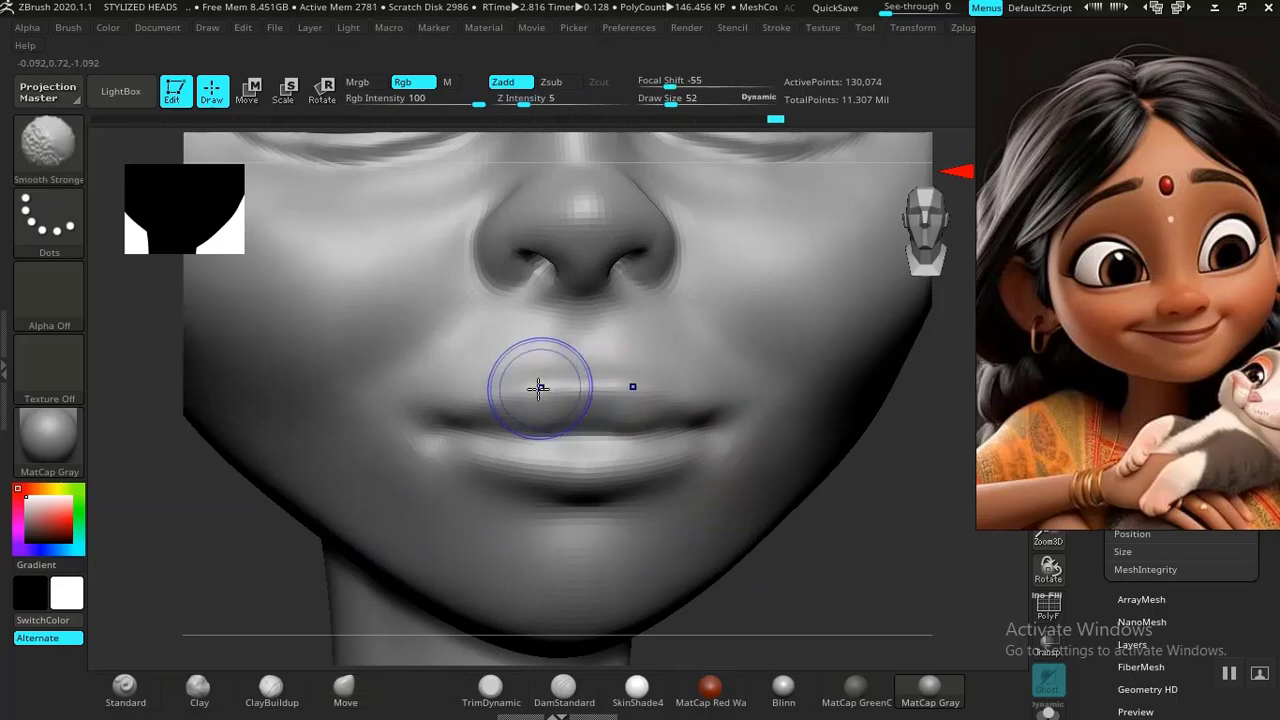
shift+drag(528, 390, 558, 382)
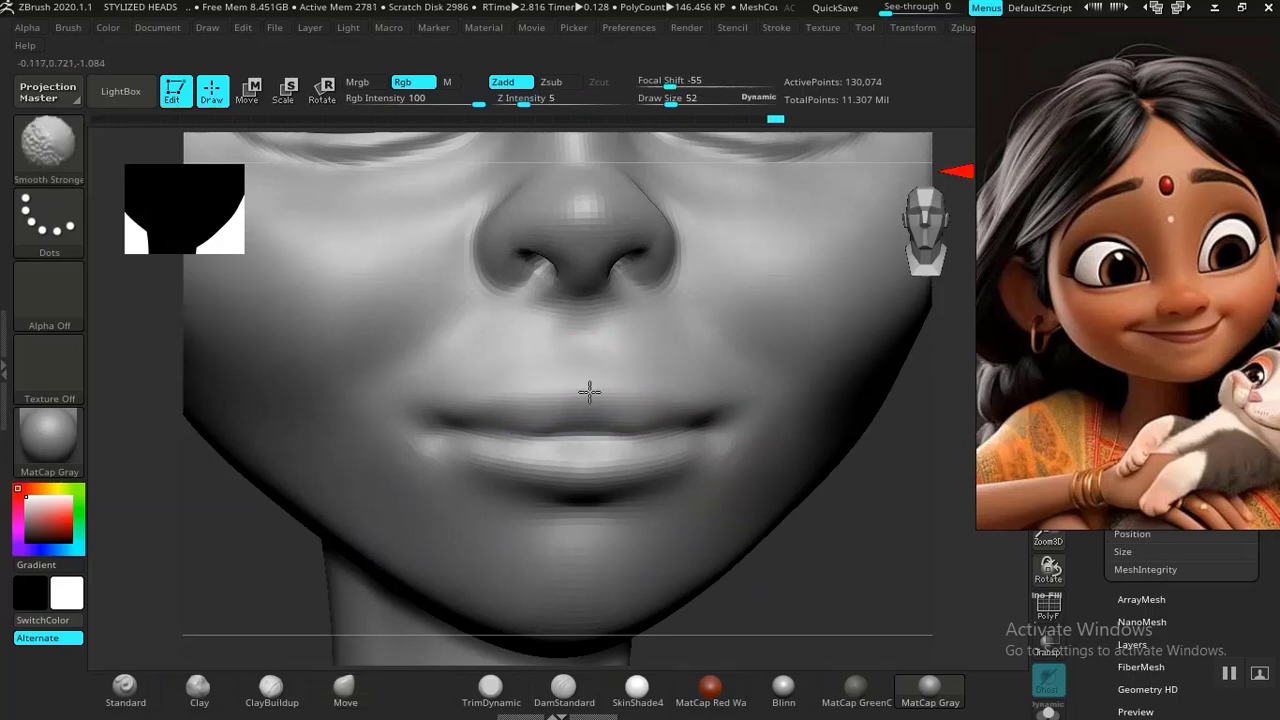
Step: Carve the lower edge of the lower lip with the DamStandard brush and smooth the lip surface
alt+drag(828, 553, 836, 598)
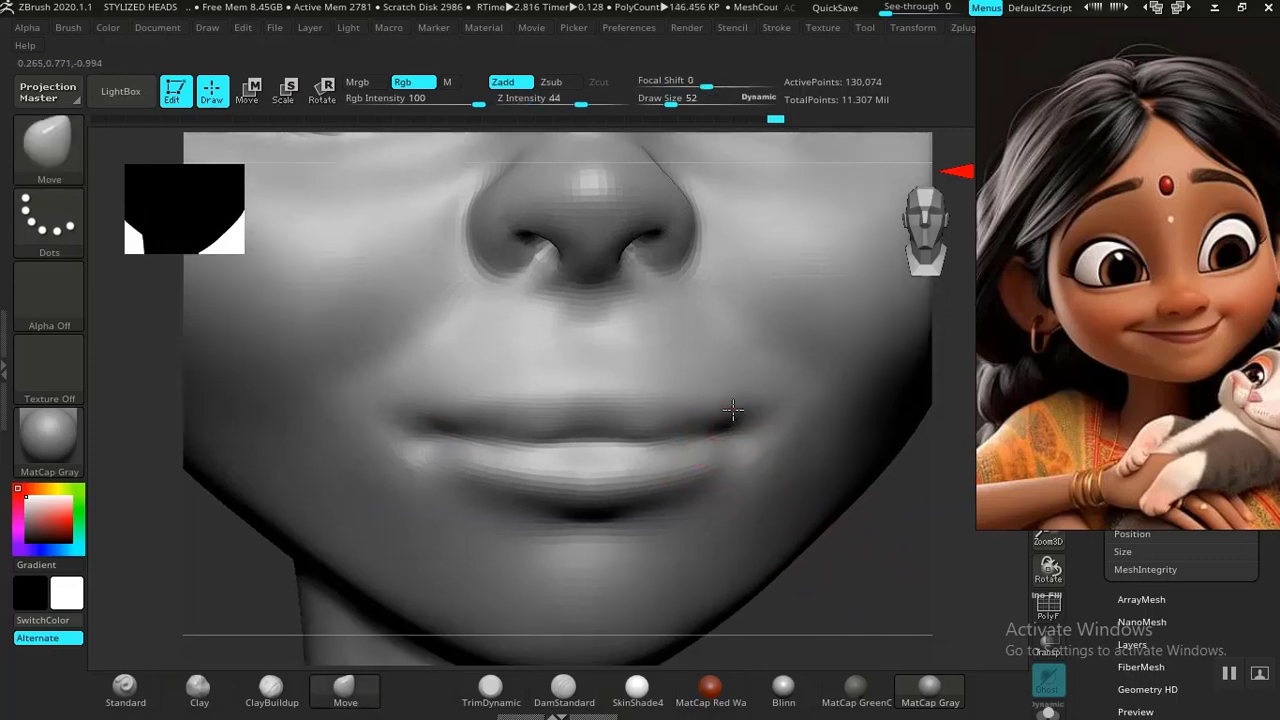
click(566, 690)
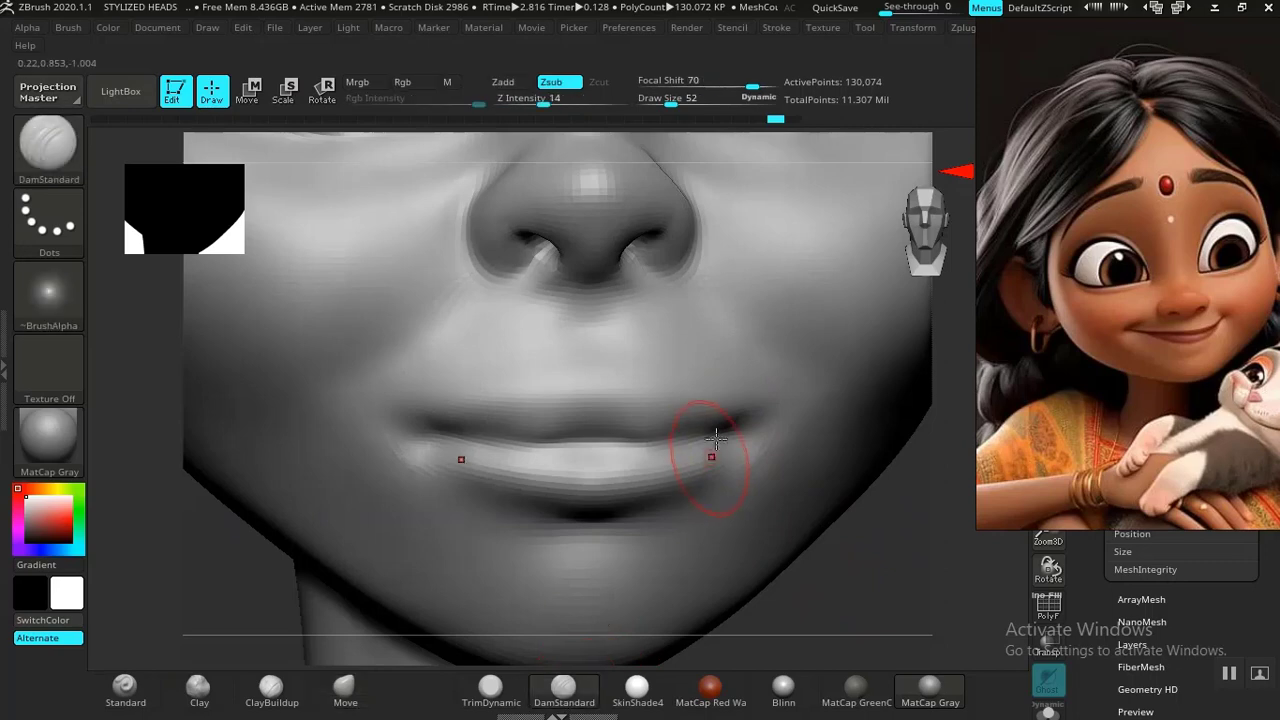
shift+drag(843, 566, 729, 483)
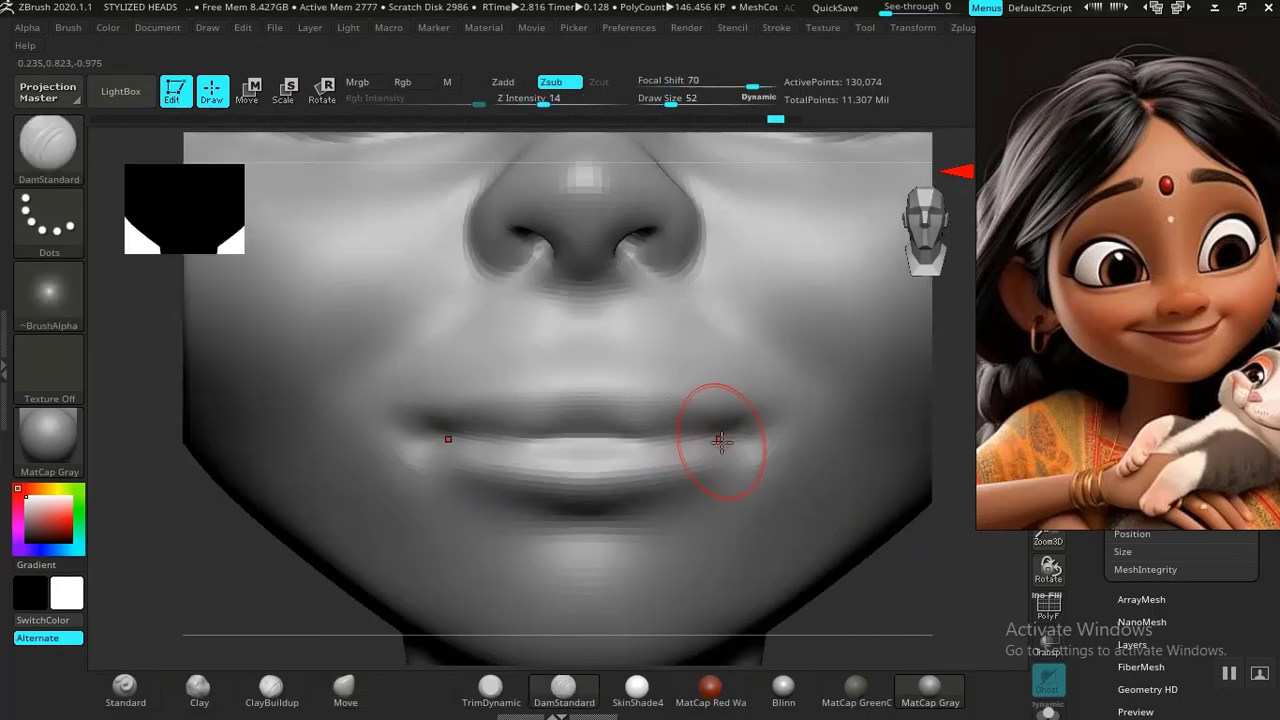
drag(668, 475, 577, 477)
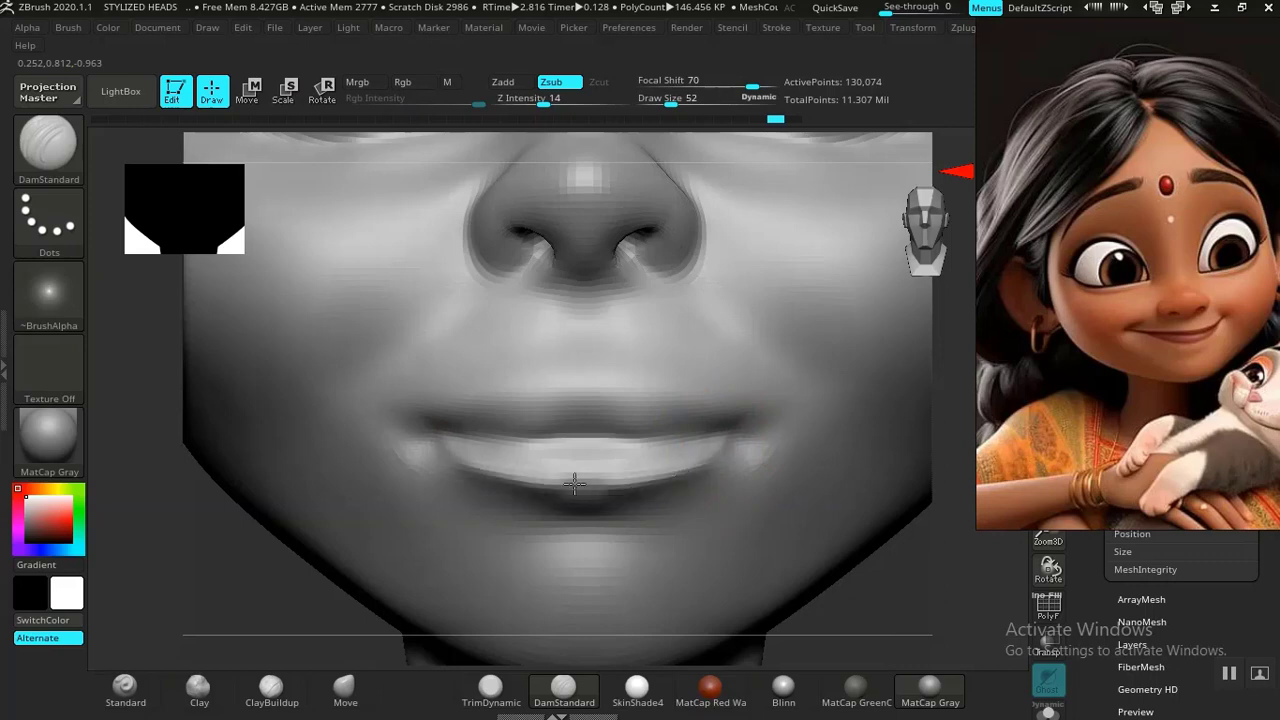
mouse_move(672, 471)
shift+mouse_down()
mouse_move(716, 442)
mouse_move(623, 466)
mouse_move(550, 466)
shift+mouse_up()
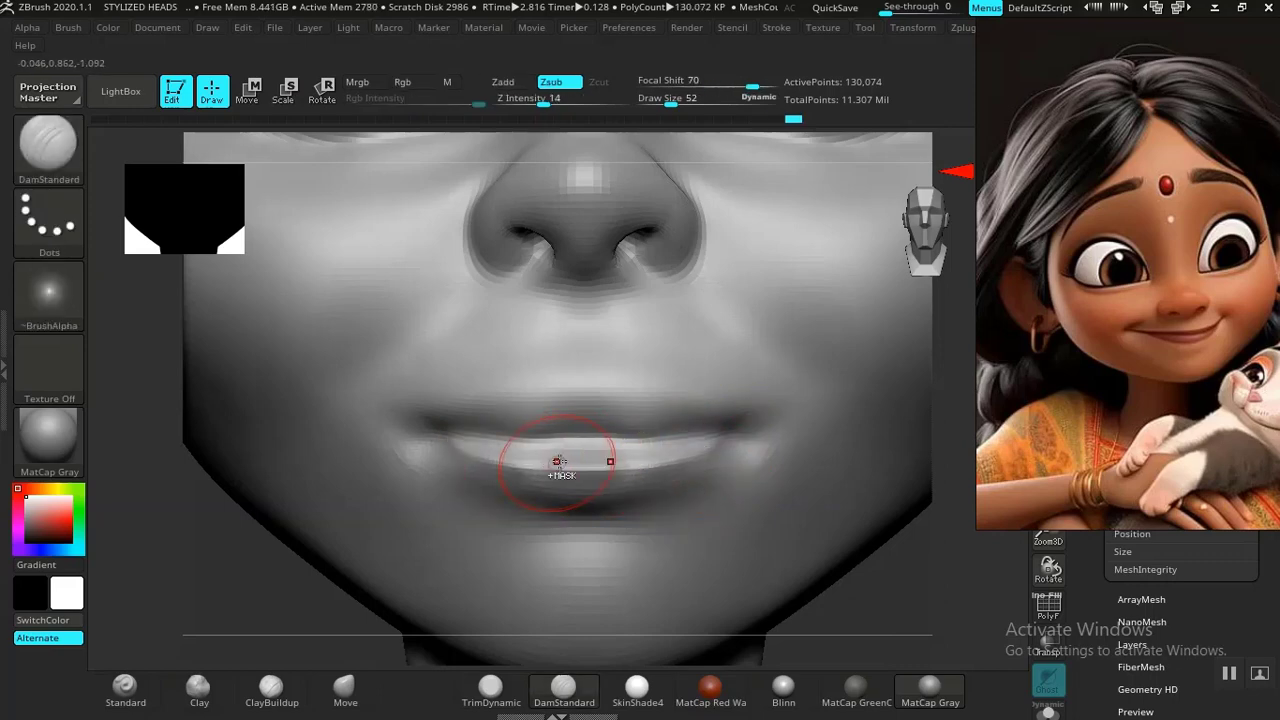
Step: Check the mouth from a three-quarter angle and undo the last two strokes on the lower lip
drag(903, 650, 903, 614)
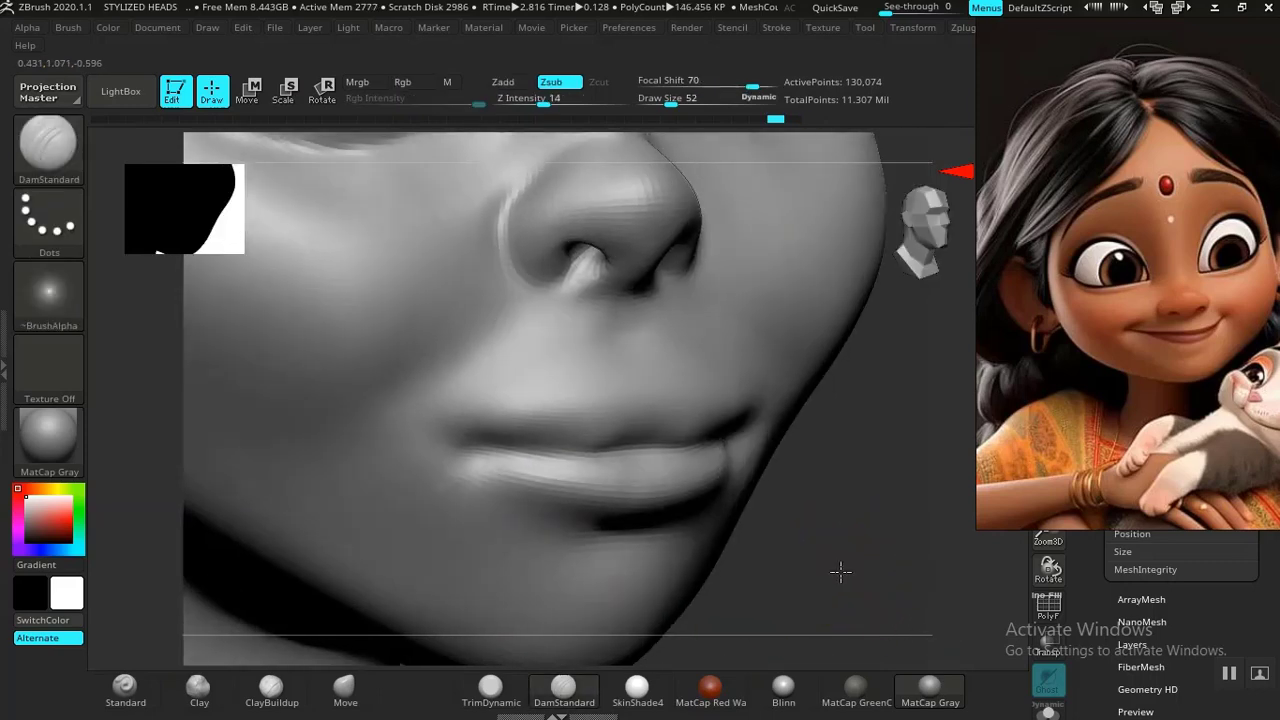
mouse_move(840, 571)
mouse_down()
mouse_move(514, 480)
mouse_move(589, 486)
mouse_move(682, 468)
mouse_move(571, 495)
mouse_move(506, 488)
mouse_up()
key(ctrl+z)
key(ctrl+z)
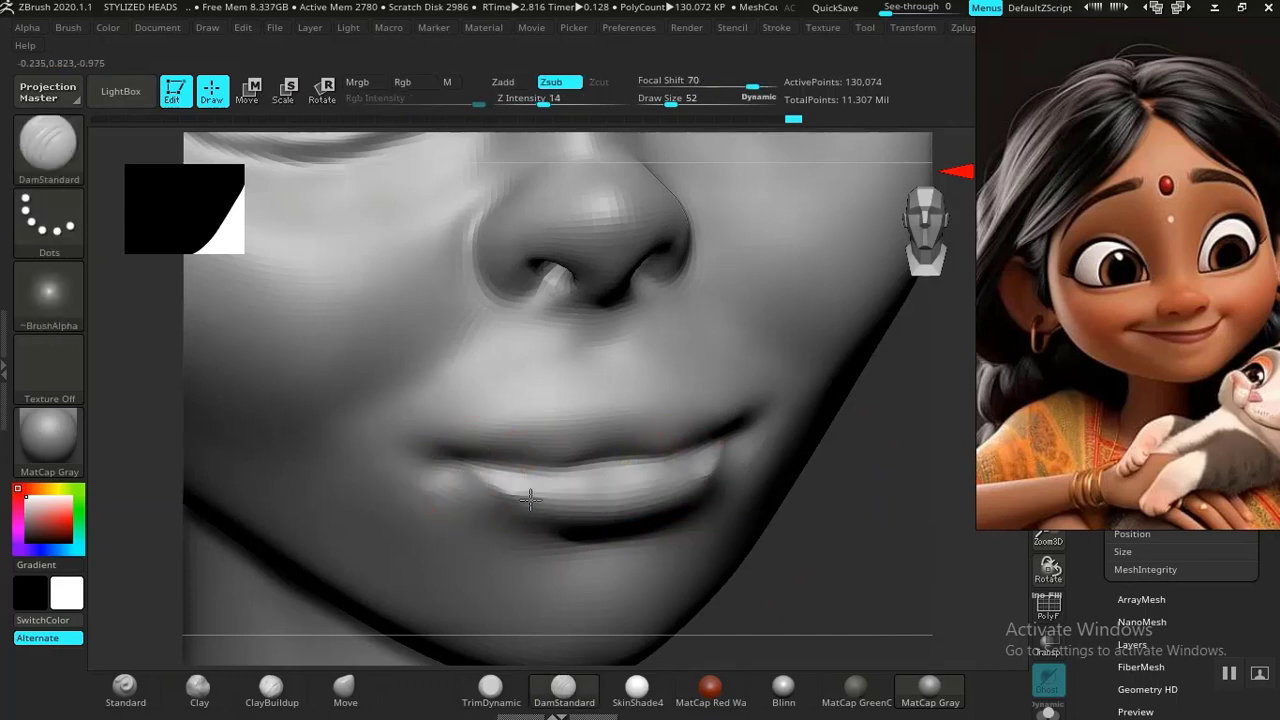
Step: Carve the line between the lips with the DamStandard brush and smooth it toward the mouth corner
mouse_move(877, 563)
alt+mouse_down()
mouse_move(743, 459)
mouse_move(856, 682)
alt+mouse_up()
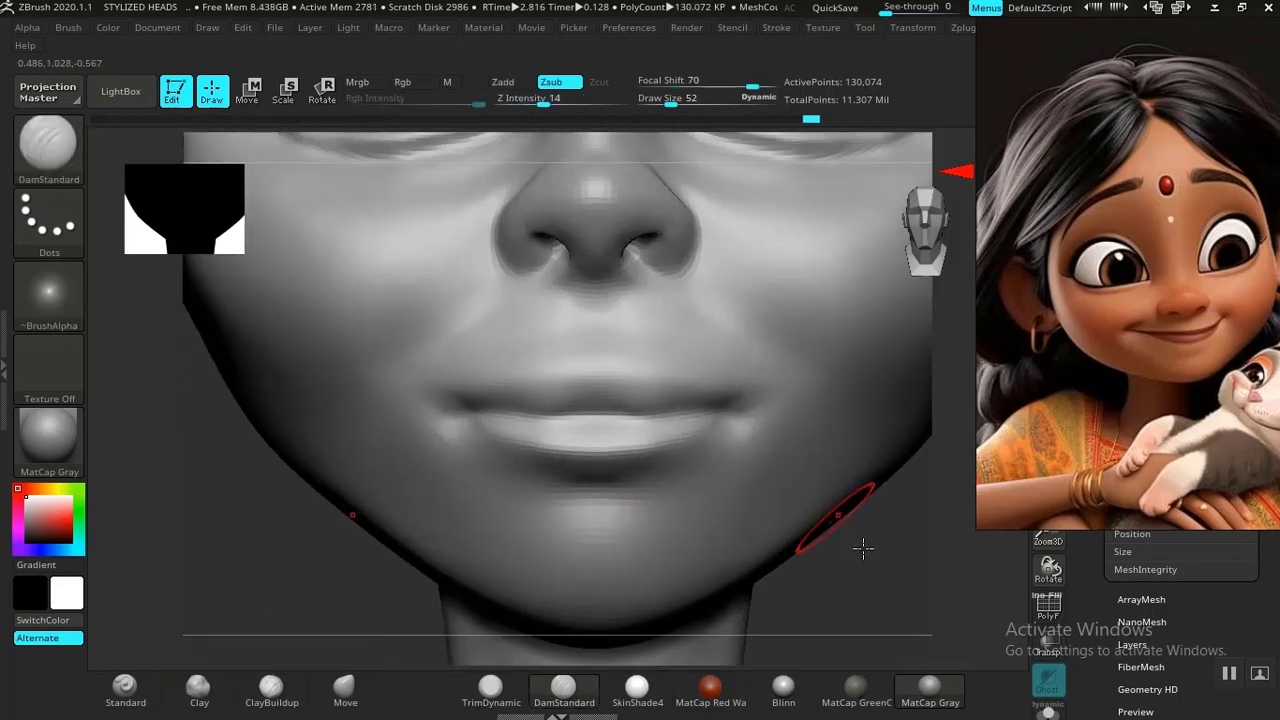
alt+drag(863, 548, 797, 595)
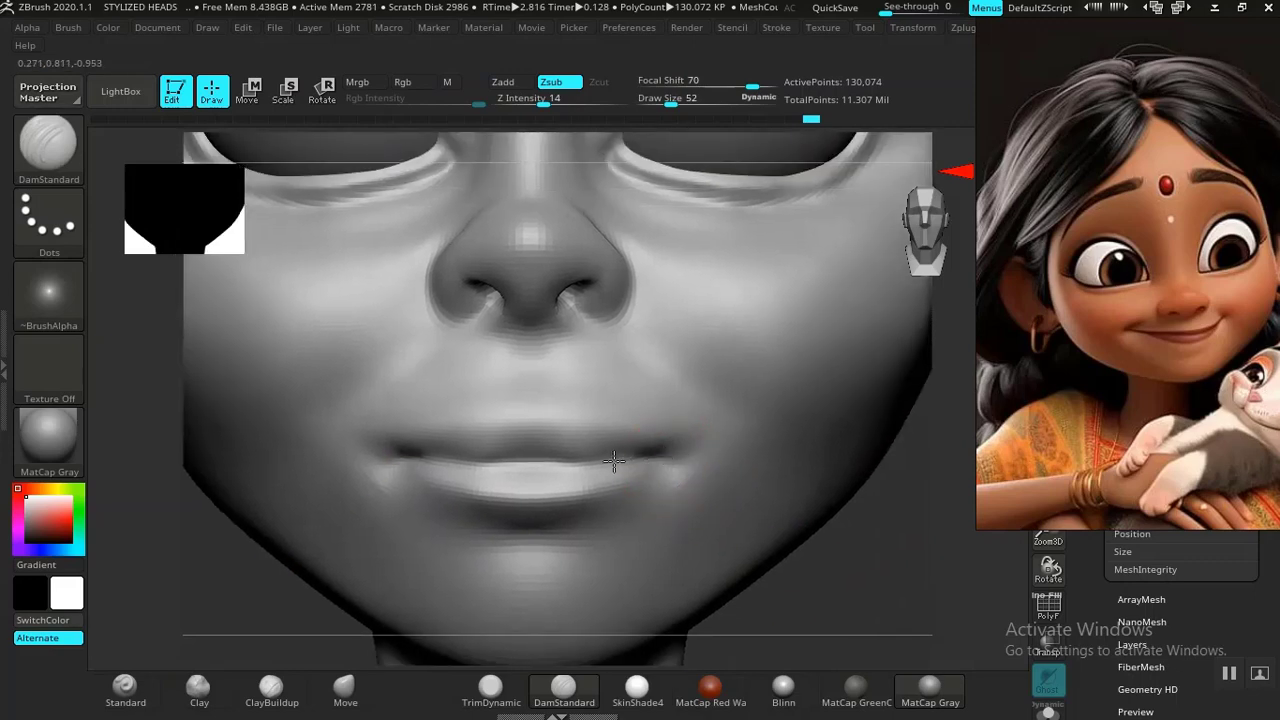
drag(615, 460, 486, 466)
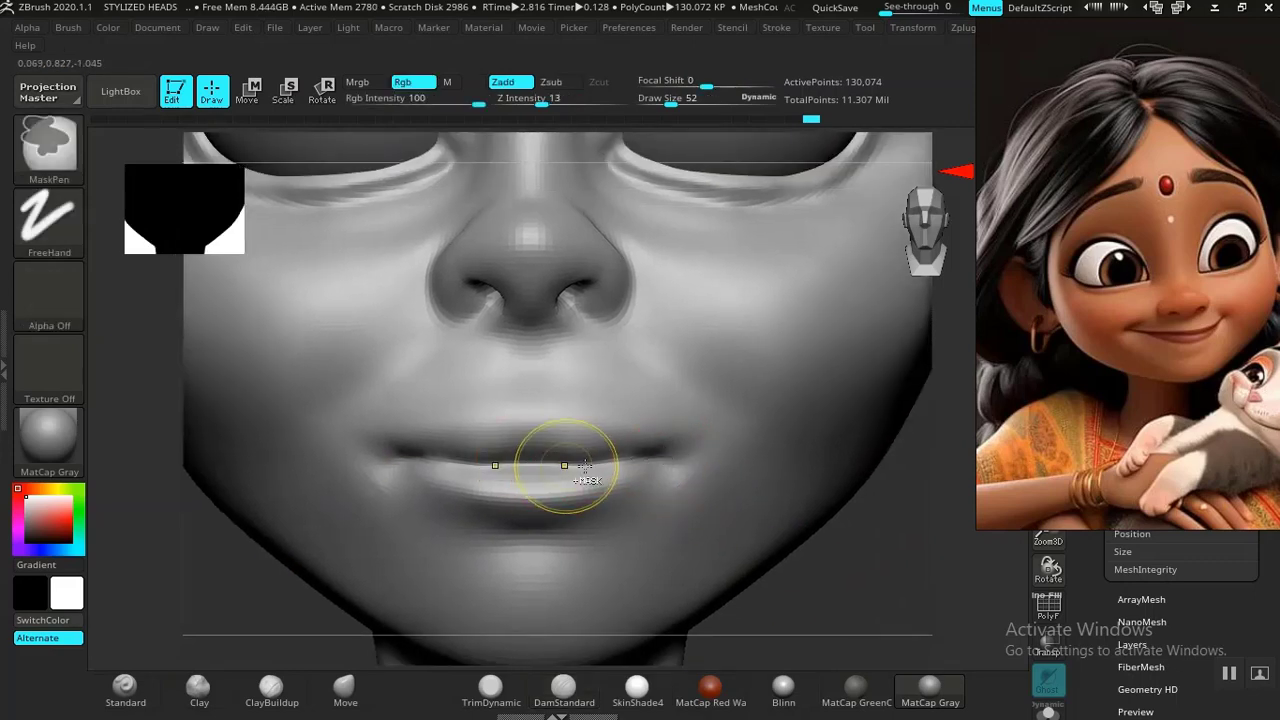
shift+drag(564, 470, 626, 460)
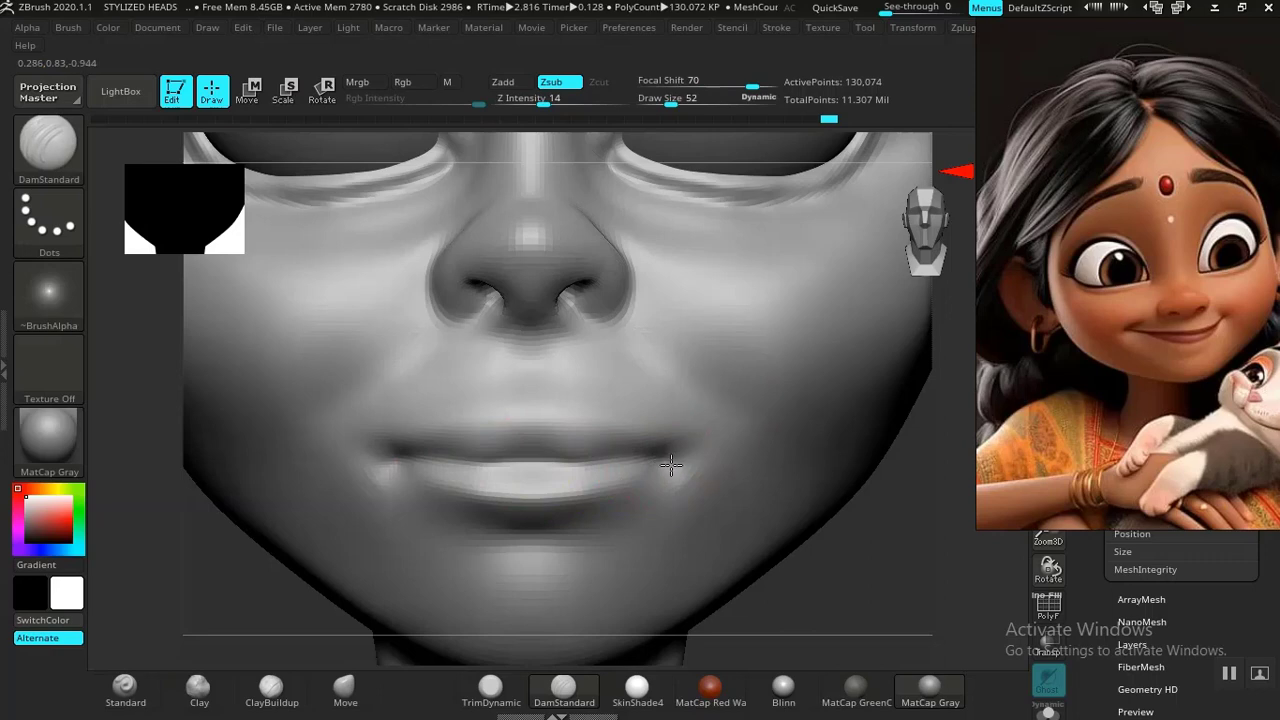
Step: Deepen the line between the lips with the DamStandard brush, from the middle out to the mouth corners
drag(592, 461, 491, 451)
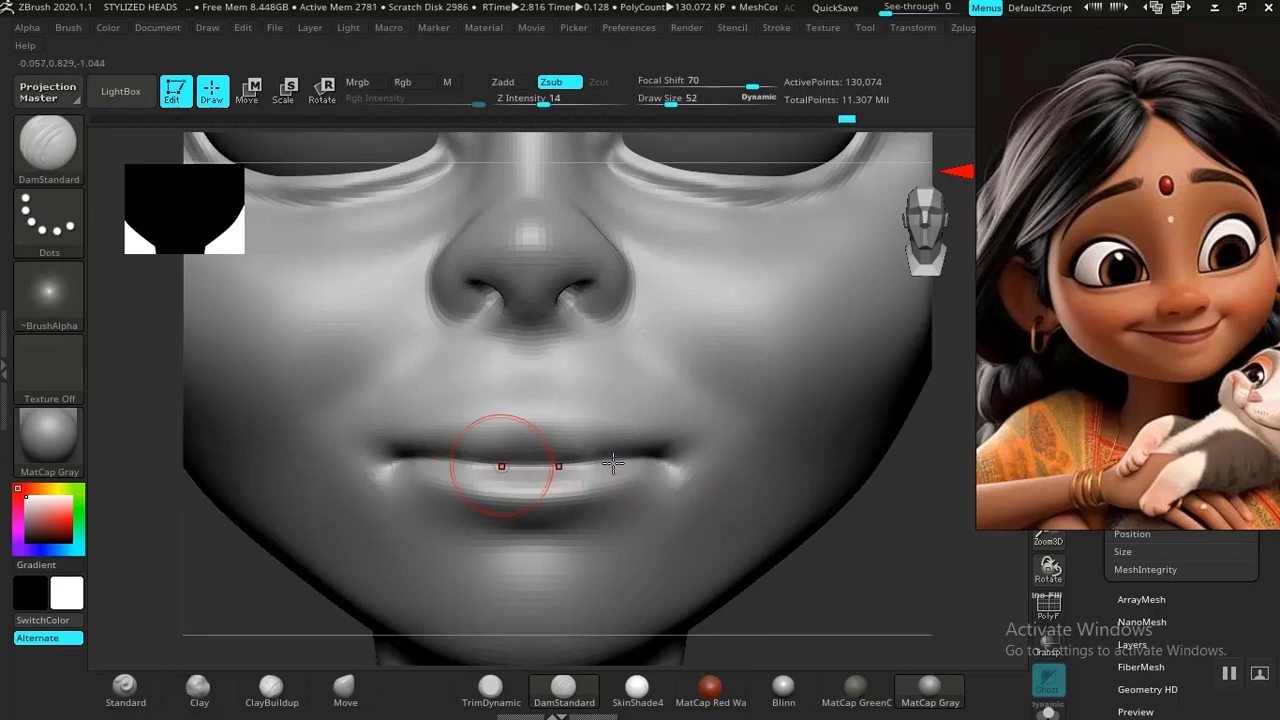
key(f)
mouse_move(778, 537)
alt+mouse_down()
mouse_move(711, 477)
mouse_move(800, 591)
mouse_move(754, 529)
alt+mouse_up()
drag(812, 567, 777, 594)
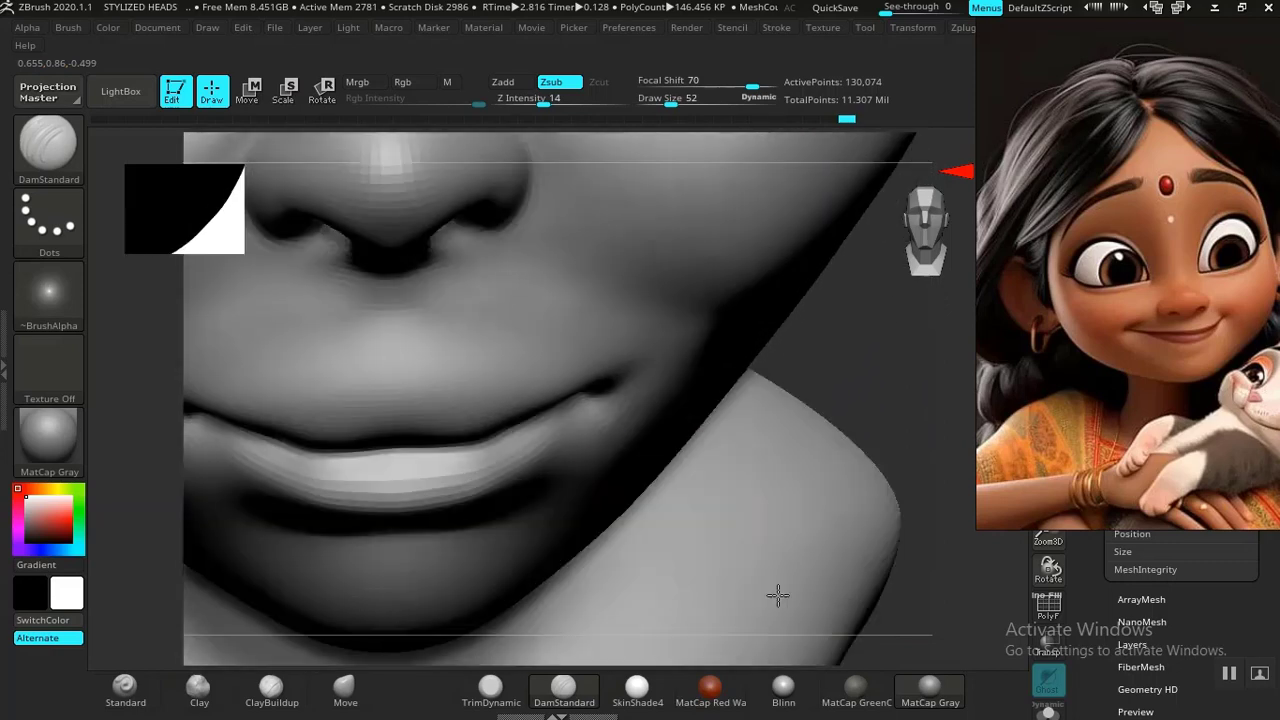
drag(577, 382, 446, 432)
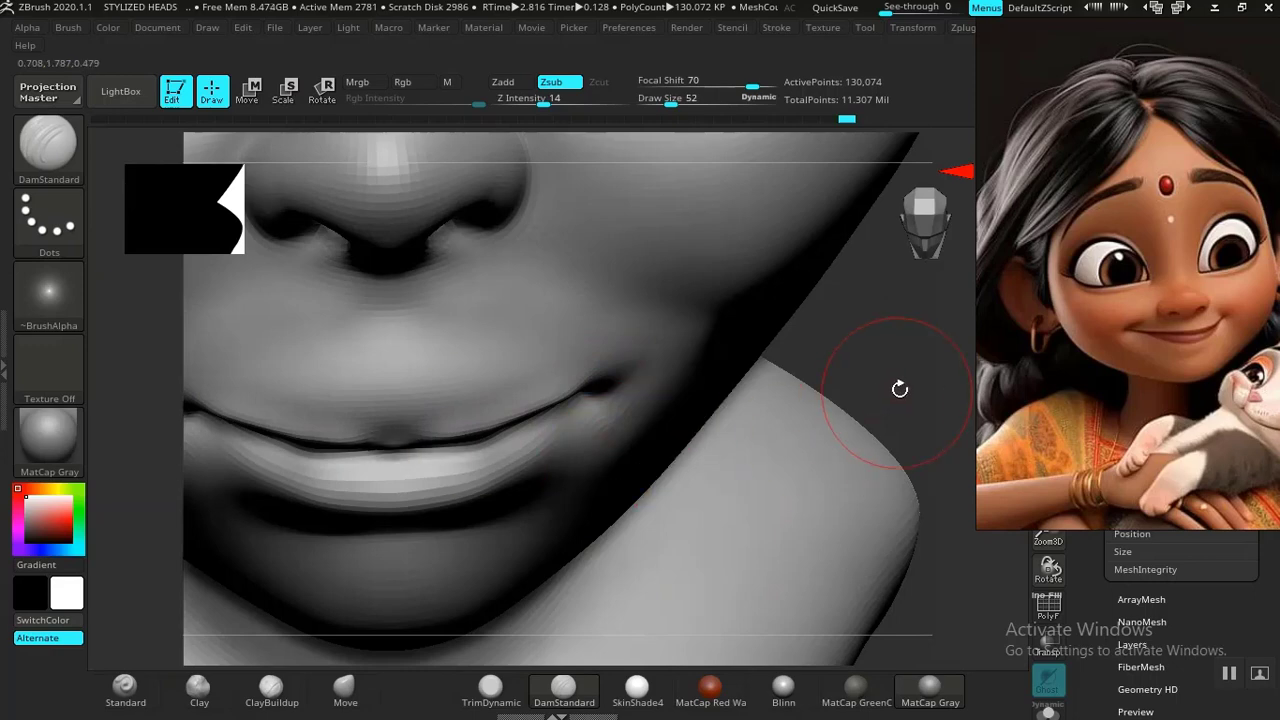
Step: Carve the mouth corner and the edge of the upper lip with the DamStandard brush
mouse_move(900, 389)
alt+mouse_down()
mouse_move(809, 409)
mouse_move(795, 365)
mouse_move(829, 583)
mouse_move(823, 551)
mouse_move(740, 545)
alt+mouse_up()
drag(589, 377, 603, 383)
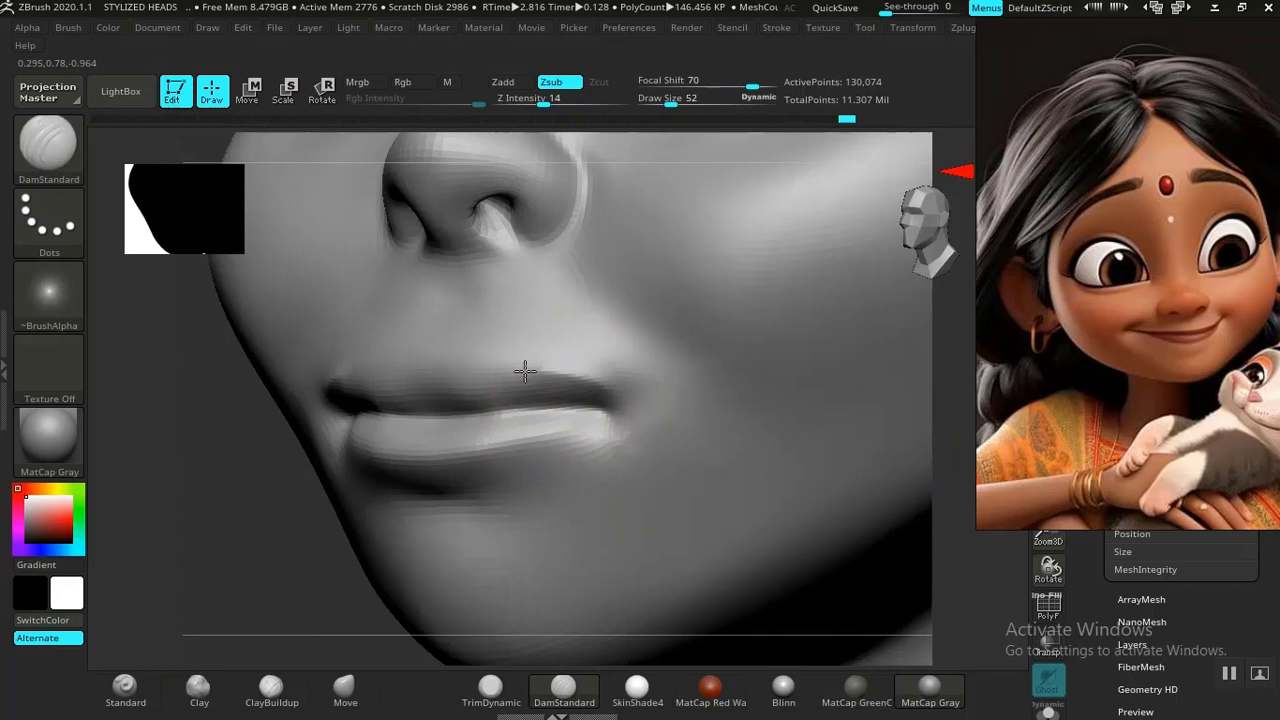
drag(525, 372, 414, 384)
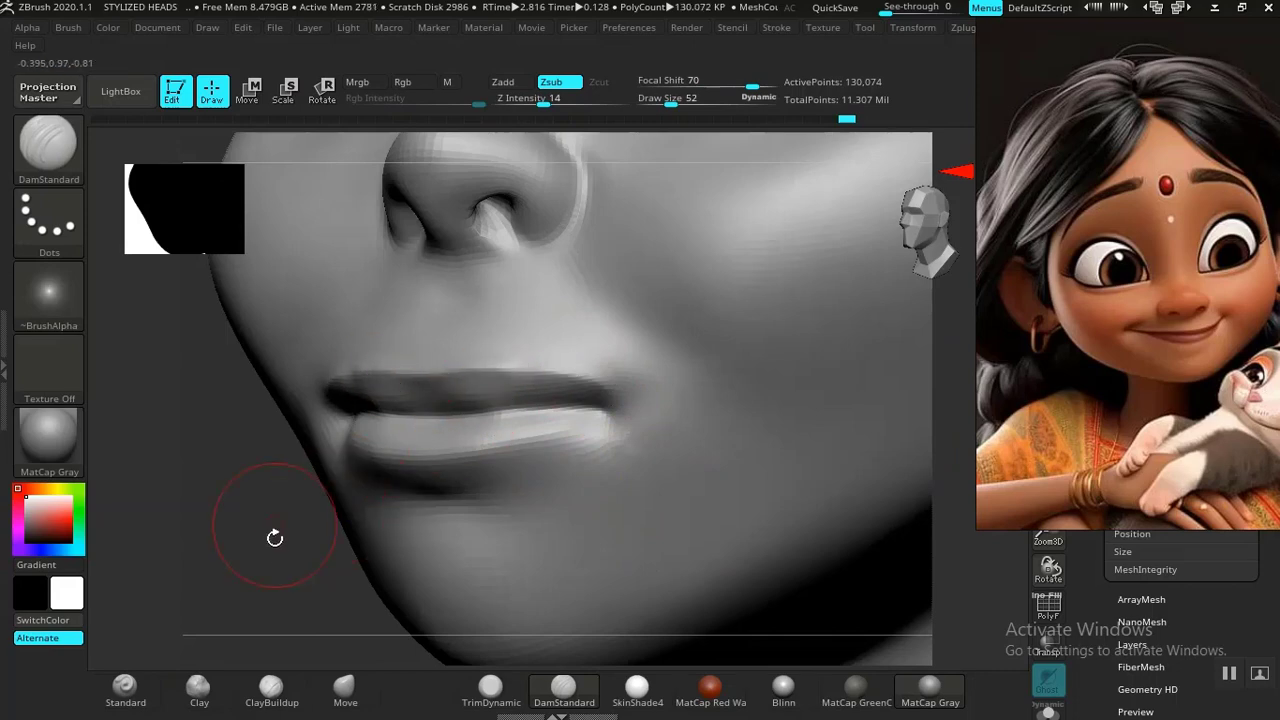
drag(275, 538, 251, 554)
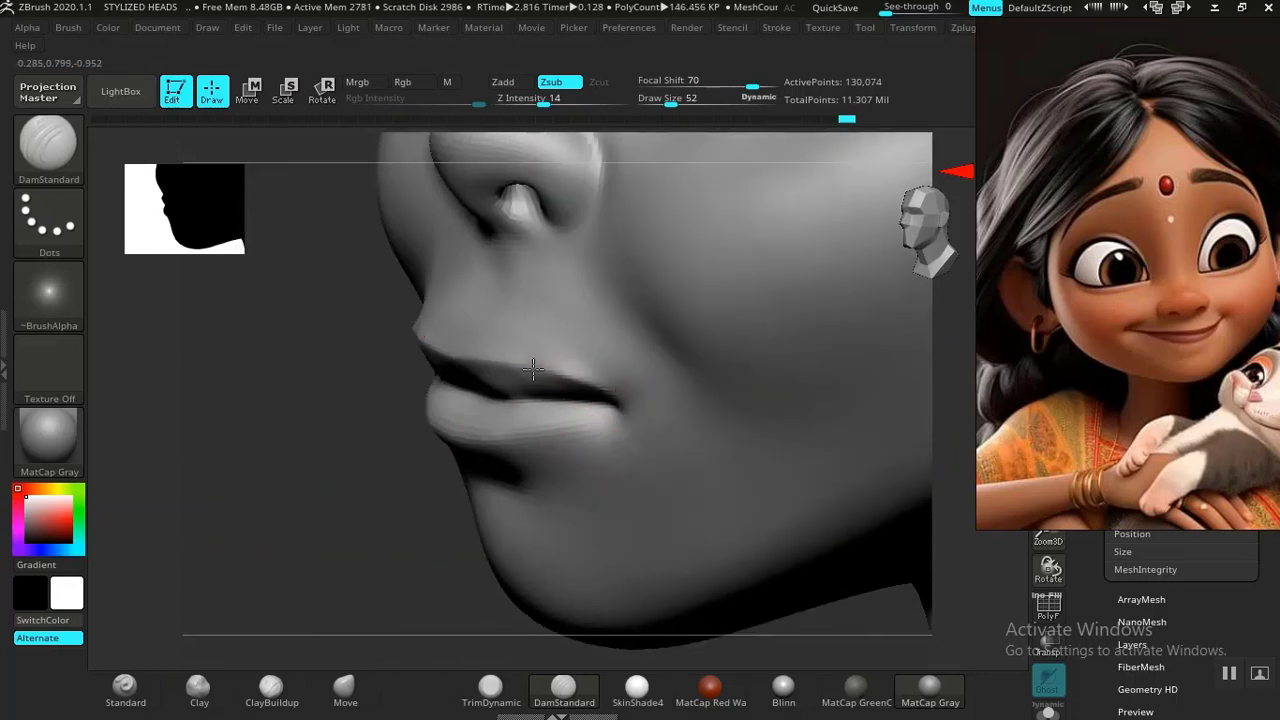
mouse_move(455, 355)
mouse_down()
mouse_move(520, 357)
mouse_move(450, 353)
mouse_up()
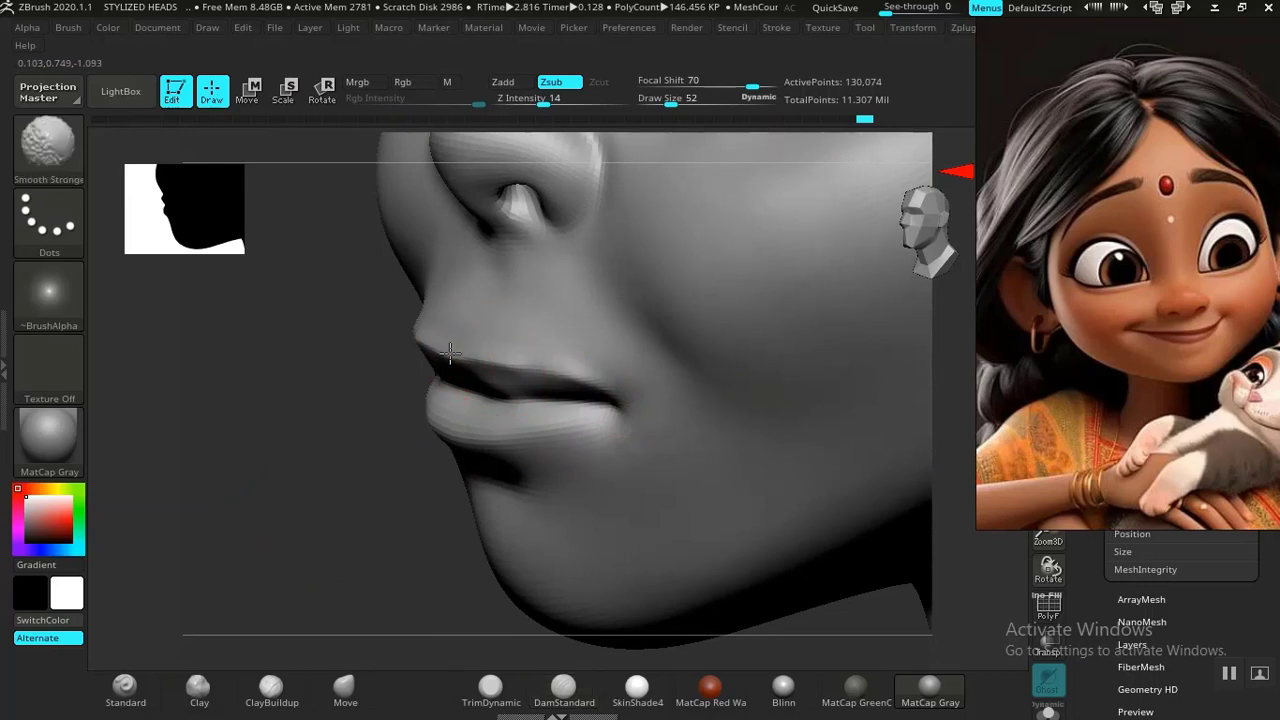
Step: Smooth the upper lip's edge across its full width
shift+drag(584, 362, 460, 345)
alt+drag(340, 400, 337, 326)
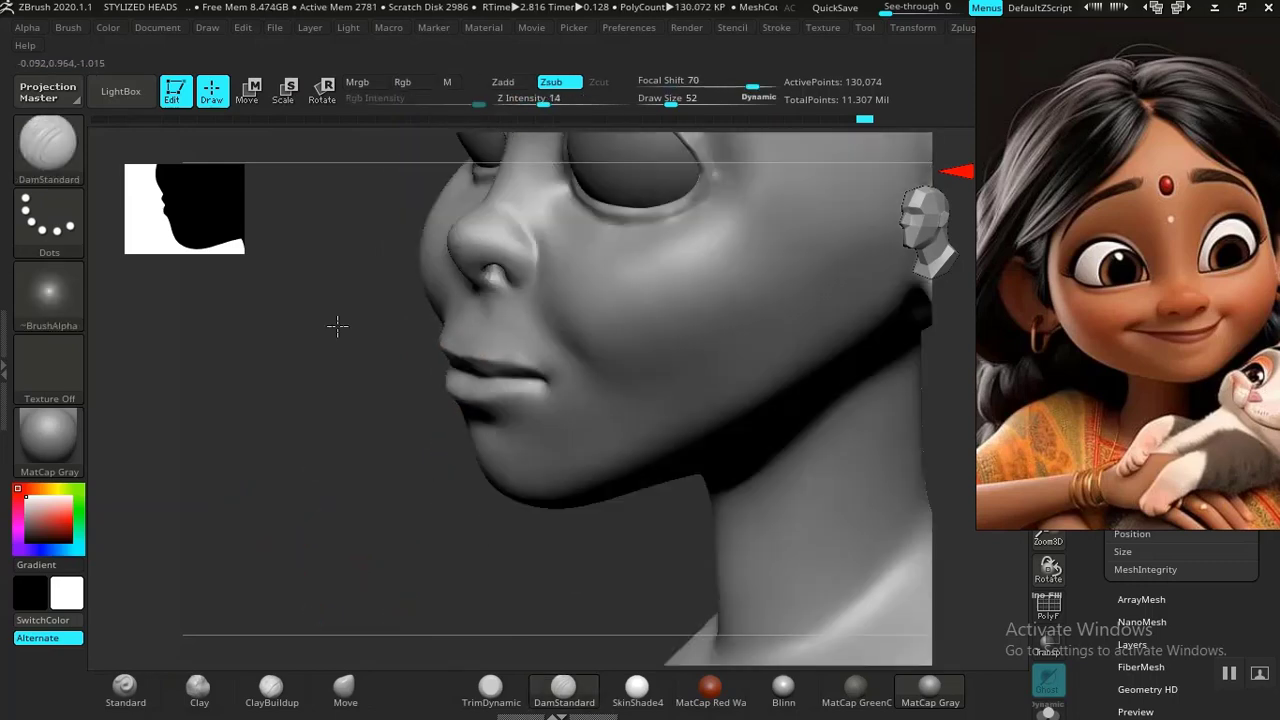
mouse_move(329, 523)
mouse_down()
mouse_move(397, 457)
mouse_move(676, 452)
mouse_move(786, 503)
mouse_move(808, 560)
mouse_up()
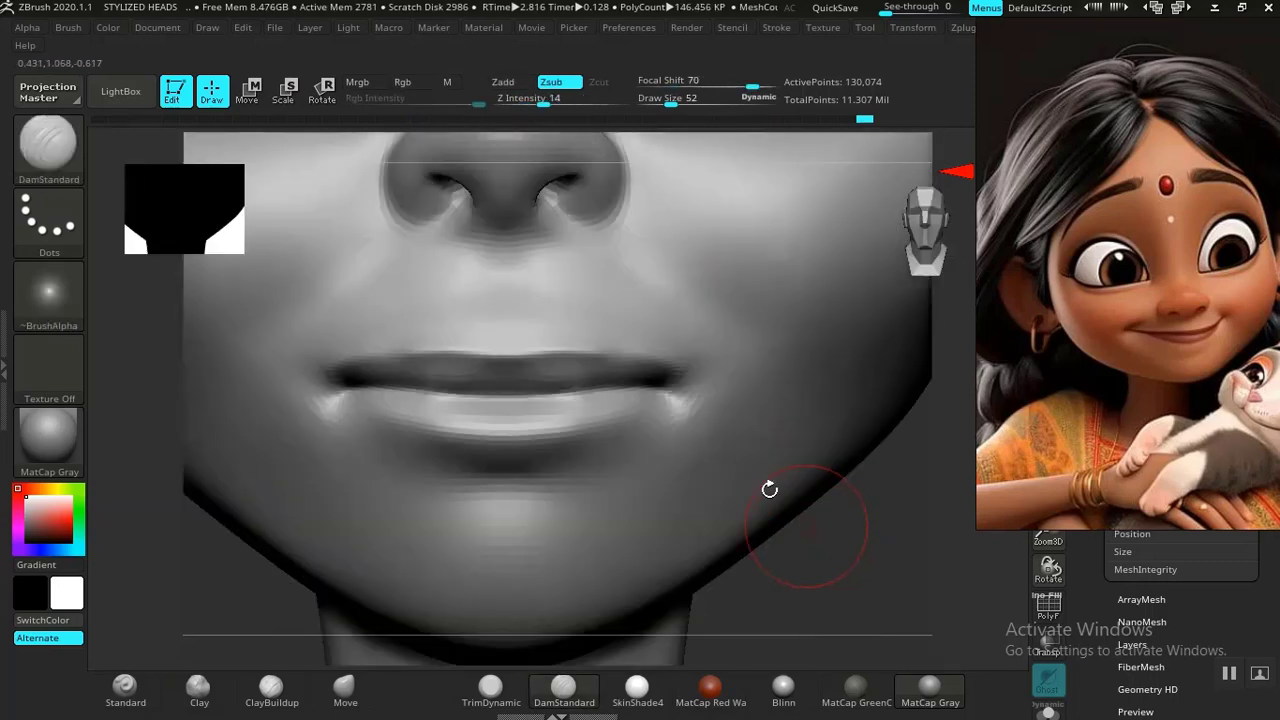
shift+drag(532, 360, 431, 349)
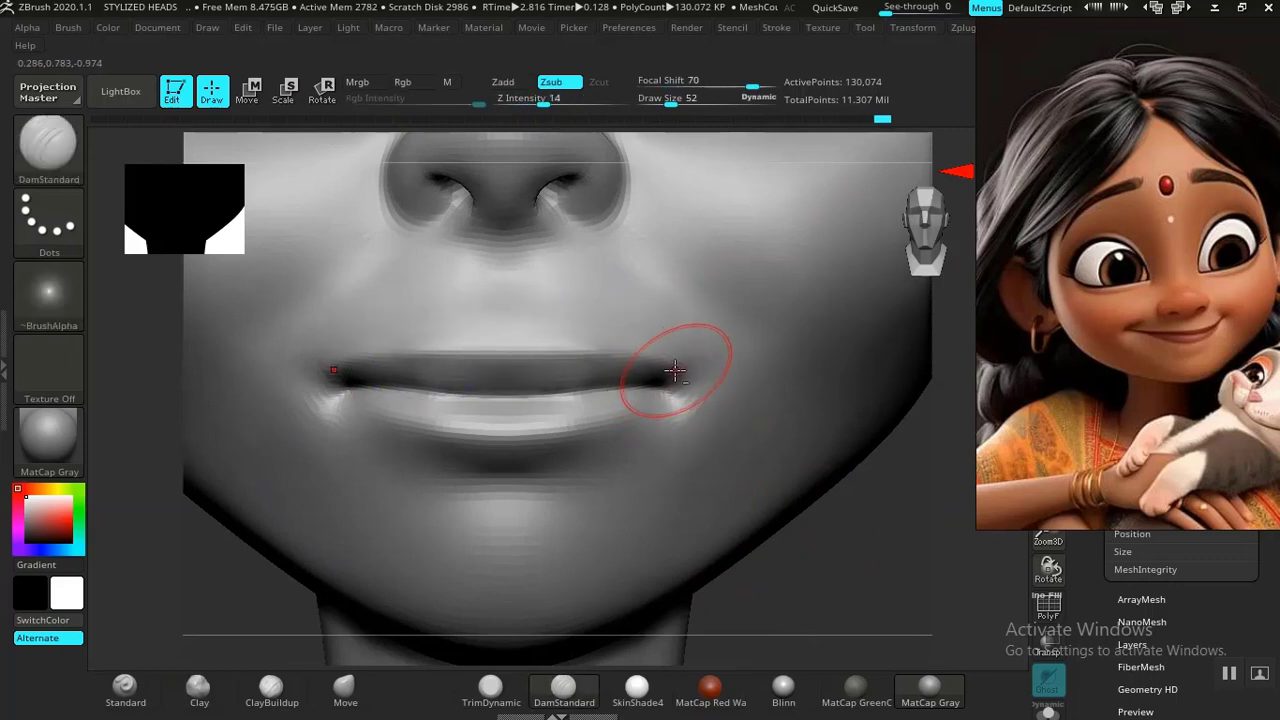
Step: Try to sharpen the upper lip's edge from the mouth corner inward, and undo the attempt
drag(673, 369, 618, 345)
key(ctrl+z)
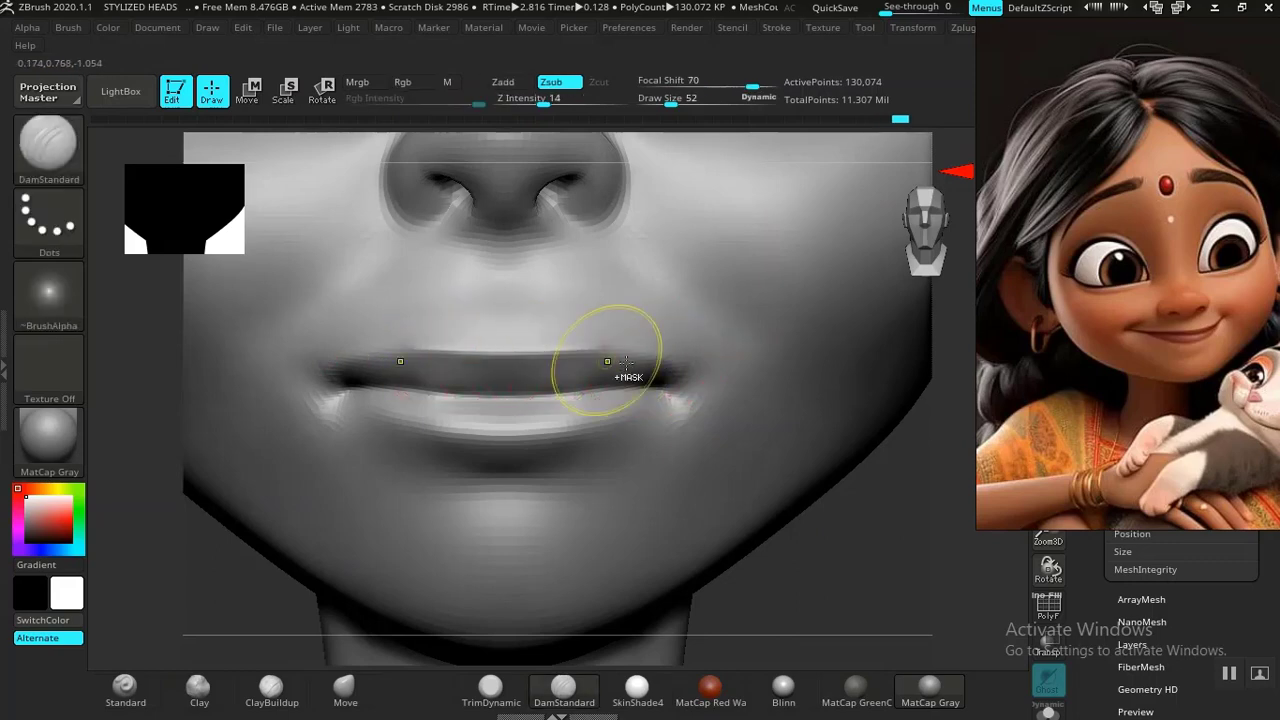
key(ctrl+z)
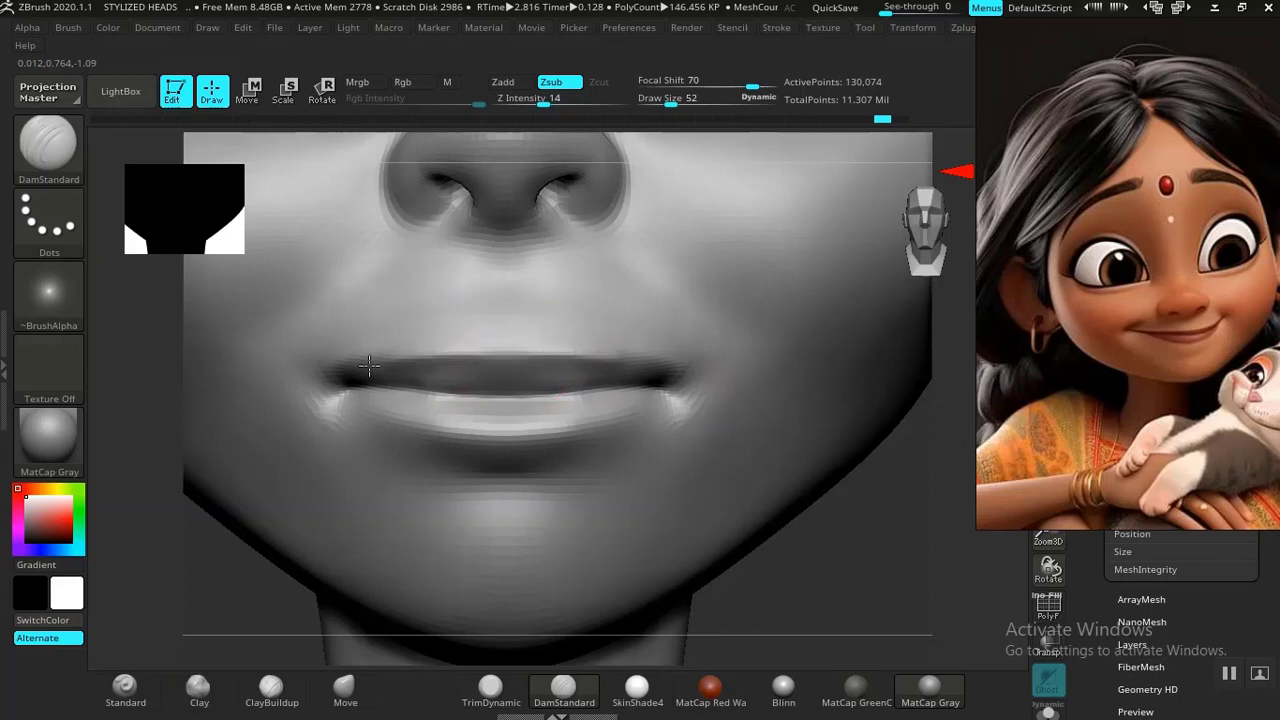
Step: Define the lower lip near the mouth corners with the DamStandard brush
mouse_move(807, 549)
alt+mouse_down()
mouse_move(700, 454)
mouse_move(706, 434)
mouse_move(780, 449)
mouse_move(822, 435)
mouse_move(723, 449)
mouse_move(711, 480)
mouse_move(789, 463)
mouse_move(767, 481)
mouse_move(525, 390)
alt+mouse_up()
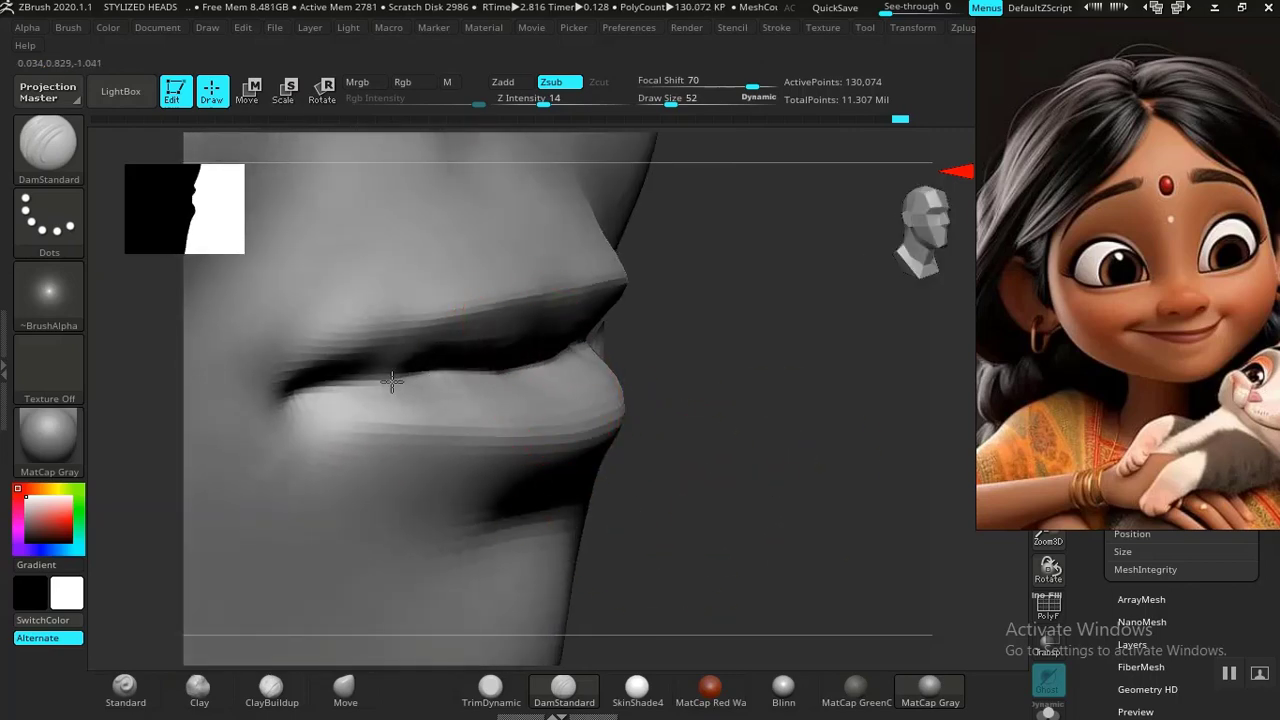
drag(392, 382, 320, 398)
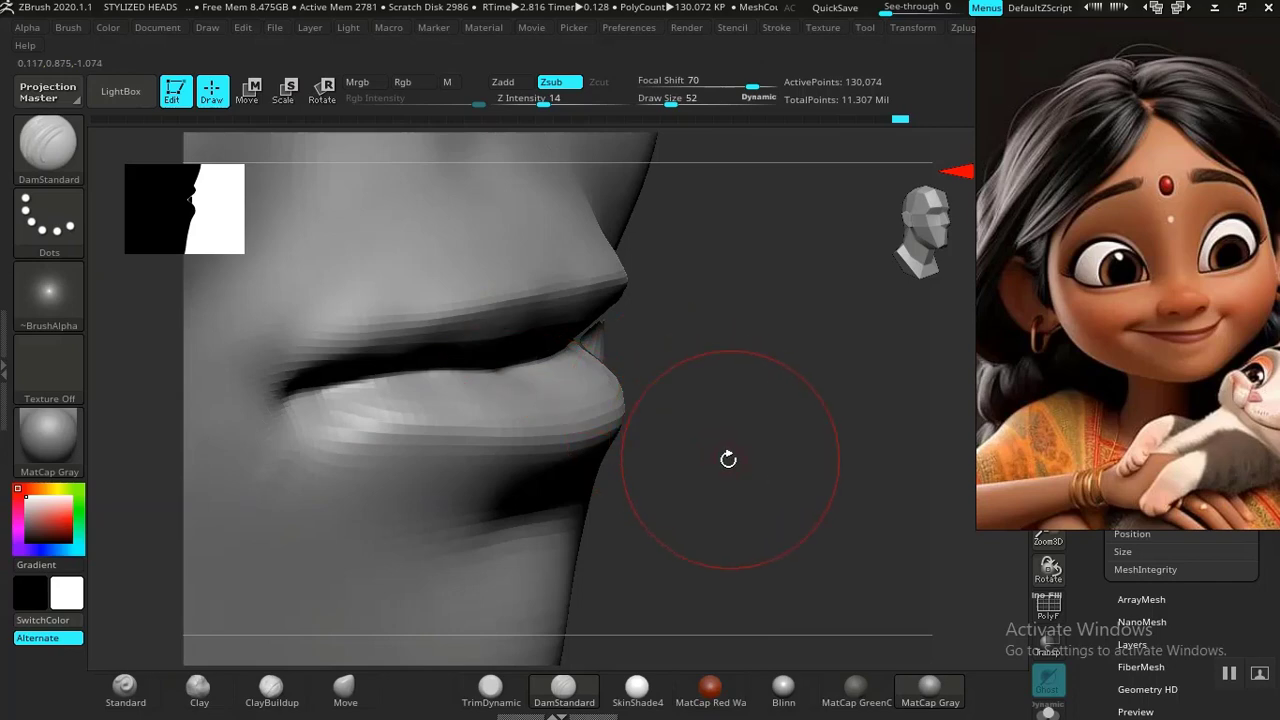
drag(728, 459, 586, 377)
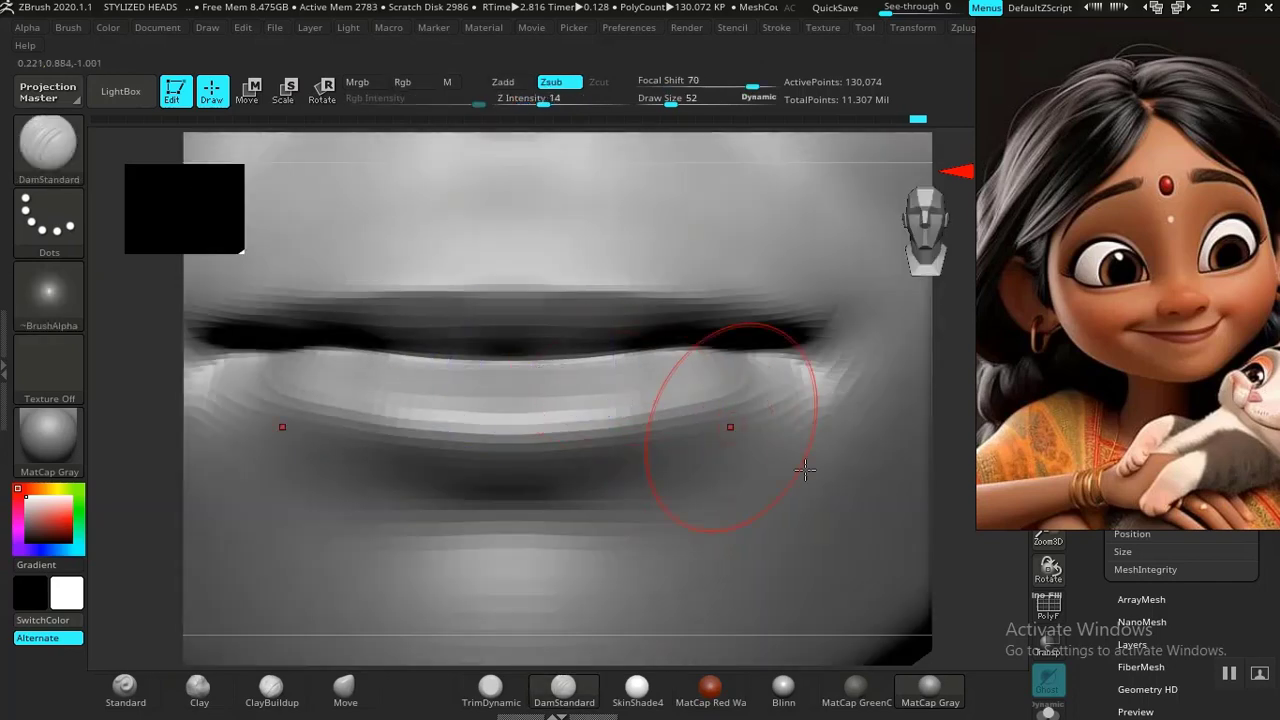
alt+drag(971, 566, 676, 208)
mouse_move(751, 406)
alt+mouse_down()
mouse_move(775, 502)
mouse_move(792, 495)
mouse_move(763, 406)
alt+mouse_up()
mouse_move(794, 475)
alt+mouse_down()
mouse_move(797, 503)
mouse_move(829, 492)
mouse_move(763, 491)
alt+mouse_up()
mouse_move(884, 569)
mouse_down()
mouse_move(826, 509)
mouse_move(791, 489)
mouse_move(775, 497)
mouse_move(771, 466)
mouse_move(605, 400)
mouse_up()
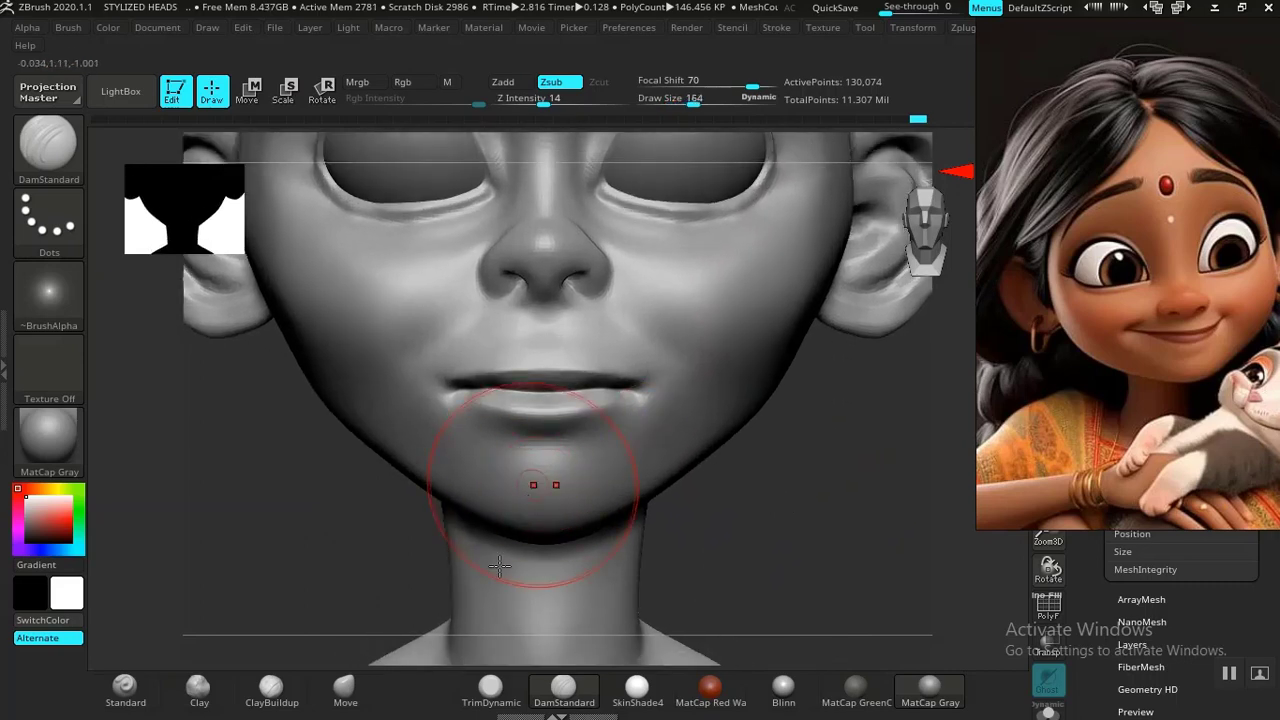
Step: Drop to a lower subdivision level and reshape the chin and jawline with the Move brush at draw size 308
click(345, 690)
key(shift+d)
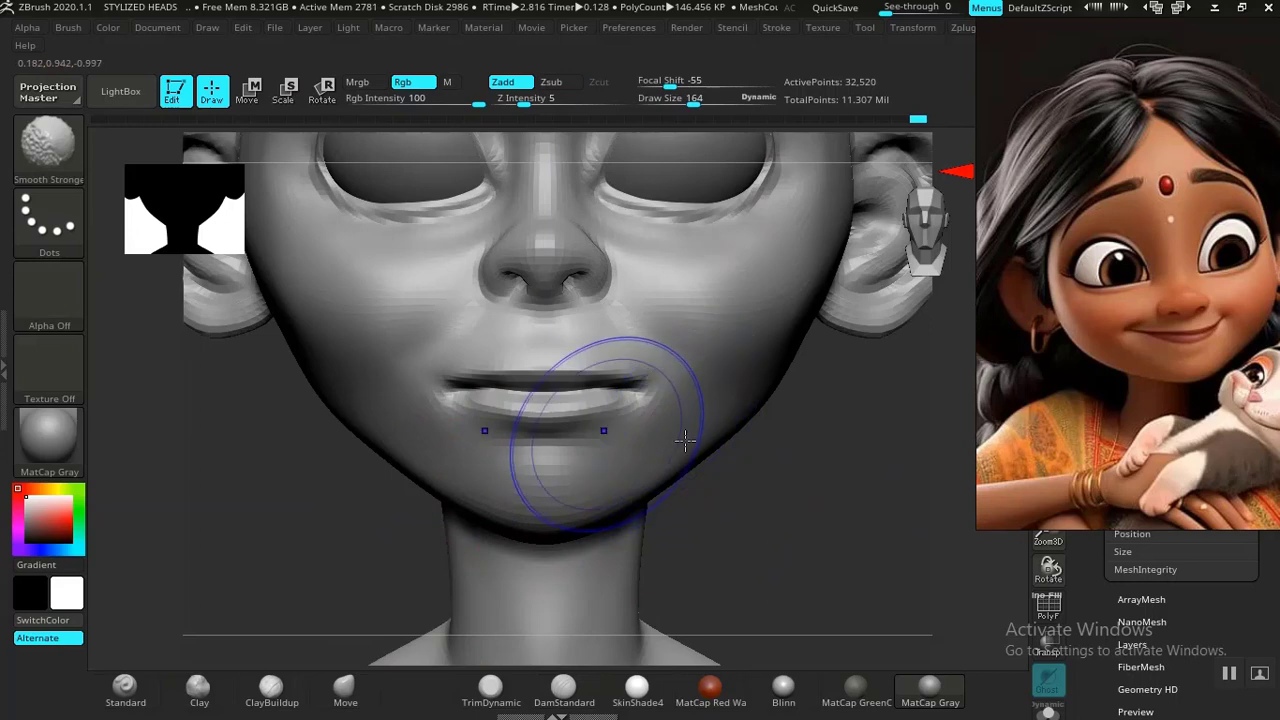
mouse_move(774, 520)
alt+mouse_down()
mouse_move(631, 329)
mouse_move(701, 459)
mouse_move(714, 460)
mouse_move(598, 444)
alt+mouse_up()
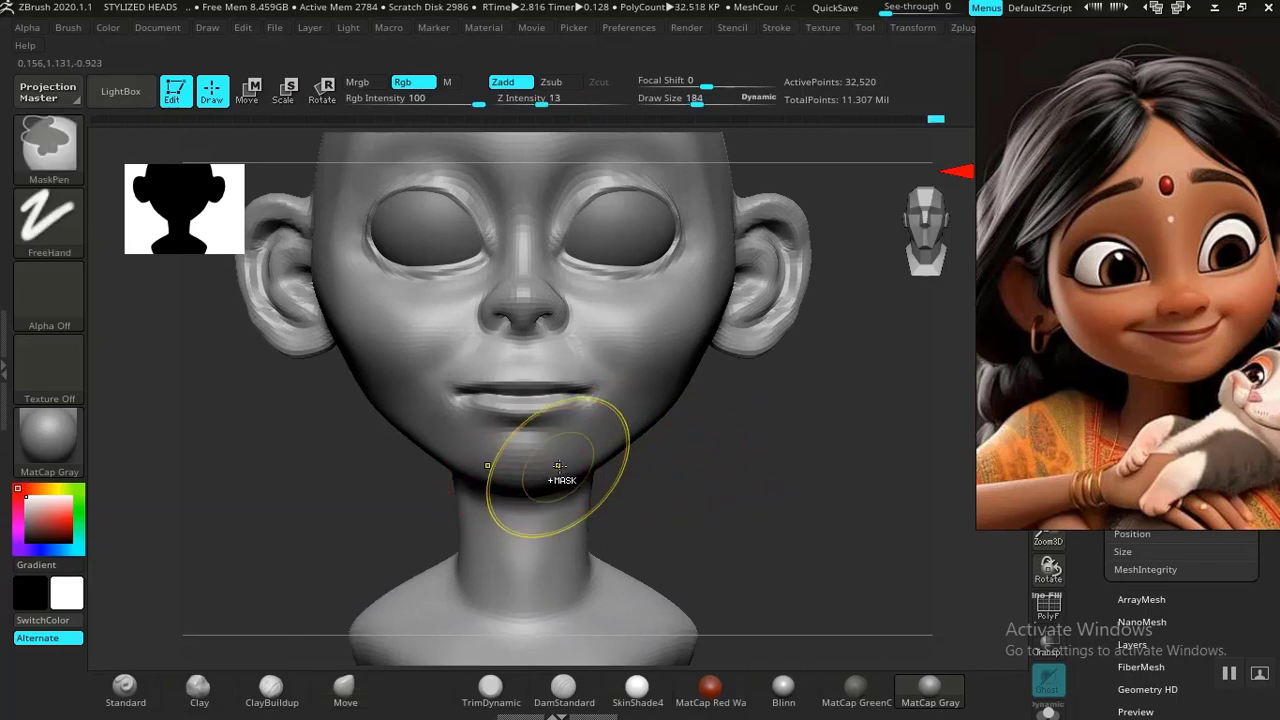
key(ctrl+z)
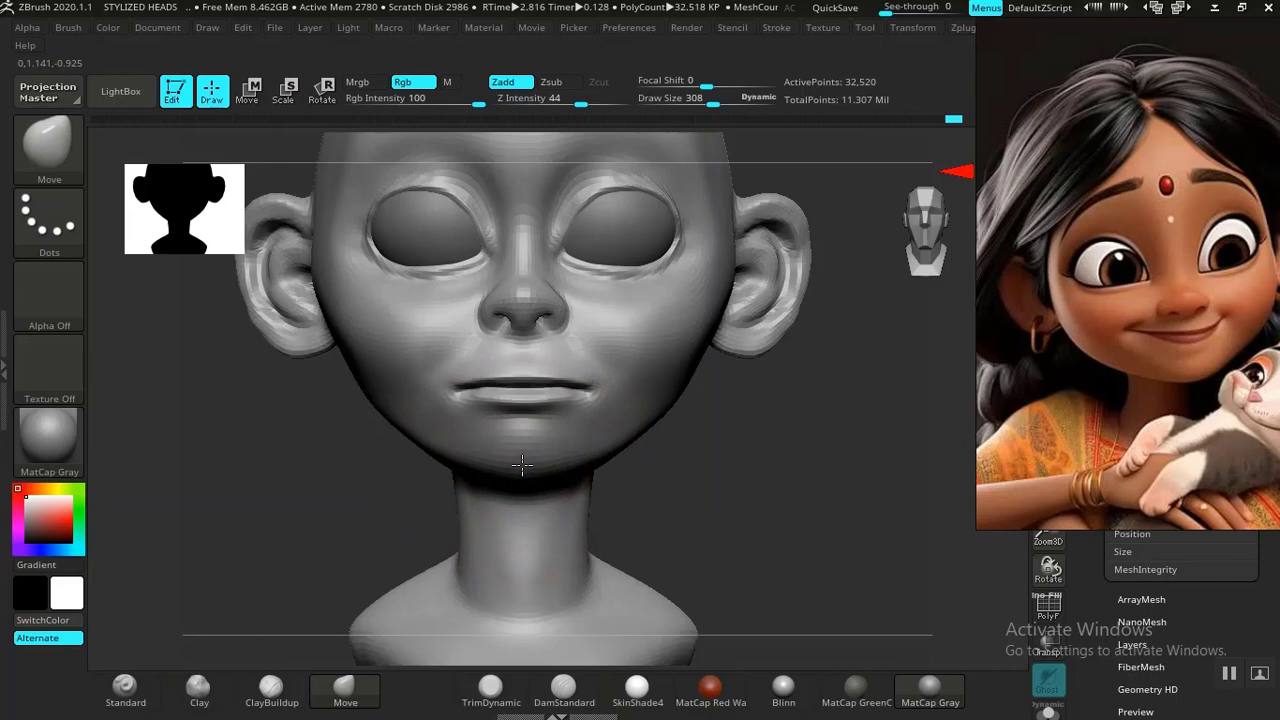
mouse_move(750, 486)
ctrl+right_down()
mouse_move(686, 461)
mouse_move(734, 520)
mouse_move(752, 511)
mouse_move(764, 553)
mouse_move(772, 540)
ctrl+right_up()
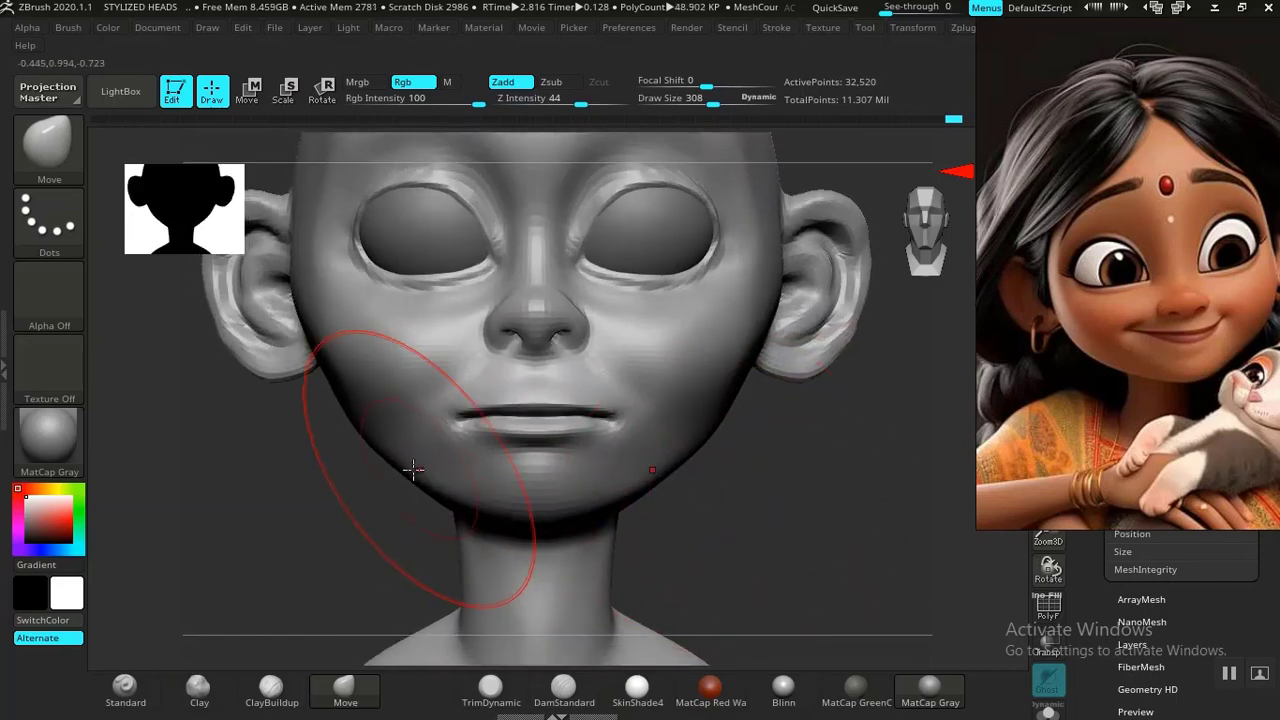
drag(411, 469, 414, 466)
mouse_move(543, 500)
mouse_down()
mouse_move(540, 485)
mouse_move(540, 503)
mouse_up()
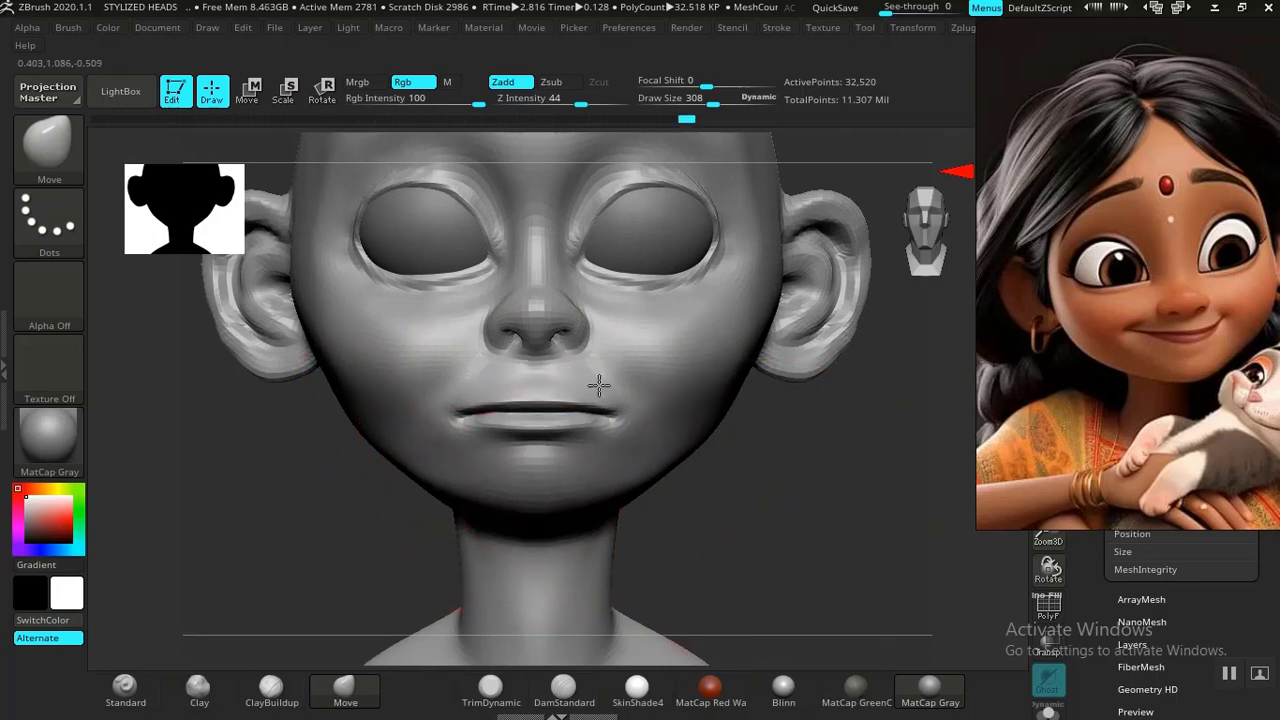
Step: Reduce the Move brush size and pull the mouth corners up and outward into a smile
key(f)
mouse_move(571, 363)
ctrl+right_down()
mouse_move(697, 520)
mouse_move(777, 514)
mouse_move(807, 567)
mouse_move(806, 537)
mouse_move(827, 521)
mouse_move(829, 540)
ctrl+right_up()
key(bracketleft)
key(bracketleft)
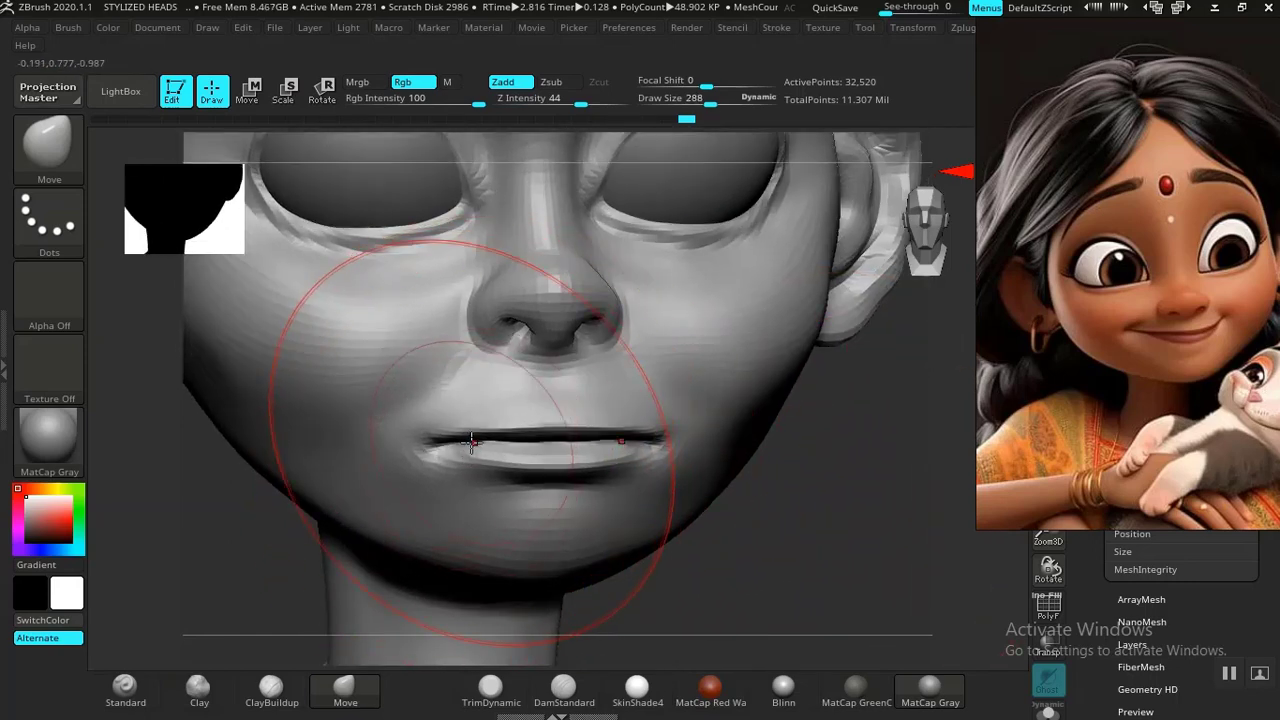
key(bracketleft)
key(bracketleft)
key(bracketleft)
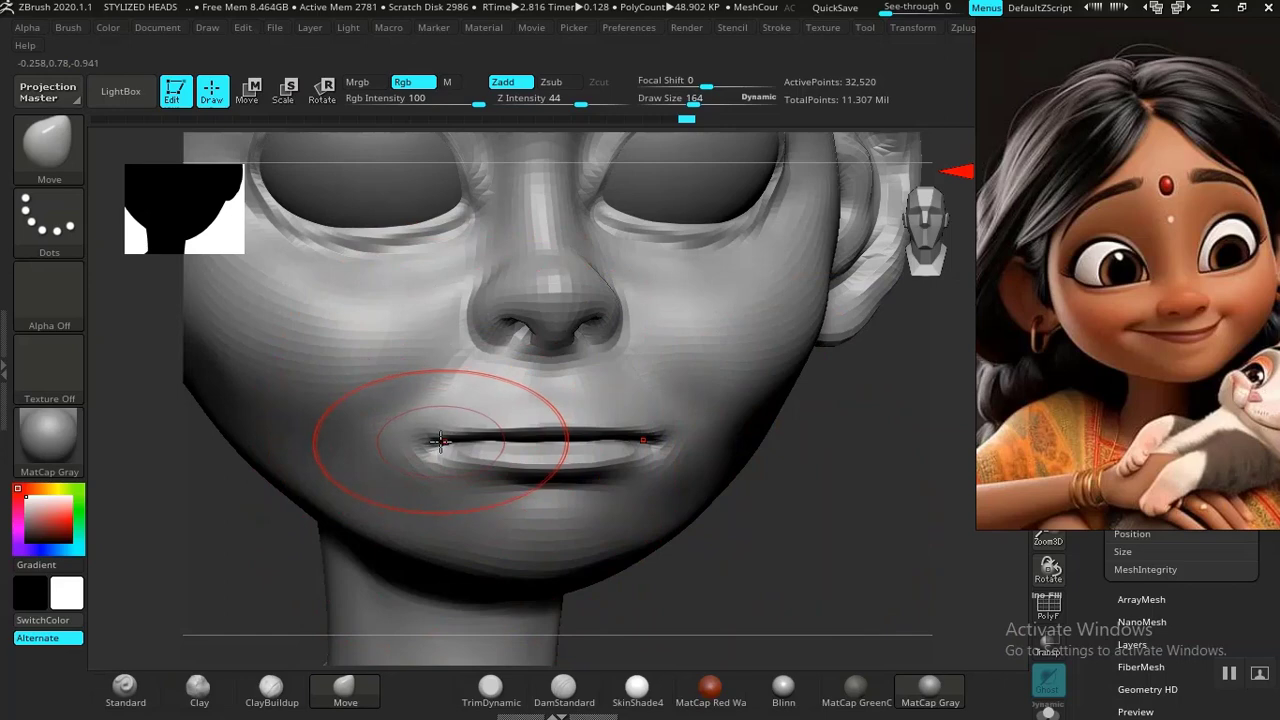
drag(426, 432, 424, 426)
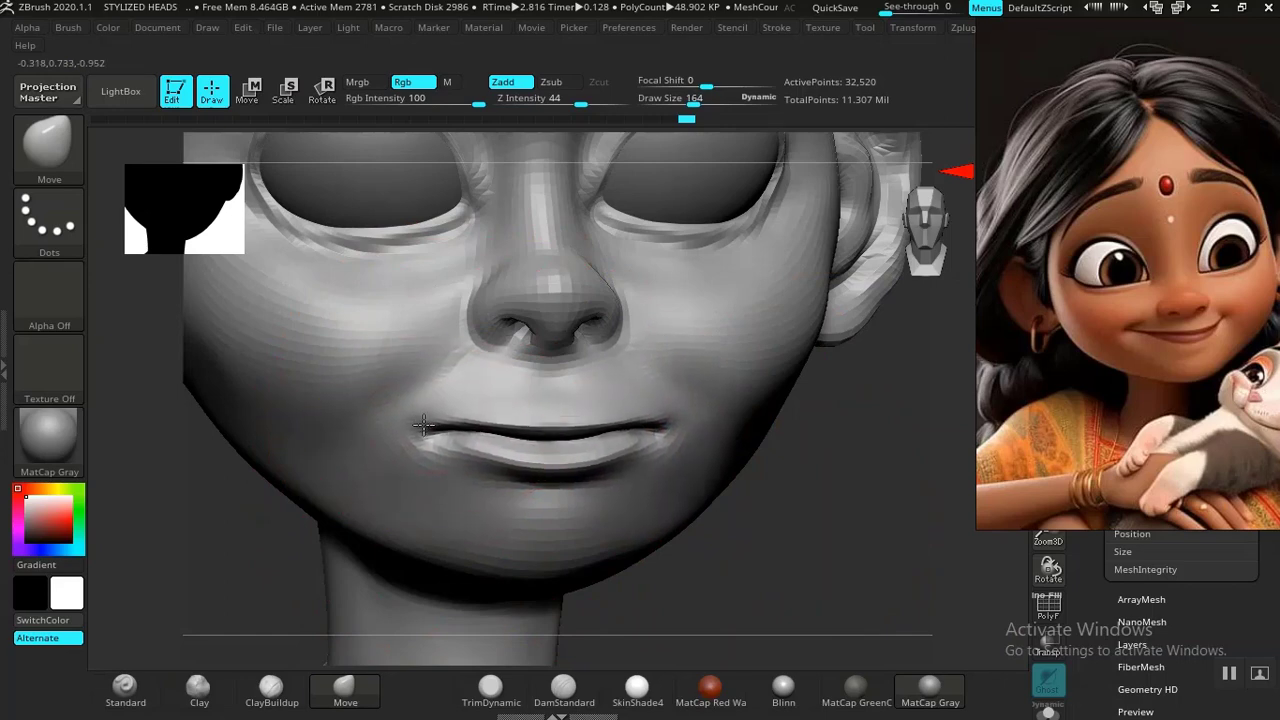
key(ctrl+z)
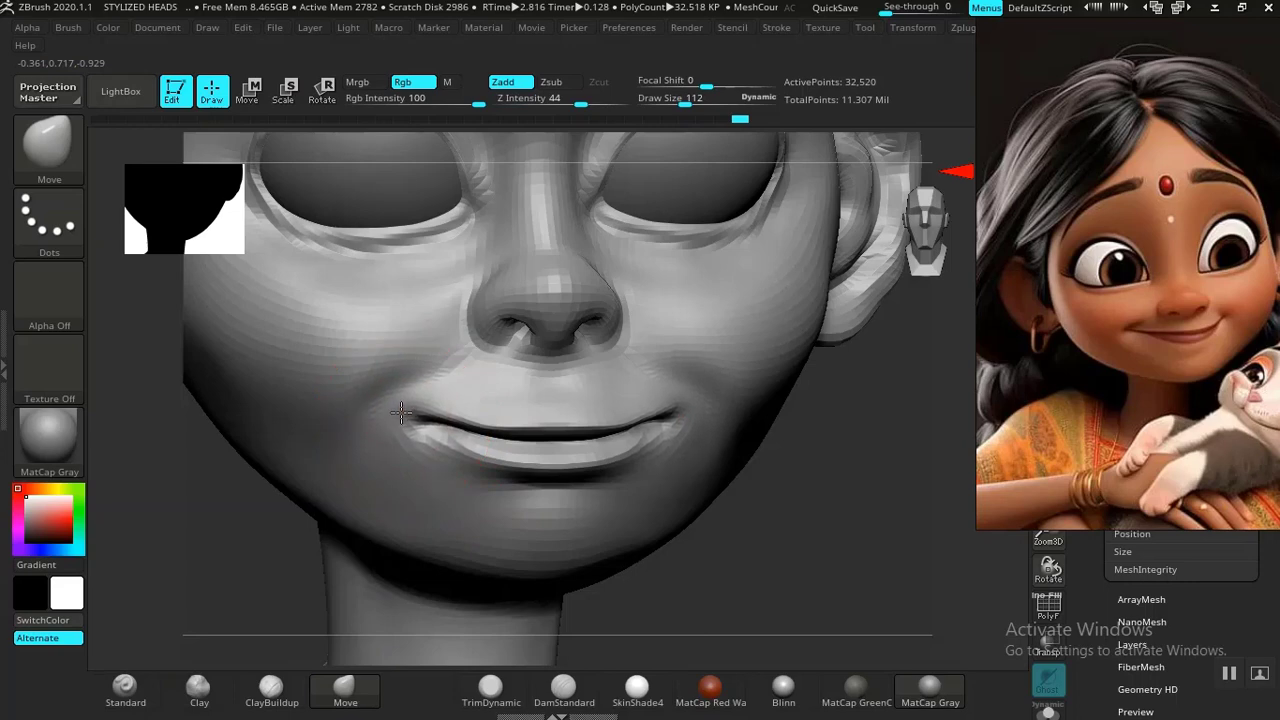
alt+drag(815, 529, 663, 460)
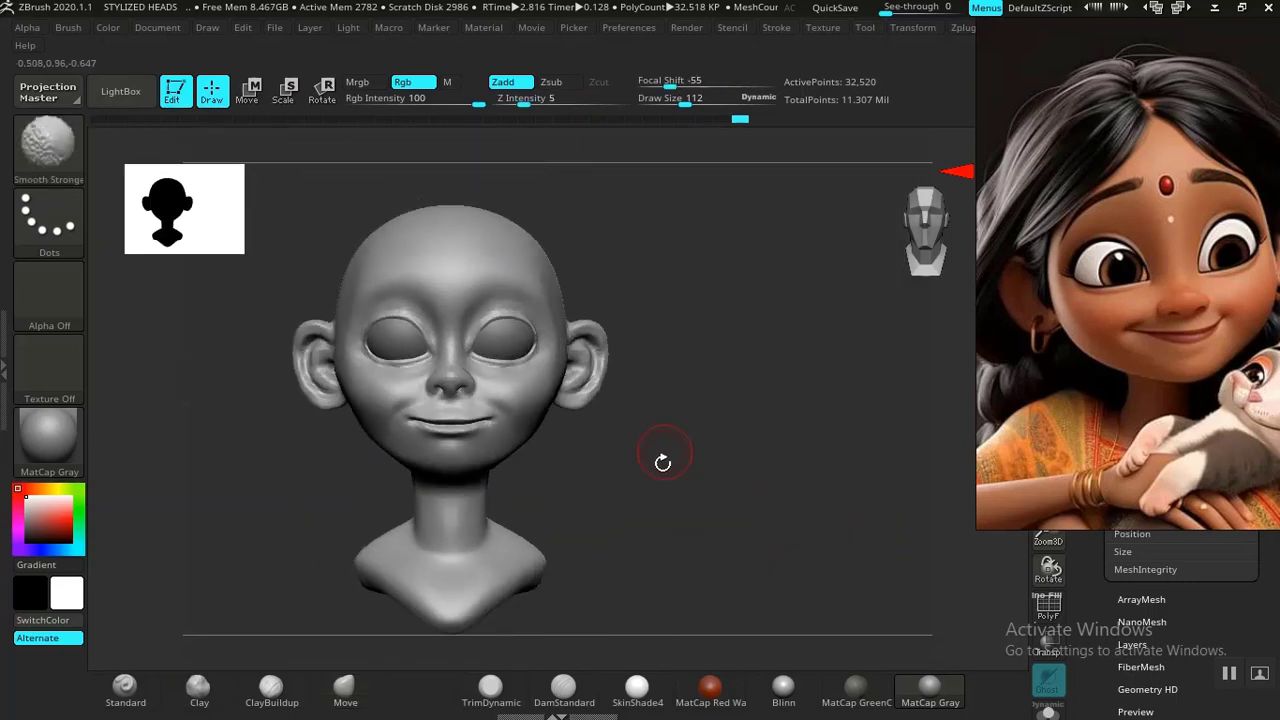
Step: Refine the contour of the smiling lips with the Move brush at draw size 112
mouse_move(700, 350)
alt+mouse_down()
mouse_move(795, 527)
mouse_move(803, 474)
mouse_move(820, 511)
mouse_move(780, 523)
mouse_move(806, 540)
alt+mouse_up()
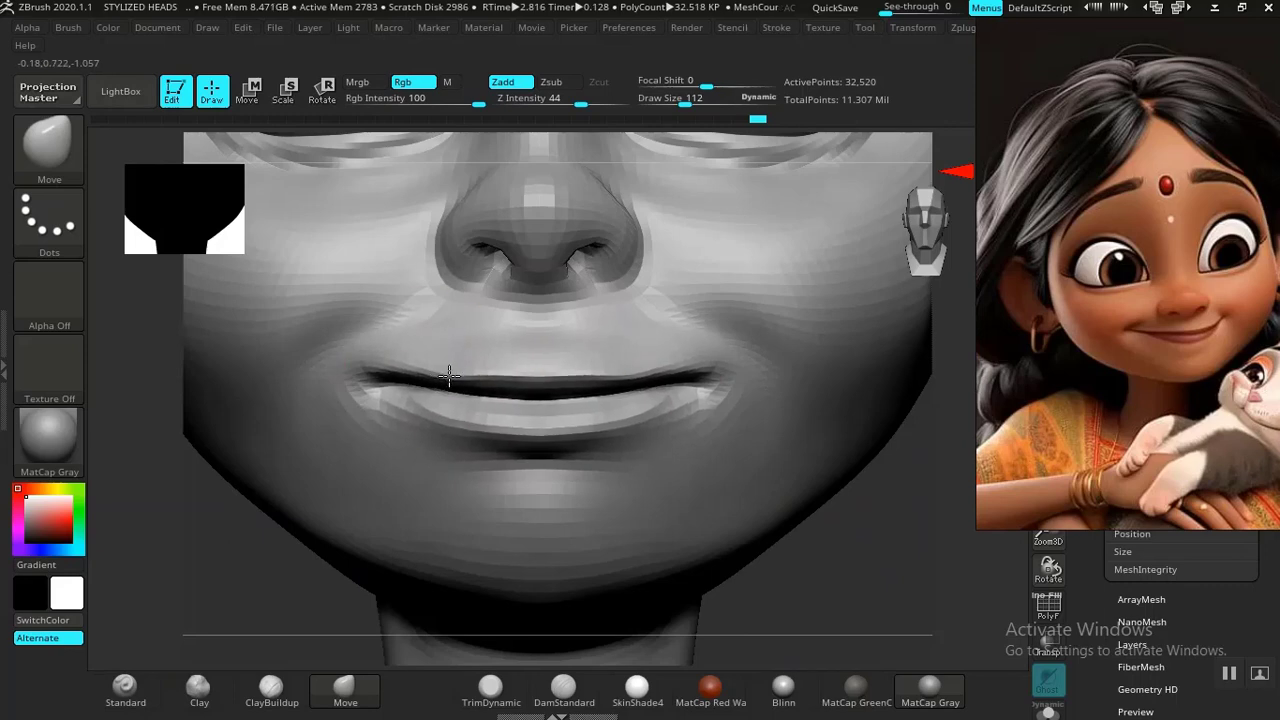
alt+drag(863, 582, 634, 372)
alt+drag(677, 440, 763, 486)
alt+drag(755, 472, 836, 474)
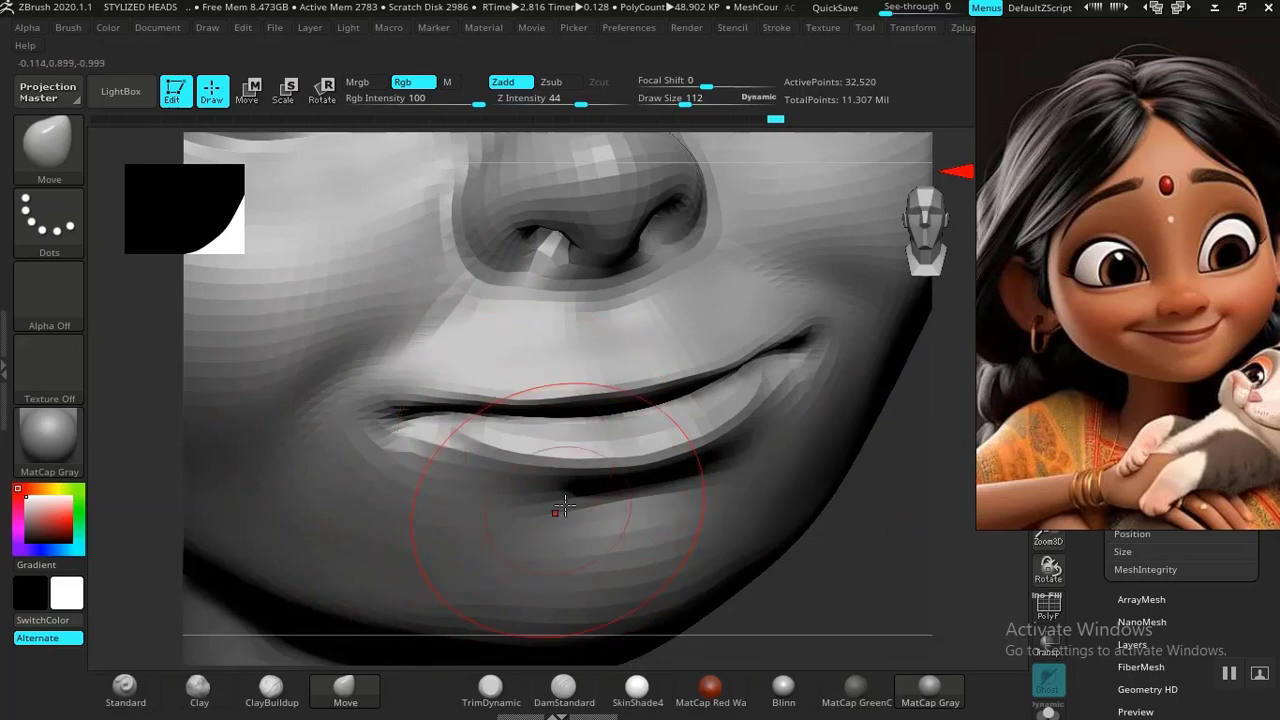
mouse_move(866, 543)
alt+mouse_down()
mouse_move(765, 450)
mouse_move(803, 466)
mouse_move(946, 386)
alt+mouse_up()
Step: Place the reference image on the other side of the head and delete the selected PM3D_Cube3D2 subtool
drag(1063, 335, 74, 426)
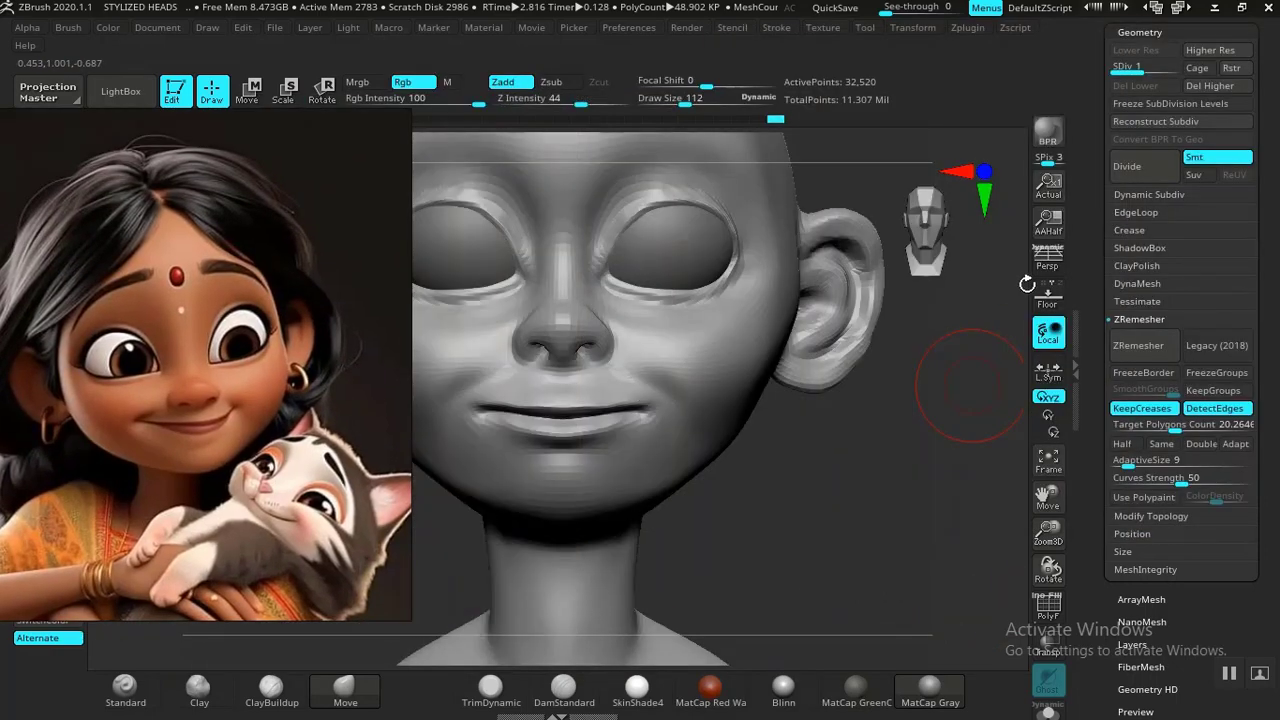
drag(1090, 322, 1114, 400)
click(1139, 272)
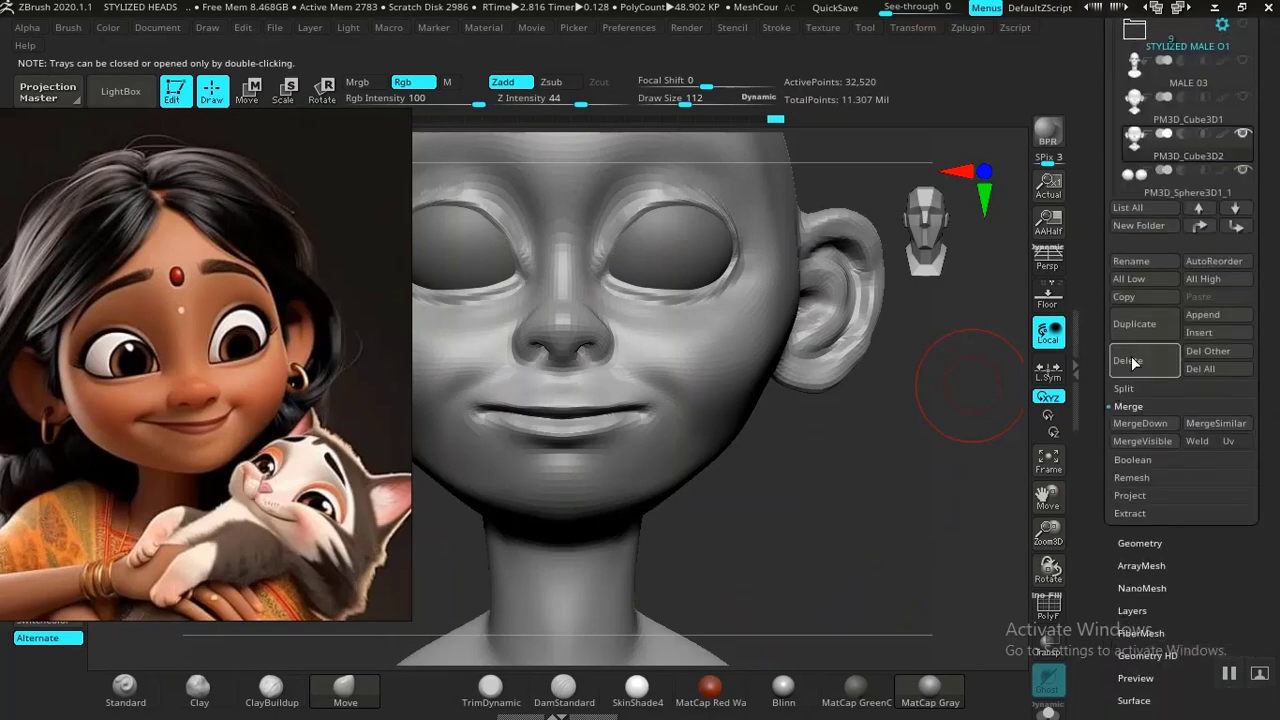
click(1133, 363)
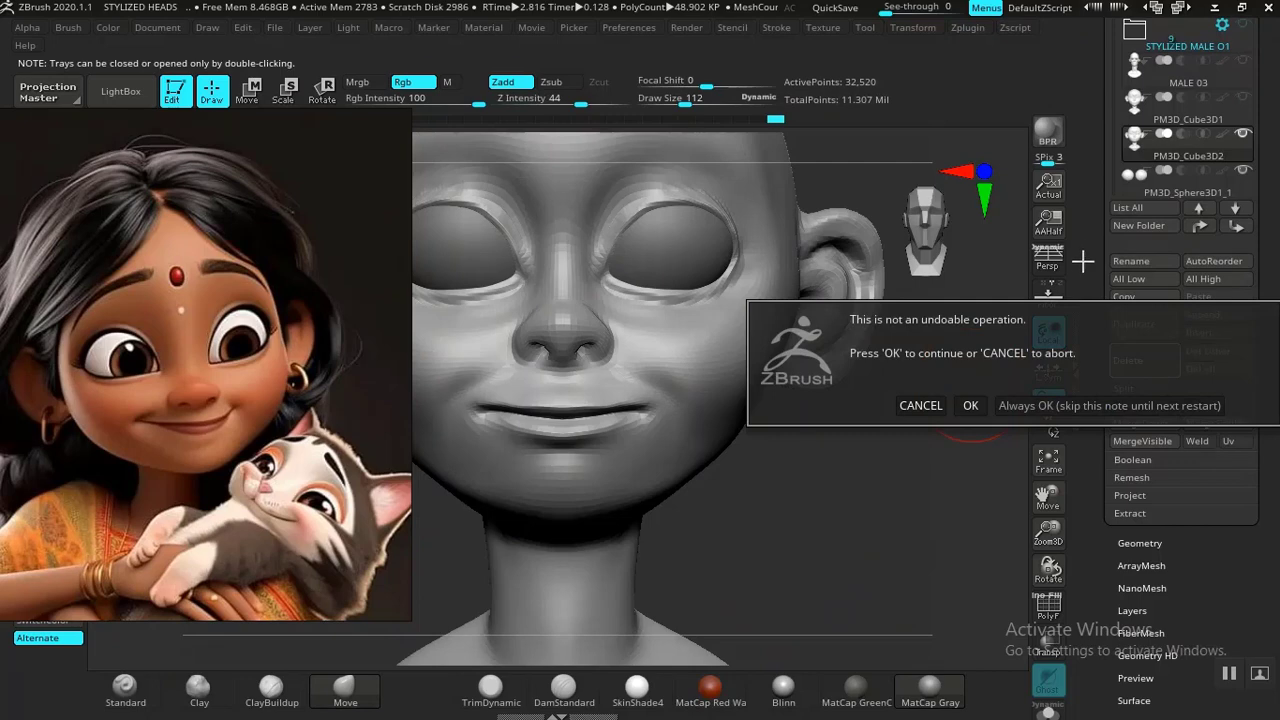
click(969, 405)
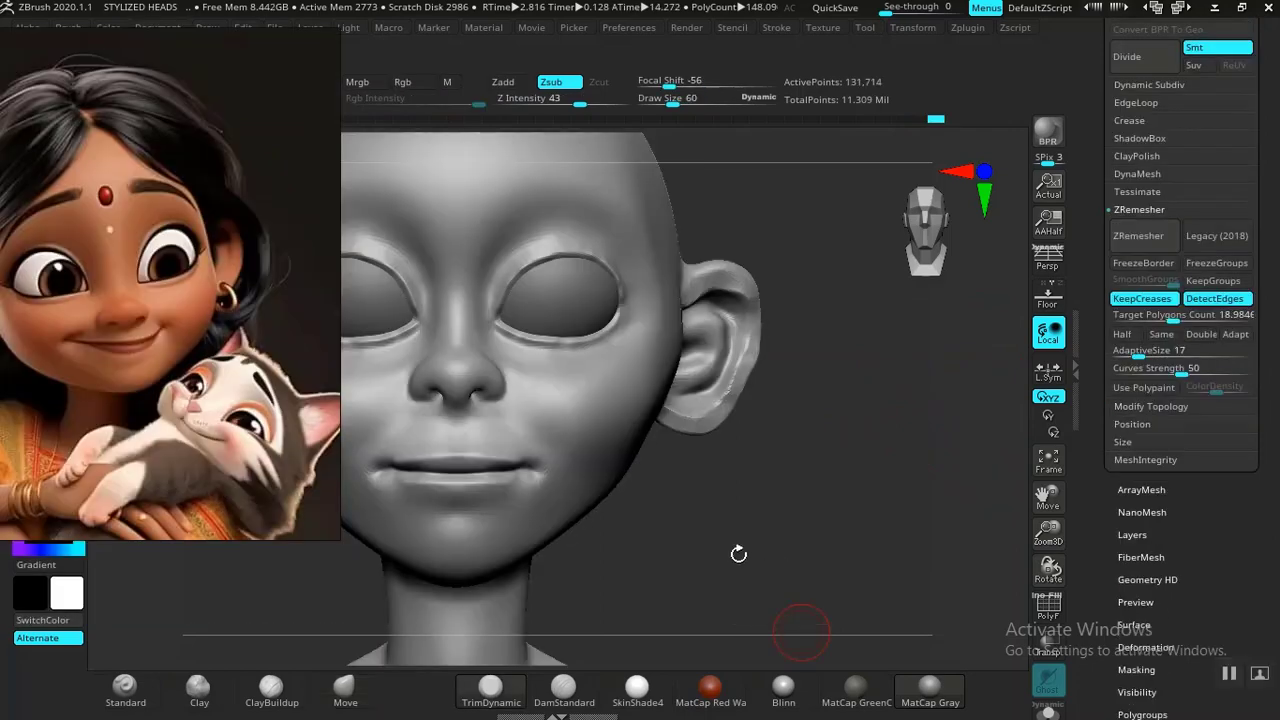
Step: Carve along the edges of the lower lip with the DamStandard brush at draw size 60, then smooth the strokes
right_drag(737, 549, 855, 520)
alt+right_drag(430, 509, 743, 540)
mouse_move(887, 495)
alt+right_down()
mouse_move(866, 514)
mouse_move(900, 550)
mouse_move(923, 540)
mouse_move(914, 491)
mouse_move(860, 535)
alt+right_up()
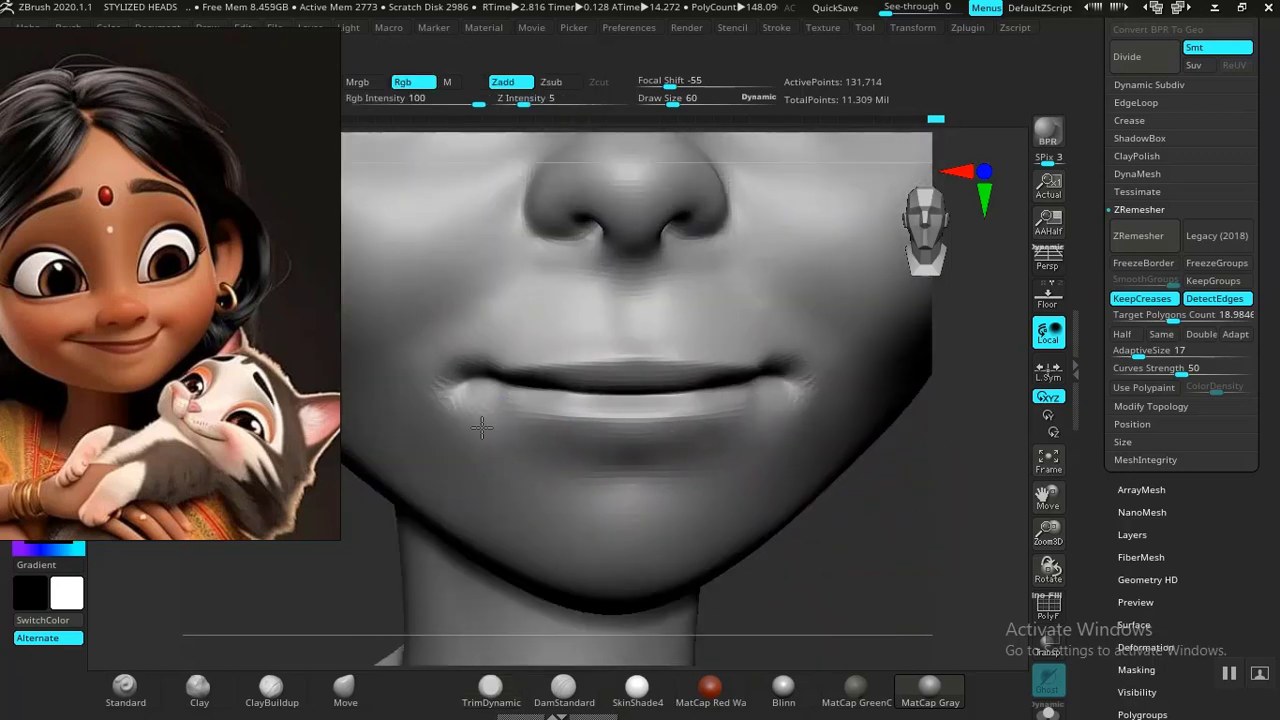
mouse_move(817, 549)
right_down()
mouse_move(831, 537)
mouse_move(811, 537)
right_up()
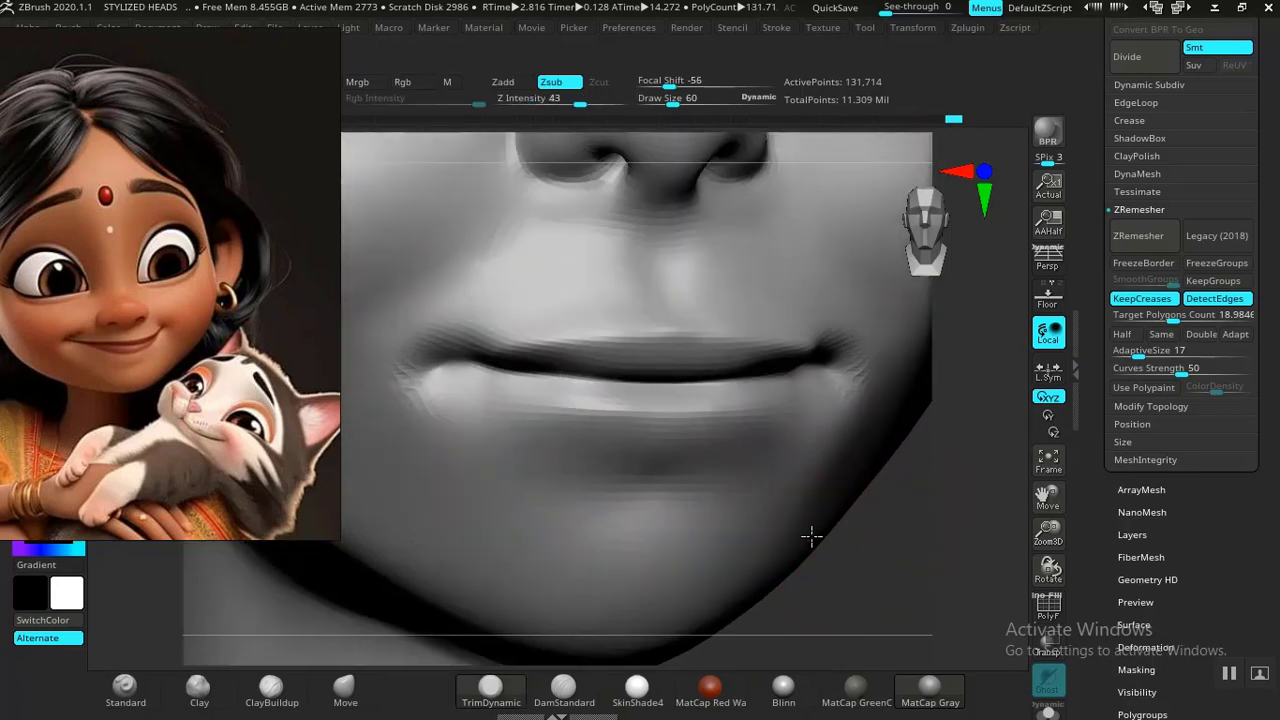
click(563, 686)
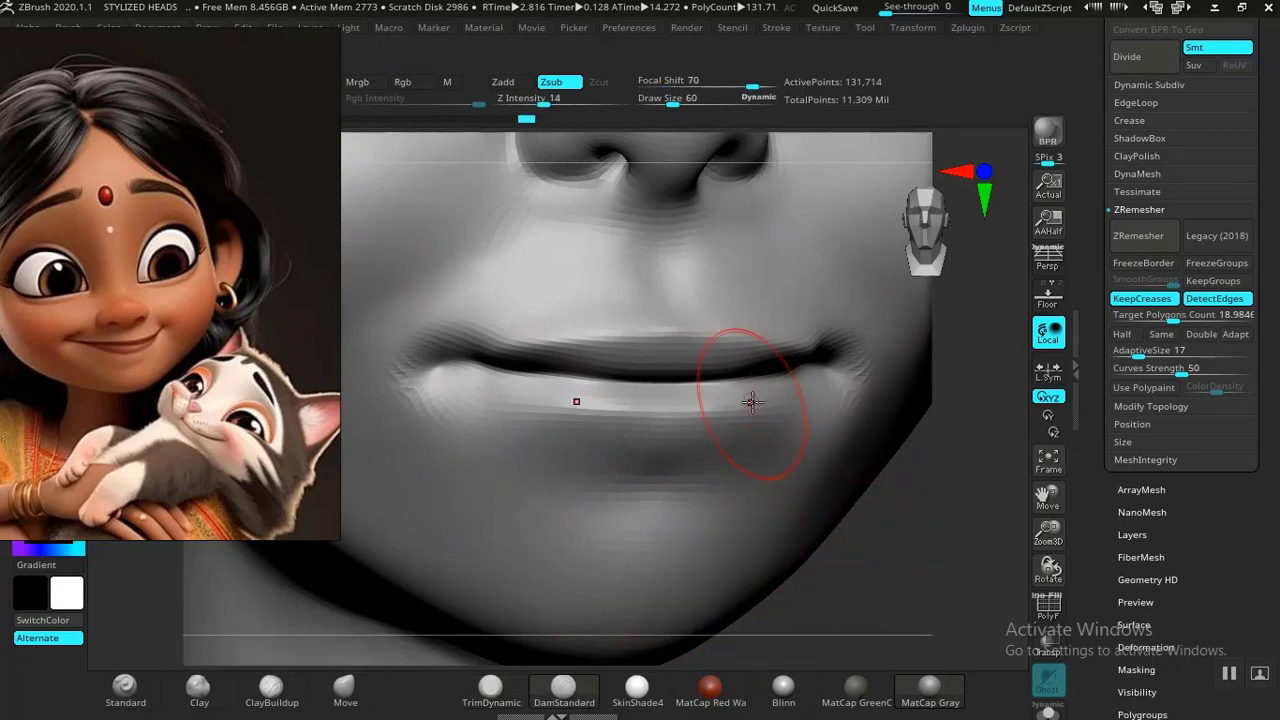
mouse_move(783, 349)
mouse_down()
mouse_move(820, 374)
mouse_move(640, 409)
mouse_up()
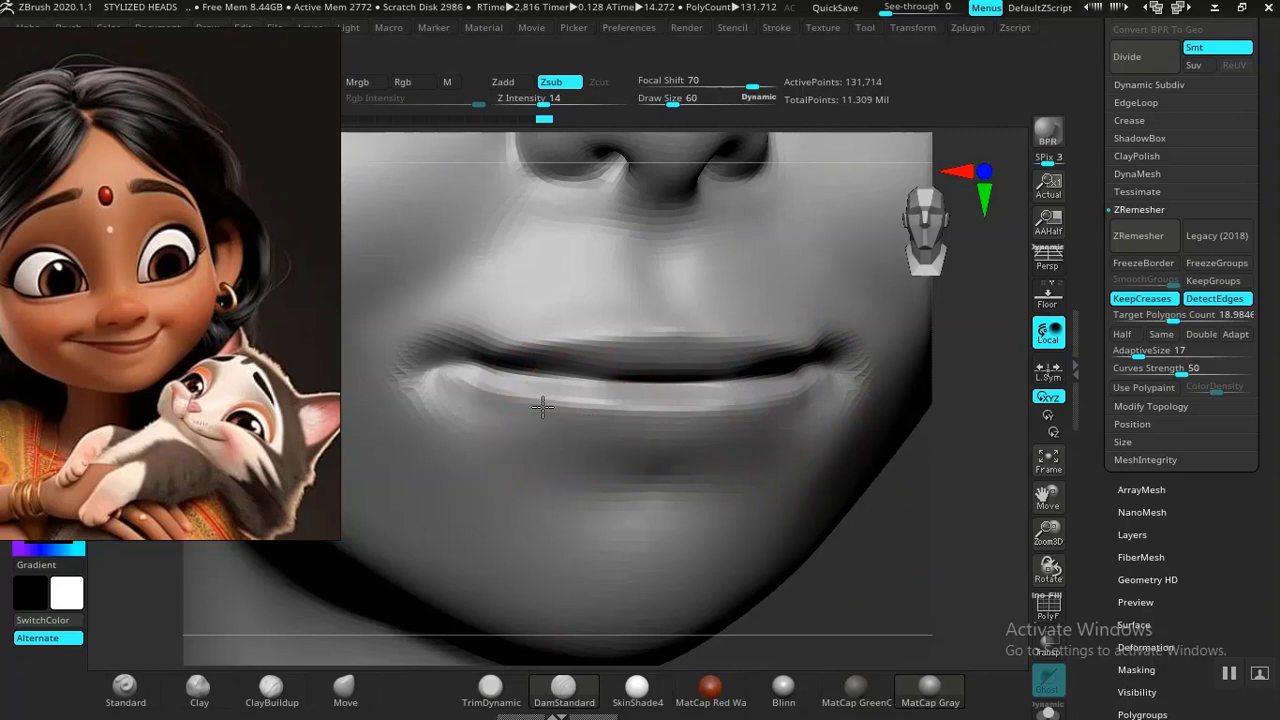
mouse_move(520, 397)
mouse_down()
mouse_move(509, 397)
mouse_move(729, 399)
mouse_up()
mouse_move(498, 396)
shift+mouse_down()
mouse_move(786, 393)
mouse_move(605, 407)
shift+mouse_up()
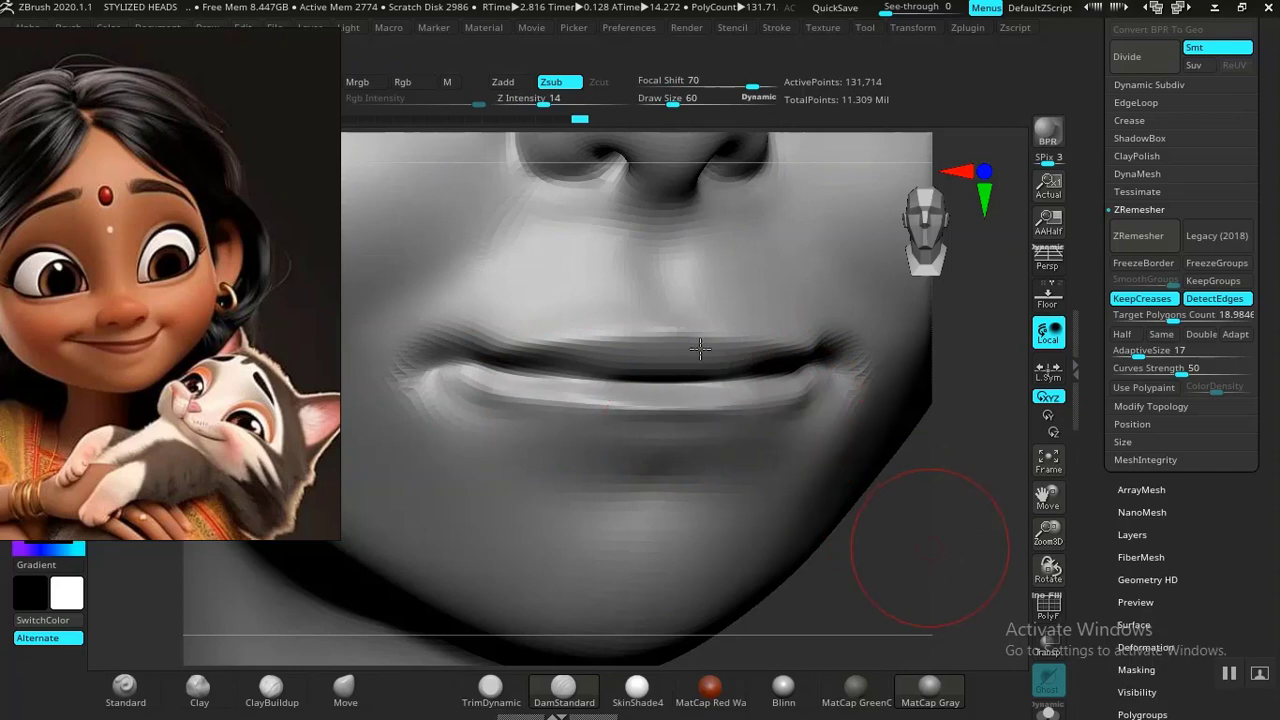
Step: Sharpen the lower lip's edge from the side with DamStandard and smooth the front of the upper lip
alt+drag(700, 349, 443, 486)
mouse_move(843, 446)
alt+mouse_down()
mouse_move(763, 446)
mouse_move(852, 571)
mouse_move(874, 503)
mouse_move(831, 483)
mouse_move(857, 520)
mouse_move(789, 477)
mouse_move(829, 477)
mouse_move(823, 440)
mouse_move(841, 490)
alt+mouse_up()
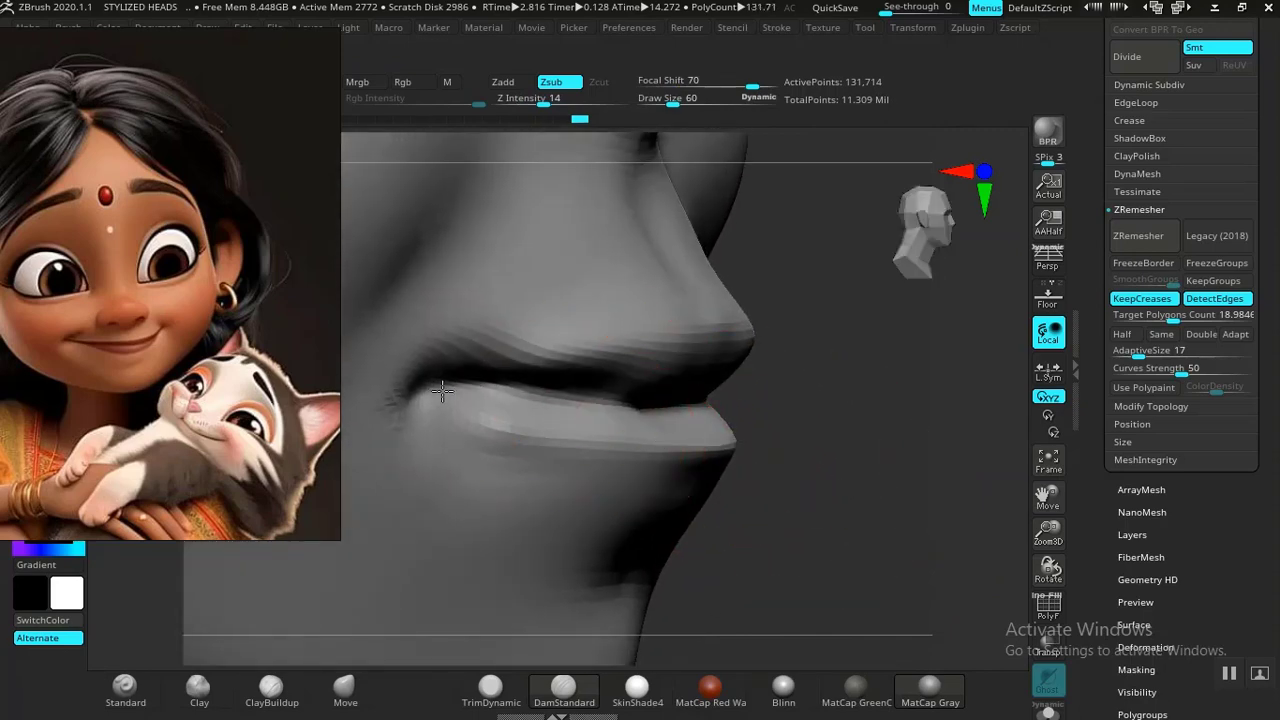
drag(469, 388, 600, 377)
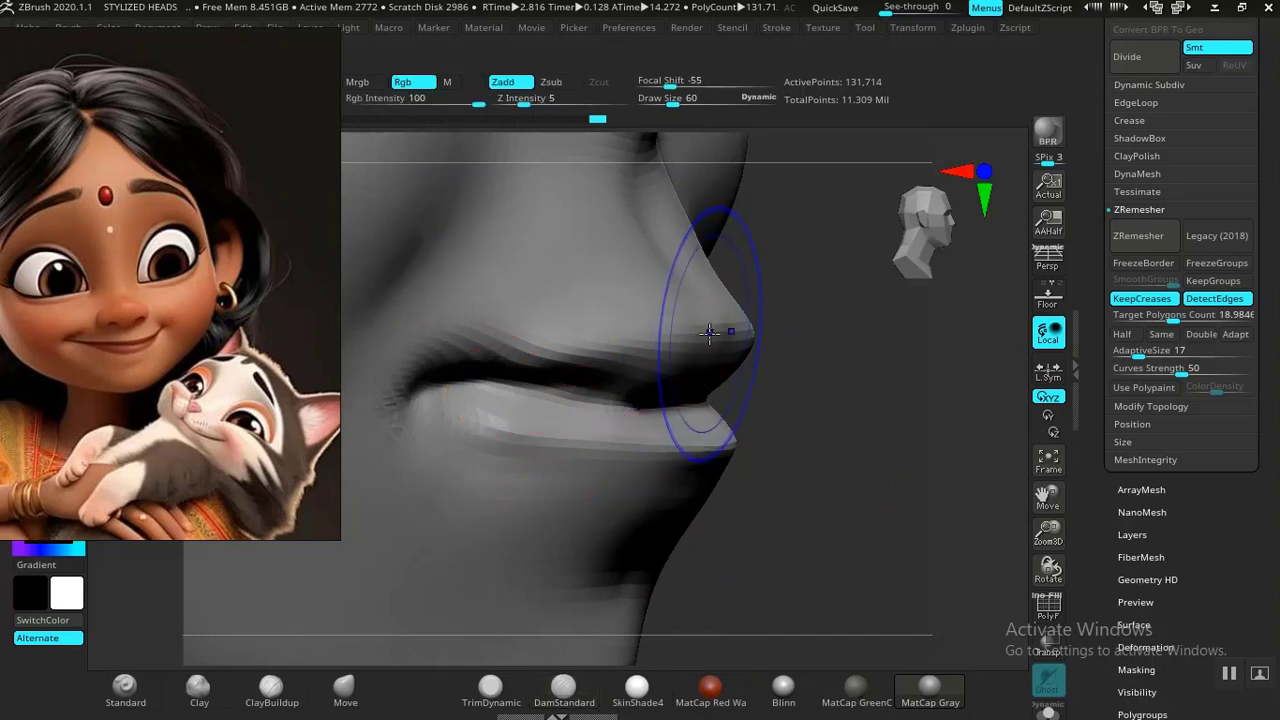
mouse_move(711, 334)
shift+mouse_down()
mouse_move(602, 351)
mouse_move(731, 337)
shift+mouse_up()
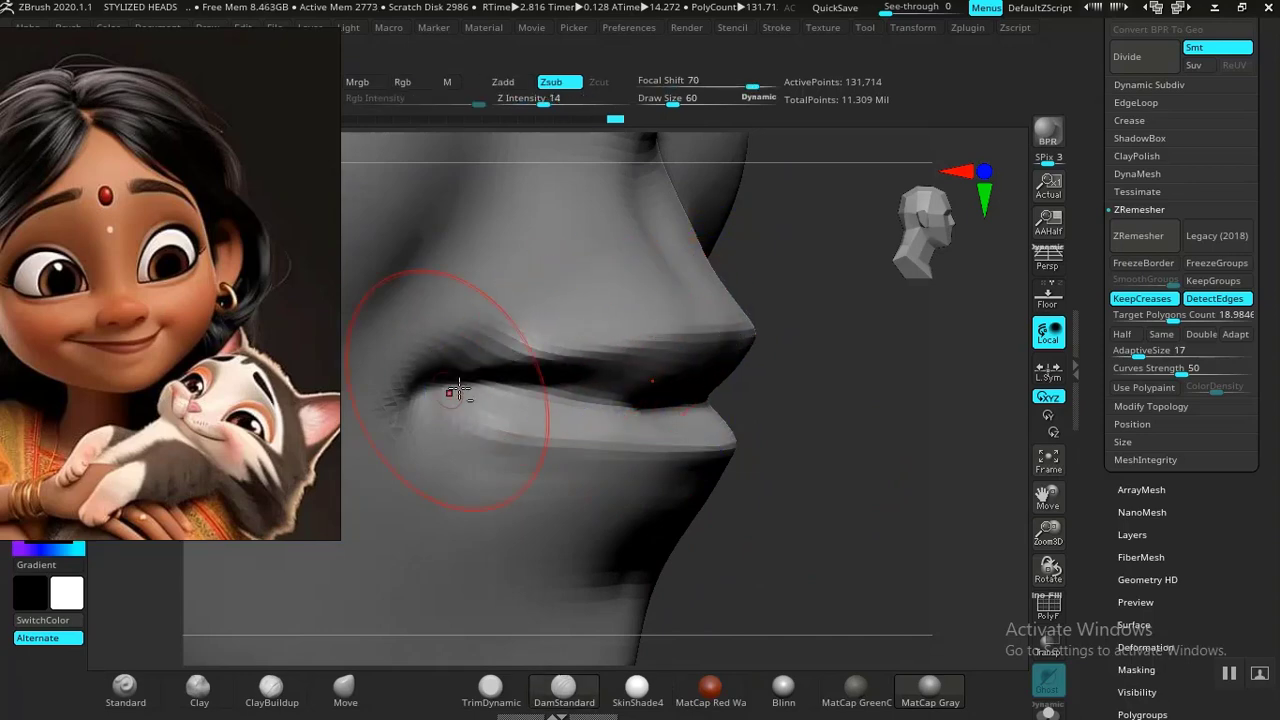
Step: Refine the lower lip near the mouth corner with the DamStandard brush
drag(860, 486, 857, 520)
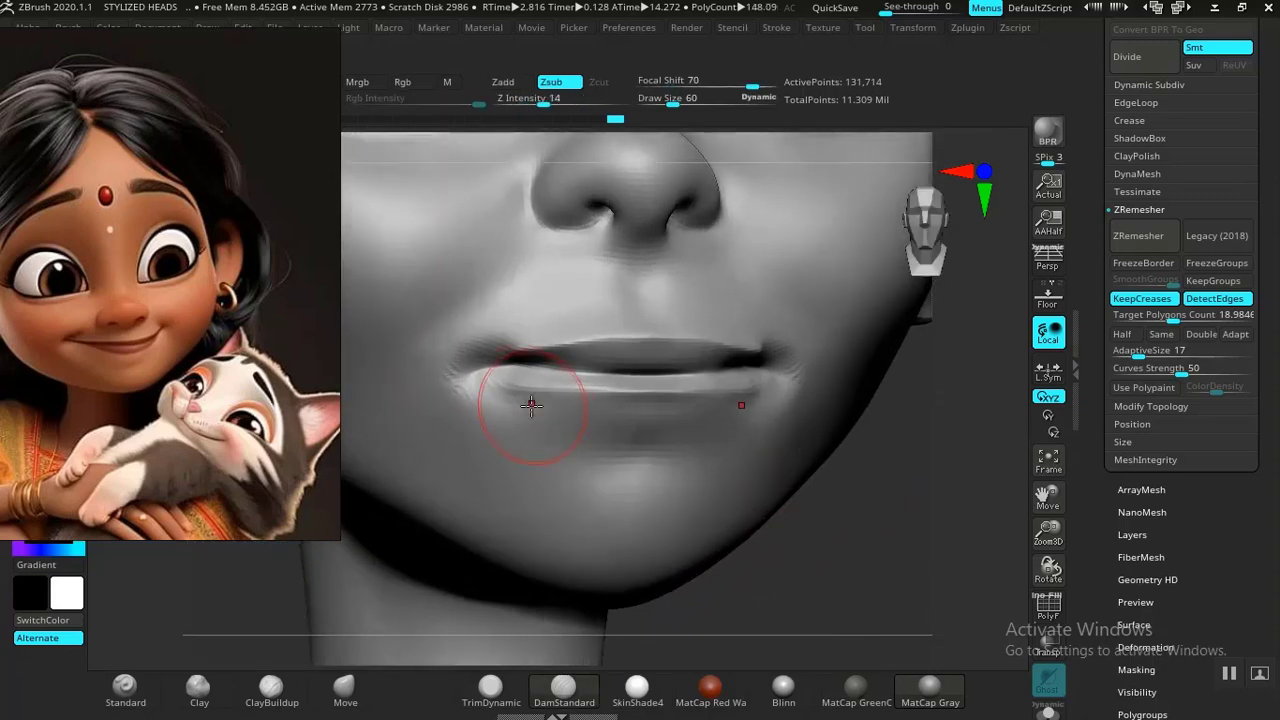
drag(935, 440, 870, 495)
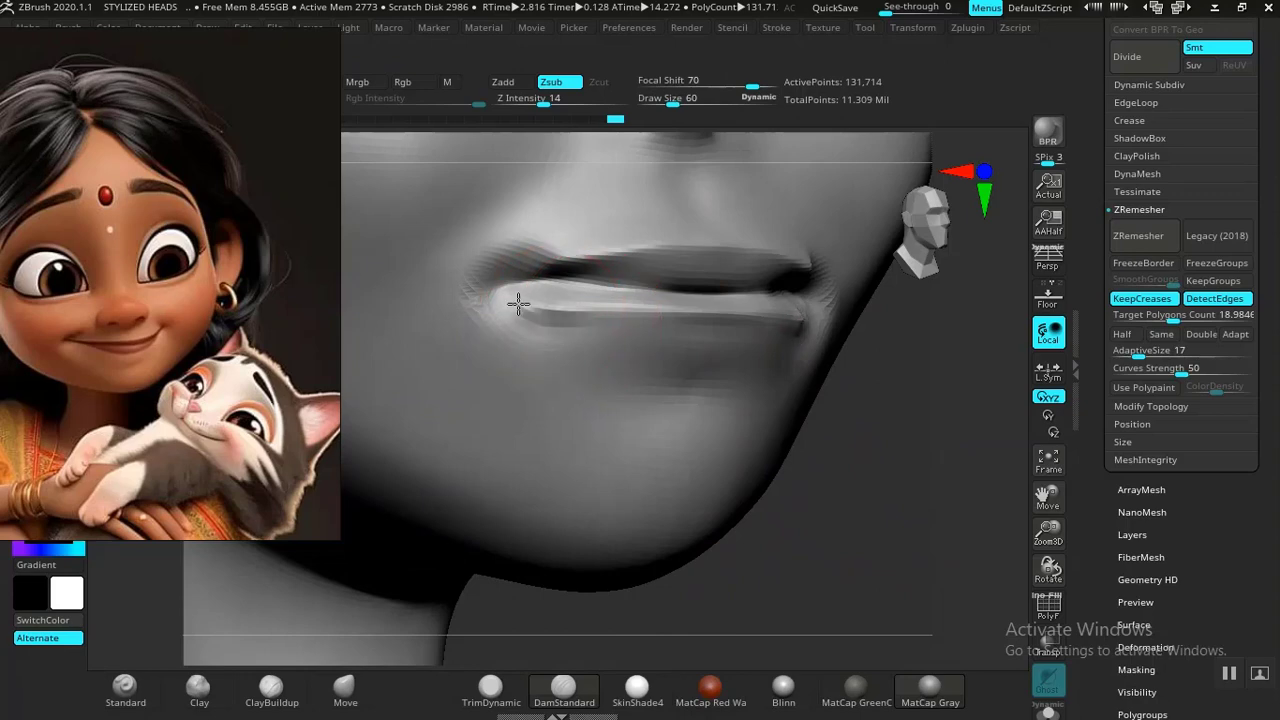
mouse_move(518, 304)
mouse_down()
mouse_move(571, 294)
mouse_move(538, 292)
mouse_move(594, 298)
mouse_up()
alt+drag(855, 455, 806, 426)
alt+drag(867, 511, 831, 571)
mouse_move(346, 591)
mouse_down()
mouse_move(486, 571)
mouse_move(466, 560)
mouse_move(657, 374)
mouse_up()
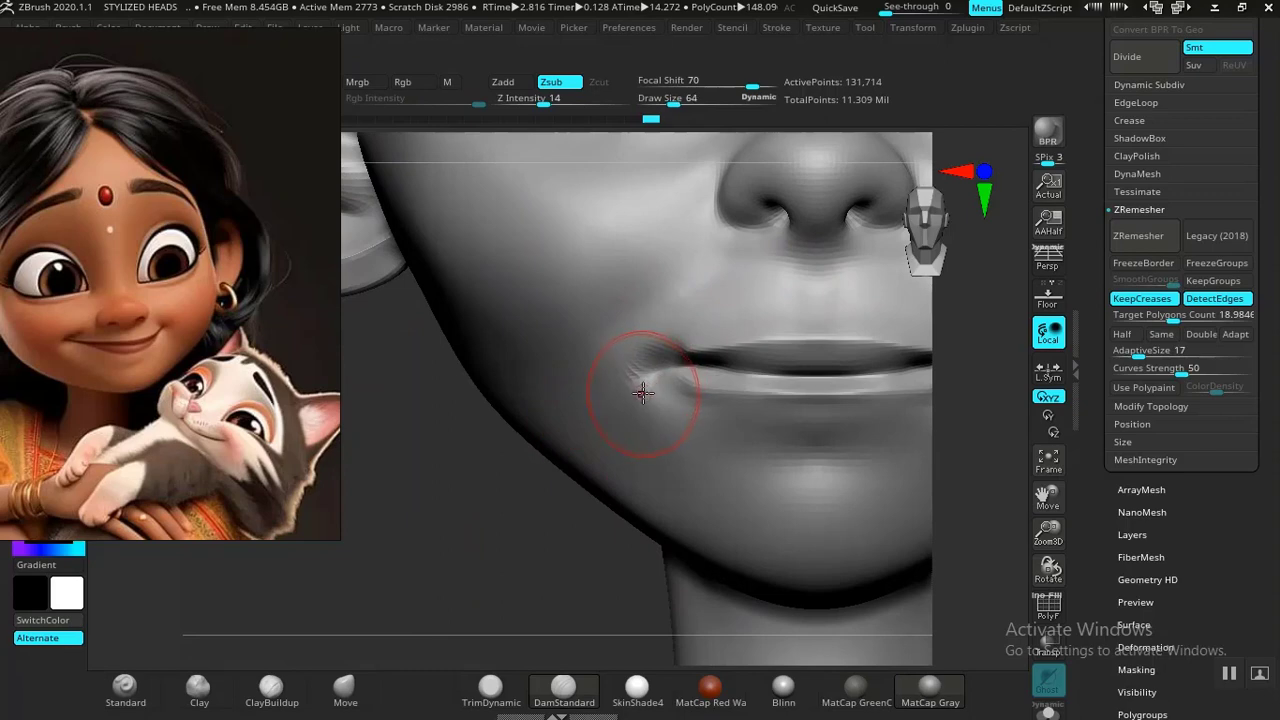
Step: Reduce the Move brush's draw size to 54, then smooth and adjust the lower lip
key(bracketright)
key(bracketright)
key(bracketright)
key(bracketright)
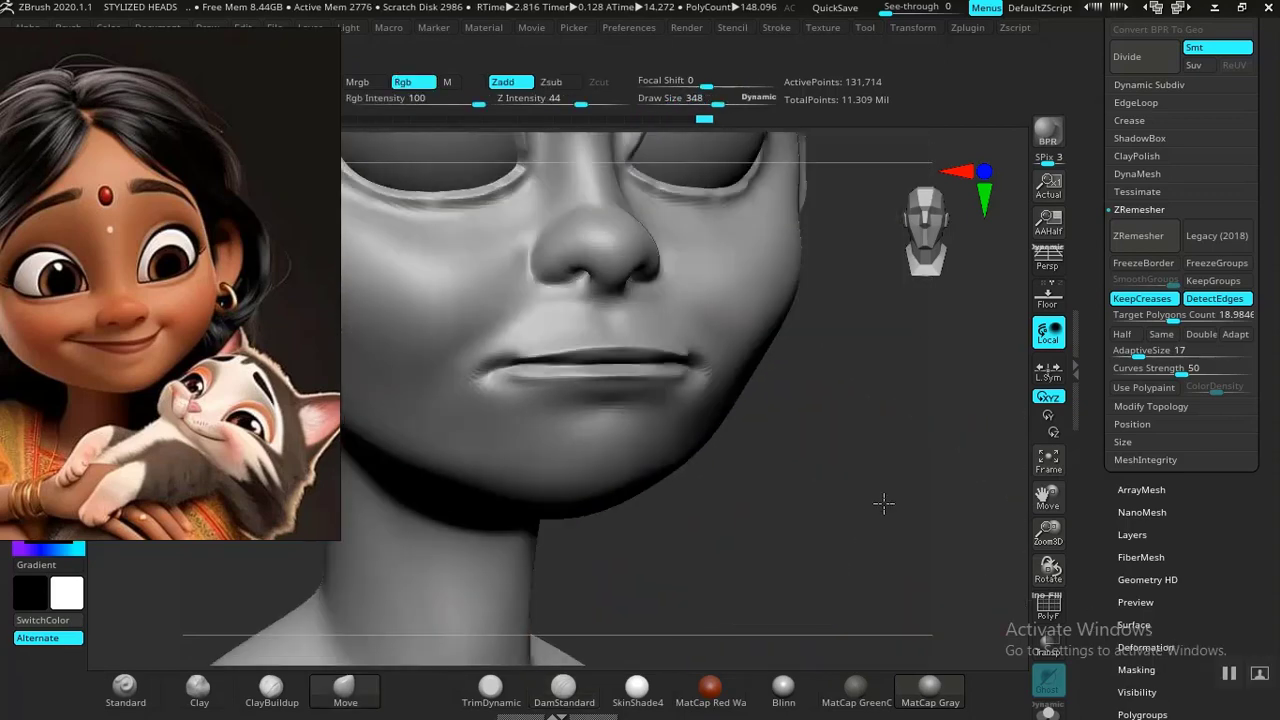
mouse_move(884, 503)
mouse_down()
mouse_move(897, 503)
mouse_move(823, 549)
mouse_move(847, 497)
mouse_move(786, 529)
mouse_move(814, 491)
mouse_move(810, 443)
mouse_move(829, 463)
mouse_move(703, 471)
mouse_move(666, 443)
mouse_up()
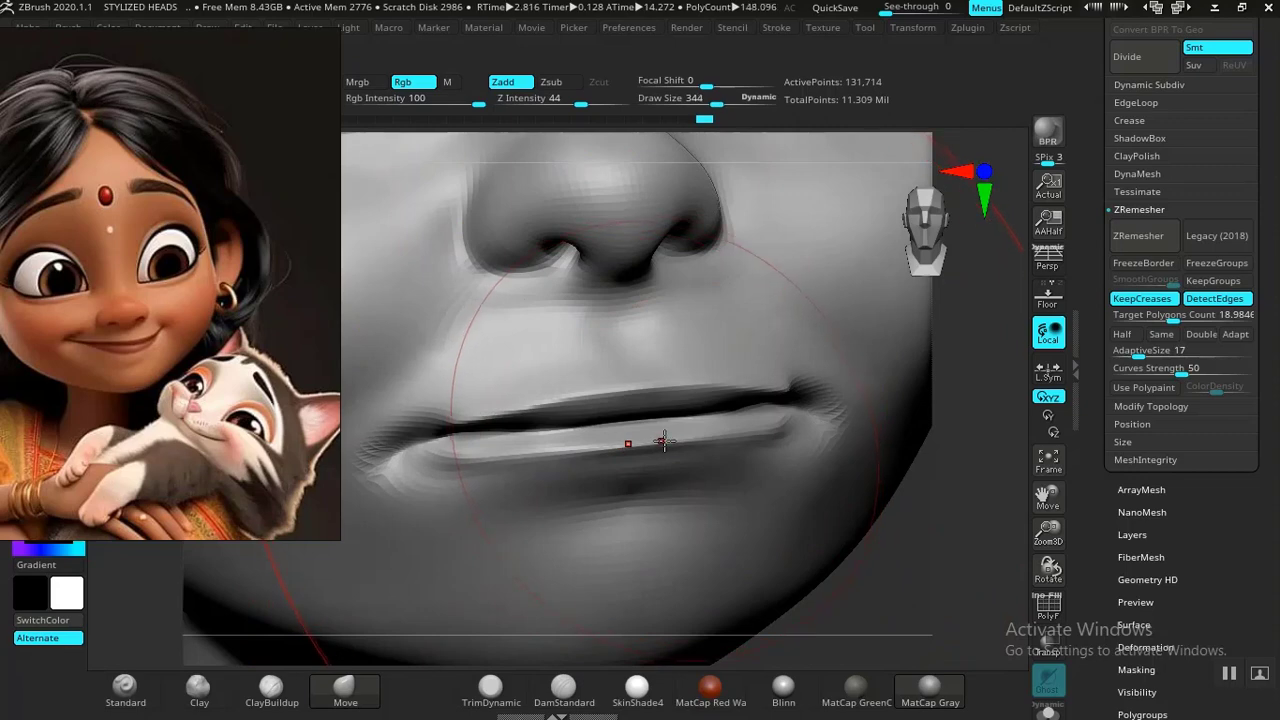
key(bracketleft)
key(bracketleft)
key(bracketleft)
key(bracketleft)
key(bracketleft)
key(bracketleft)
key(bracketleft)
key(bracketleft)
key(bracketleft)
key(bracketleft)
key(bracketleft)
key(bracketleft)
key(bracketleft)
key(bracketleft)
key(bracketleft)
key(bracketleft)
key(bracketleft)
key(bracketleft)
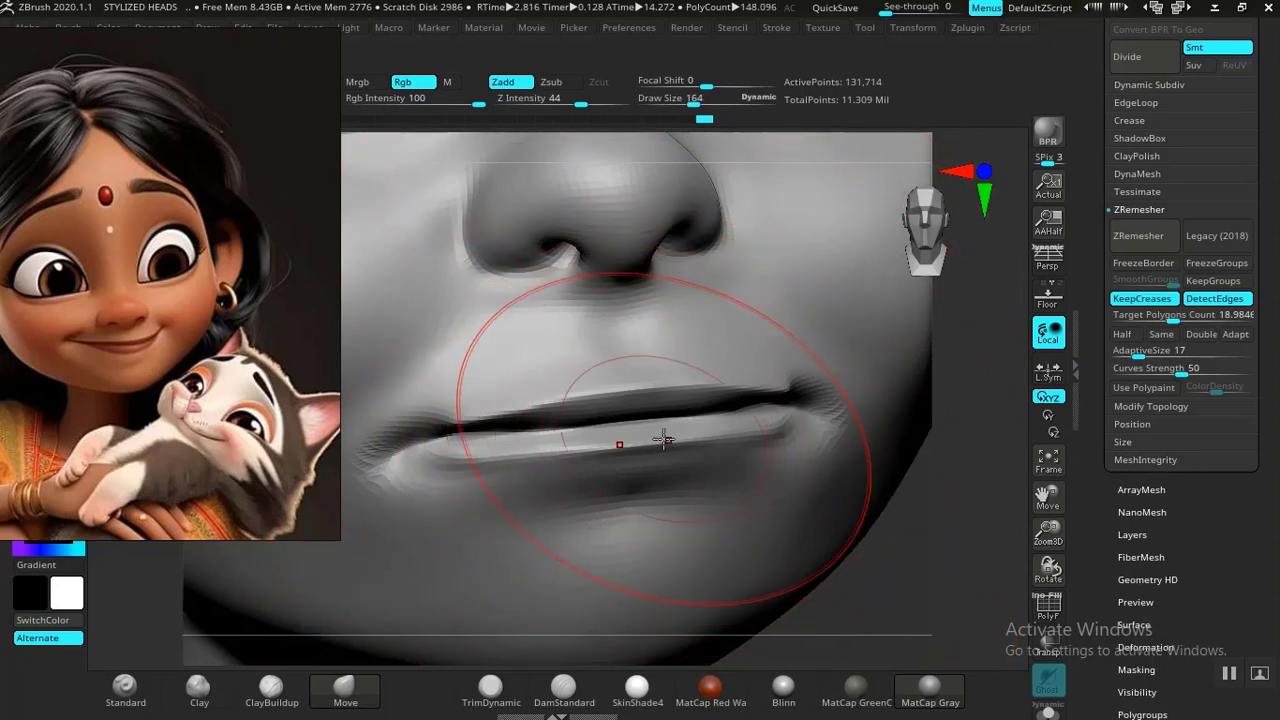
key(bracketleft)
key(bracketleft)
key(bracketleft)
key(bracketleft)
key(bracketleft)
key(bracketleft)
key(bracketleft)
key(bracketleft)
key(bracketleft)
key(bracketleft)
key(bracketleft)
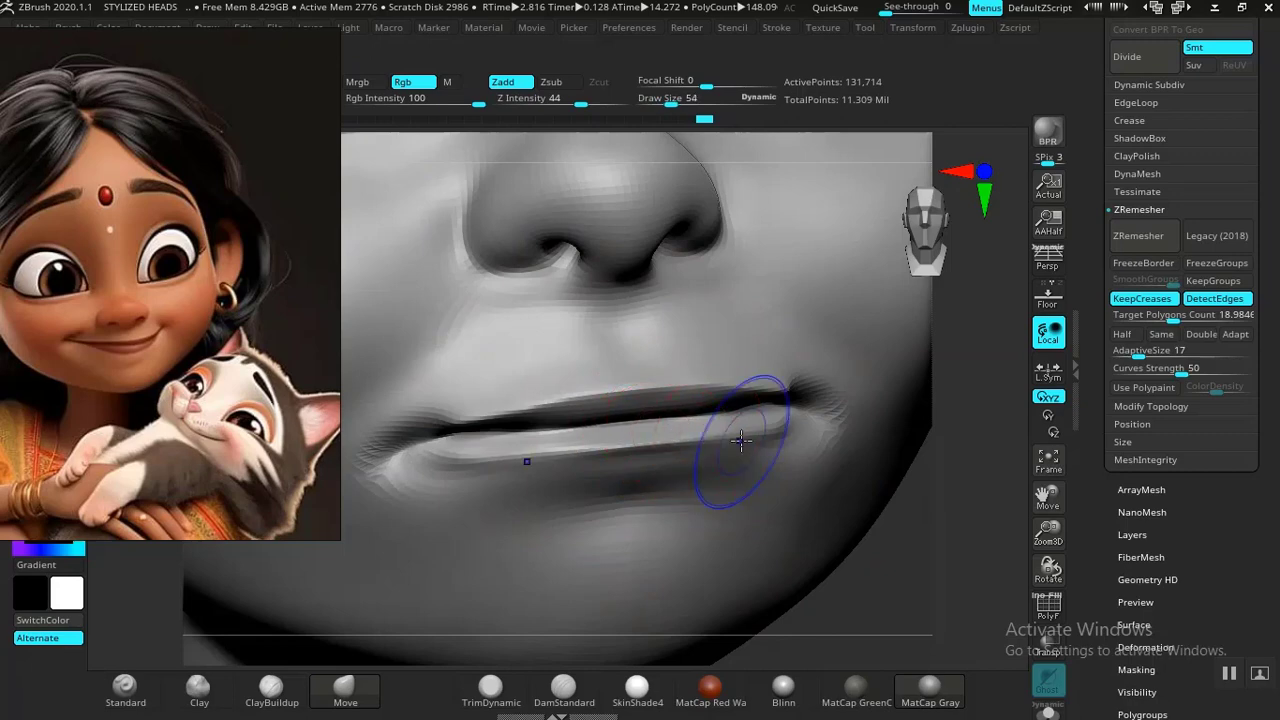
shift+drag(743, 437, 484, 456)
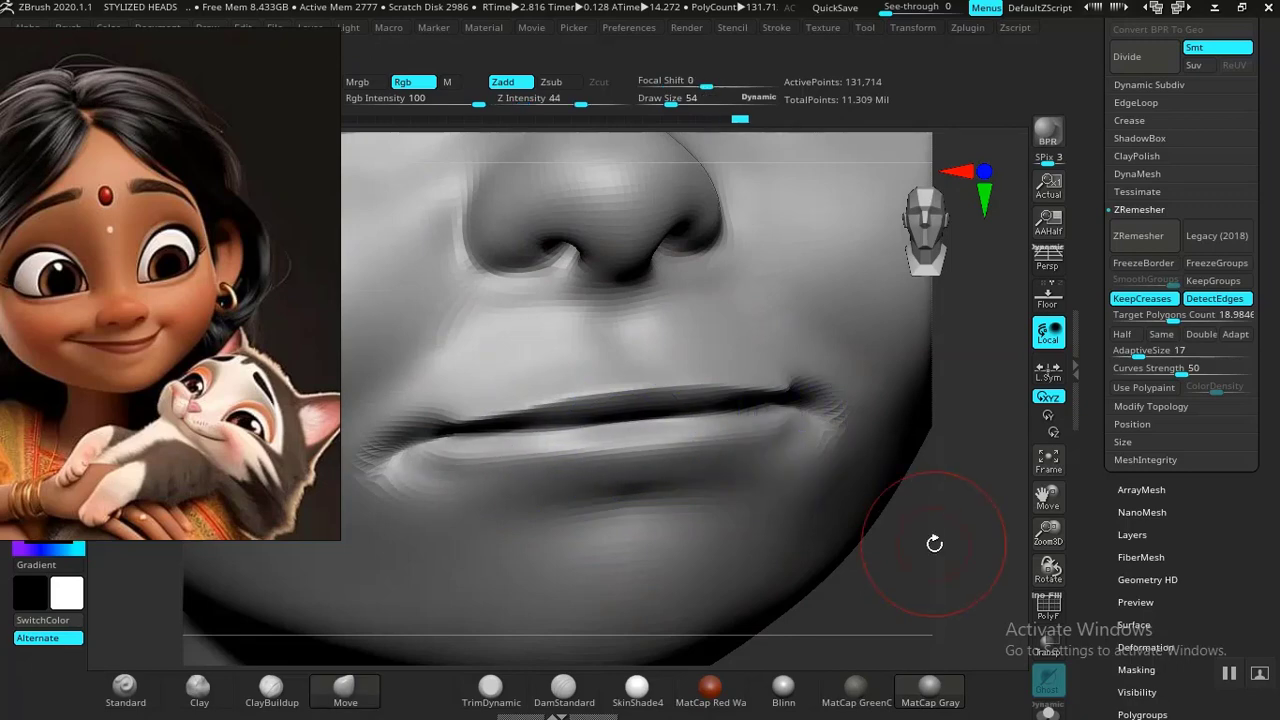
mouse_move(934, 543)
alt+mouse_down()
mouse_move(800, 449)
mouse_move(810, 483)
mouse_move(791, 506)
mouse_move(834, 514)
mouse_move(868, 571)
alt+mouse_up()
mouse_move(665, 395)
mouse_down()
mouse_move(614, 420)
mouse_move(537, 400)
mouse_move(605, 395)
mouse_up()
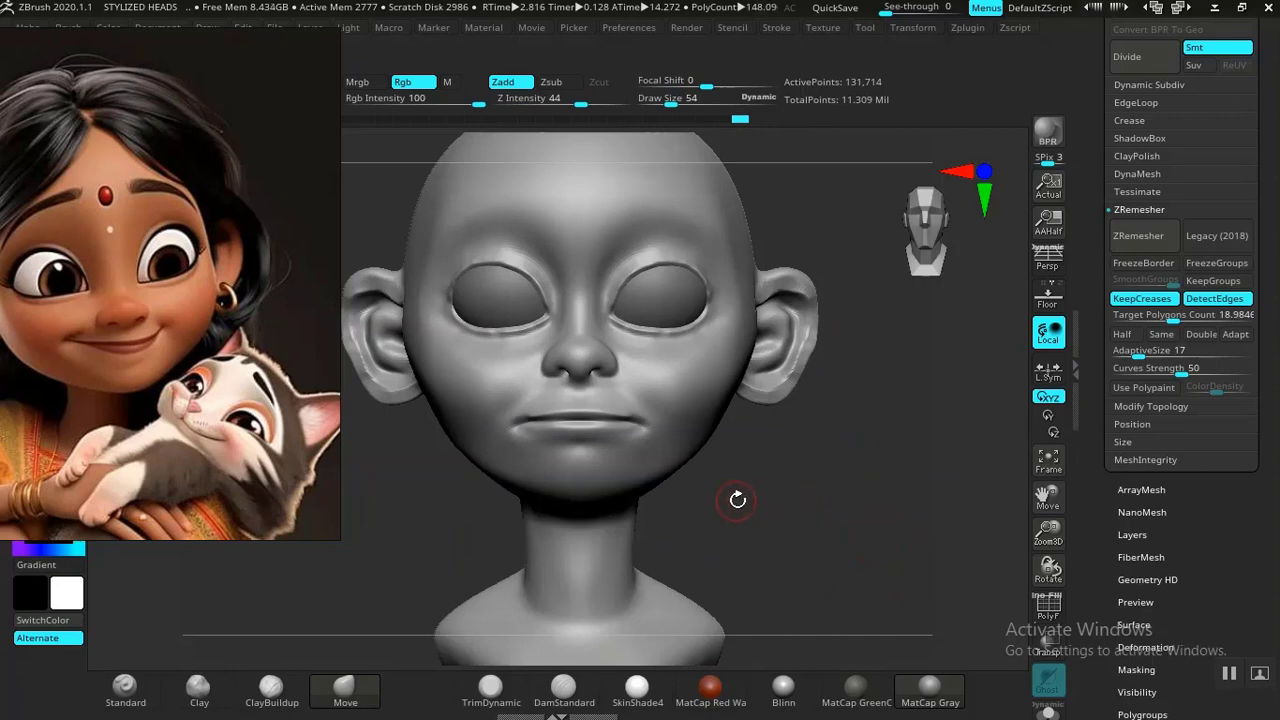
Step: Set the Move brush's draw size to 134 for shaping the mouth corners
mouse_move(796, 484)
alt+mouse_down()
mouse_move(840, 491)
mouse_move(868, 560)
alt+mouse_up()
key(s)
click(634, 439)
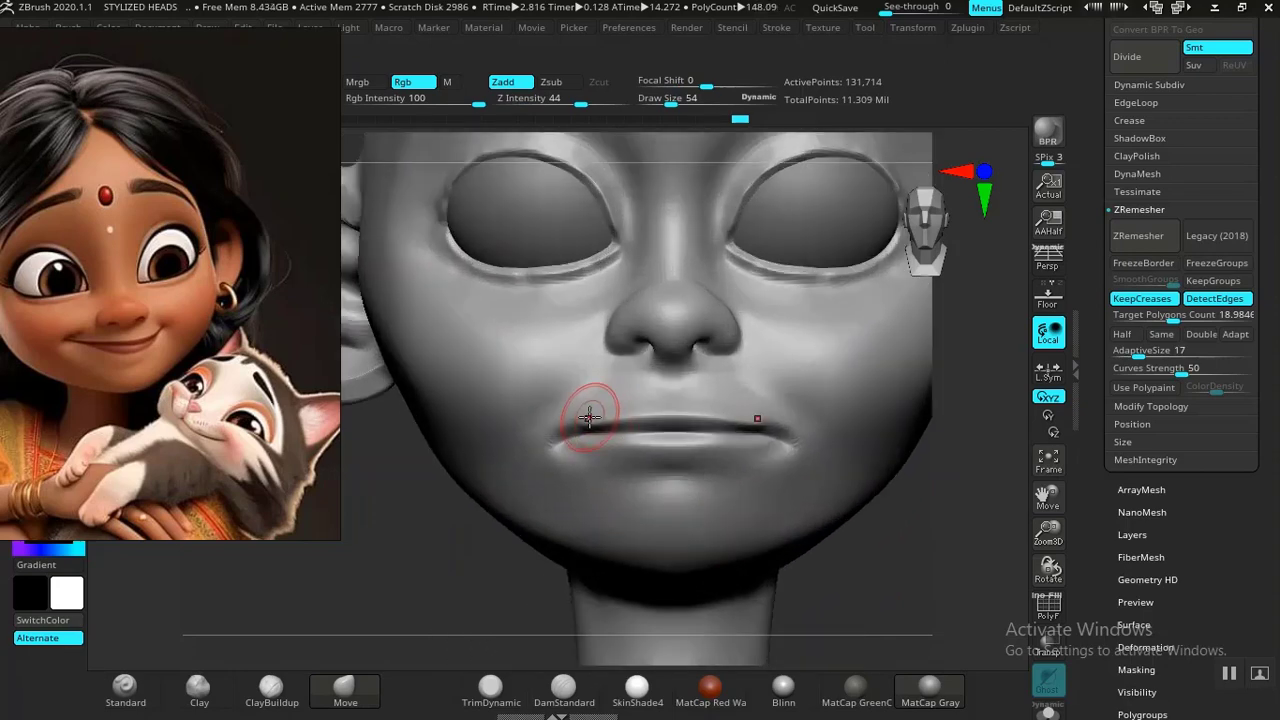
key(bracketright)
key(bracketright)
key(bracketright)
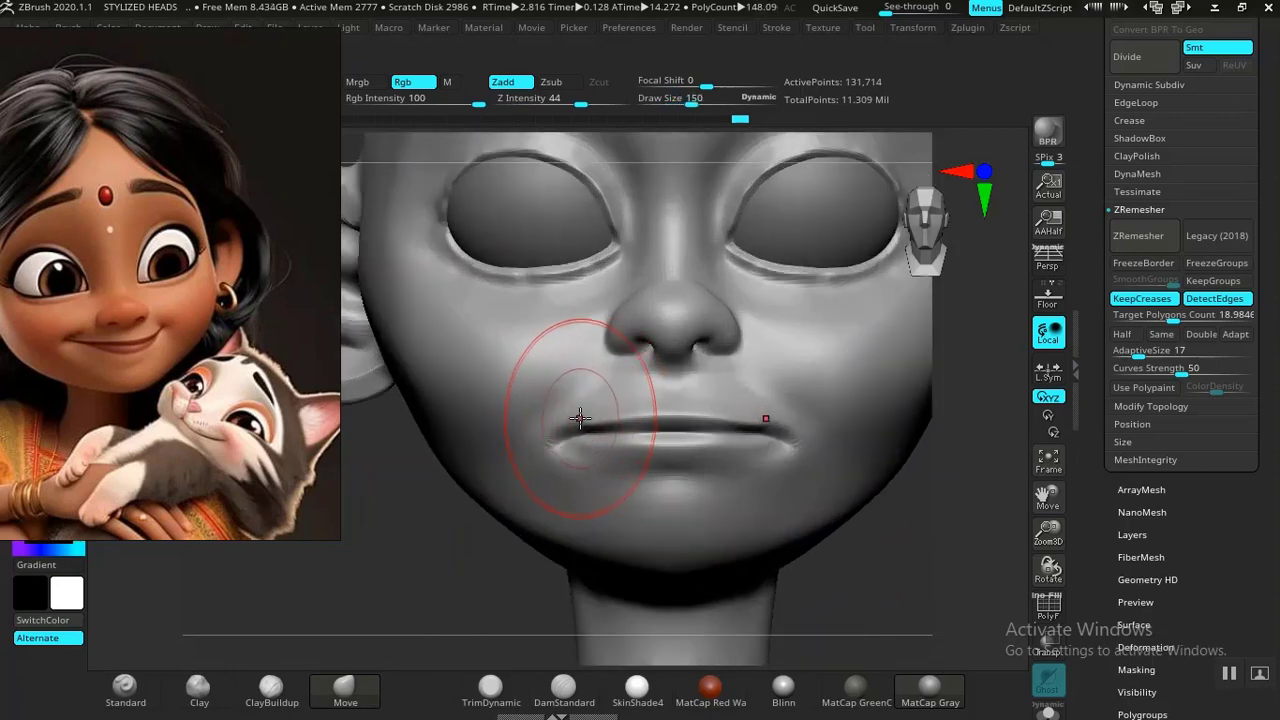
key(bracketleft)
Step: Duplicate the PM3D_Cube3D2 head subtool
drag(1087, 281, 1100, 540)
click(1133, 328)
drag(1093, 494, 1088, 340)
drag(1080, 422, 1097, 432)
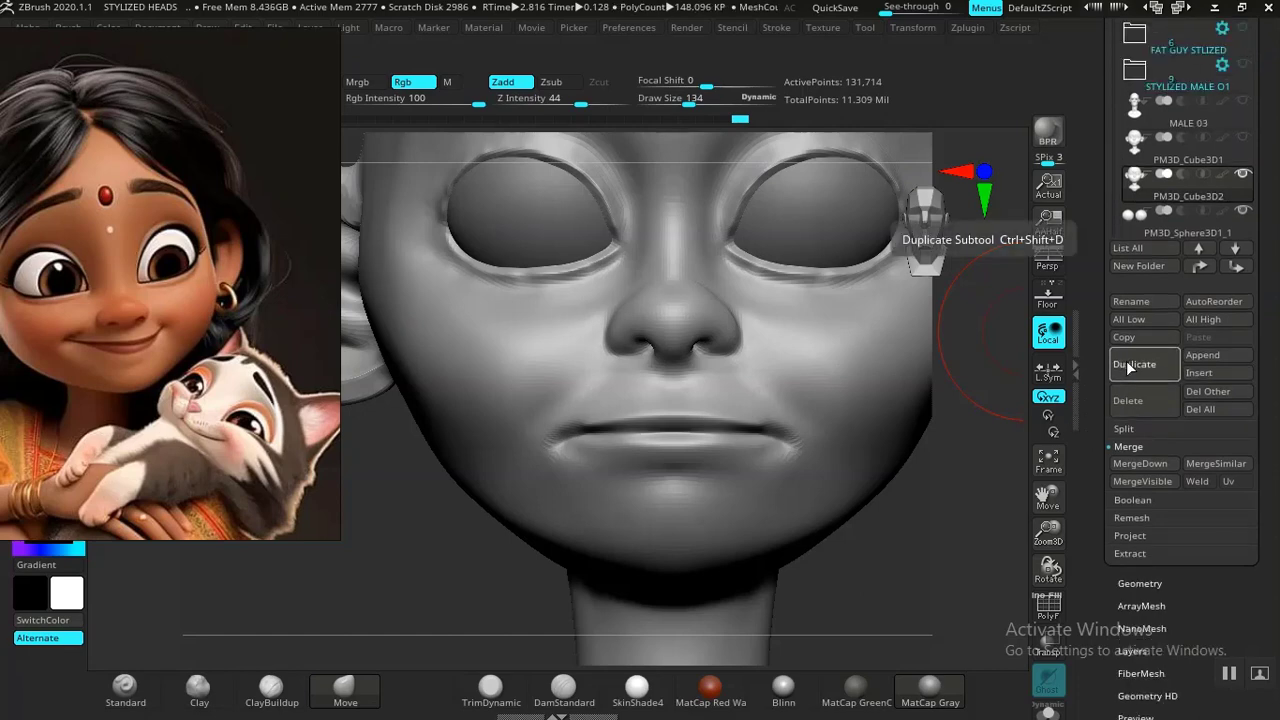
click(1127, 361)
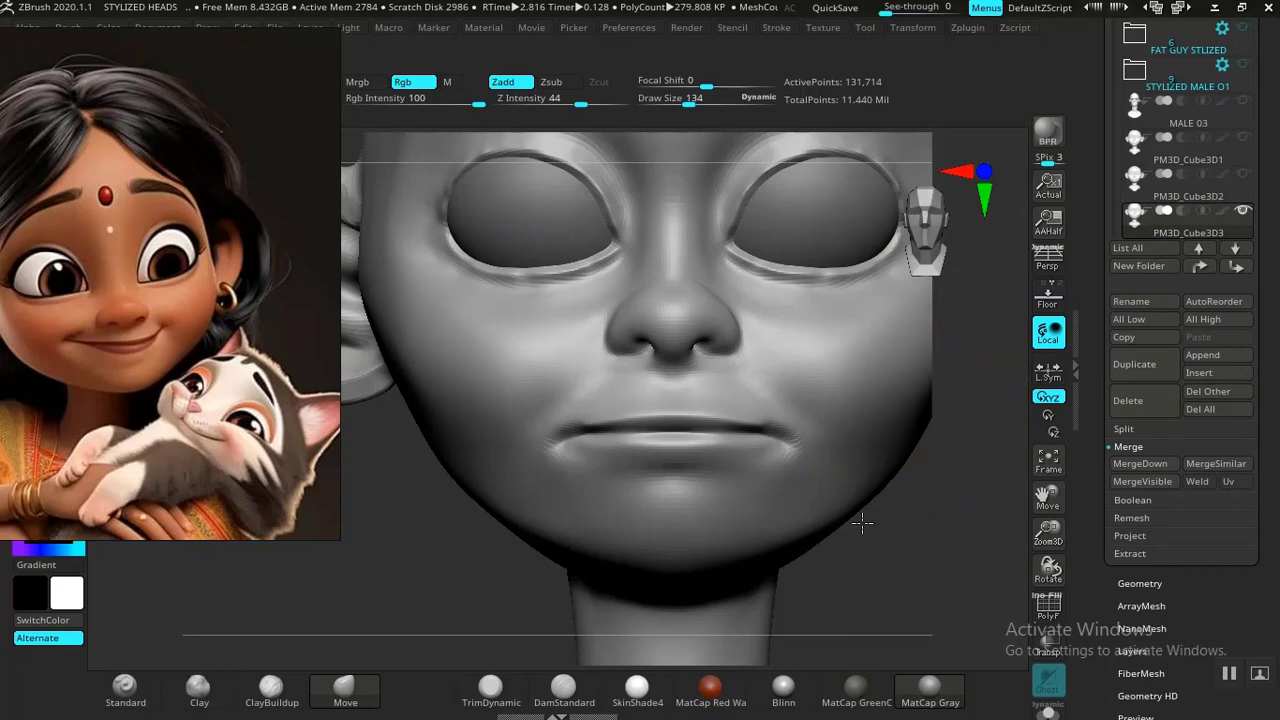
Step: Pull the mouth corners of the duplicated head upward into a smile with the Move brush and adjust the lips between them
alt+drag(862, 523, 833, 558)
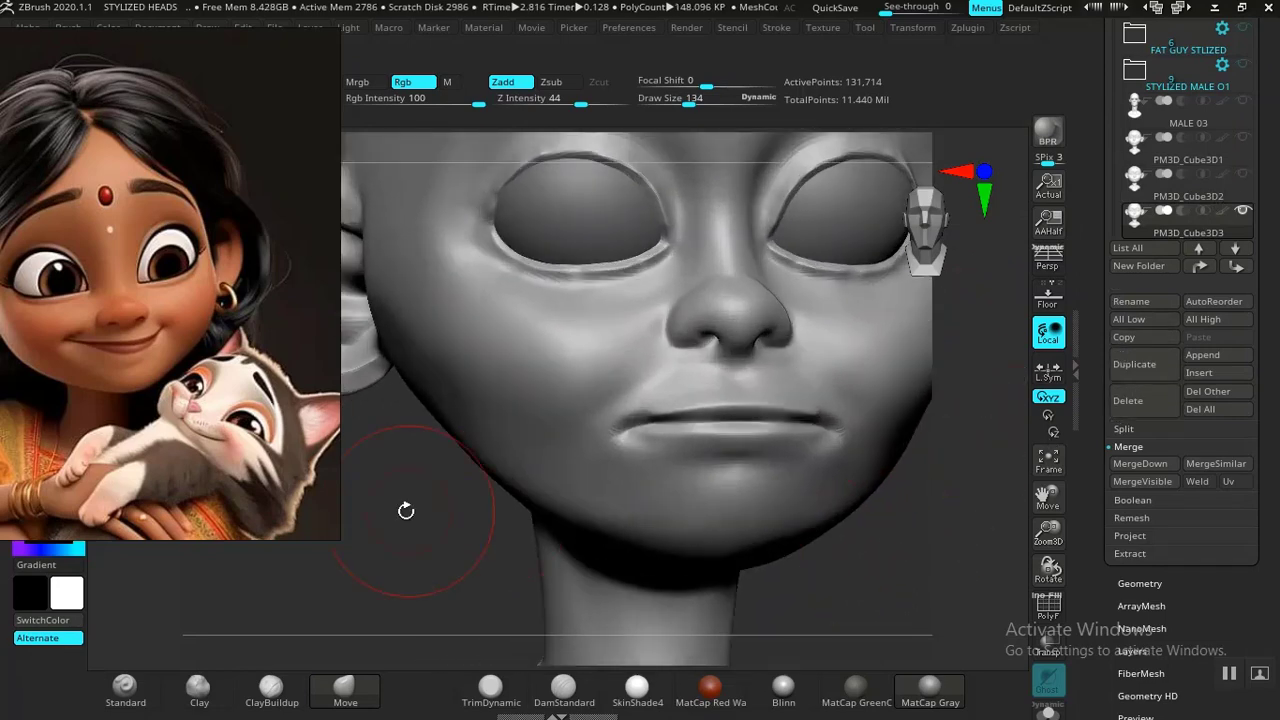
mouse_move(377, 555)
alt+mouse_down()
mouse_move(437, 551)
mouse_move(415, 560)
alt+mouse_up()
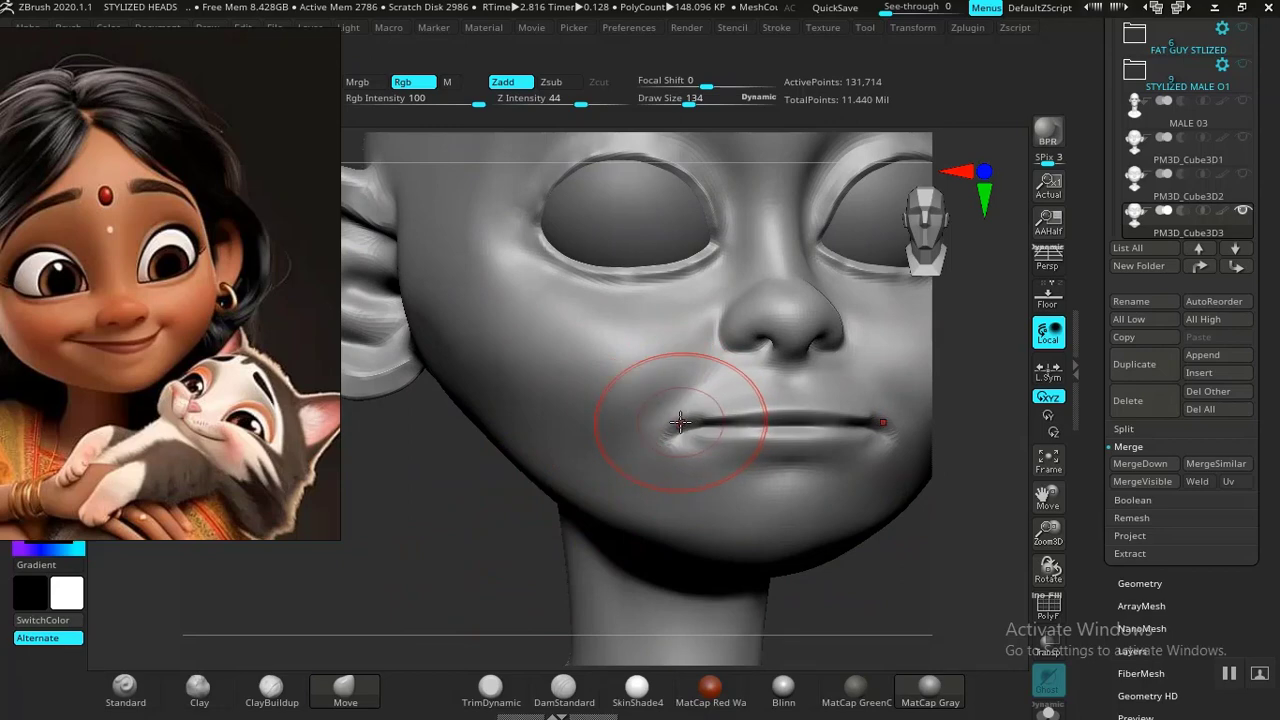
drag(678, 411, 673, 409)
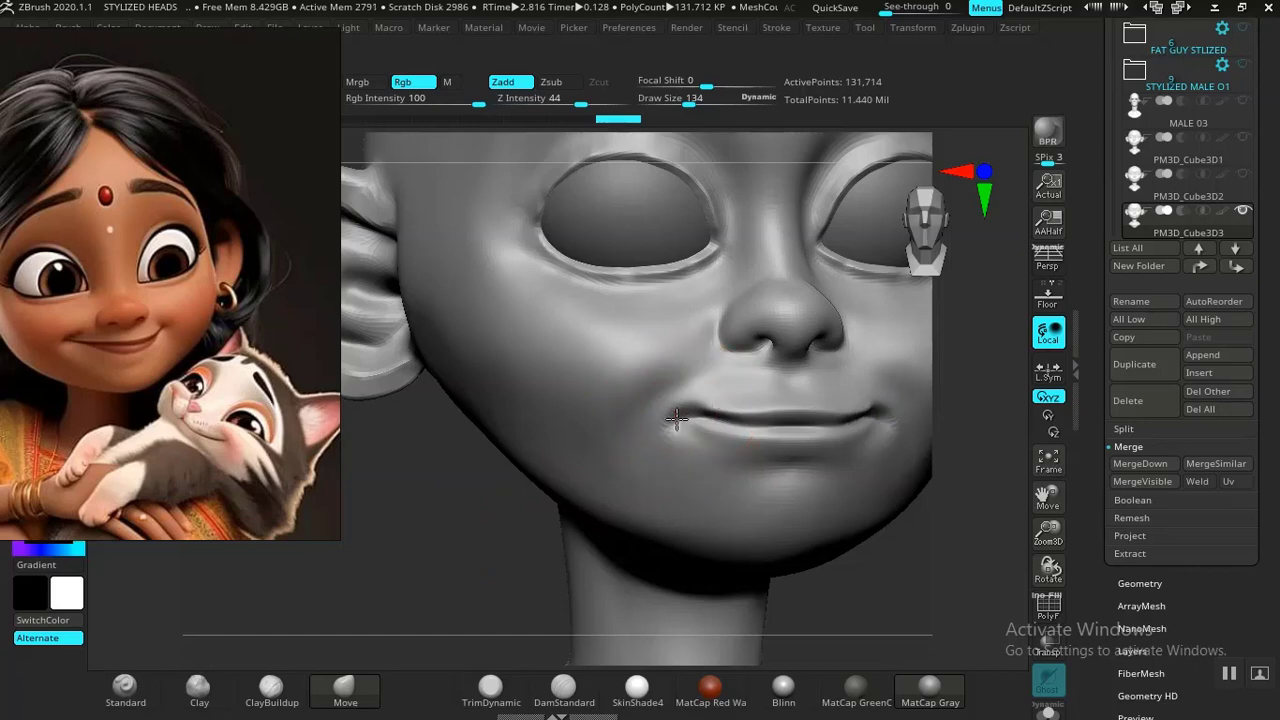
key(ctrl+shift+z)
key(ctrl+shift+z)
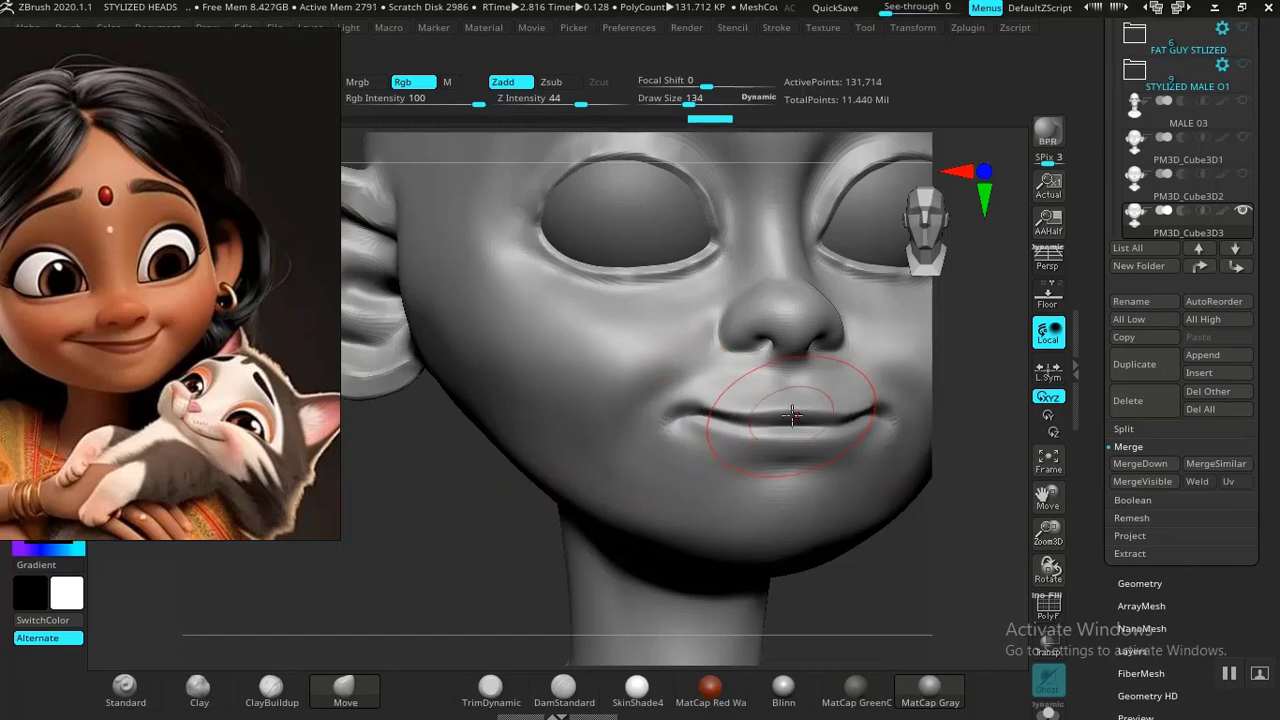
drag(748, 418, 748, 410)
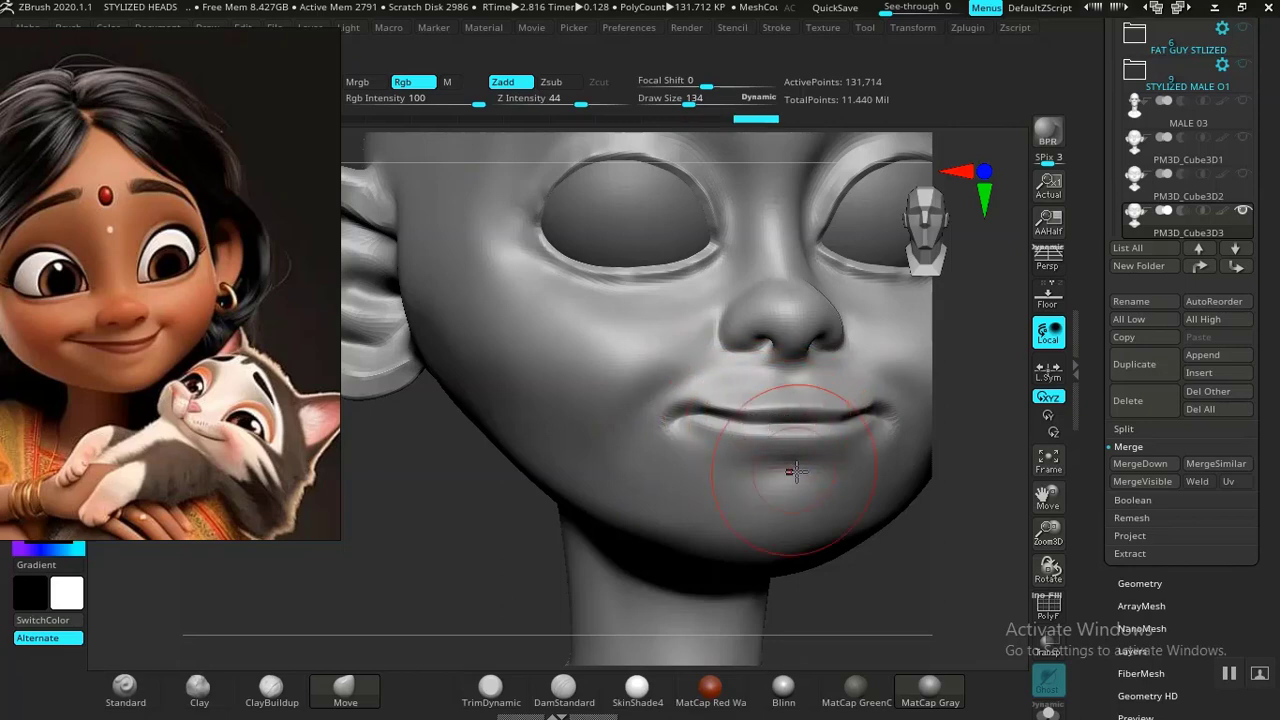
Step: Reduce the Move brush's draw size to 66 and reshape the middle of the lips along the mouth line
key(f)
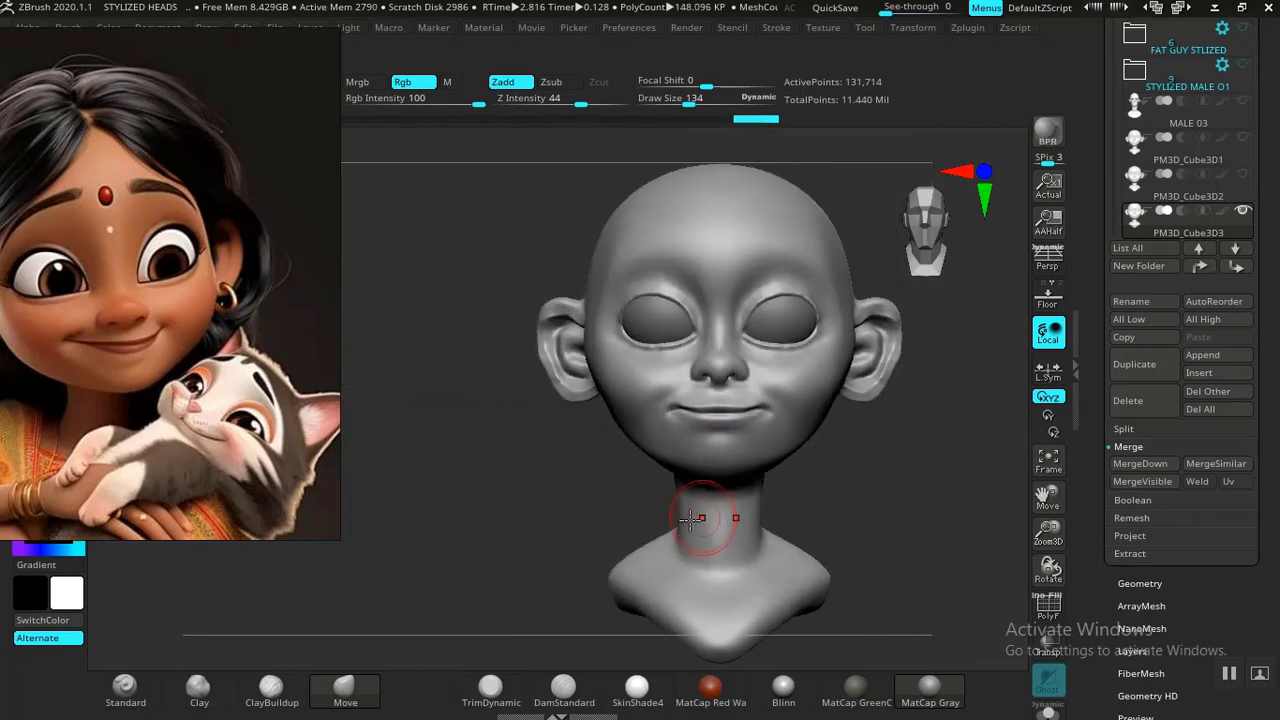
alt+drag(534, 491, 591, 592)
mouse_move(503, 520)
alt+mouse_down()
mouse_move(527, 570)
mouse_move(657, 446)
alt+mouse_up()
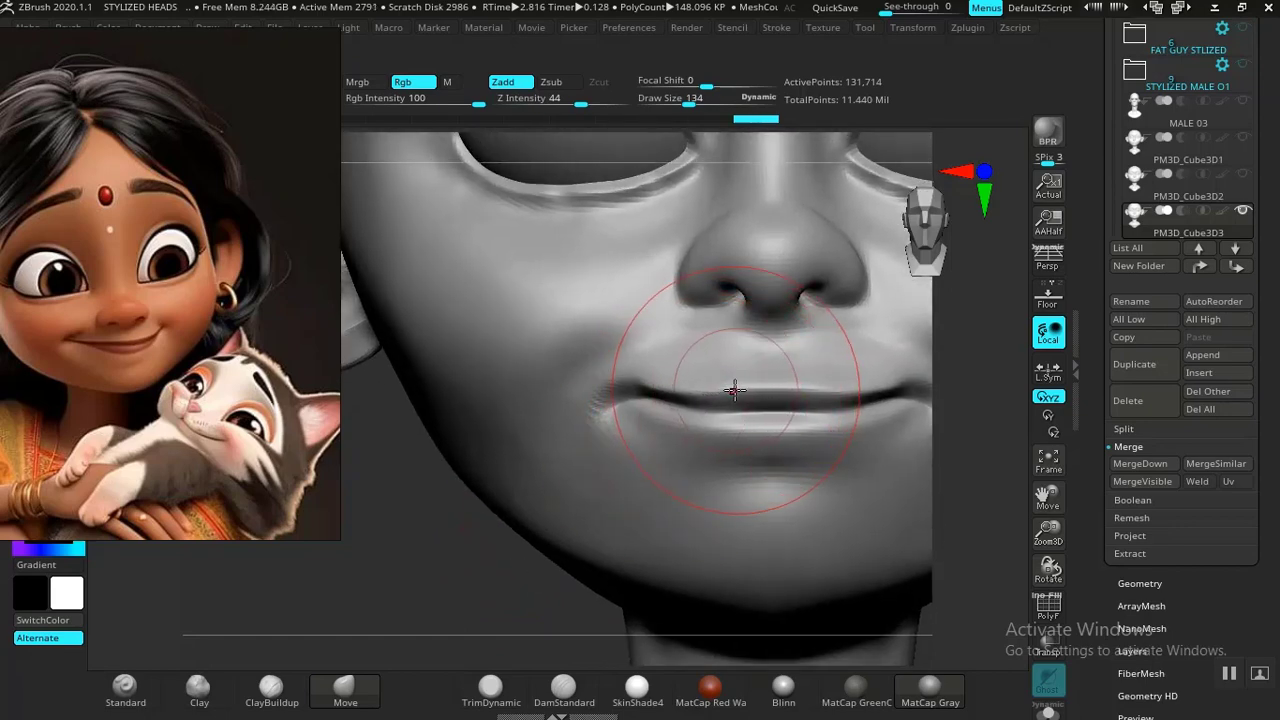
drag(506, 574, 492, 632)
key(p)
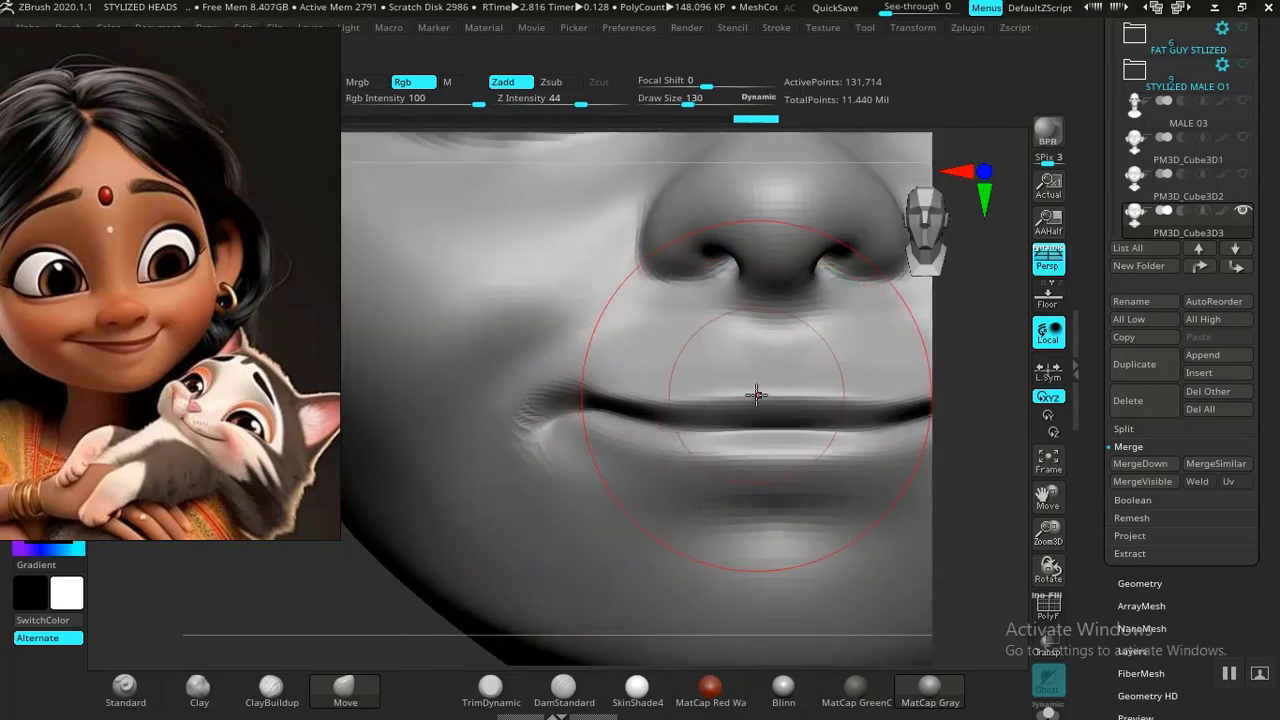
key(p)
key(bracketleft)
key(bracketleft)
key(bracketleft)
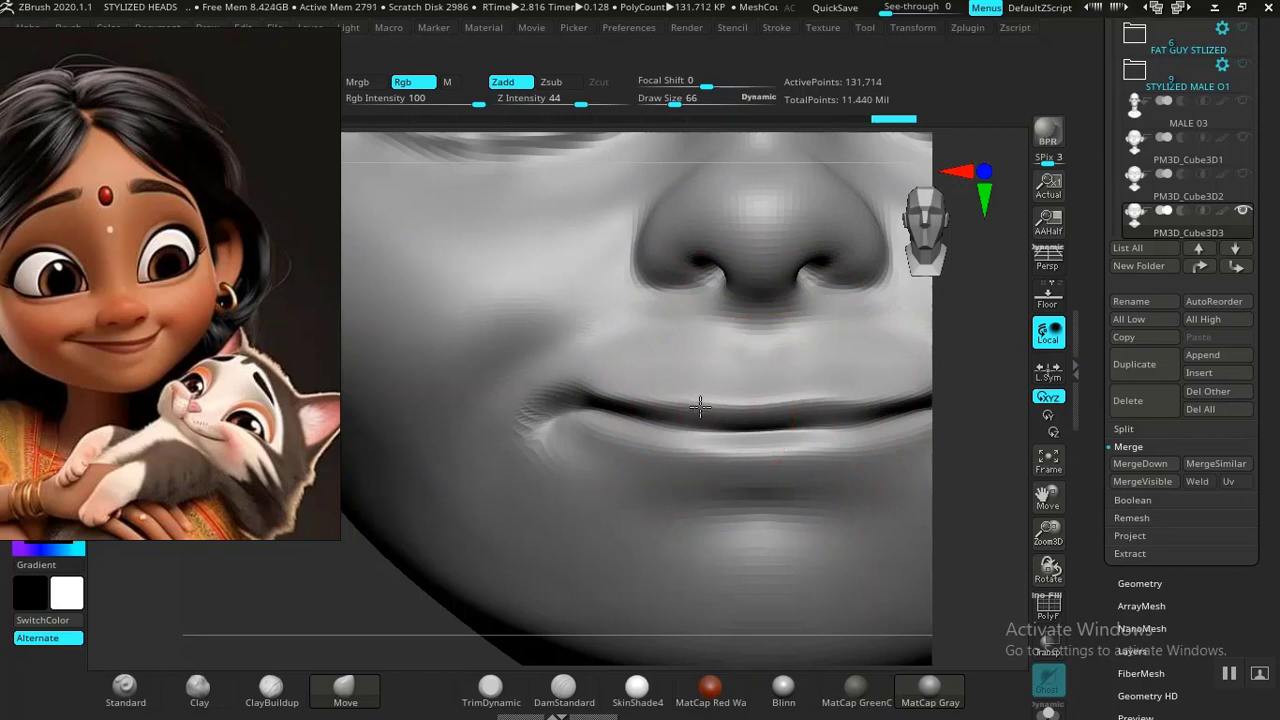
key(ctrl)
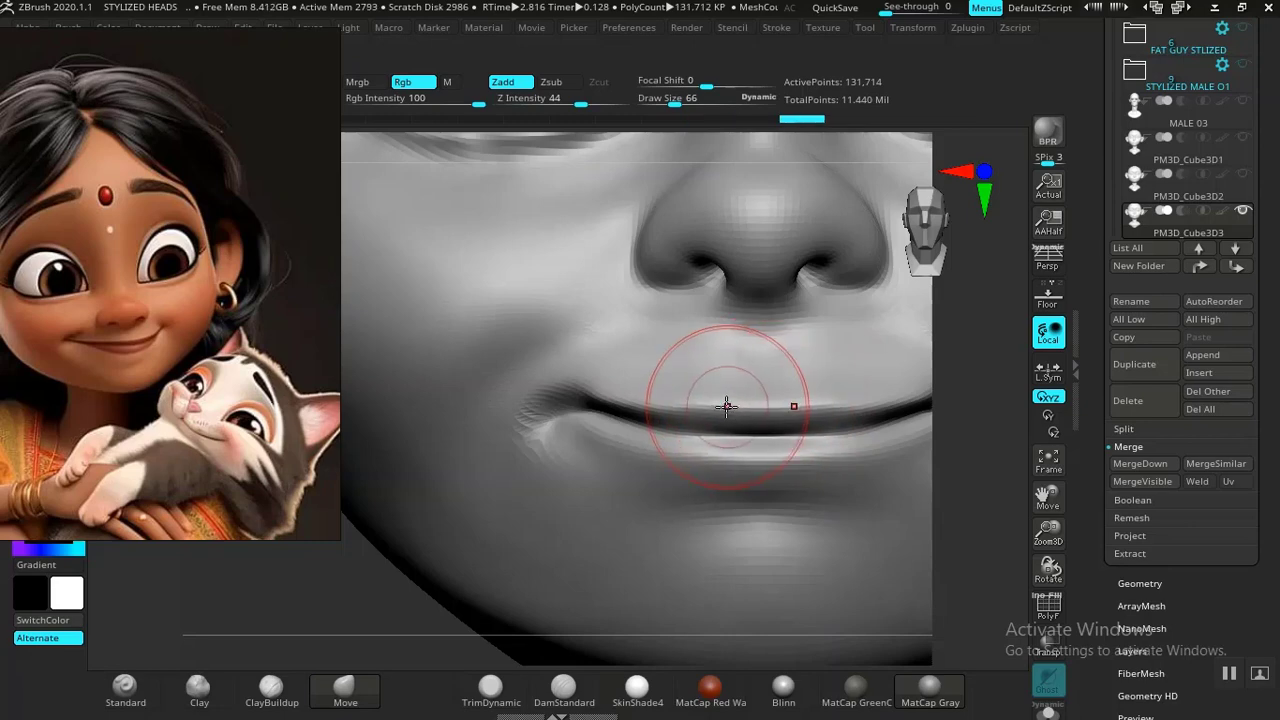
Step: Sharpen the line between the lips using the Pinch brush at draw size 90
alt+drag(983, 520, 783, 470)
alt+drag(865, 486, 829, 546)
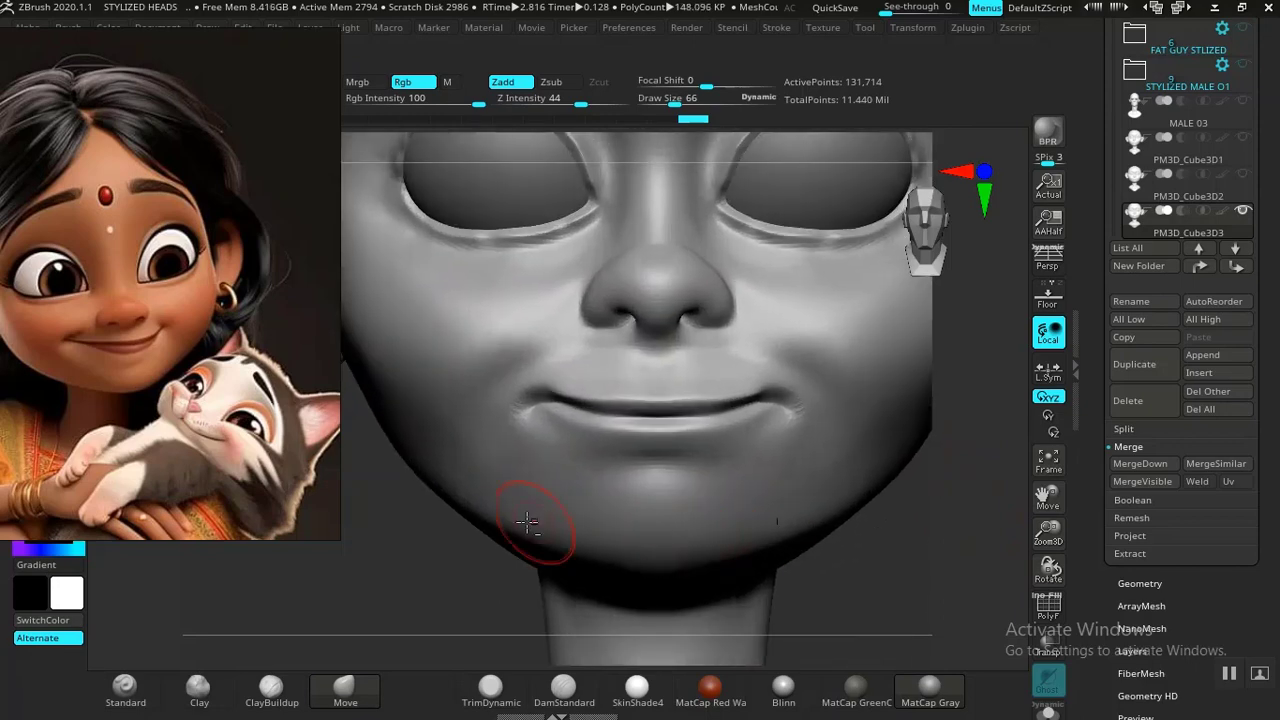
mouse_move(514, 528)
alt+mouse_down()
mouse_move(497, 543)
mouse_move(497, 578)
mouse_move(551, 423)
alt+mouse_up()
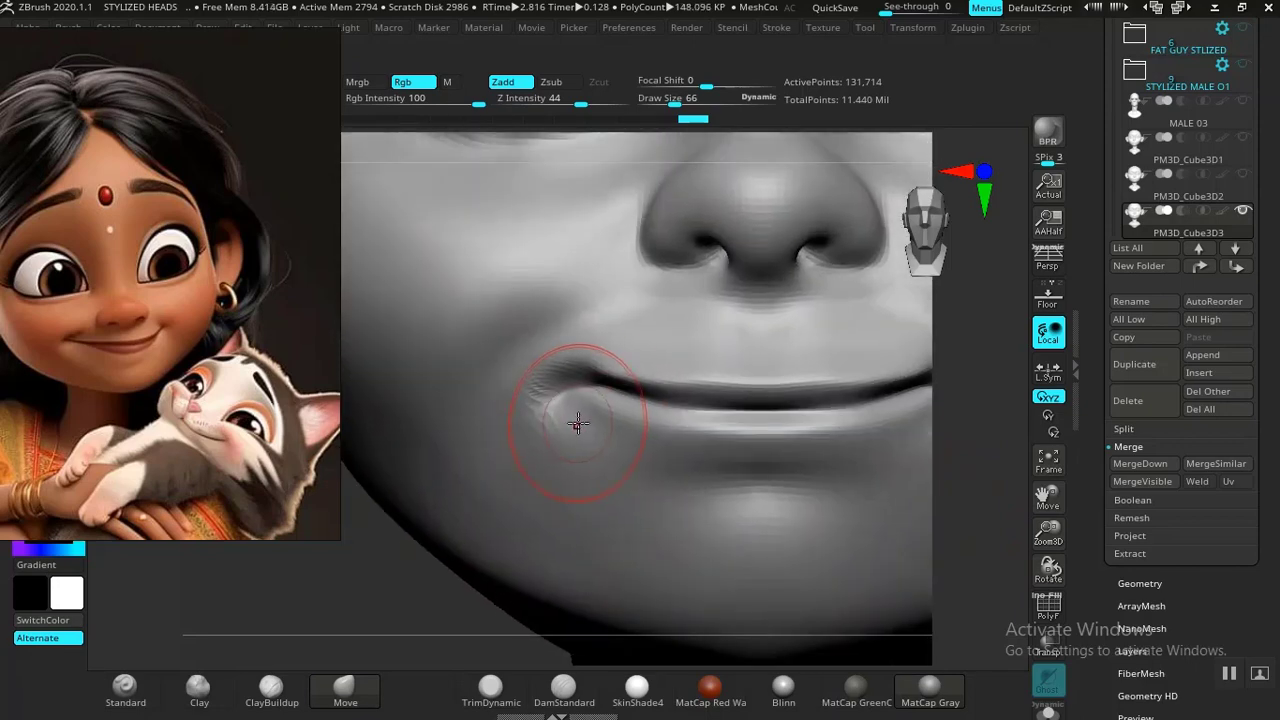
key(])
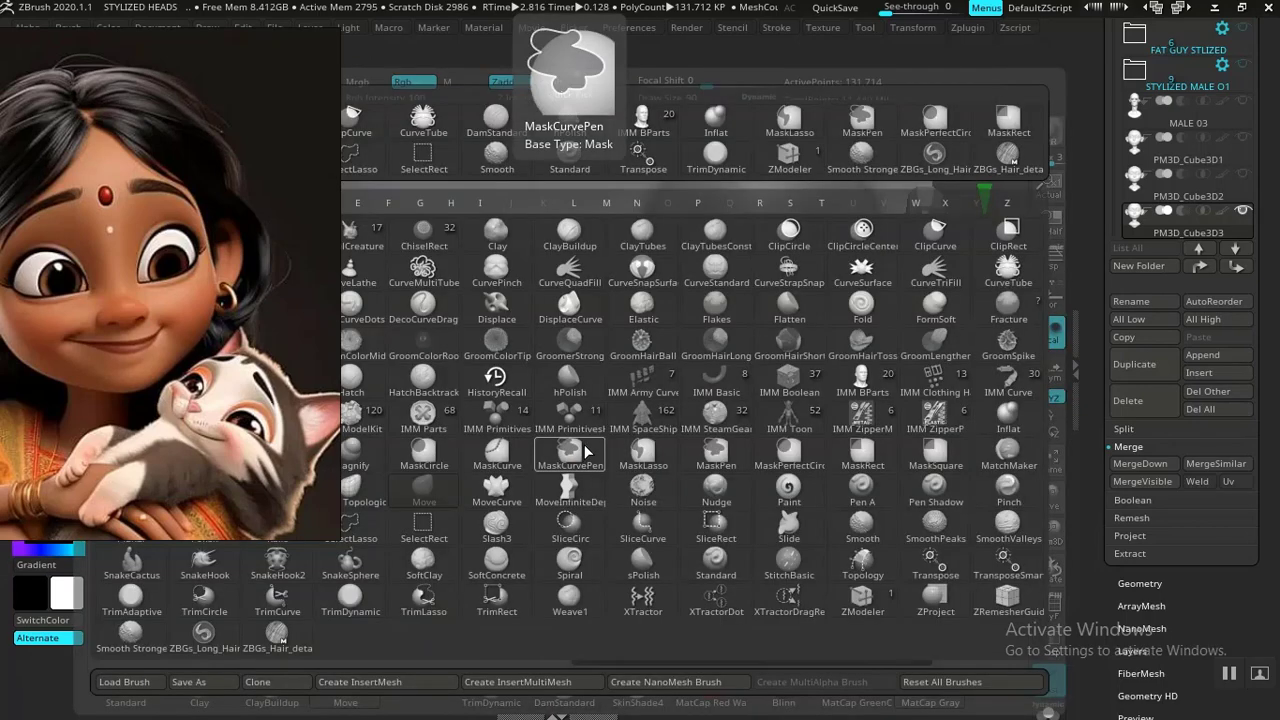
key(p)
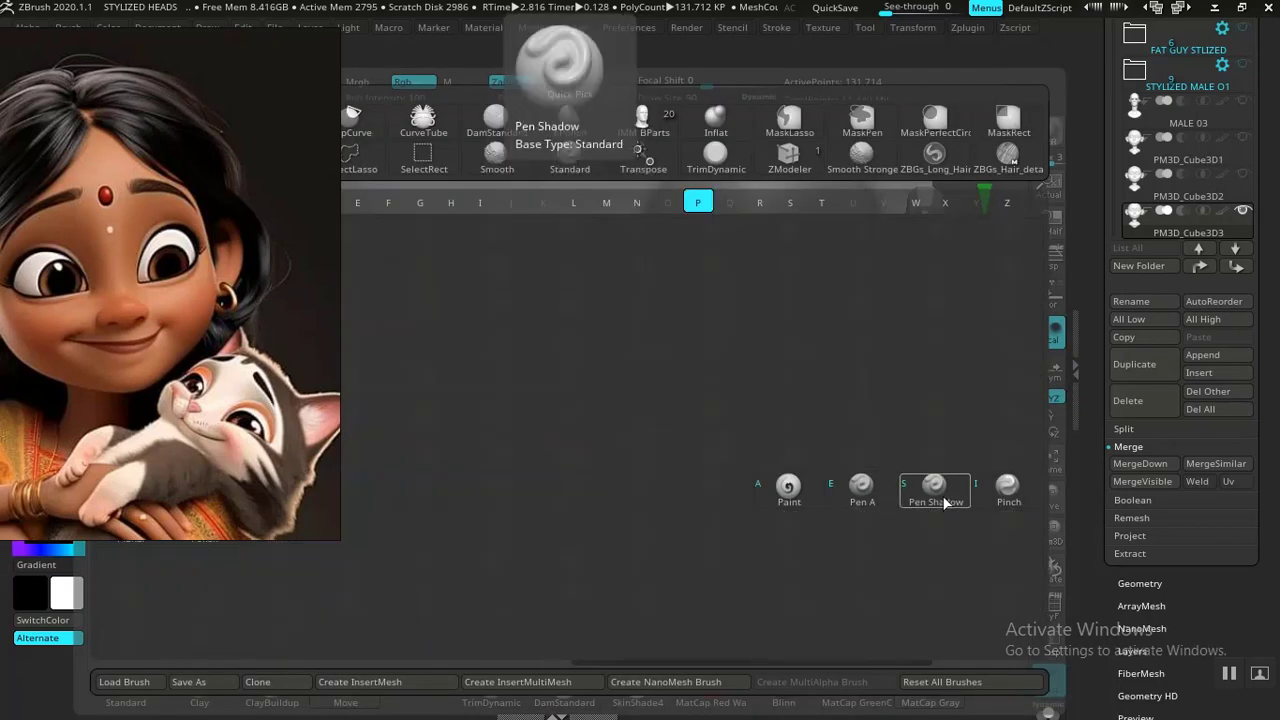
click(1010, 500)
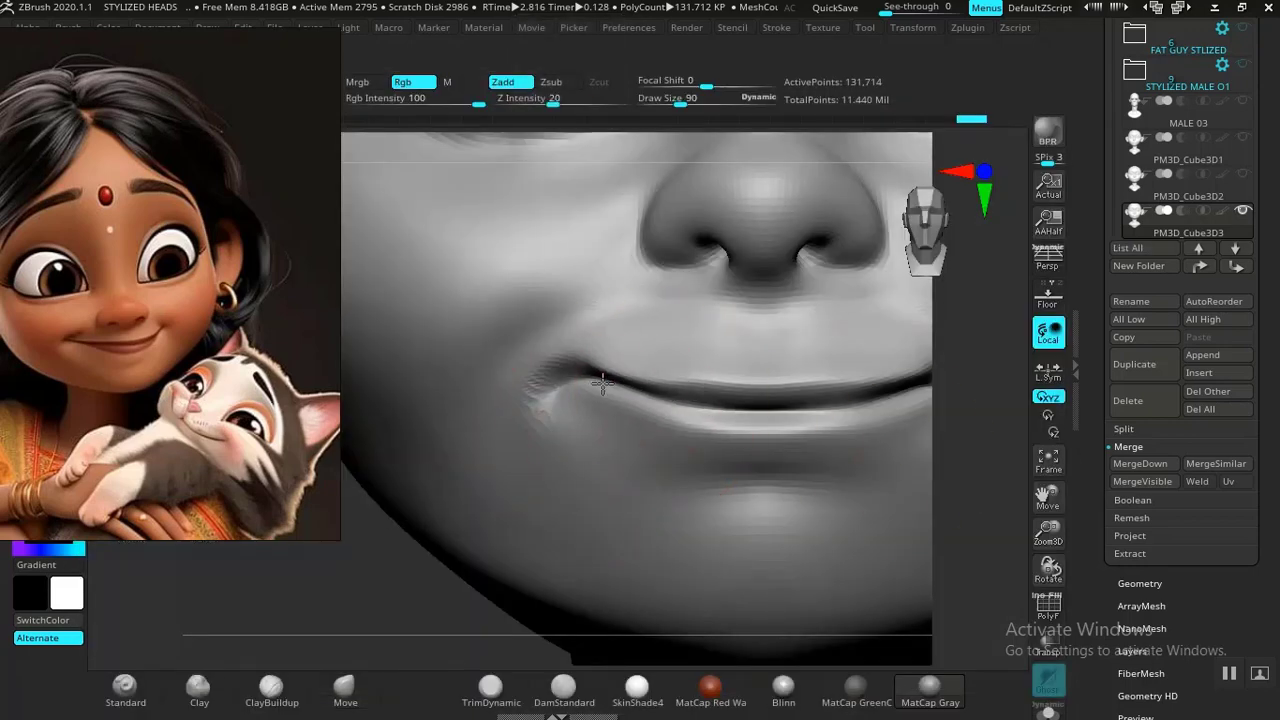
mouse_move(623, 396)
mouse_down()
mouse_move(666, 424)
mouse_move(763, 406)
mouse_up()
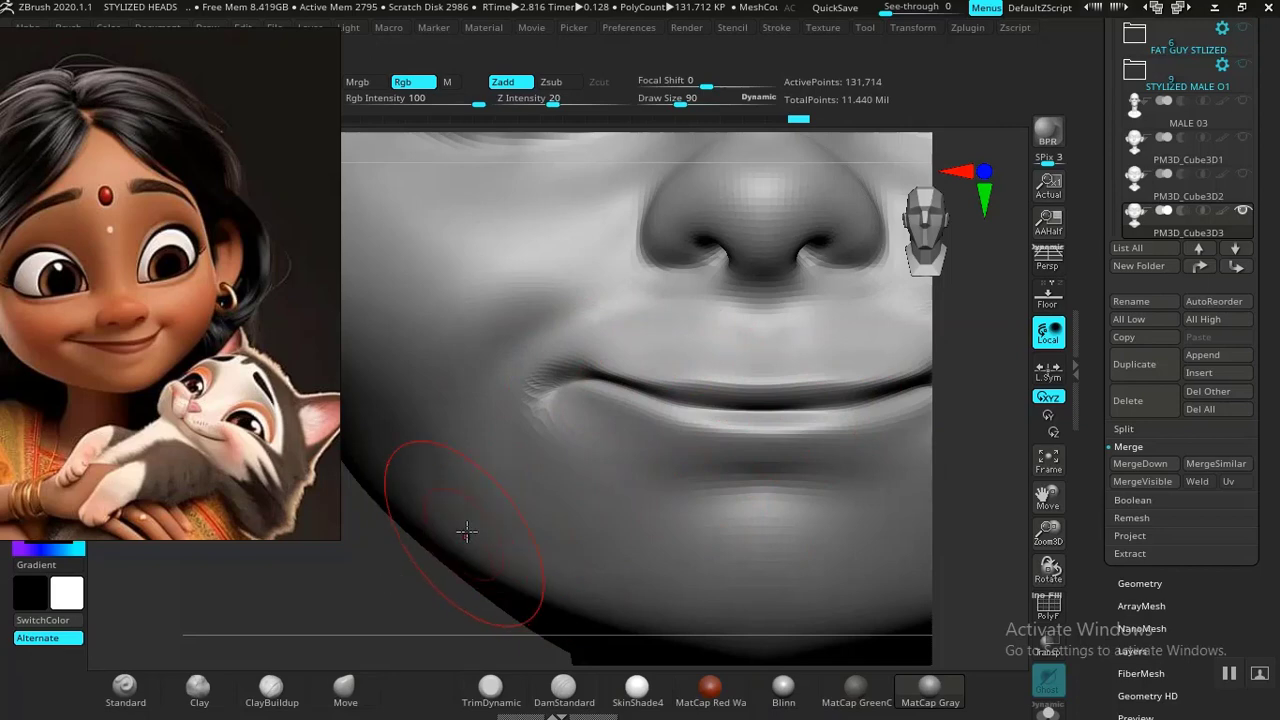
Step: Tighten the crease at the mouth corners with the Pinch brush, working from three-quarter views
alt+drag(401, 596, 346, 447)
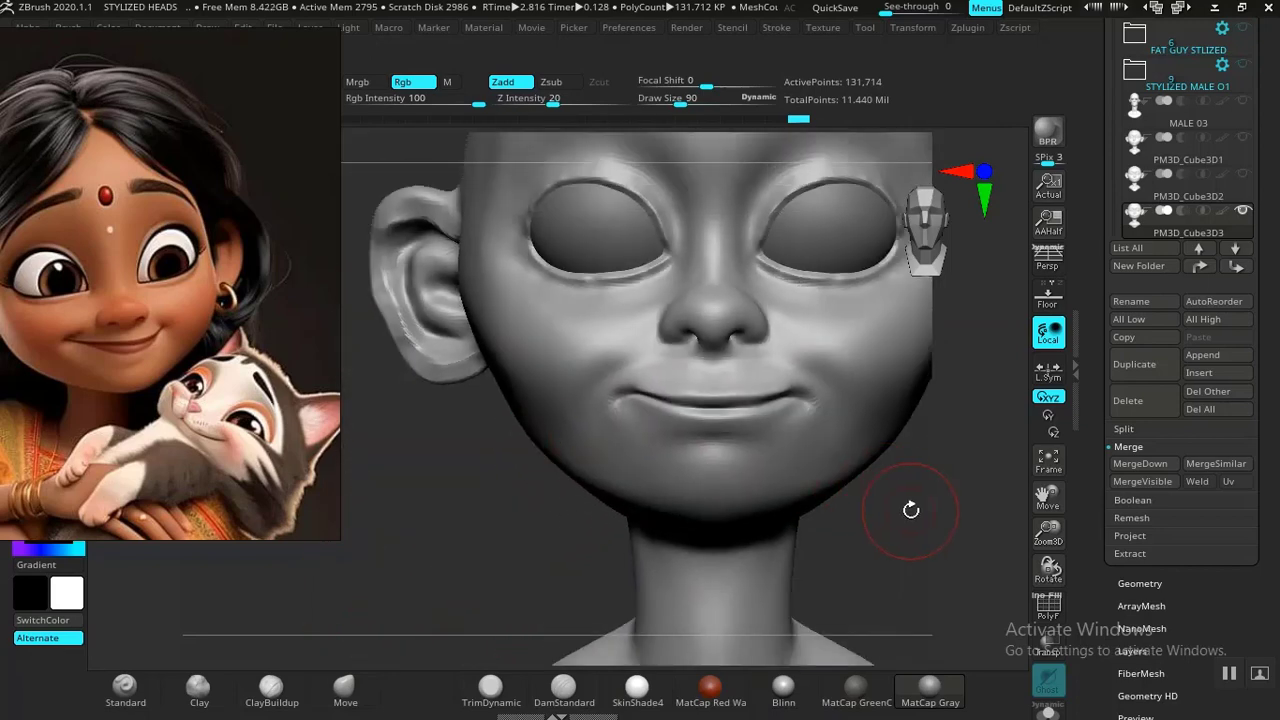
mouse_move(872, 514)
alt+mouse_down()
mouse_move(803, 517)
mouse_move(909, 557)
mouse_move(840, 571)
mouse_move(854, 591)
mouse_move(833, 608)
mouse_move(423, 606)
mouse_move(480, 590)
alt+mouse_up()
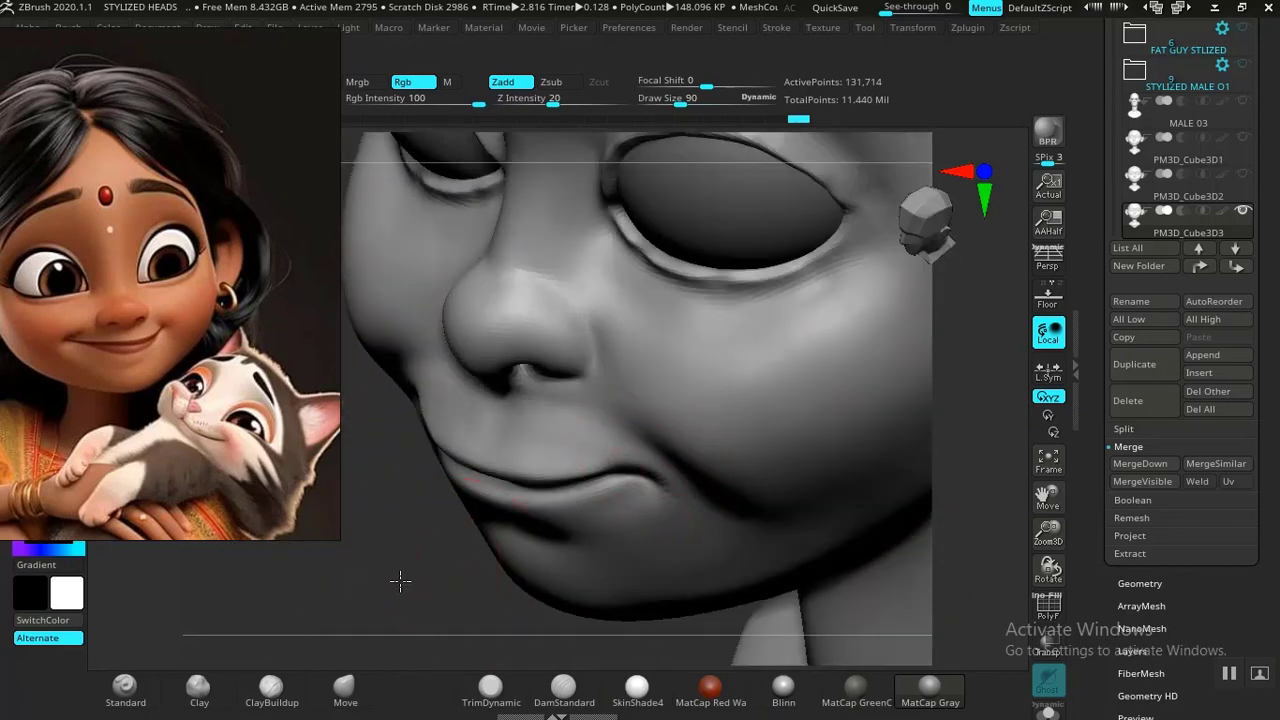
drag(400, 580, 590, 468)
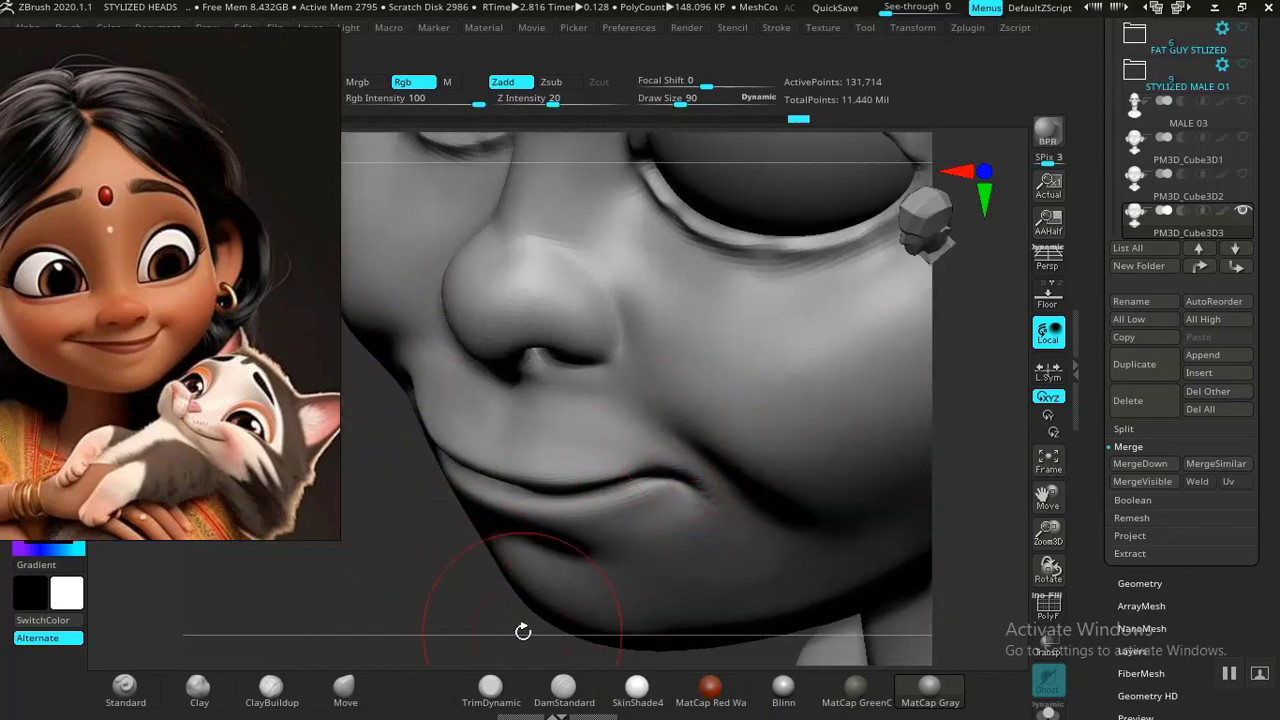
mouse_move(257, 489)
mouse_down()
mouse_move(524, 613)
mouse_move(258, 454)
mouse_up()
drag(387, 590, 651, 457)
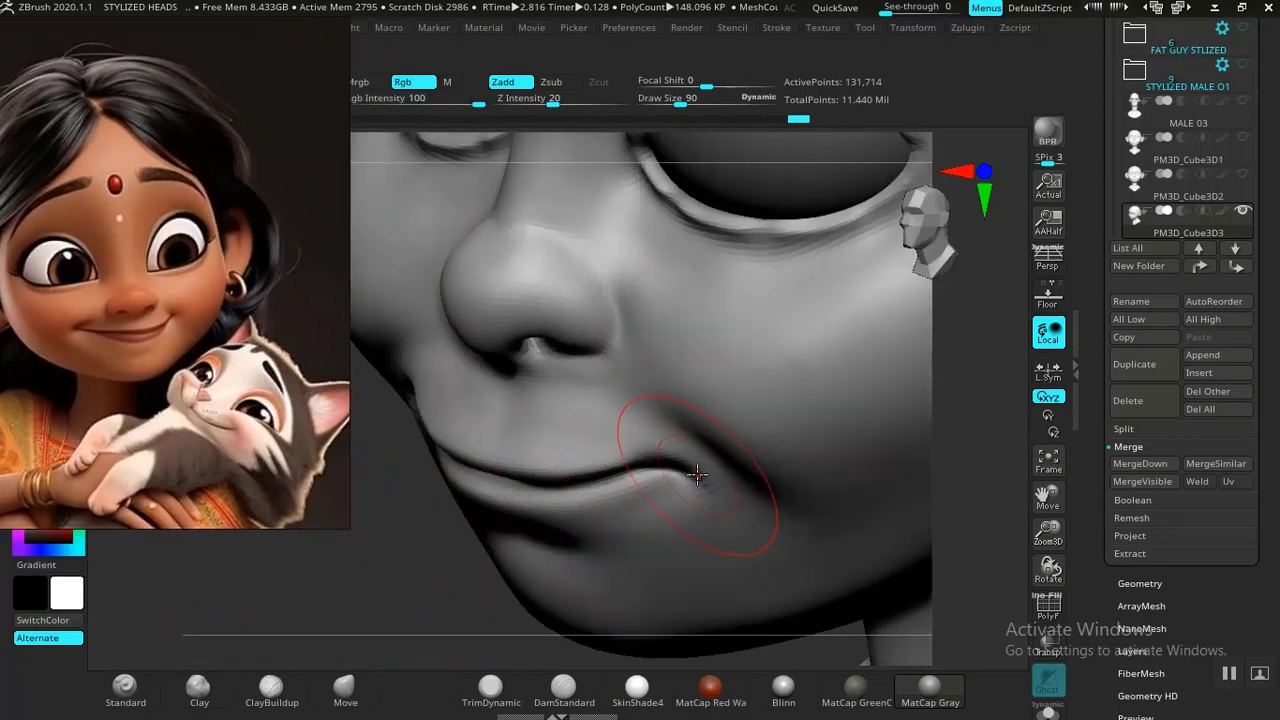
alt+drag(415, 614, 554, 492)
mouse_move(801, 539)
alt+mouse_down()
mouse_move(847, 458)
mouse_move(883, 532)
mouse_move(886, 479)
mouse_move(903, 571)
alt+mouse_up()
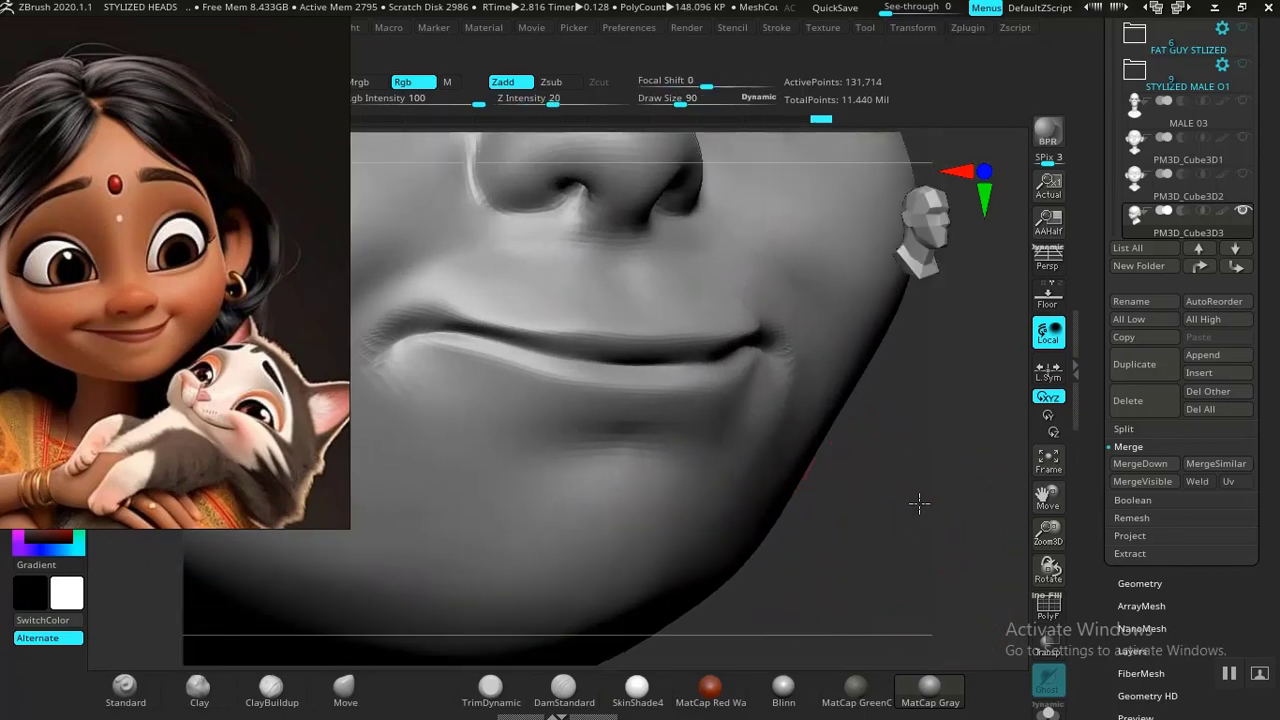
alt+drag(920, 503, 929, 523)
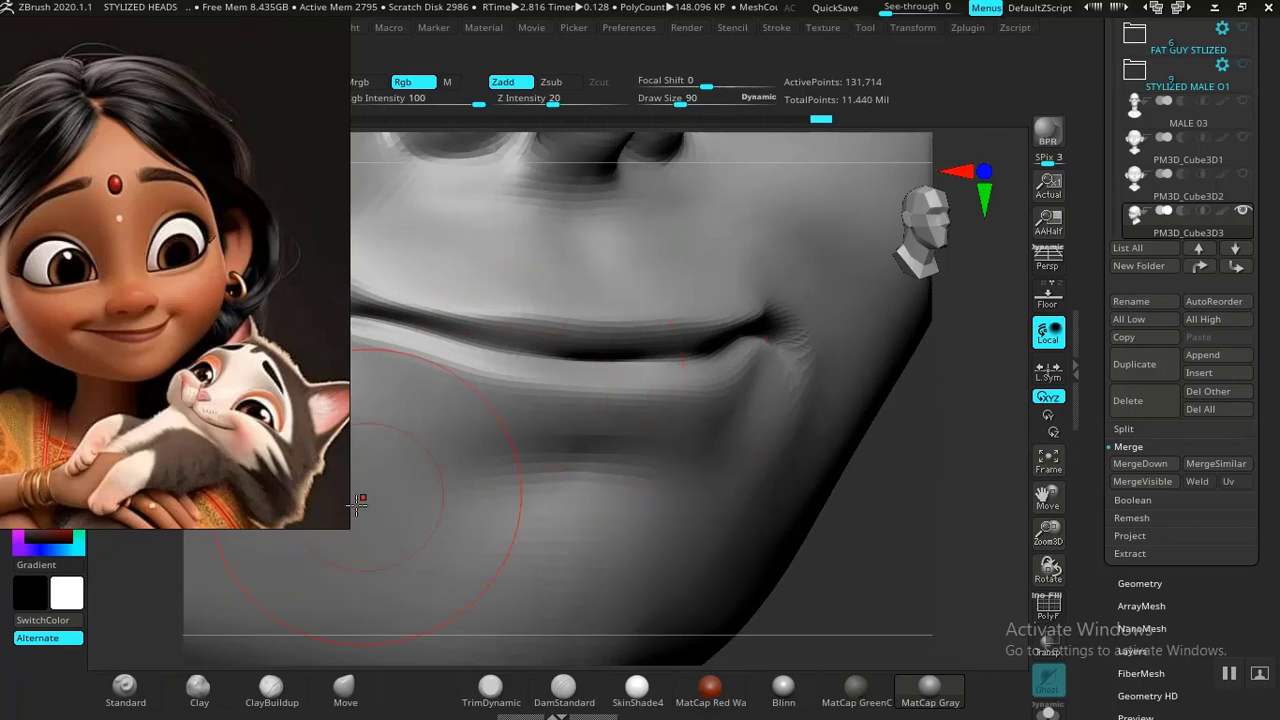
Step: Try the Clay brush at draw size 42 on the lower lip and build the lip up with ClayBuildup instead
click(205, 690)
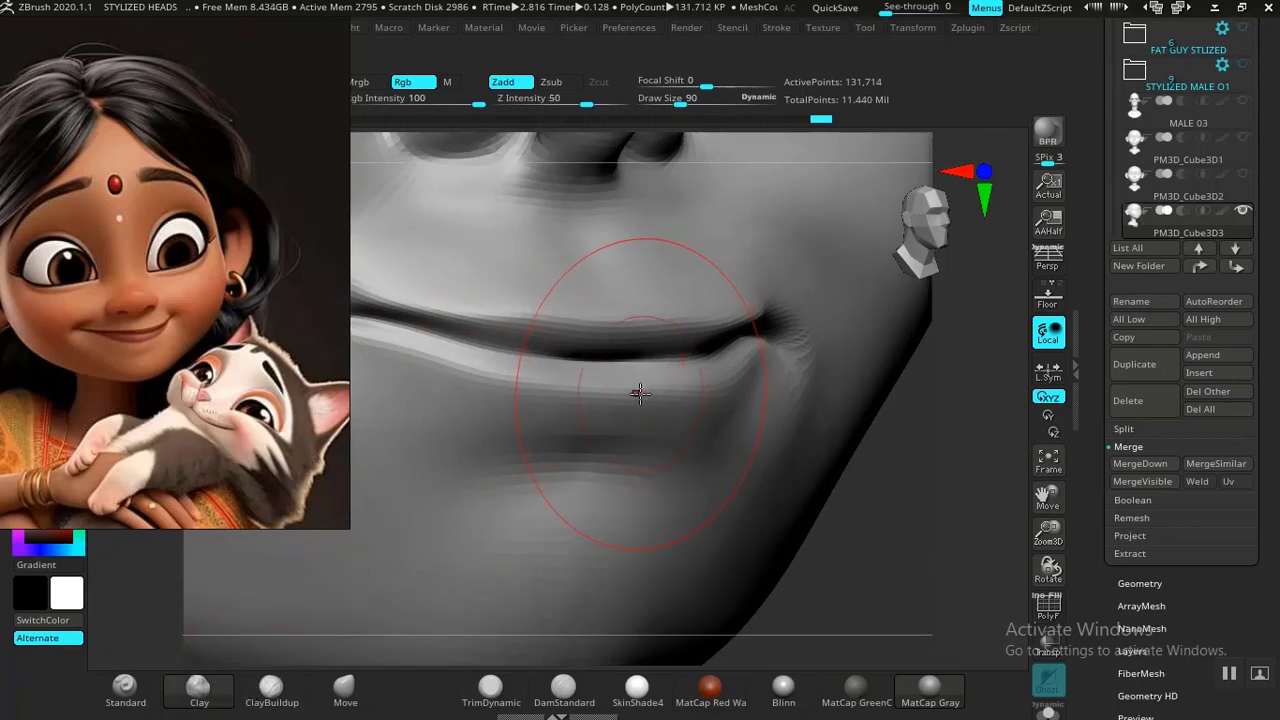
key(bracketleft)
drag(702, 377, 600, 386)
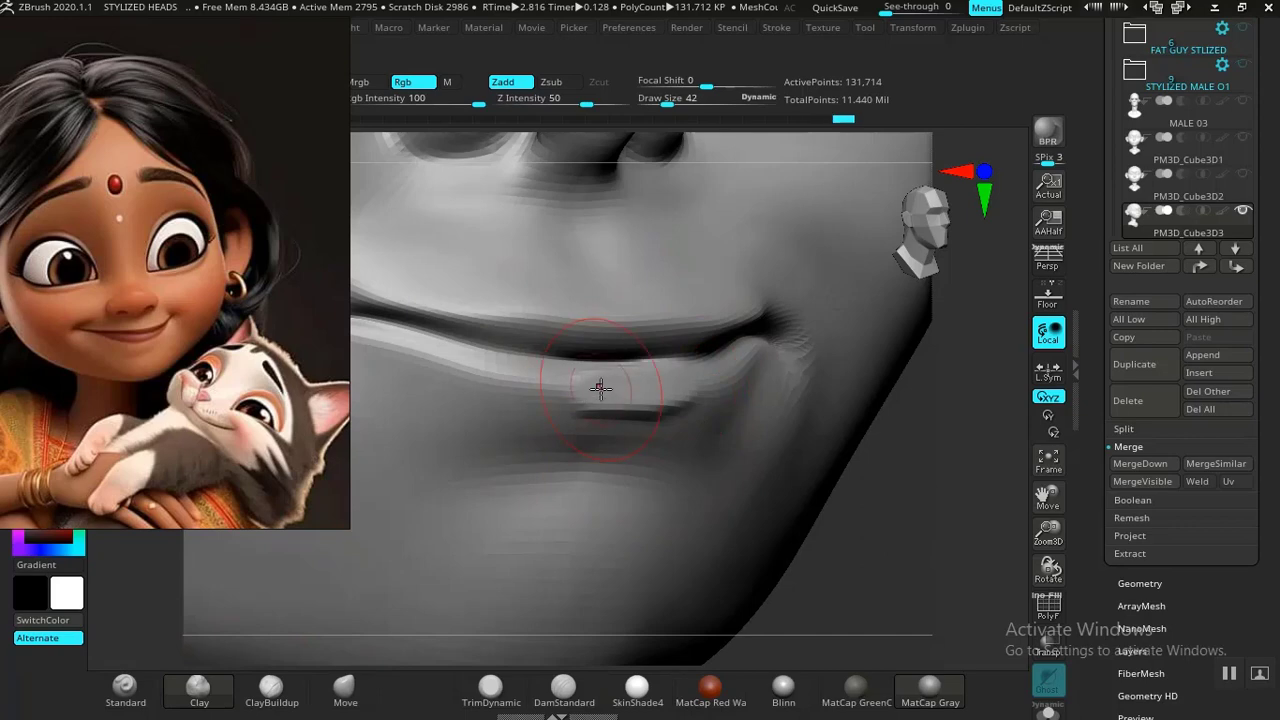
click(264, 692)
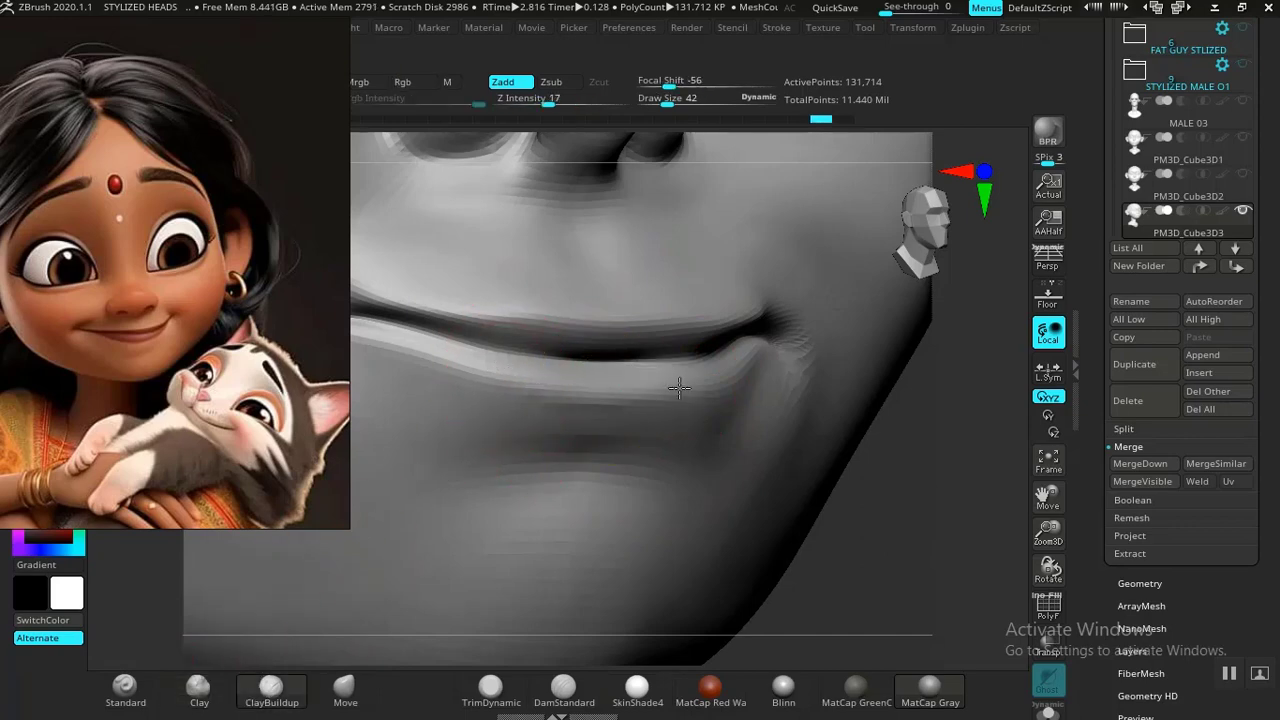
mouse_move(598, 378)
mouse_down()
mouse_move(563, 392)
mouse_move(621, 381)
mouse_move(534, 395)
mouse_move(627, 393)
mouse_move(546, 411)
mouse_up()
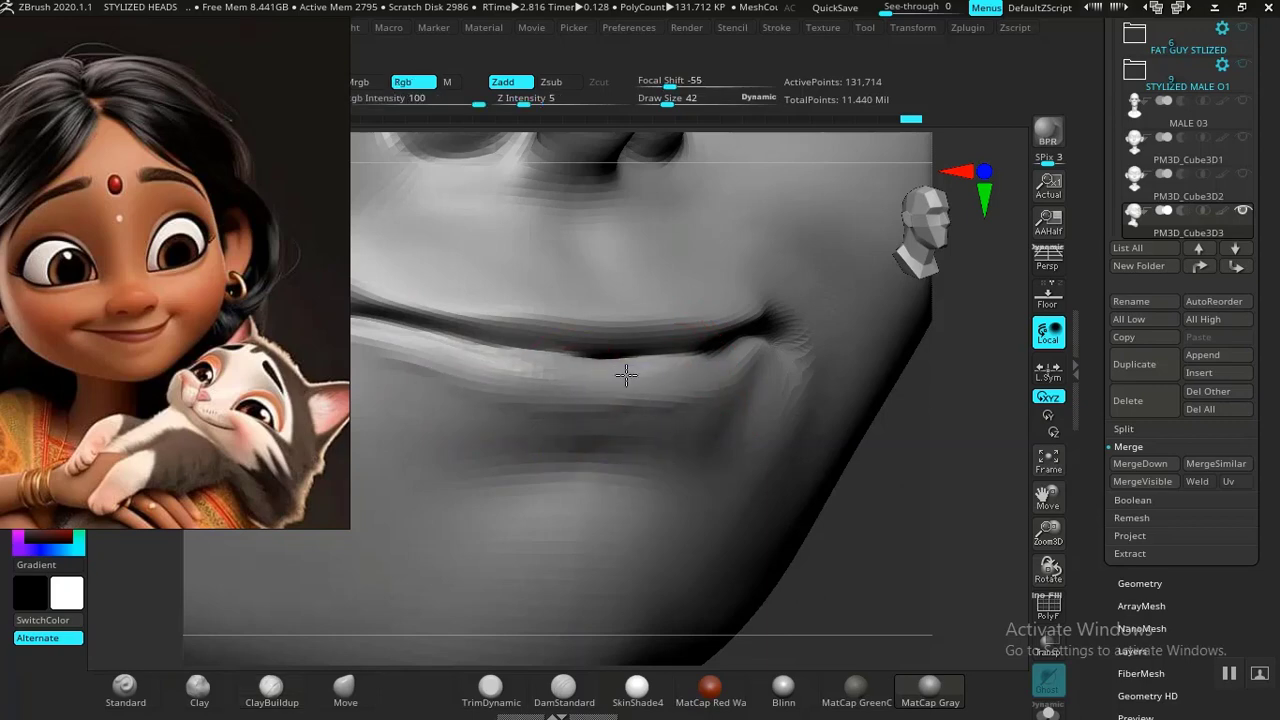
Step: Carve the lower edge of the lower lip with the DamStandard brush and compare it on the whole face
click(564, 688)
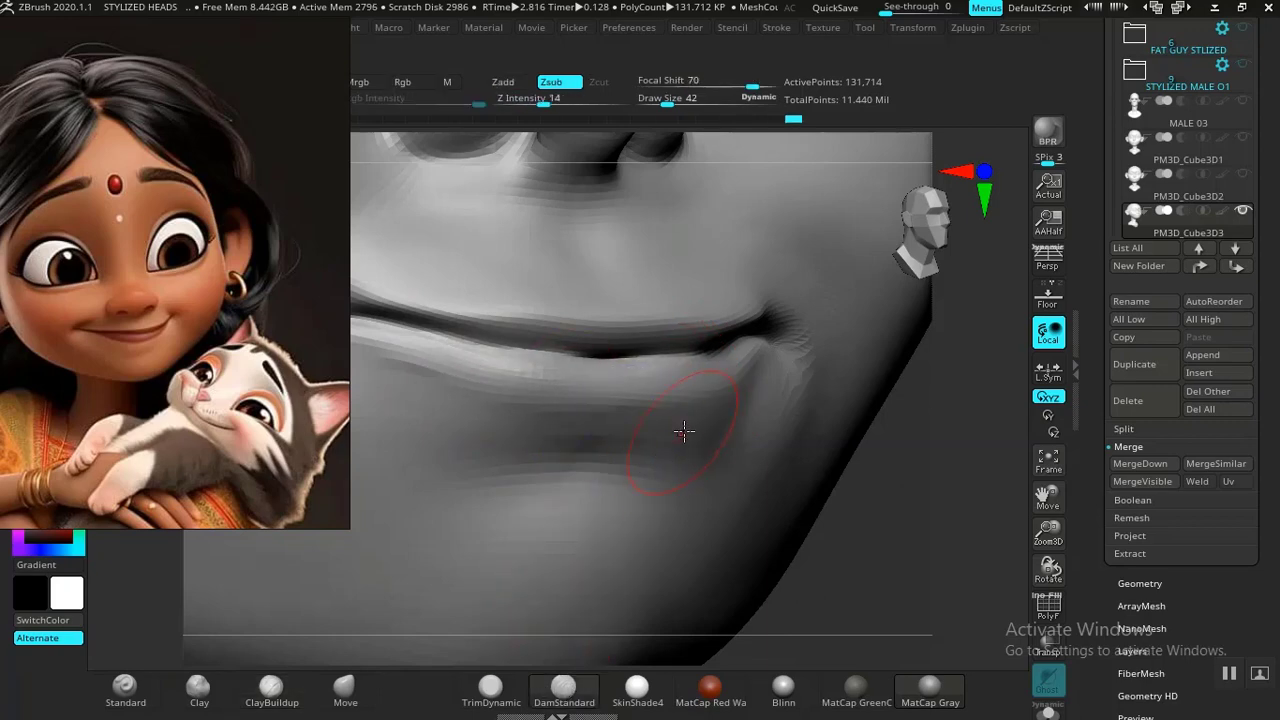
drag(891, 520, 842, 508)
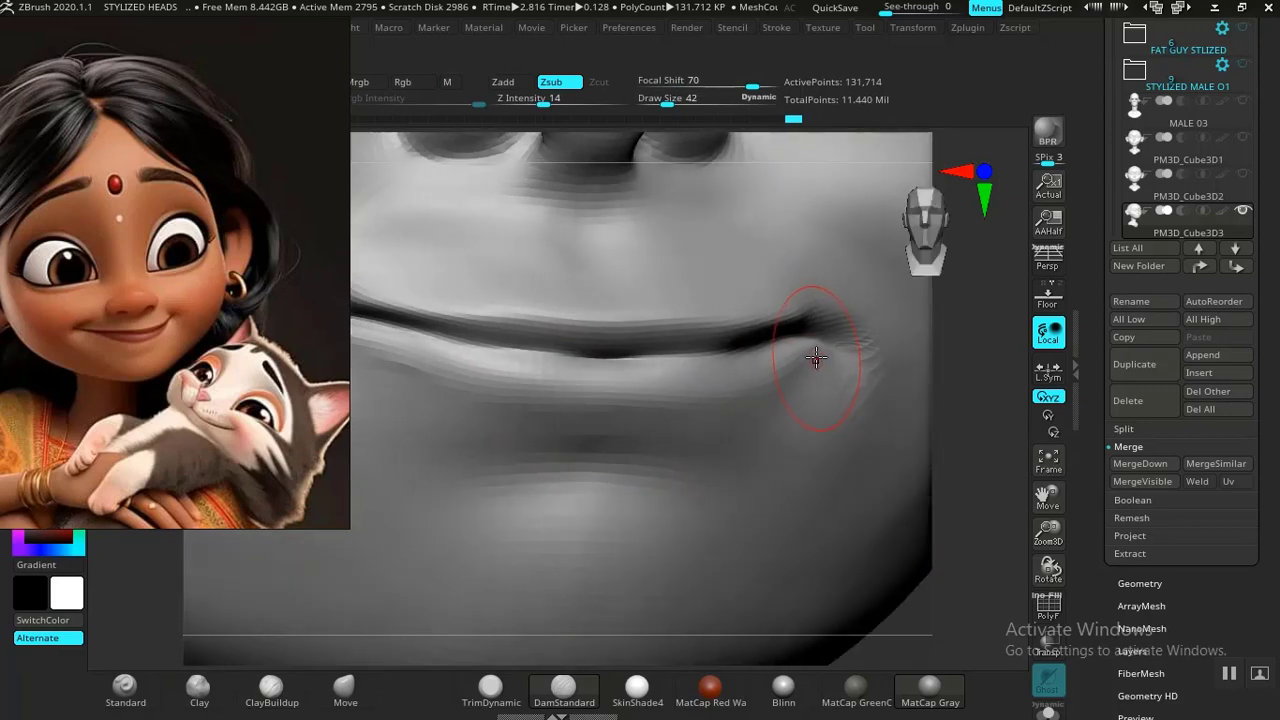
mouse_move(780, 360)
mouse_down()
mouse_move(585, 398)
mouse_move(527, 398)
mouse_move(450, 366)
mouse_up()
mouse_move(943, 551)
alt+mouse_down()
mouse_move(809, 326)
mouse_move(823, 398)
alt+mouse_up()
key(ctrl+z)
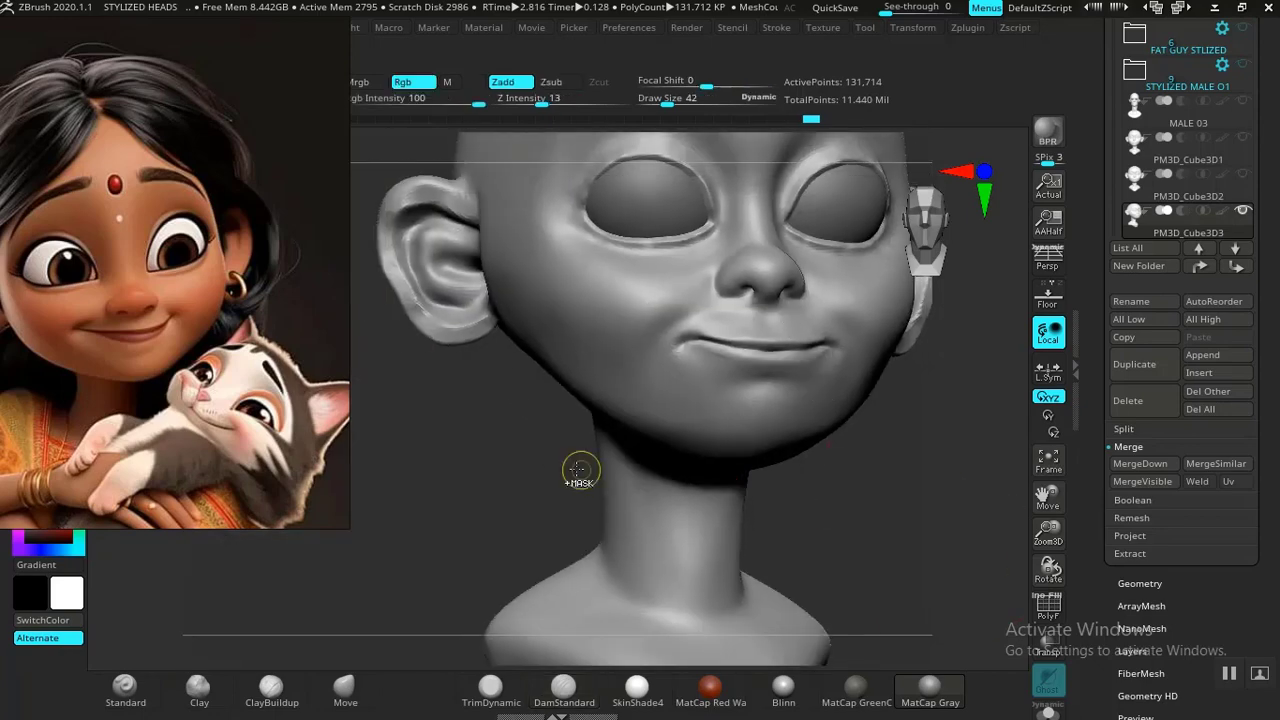
alt+drag(449, 469, 555, 655)
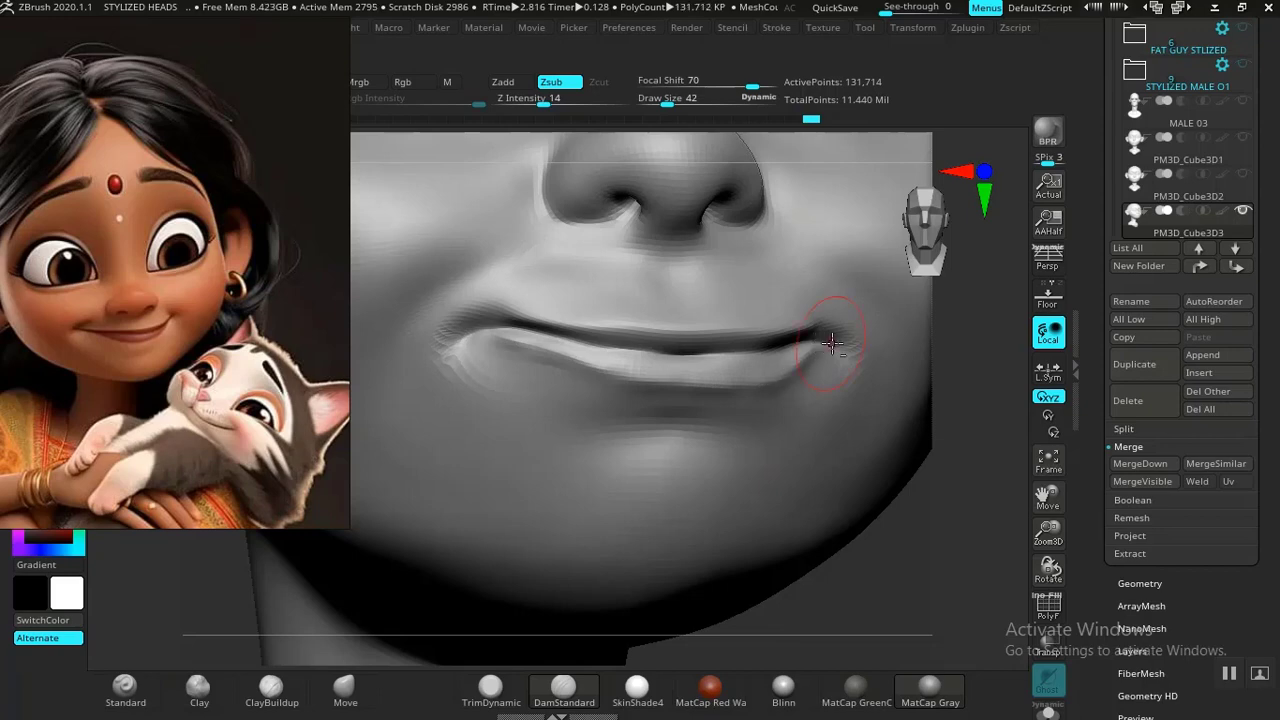
Step: Extend the DamStandard crease under the lower lip out to the mouth corners
key(ctrl+shift+z)
ctrl+right_drag(743, 426, 928, 560)
right_drag(380, 543, 297, 652)
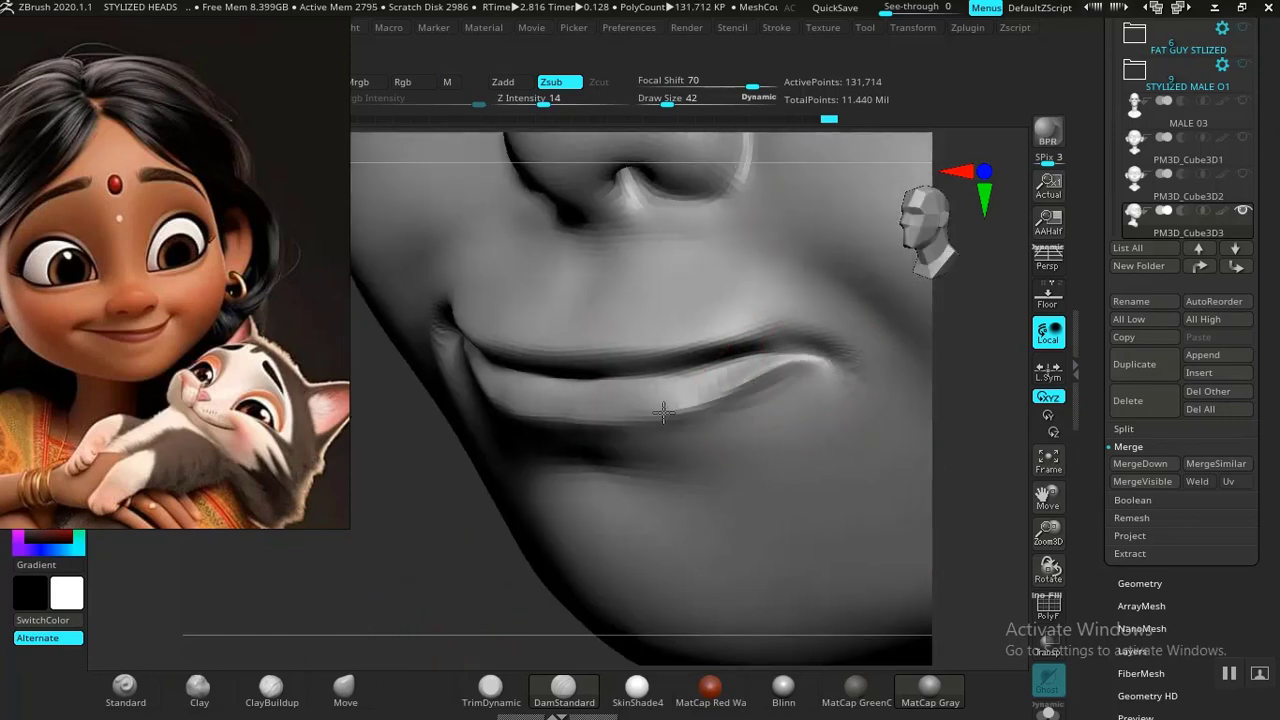
right_drag(426, 543, 583, 422)
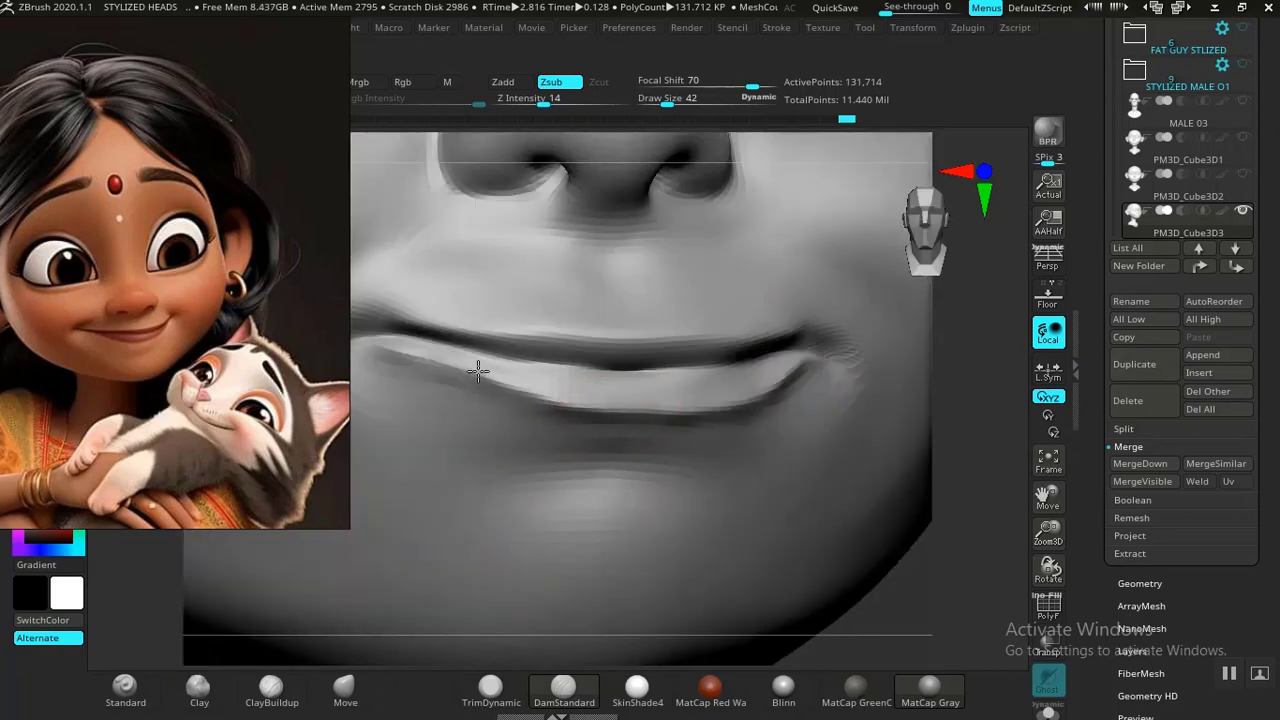
drag(350, 343, 354, 340)
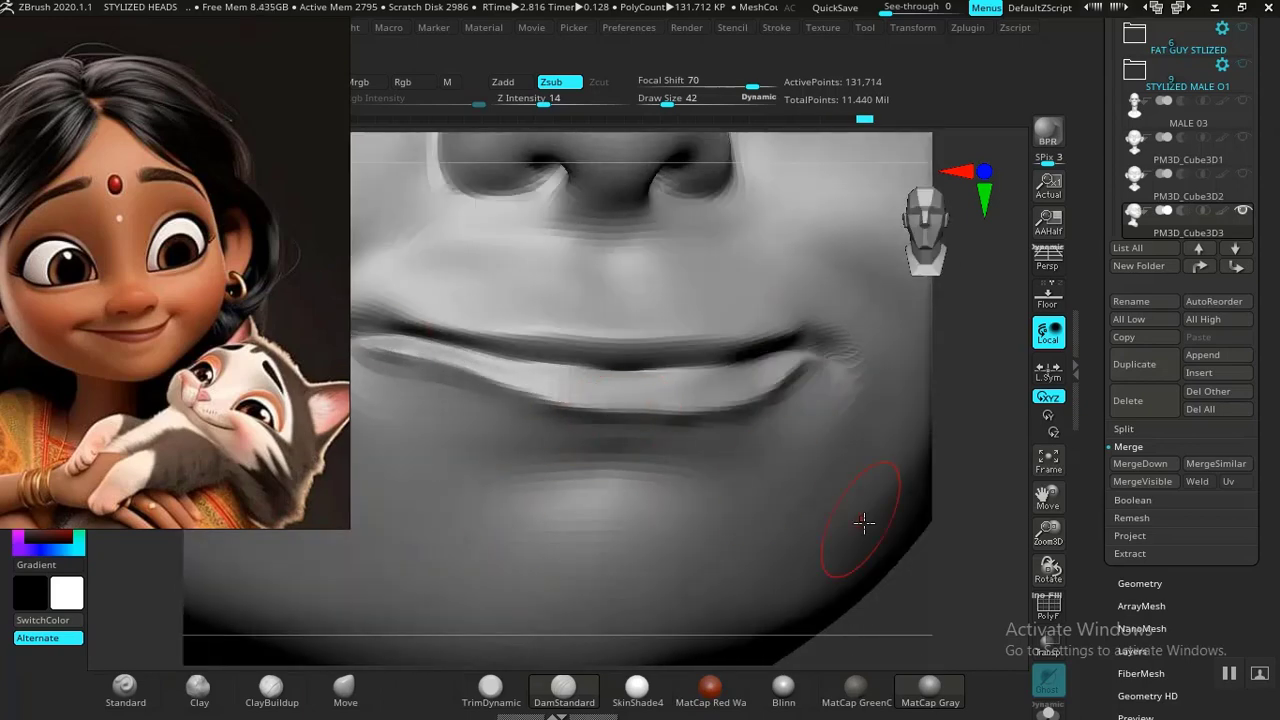
Step: Smooth the carved crease beneath the lower lip so it blends into the chin
mouse_move(925, 616)
ctrl+right_down()
mouse_move(771, 486)
mouse_move(813, 516)
mouse_move(861, 627)
ctrl+right_up()
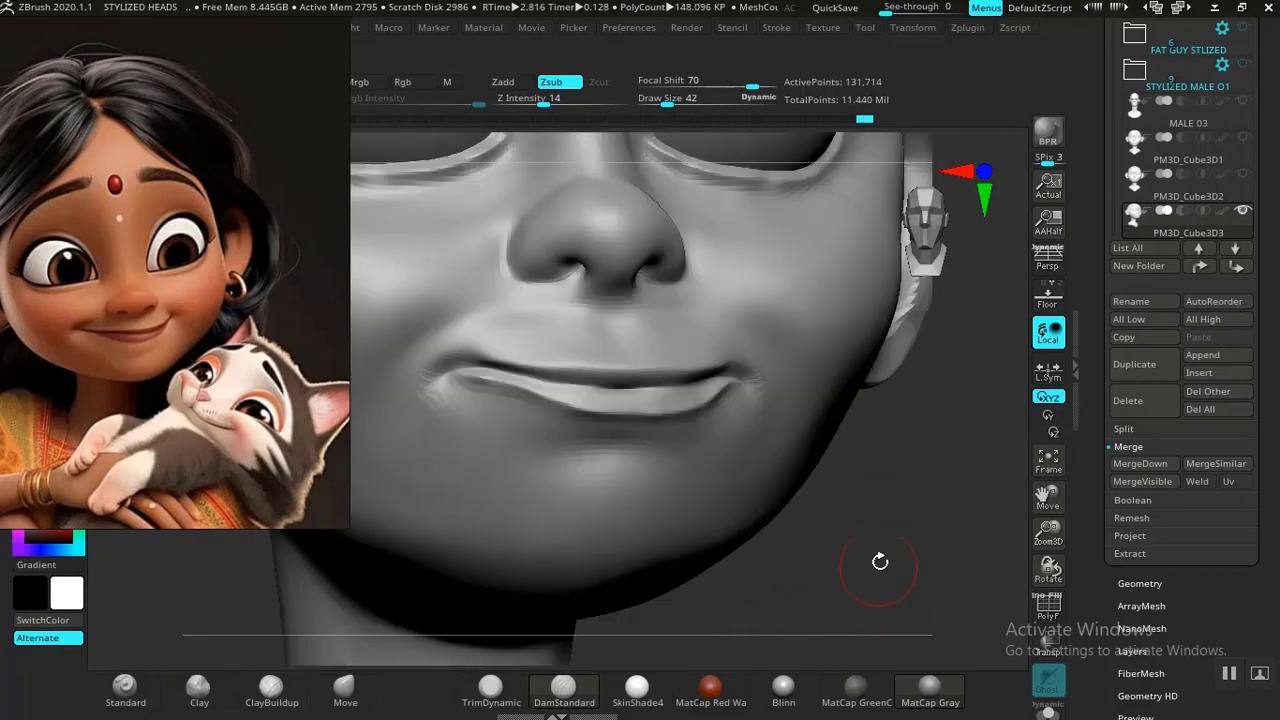
ctrl+right_drag(890, 541, 932, 666)
shift+drag(728, 418, 621, 423)
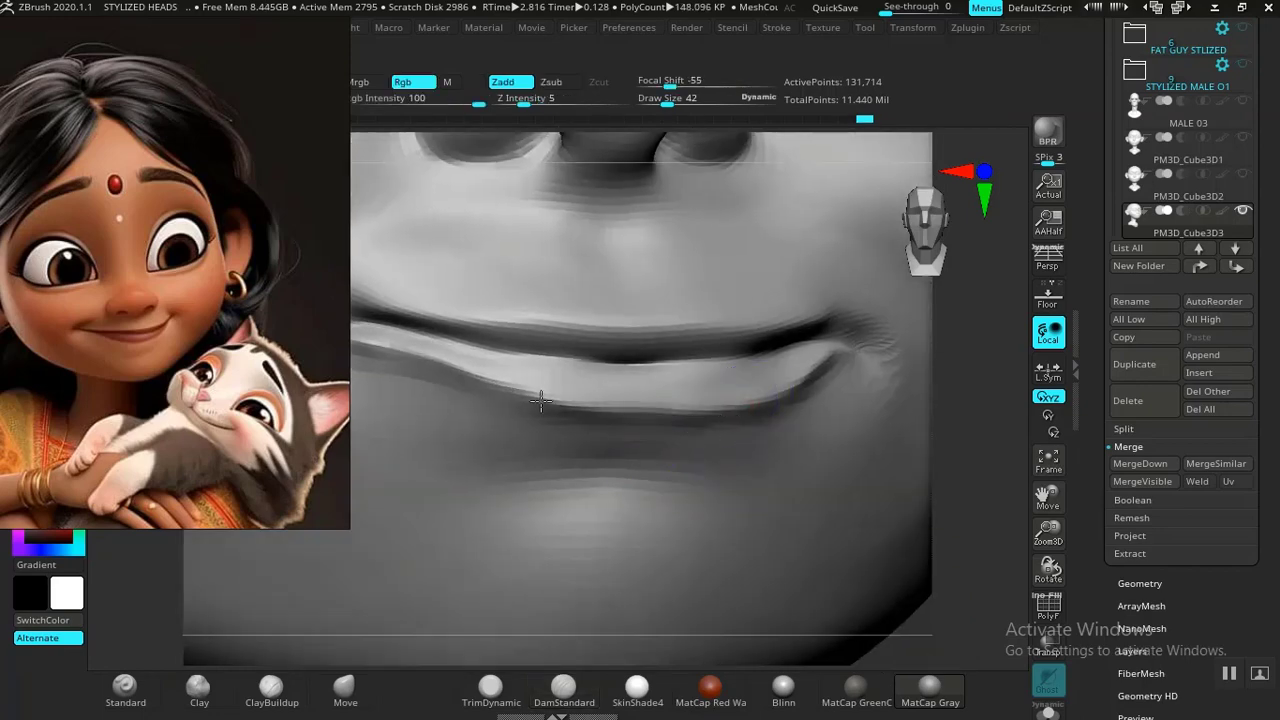
shift+drag(540, 401, 436, 376)
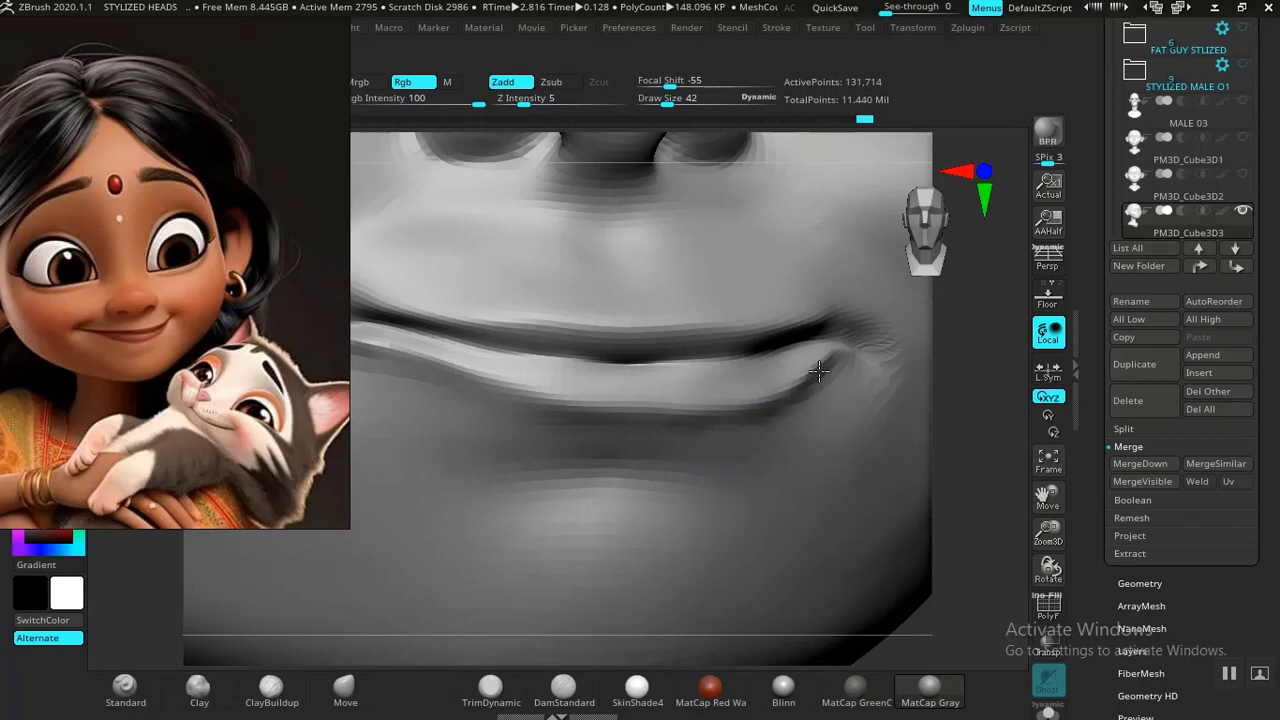
mouse_move(990, 517)
ctrl+right_down()
mouse_move(631, 260)
mouse_move(610, 228)
ctrl+right_up()
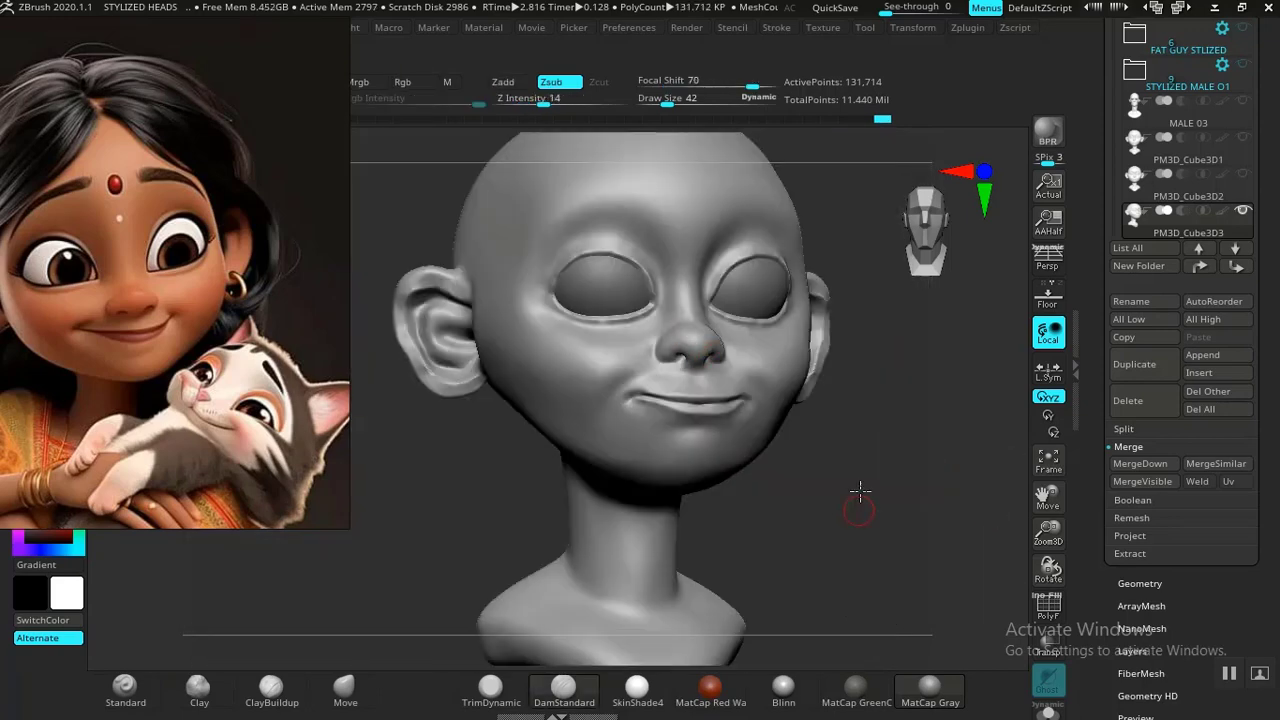
Step: Reshape the mouth corners into a stronger upward smile with the Move brush at draw size 78
alt+right_drag(784, 516, 814, 476)
ctrl+right_drag(430, 508, 580, 549)
right_drag(814, 571, 874, 596)
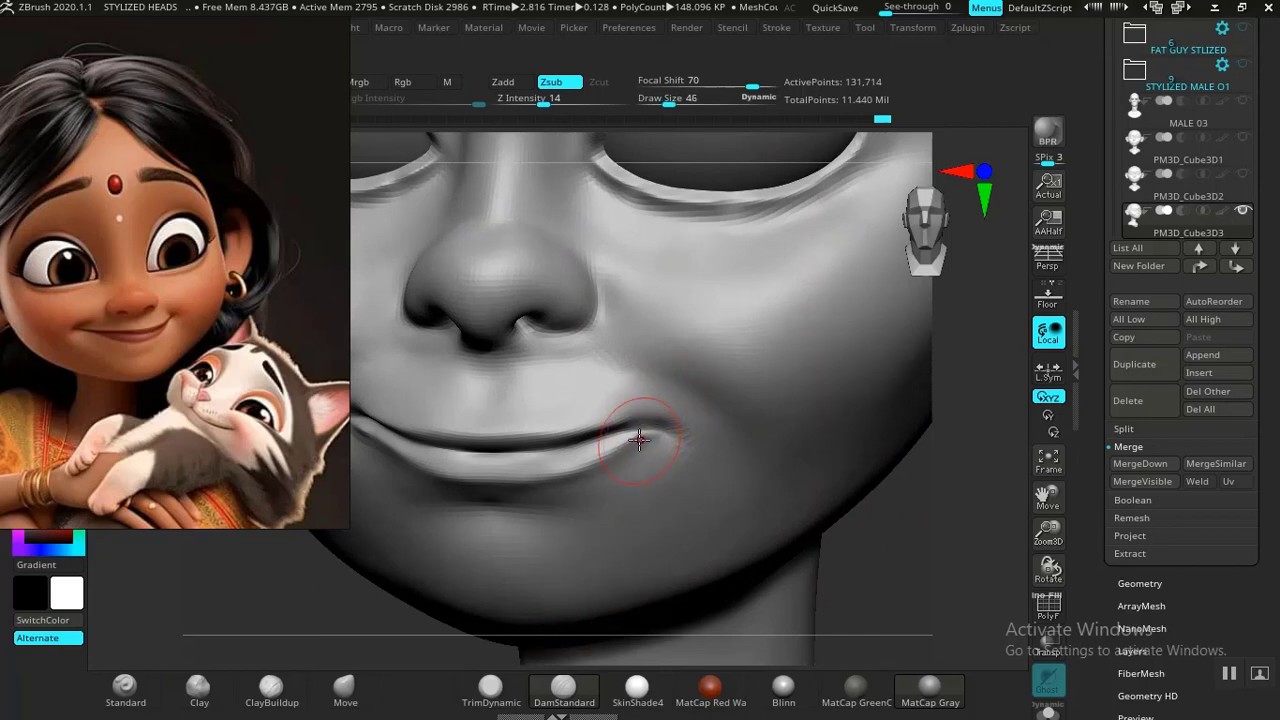
click(345, 688)
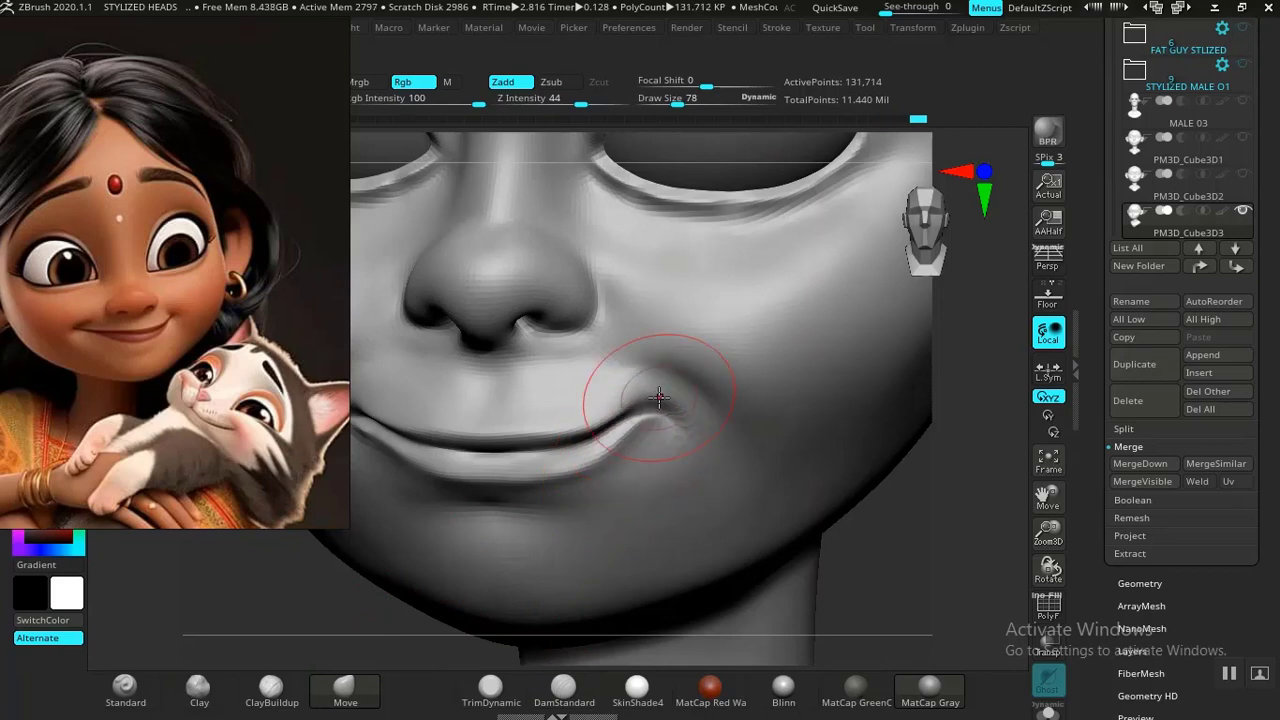
drag(659, 397, 662, 401)
mouse_move(883, 509)
ctrl+right_down()
mouse_move(826, 454)
mouse_move(849, 480)
mouse_move(840, 554)
mouse_move(857, 529)
ctrl+right_up()
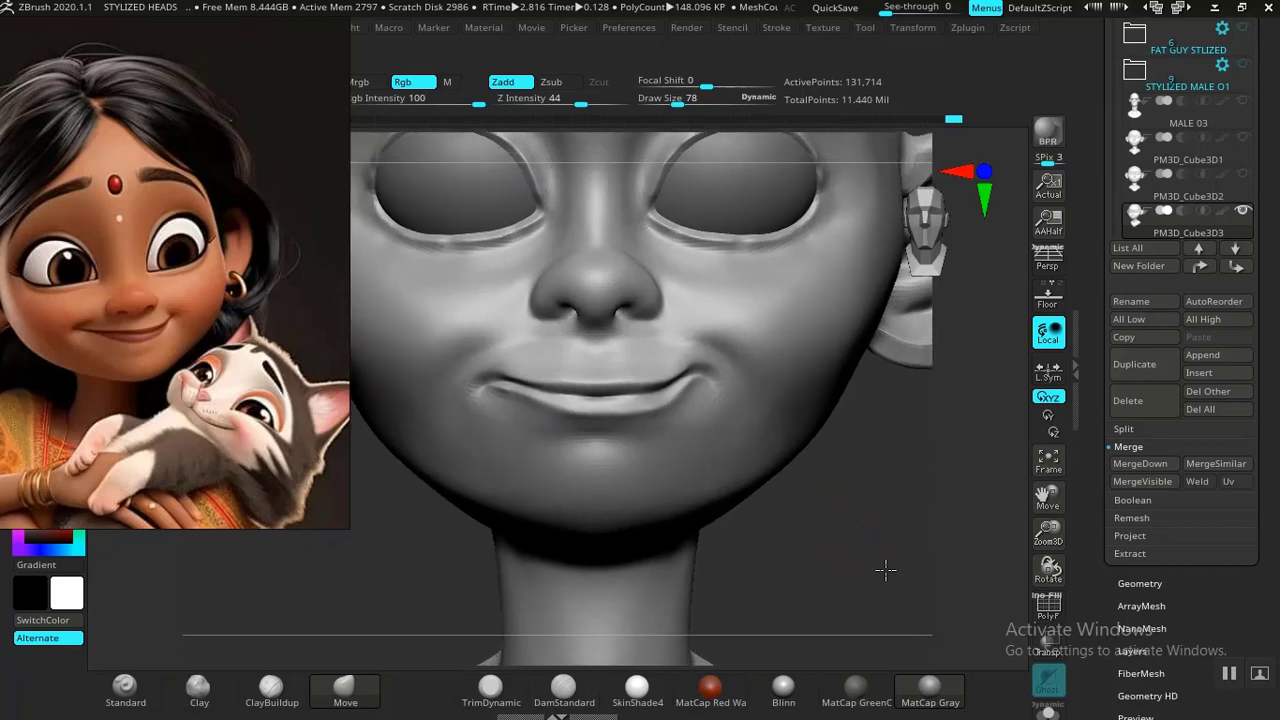
ctrl+right_drag(885, 570, 899, 578)
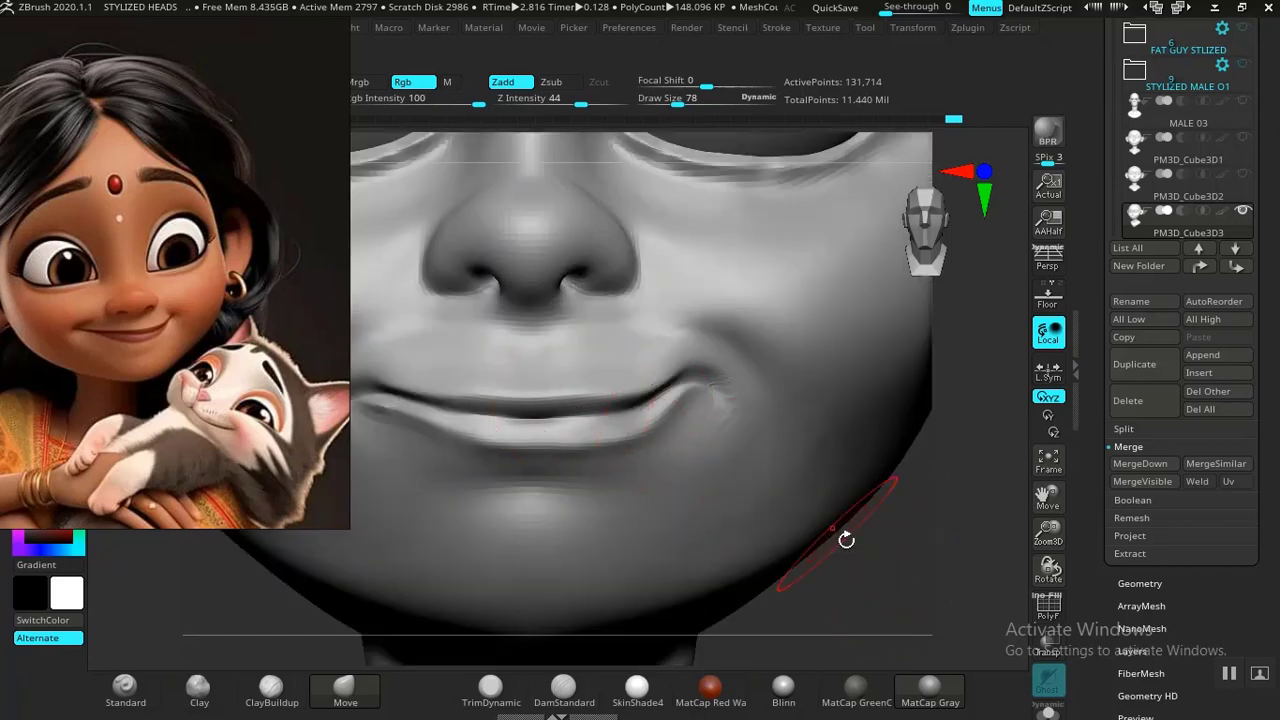
Step: Add volume above the upper lip with the ClayBuildup brush and smooth the area into the face
mouse_move(846, 534)
right_down()
mouse_move(909, 566)
mouse_move(860, 561)
mouse_move(837, 529)
mouse_move(834, 546)
mouse_move(849, 517)
mouse_move(864, 545)
mouse_move(580, 443)
mouse_move(333, 655)
right_up()
click(279, 689)
drag(560, 454, 641, 417)
key(ctrl+z)
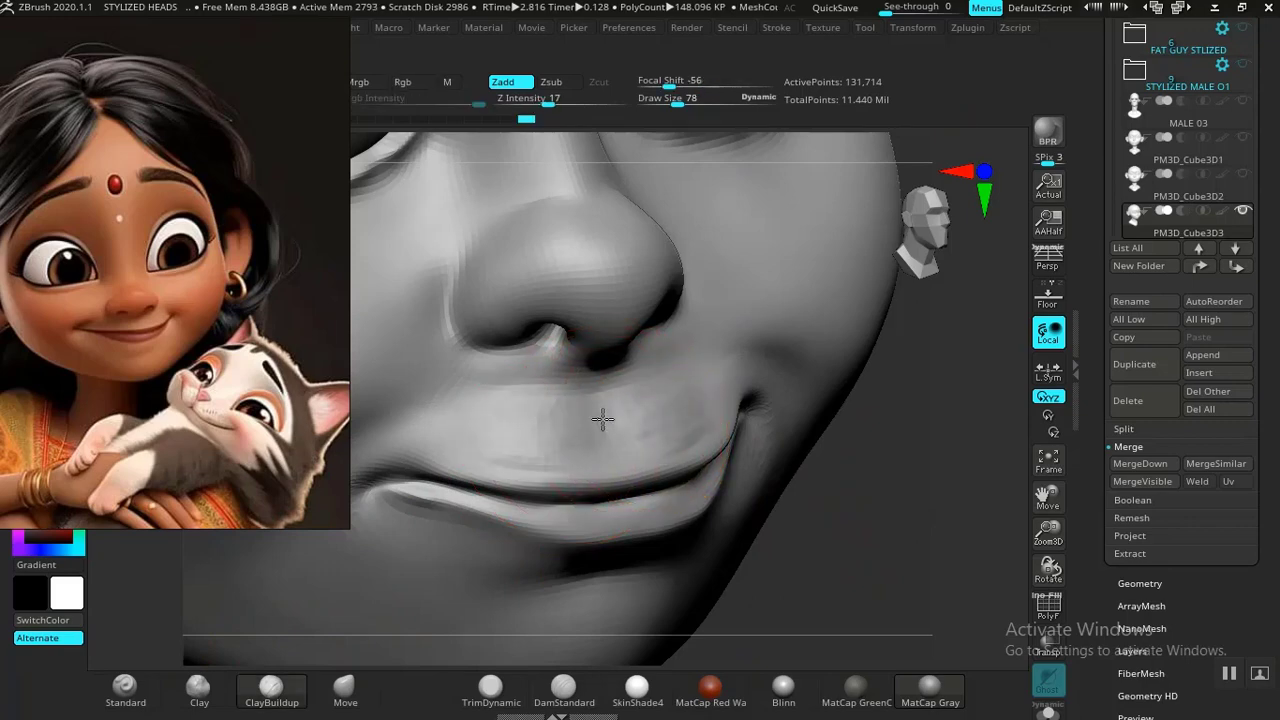
shift+drag(469, 438, 563, 428)
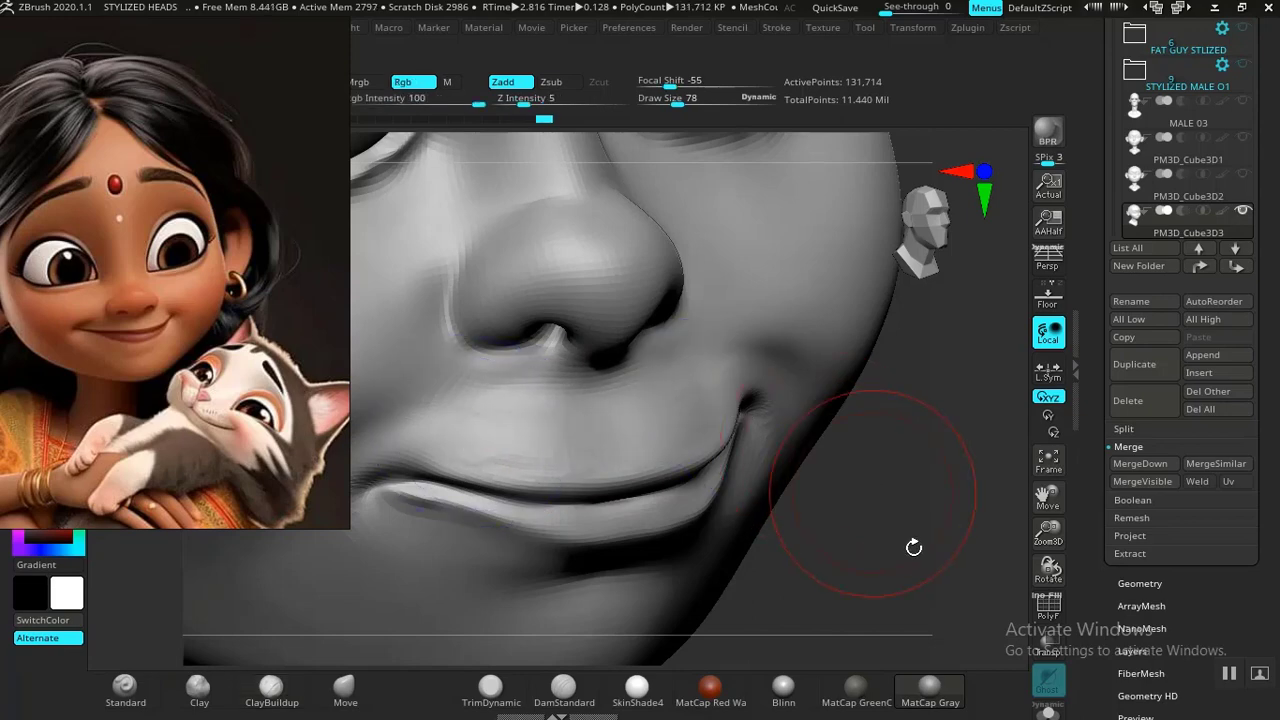
mouse_move(913, 547)
alt+mouse_down()
mouse_move(769, 448)
mouse_move(774, 531)
mouse_move(855, 418)
alt+mouse_up()
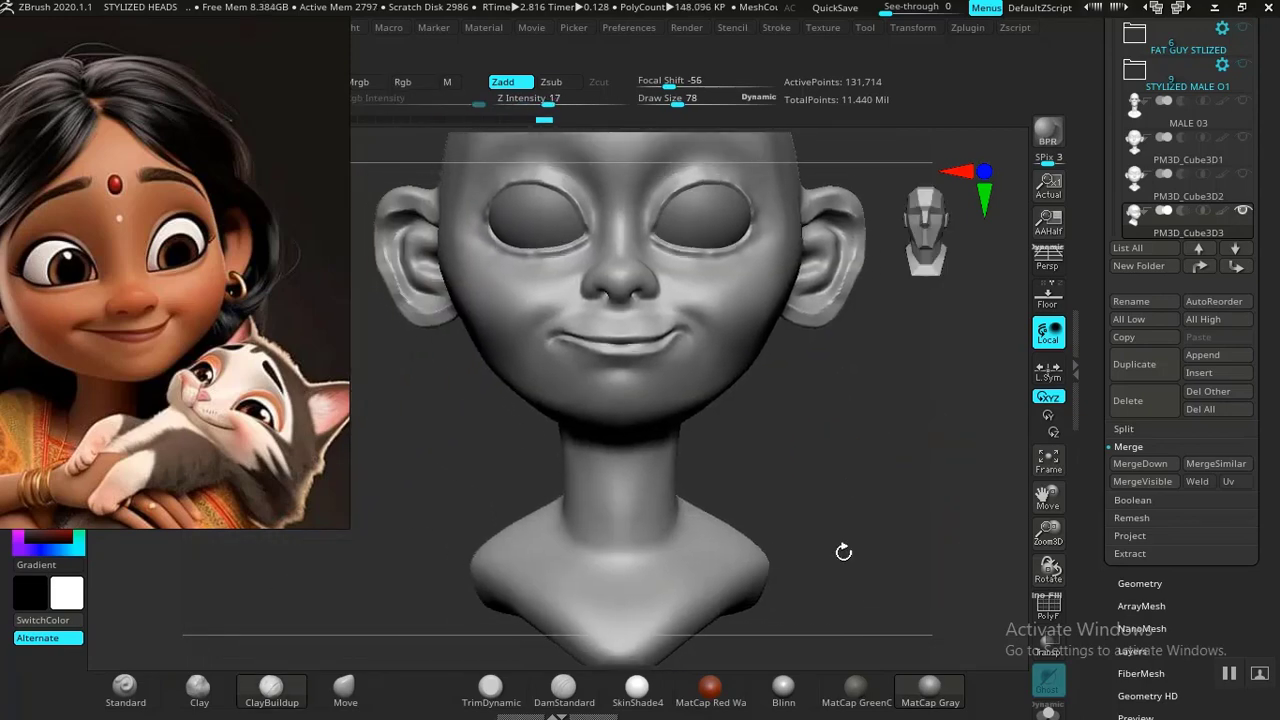
alt+drag(843, 552, 862, 610)
drag(457, 549, 500, 645)
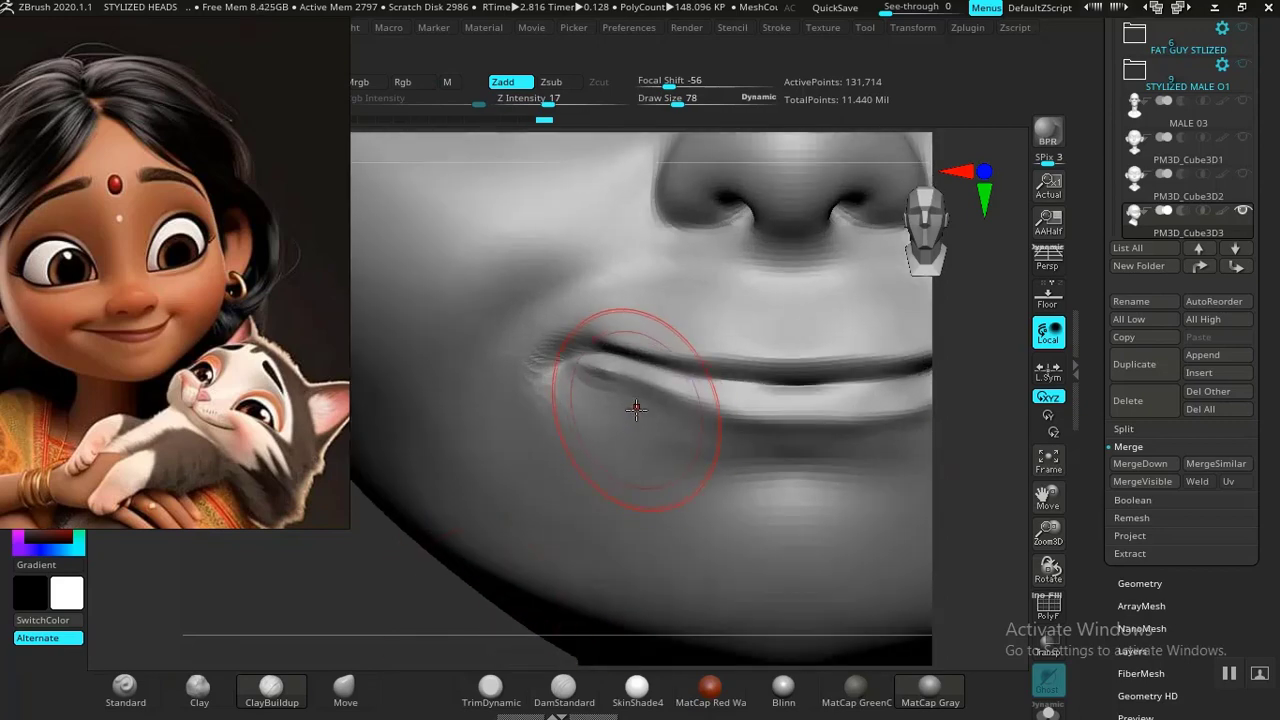
Step: Build up the outer part of the lower lip near the mouth corner with ClayBuildup, reducing the draw size to 30
mouse_move(662, 426)
mouse_down()
mouse_move(619, 383)
mouse_move(589, 416)
mouse_move(590, 390)
mouse_move(617, 374)
mouse_up()
key(bracketleft)
key(bracketleft)
key(bracketleft)
key(bracketleft)
key(bracketleft)
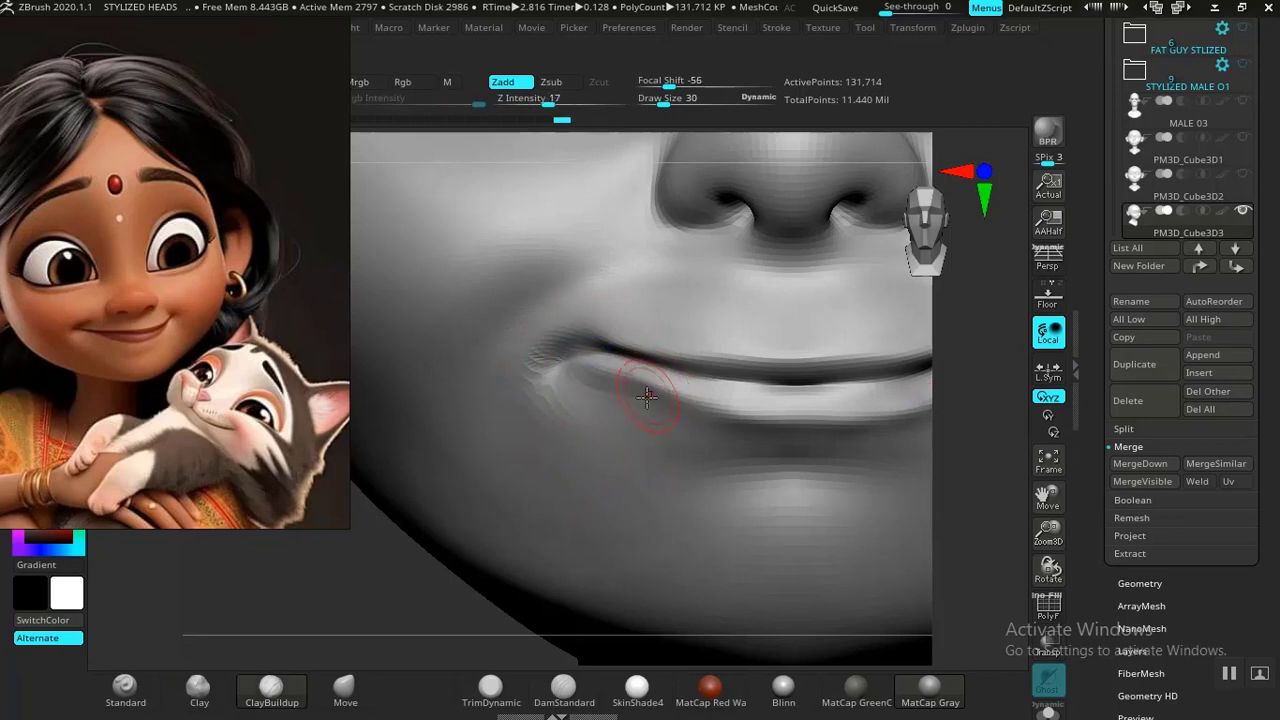
Step: Sharpen the crease under the outer lower lip toward the mouth corner with DamStandard at draw size 30
mouse_move(391, 580)
alt+mouse_down()
mouse_move(363, 543)
mouse_move(404, 645)
alt+mouse_up()
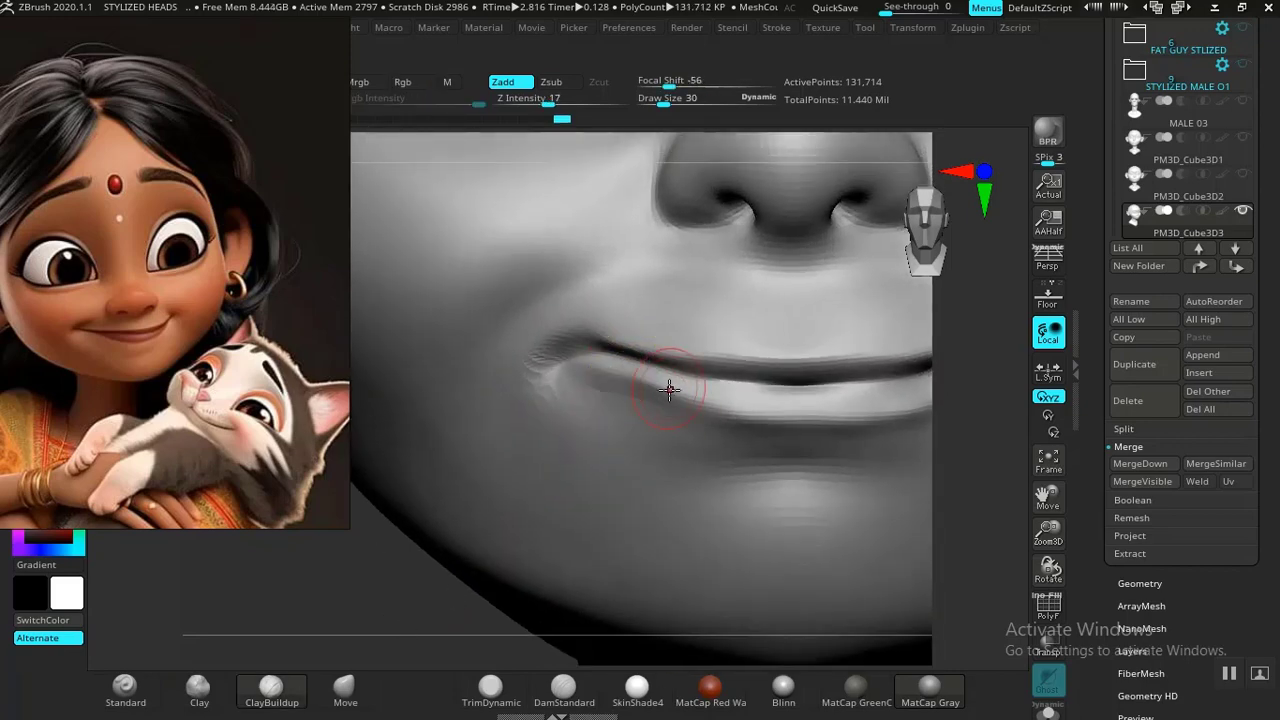
click(563, 686)
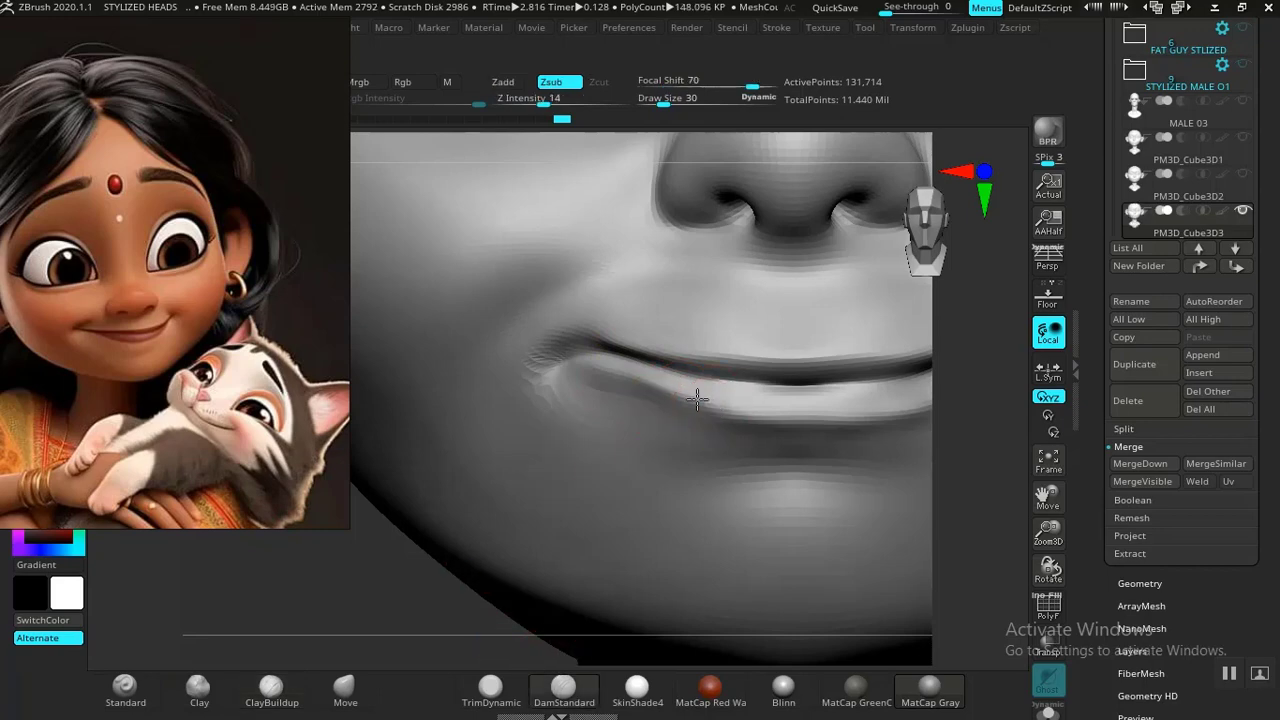
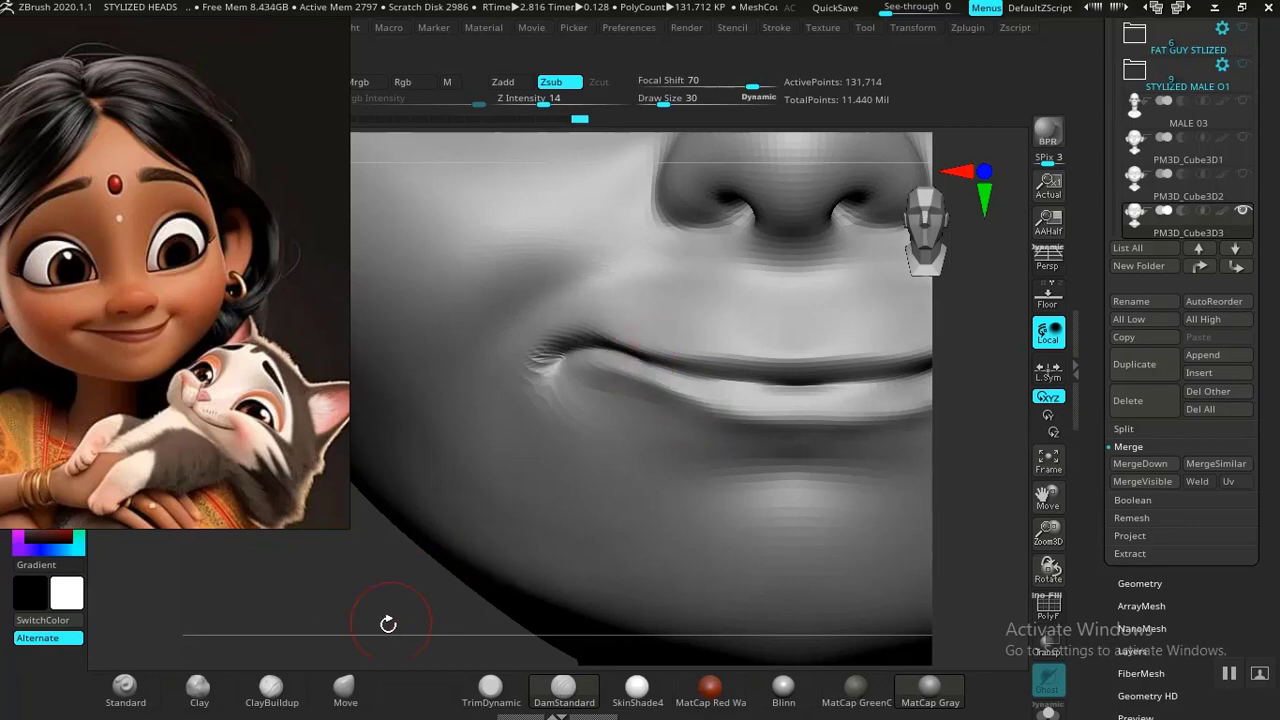
alt+drag(388, 624, 495, 367)
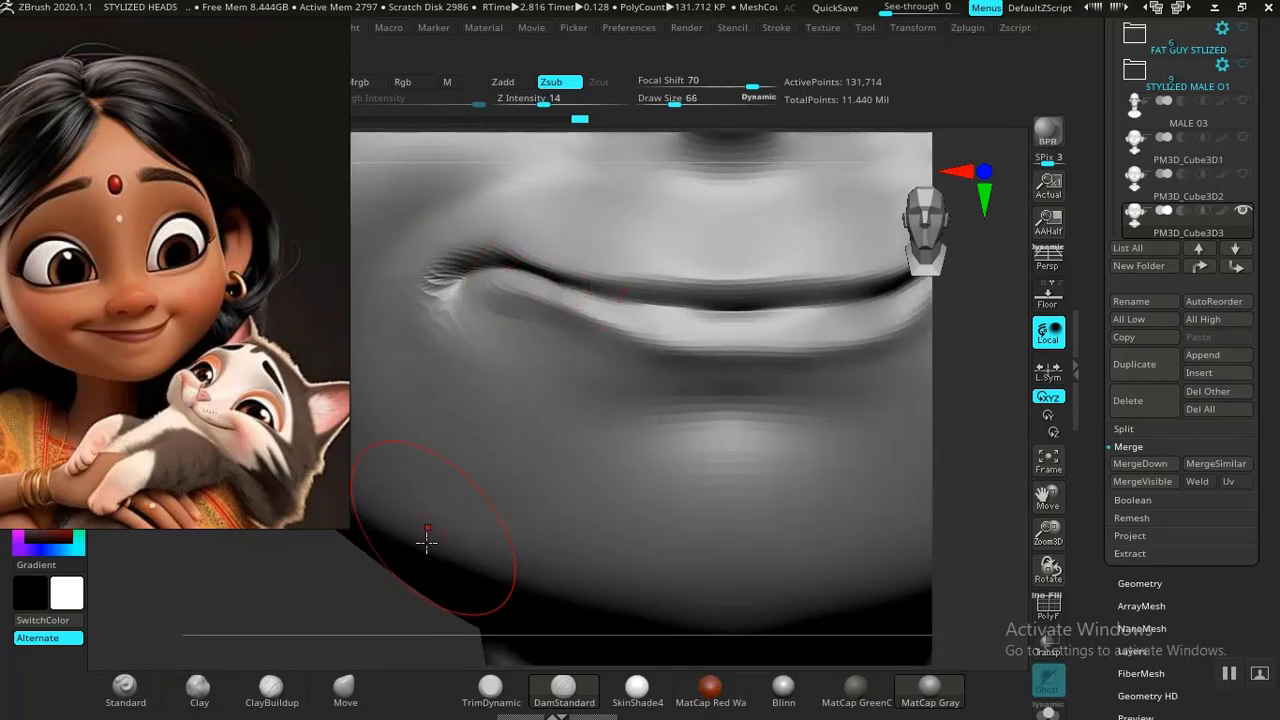
Step: Reshape the outer lower lip with the Move brush at draw size 66 and smooth its lower edge
click(345, 688)
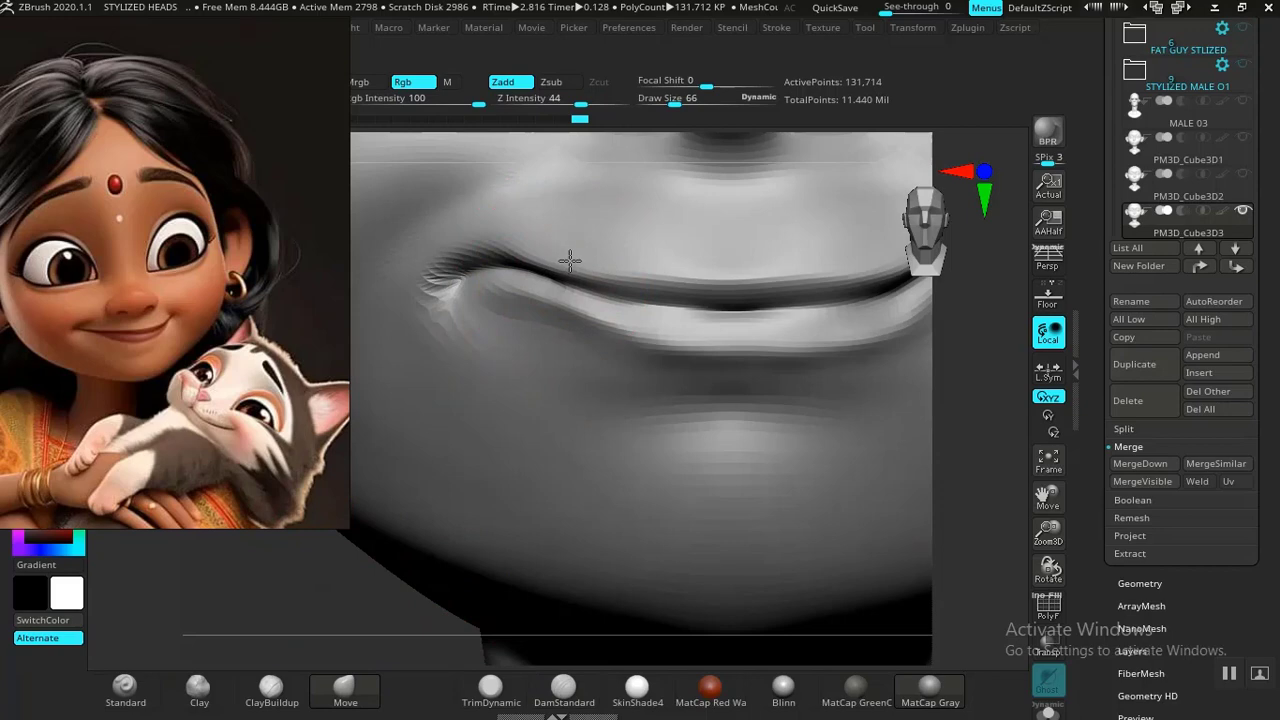
mouse_move(570, 261)
mouse_down()
mouse_move(551, 289)
mouse_move(560, 307)
mouse_up()
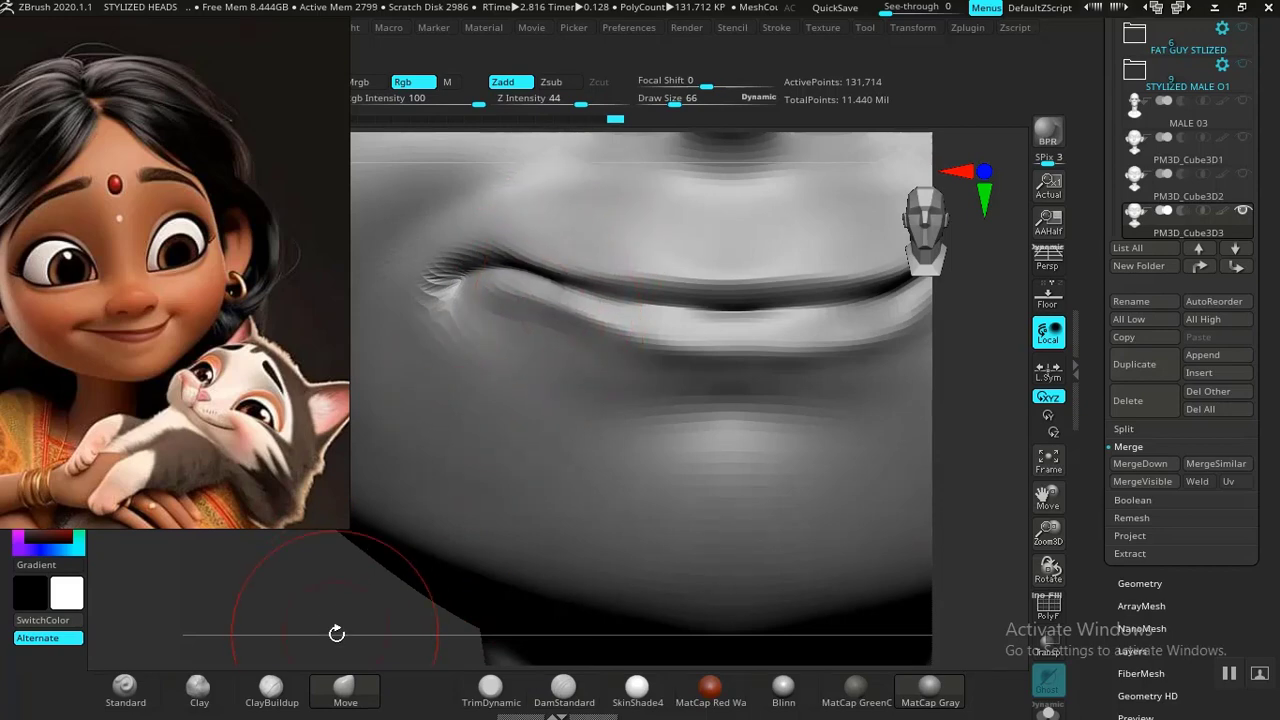
alt+drag(336, 633, 297, 413)
mouse_move(446, 543)
alt+mouse_down()
mouse_move(527, 643)
mouse_move(394, 569)
mouse_move(423, 571)
mouse_move(440, 593)
mouse_move(300, 623)
mouse_move(382, 595)
mouse_move(394, 571)
alt+mouse_up()
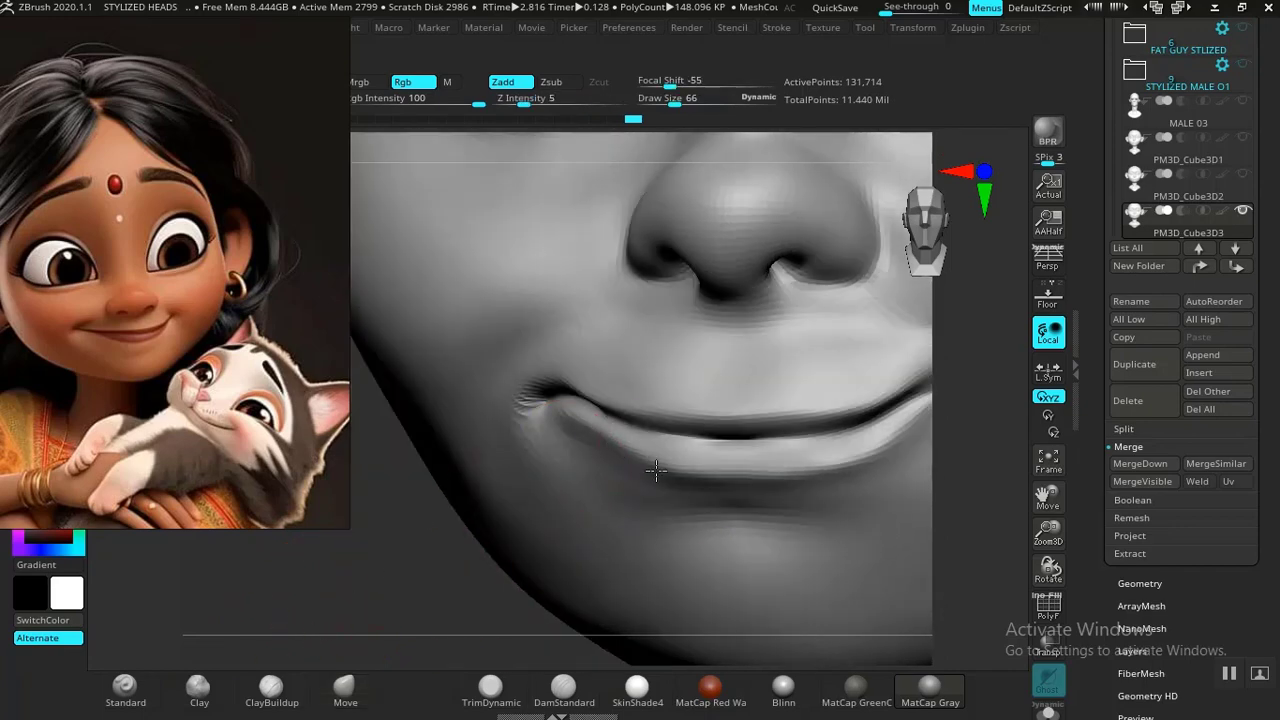
shift+drag(656, 470, 685, 452)
mouse_move(478, 585)
mouse_down()
mouse_move(511, 550)
mouse_move(487, 585)
mouse_move(640, 523)
mouse_up()
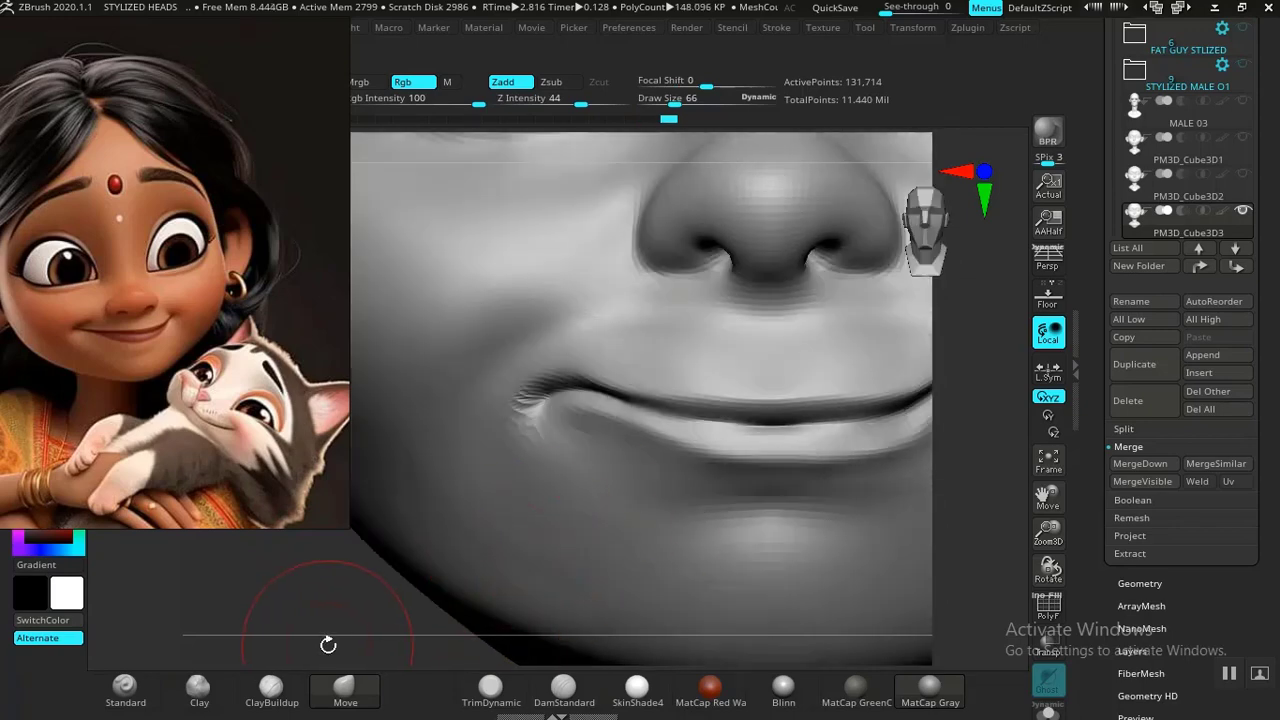
Step: Carve a curved smile fold from above the mouth corner around its outer side with DamStandard at draw size 66
alt+drag(328, 645, 400, 690)
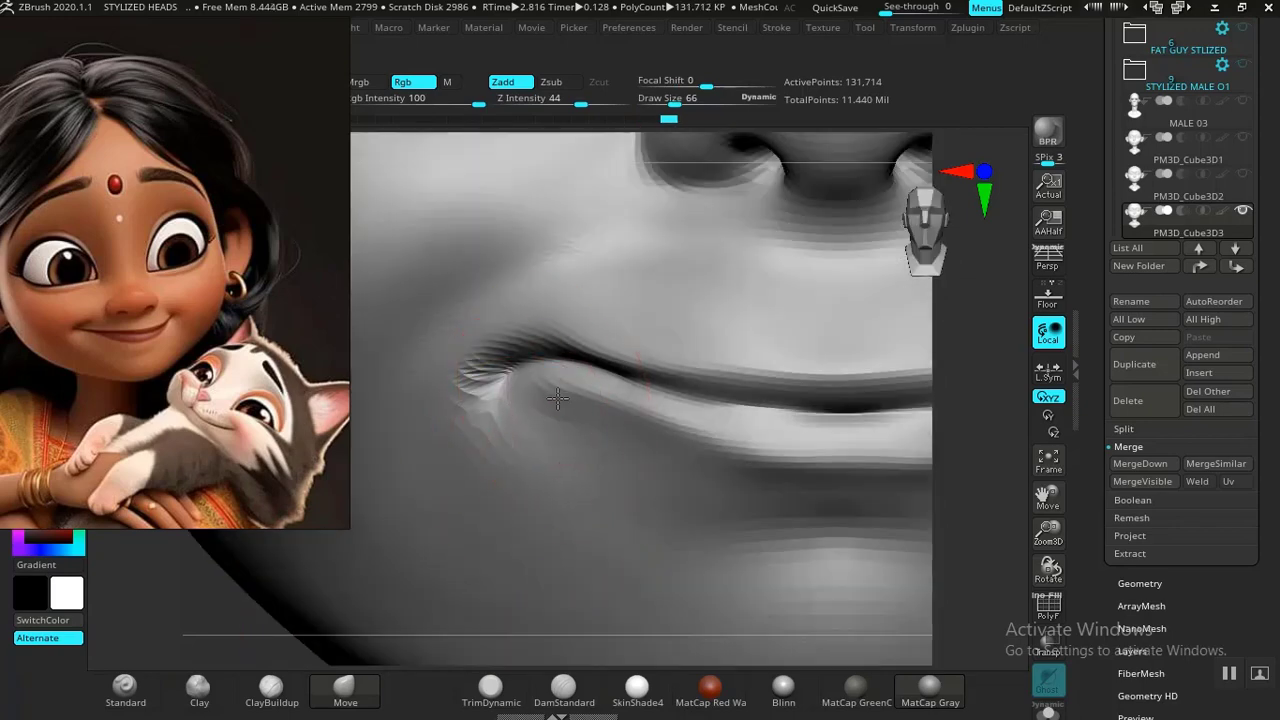
alt+drag(244, 653, 500, 690)
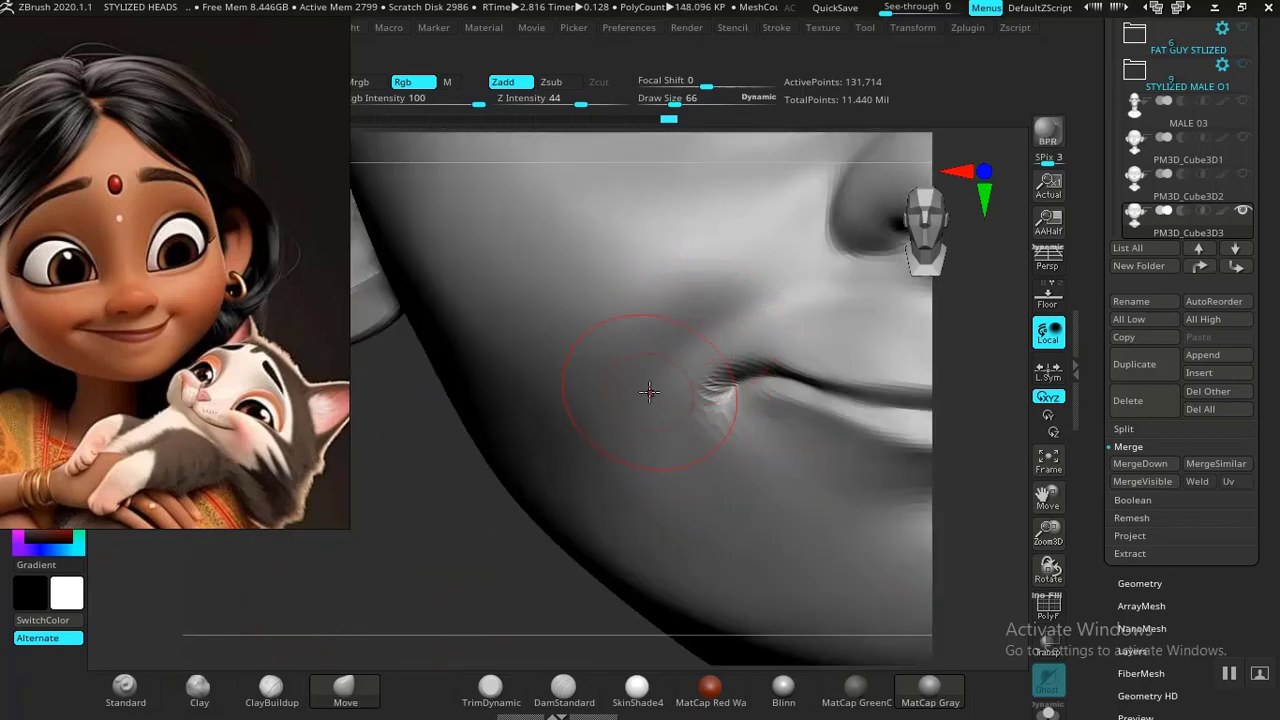
click(283, 694)
mouse_move(453, 600)
alt+mouse_down()
mouse_move(394, 611)
mouse_move(369, 633)
alt+mouse_up()
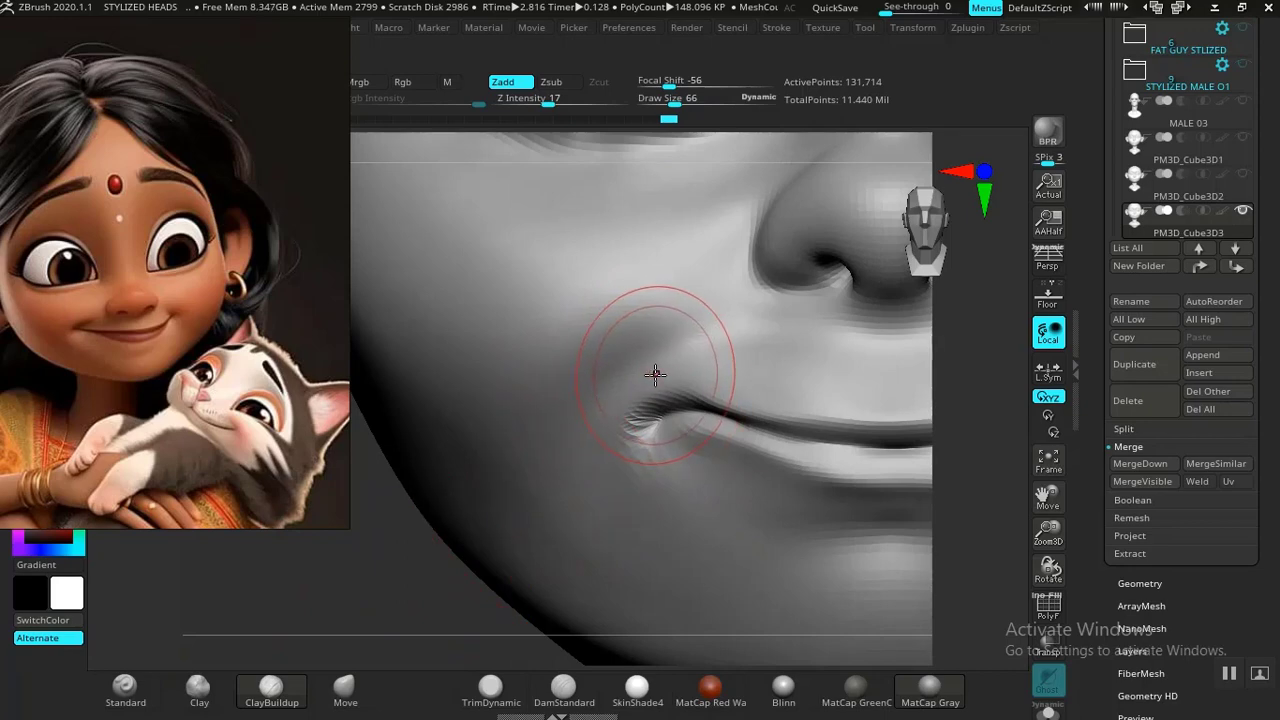
click(563, 694)
alt+drag(374, 591, 314, 611)
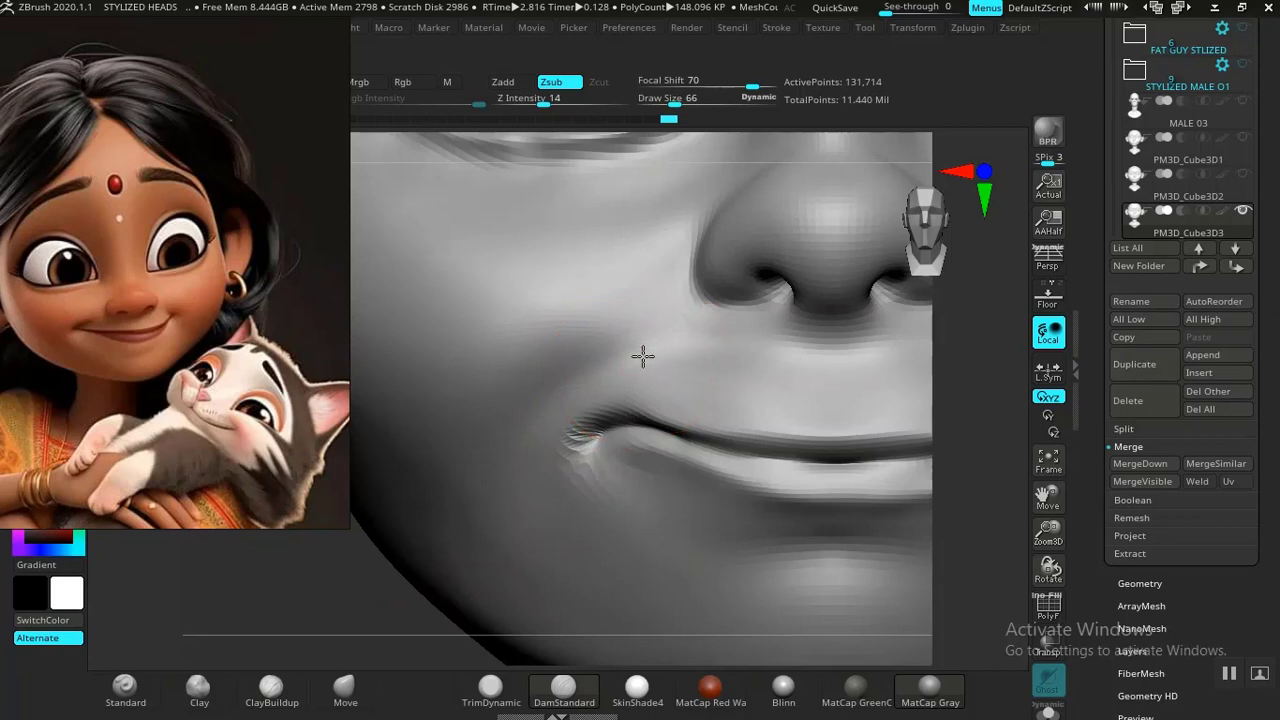
drag(643, 356, 583, 373)
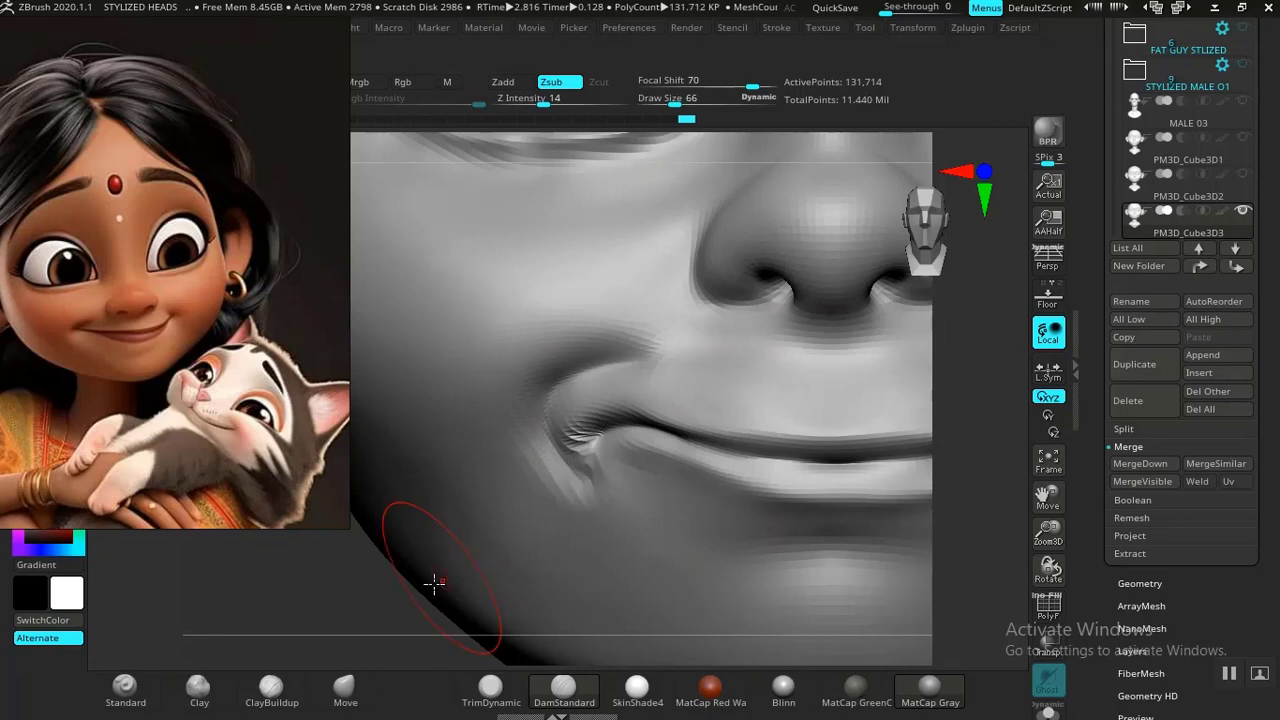
Step: Deepen the mouth corner with a short DamStandard stroke along the lip line
alt+drag(362, 646, 591, 660)
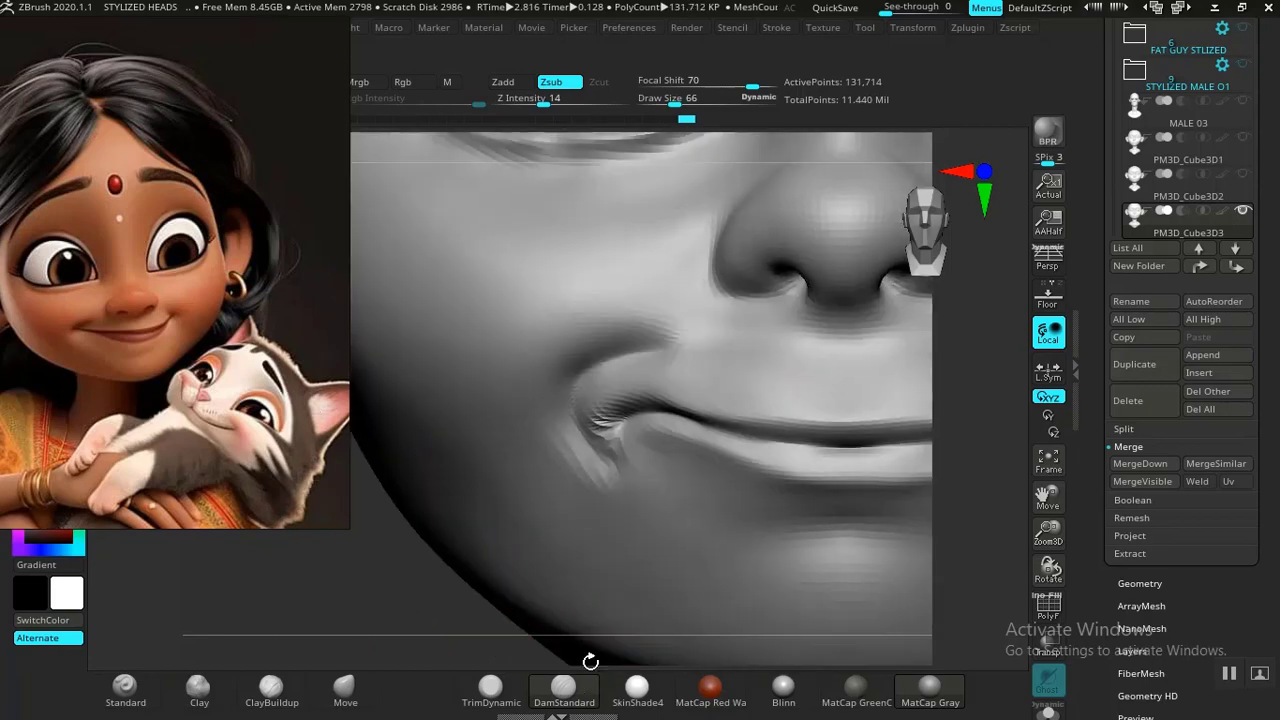
alt+drag(391, 571, 463, 594)
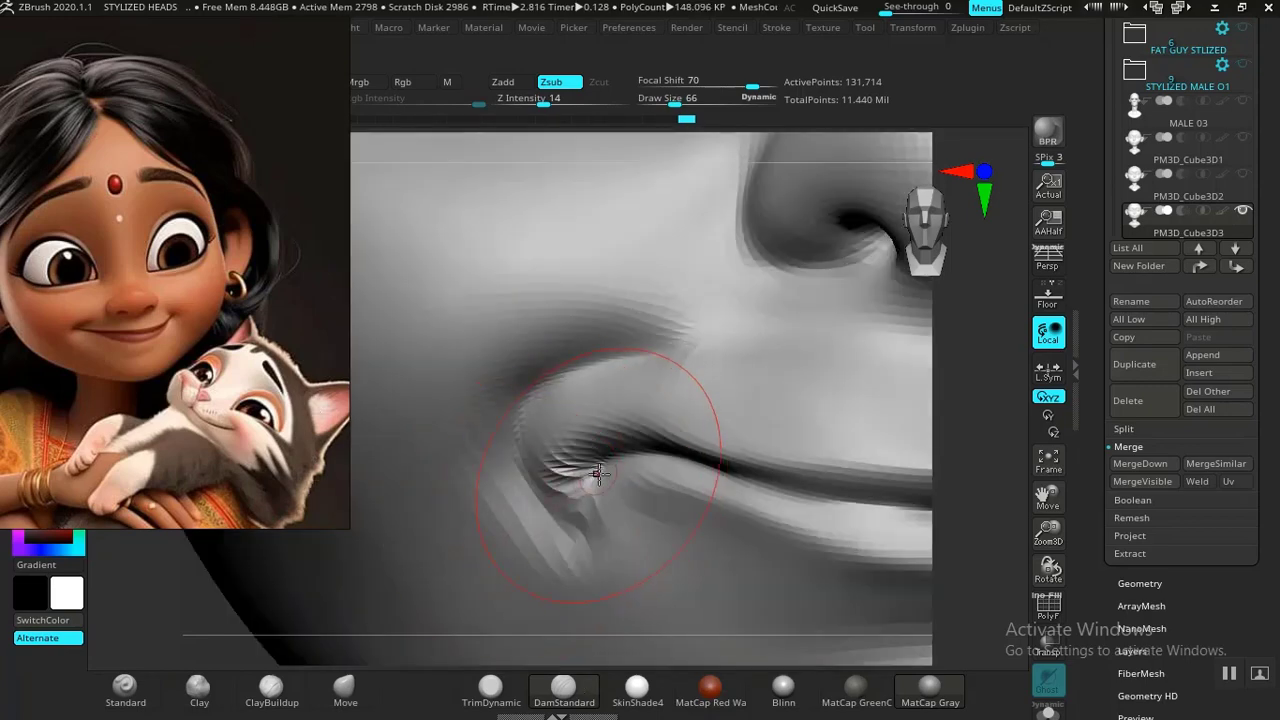
drag(599, 474, 612, 460)
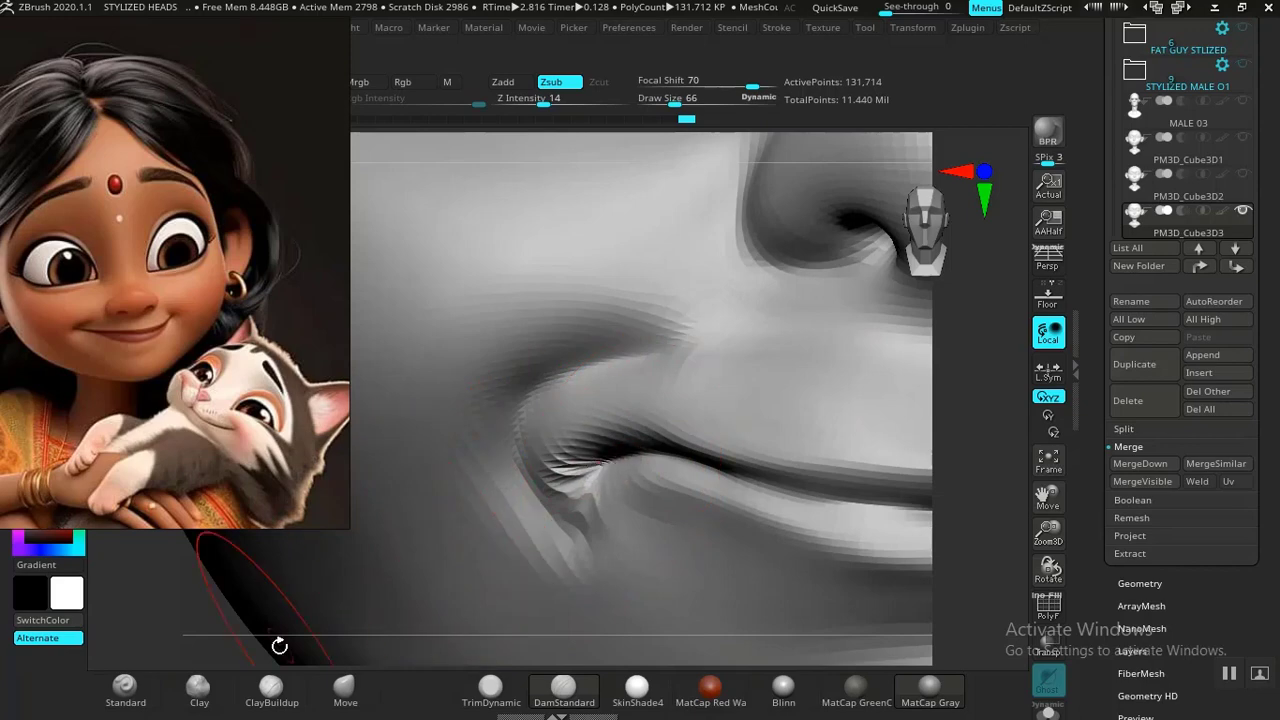
Step: Smooth the upper end of the smile fold so it fades out below the nostril
drag(279, 646, 234, 638)
alt+drag(165, 496, 130, 420)
alt+drag(363, 589, 422, 616)
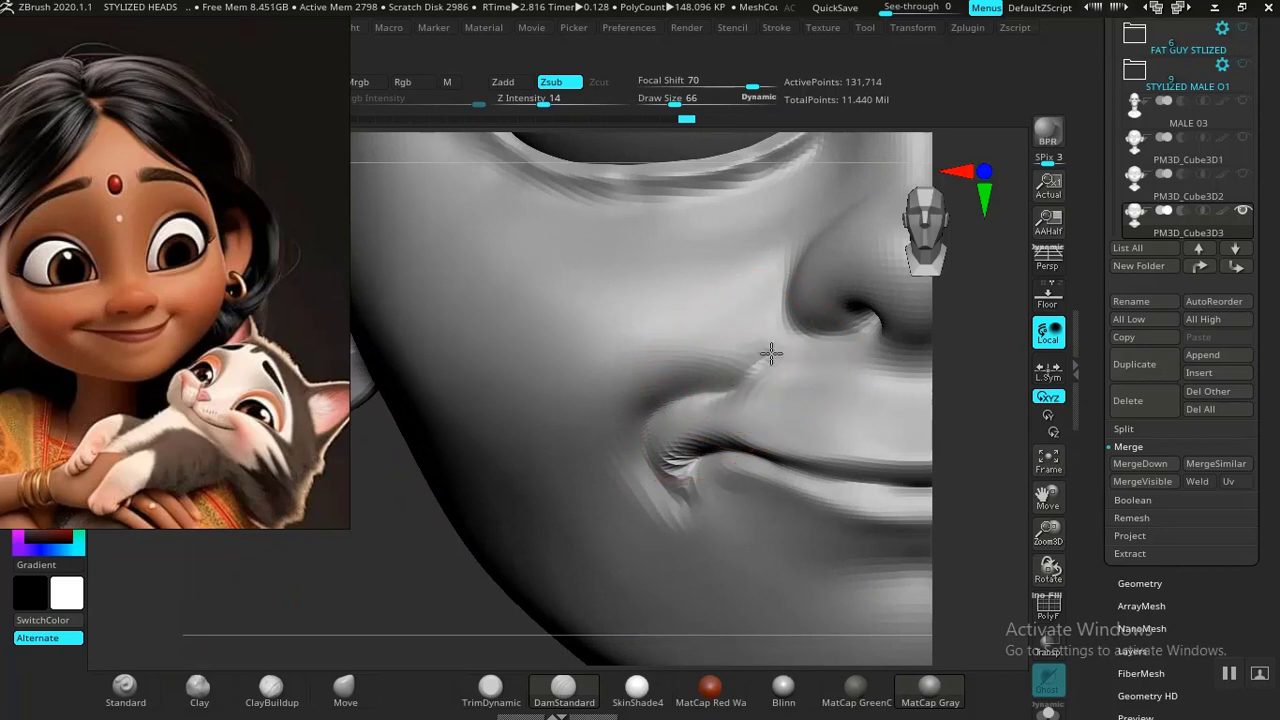
click(345, 688)
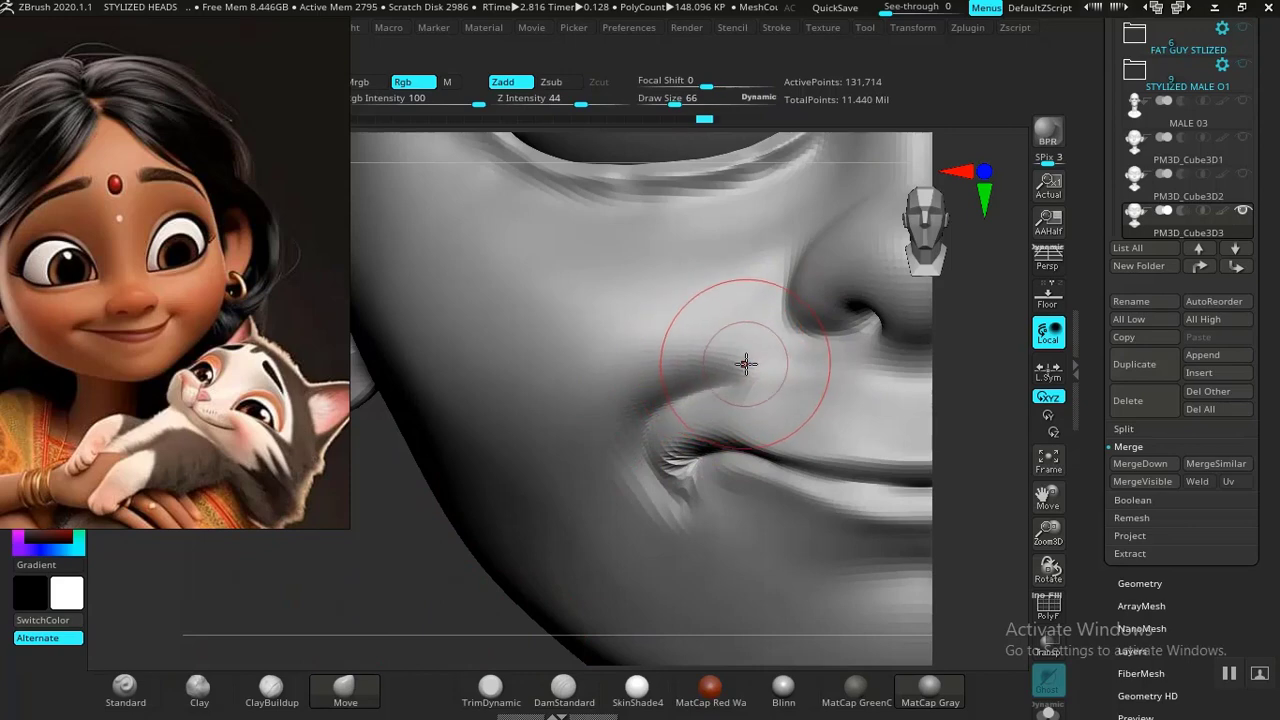
shift+drag(741, 362, 741, 367)
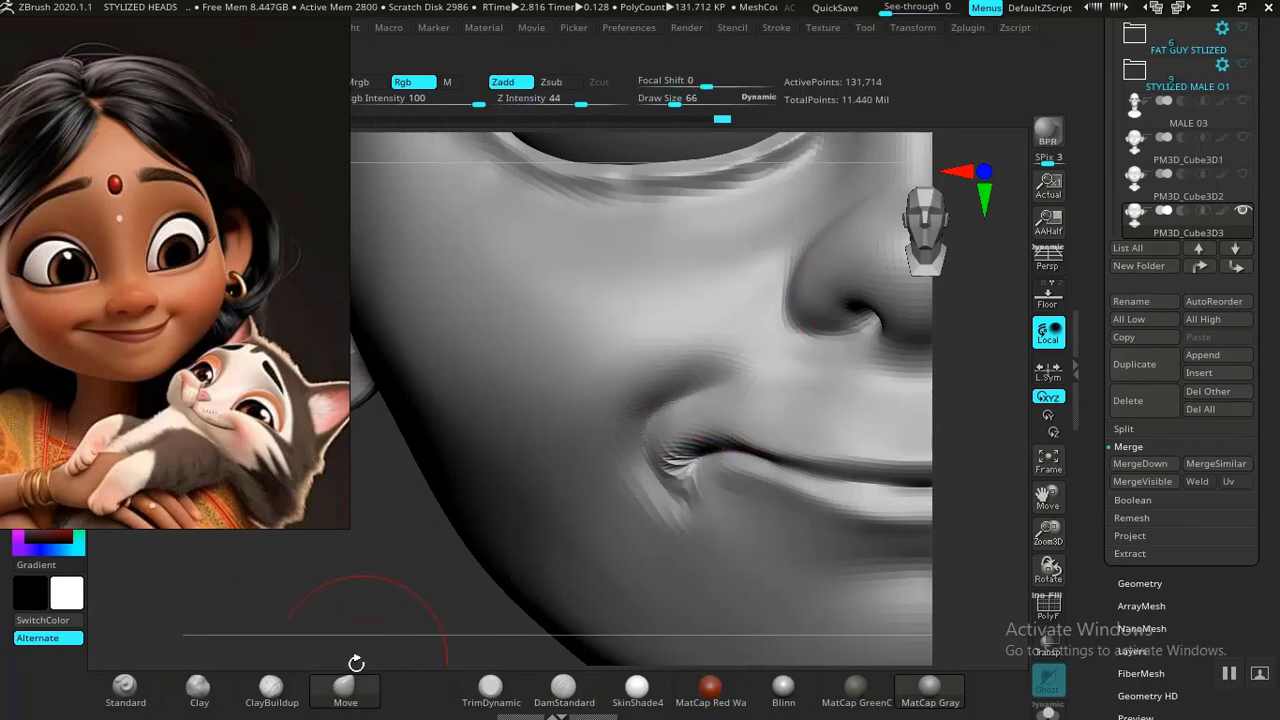
Step: Lower the head's subdivision level and build up the cheek beside the nose with ClayBuildup at draw size 94, smoothing the strokes
click(271, 688)
drag(266, 666, 371, 646)
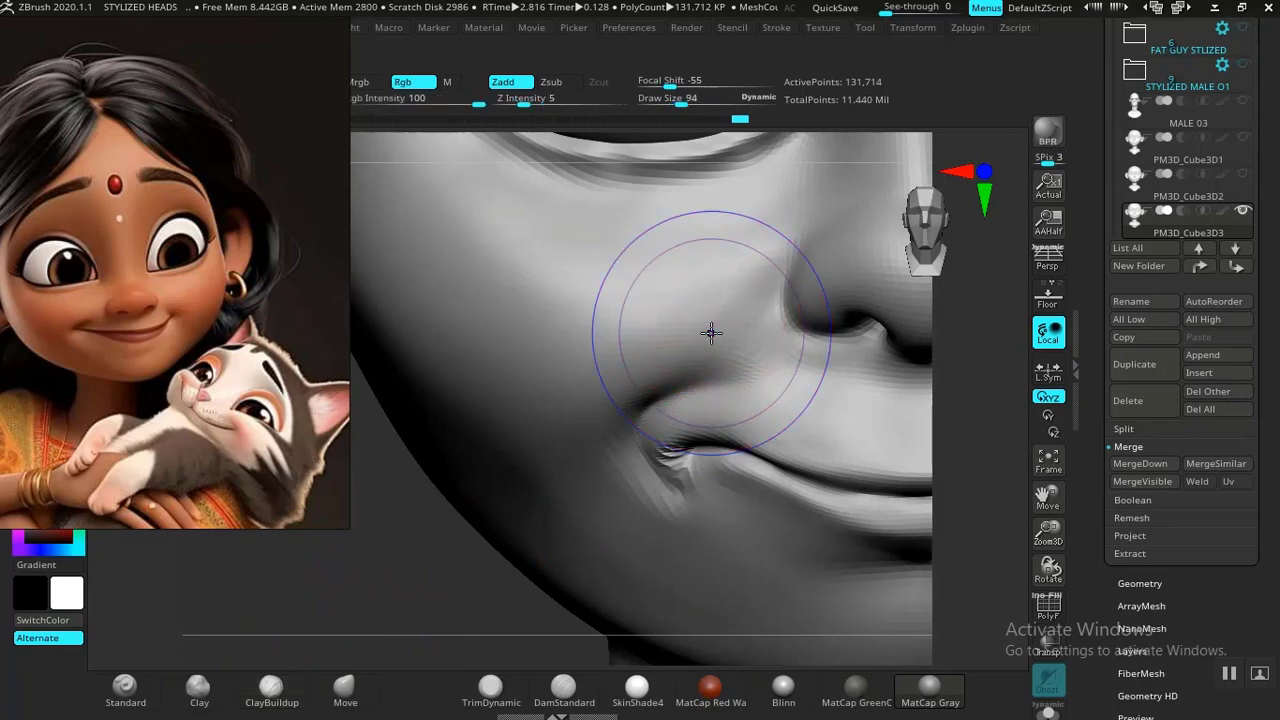
key(shift+d)
mouse_move(743, 330)
mouse_down()
mouse_move(766, 306)
mouse_move(723, 326)
mouse_move(761, 254)
mouse_up()
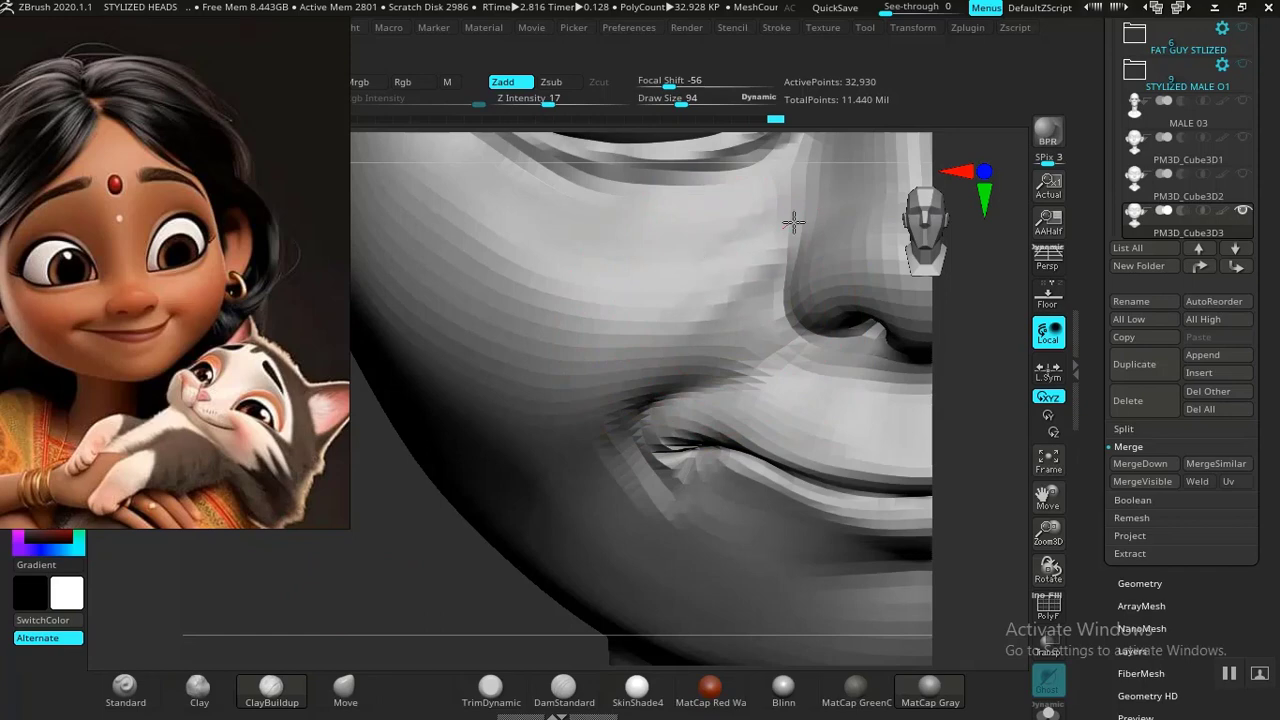
drag(423, 594, 405, 622)
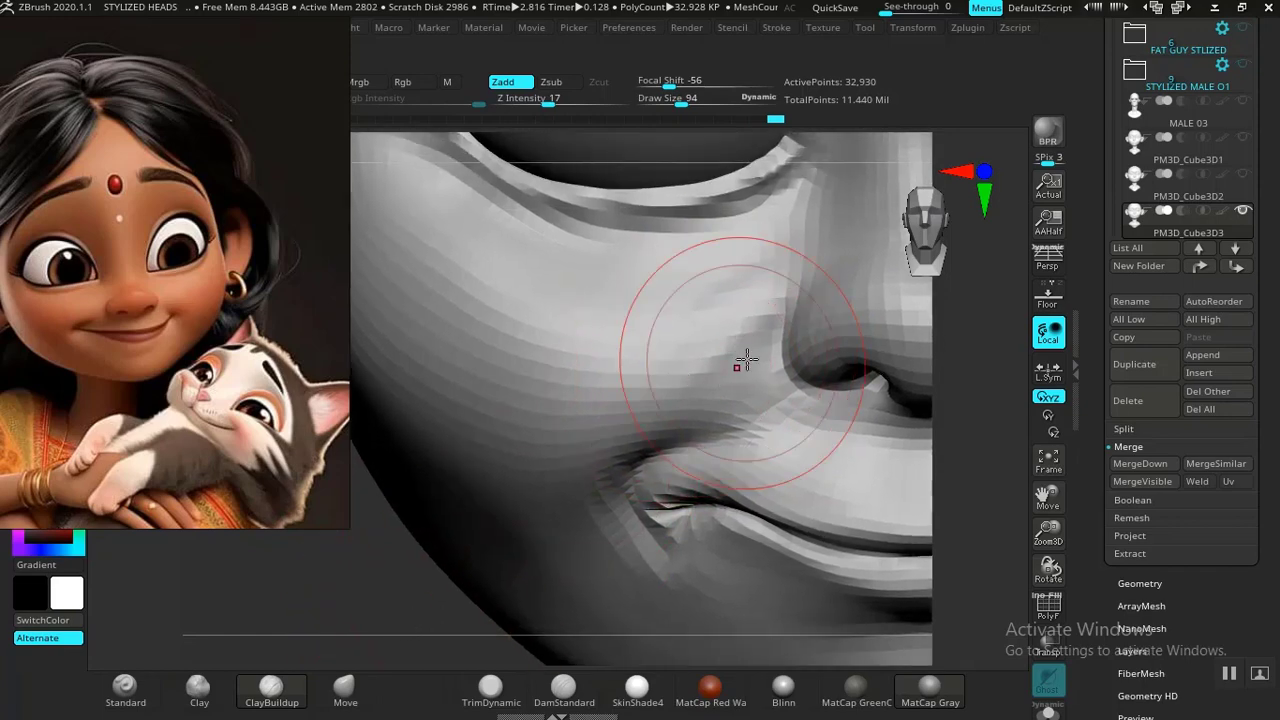
mouse_move(747, 360)
shift+mouse_down()
mouse_move(780, 386)
mouse_move(678, 395)
mouse_move(723, 349)
mouse_move(710, 349)
shift+mouse_up()
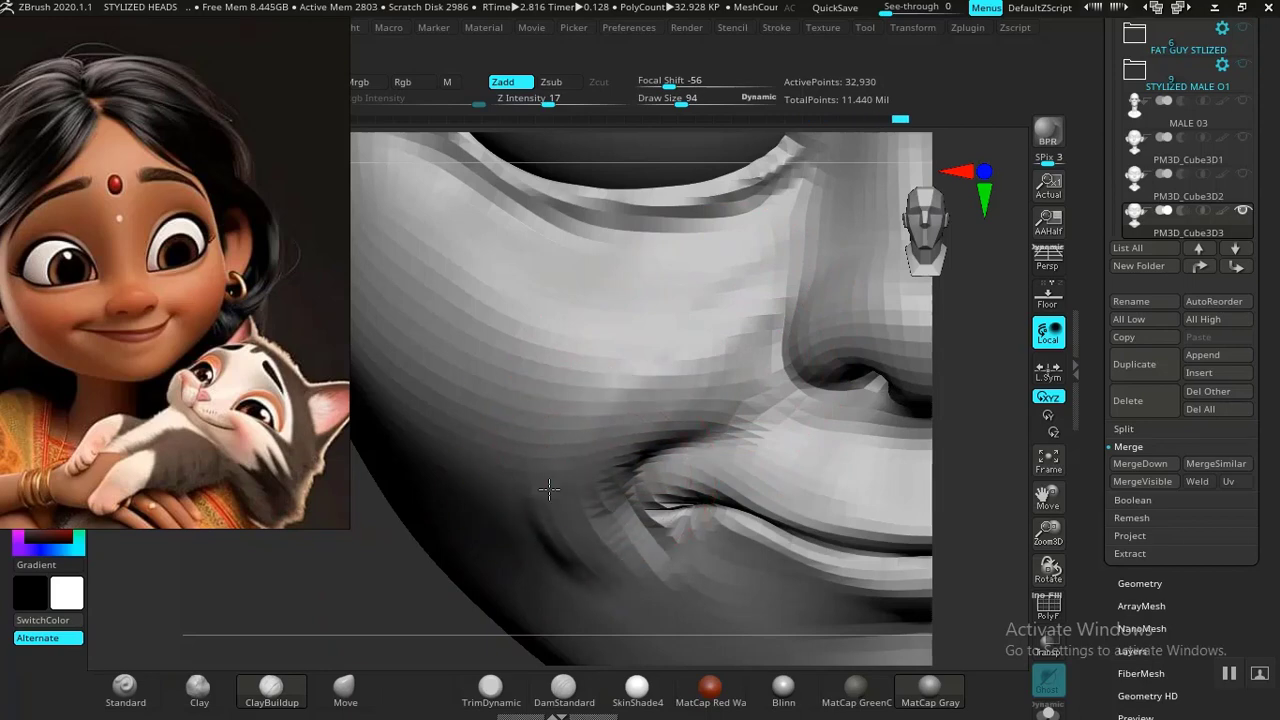
Step: Add more ClayBuildup volume across the cheek above the smile fold and undo the smoothing on the lower cheek
drag(681, 349, 678, 395)
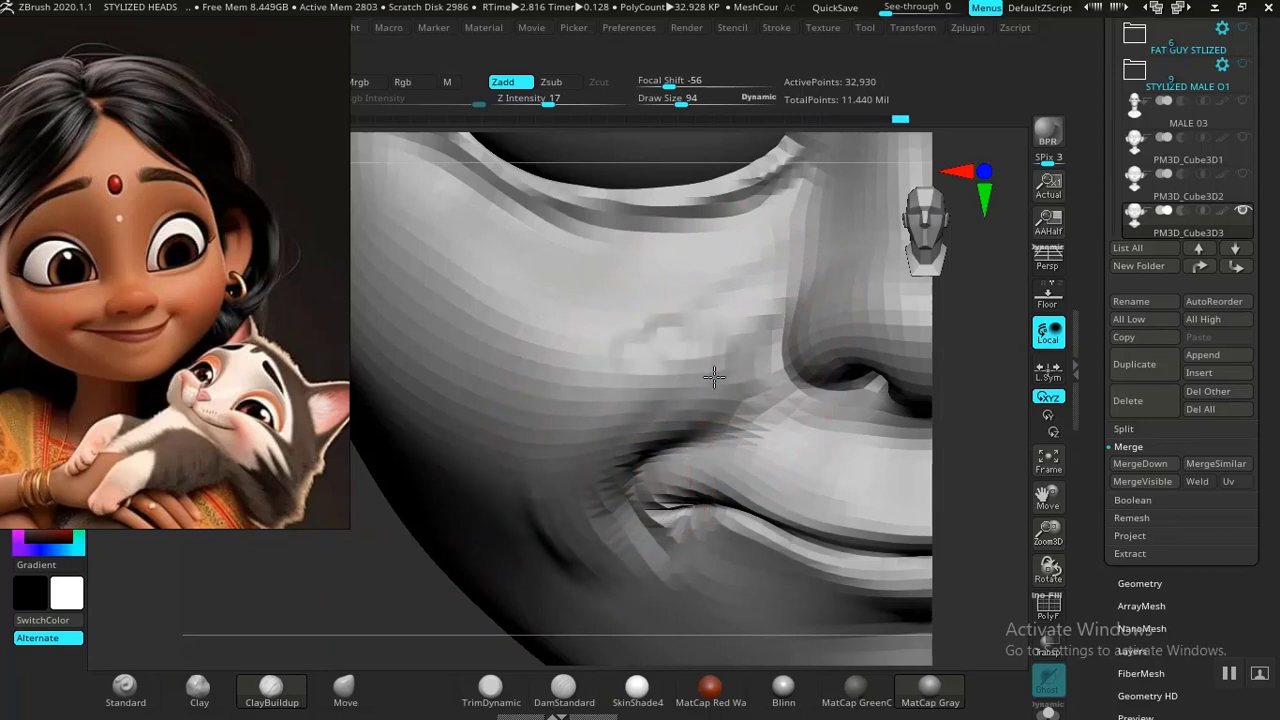
mouse_move(524, 496)
shift+mouse_down()
mouse_move(514, 514)
mouse_move(549, 543)
shift+mouse_up()
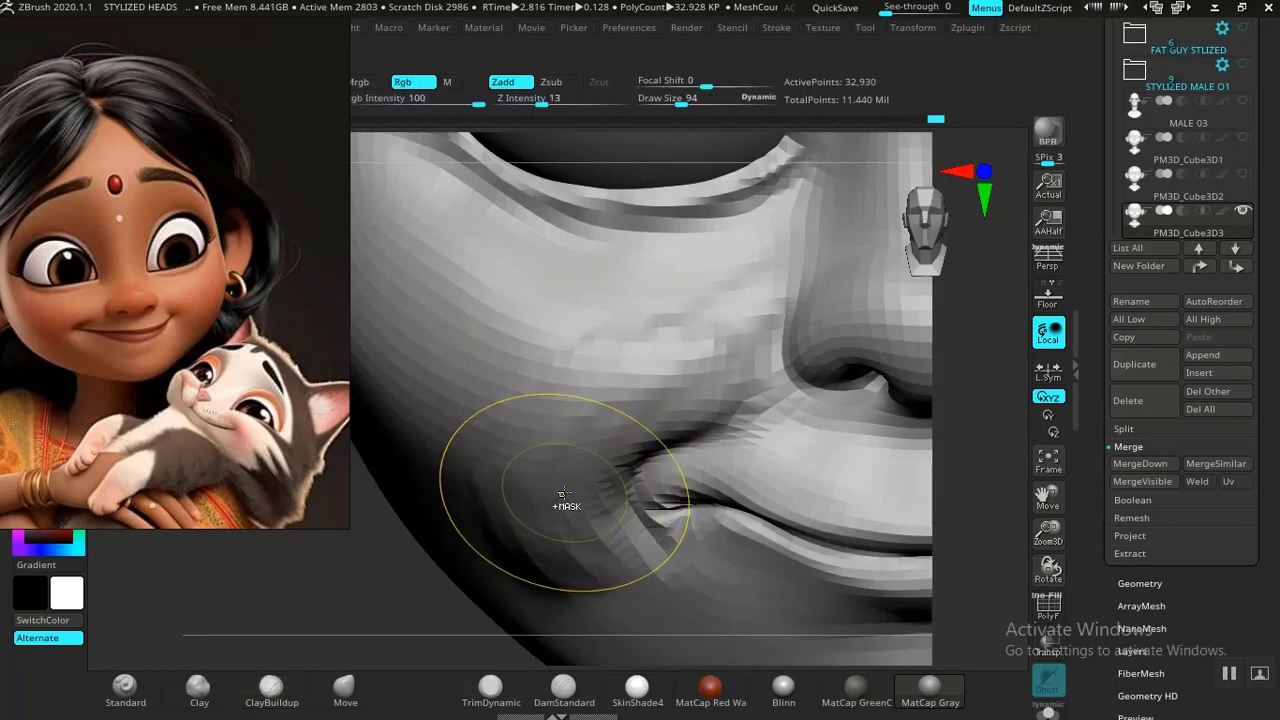
key(ctrl+z)
key(ctrl+z)
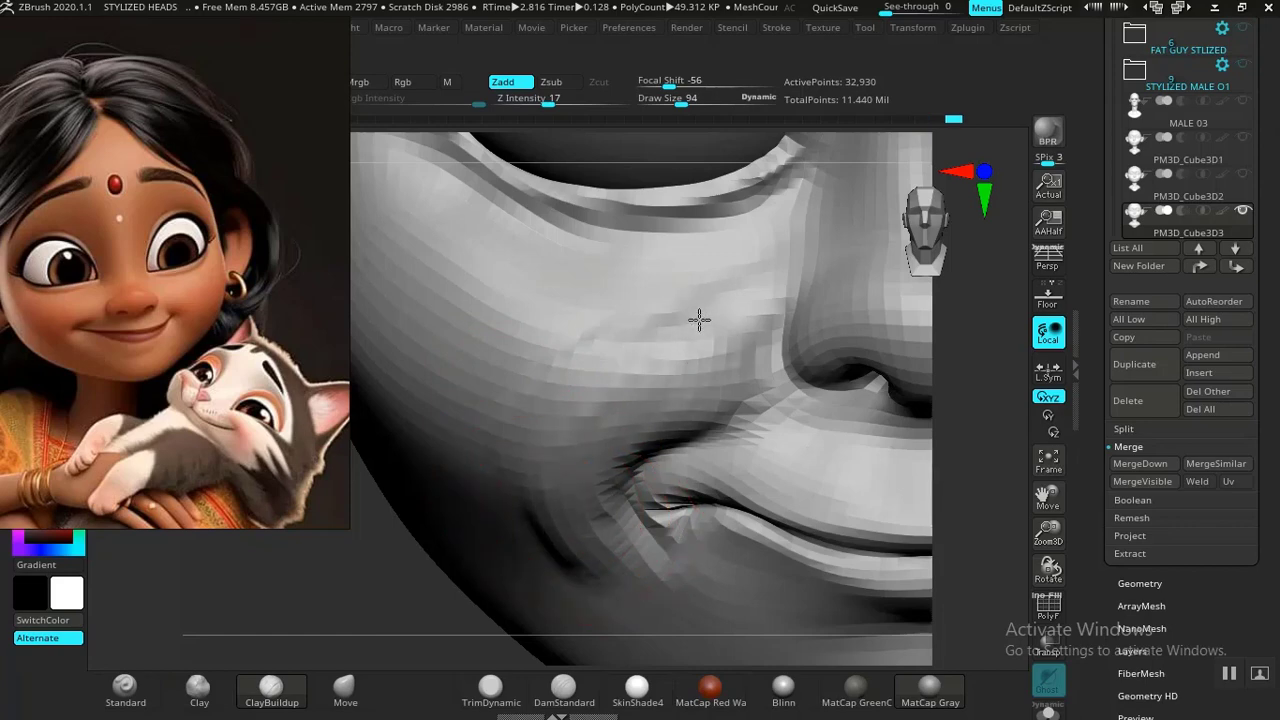
drag(699, 320, 525, 407)
Step: Smooth the added cheek volume into the lower cheek and jaw
alt+drag(387, 622, 454, 431)
mouse_move(452, 559)
mouse_down()
mouse_move(423, 514)
mouse_move(507, 685)
mouse_move(377, 634)
mouse_move(323, 634)
mouse_move(429, 517)
mouse_up()
alt+drag(374, 603, 380, 591)
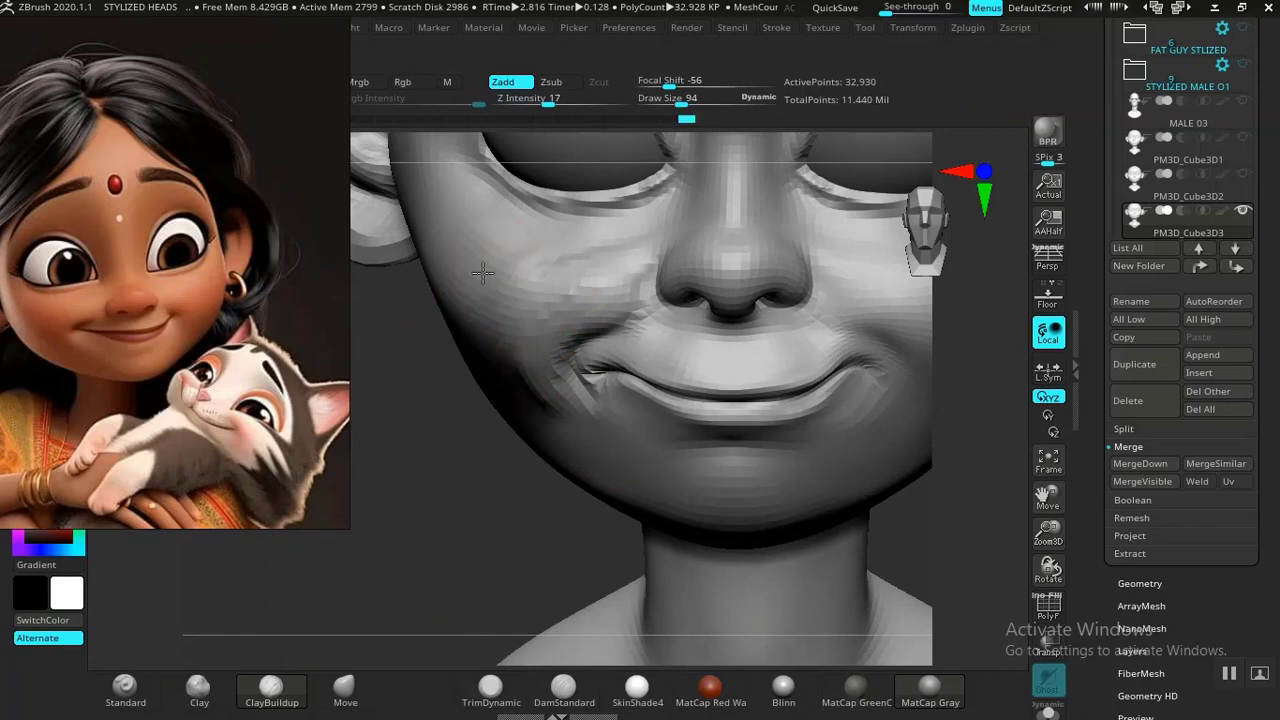
mouse_move(438, 442)
alt+mouse_down()
mouse_move(466, 563)
mouse_move(700, 317)
mouse_move(633, 296)
alt+mouse_up()
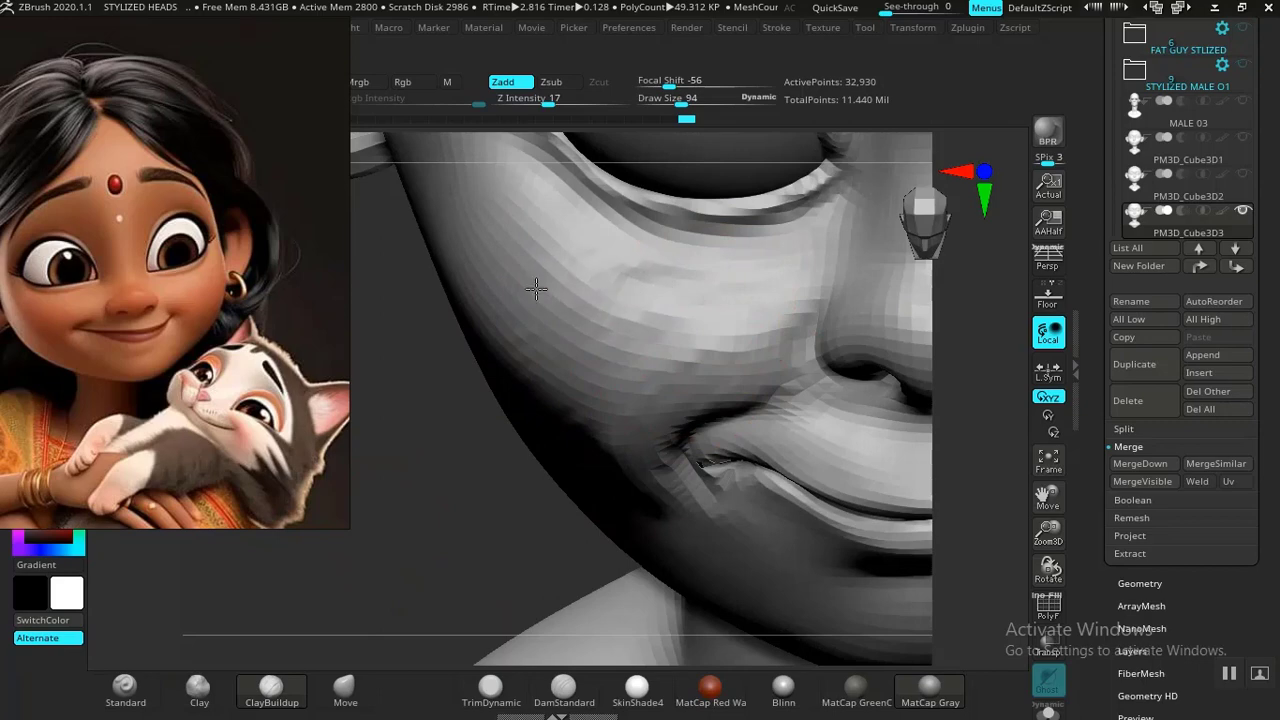
shift+drag(566, 406, 527, 375)
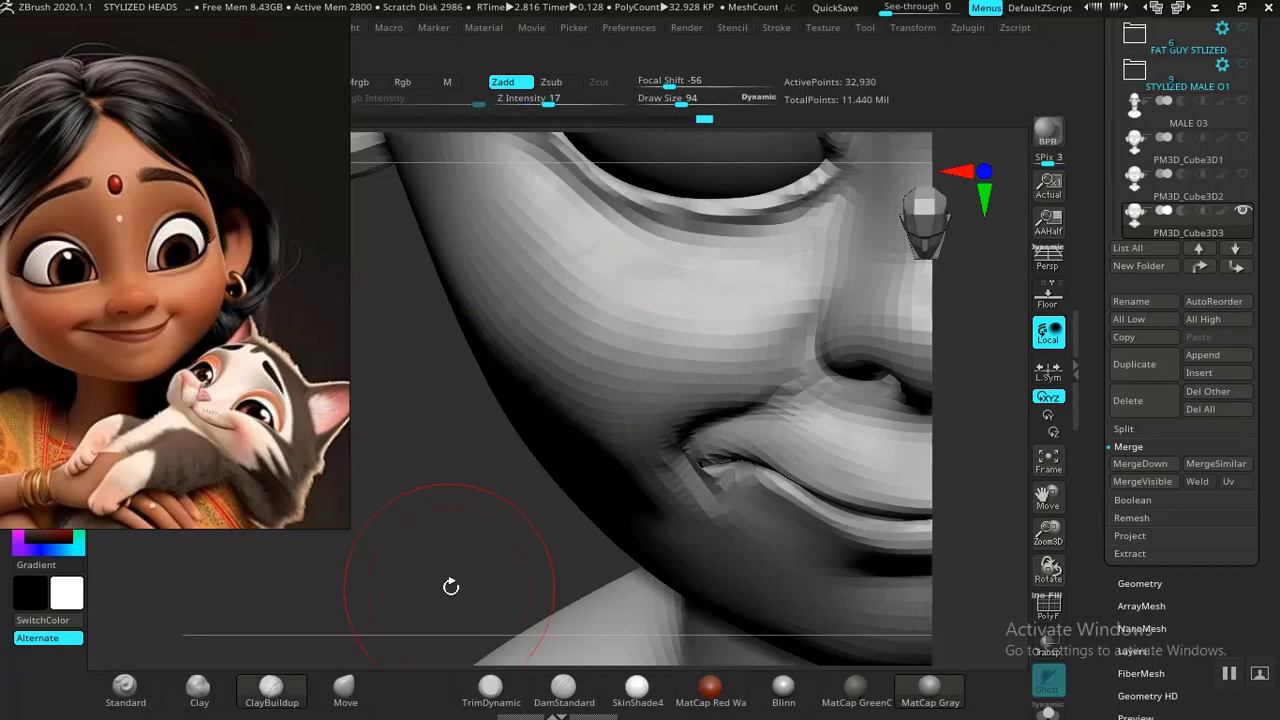
Step: Smooth the smile fold around the mouth corner on the opposite side of the face
alt+drag(451, 583, 560, 420)
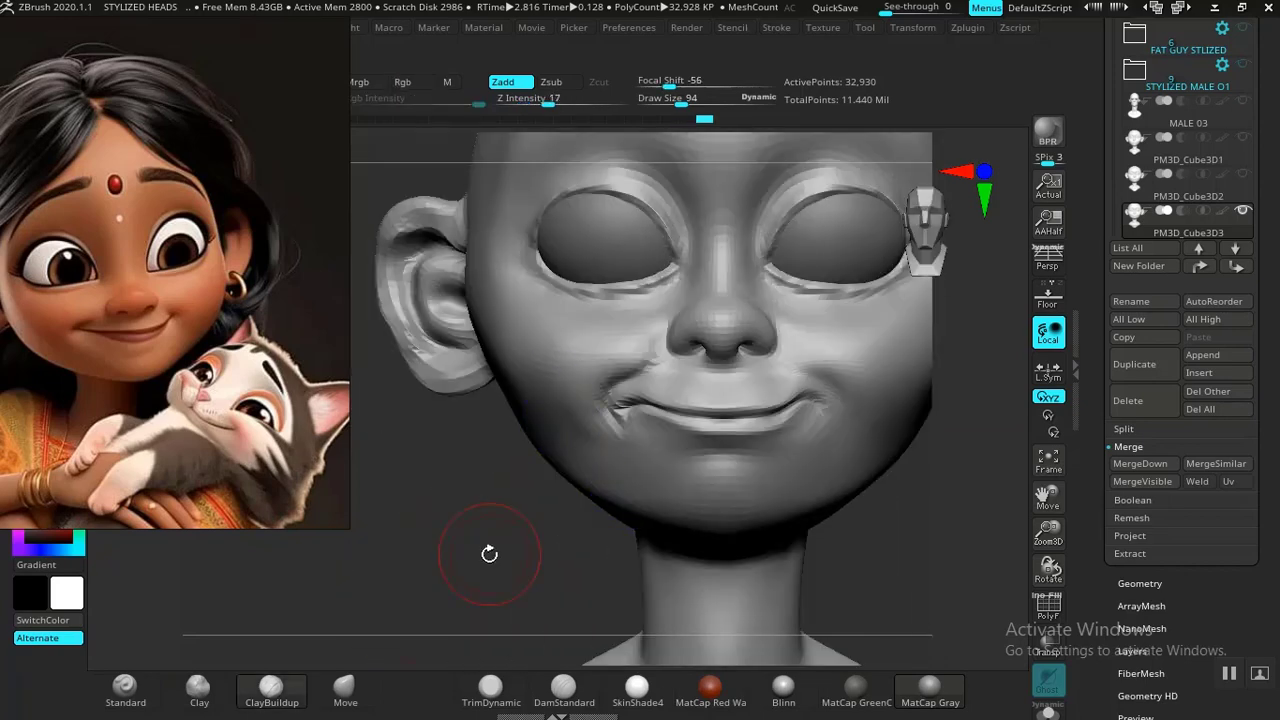
mouse_move(955, 535)
alt+mouse_down()
mouse_move(749, 523)
mouse_move(734, 506)
mouse_move(812, 558)
mouse_move(766, 569)
mouse_move(809, 569)
mouse_move(755, 527)
alt+mouse_up()
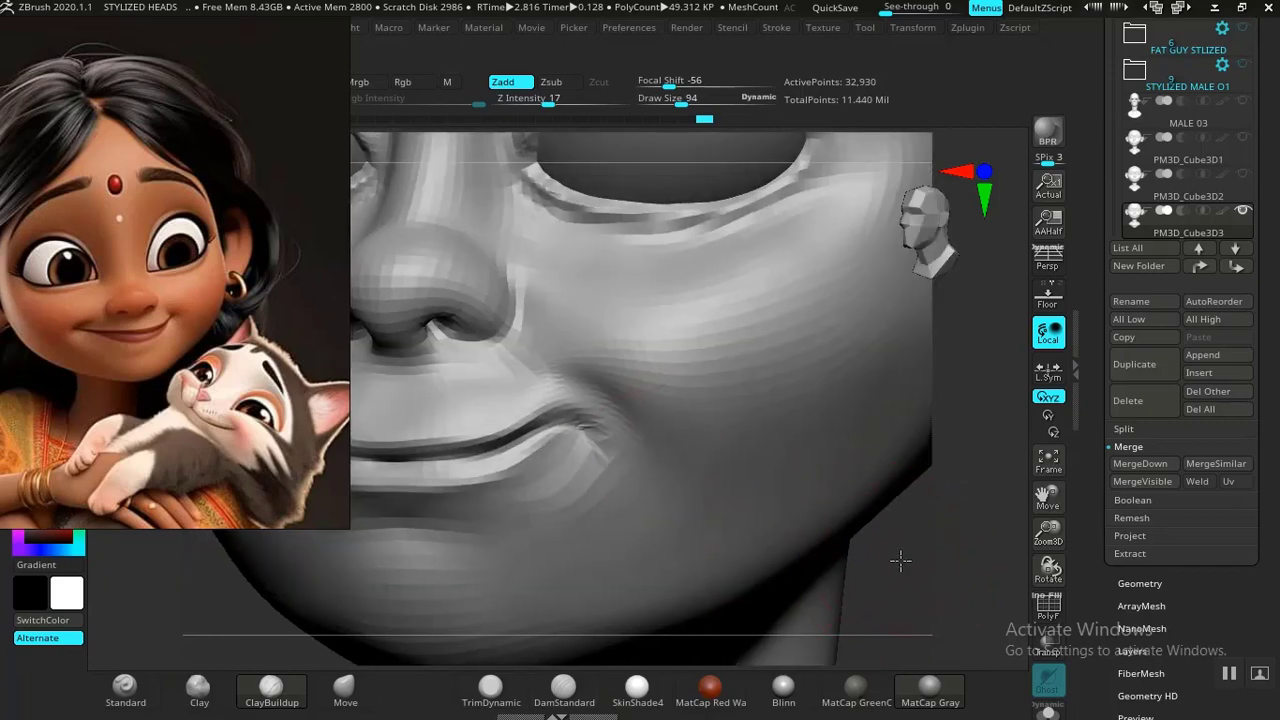
alt+drag(900, 560, 928, 596)
mouse_move(660, 402)
shift+mouse_down()
mouse_move(632, 355)
mouse_move(647, 395)
shift+mouse_up()
Step: Carve the crease from the mouth corner down toward the chin with DamStandard at draw size 94, undoing the last stroke
click(564, 688)
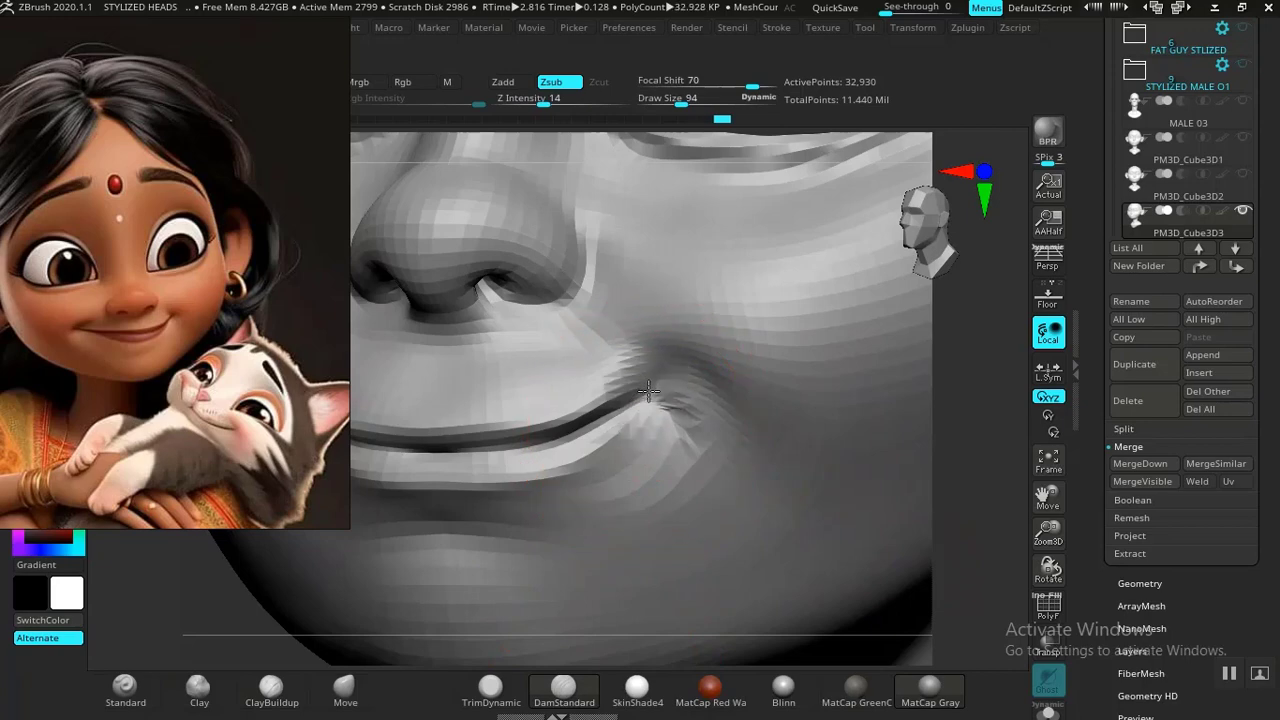
alt+drag(970, 562, 814, 388)
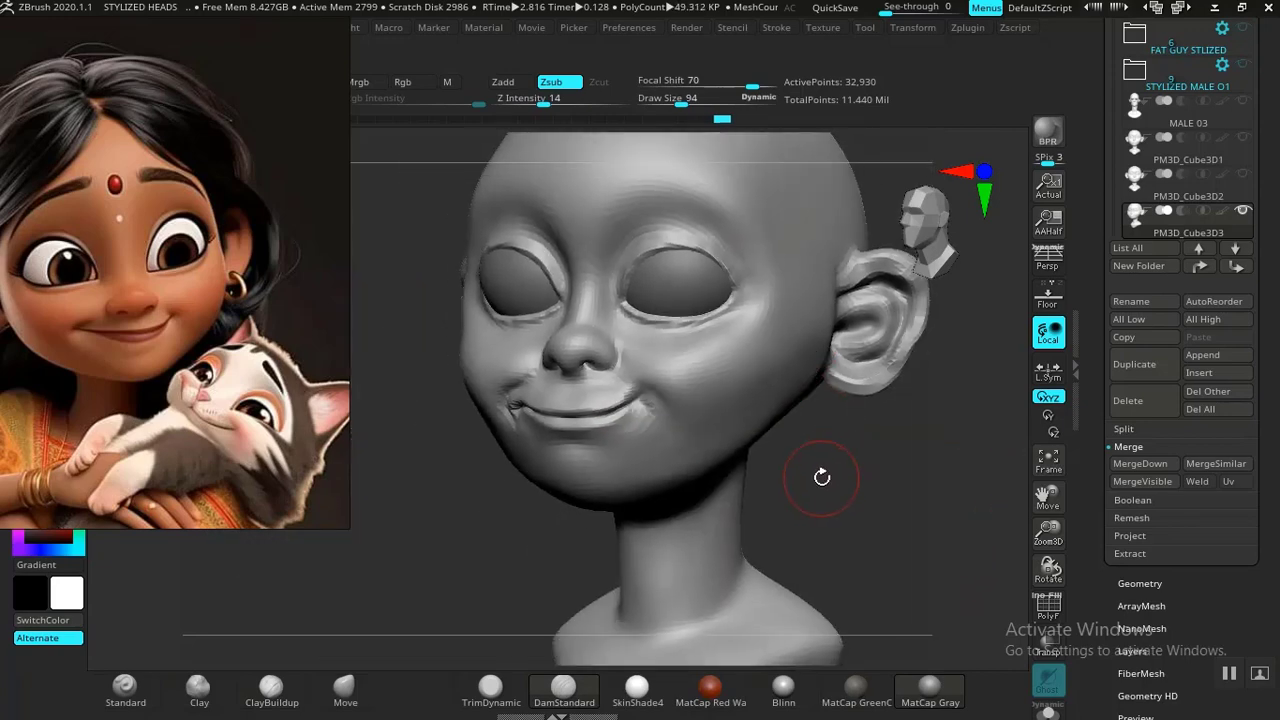
mouse_move(822, 477)
shift+mouse_down()
mouse_move(837, 474)
mouse_move(857, 574)
mouse_move(886, 548)
mouse_move(940, 603)
mouse_move(934, 617)
shift+mouse_up()
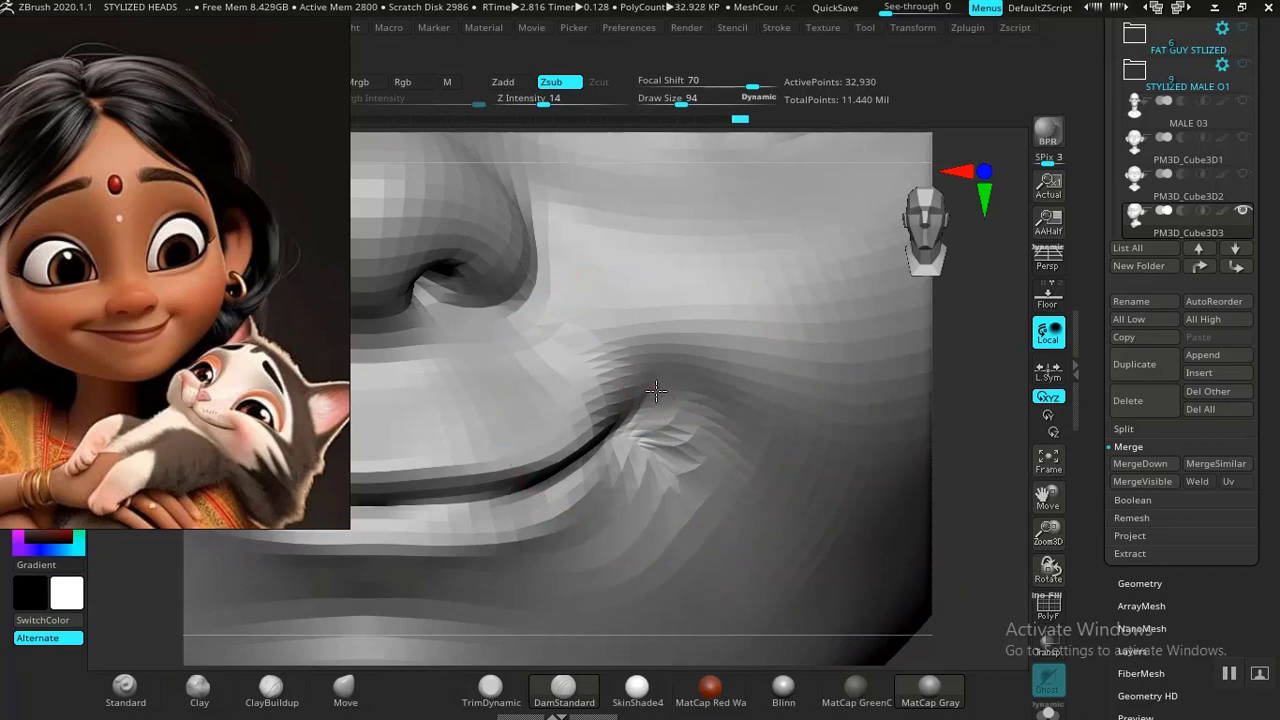
mouse_move(662, 403)
mouse_down()
mouse_move(715, 480)
mouse_move(712, 458)
mouse_move(716, 486)
mouse_up()
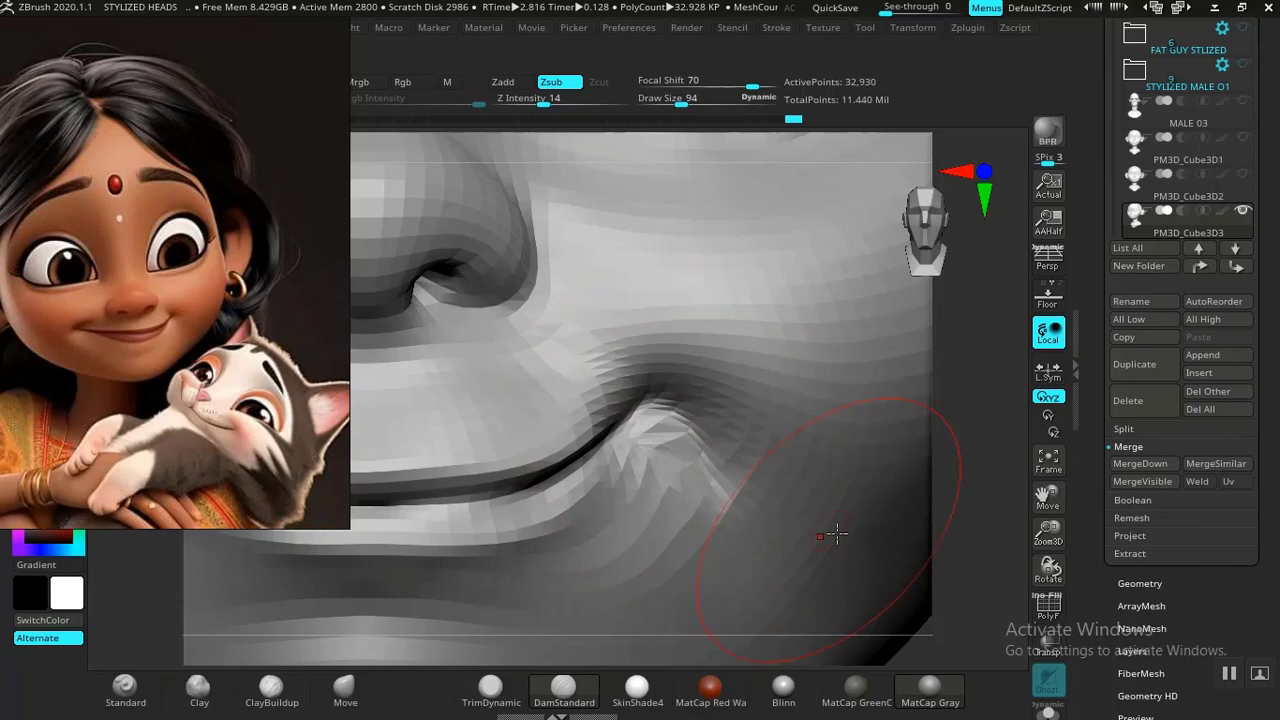
ctrl+right_drag(954, 557, 824, 466)
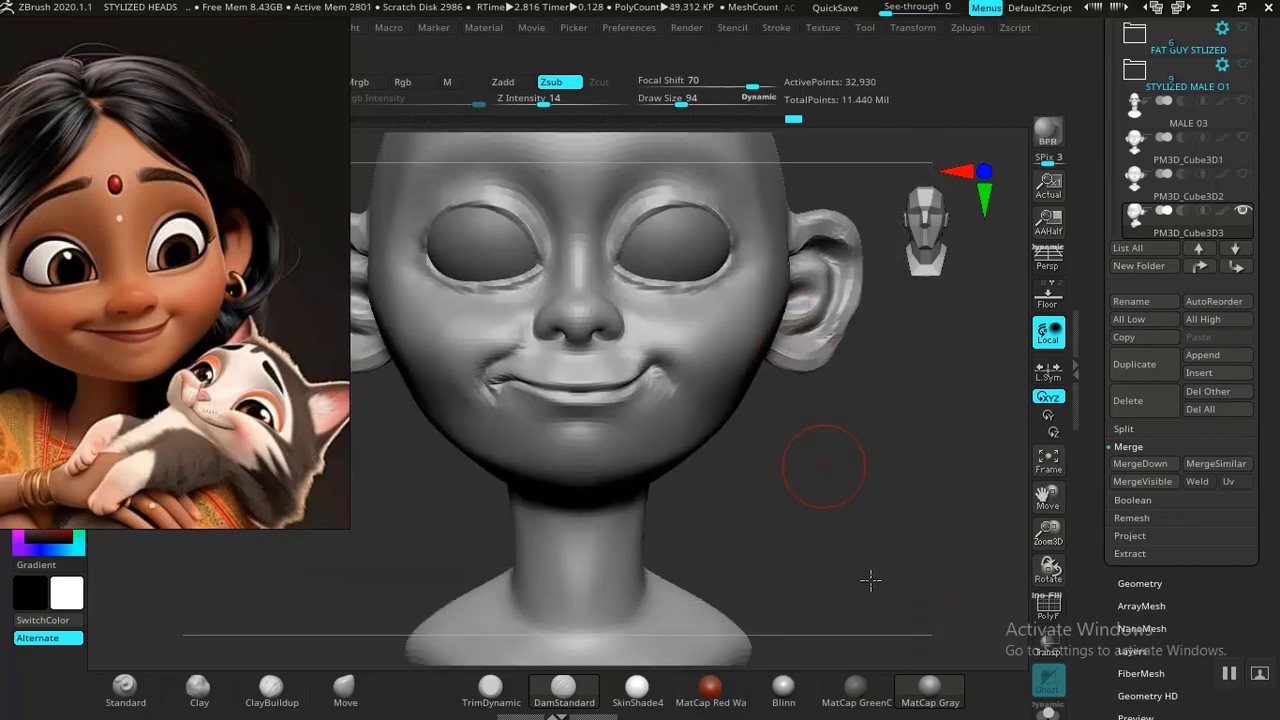
ctrl+right_drag(871, 580, 814, 532)
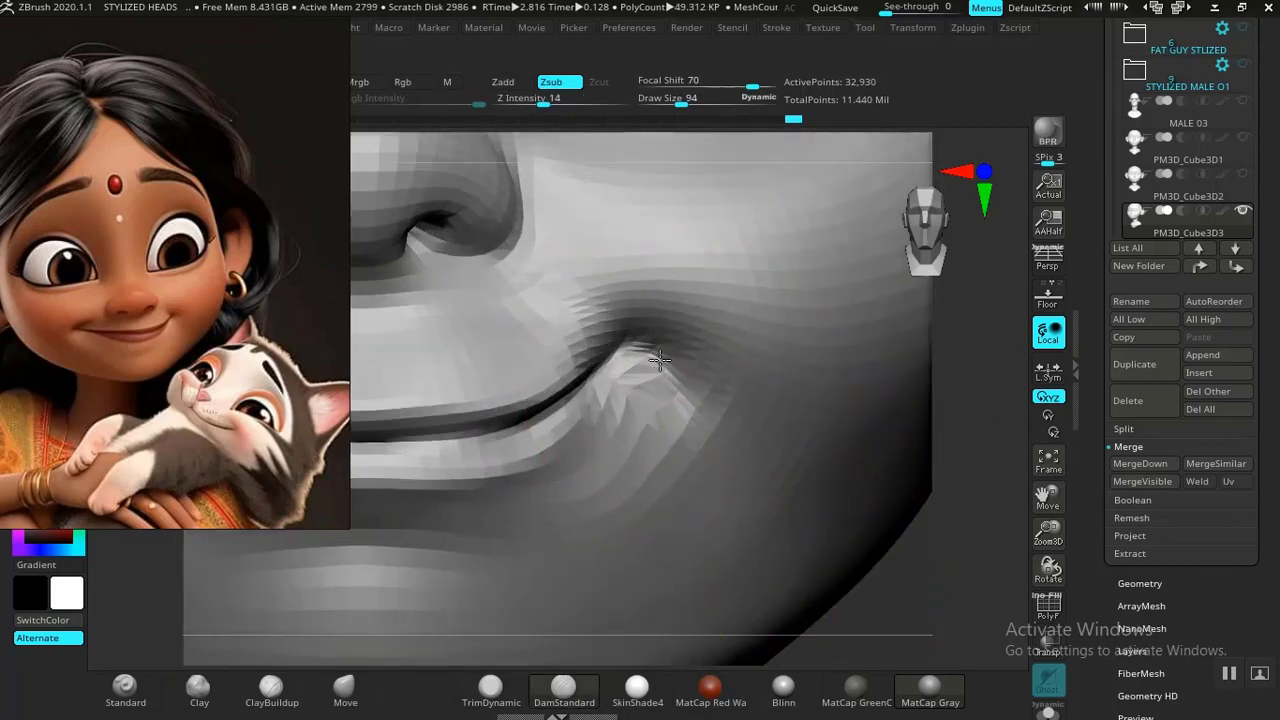
drag(659, 359, 648, 422)
ctrl+right_drag(808, 482, 851, 609)
drag(610, 432, 566, 359)
key(ctrl+z)
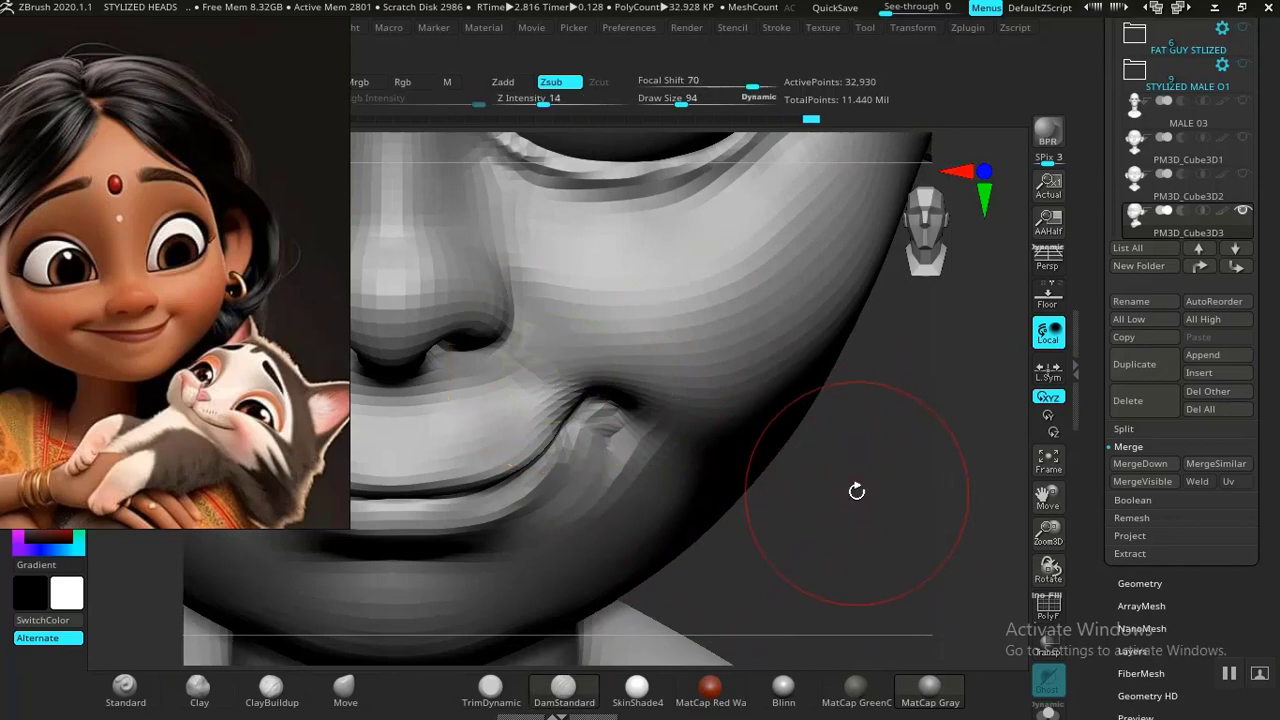
Step: Smooth the area beside the nostril and build up the cheek above the smile fold with ClayBuildup at draw size 94
drag(857, 491, 770, 430)
shift+drag(537, 330, 512, 358)
mouse_move(331, 629)
mouse_down()
mouse_move(360, 620)
mouse_move(366, 600)
mouse_up()
key(b)
key(c)
key(b)
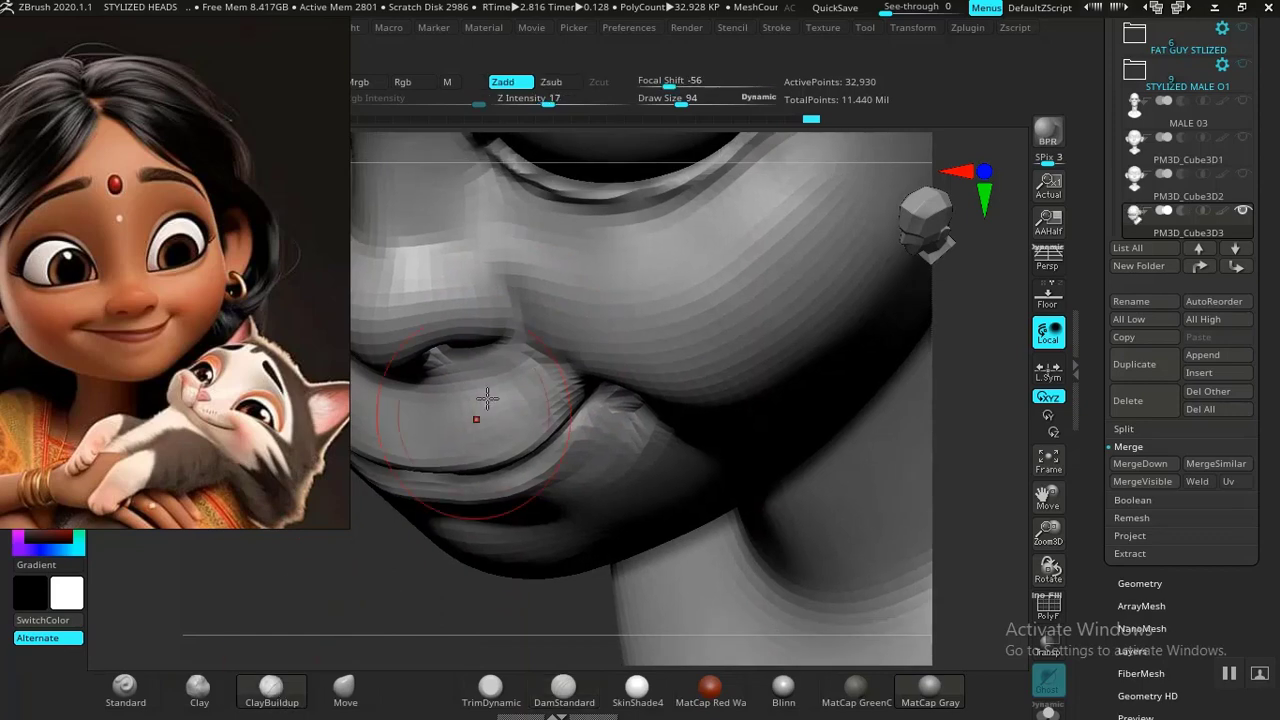
mouse_move(619, 361)
mouse_down()
mouse_move(614, 298)
mouse_move(616, 337)
mouse_move(655, 332)
mouse_up()
mouse_move(294, 634)
mouse_down()
mouse_move(317, 563)
mouse_move(380, 540)
mouse_up()
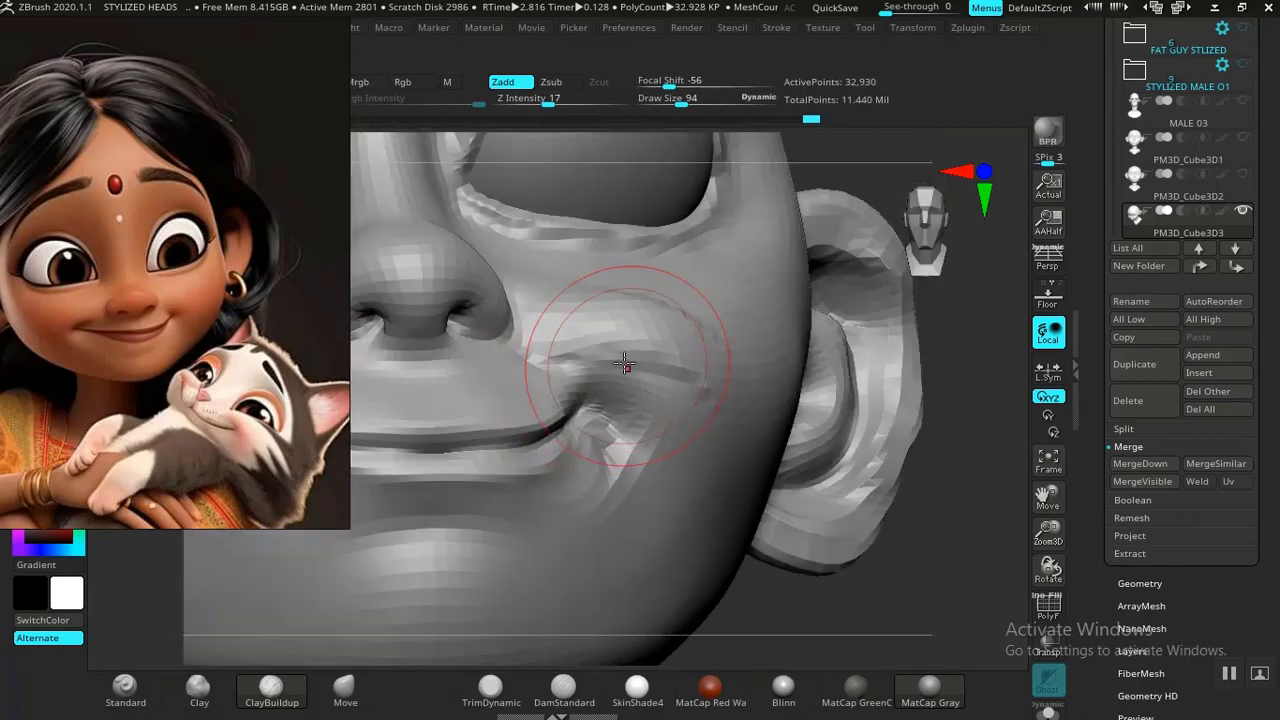
drag(678, 424, 629, 340)
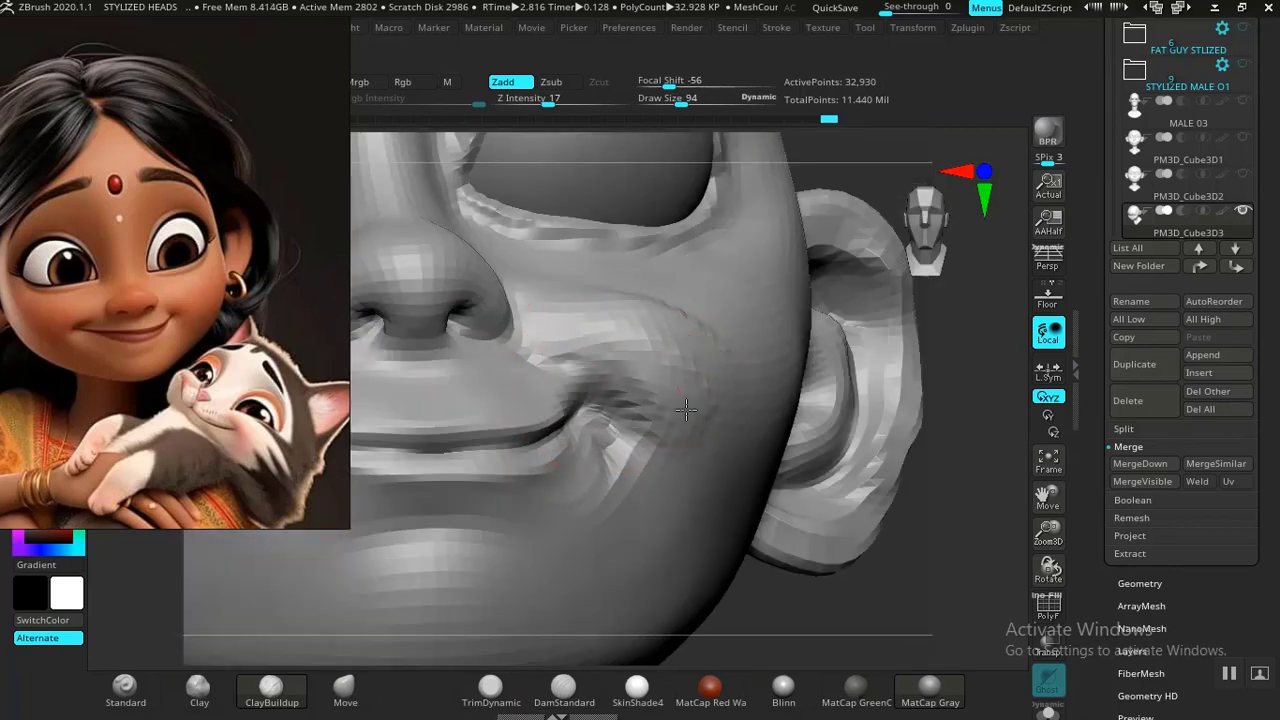
Step: Extend the smile fold from the mouth corner down toward the jaw with DamStandard
mouse_move(826, 550)
mouse_down()
mouse_move(846, 591)
mouse_move(790, 533)
mouse_up()
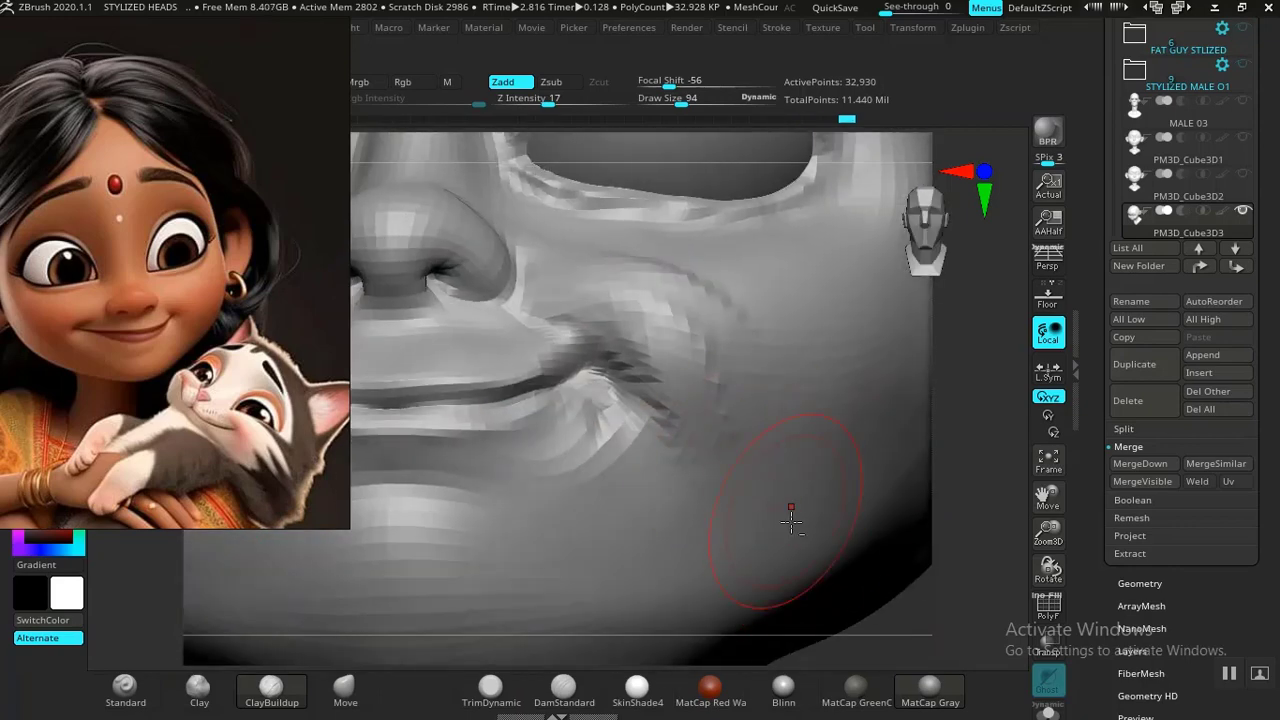
drag(923, 638, 686, 457)
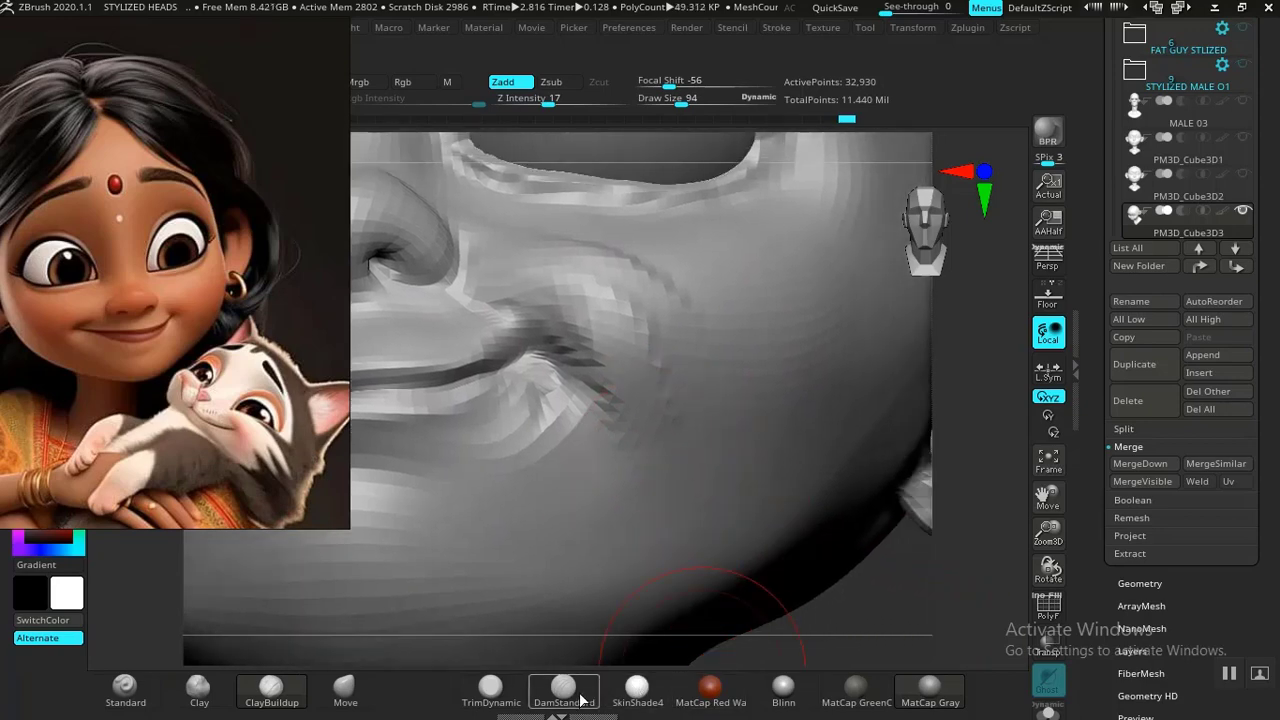
click(563, 688)
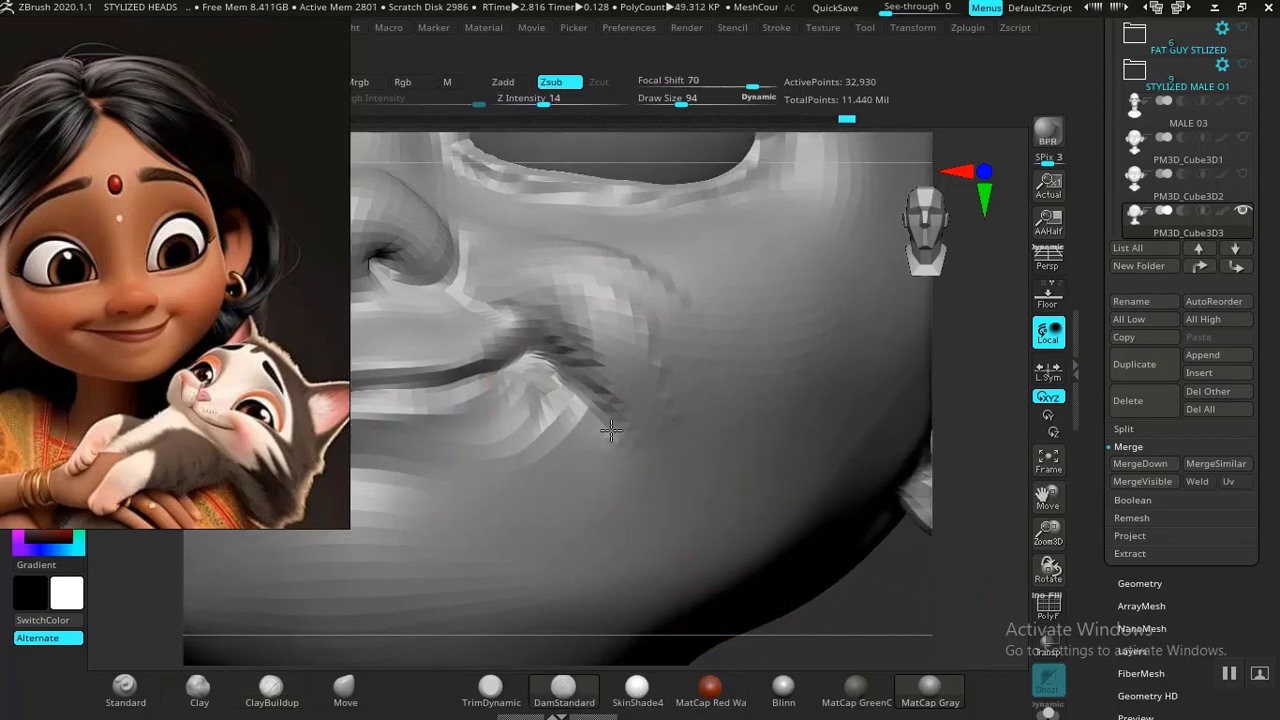
mouse_move(573, 383)
mouse_down()
mouse_move(623, 443)
mouse_move(641, 527)
mouse_up()
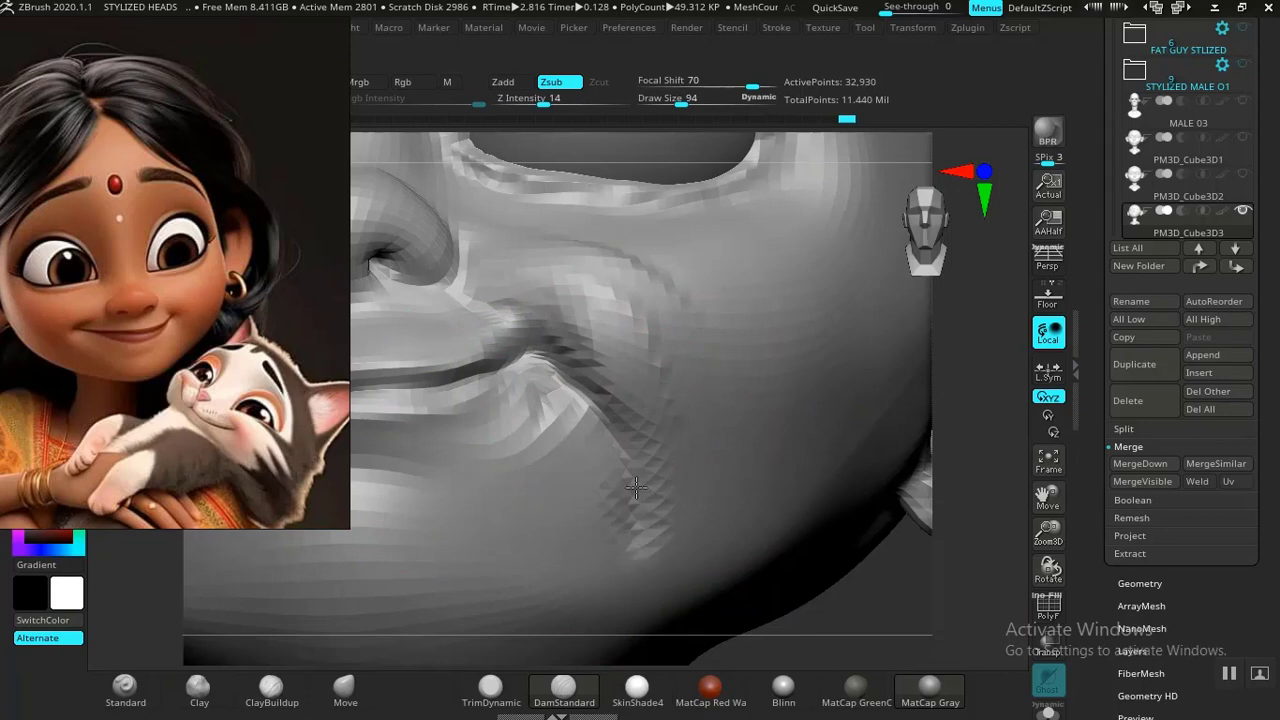
ctrl+right_drag(809, 503, 846, 563)
Step: Add ClayBuildup volume to the chin below the lower lip, working from beneath the face
drag(783, 548, 889, 580)
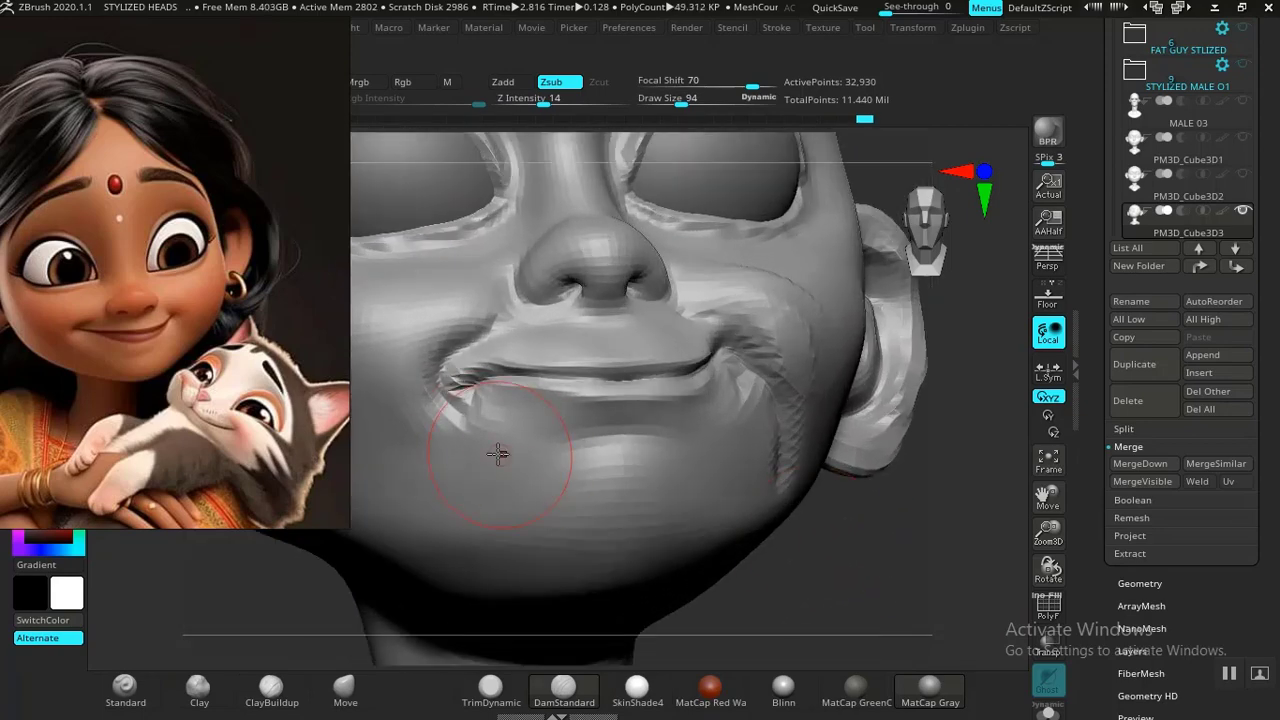
mouse_move(826, 539)
mouse_down()
mouse_move(843, 574)
mouse_move(809, 569)
mouse_up()
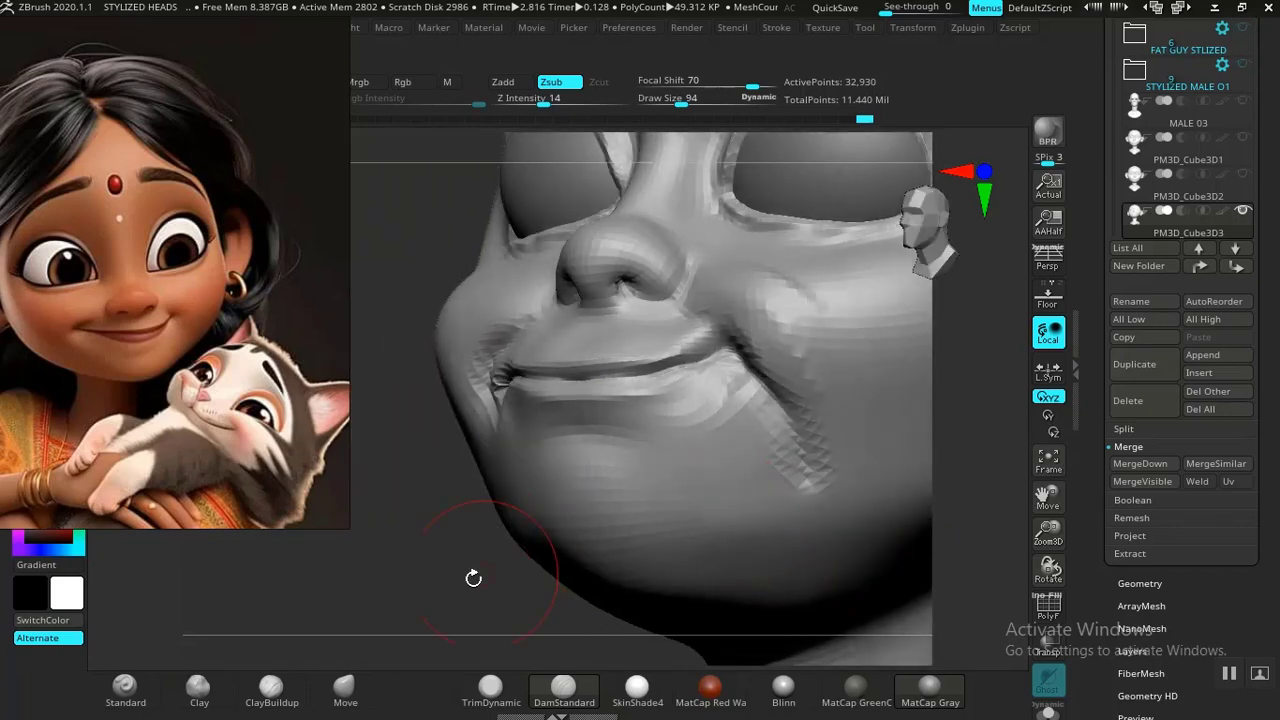
drag(473, 578, 386, 609)
drag(434, 574, 544, 516)
mouse_move(470, 566)
mouse_down()
mouse_move(434, 517)
mouse_move(457, 531)
mouse_move(489, 512)
mouse_move(520, 549)
mouse_move(569, 543)
mouse_up()
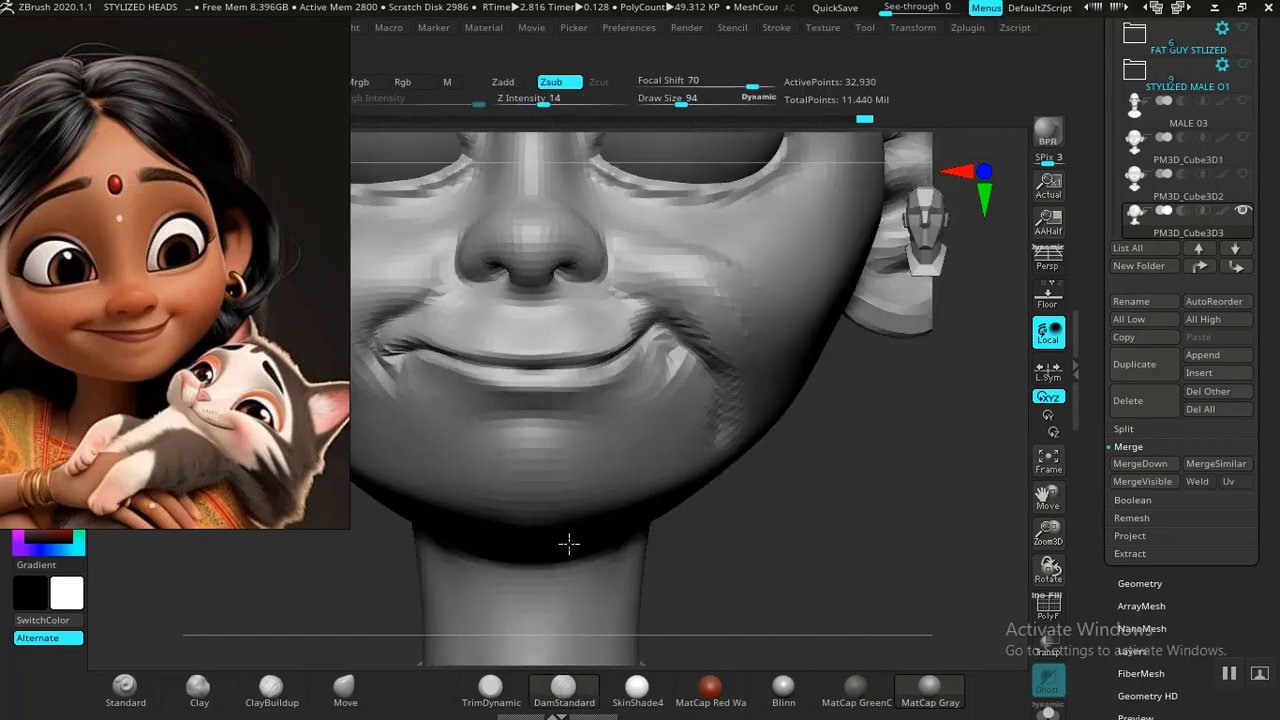
mouse_move(834, 543)
alt+mouse_down()
mouse_move(785, 495)
mouse_move(843, 483)
mouse_move(846, 534)
mouse_move(864, 532)
mouse_move(666, 509)
mouse_move(786, 449)
mouse_move(762, 411)
mouse_move(740, 434)
mouse_move(578, 458)
alt+mouse_up()
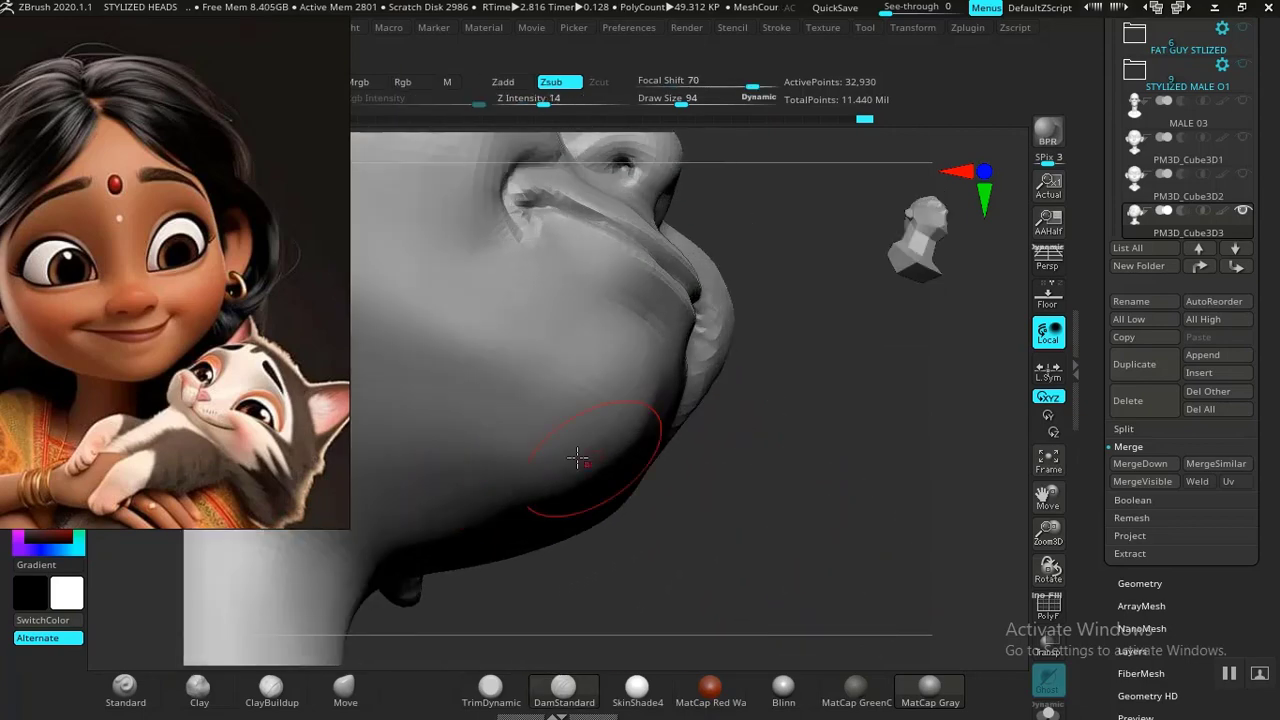
click(296, 689)
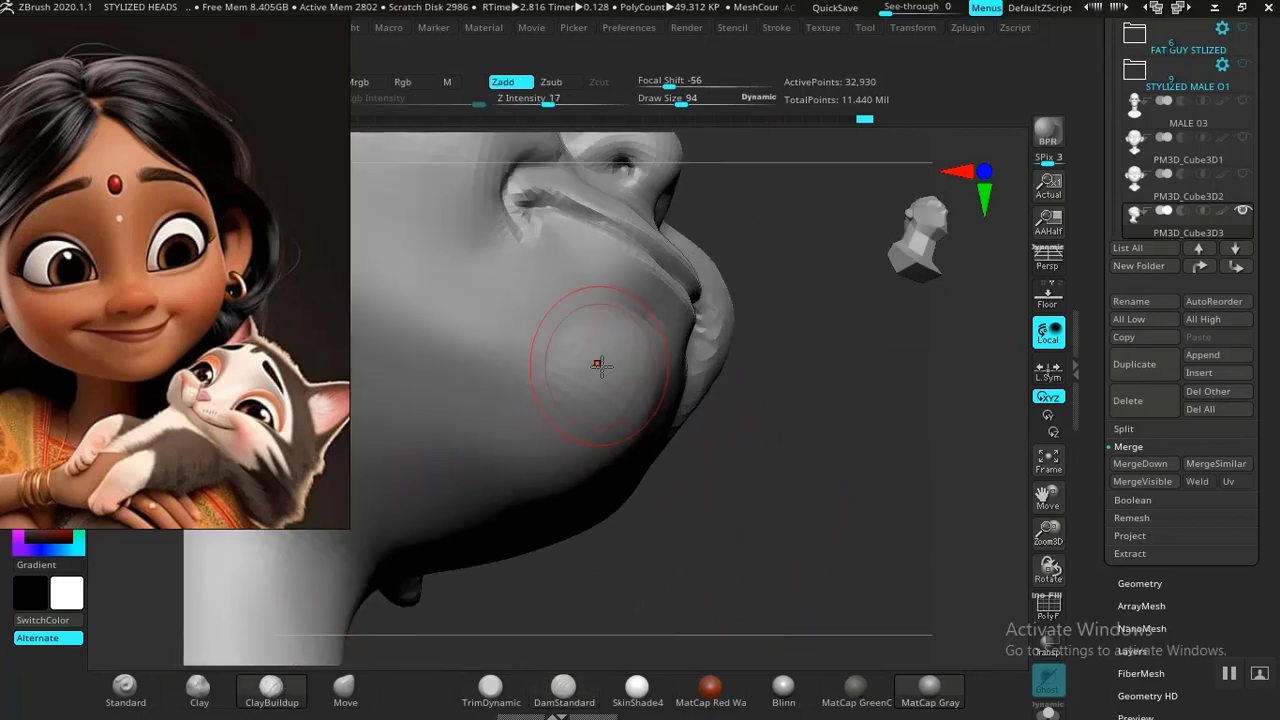
mouse_move(714, 486)
mouse_down()
mouse_move(628, 370)
mouse_move(592, 408)
mouse_move(583, 337)
mouse_move(560, 330)
mouse_move(587, 428)
mouse_move(587, 347)
mouse_up()
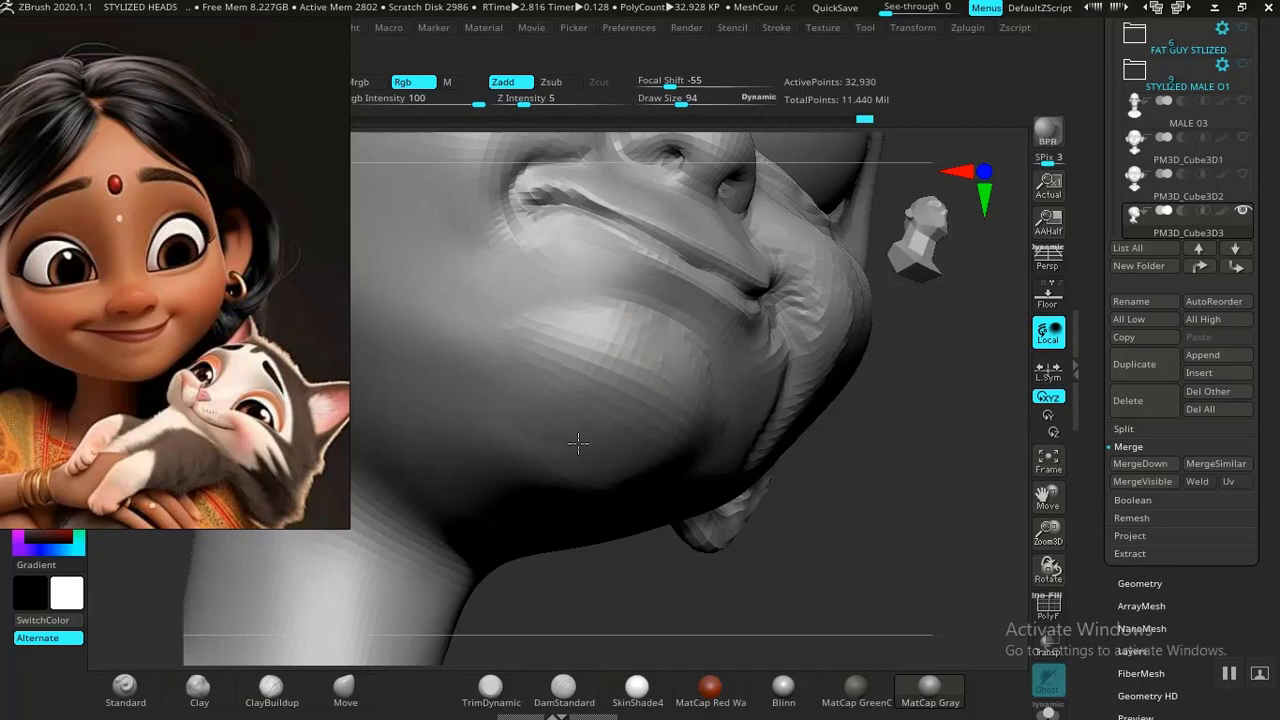
Step: Smooth the added chin volume into the underside of the jaw
alt+drag(883, 560, 749, 511)
alt+drag(763, 445, 634, 380)
shift+drag(568, 447, 514, 580)
shift+drag(636, 409, 607, 408)
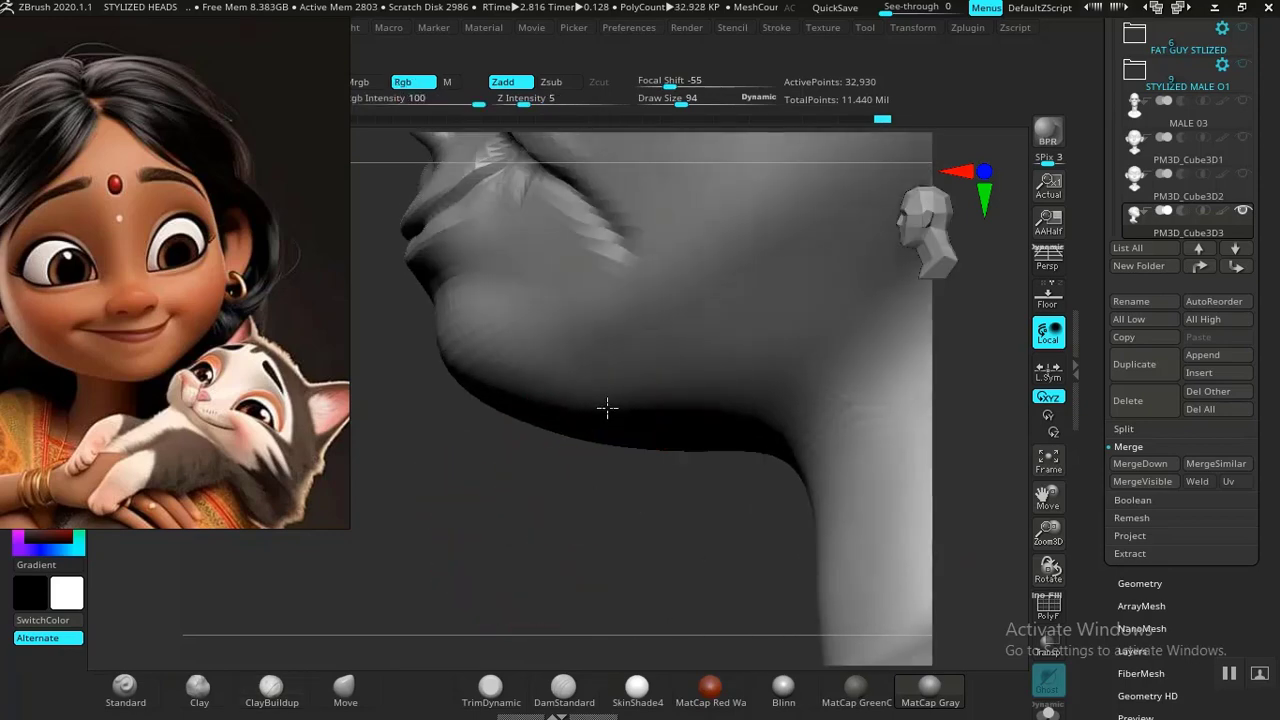
Step: Reshape the underside of the chin in profile with the Move brush at draw size 238
mouse_move(526, 543)
alt+mouse_down()
mouse_move(571, 557)
mouse_move(440, 386)
mouse_move(473, 515)
mouse_move(606, 491)
alt+mouse_up()
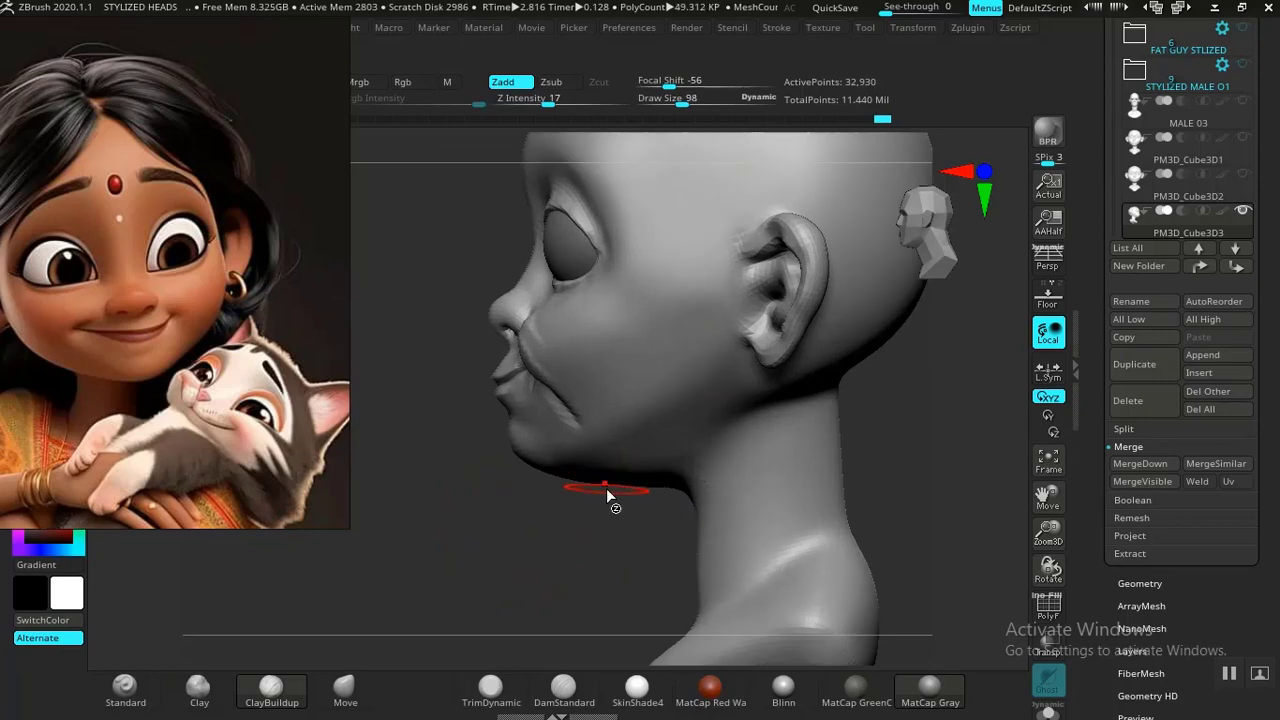
click(345, 686)
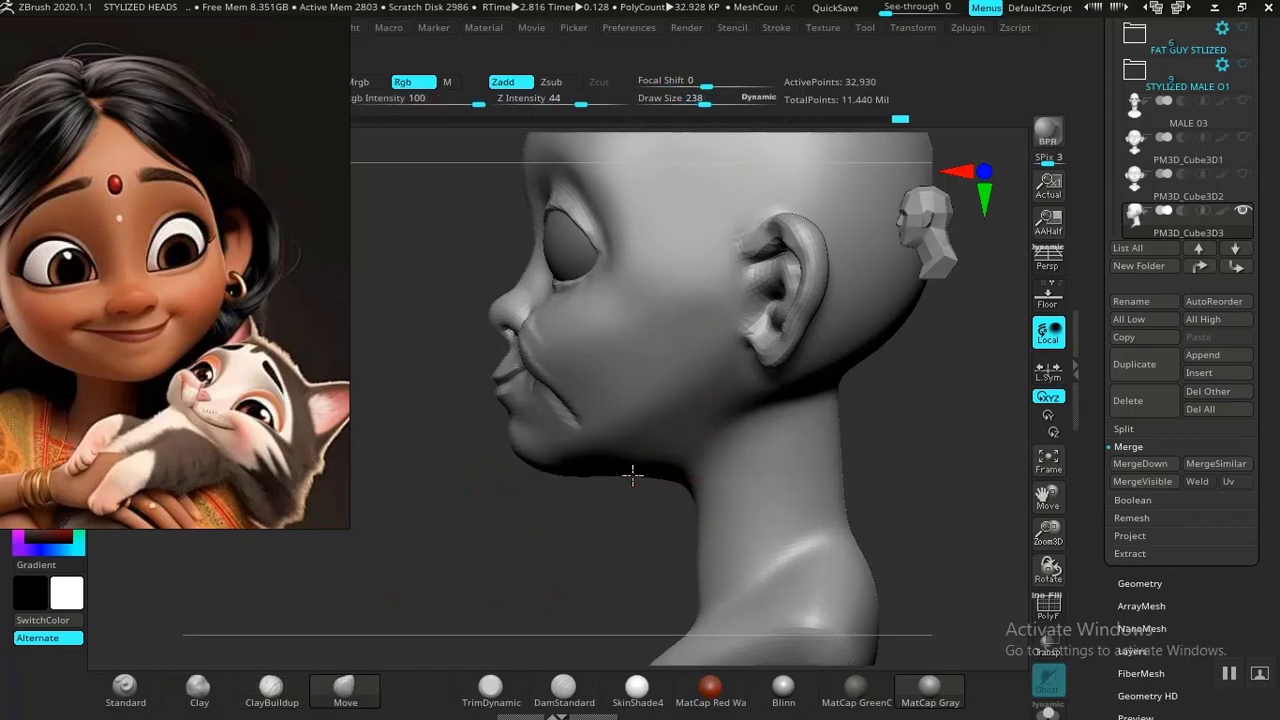
mouse_move(631, 466)
mouse_down()
mouse_move(591, 531)
mouse_move(840, 480)
mouse_move(743, 517)
mouse_move(777, 511)
mouse_move(766, 540)
mouse_move(740, 537)
mouse_move(766, 551)
mouse_move(766, 506)
mouse_move(789, 526)
mouse_move(666, 394)
mouse_move(614, 420)
mouse_up()
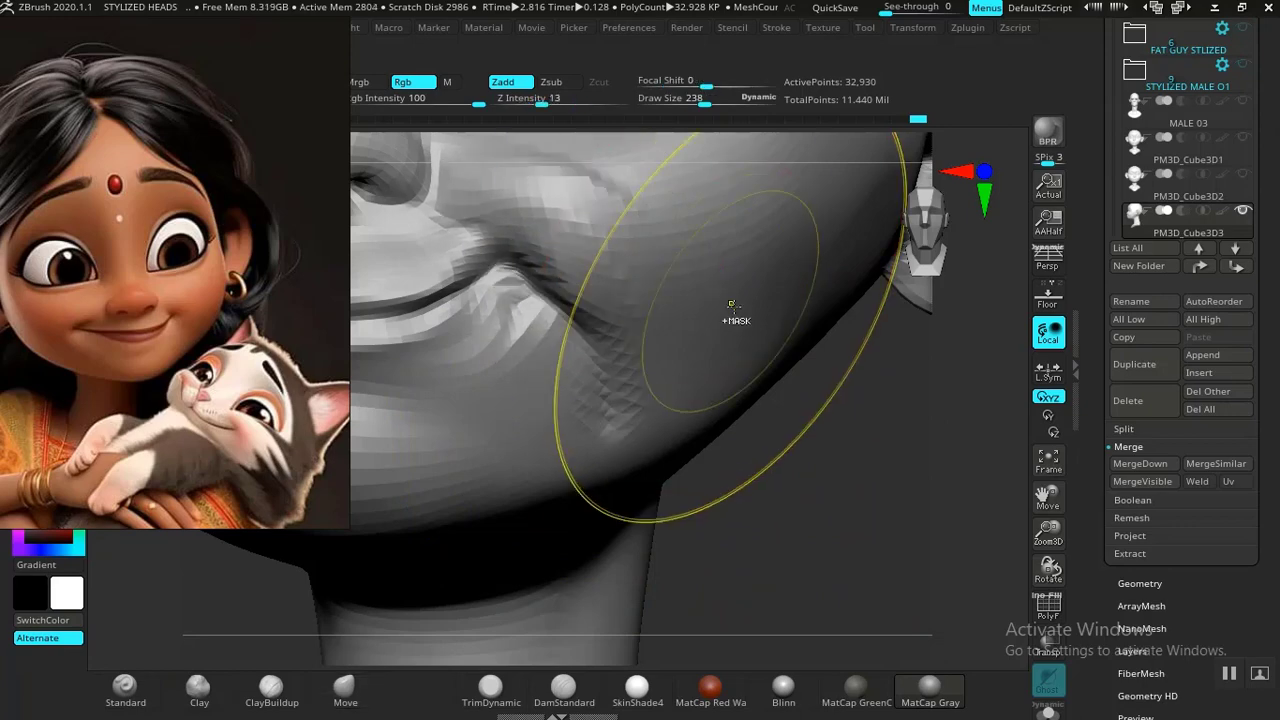
Step: Reduce the draw size to 94 and smooth the clay strokes on the cheek above the smile fold
key(bracketleft)
key(bracketleft)
key(bracketleft)
key(bracketleft)
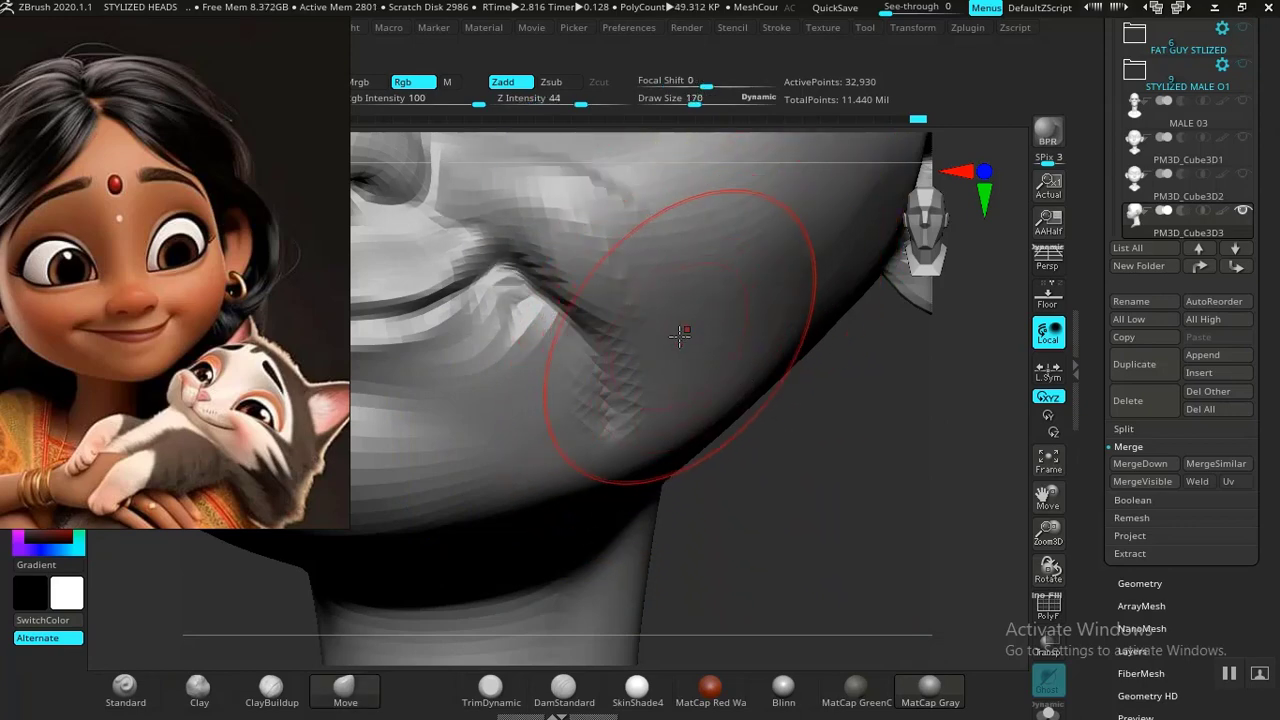
alt+drag(797, 421, 819, 581)
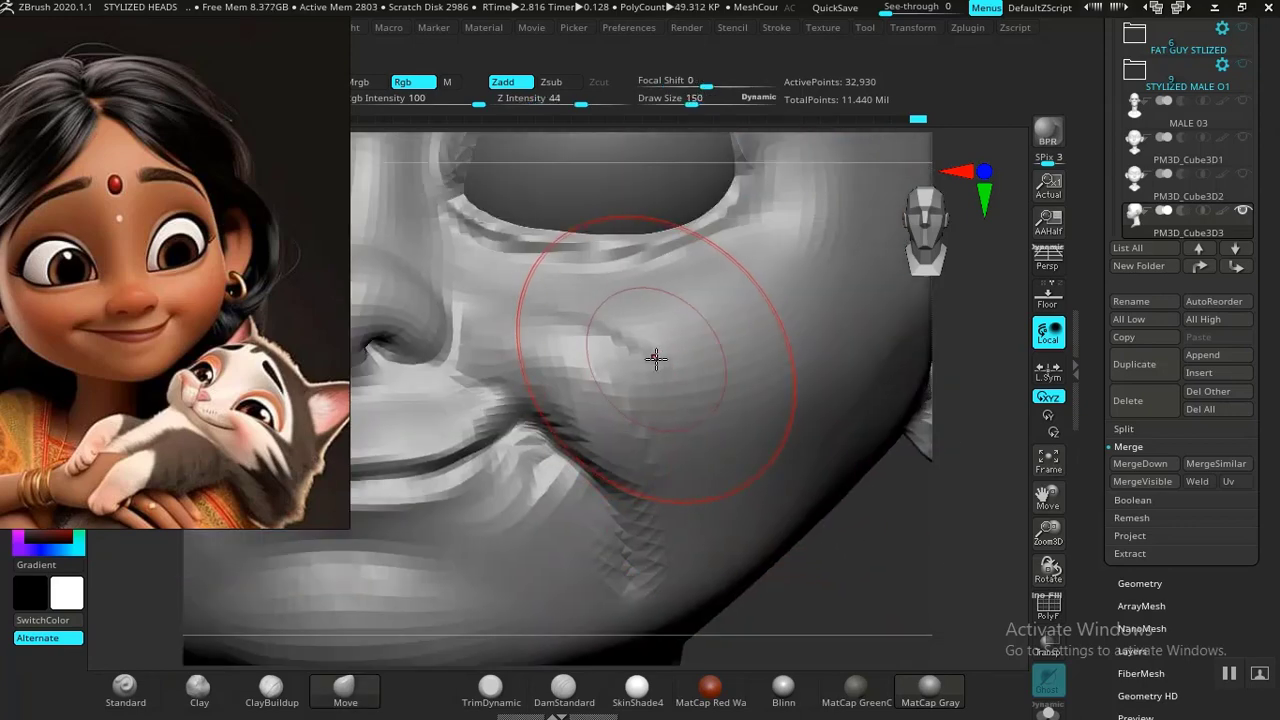
key(bracketleft)
key(bracketleft)
mouse_move(643, 356)
mouse_down()
mouse_move(634, 377)
mouse_move(598, 359)
mouse_move(600, 342)
mouse_move(641, 441)
mouse_up()
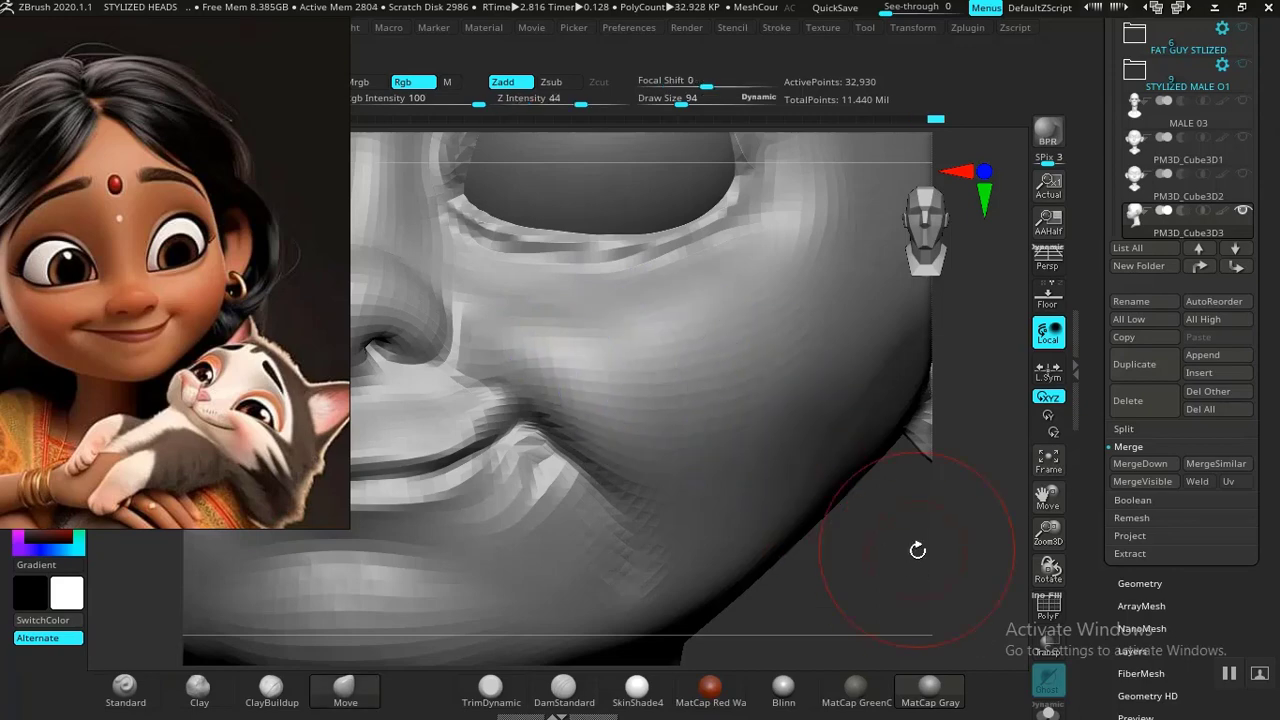
Step: Smooth the lower end of the smile fold into the jaw and raise the head's subdivision level
key(f)
drag(811, 487, 834, 474)
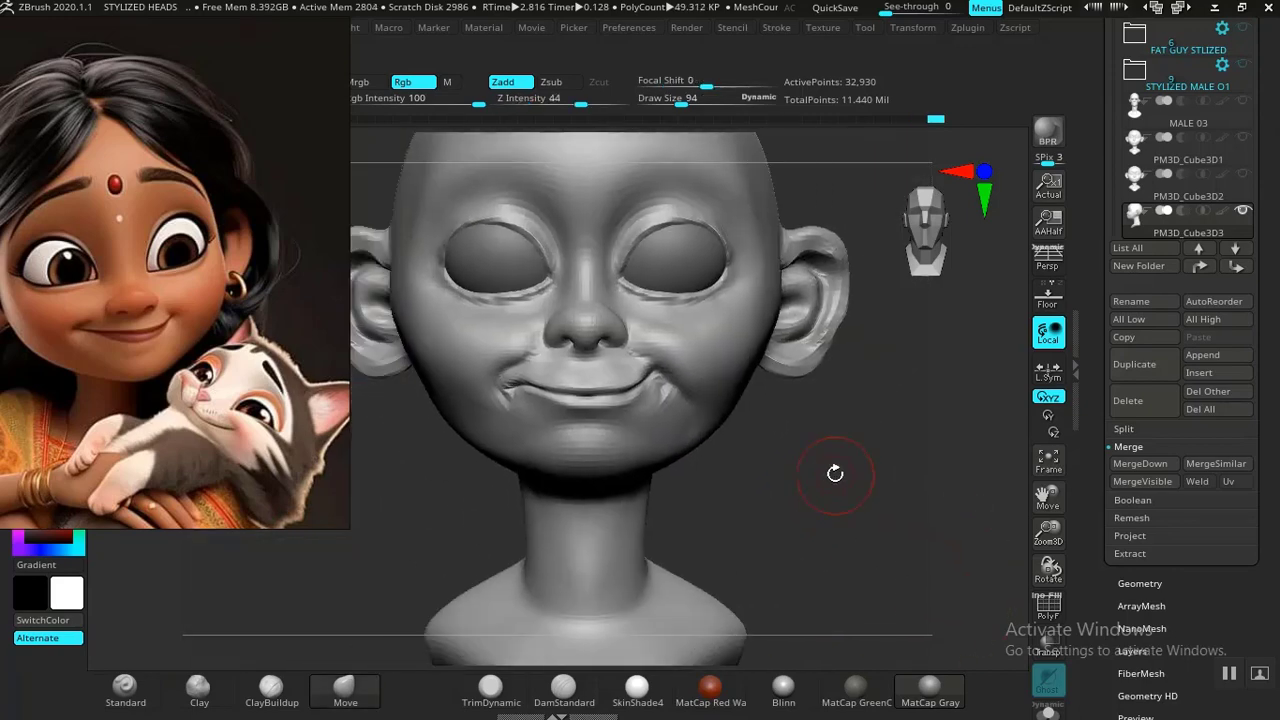
mouse_move(834, 474)
ctrl+right_down()
mouse_move(860, 551)
mouse_move(828, 538)
mouse_move(843, 560)
mouse_move(800, 600)
ctrl+right_up()
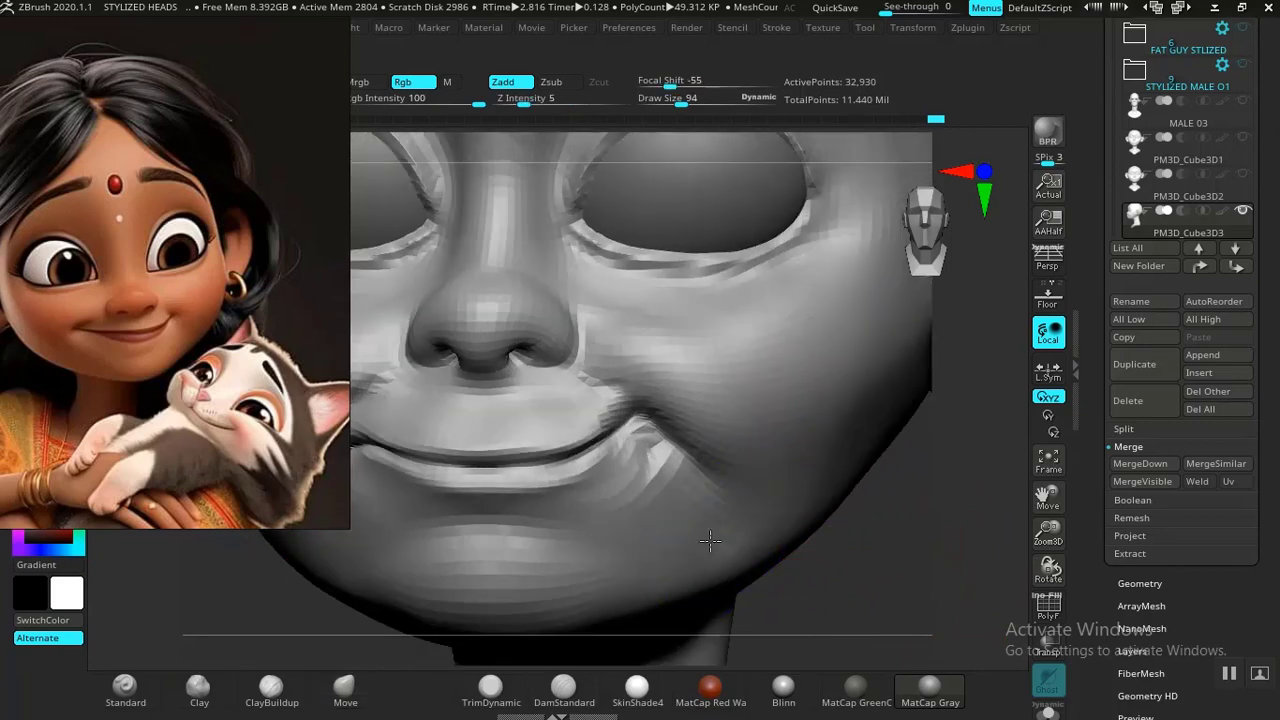
drag(751, 525, 818, 525)
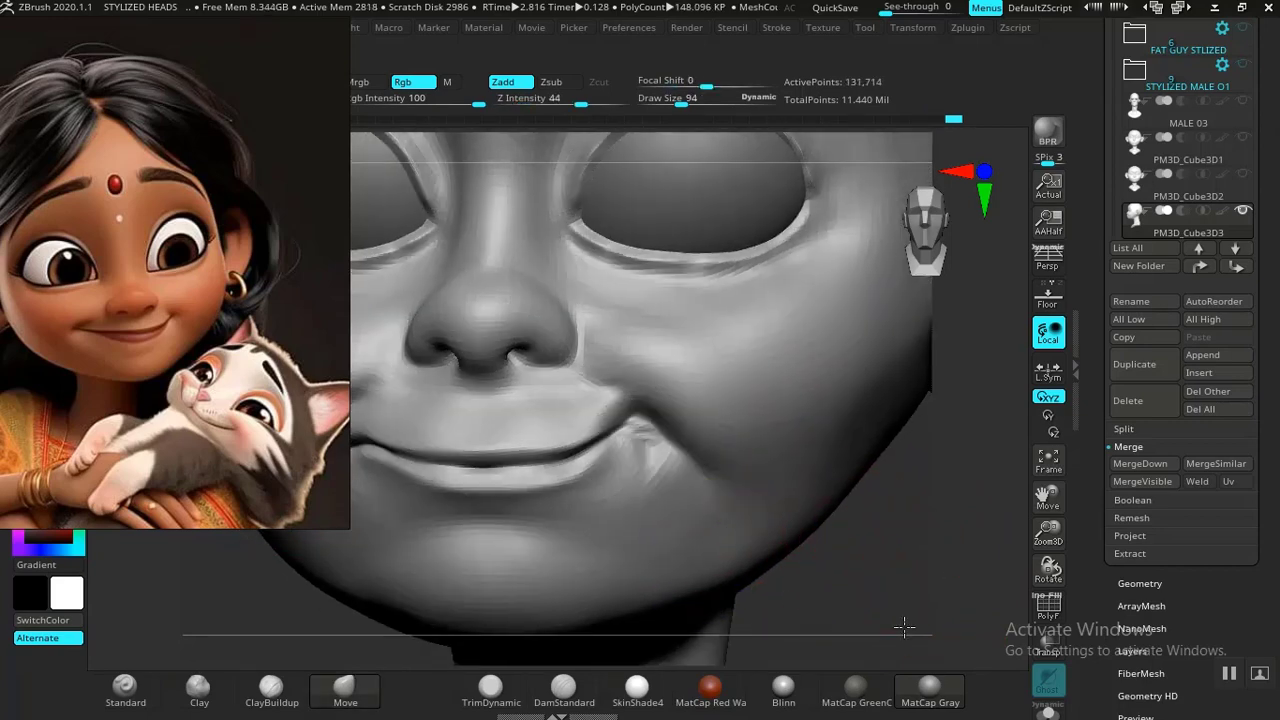
Step: Smooth the rough facets below the mouth corner between the lower lip and the smile fold
alt+drag(903, 623, 734, 511)
shift+drag(637, 454, 628, 448)
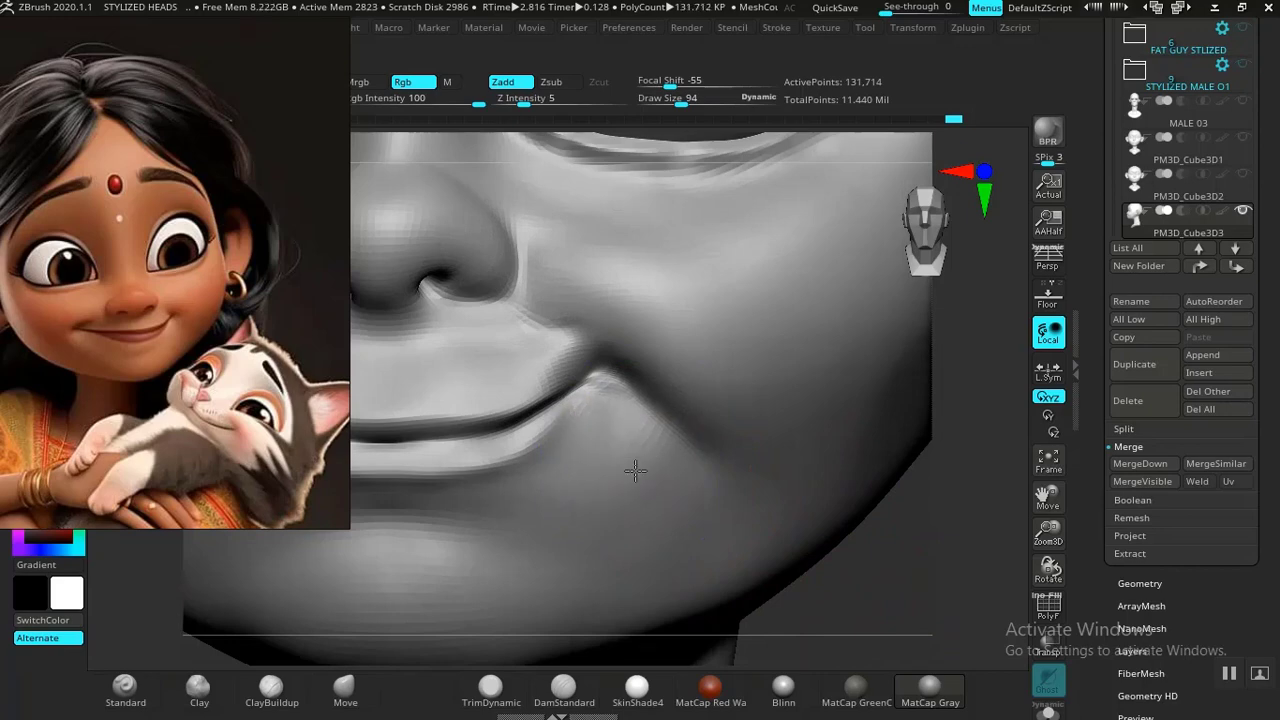
shift+drag(635, 470, 624, 490)
Step: Flatten the surface above the upper lip with TrimDynamic at draw size 94, undoing the first attempt
mouse_move(920, 584)
alt+mouse_down()
mouse_move(940, 583)
mouse_move(969, 634)
alt+mouse_up()
click(491, 688)
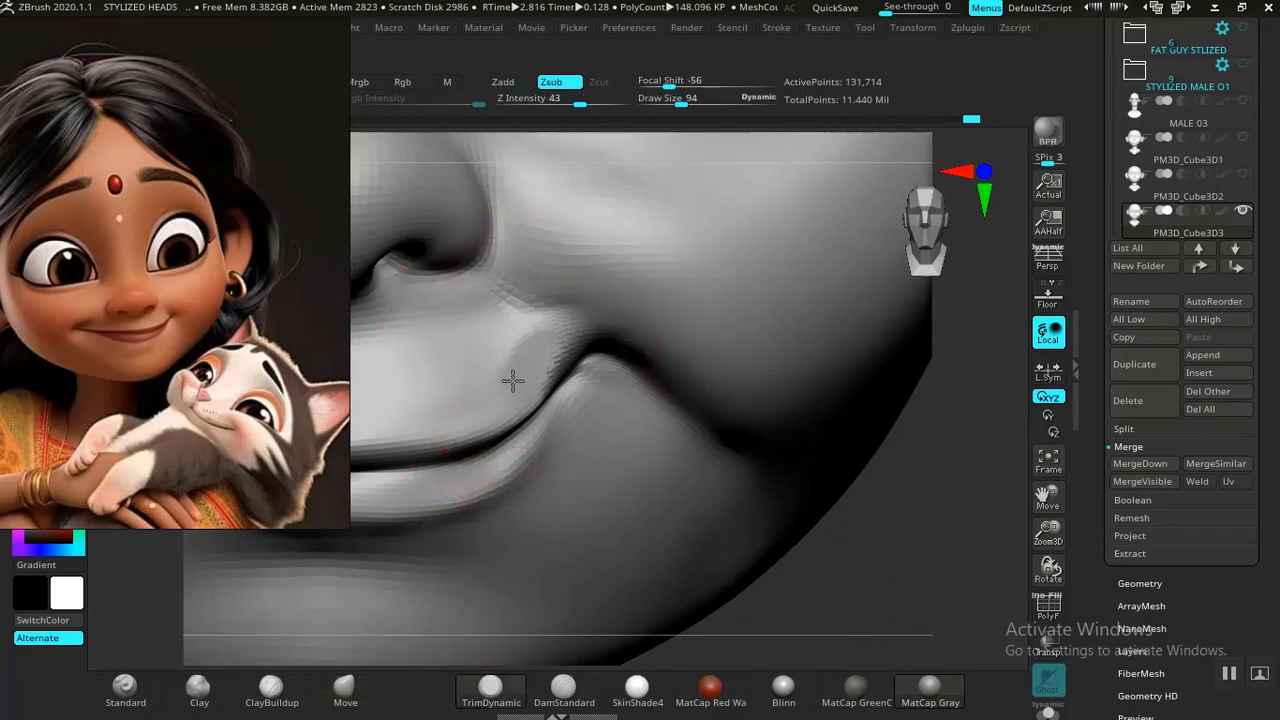
key(ctrl+z)
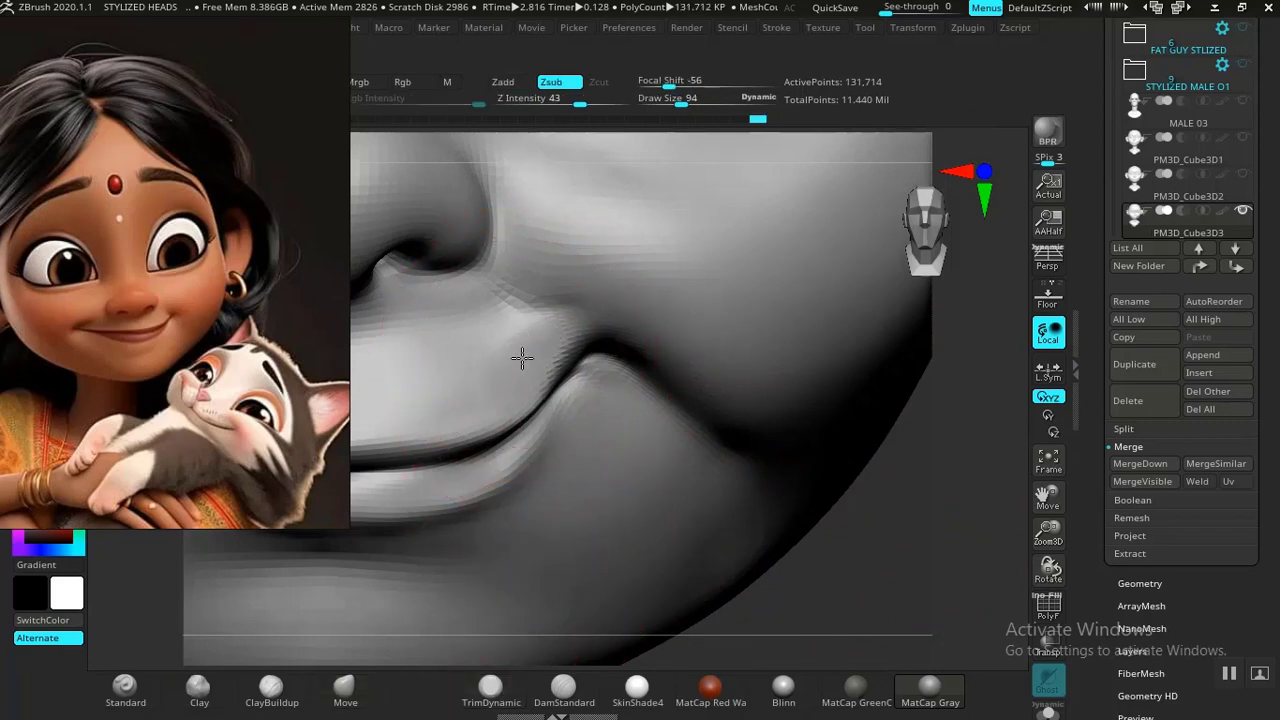
drag(849, 546, 623, 457)
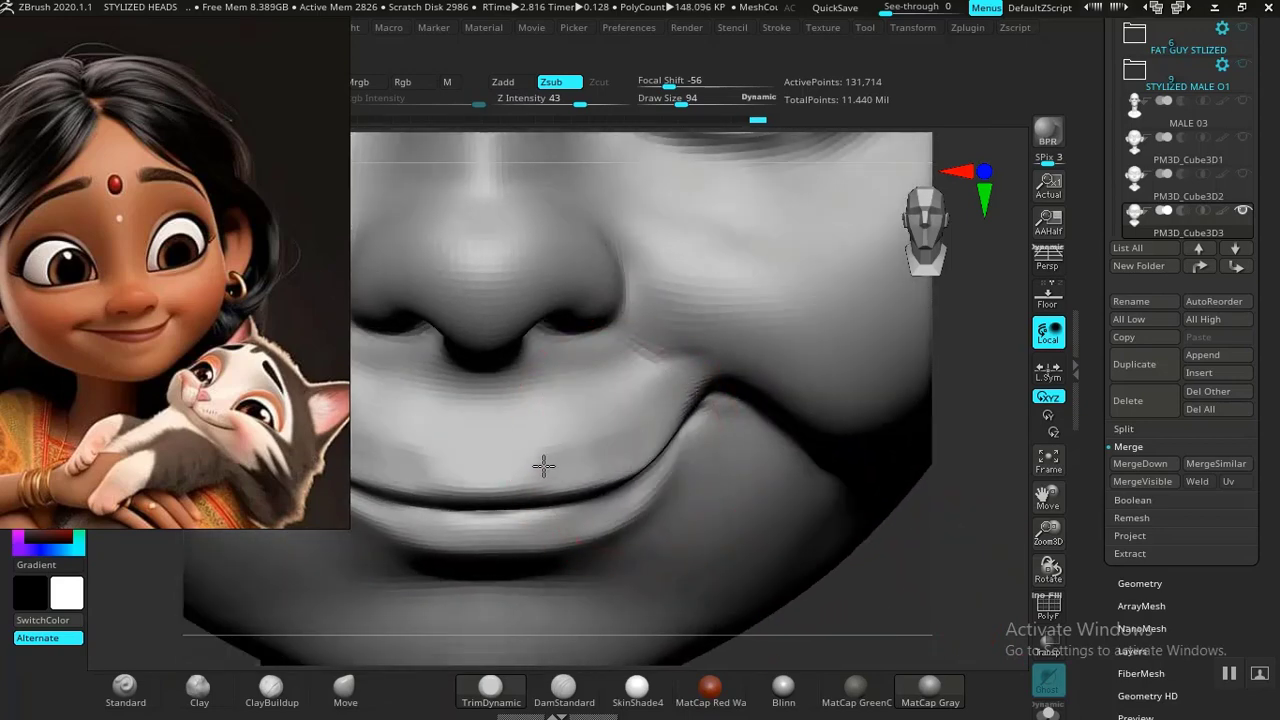
mouse_move(543, 466)
mouse_down()
mouse_move(500, 470)
mouse_move(422, 443)
mouse_up()
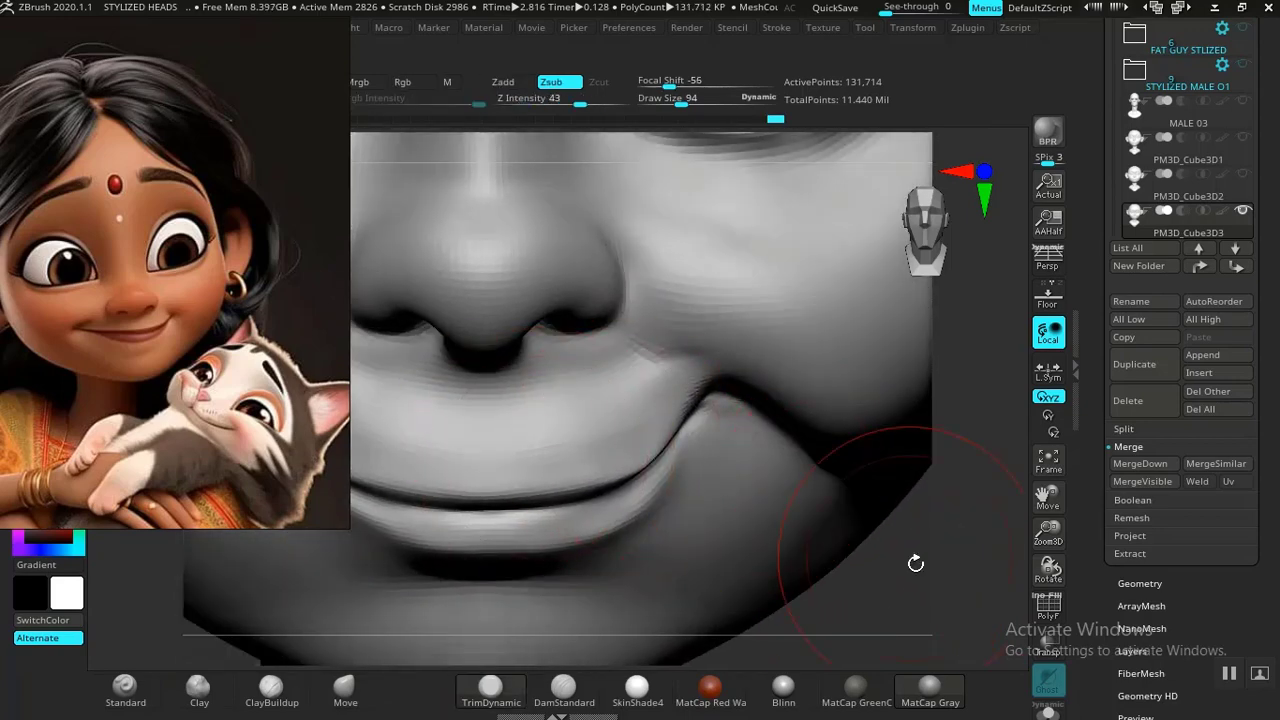
Step: Sculpt the crease around the mouth corner with DamStandard at draw size 94, undoing the first heavier stroke
drag(846, 420, 909, 529)
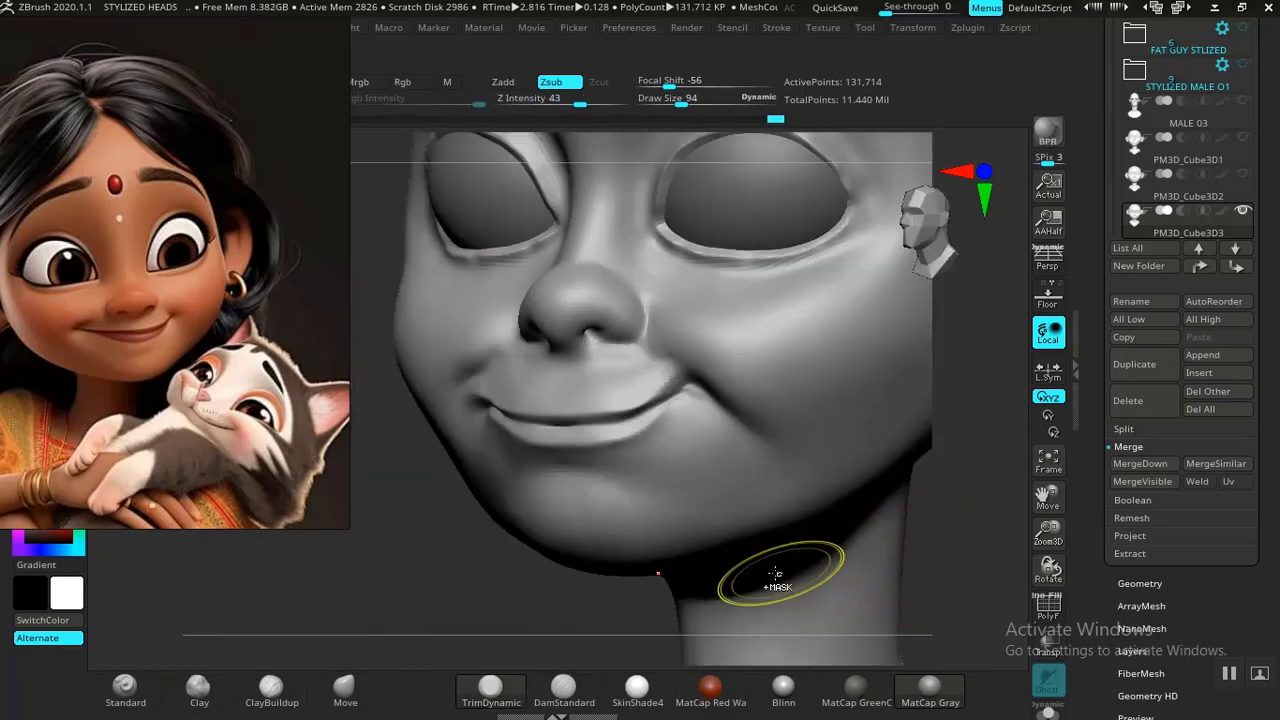
drag(486, 609, 482, 575)
mouse_move(394, 566)
mouse_down()
mouse_move(470, 640)
mouse_move(400, 600)
mouse_up()
click(548, 684)
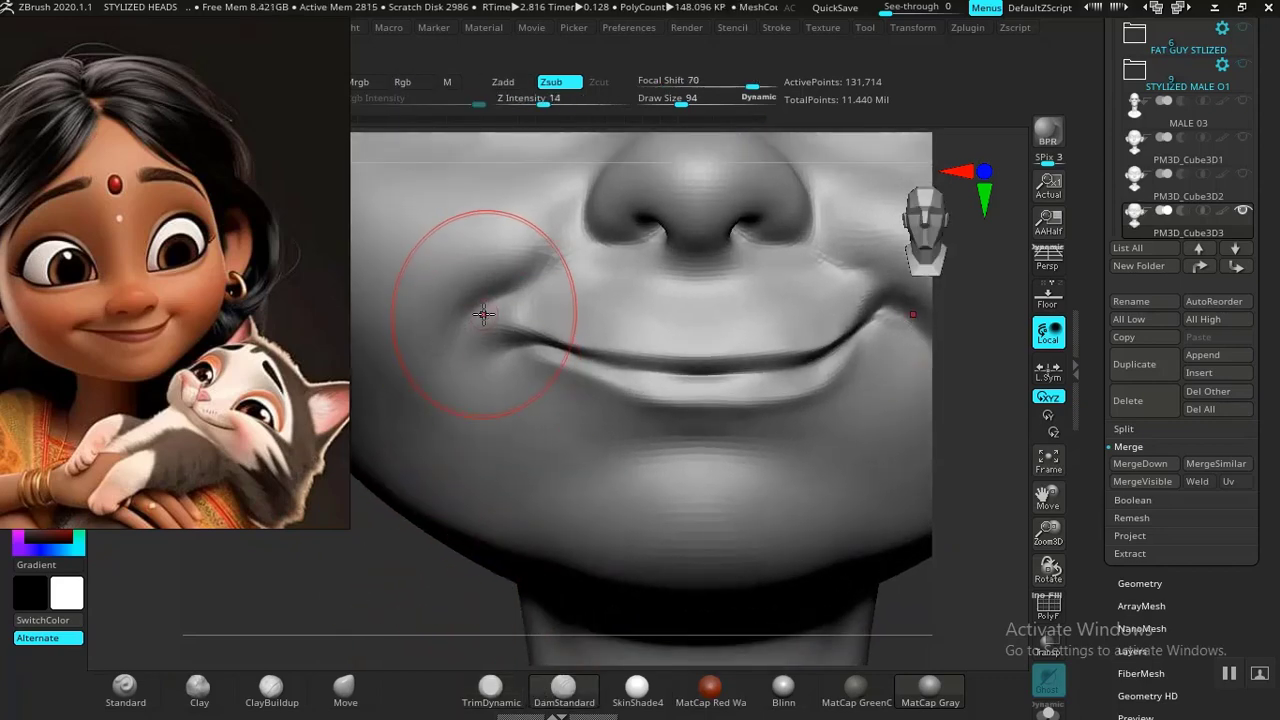
drag(491, 306, 492, 302)
drag(463, 355, 504, 391)
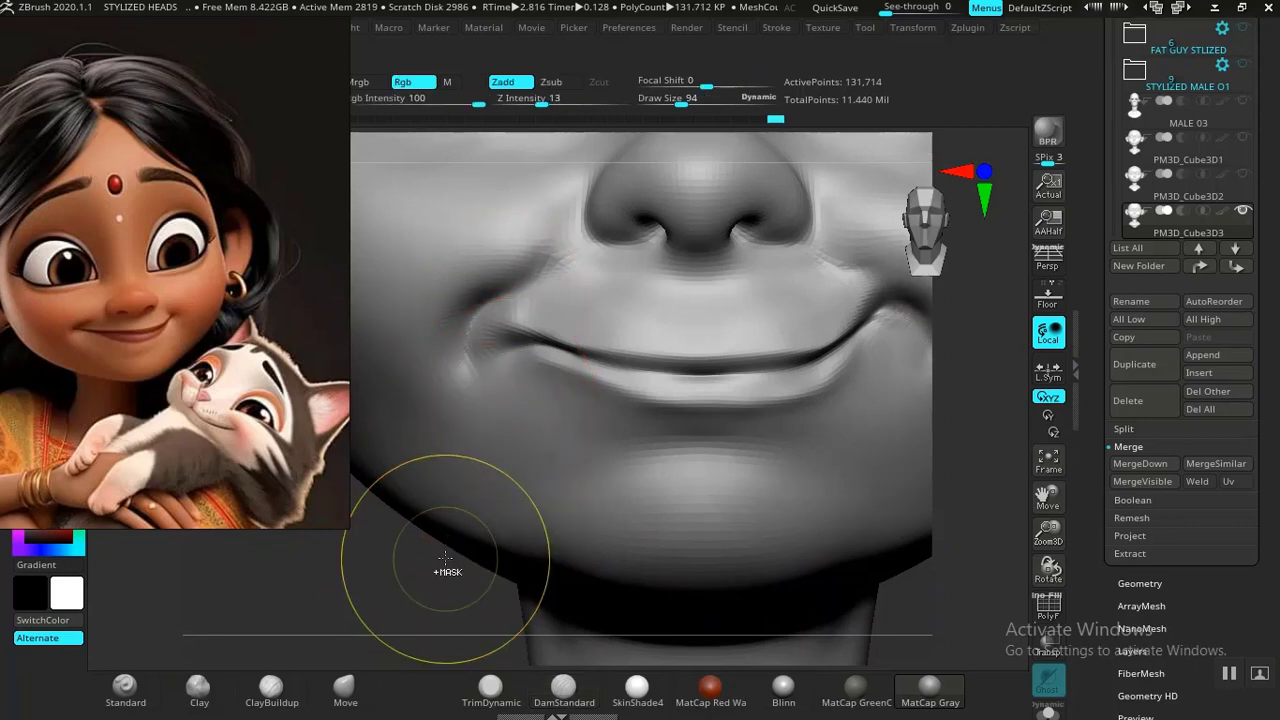
key(ctrl+z)
drag(490, 288, 493, 296)
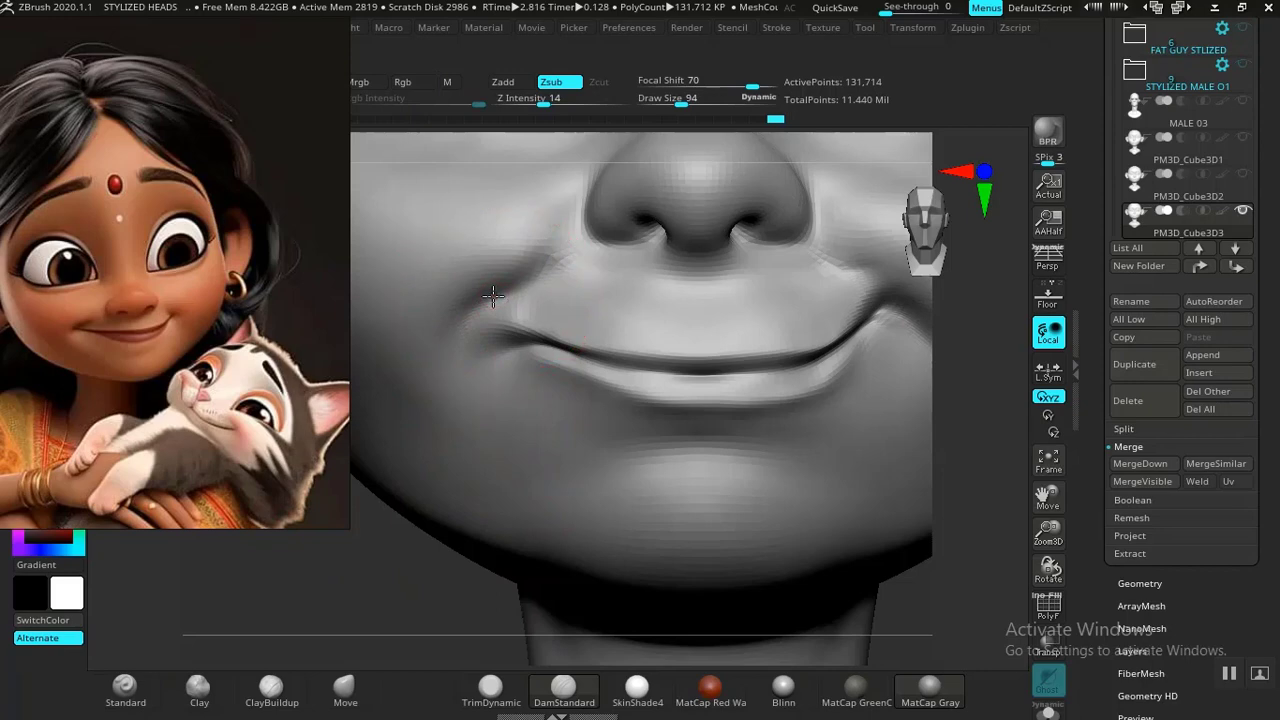
mouse_move(470, 371)
mouse_down()
mouse_move(491, 400)
mouse_move(471, 420)
mouse_move(465, 384)
mouse_up()
Step: Adjust the middle of the lower lip with the Move brush at draw size 142
mouse_move(397, 592)
alt+mouse_down()
mouse_move(391, 628)
mouse_move(590, 368)
alt+mouse_up()
mouse_move(808, 548)
alt+mouse_down()
mouse_move(767, 523)
mouse_move(771, 549)
mouse_move(651, 417)
mouse_move(760, 600)
mouse_move(782, 537)
mouse_move(820, 570)
mouse_move(877, 577)
mouse_move(840, 600)
mouse_move(891, 580)
mouse_move(766, 497)
mouse_move(798, 527)
mouse_move(771, 563)
mouse_move(645, 440)
alt+mouse_up()
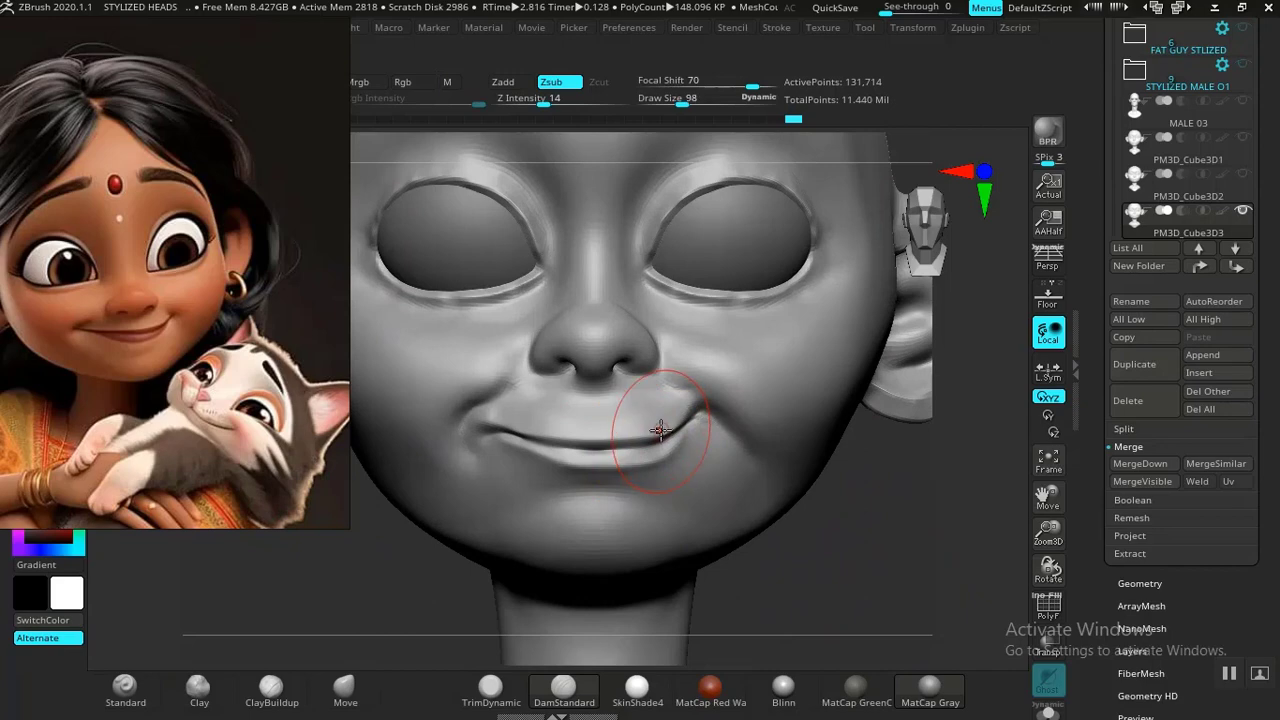
drag(661, 451, 654, 446)
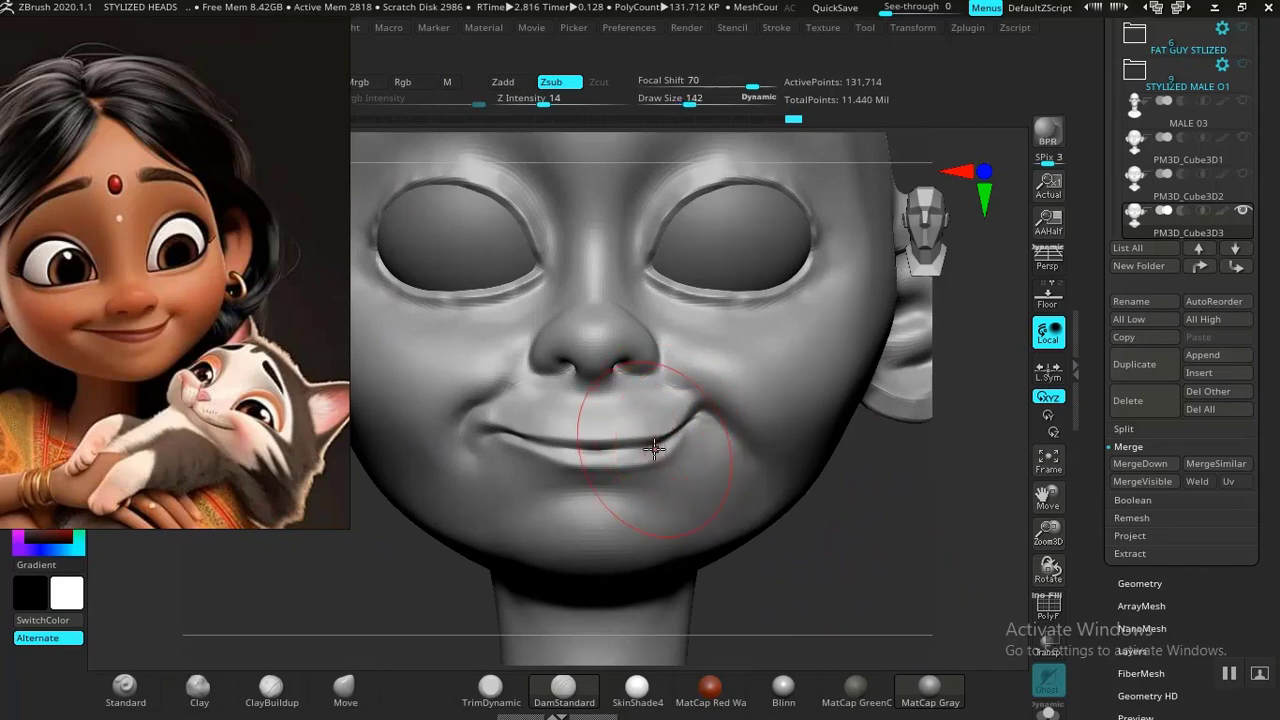
click(357, 686)
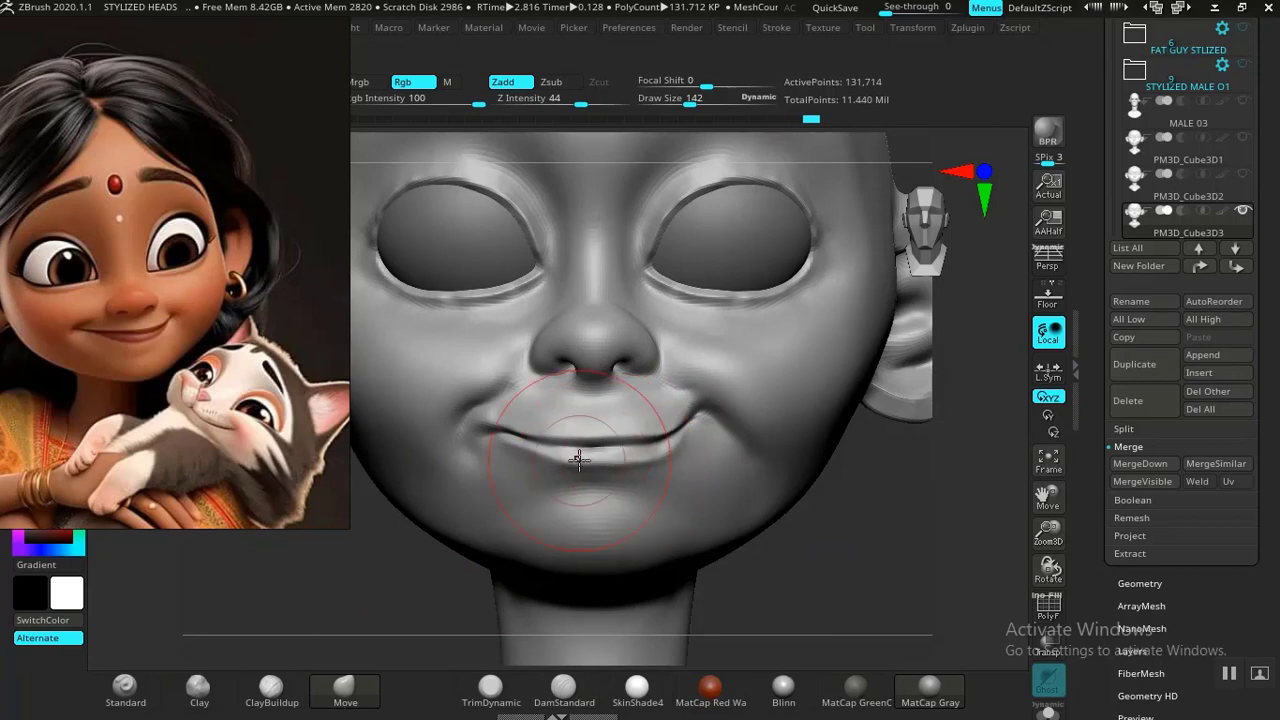
drag(580, 458, 574, 459)
mouse_move(829, 596)
alt+mouse_down()
mouse_move(711, 486)
mouse_move(786, 597)
mouse_move(814, 575)
mouse_move(645, 447)
alt+mouse_up()
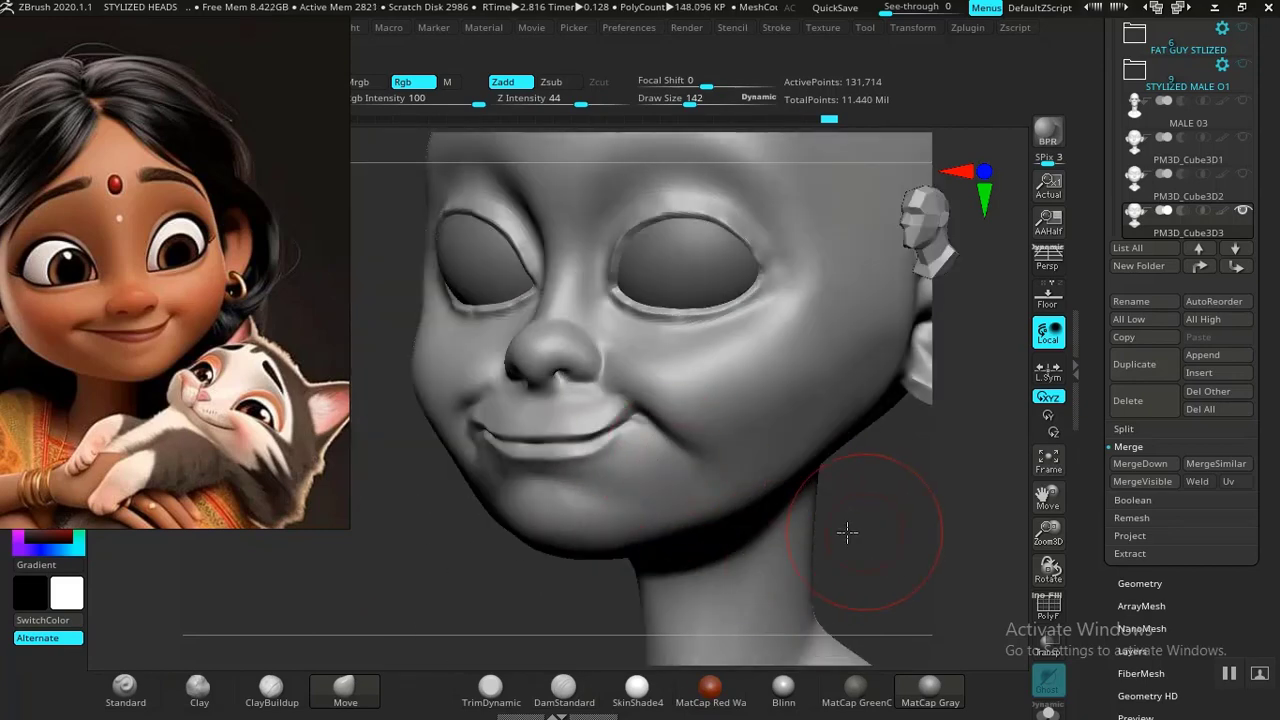
drag(847, 532, 789, 537)
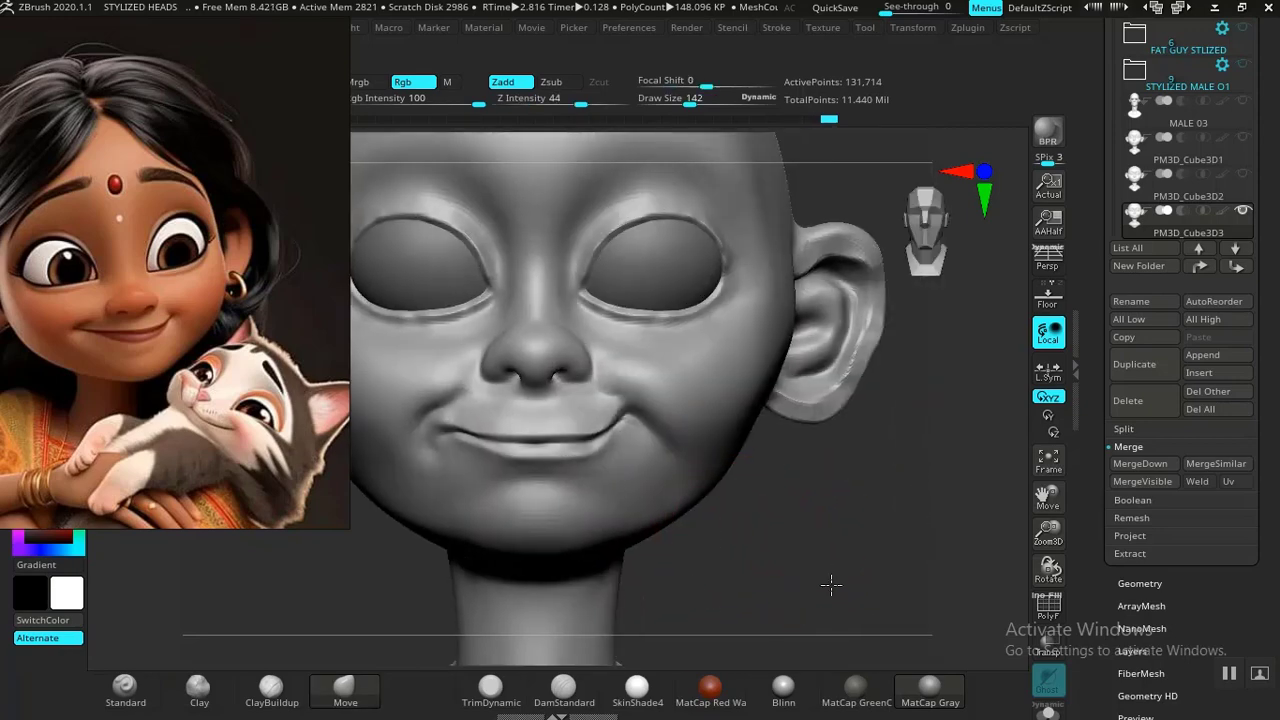
alt+drag(831, 585, 850, 640)
Step: Smooth the lower lip and nudge the mouth corner into shape with the Move brush
shift+drag(611, 457, 496, 443)
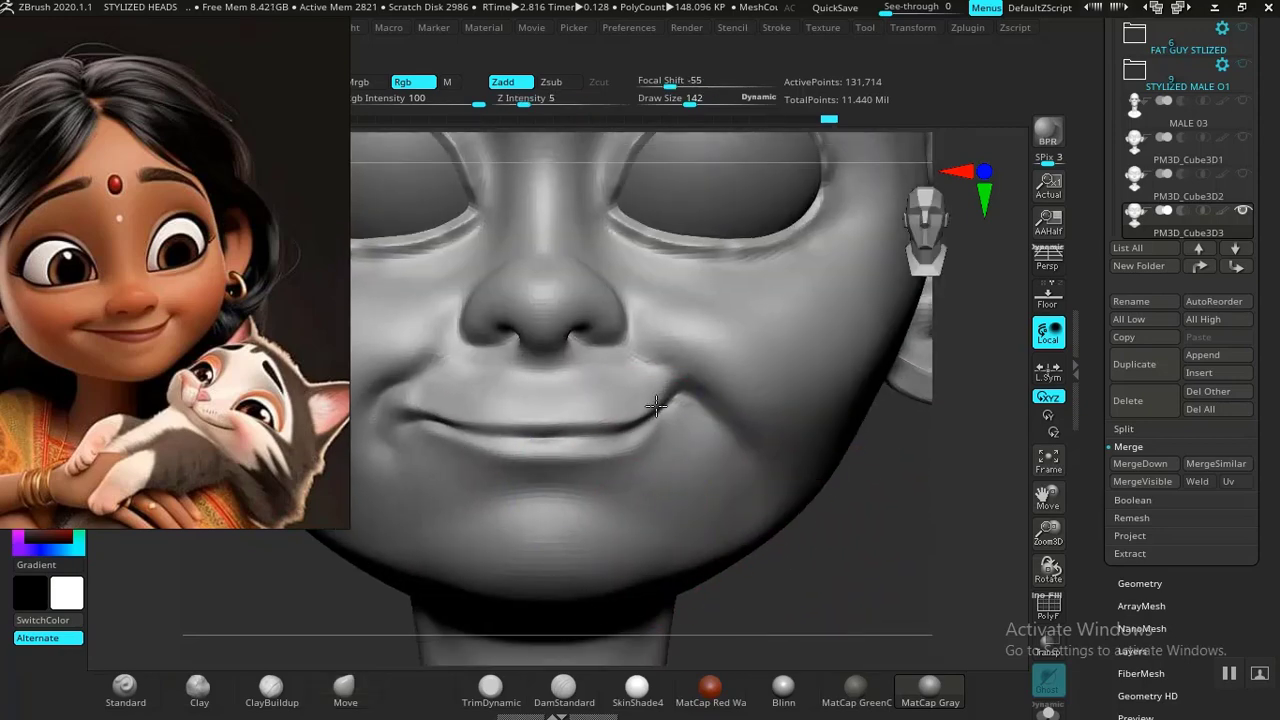
mouse_move(876, 562)
alt+mouse_down()
mouse_move(800, 466)
mouse_move(794, 494)
mouse_move(863, 580)
mouse_move(854, 591)
mouse_move(876, 600)
mouse_move(864, 614)
mouse_move(609, 563)
mouse_move(640, 440)
mouse_move(716, 387)
mouse_move(476, 588)
alt+mouse_up()
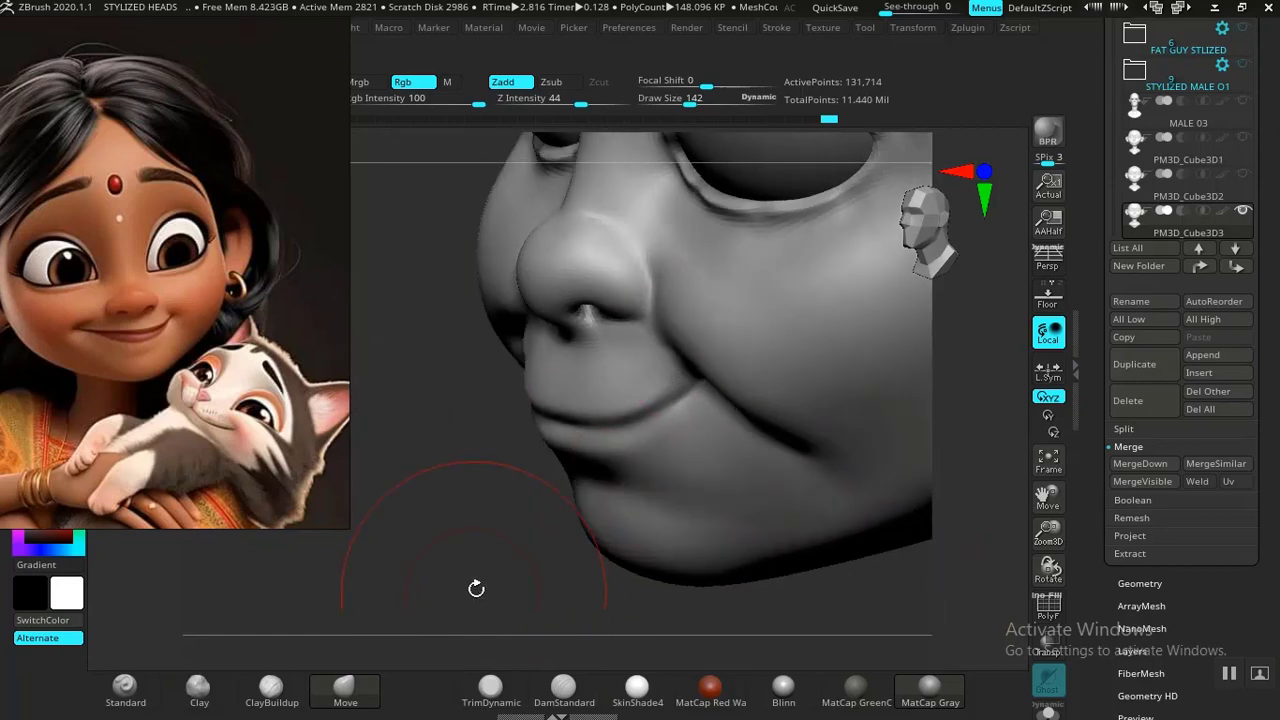
drag(693, 398, 686, 394)
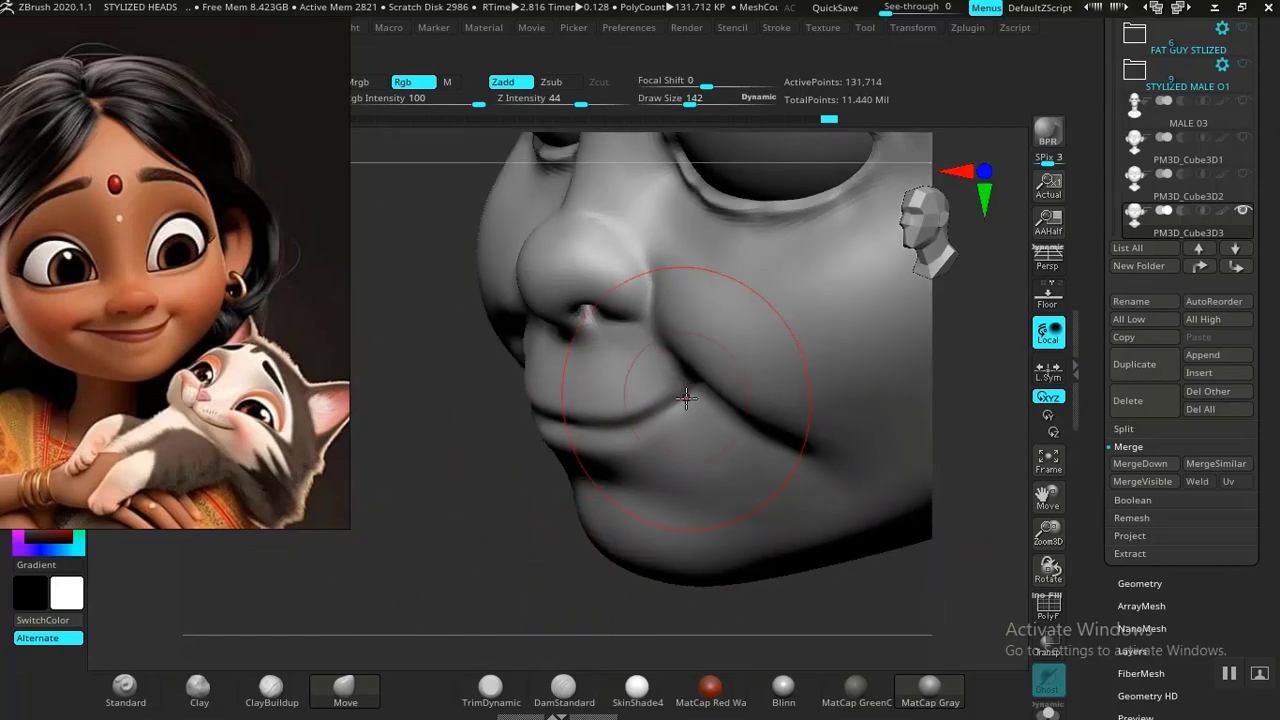
drag(476, 508, 543, 514)
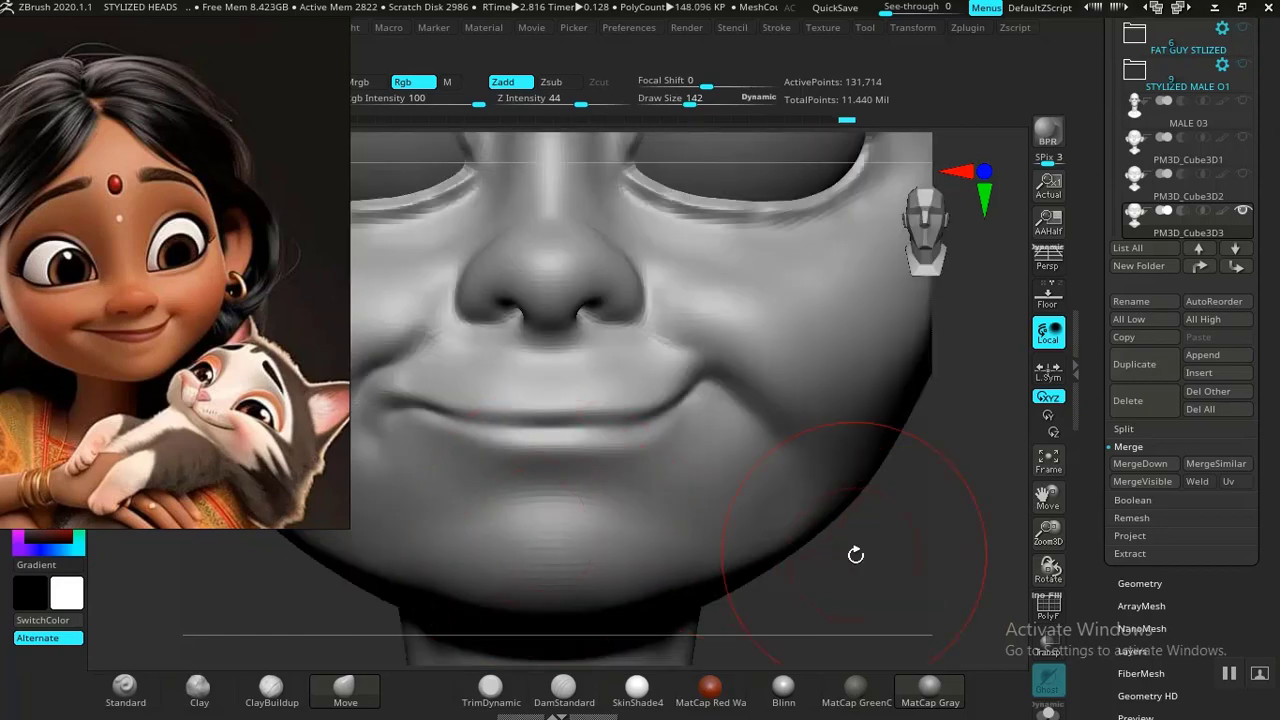
Step: Build up volume along the lower lip with the Standard brush at draw size 62
alt+drag(881, 577, 881, 487)
click(563, 687)
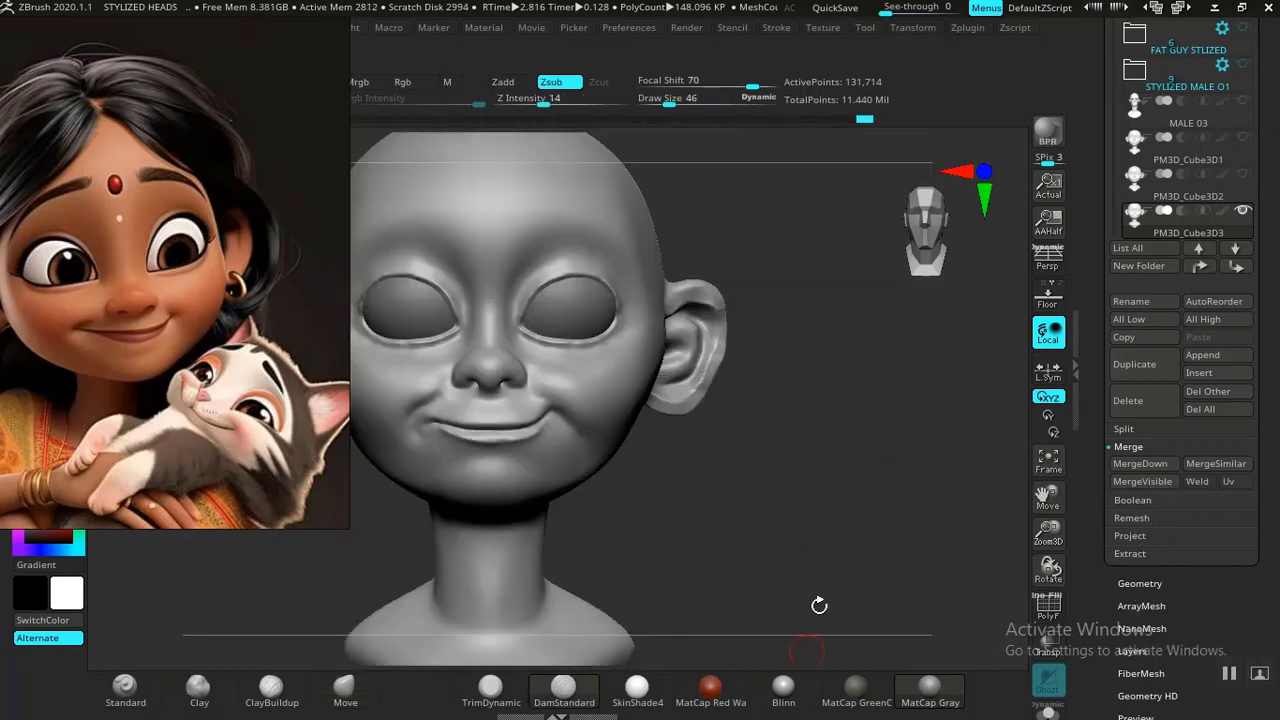
mouse_move(817, 606)
mouse_down()
mouse_move(894, 646)
mouse_move(711, 443)
mouse_move(745, 482)
mouse_move(836, 464)
mouse_move(845, 580)
mouse_up()
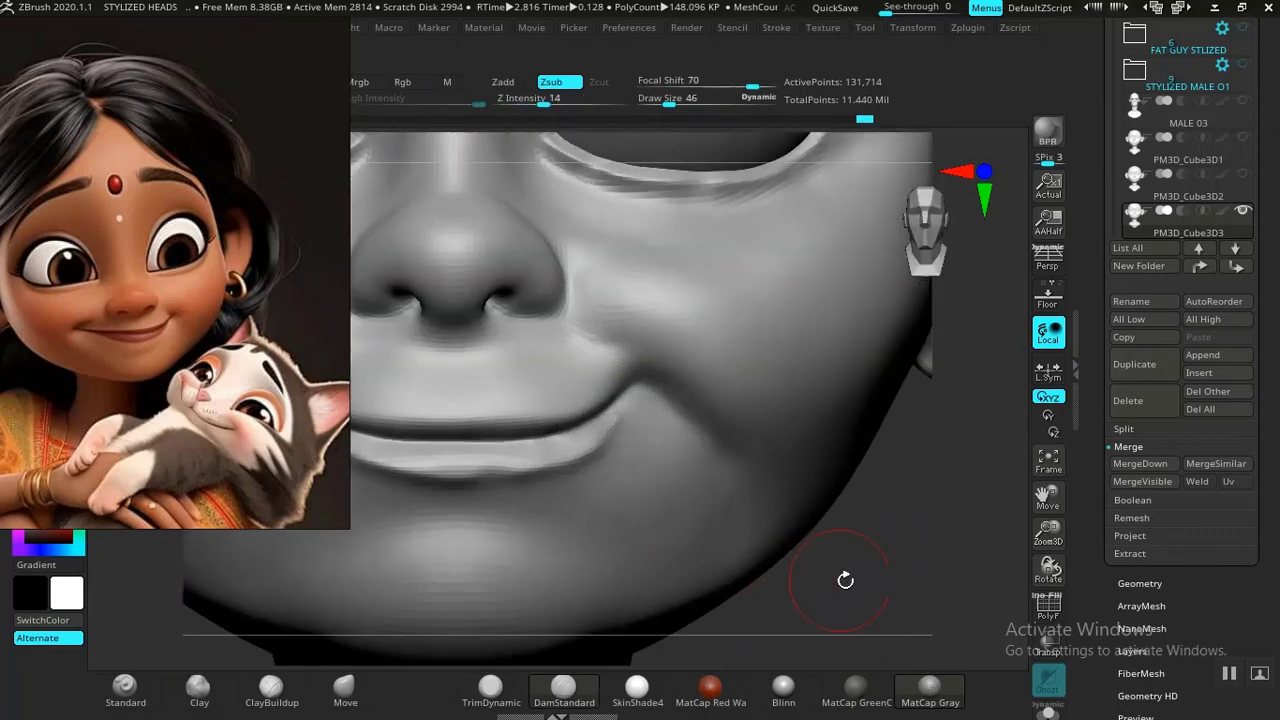
alt+drag(938, 564, 785, 538)
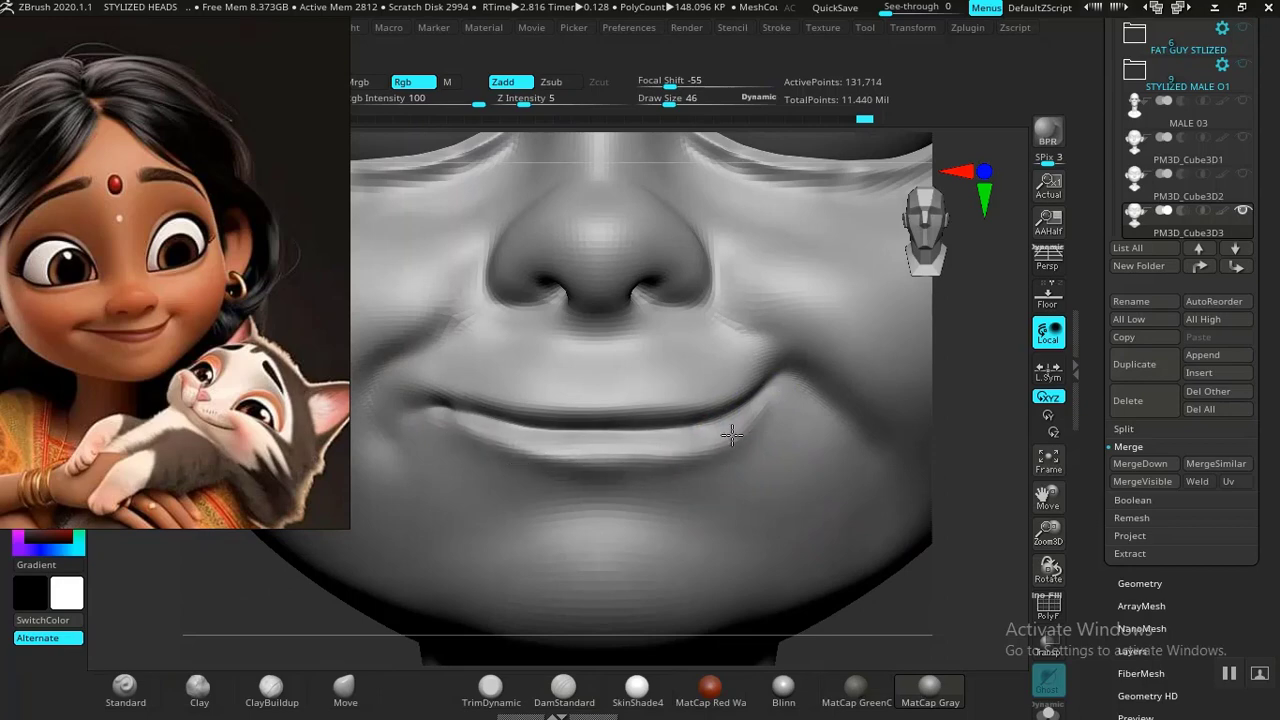
click(152, 704)
mouse_move(250, 650)
mouse_down()
mouse_move(220, 666)
mouse_move(170, 650)
mouse_up()
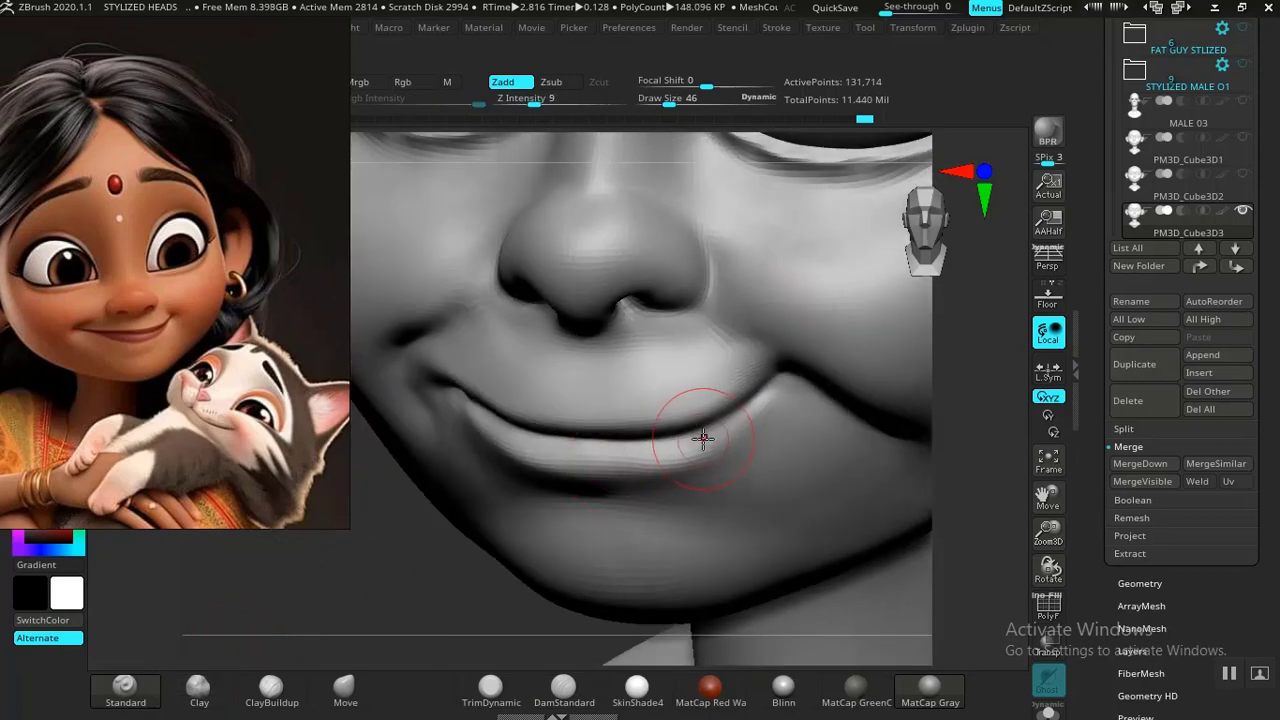
key(bracketright)
key(bracketright)
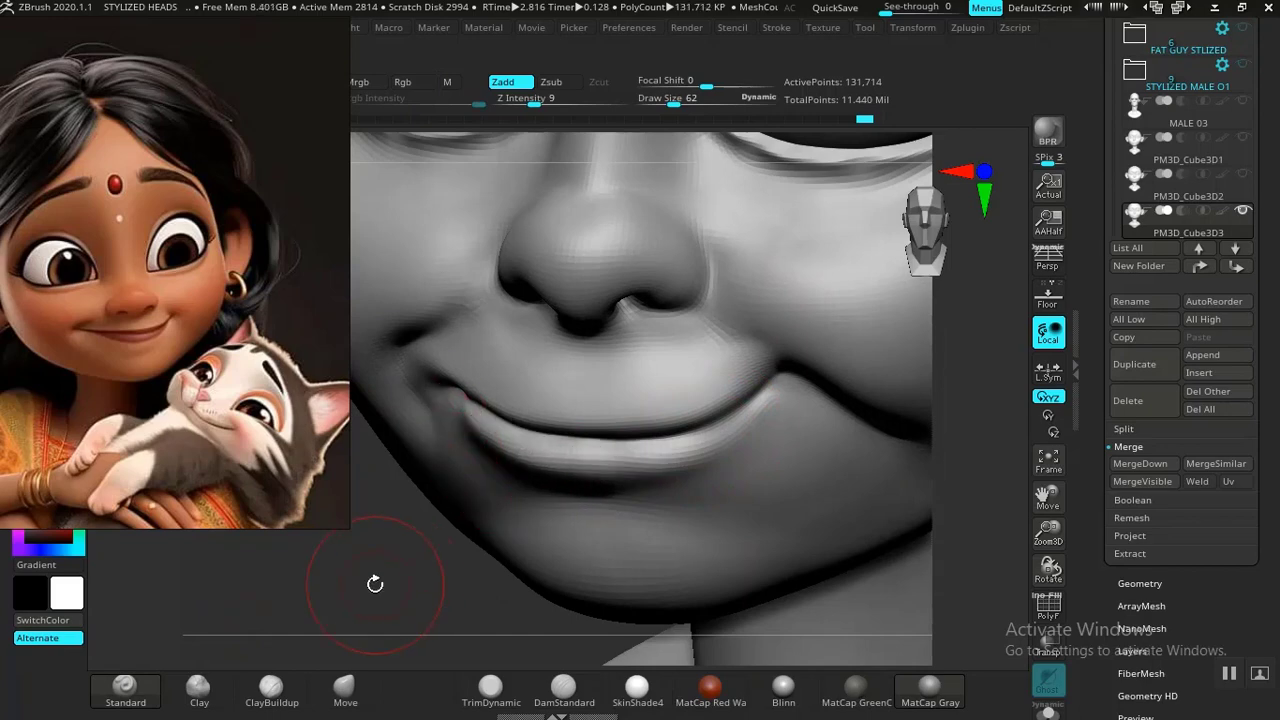
Step: Try to raise the upper edge of the lower lip with the Standard brush at draw size 62
alt+drag(375, 583, 600, 508)
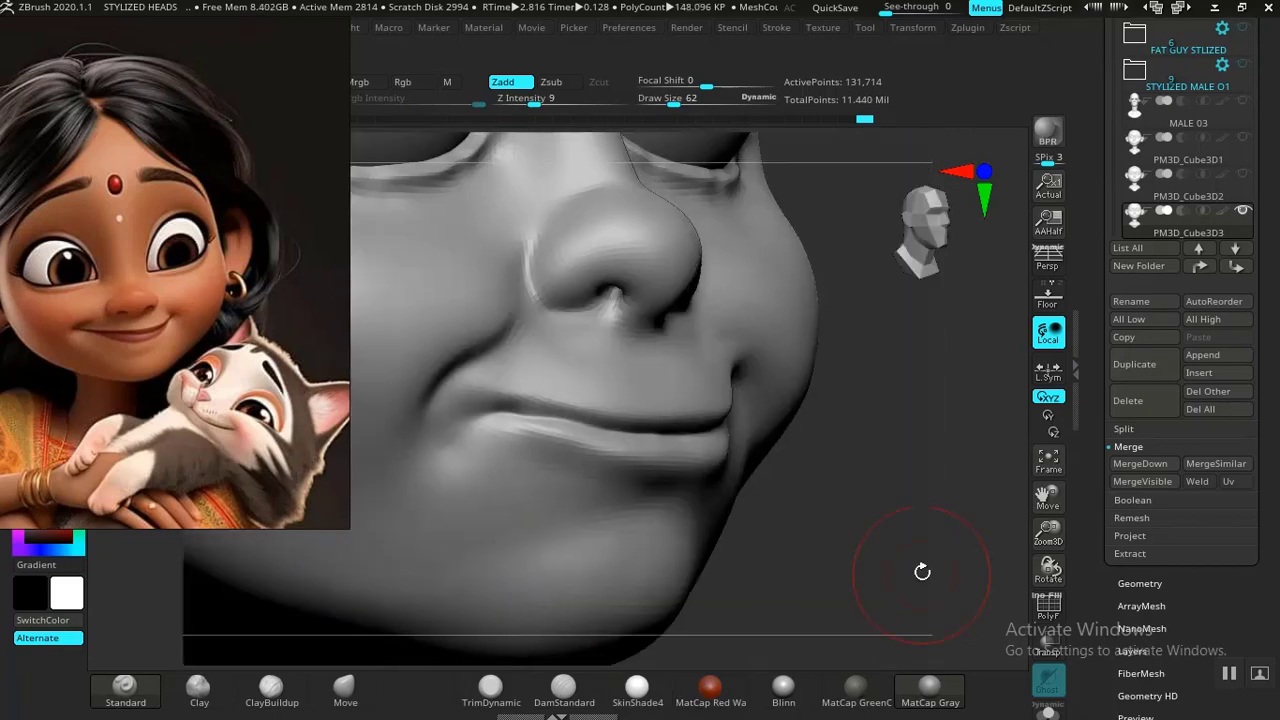
alt+drag(922, 571, 866, 581)
mouse_move(857, 498)
alt+mouse_down()
mouse_move(865, 467)
mouse_move(890, 543)
alt+mouse_up()
drag(689, 437, 618, 457)
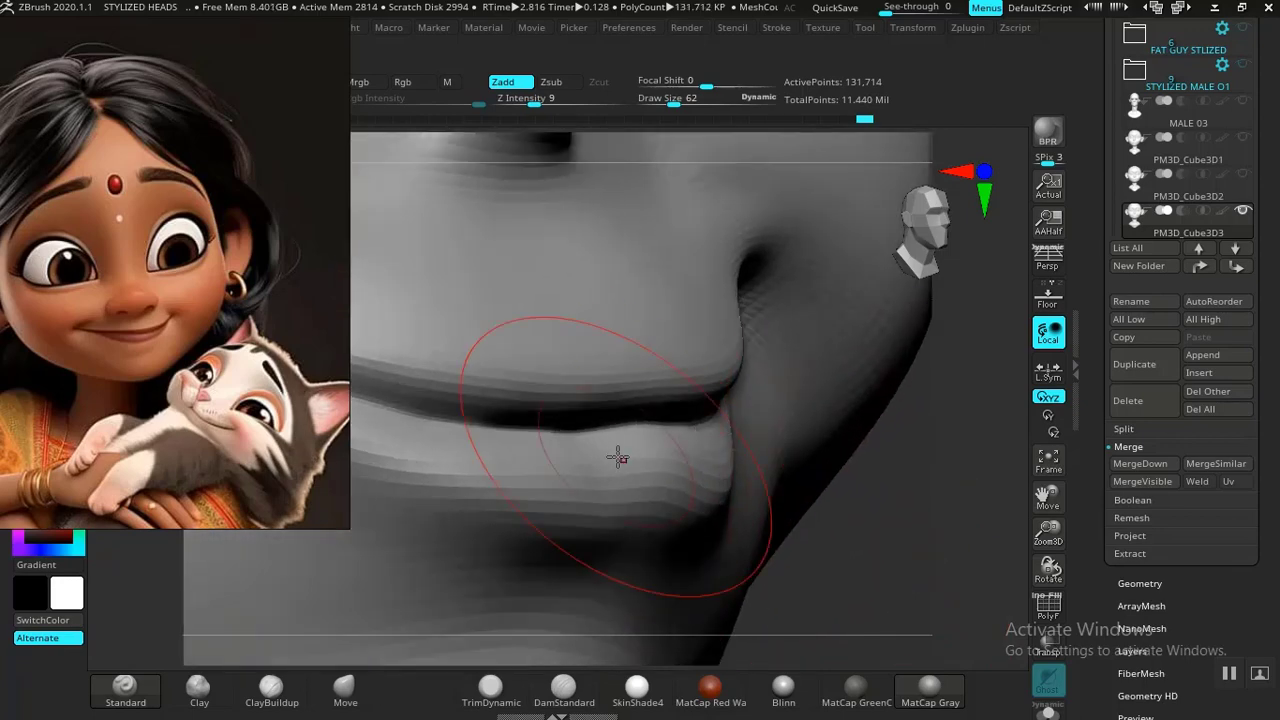
mouse_move(706, 431)
mouse_down()
mouse_move(577, 460)
mouse_move(400, 443)
mouse_up()
key(ctrl+z)
Step: Fill out the lower lip with ClayBuildup at draw size 26, smoothing the surface near its middle
click(287, 688)
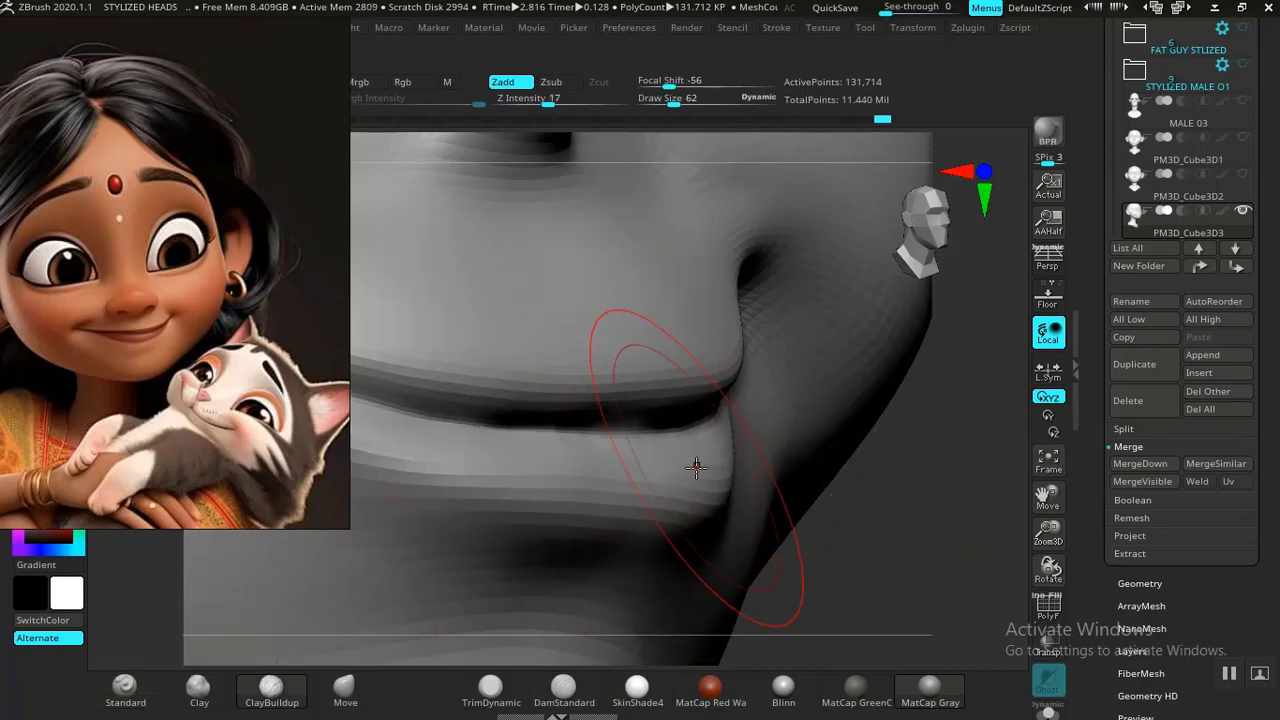
shift+drag(703, 486, 664, 474)
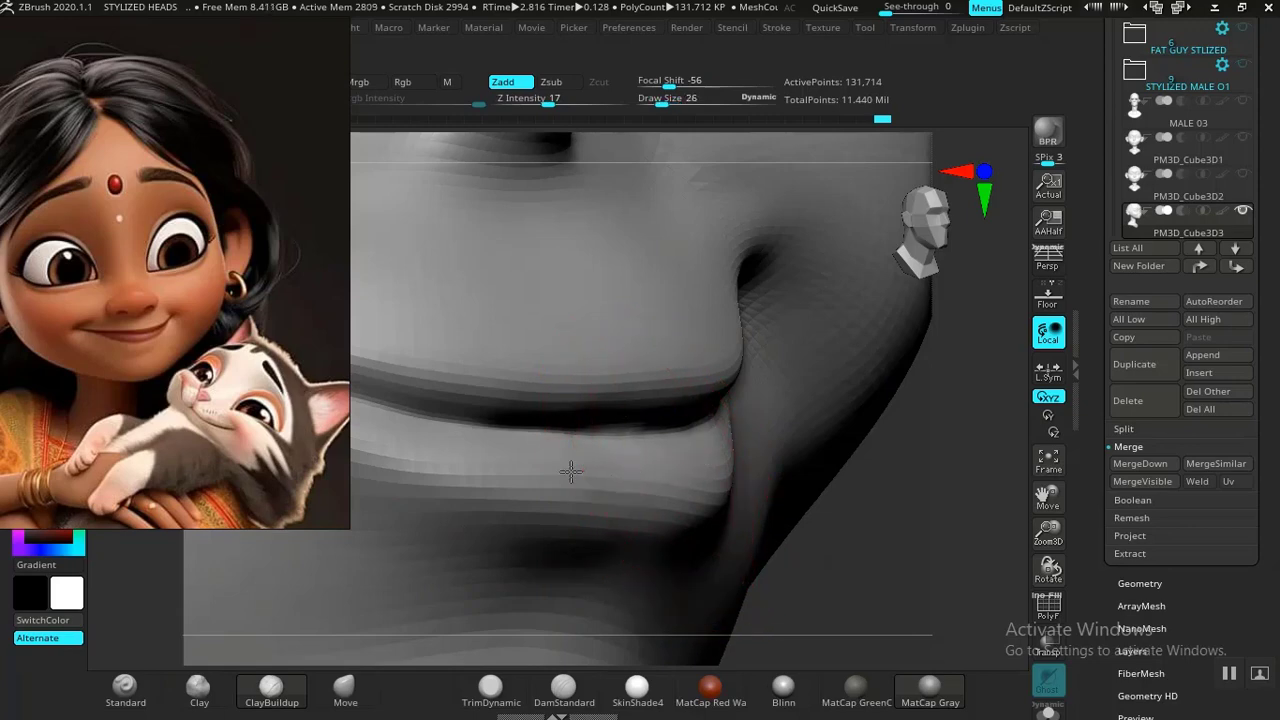
drag(505, 455, 470, 435)
mouse_move(863, 561)
alt+mouse_down()
mouse_move(814, 523)
mouse_move(857, 617)
mouse_move(829, 569)
mouse_move(775, 562)
alt+mouse_up()
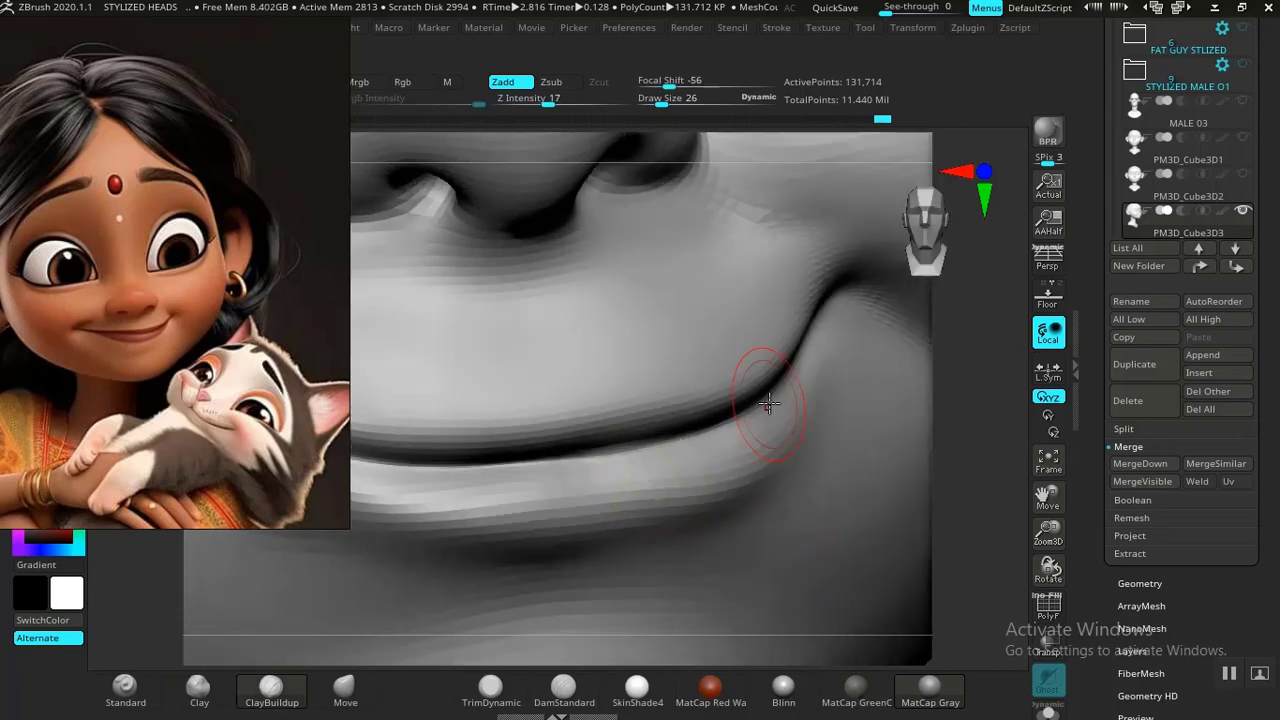
mouse_move(710, 462)
mouse_down()
mouse_move(600, 489)
mouse_move(477, 482)
mouse_up()
Step: Define the end of the lower lip at the mouth corner with DamStandard at draw size 26
drag(960, 500, 1130, 596)
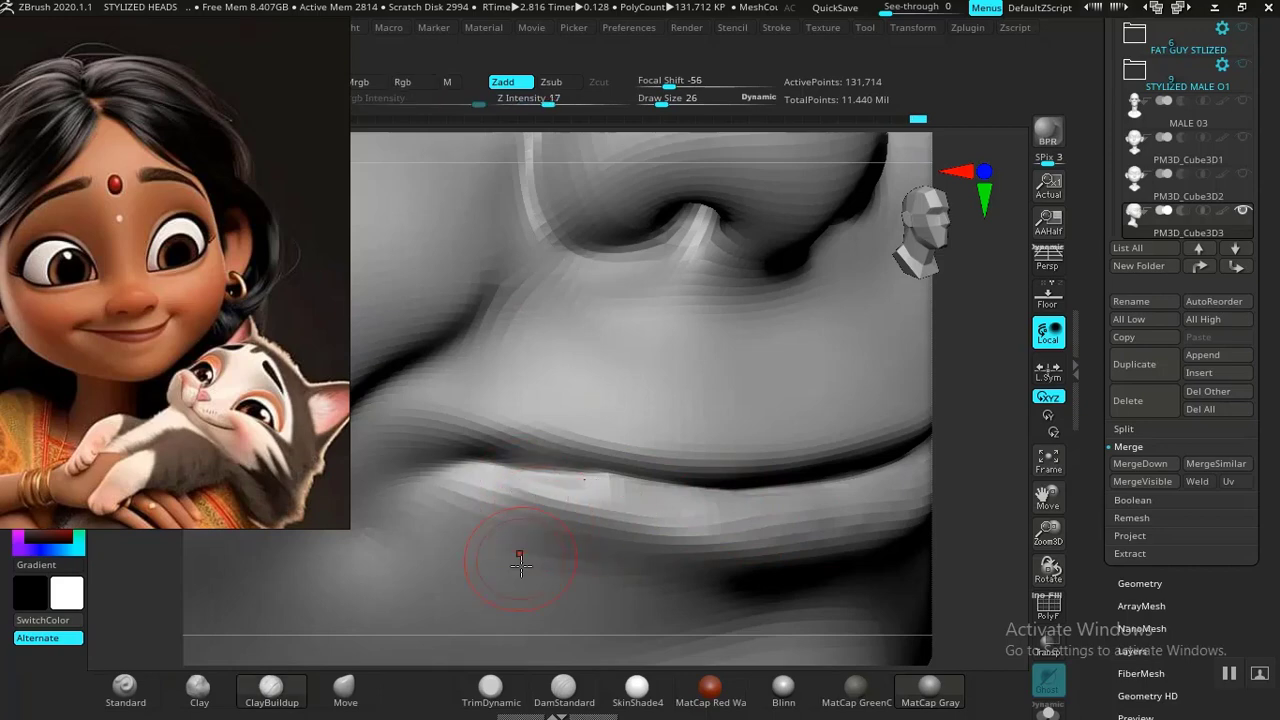
click(564, 690)
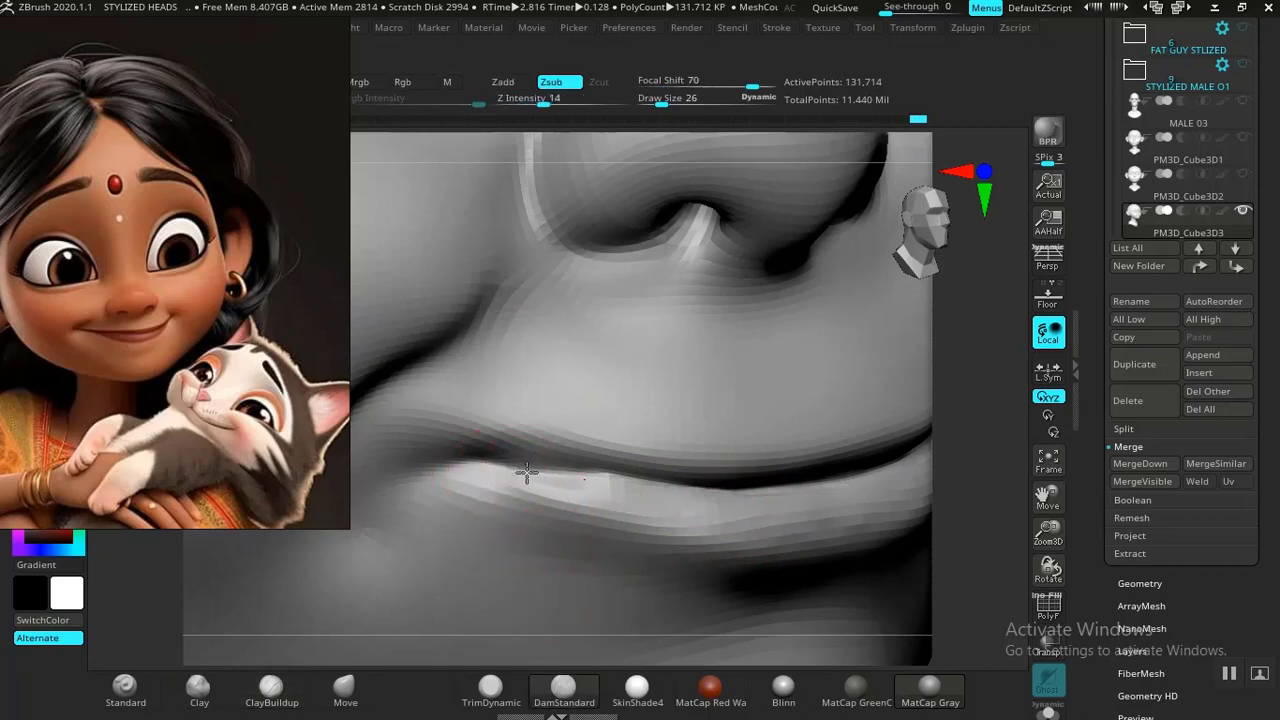
drag(527, 472, 459, 475)
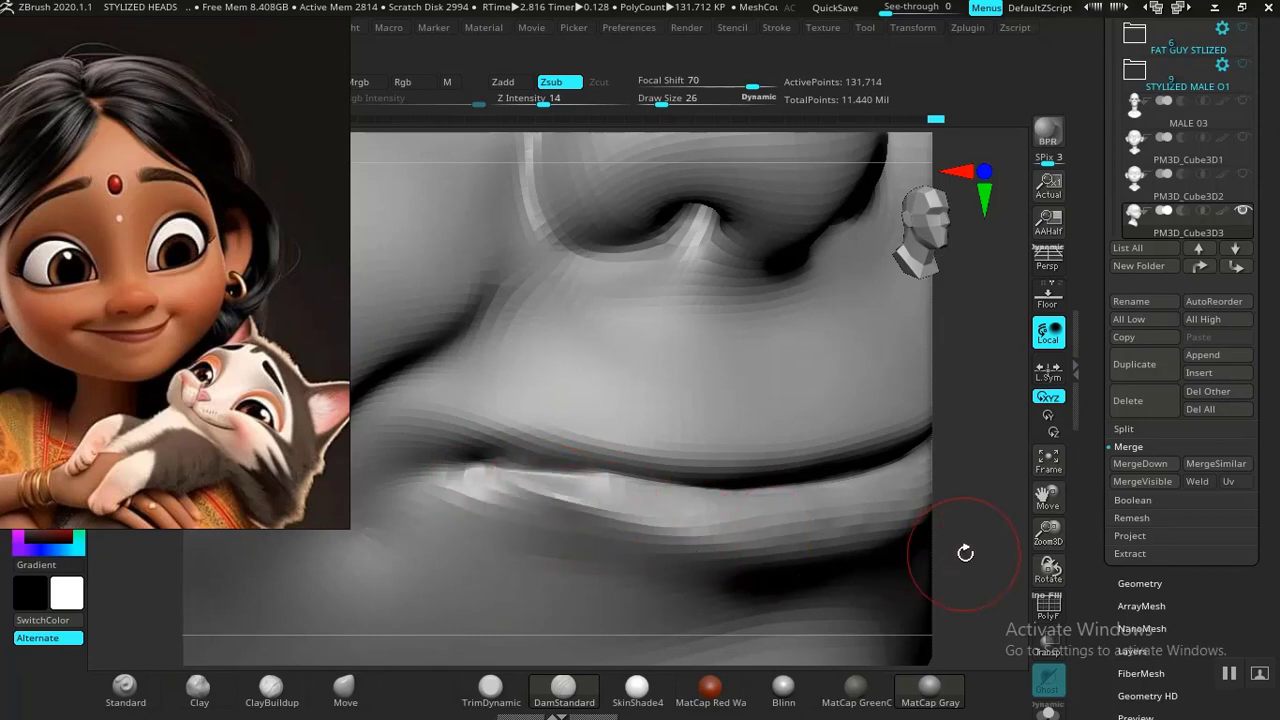
Step: Sharpen the lip line up into the mouth corner with DamStandard, enlarging the draw size to 50
alt+drag(966, 554, 783, 460)
drag(810, 506, 357, 580)
mouse_move(388, 662)
alt+mouse_down()
mouse_move(358, 625)
mouse_move(360, 651)
mouse_move(312, 658)
mouse_move(309, 622)
mouse_move(256, 610)
alt+mouse_up()
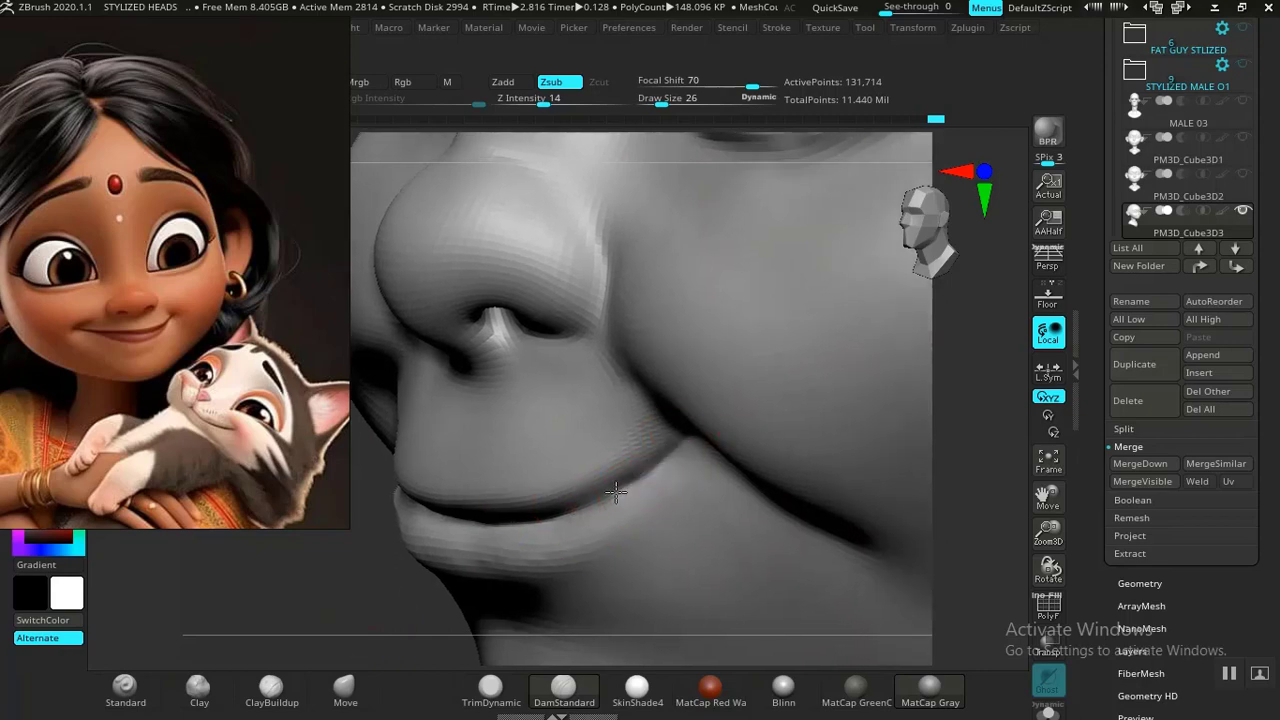
mouse_move(412, 596)
mouse_down()
mouse_move(300, 583)
mouse_move(337, 534)
mouse_move(331, 580)
mouse_move(389, 610)
mouse_move(383, 537)
mouse_move(390, 562)
mouse_up()
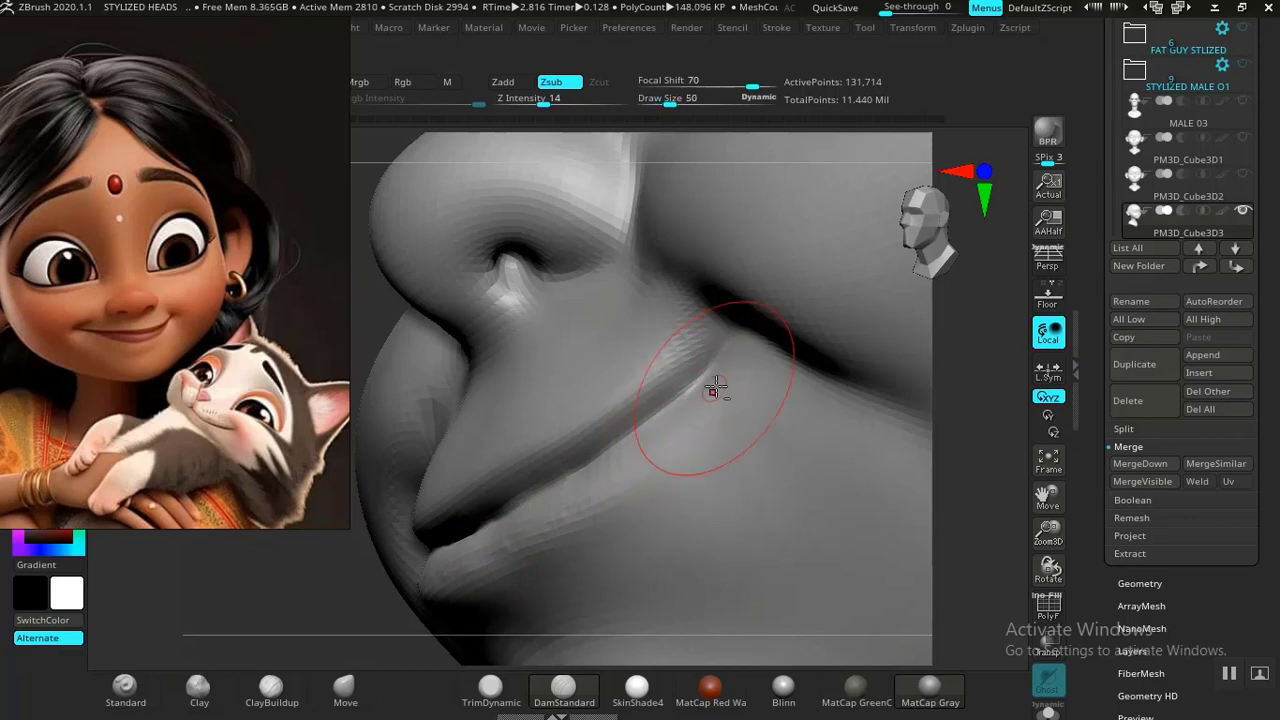
drag(353, 628, 460, 583)
shift+drag(957, 480, 969, 467)
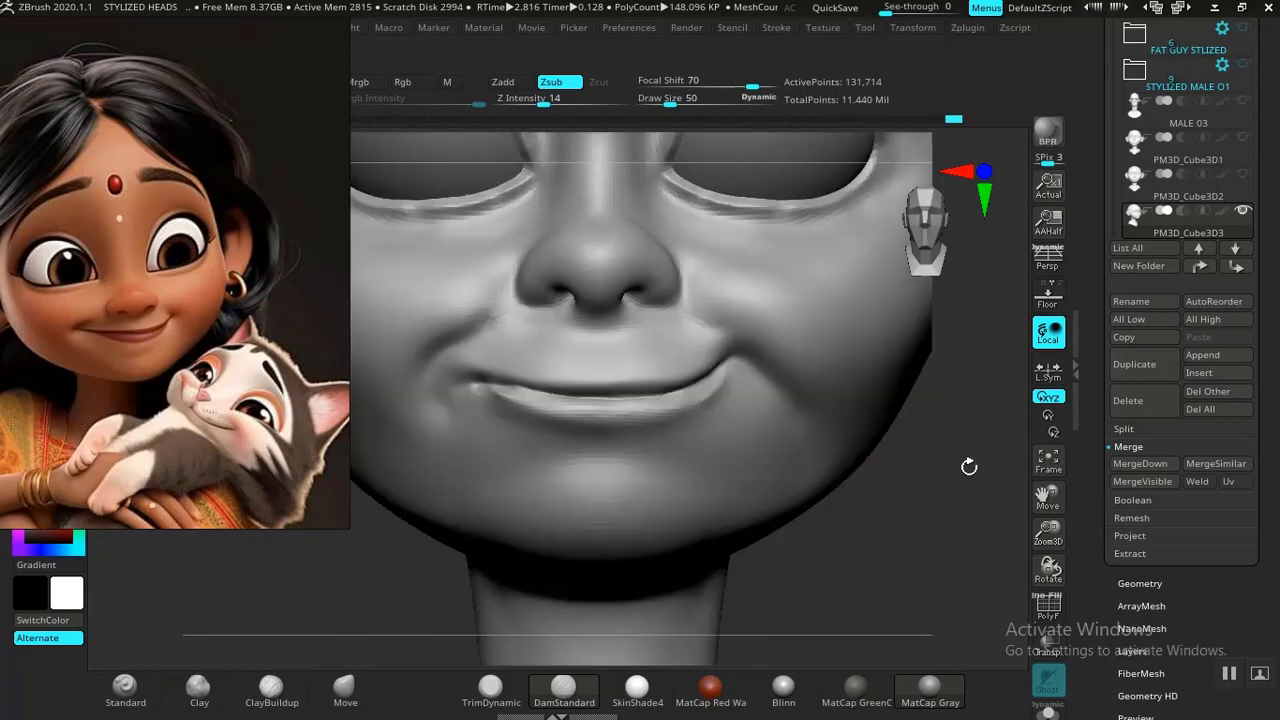
Step: Define the lower lip's outer edge up to the mouth corner with DamStandard at draw size 50 and smooth it
mouse_move(905, 516)
alt+mouse_down()
mouse_move(846, 494)
mouse_move(834, 580)
mouse_move(871, 557)
mouse_move(915, 646)
mouse_move(766, 583)
alt+mouse_up()
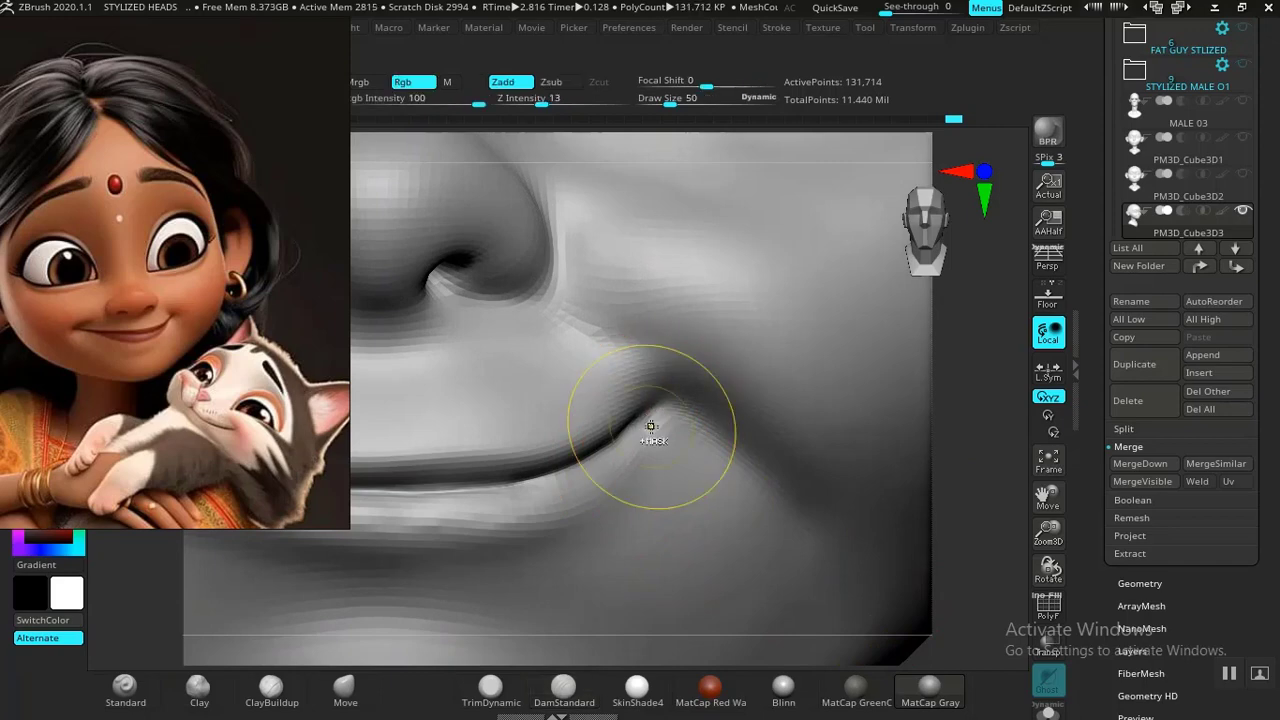
drag(621, 466, 564, 513)
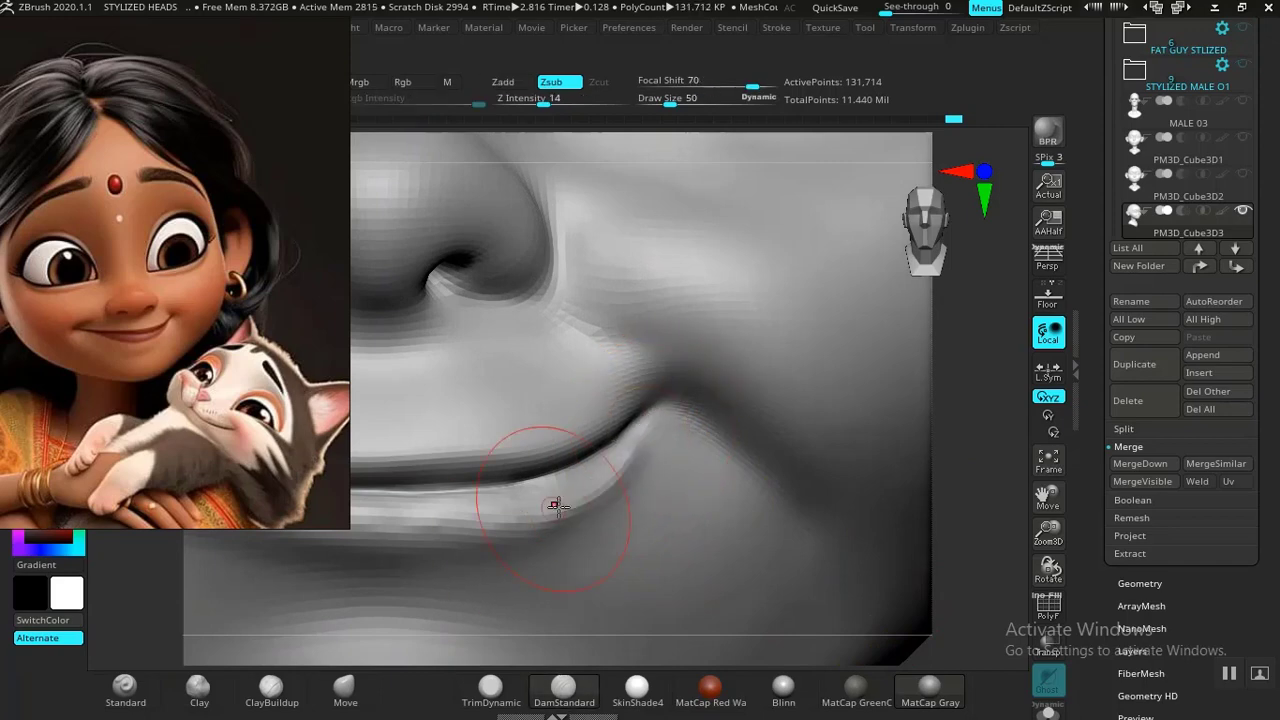
shift+drag(623, 469, 637, 446)
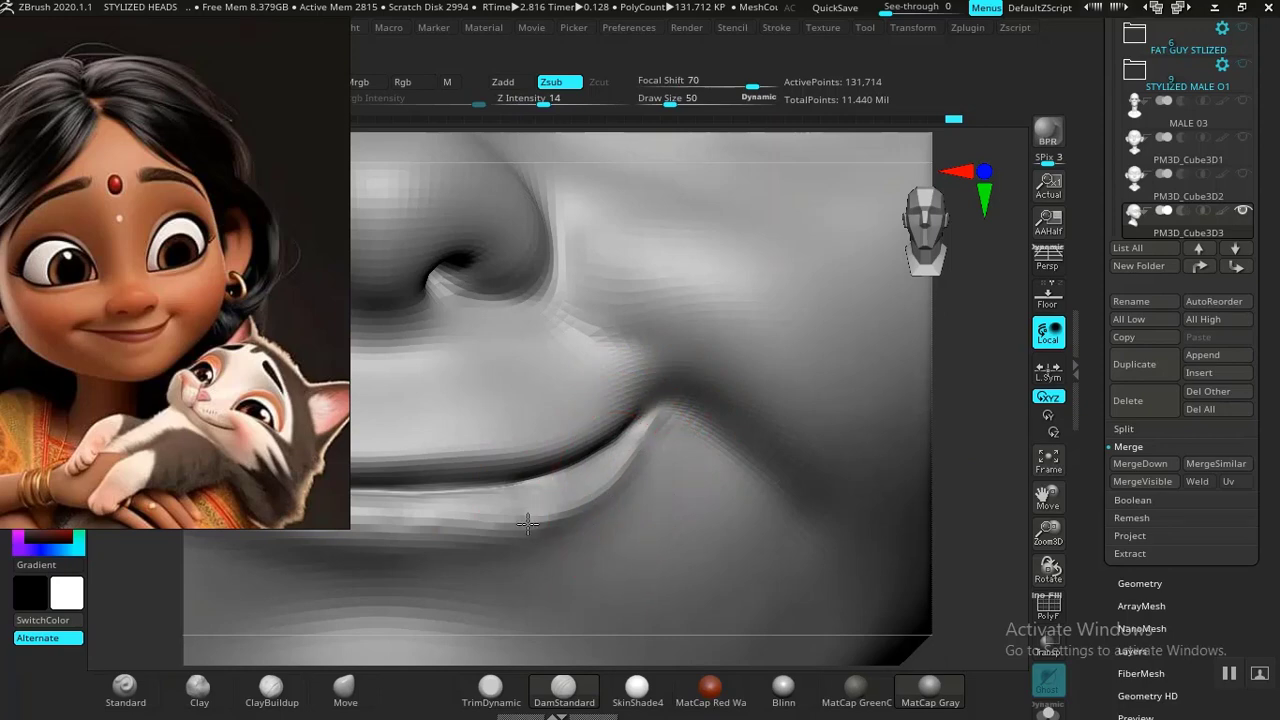
mouse_move(987, 553)
alt+mouse_down()
mouse_move(937, 520)
mouse_move(889, 569)
mouse_move(950, 560)
alt+mouse_up()
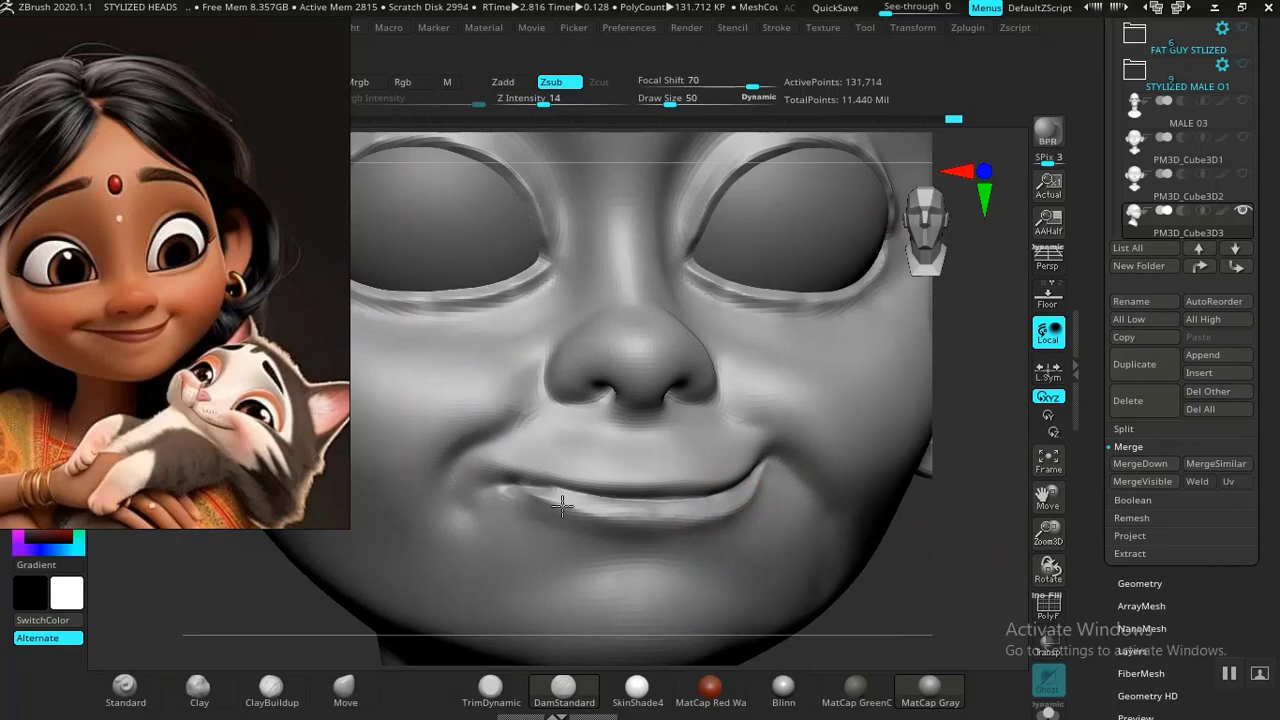
mouse_move(910, 544)
alt+mouse_down()
mouse_move(966, 660)
mouse_move(706, 491)
alt+mouse_up()
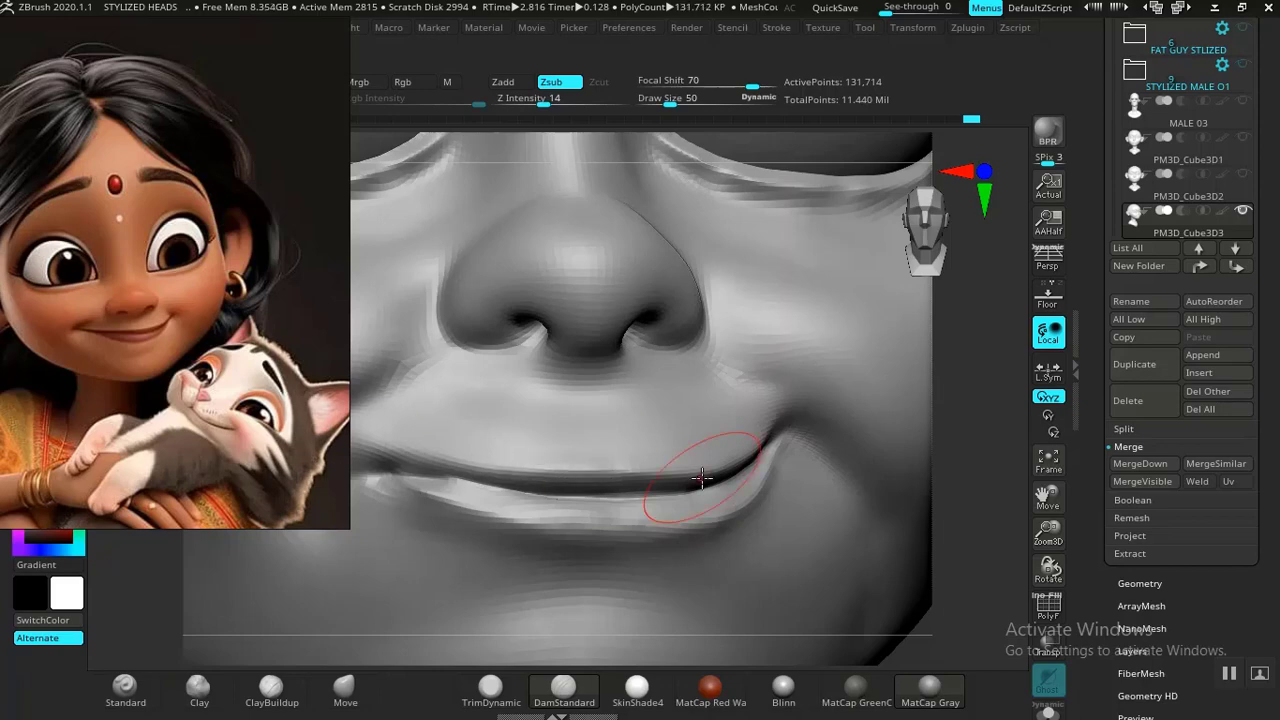
mouse_move(997, 543)
alt+mouse_down()
mouse_move(876, 476)
mouse_move(811, 537)
mouse_move(783, 514)
mouse_move(789, 503)
mouse_move(846, 543)
mouse_move(857, 591)
mouse_move(860, 576)
mouse_move(408, 578)
mouse_move(350, 620)
alt+mouse_up()
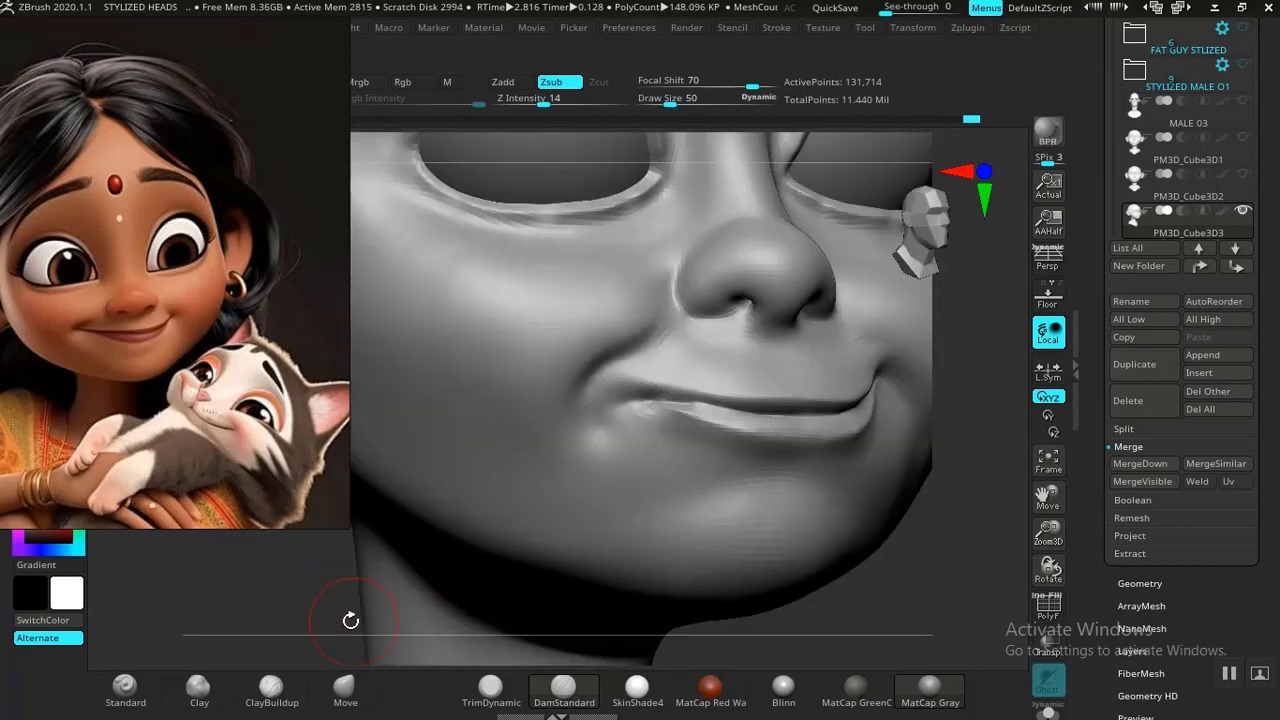
Step: Try to build up the cheek above the smile fold beside the nose with ClayBuildup at draw size 74
drag(828, 604, 848, 651)
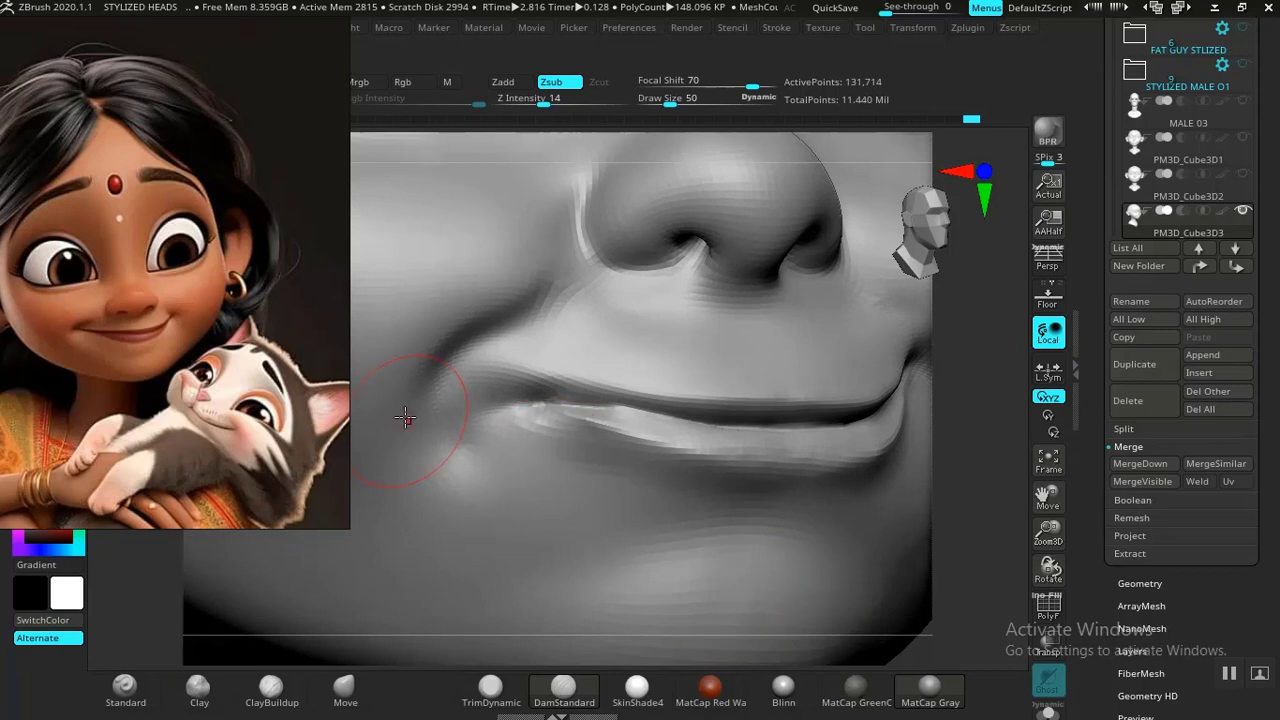
mouse_move(528, 302)
mouse_down()
mouse_move(551, 291)
mouse_move(545, 300)
mouse_up()
key(])
click(271, 686)
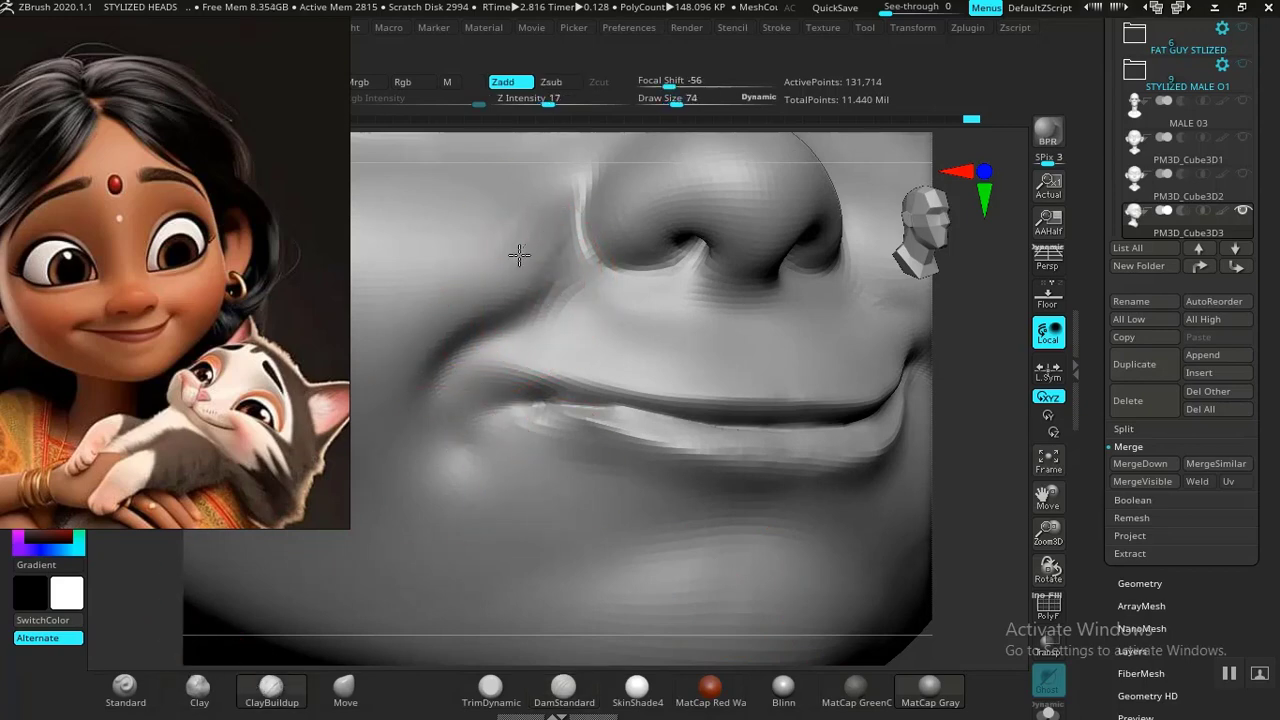
drag(519, 255, 561, 256)
mouse_move(420, 297)
mouse_down()
mouse_move(532, 239)
mouse_move(425, 298)
mouse_up()
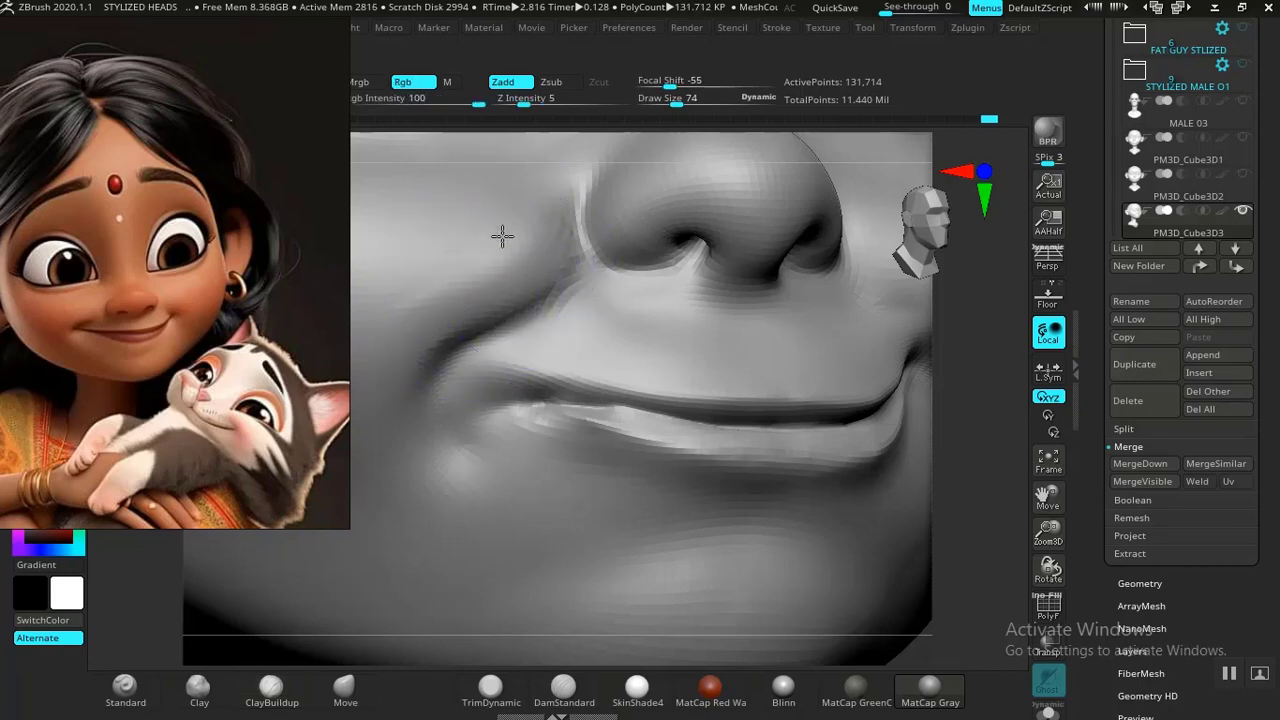
key(ctrl+z)
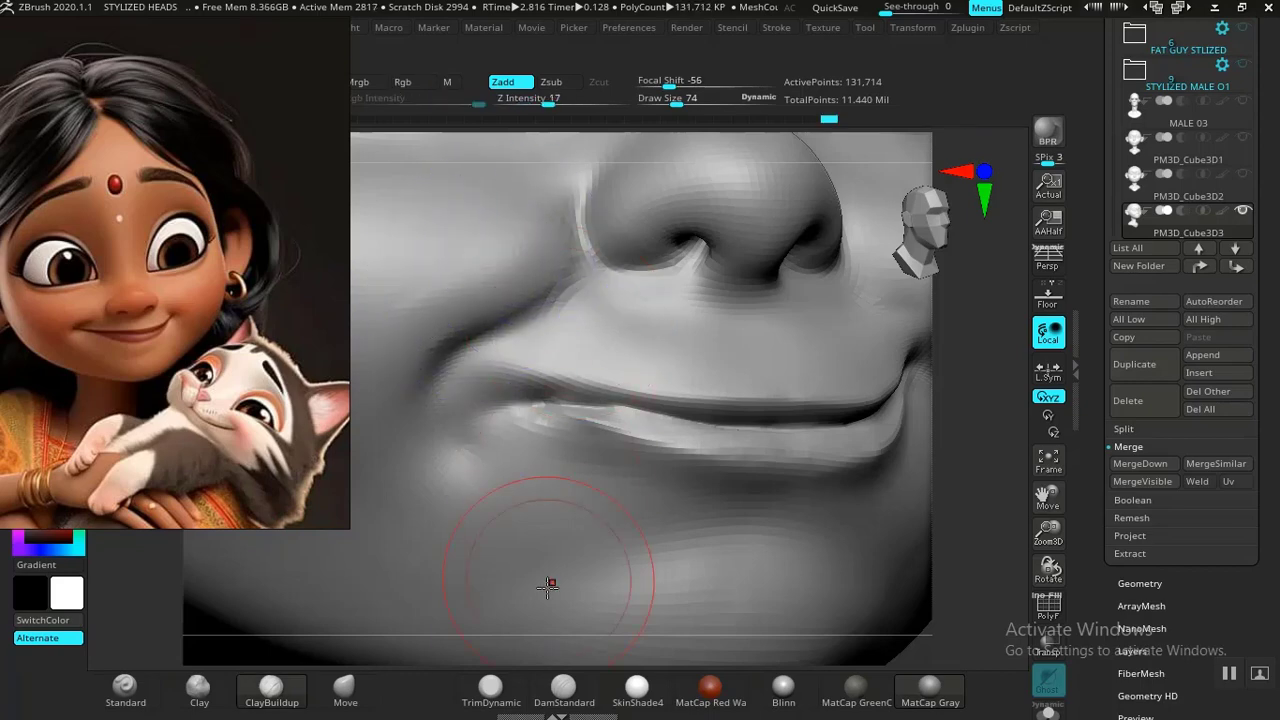
Step: Deepen the smile fold and the crease at the mouth corner with DamStandard at draw size 74
click(563, 690)
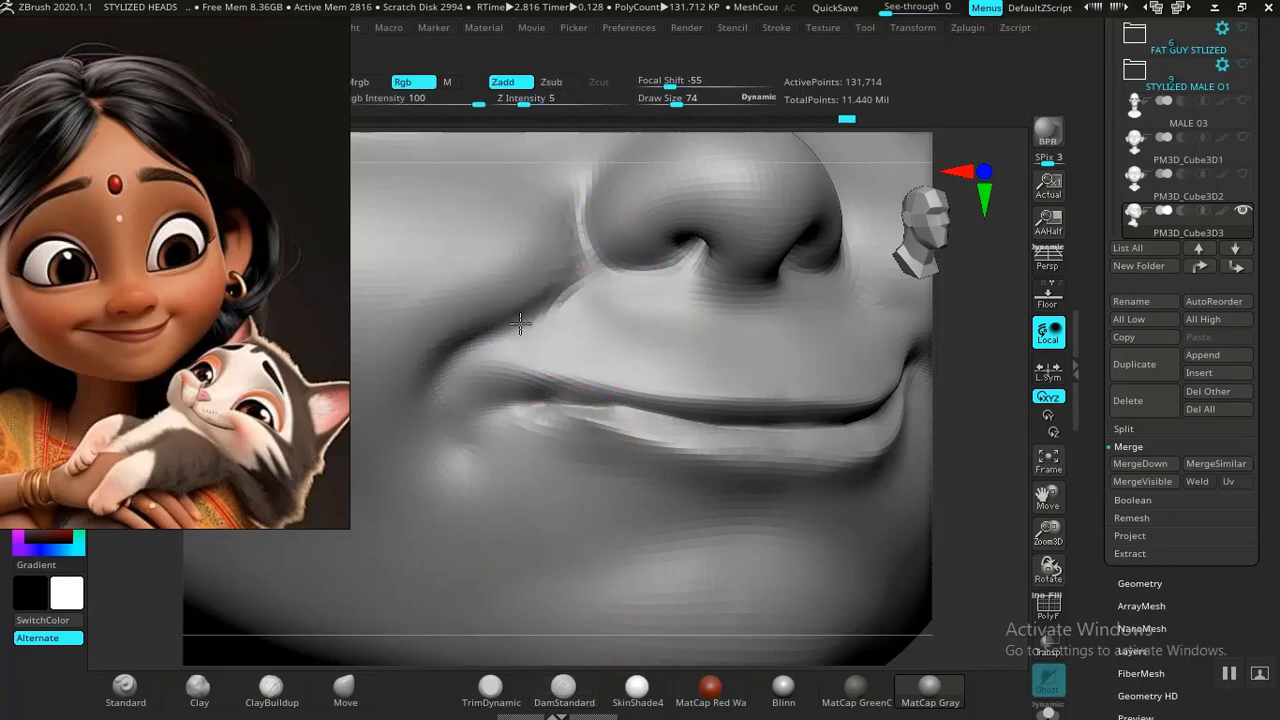
mouse_move(504, 328)
mouse_down()
mouse_move(451, 361)
mouse_move(451, 416)
mouse_move(453, 345)
mouse_move(428, 421)
mouse_up()
drag(508, 408, 485, 408)
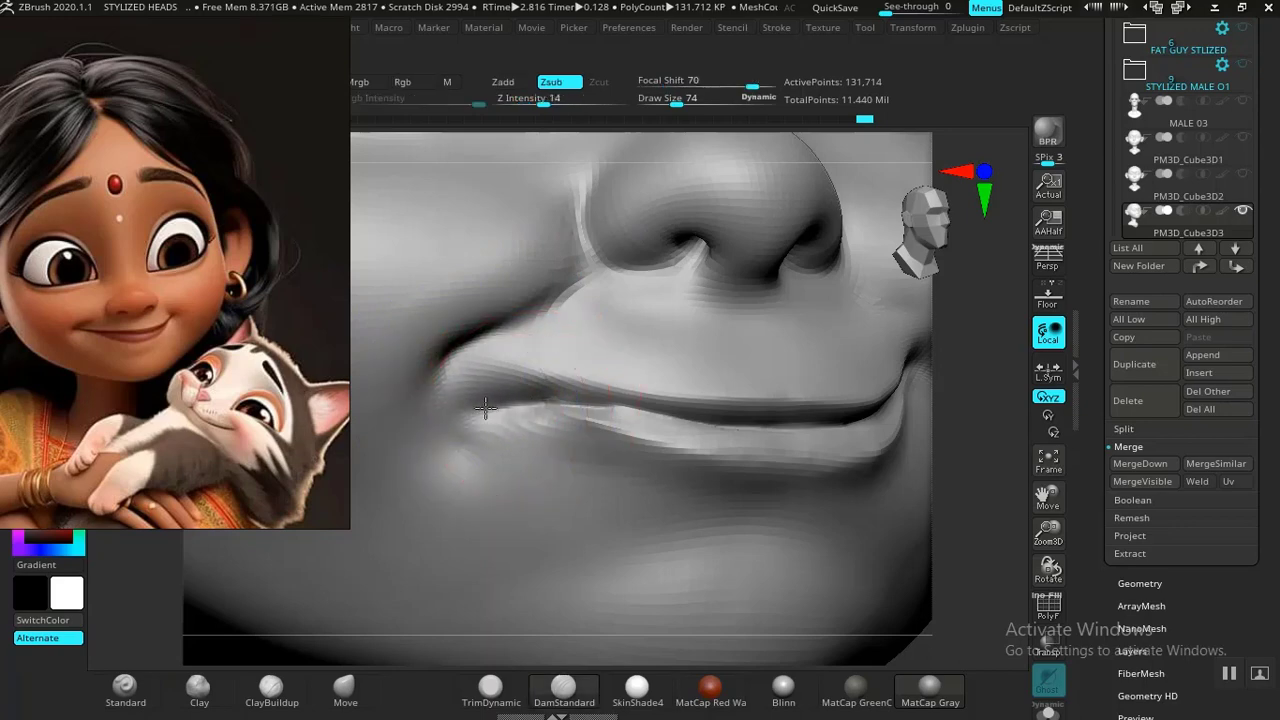
Step: Soften the bump where the lower lip ends at the mouth corner
key(f)
drag(829, 369, 740, 551)
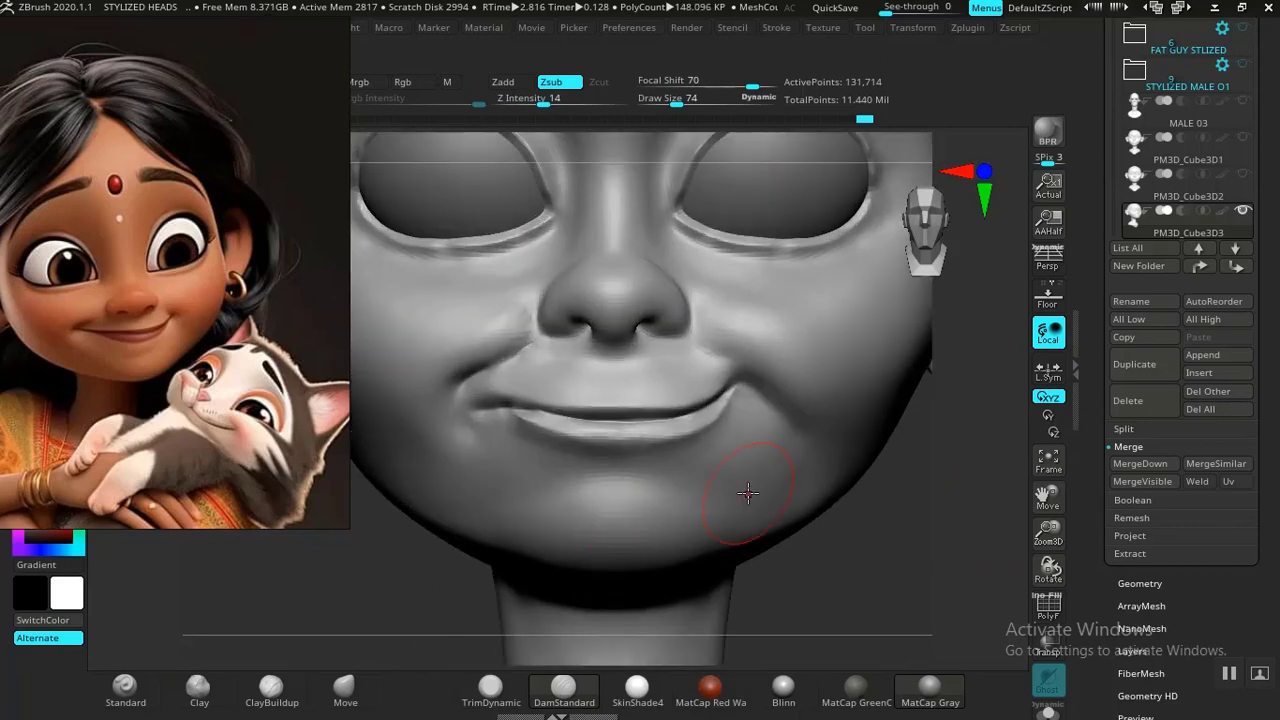
alt+drag(337, 580, 428, 614)
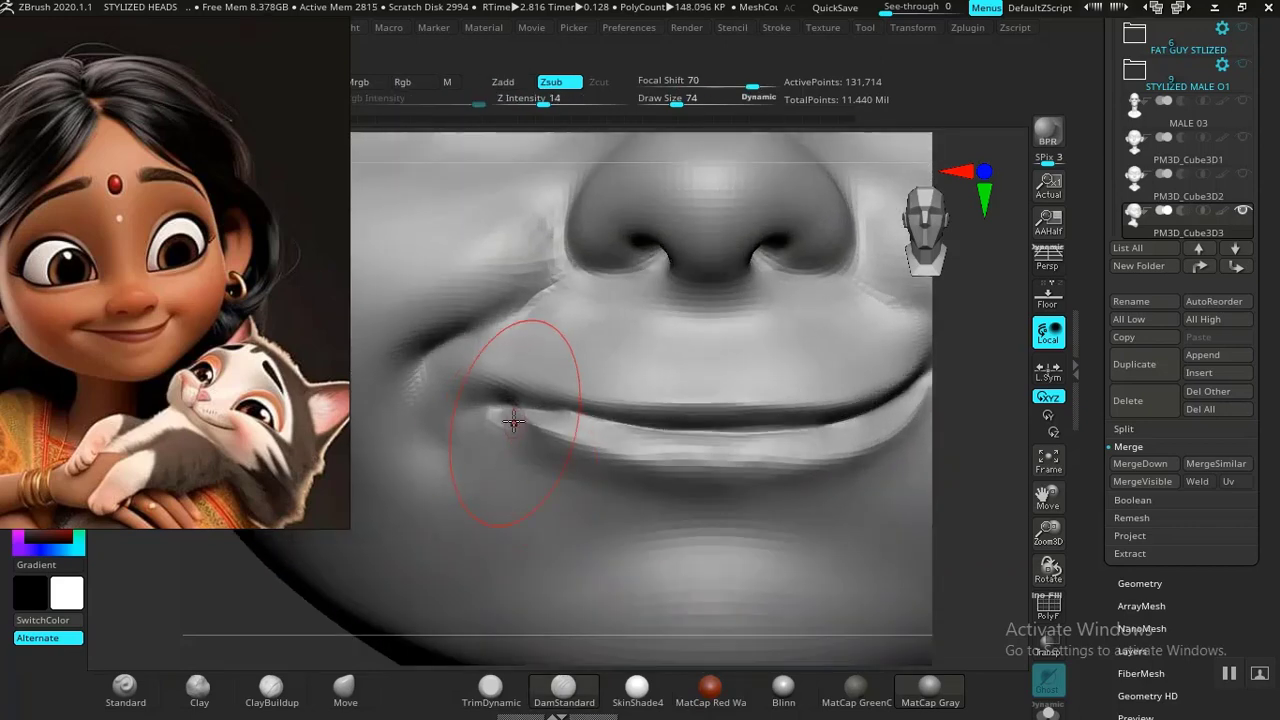
mouse_move(514, 421)
mouse_down()
mouse_move(491, 440)
mouse_move(529, 406)
mouse_move(584, 423)
mouse_move(536, 413)
mouse_up()
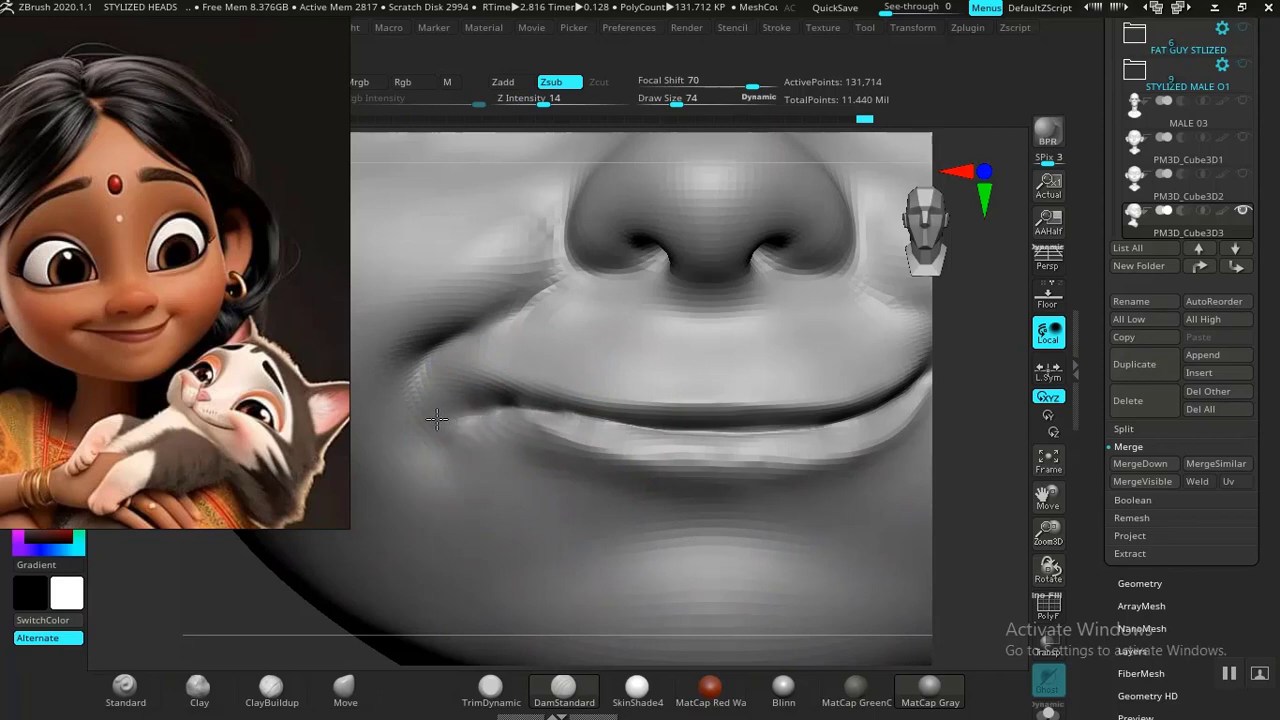
Step: Try to carve a crease below the lower eyelid with DamStandard at draw size 74
alt+drag(971, 491, 834, 437)
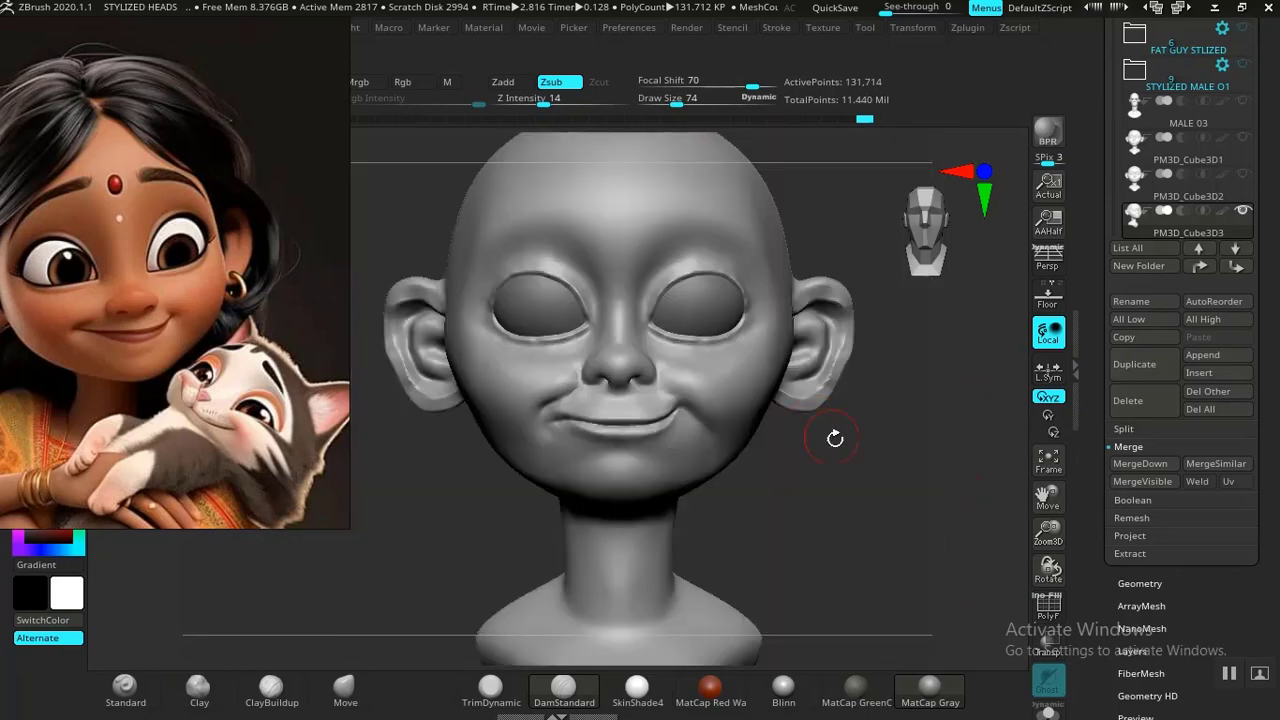
alt+drag(875, 480, 783, 549)
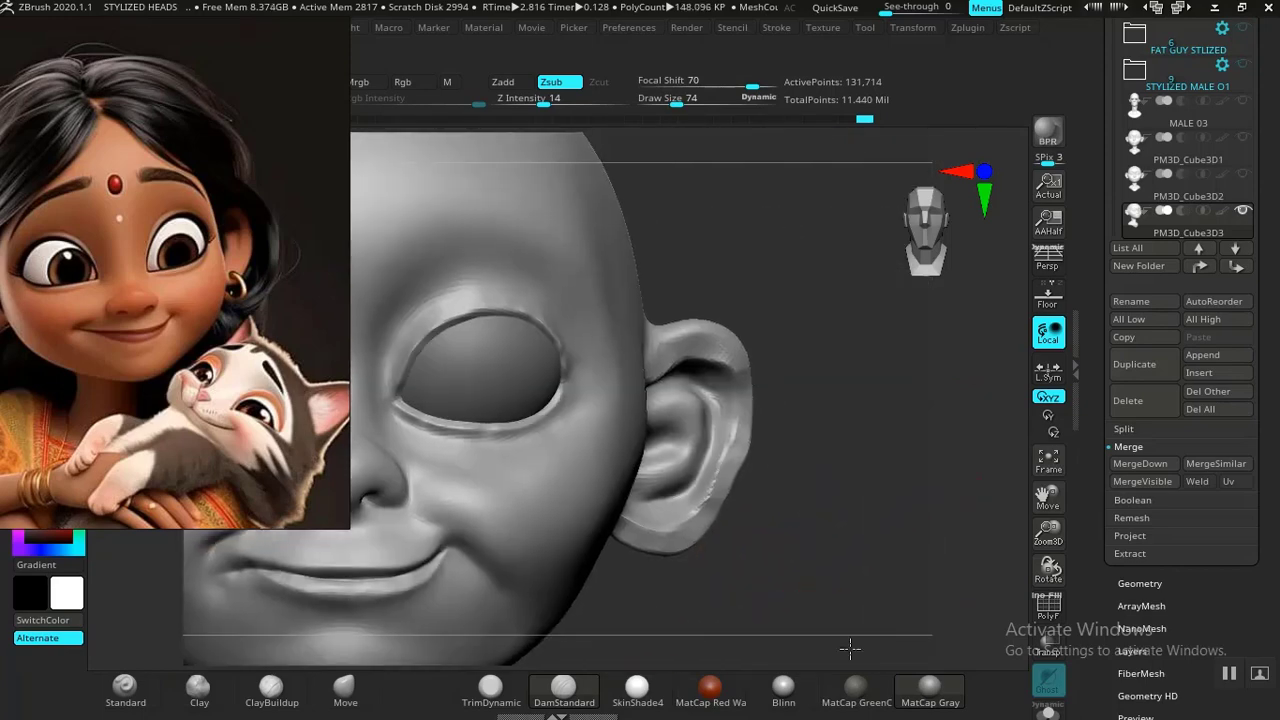
alt+drag(849, 651, 831, 449)
alt+drag(965, 524, 663, 500)
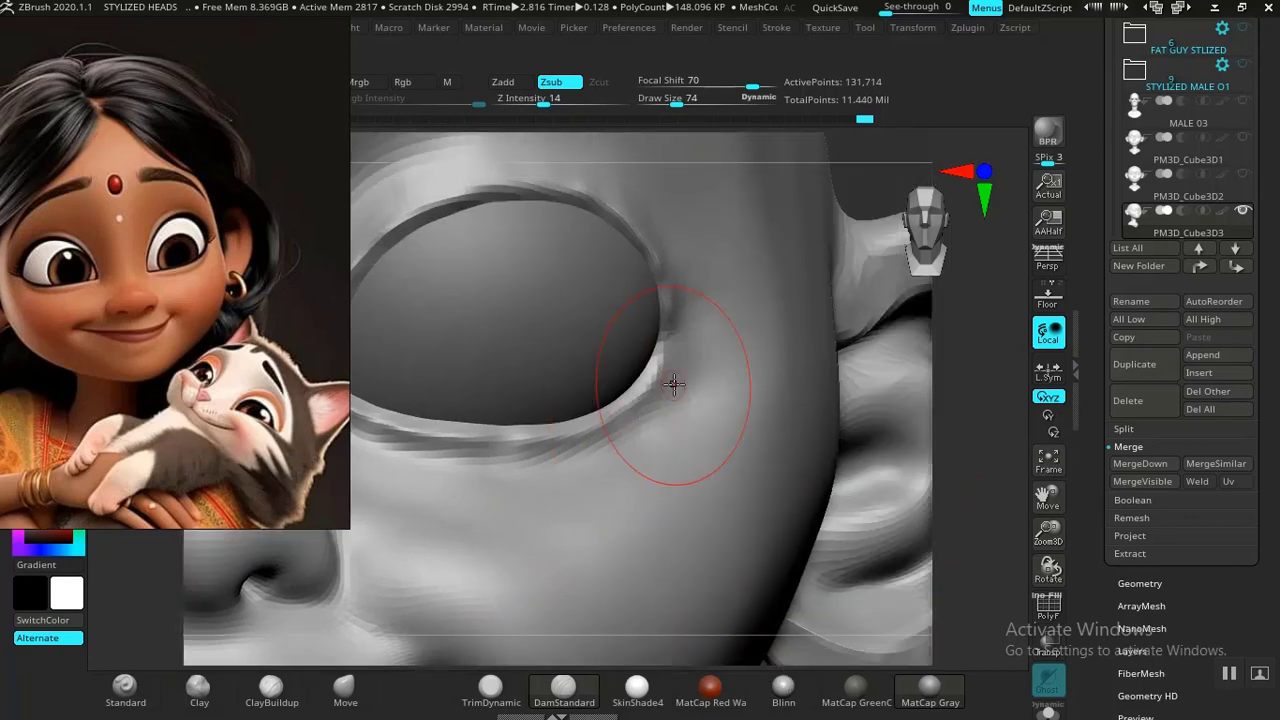
mouse_move(528, 460)
mouse_down()
mouse_move(458, 462)
mouse_move(380, 437)
mouse_up()
key(ctrl+z)
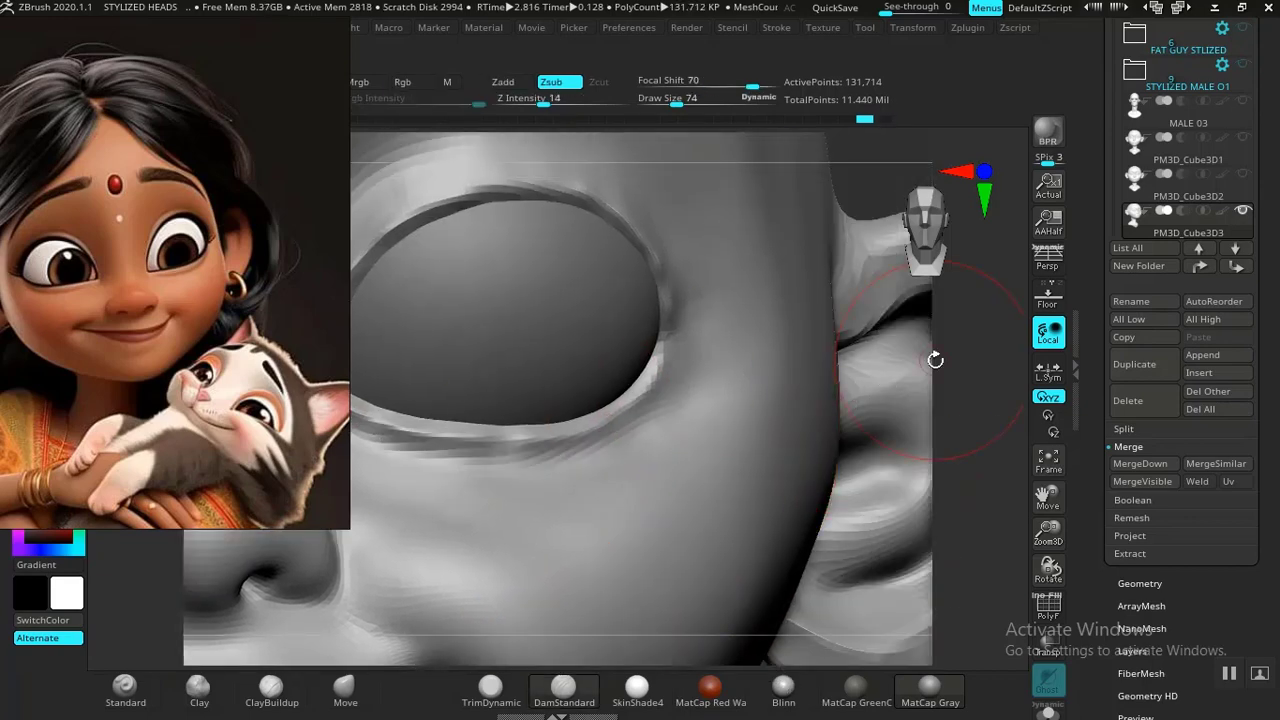
Step: Switch to the Standard brush and smooth the skin below the eye's outer corner at draw size 74
alt+drag(991, 382, 925, 393)
click(146, 688)
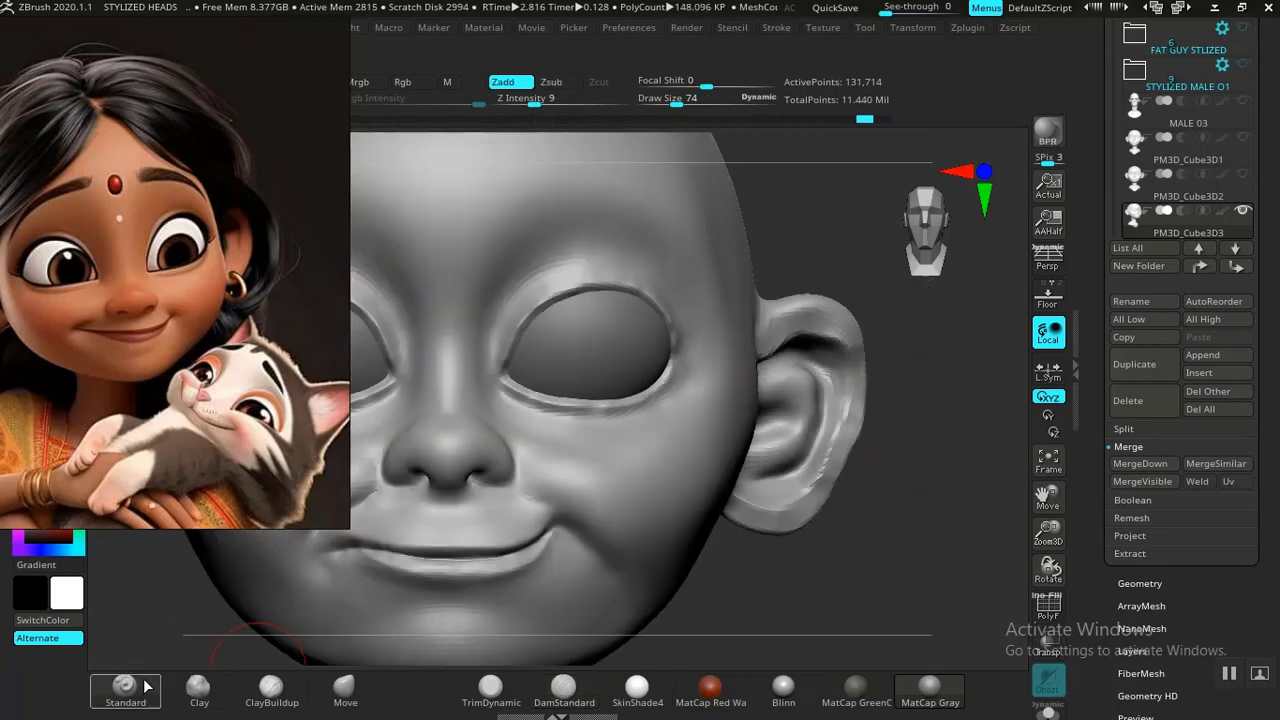
alt+drag(826, 626, 650, 400)
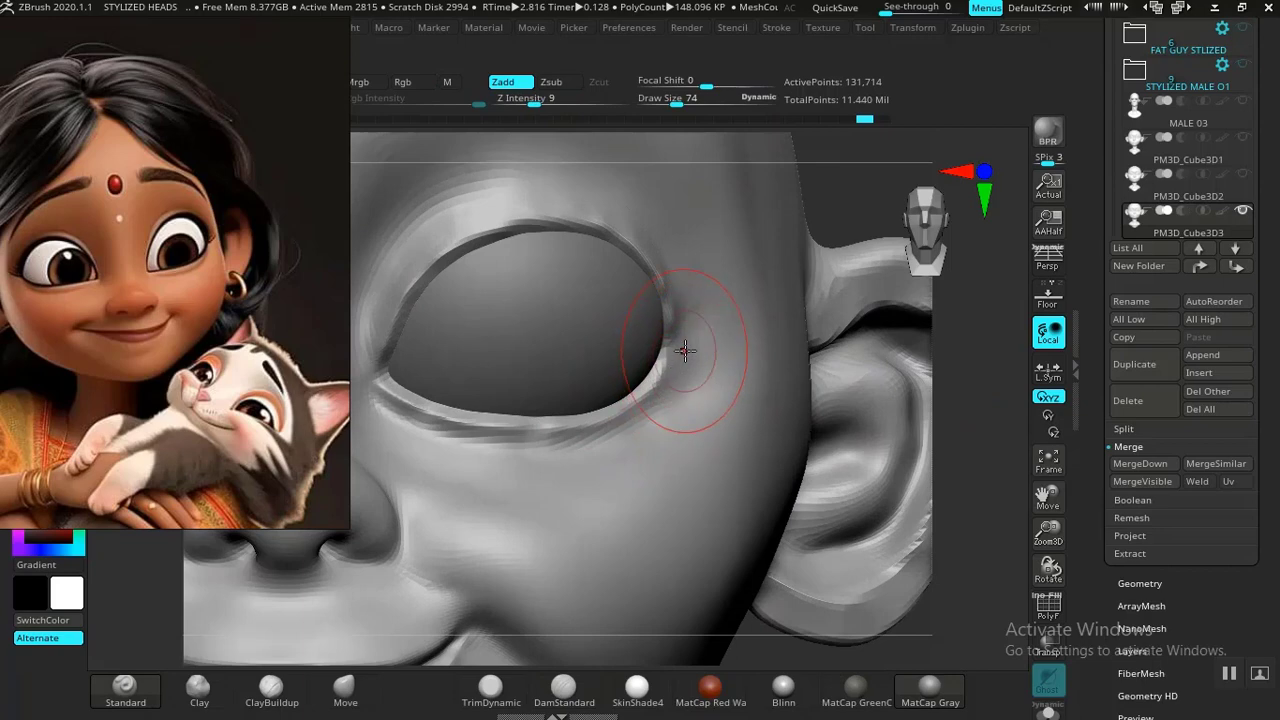
mouse_move(652, 403)
shift+mouse_down()
mouse_move(636, 425)
mouse_move(674, 382)
shift+mouse_up()
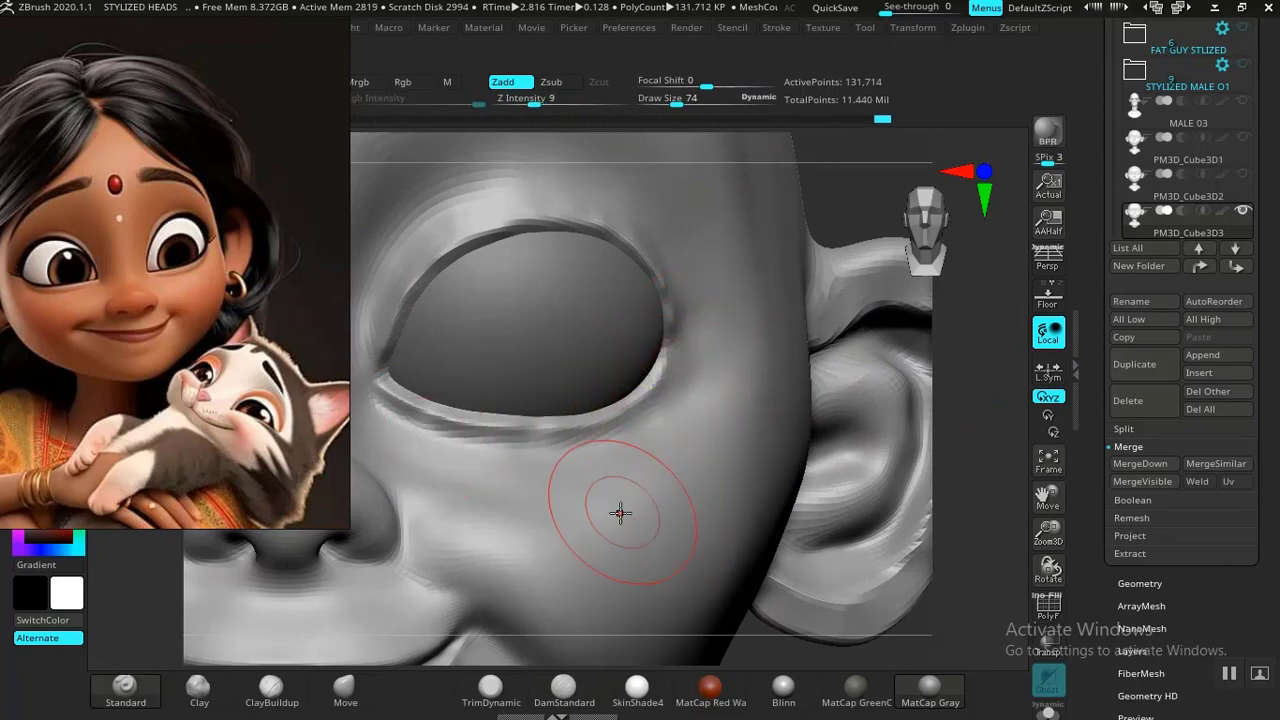
Step: Smooth the side of the cheek in front of the ear
alt+drag(981, 599, 688, 414)
alt+drag(709, 501, 737, 534)
alt+drag(409, 583, 440, 640)
alt+drag(309, 589, 583, 351)
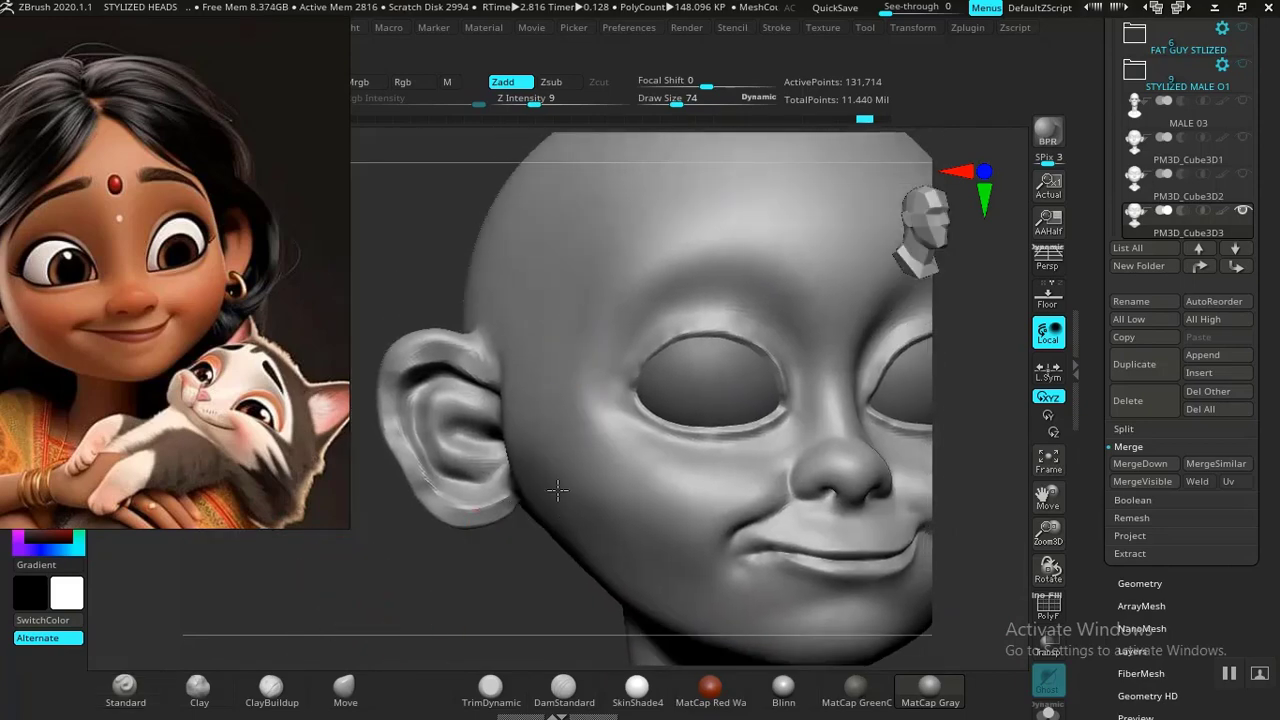
shift+drag(558, 490, 589, 499)
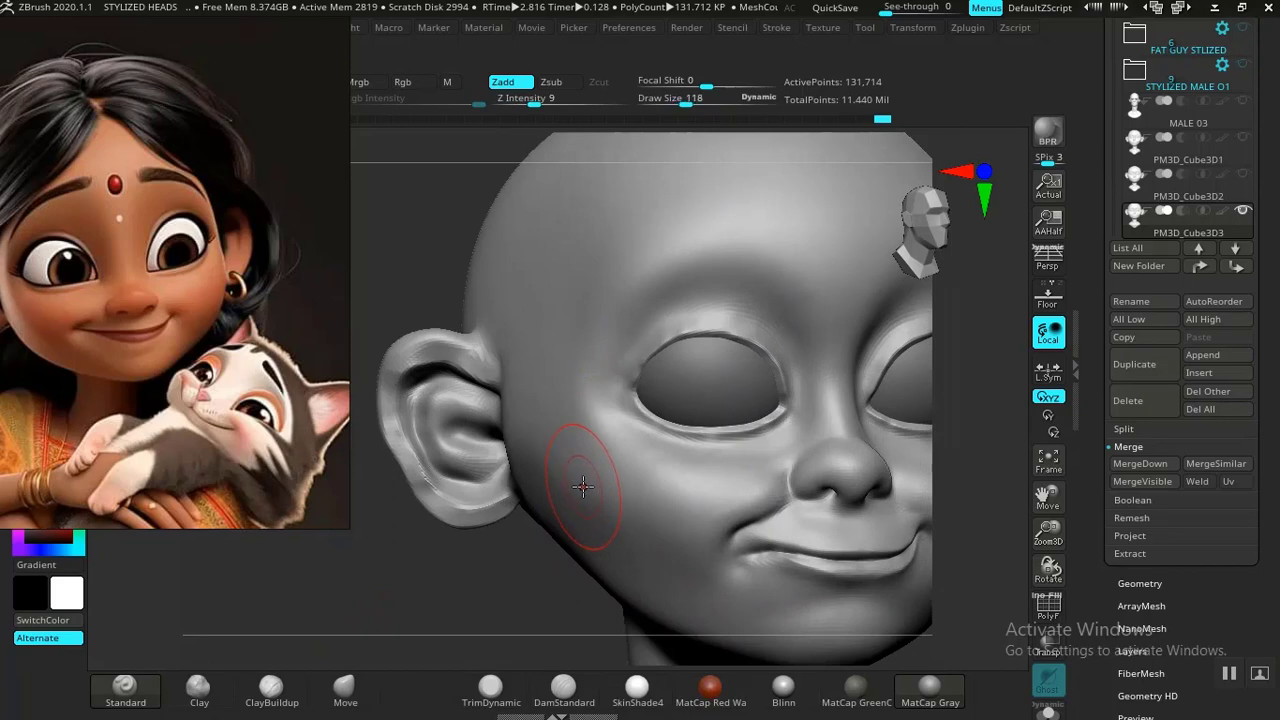
Step: Drop the head to the next lower subdivision level and smooth the lower cheek along the jaw at draw size 162
key(shift+d)
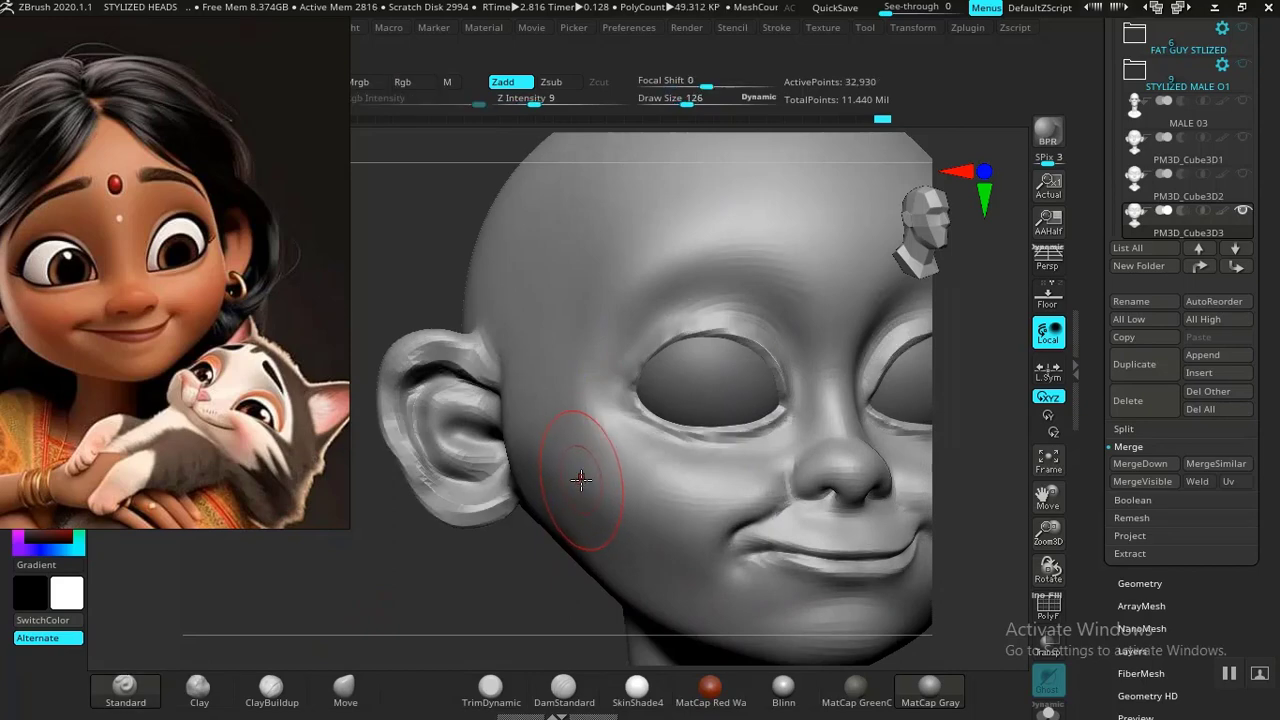
mouse_move(484, 556)
mouse_down()
mouse_move(520, 543)
mouse_move(563, 487)
mouse_up()
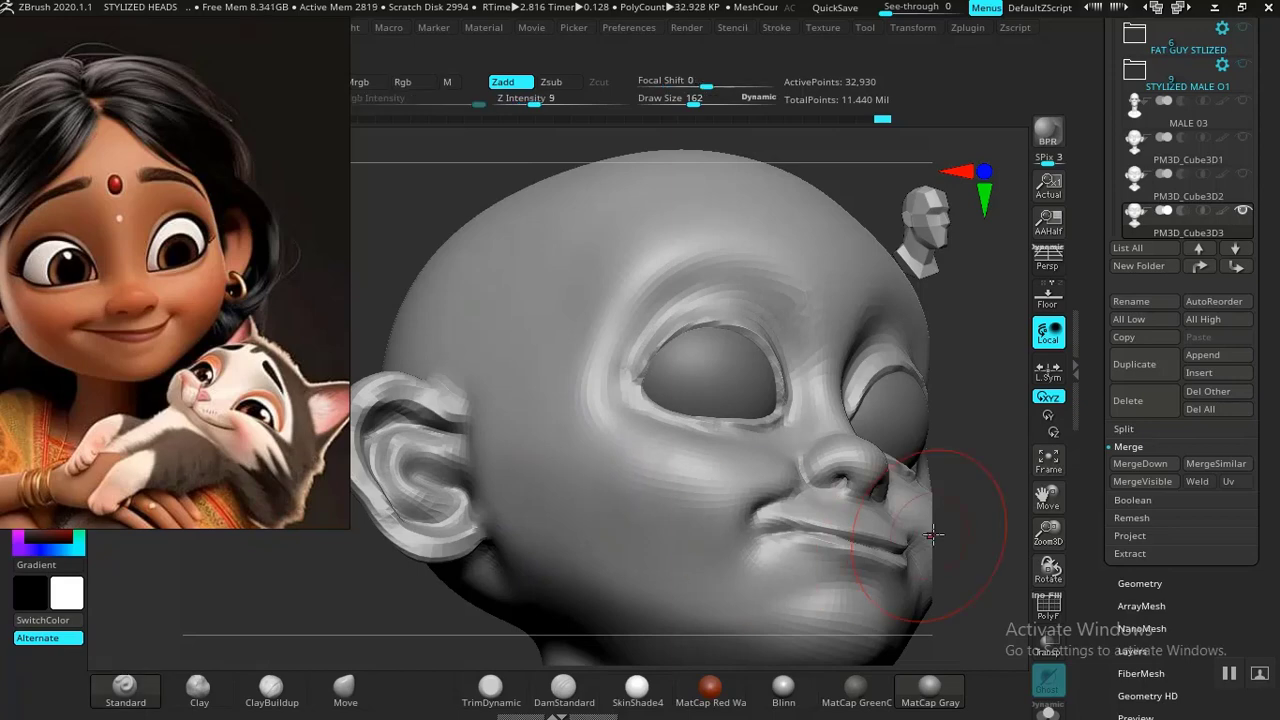
mouse_move(993, 509)
alt+mouse_down()
mouse_move(994, 477)
mouse_move(903, 434)
mouse_move(833, 528)
mouse_move(746, 460)
mouse_move(794, 549)
mouse_move(731, 537)
mouse_move(768, 563)
mouse_move(785, 600)
alt+mouse_up()
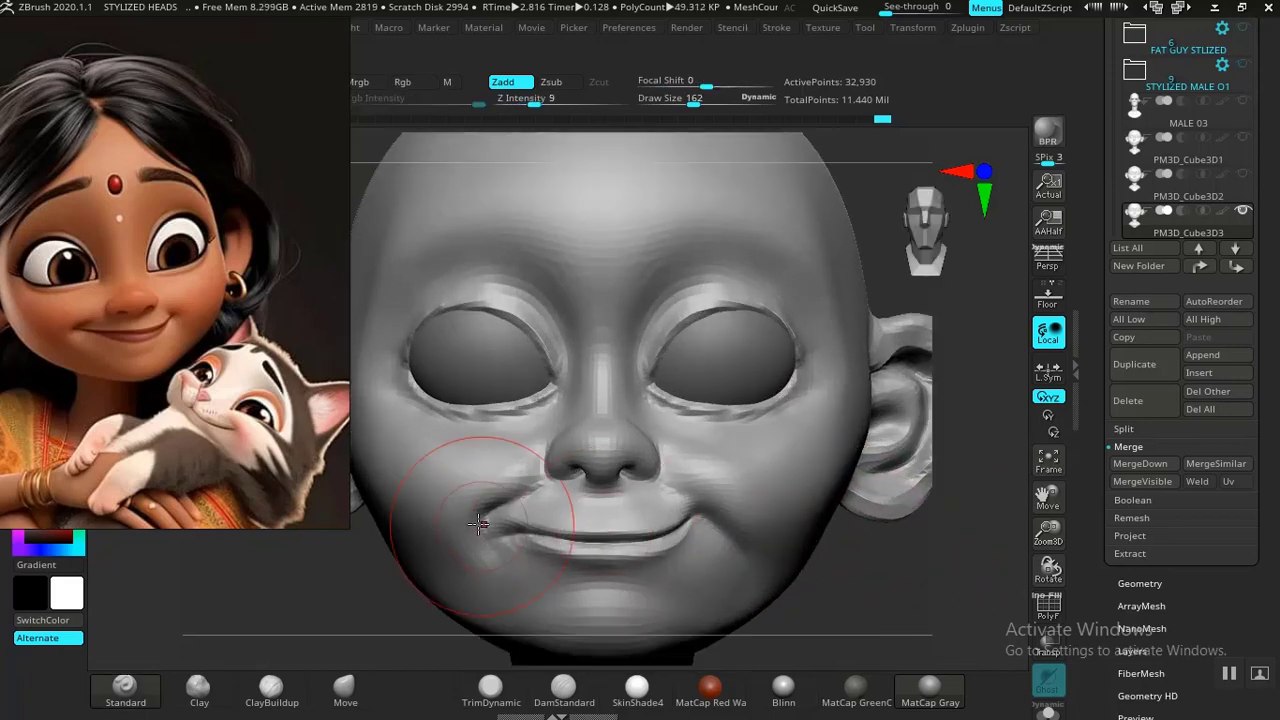
drag(928, 584, 737, 543)
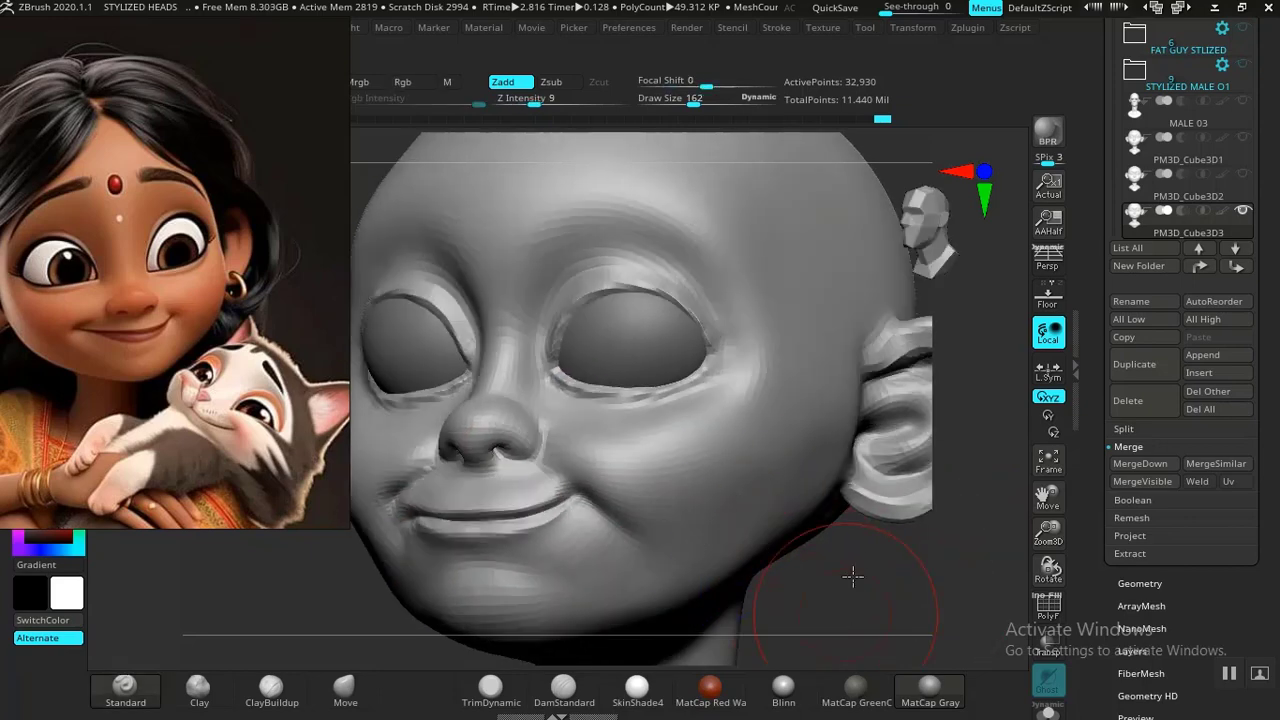
drag(853, 576, 678, 563)
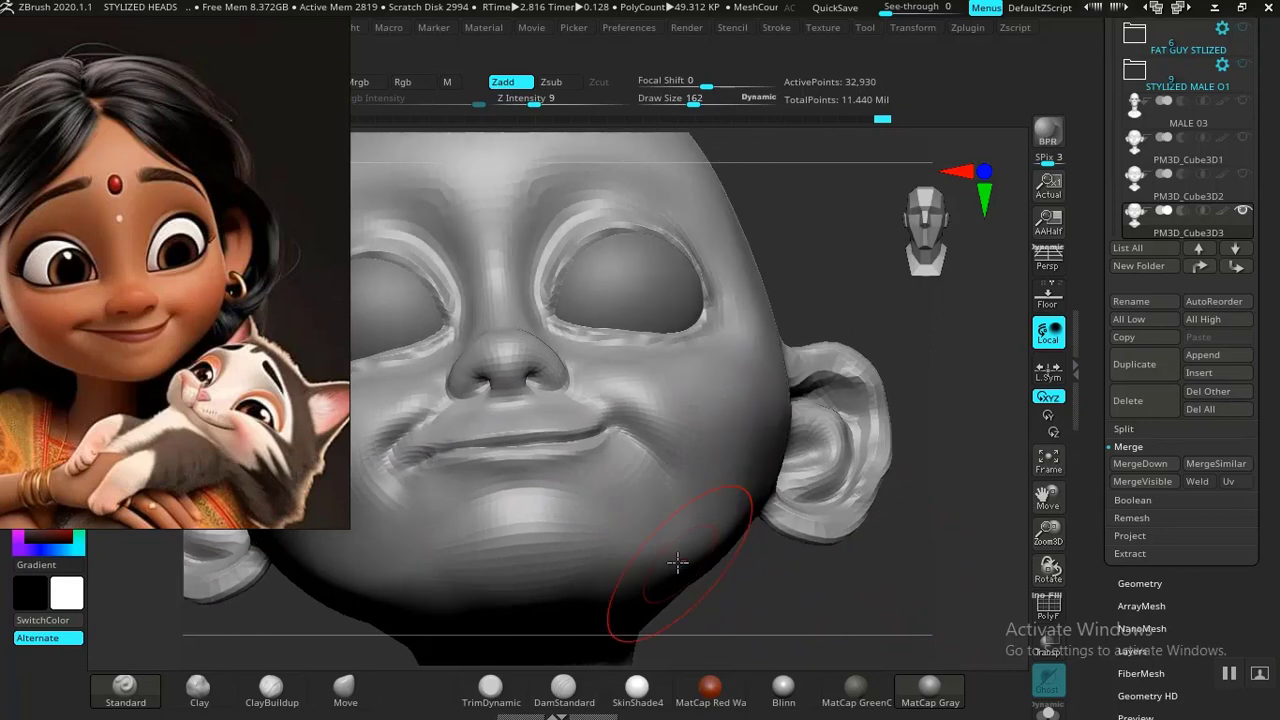
key(shift)
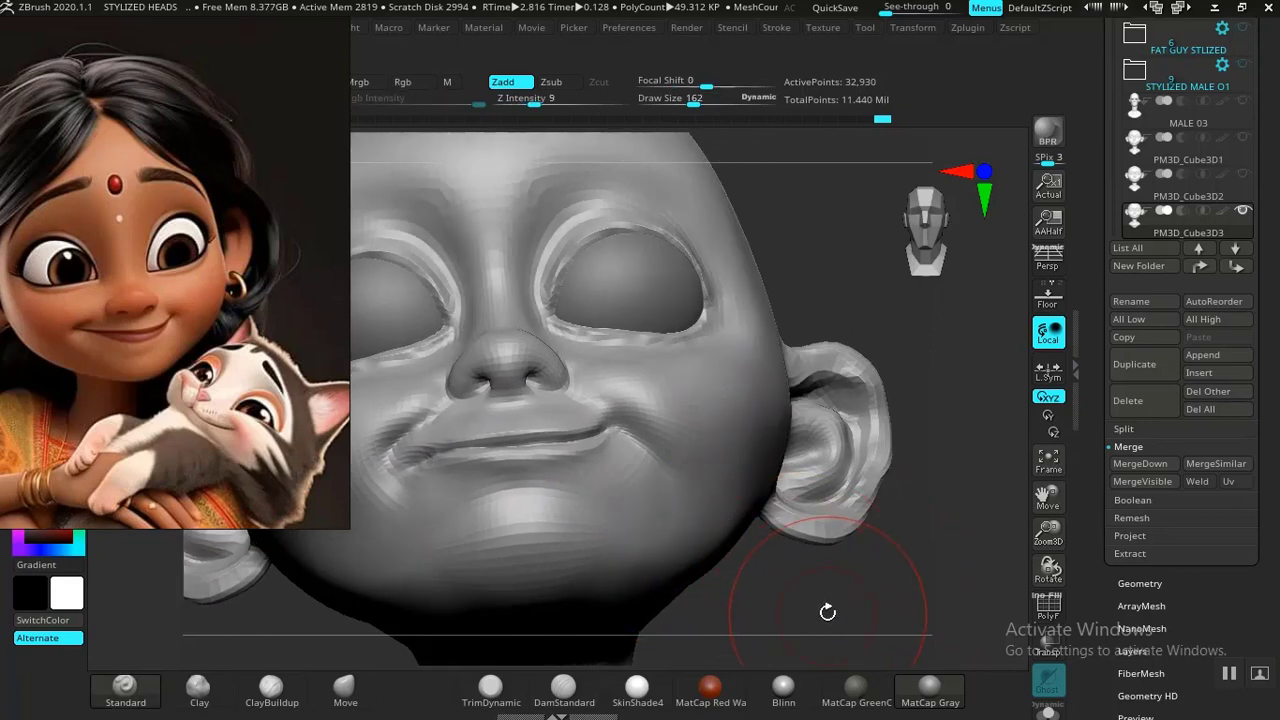
Step: Reshape the cheek contour beside the smile fold from below with the Move brush at draw size 182
drag(826, 609, 426, 580)
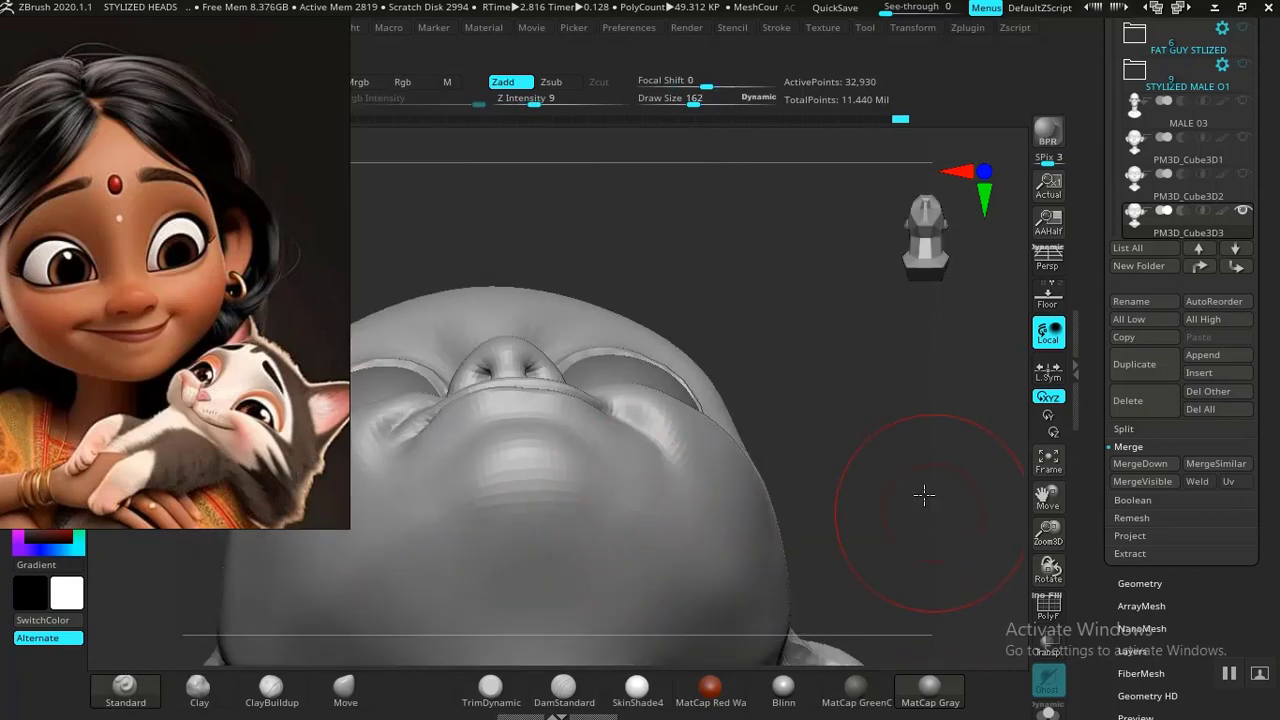
alt+drag(923, 495, 861, 414)
mouse_move(861, 414)
mouse_down()
mouse_move(851, 483)
mouse_move(814, 451)
mouse_move(845, 364)
mouse_move(879, 480)
mouse_move(906, 383)
mouse_up()
mouse_move(889, 439)
alt+mouse_down()
mouse_move(889, 417)
mouse_move(905, 459)
mouse_move(913, 439)
alt+mouse_up()
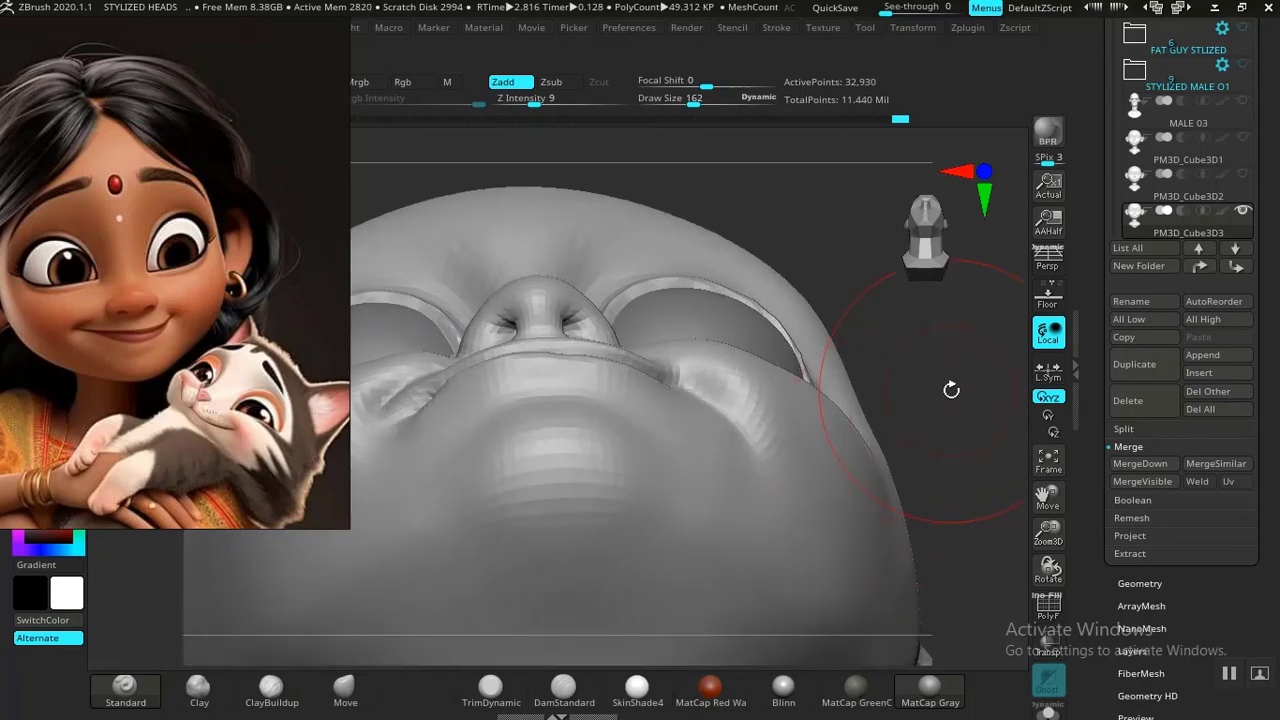
drag(951, 389, 811, 440)
mouse_move(811, 440)
right_down()
mouse_move(816, 400)
mouse_move(791, 429)
right_up()
shift+drag(791, 429, 766, 405)
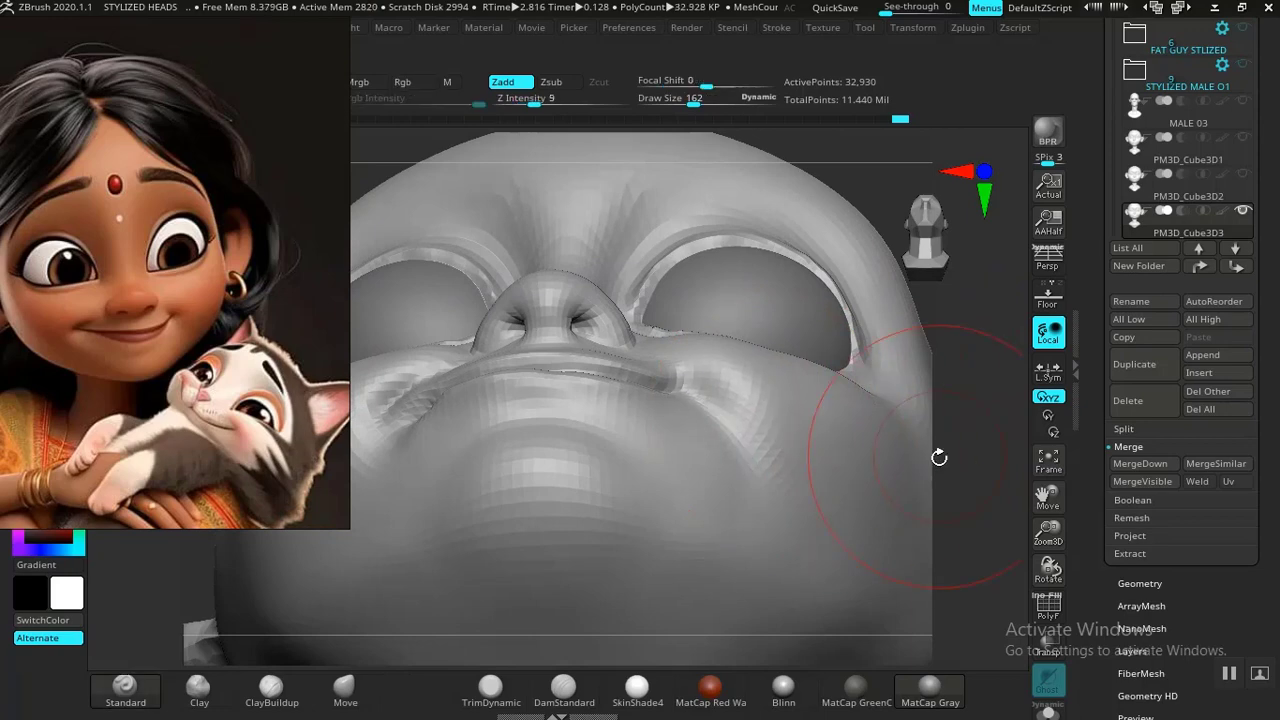
click(343, 692)
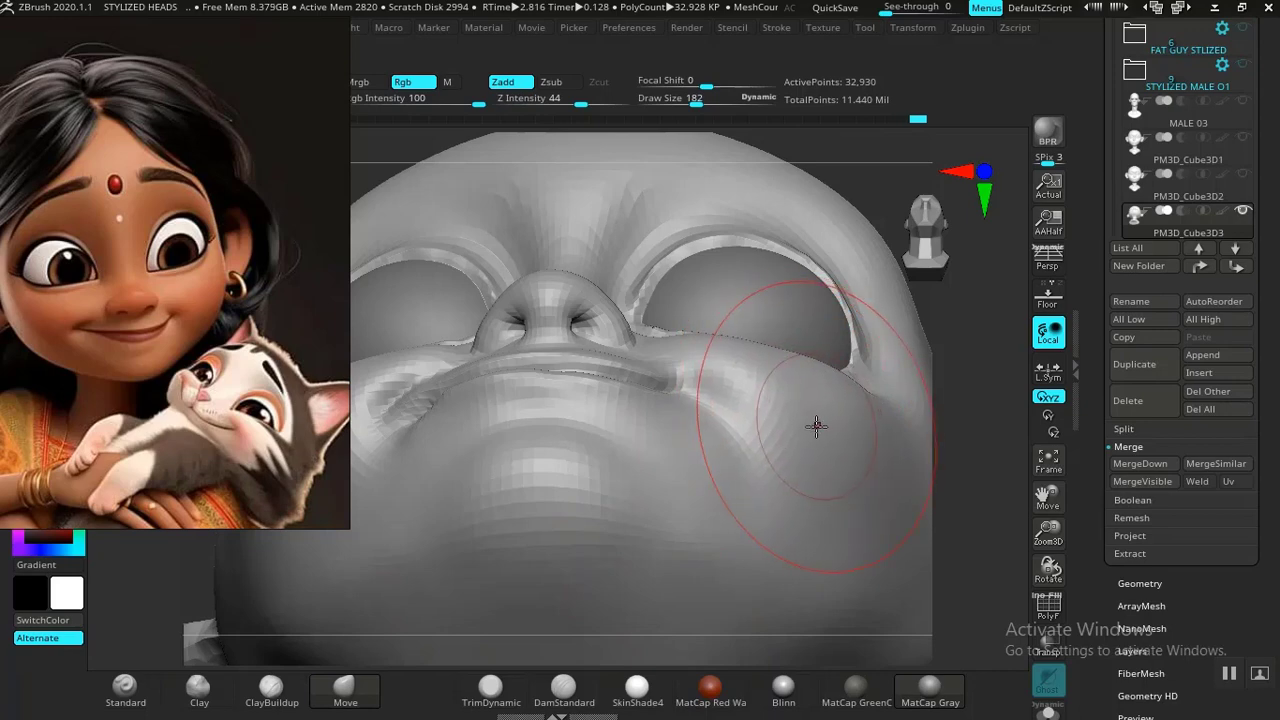
alt+drag(994, 438, 578, 420)
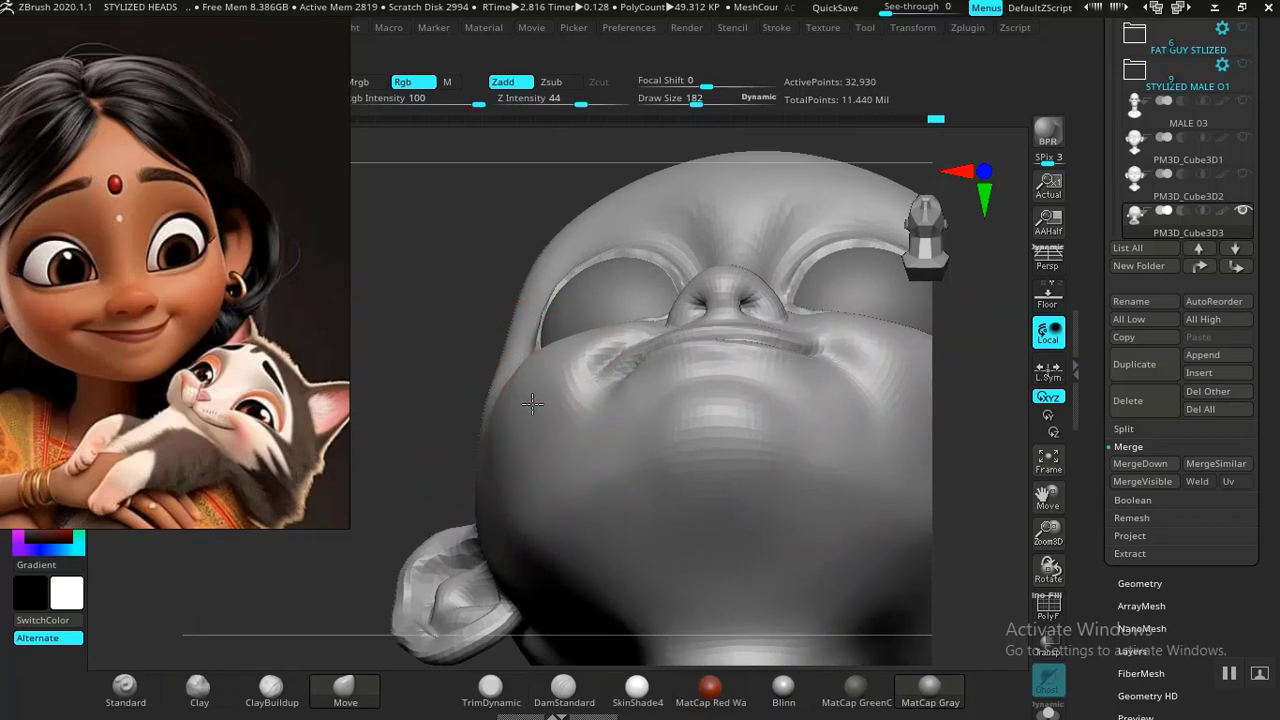
Step: Lift the fullness of the cheek toward the eye with the Move brush at draw size 182
drag(434, 411, 471, 519)
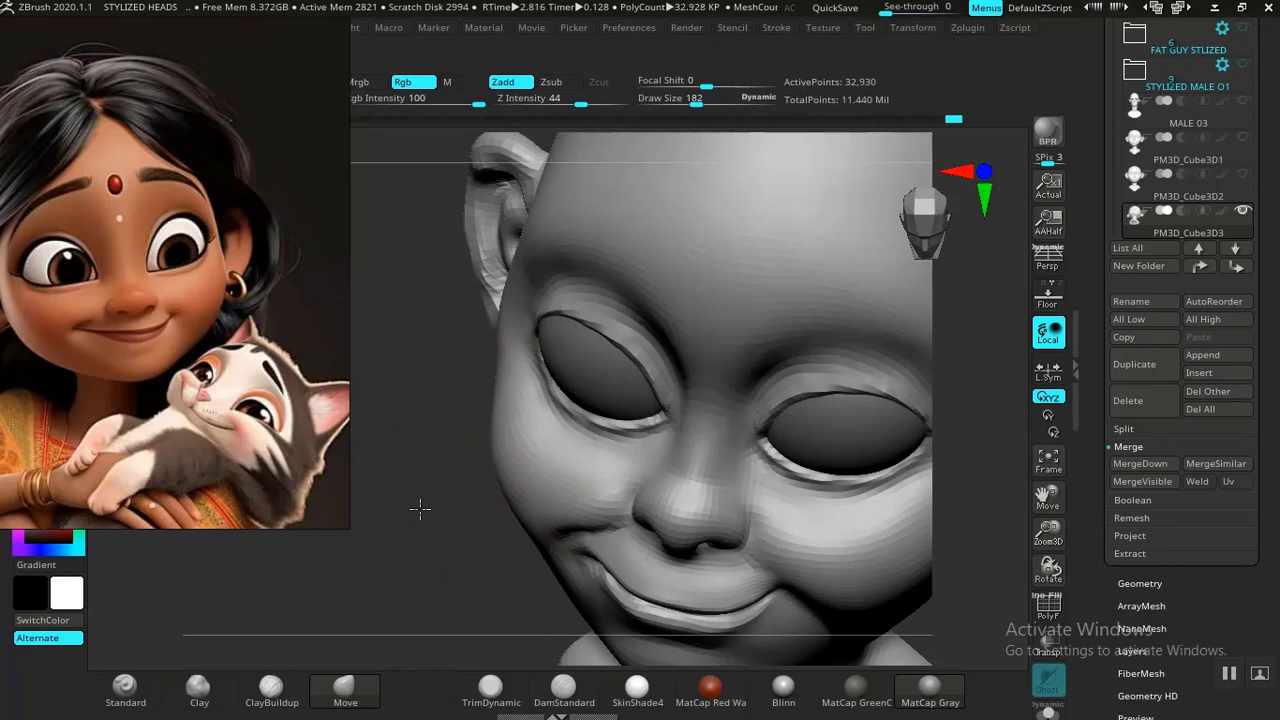
alt+drag(420, 509, 320, 444)
mouse_move(866, 540)
mouse_down()
mouse_move(894, 566)
mouse_move(890, 484)
mouse_up()
drag(868, 548, 871, 522)
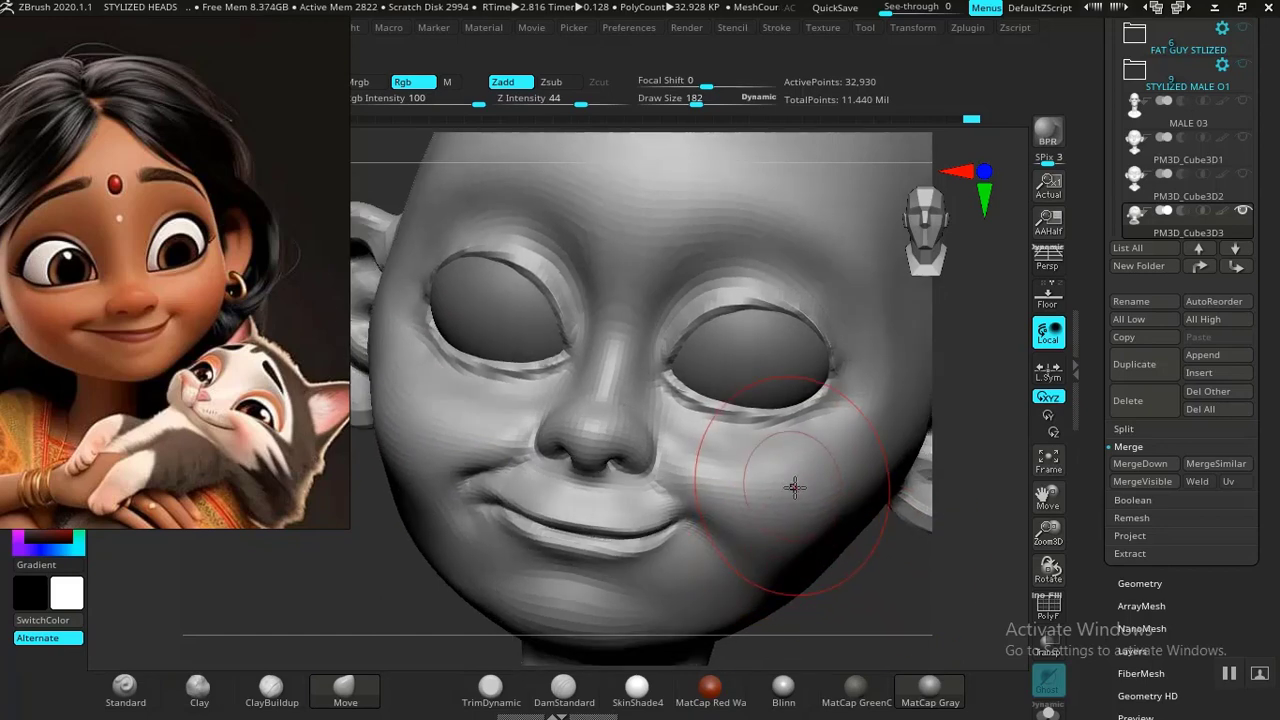
Step: Round out the cheek with the Move brush at draw size 198 and smooth its side near the ear
drag(922, 585, 800, 474)
drag(860, 409, 764, 477)
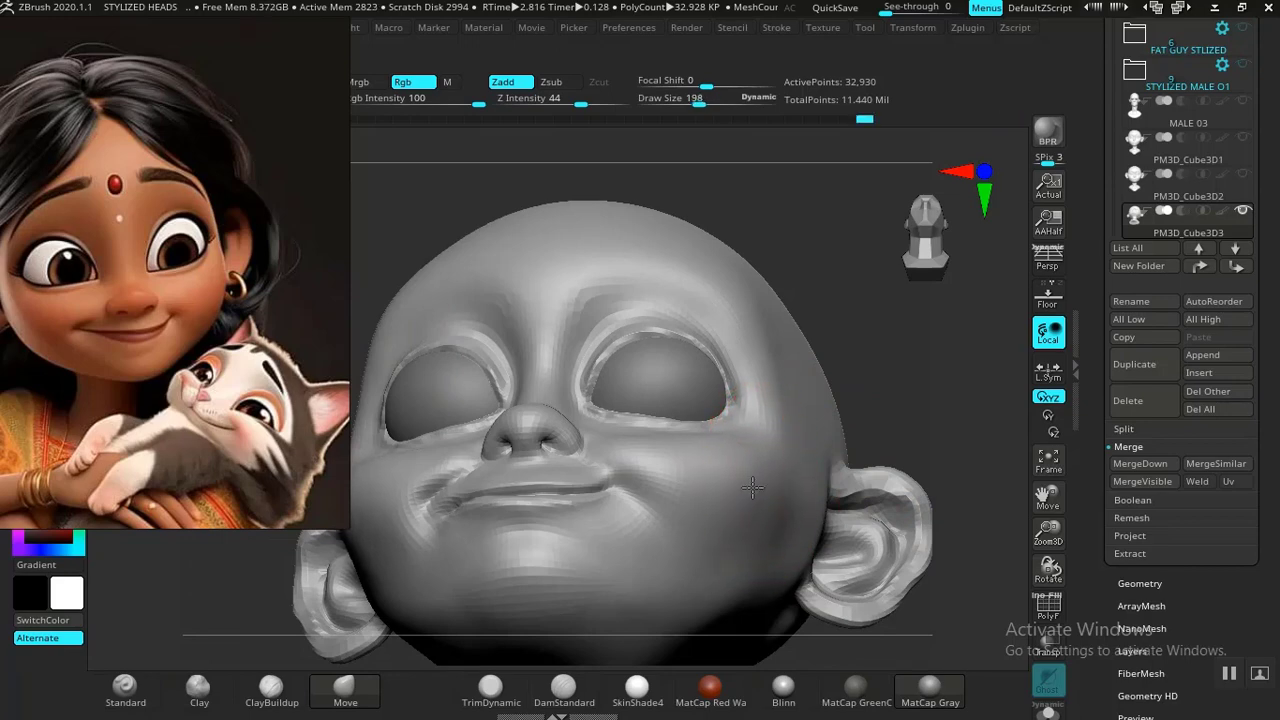
alt+drag(920, 414, 891, 390)
mouse_move(917, 454)
mouse_down()
mouse_move(916, 552)
mouse_move(877, 569)
mouse_move(831, 446)
mouse_move(851, 500)
mouse_move(852, 566)
mouse_move(940, 568)
mouse_up()
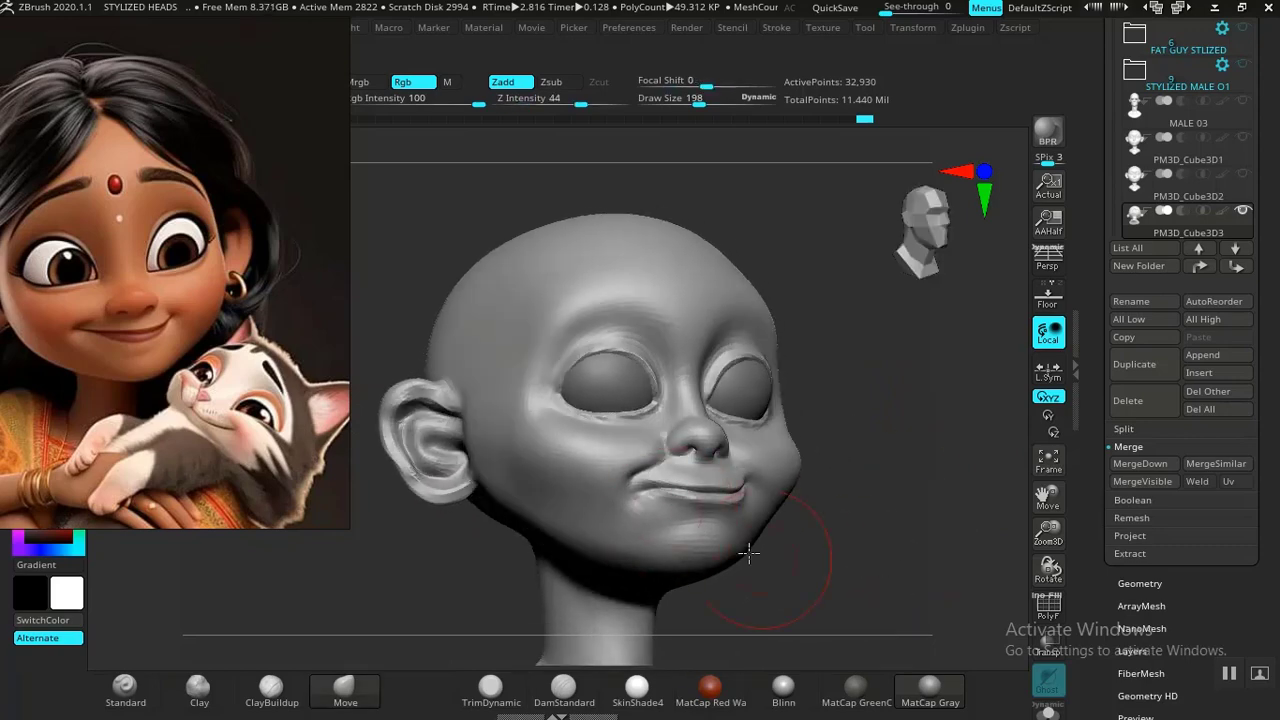
shift+drag(534, 475, 519, 476)
key(b)
key(m)
key(v)
Step: Build up the lower cheek between the mouth and ear with ClayBuildup at draw size 198 and smooth the area
alt+drag(890, 576, 964, 418)
mouse_move(950, 572)
mouse_down()
mouse_move(834, 506)
mouse_move(603, 540)
mouse_up()
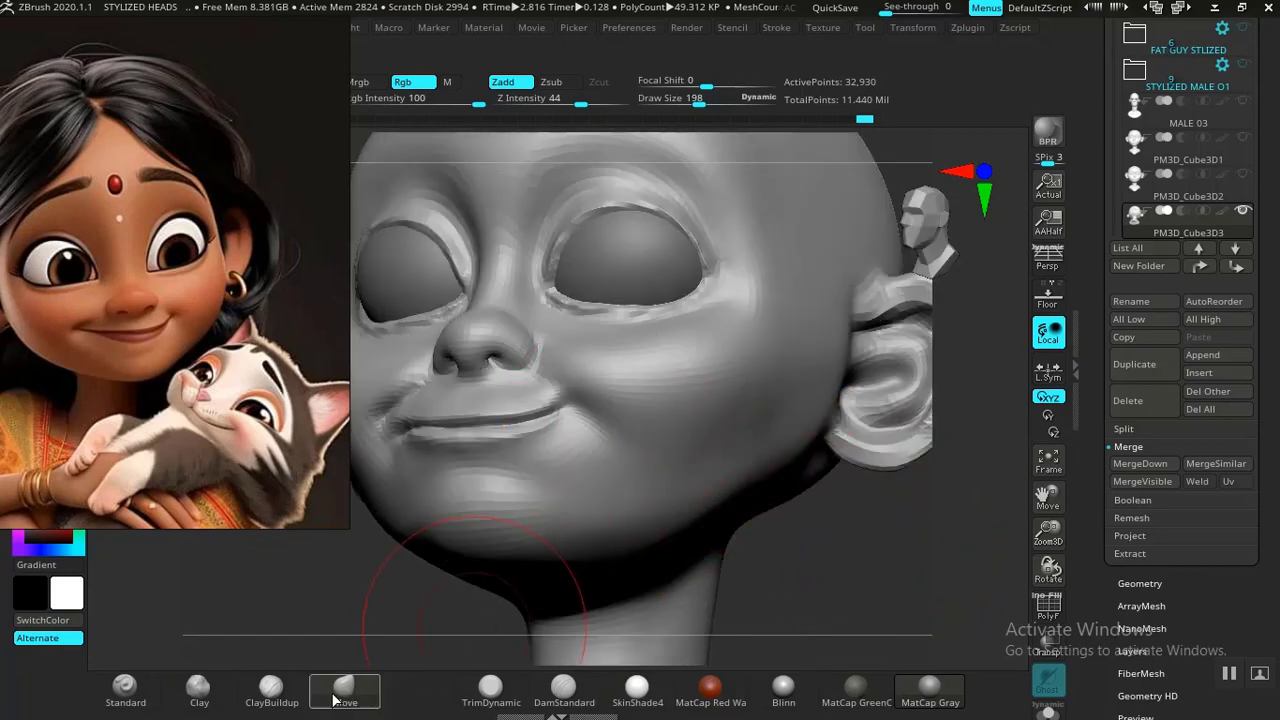
click(274, 688)
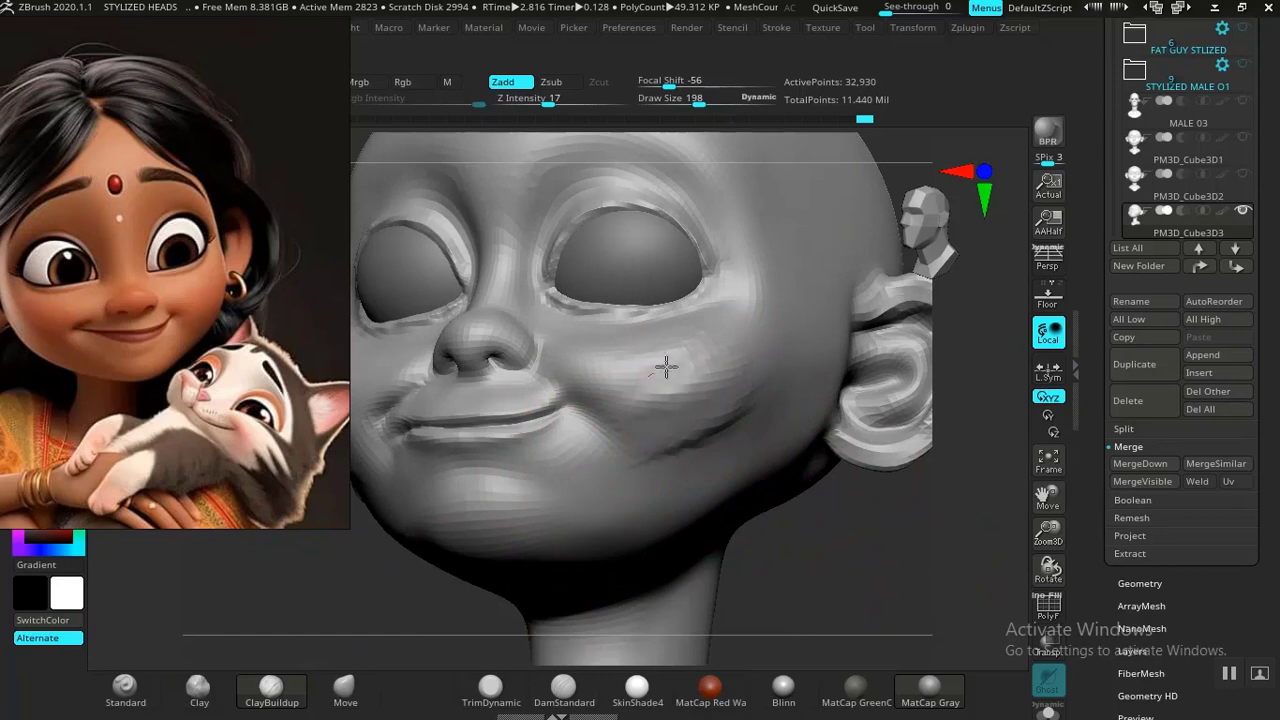
shift+drag(688, 422, 696, 356)
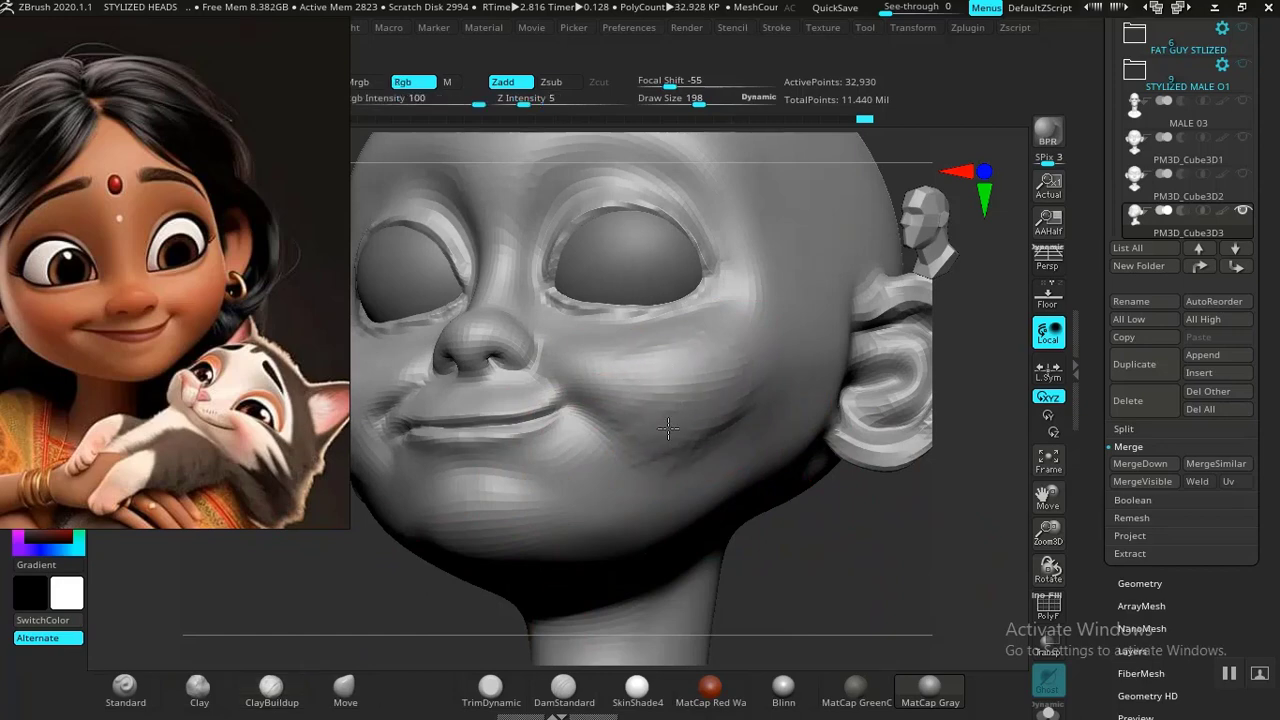
shift+drag(797, 413, 693, 435)
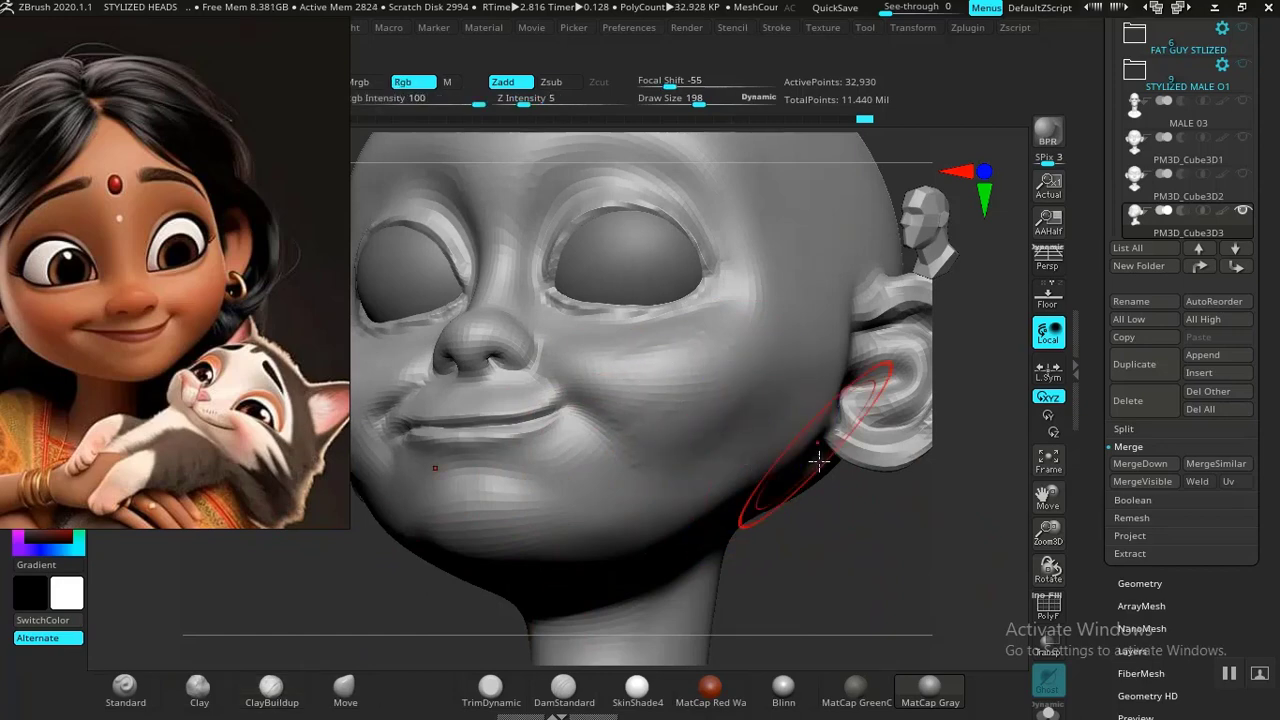
ctrl+right_drag(819, 461, 820, 560)
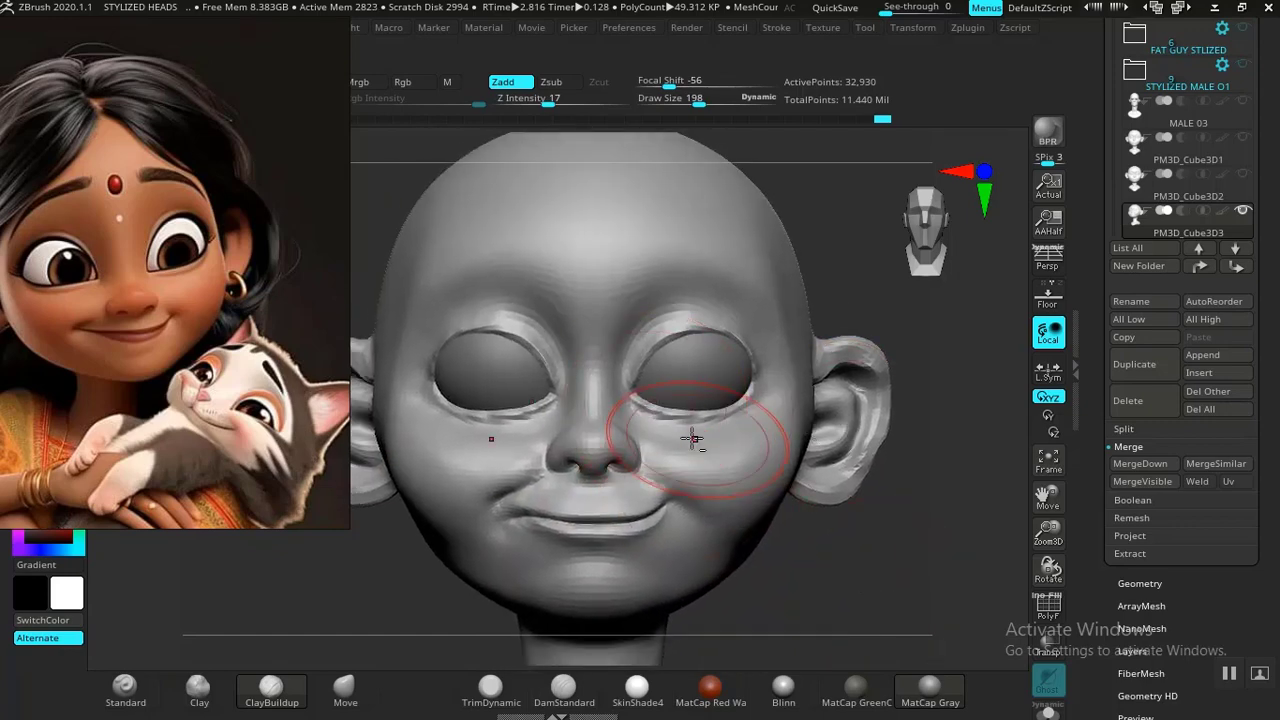
Step: Reposition the reference image and smooth the temple beside the eye at draw size 238
middle_drag(250, 368, 283, 371)
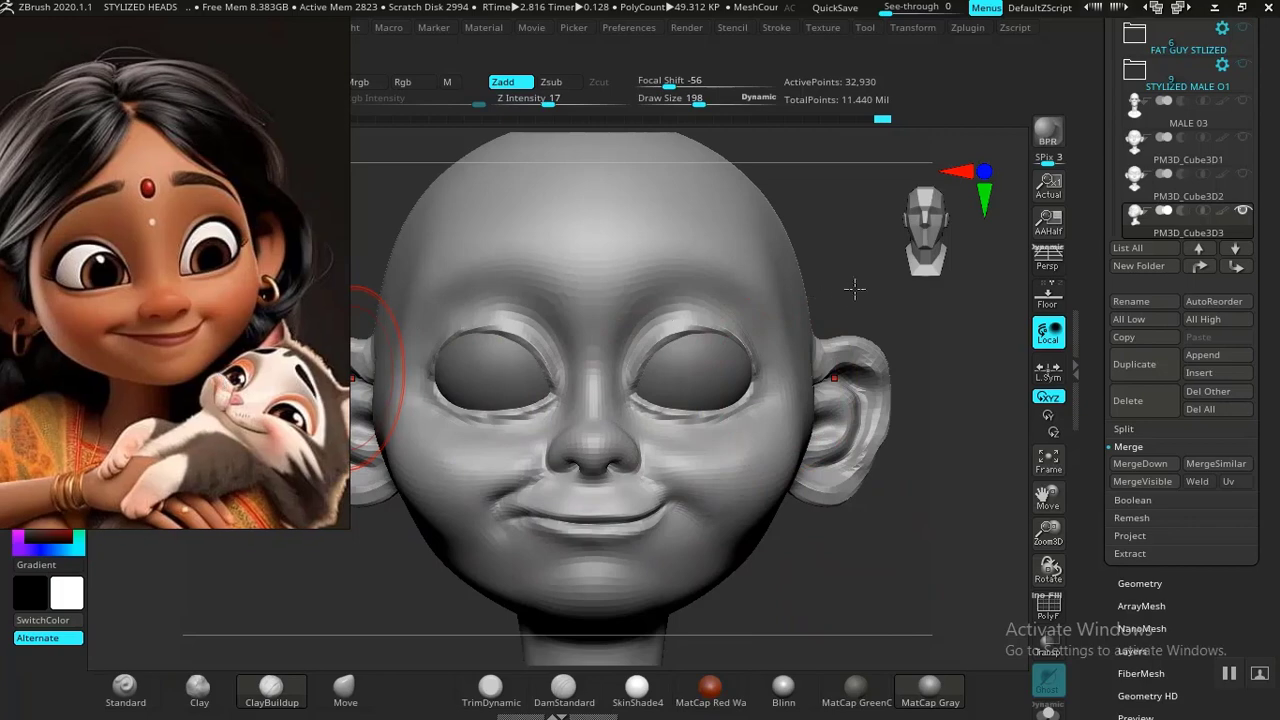
right_drag(864, 281, 828, 338)
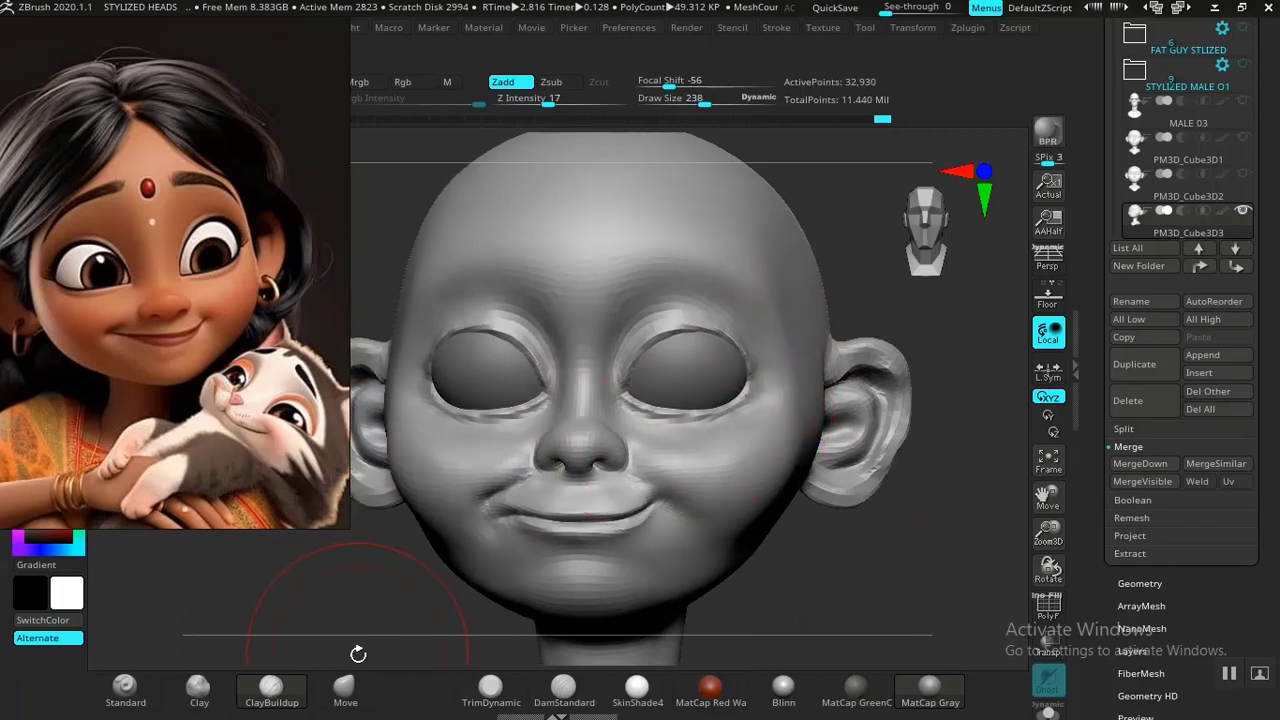
click(344, 688)
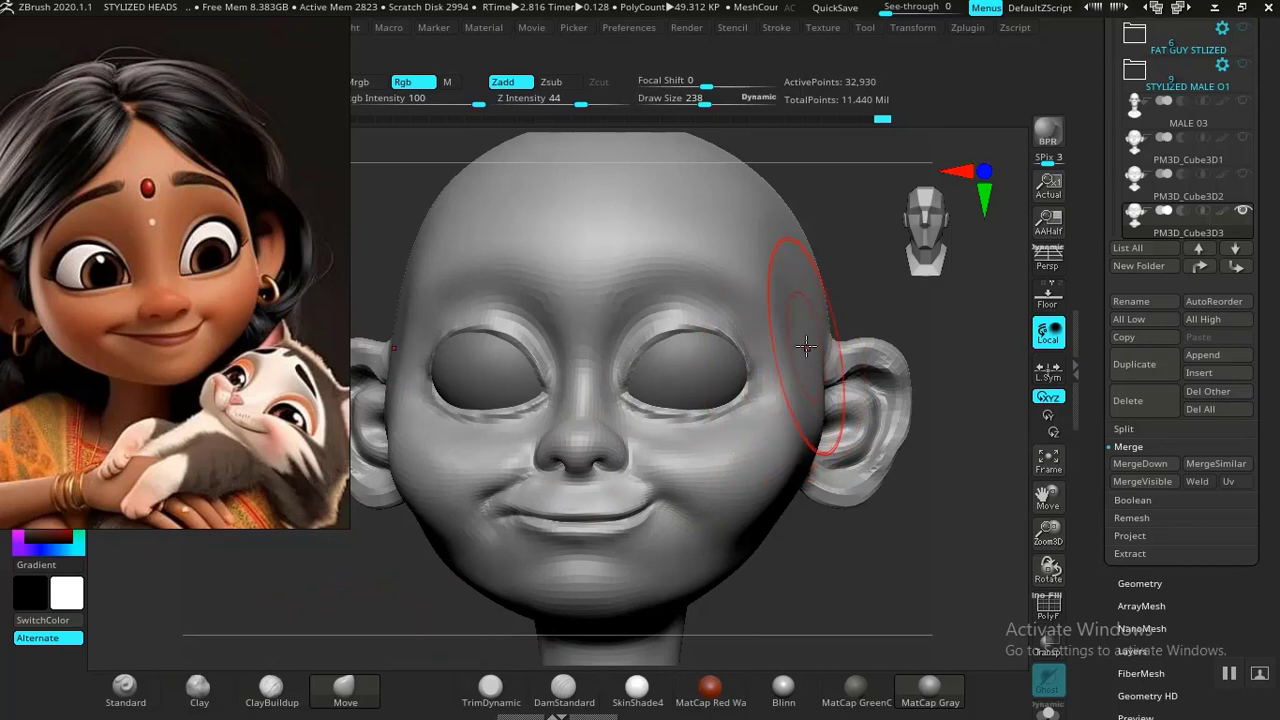
shift+drag(804, 342, 781, 324)
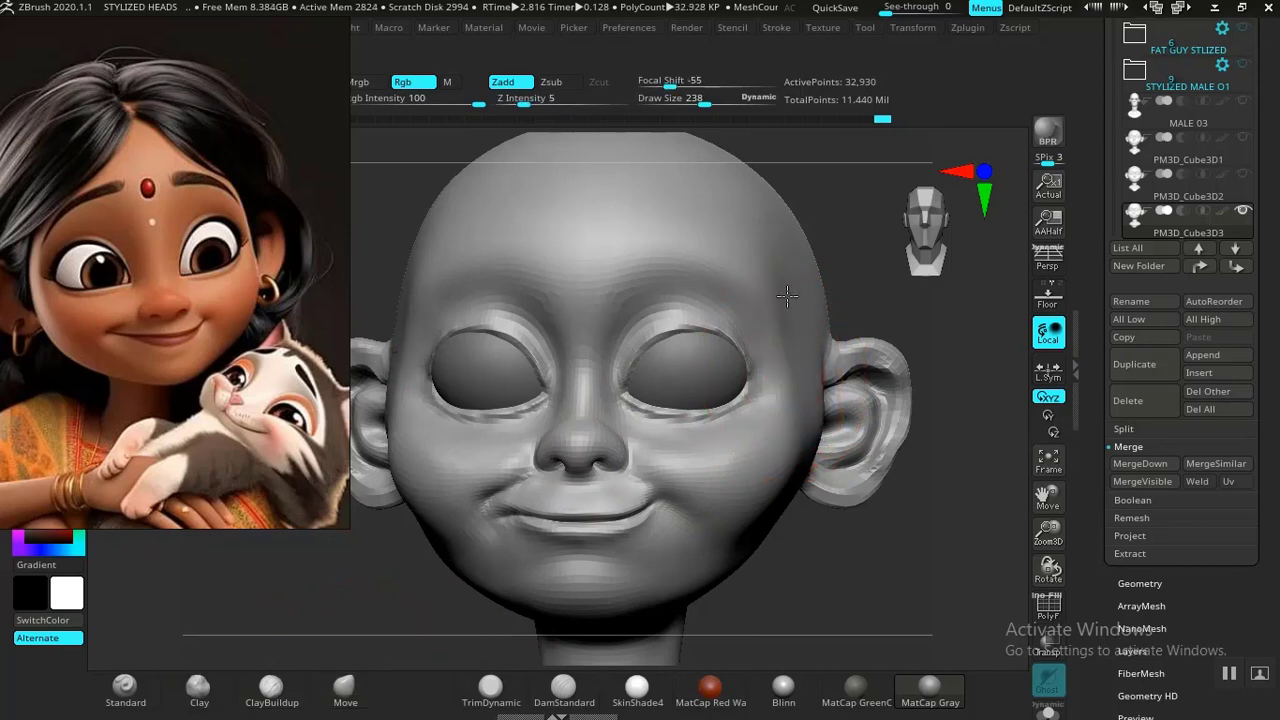
ctrl+right_drag(900, 429, 810, 481)
ctrl+right_drag(810, 481, 843, 591)
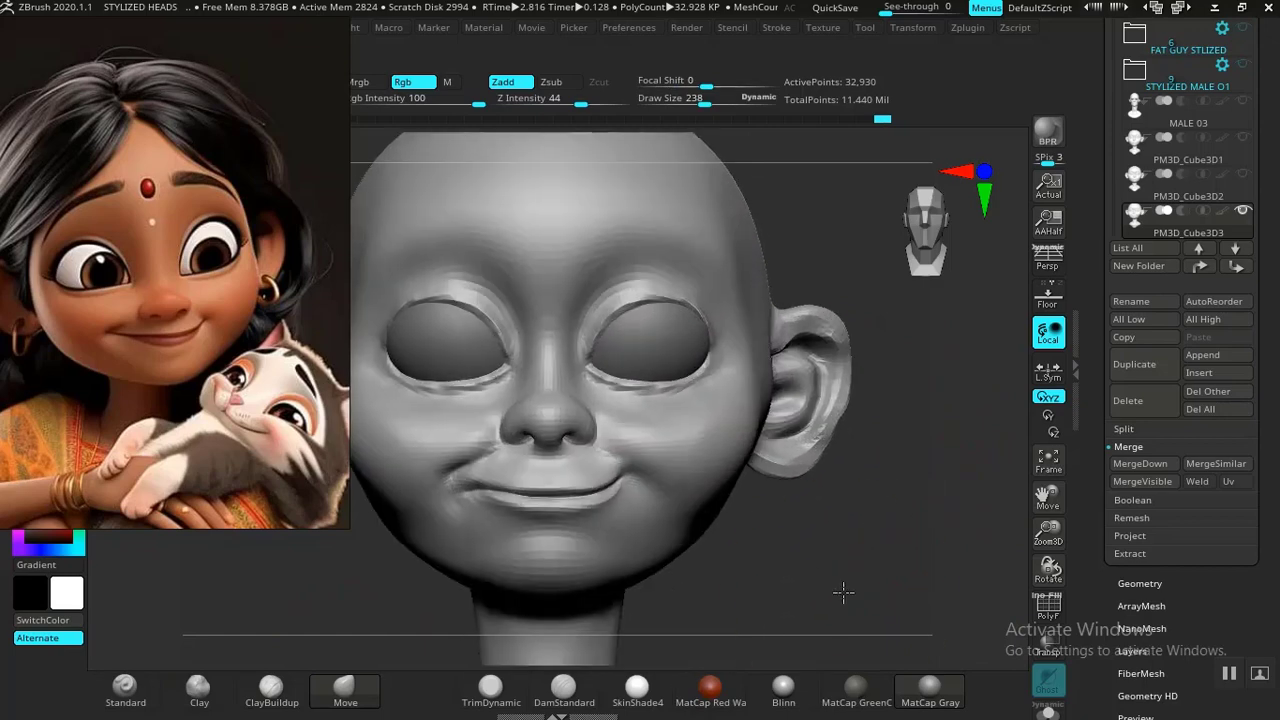
Step: Adjust the upper lip and mouth line below the nose with the Move brush at draw size 102
mouse_move(828, 505)
alt+right_down()
mouse_move(850, 479)
mouse_move(843, 497)
mouse_move(894, 569)
mouse_move(808, 556)
mouse_move(820, 526)
mouse_move(874, 534)
mouse_move(814, 523)
mouse_move(436, 536)
mouse_move(273, 614)
alt+right_up()
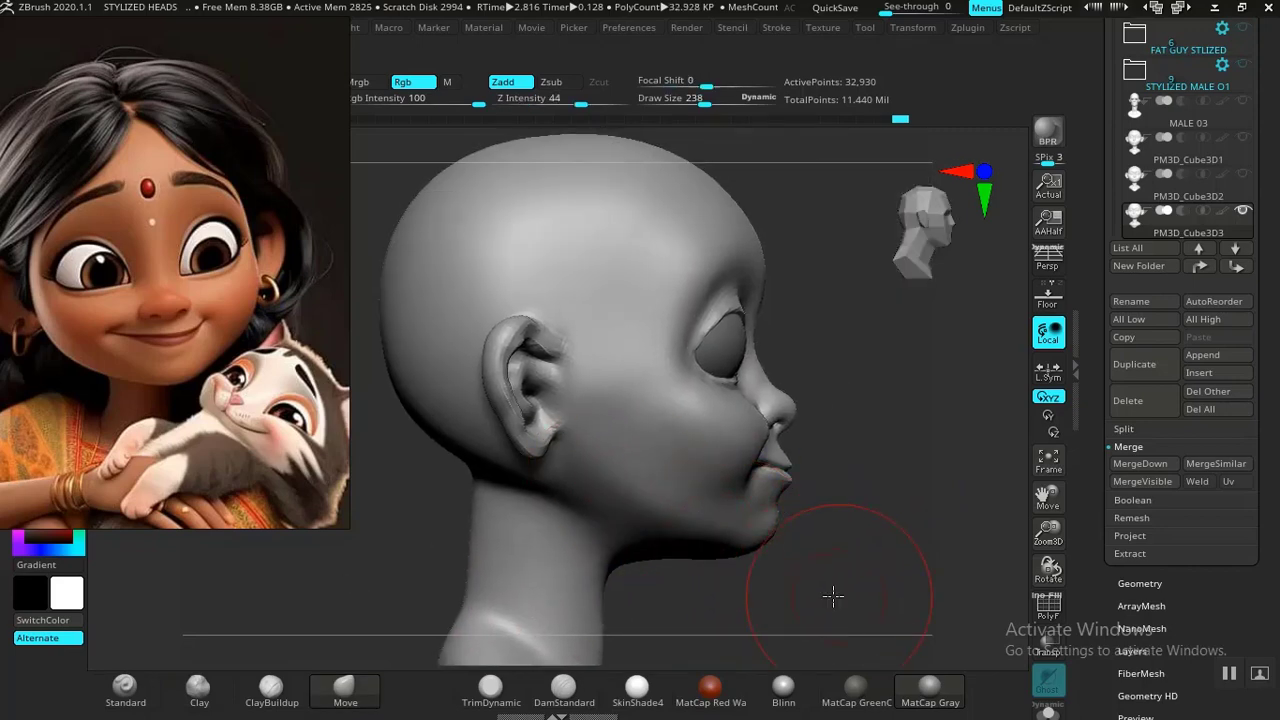
right_drag(833, 597, 714, 543)
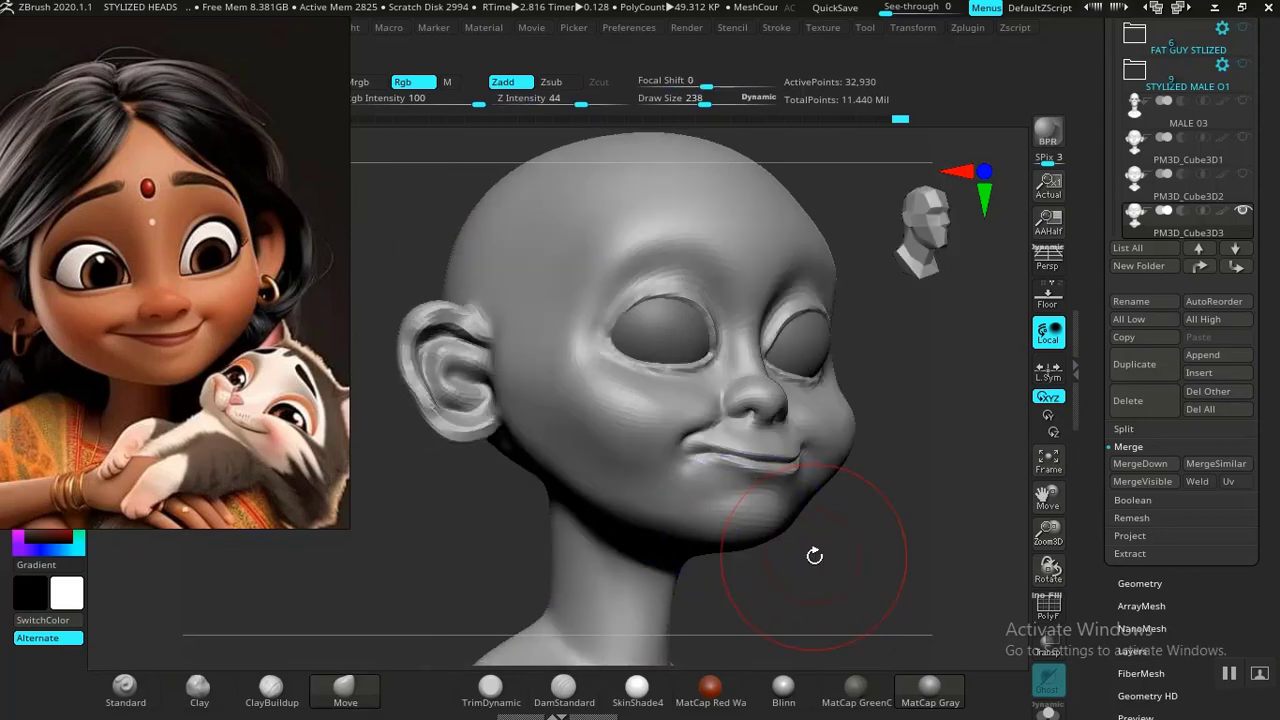
mouse_move(814, 556)
right_down()
mouse_move(771, 546)
mouse_move(529, 571)
mouse_move(486, 519)
mouse_move(588, 505)
right_up()
mouse_move(518, 529)
right_down()
mouse_move(615, 487)
mouse_move(480, 563)
mouse_move(597, 540)
right_up()
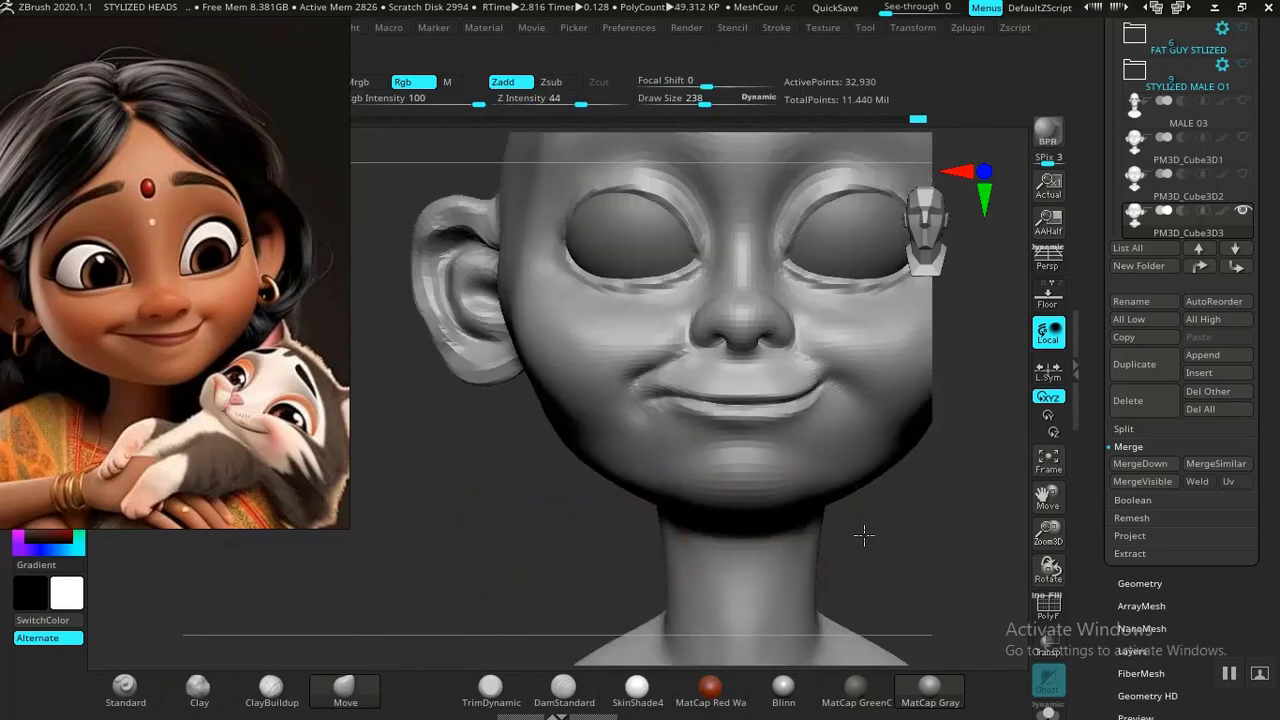
mouse_move(863, 534)
ctrl+right_down()
mouse_move(807, 511)
mouse_move(763, 543)
mouse_move(777, 591)
mouse_move(783, 563)
mouse_move(765, 524)
mouse_move(786, 594)
mouse_move(841, 585)
mouse_move(836, 632)
ctrl+right_up()
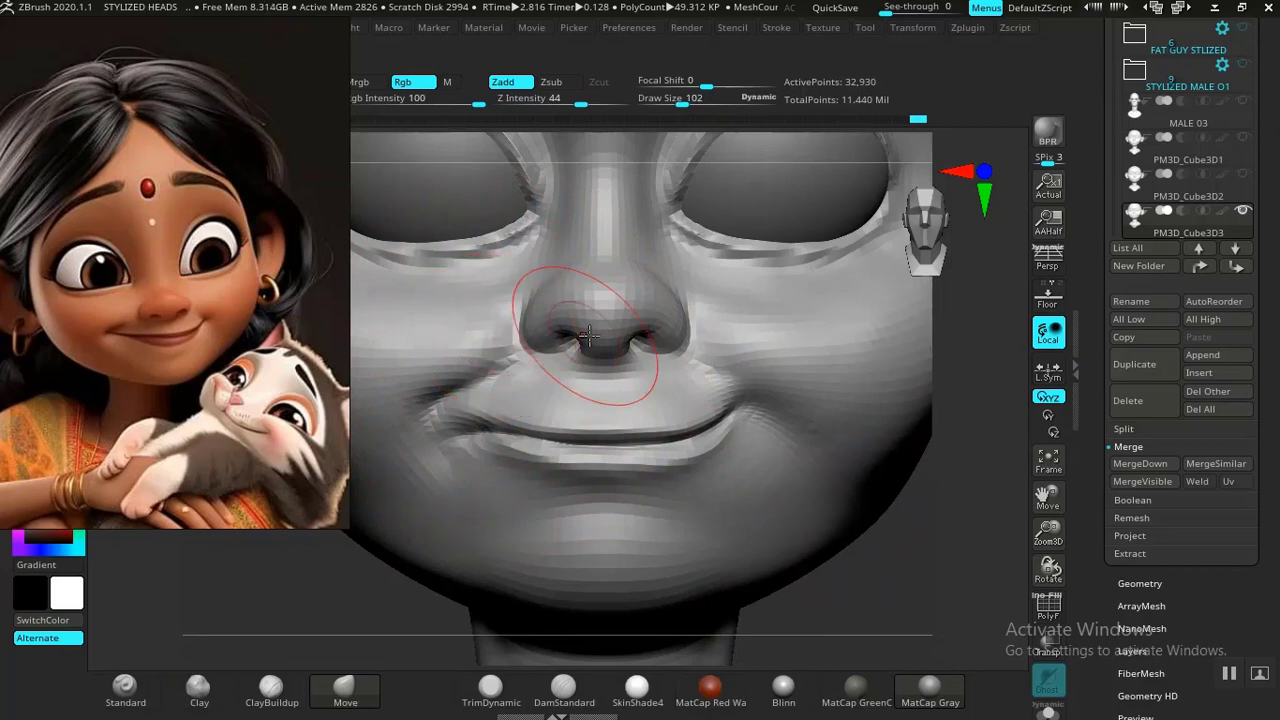
drag(710, 370, 690, 443)
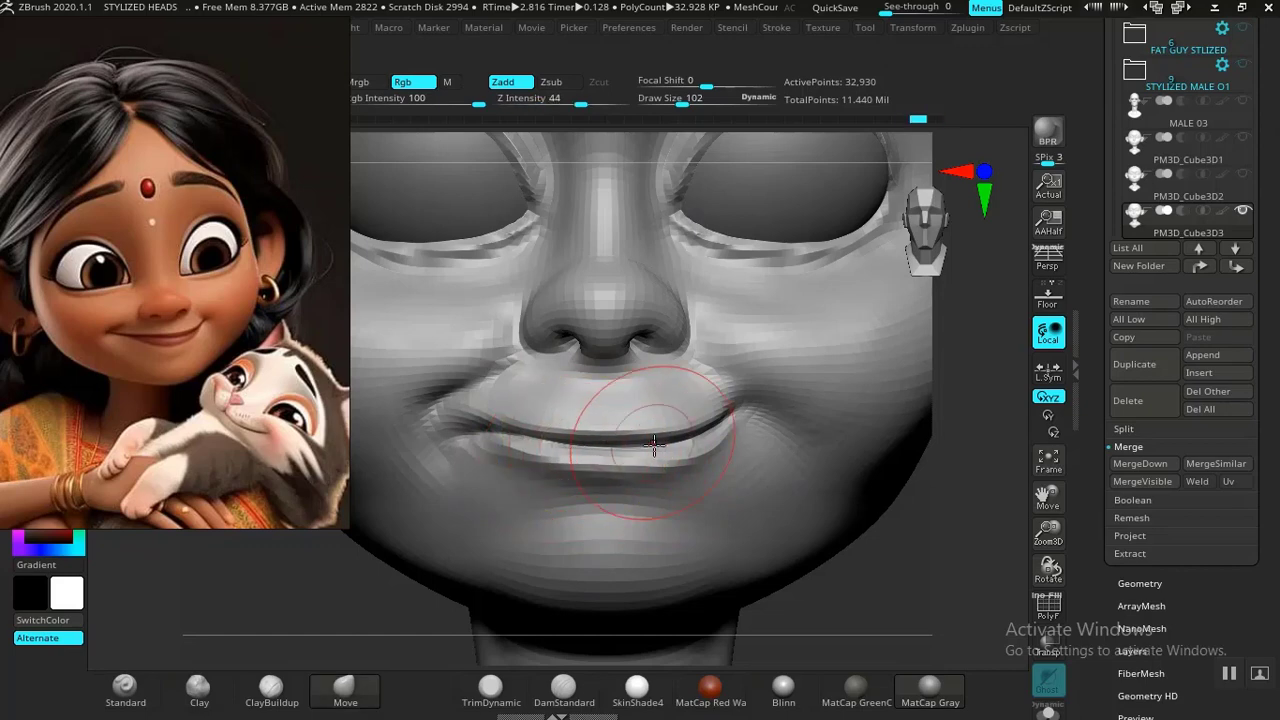
Step: Refine the lip shapes and the area under the lower lip with the Move brush, reducing the draw size to 54
alt+drag(843, 608, 777, 533)
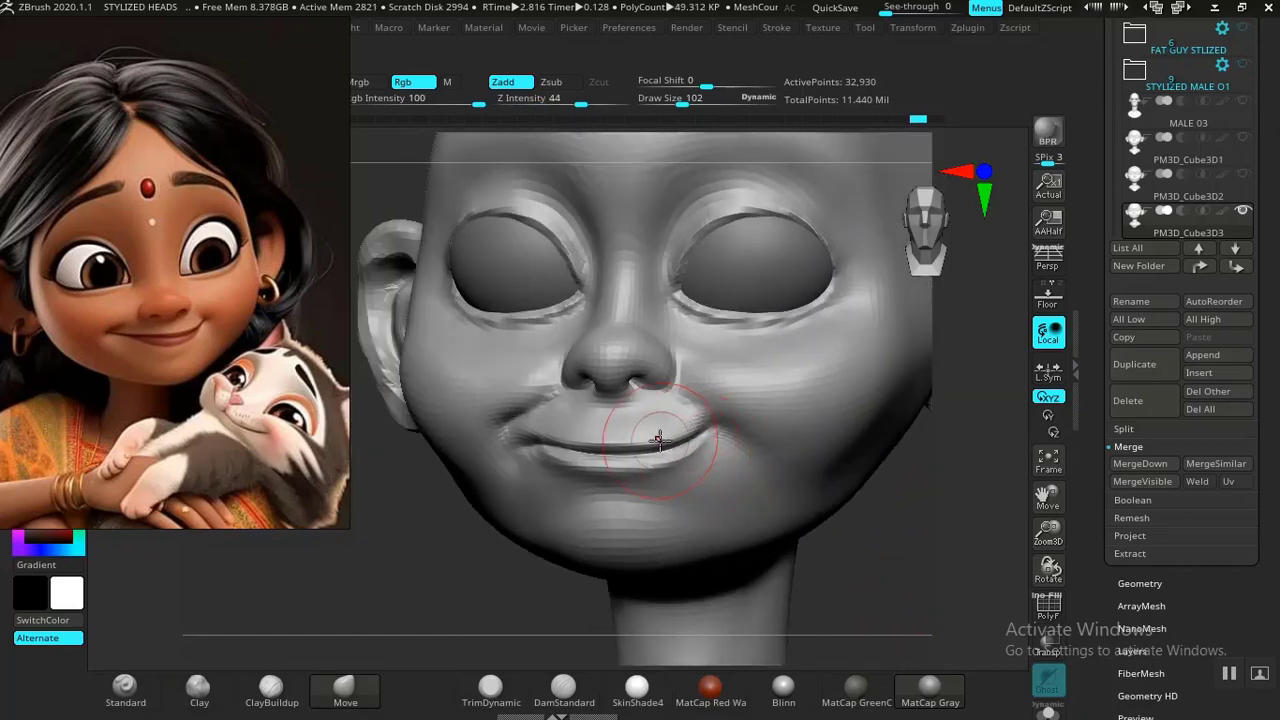
alt+drag(390, 543, 446, 569)
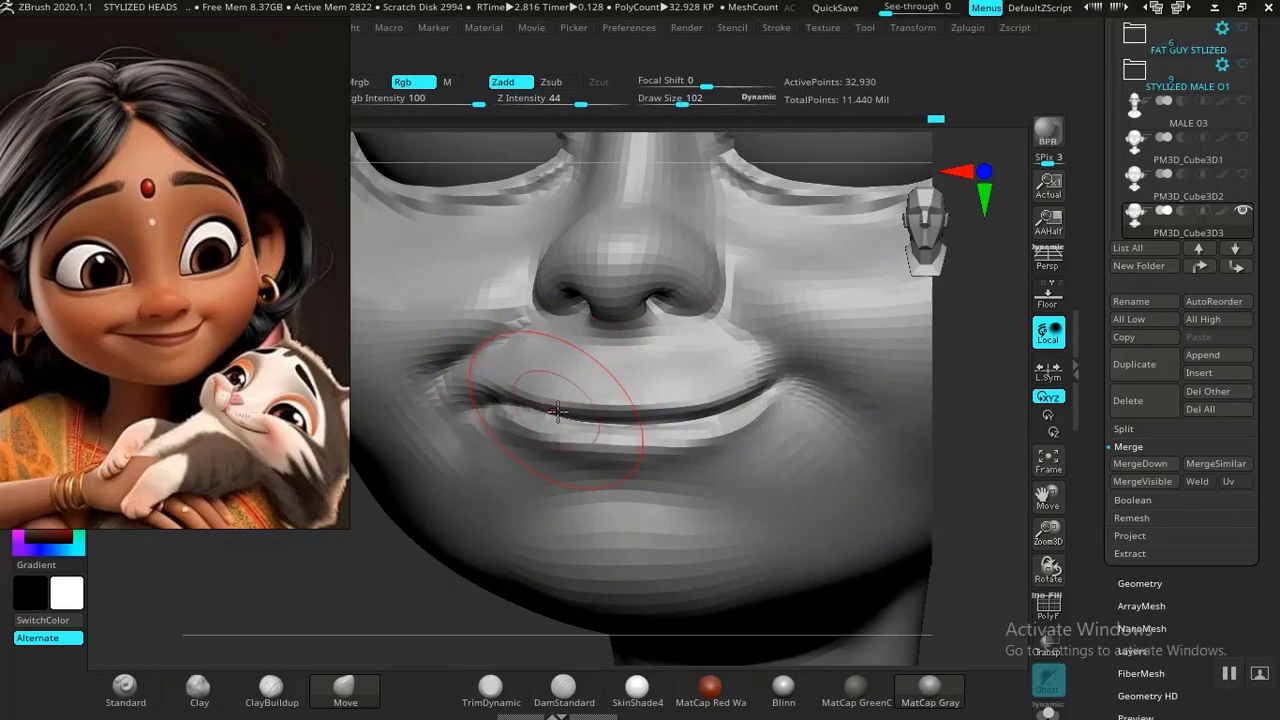
alt+drag(360, 600, 397, 580)
key(bracketleft)
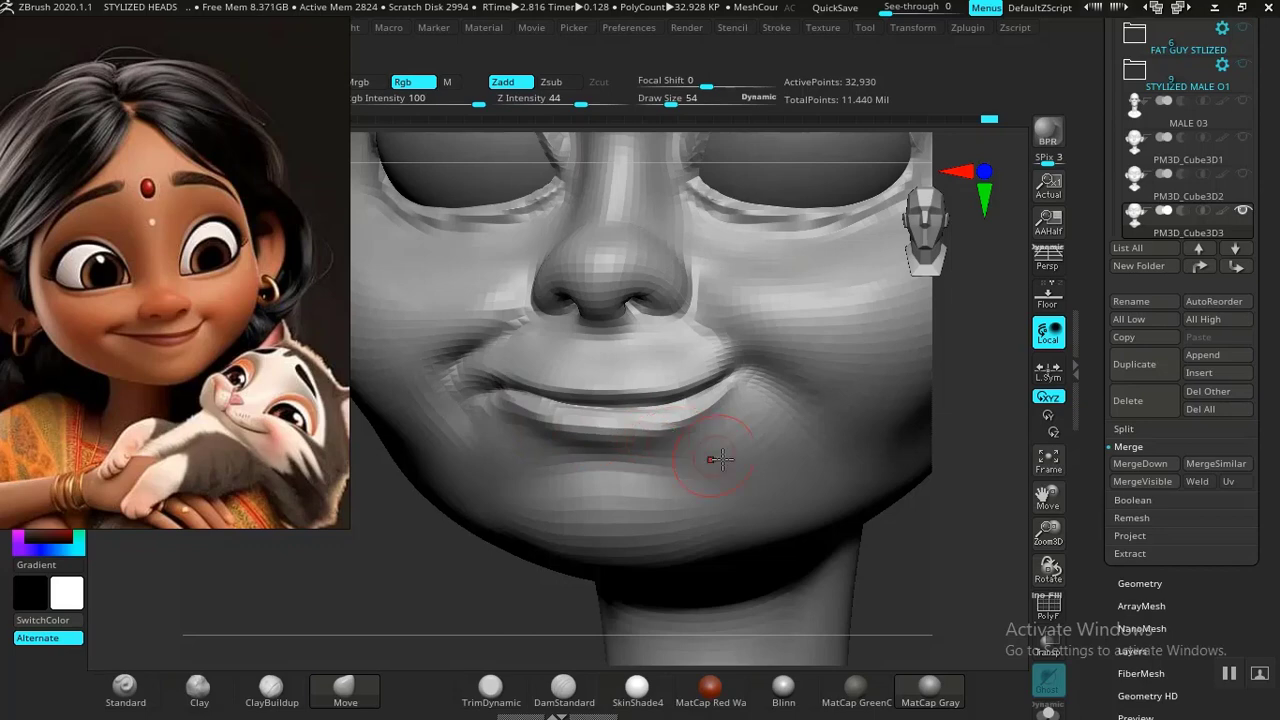
ctrl+right_drag(939, 586, 849, 506)
shift+drag(876, 518, 851, 514)
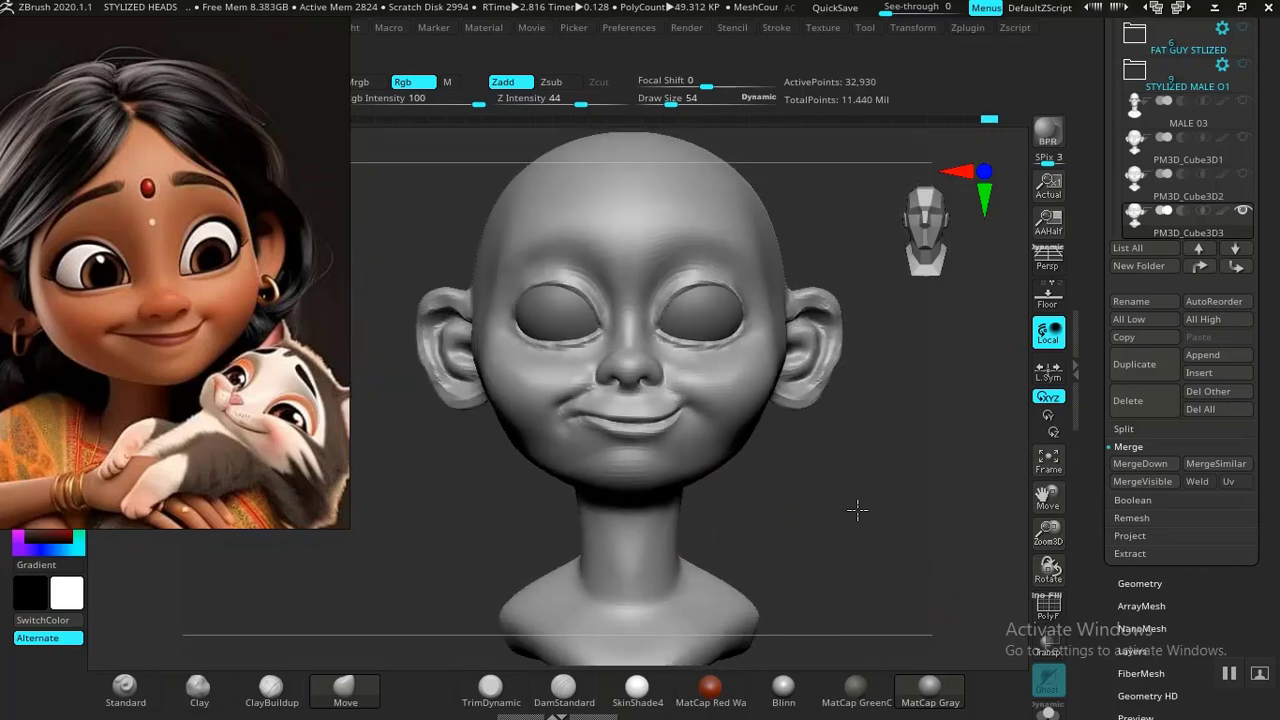
Step: Raise the head to the next higher subdivision level and deepen the lip crease near the mouth corner with DamStandard
ctrl+right_drag(857, 509, 909, 589)
drag(909, 589, 926, 572)
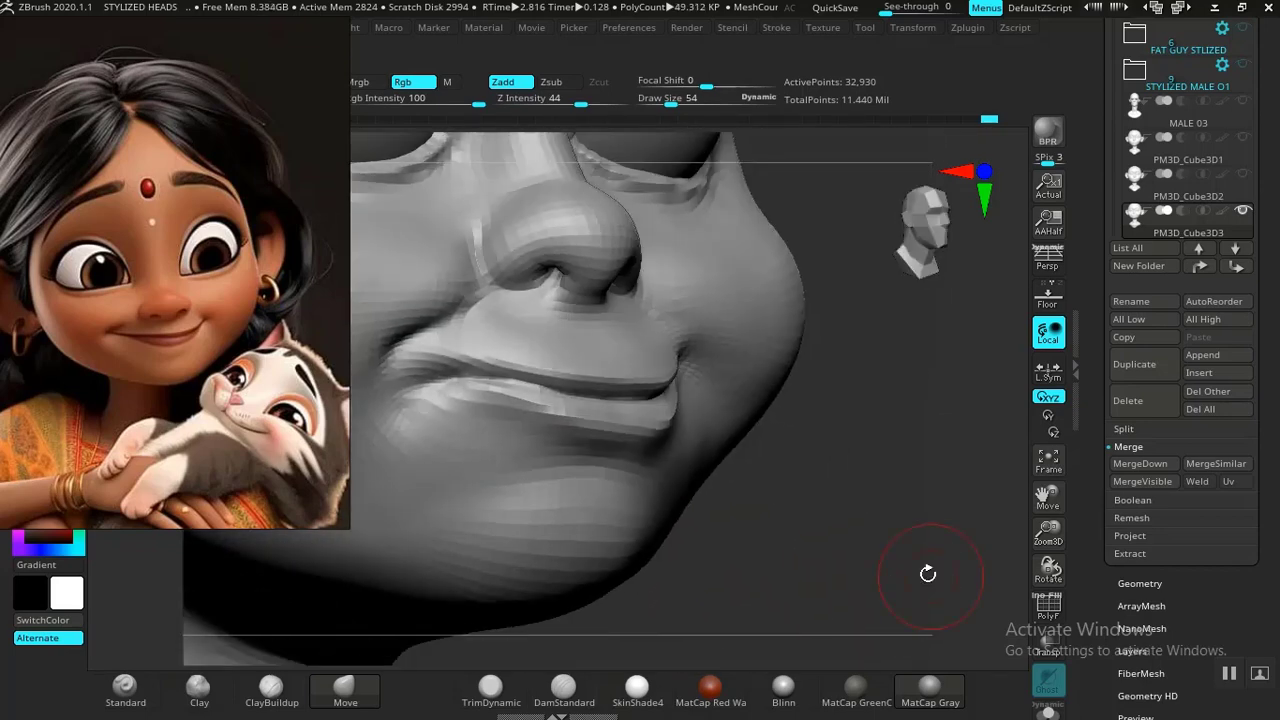
ctrl+right_drag(907, 554, 934, 588)
mouse_move(934, 588)
mouse_down()
mouse_move(920, 557)
mouse_move(849, 523)
mouse_move(849, 560)
mouse_move(837, 514)
mouse_move(835, 549)
mouse_move(824, 549)
mouse_up()
key(d)
click(563, 692)
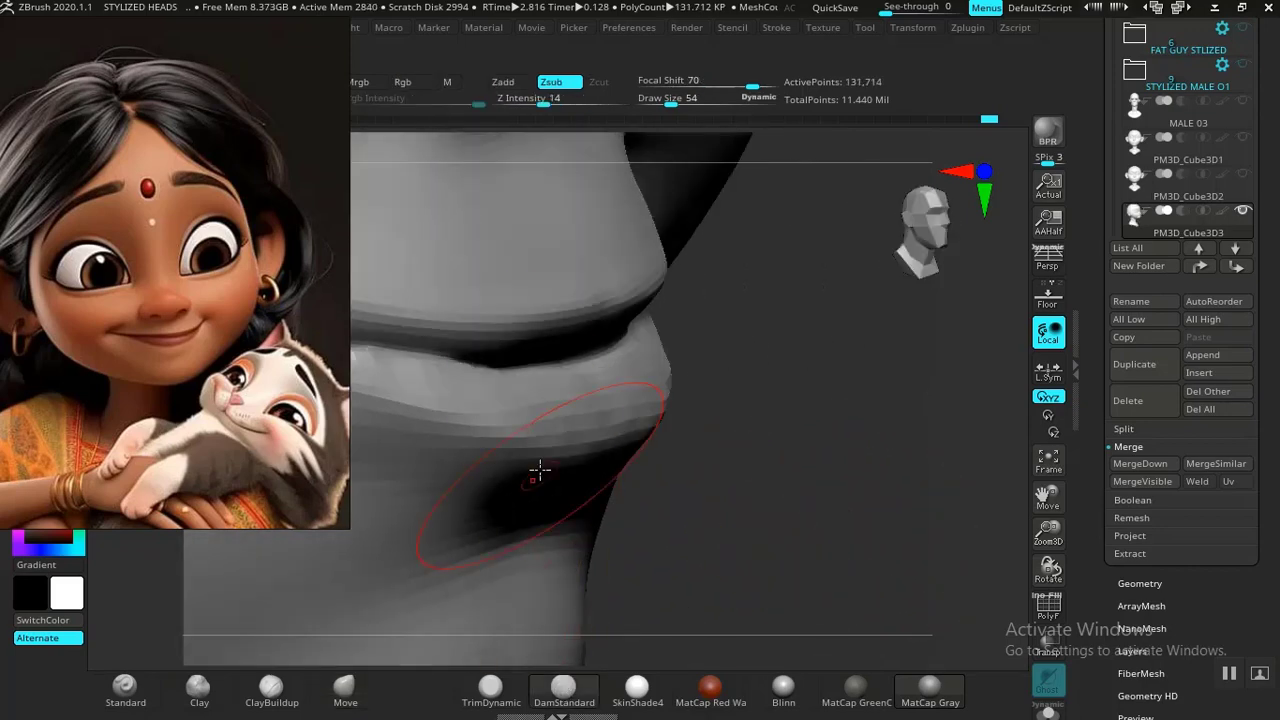
drag(709, 449, 668, 455)
drag(643, 408, 571, 400)
Step: Sharpen the line between the lips out to the mouth corner with DamStandard at draw size 42 to 46
key(bracketleft)
key(bracketleft)
key(bracketleft)
key(bracketleft)
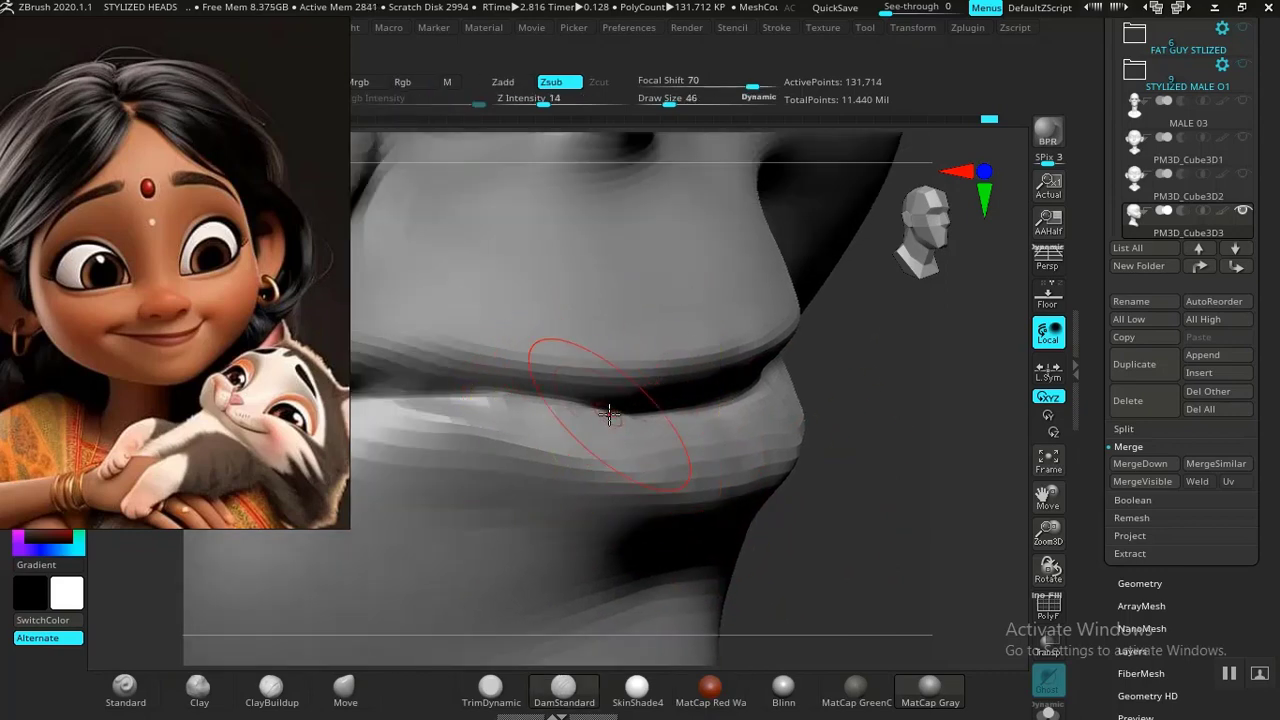
key(bracketright)
key(bracketright)
key(bracketright)
drag(623, 406, 548, 405)
alt+drag(914, 571, 814, 394)
drag(797, 537, 610, 432)
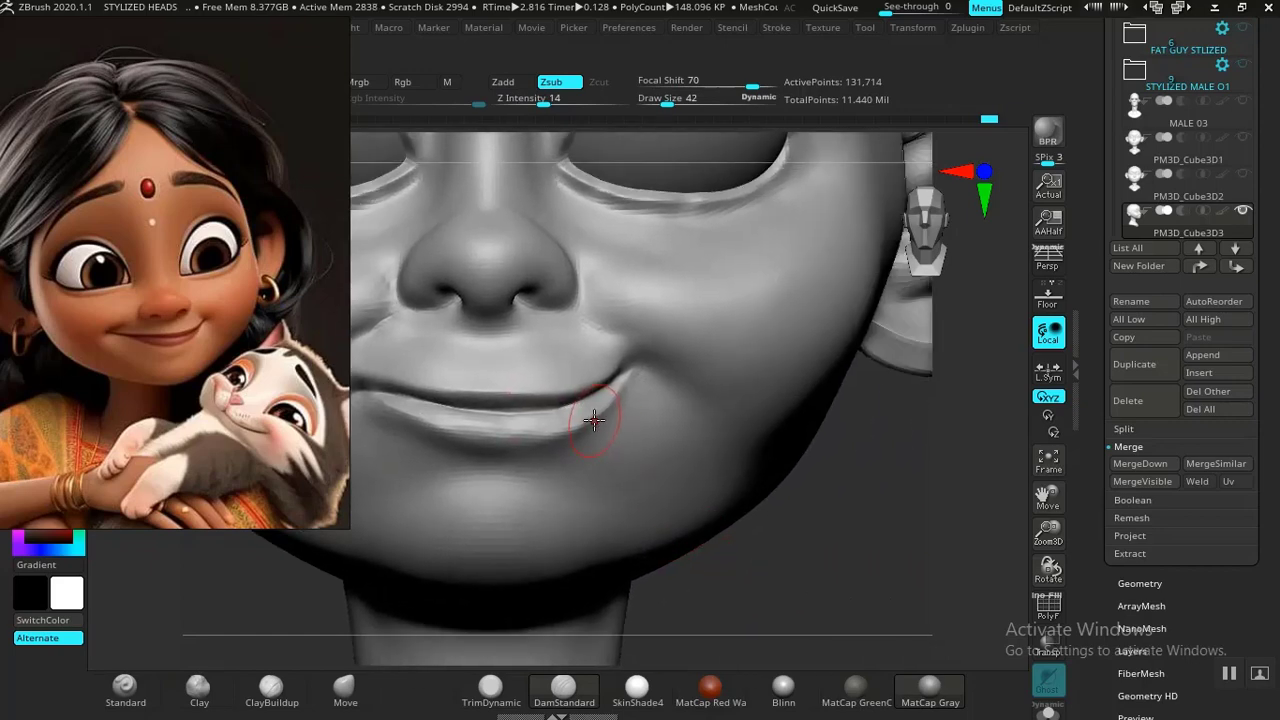
Step: Reshape the lower lip toward the mouth corner with the Move brush at draw size 122
click(344, 688)
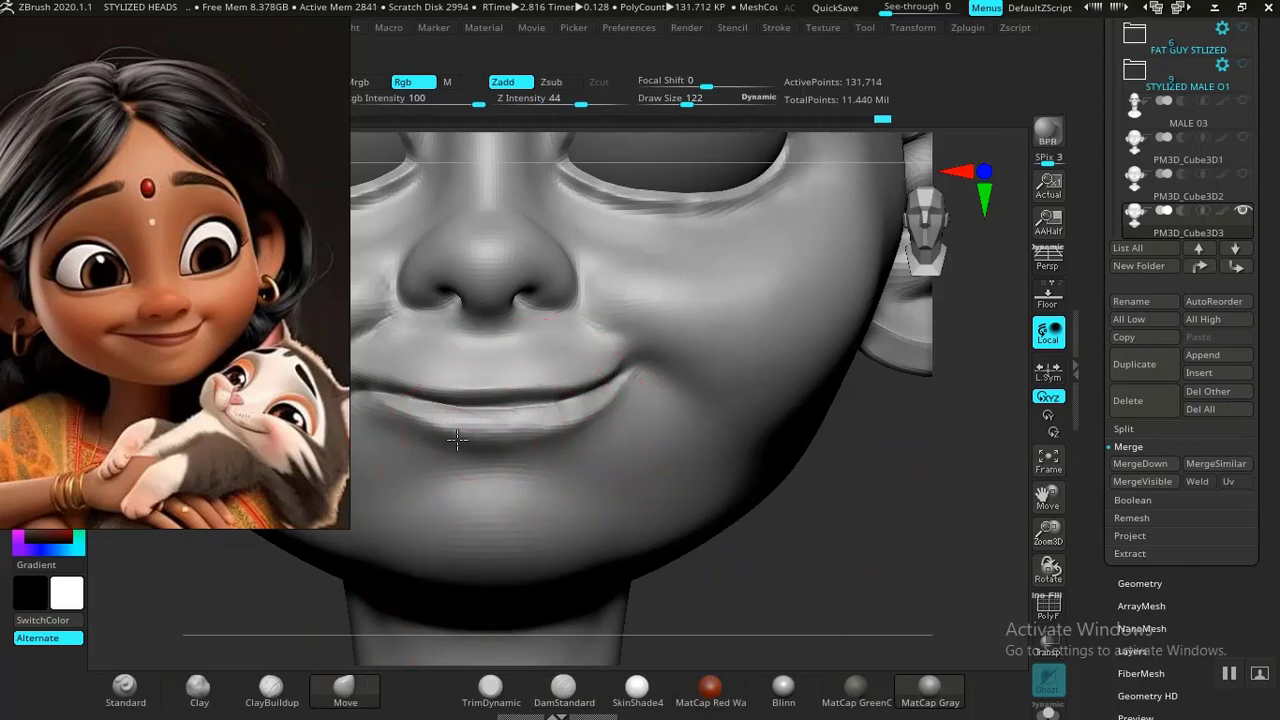
alt+drag(803, 586, 697, 483)
mouse_move(725, 528)
alt+mouse_down()
mouse_move(823, 529)
mouse_move(812, 517)
mouse_move(840, 583)
mouse_move(817, 557)
mouse_move(823, 569)
mouse_move(831, 549)
mouse_move(826, 574)
mouse_move(846, 563)
mouse_move(826, 540)
mouse_move(854, 537)
mouse_move(886, 586)
mouse_move(1003, 544)
mouse_move(957, 561)
mouse_move(900, 420)
alt+mouse_up()
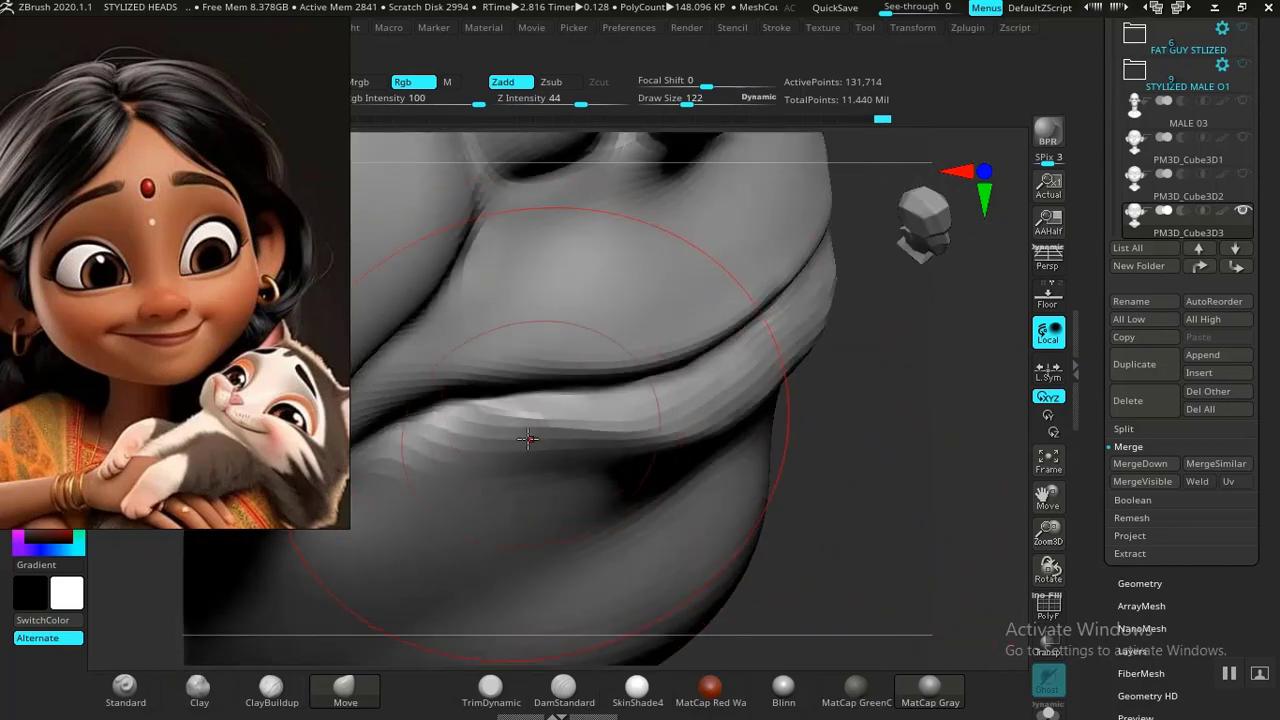
key(b)
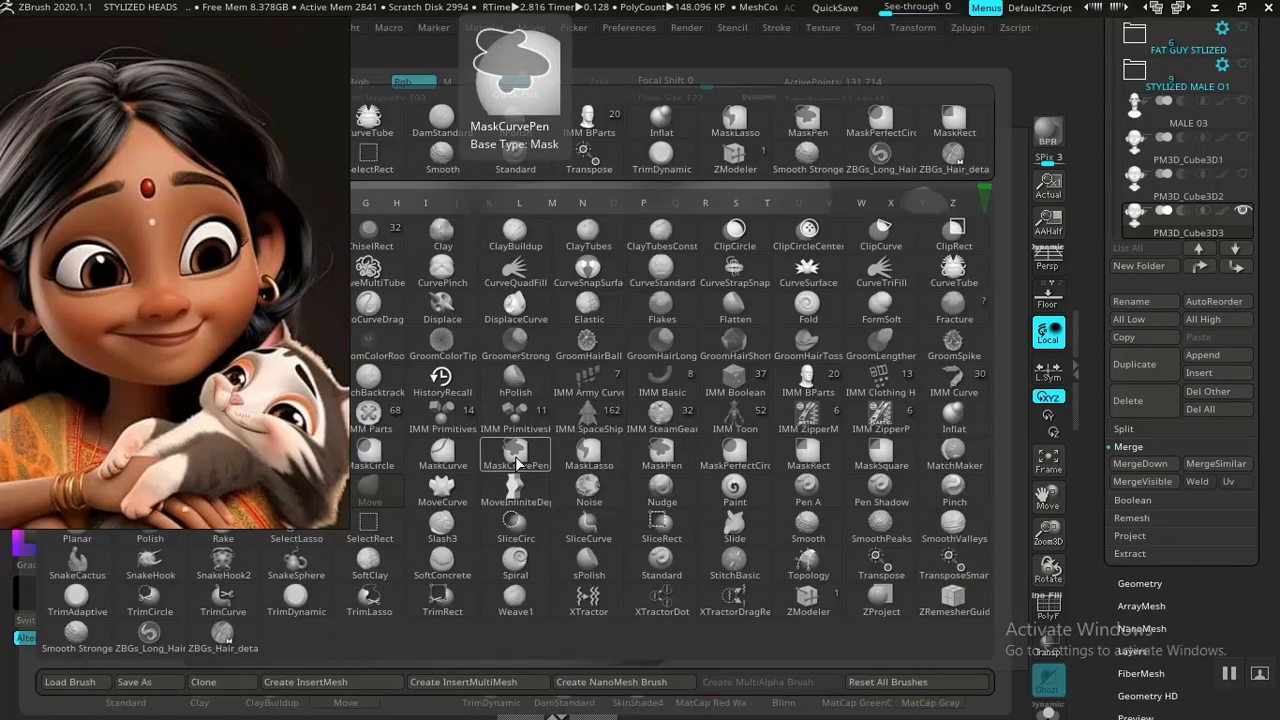
key(p)
key(i)
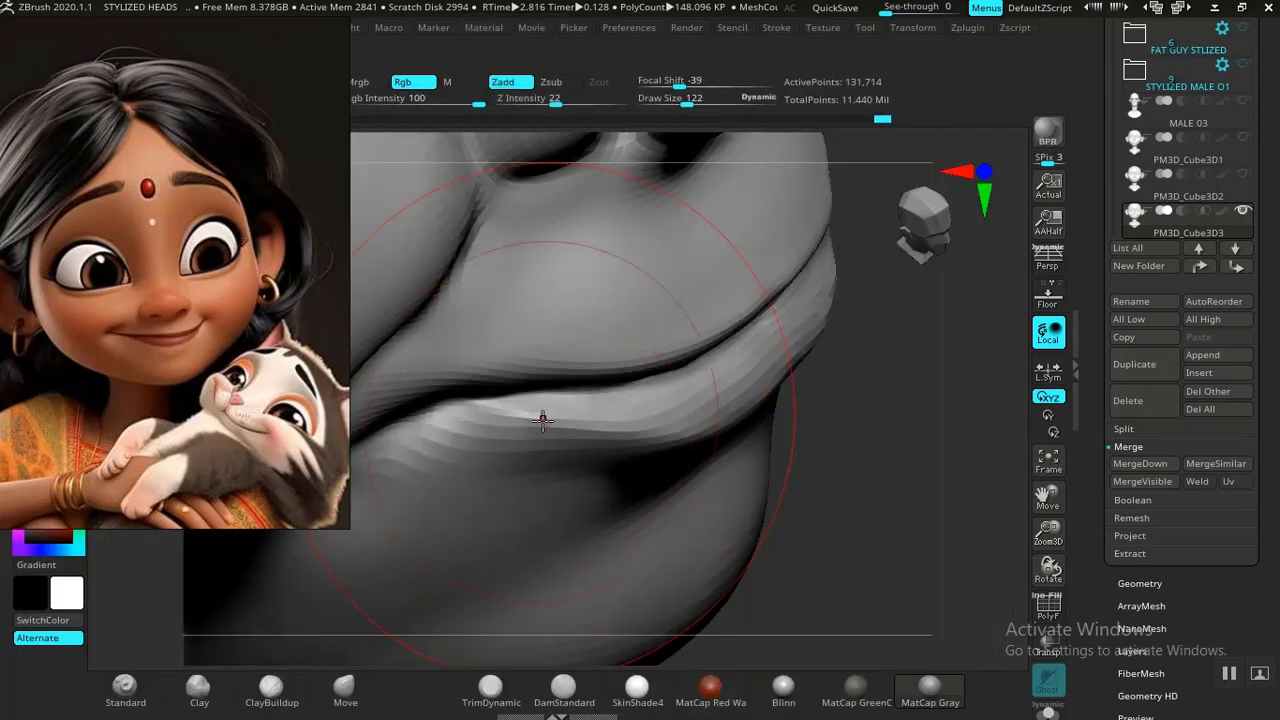
key(ctrl+z)
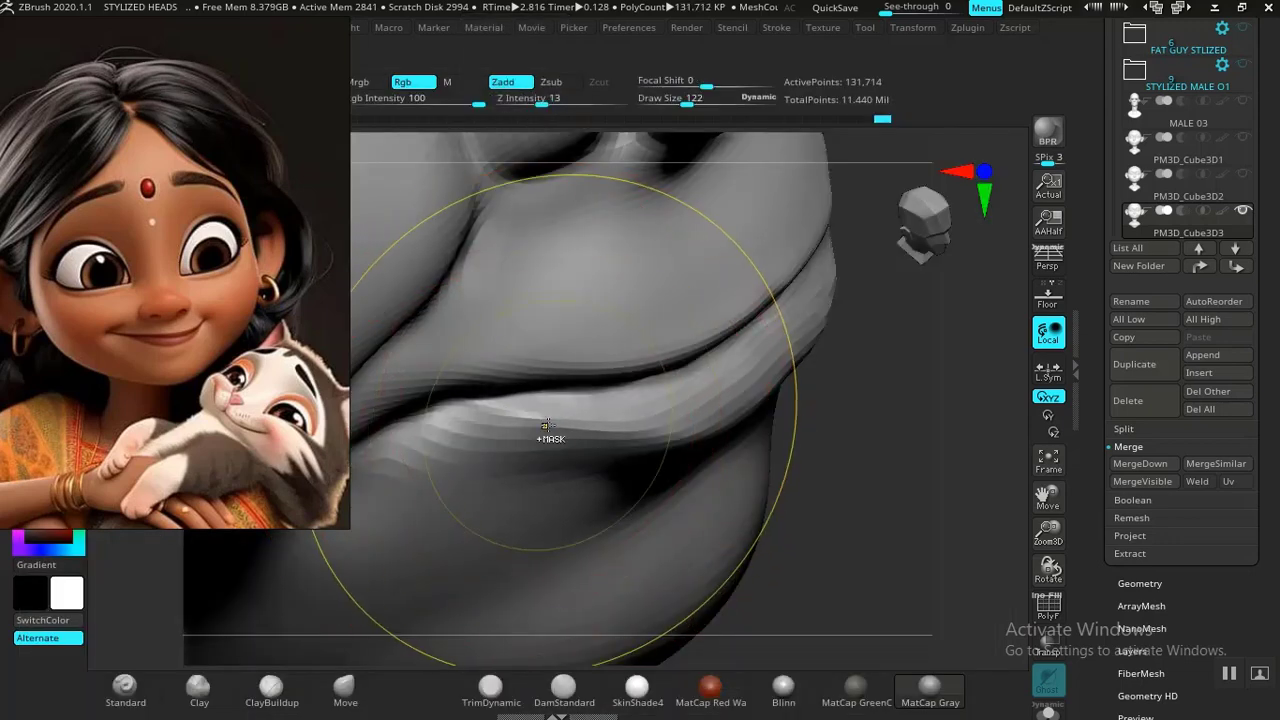
key(ctrl+z)
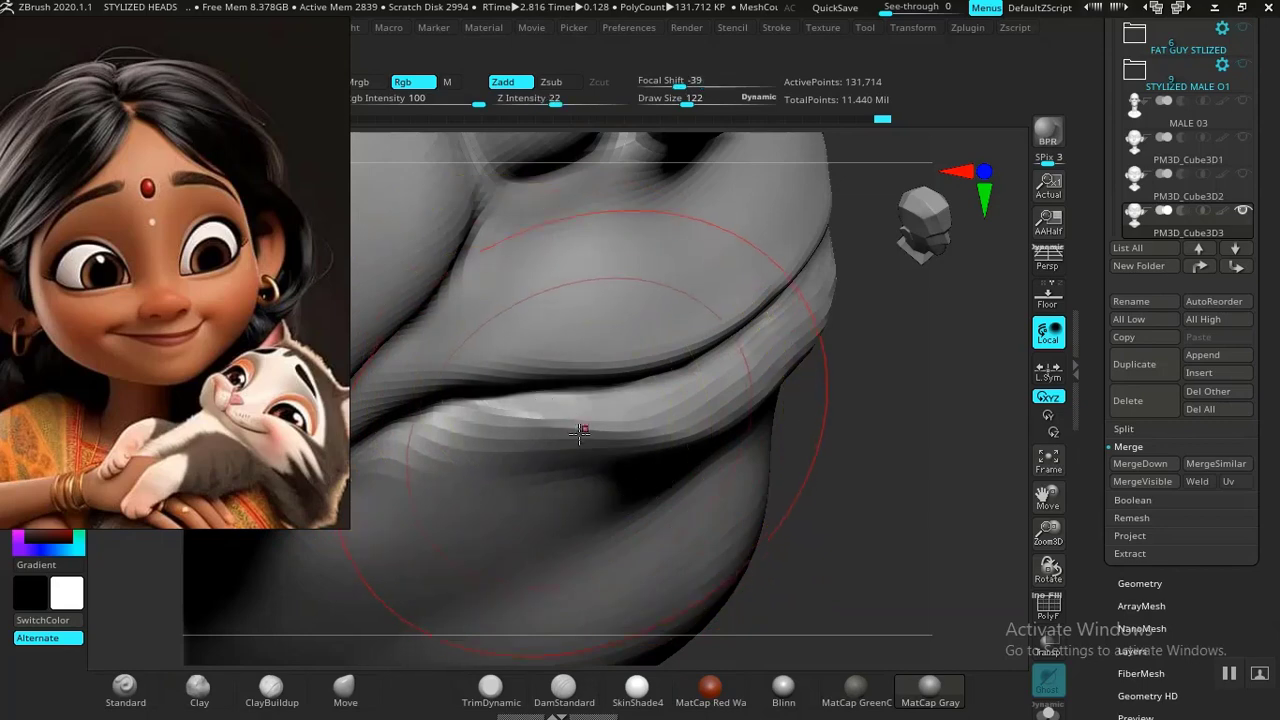
Step: Shift the reference image aside and pinch the lower lip's edge with the Pinch brush at draw size 122
mouse_move(268, 333)
right_down()
mouse_move(709, 376)
mouse_move(243, 343)
right_up()
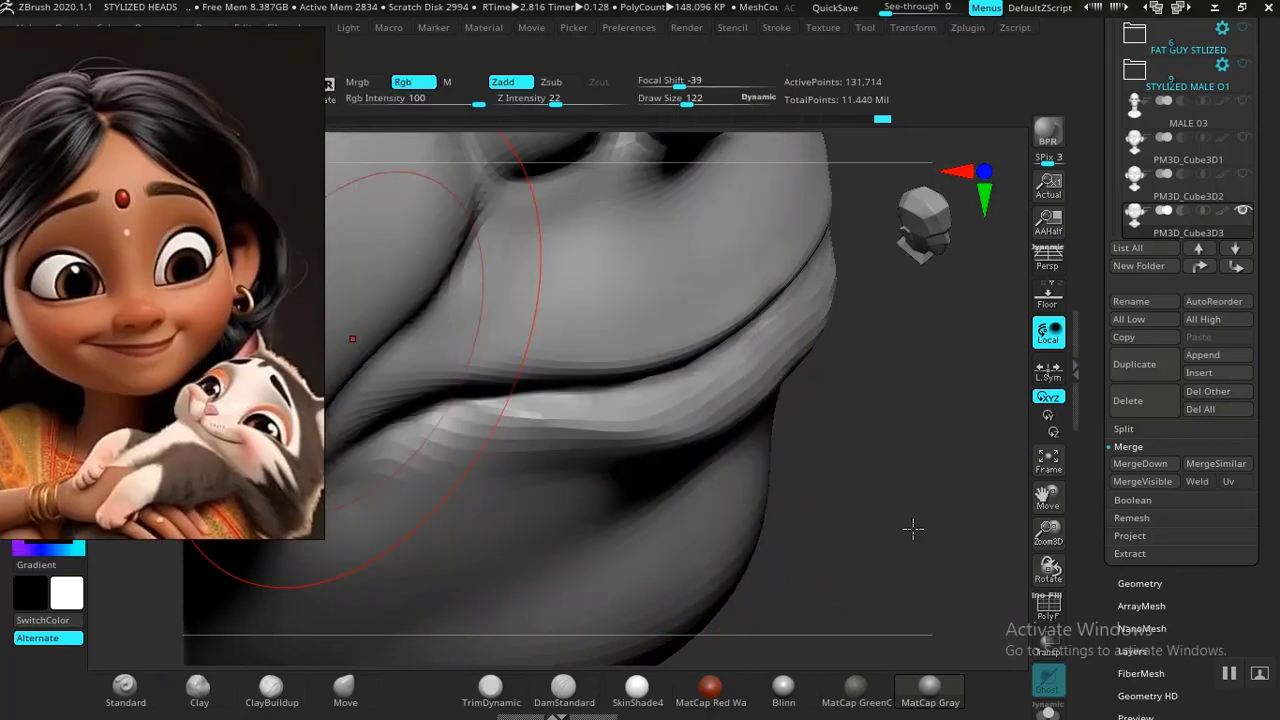
drag(922, 496, 805, 468)
key(b)
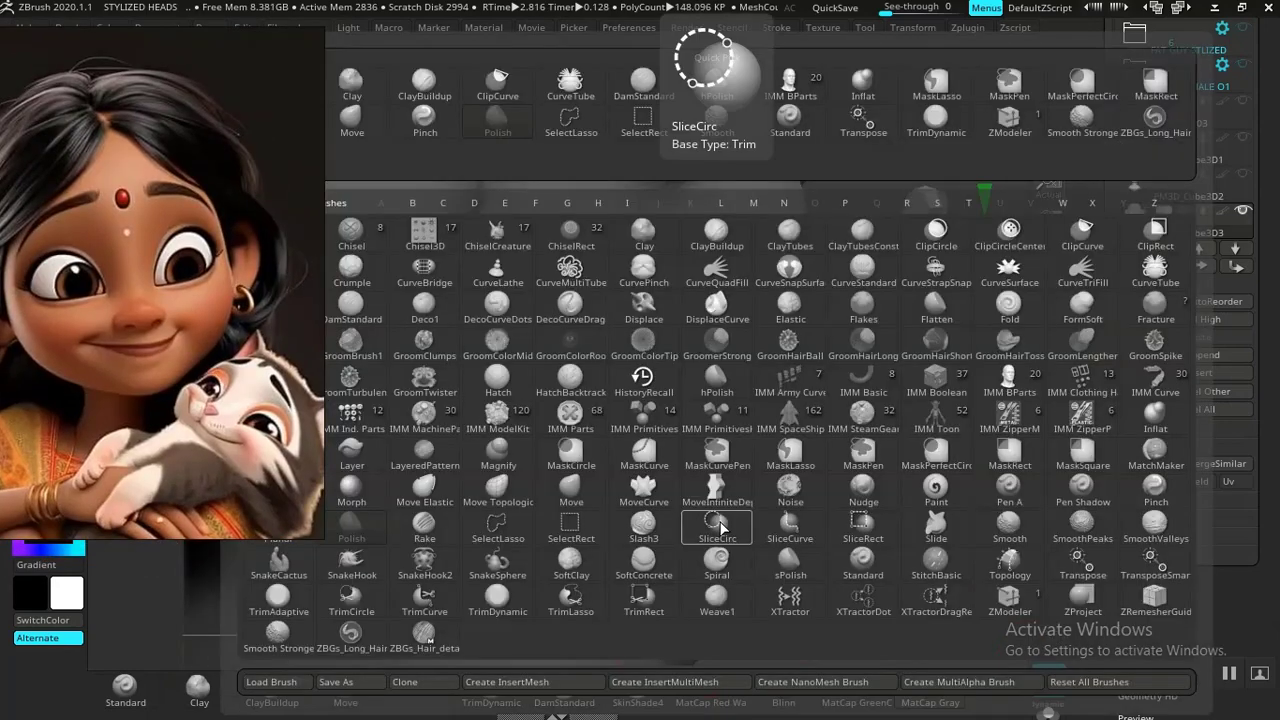
key(p)
key(i)
mouse_move(681, 419)
mouse_down()
mouse_move(627, 403)
mouse_move(440, 409)
mouse_up()
mouse_move(931, 586)
alt+mouse_down()
mouse_move(814, 407)
mouse_move(789, 457)
mouse_move(783, 517)
mouse_move(752, 523)
mouse_move(771, 533)
mouse_move(780, 580)
mouse_move(837, 543)
mouse_move(414, 569)
mouse_move(440, 571)
mouse_move(402, 577)
mouse_move(423, 611)
mouse_move(343, 594)
mouse_move(418, 610)
alt+mouse_up()
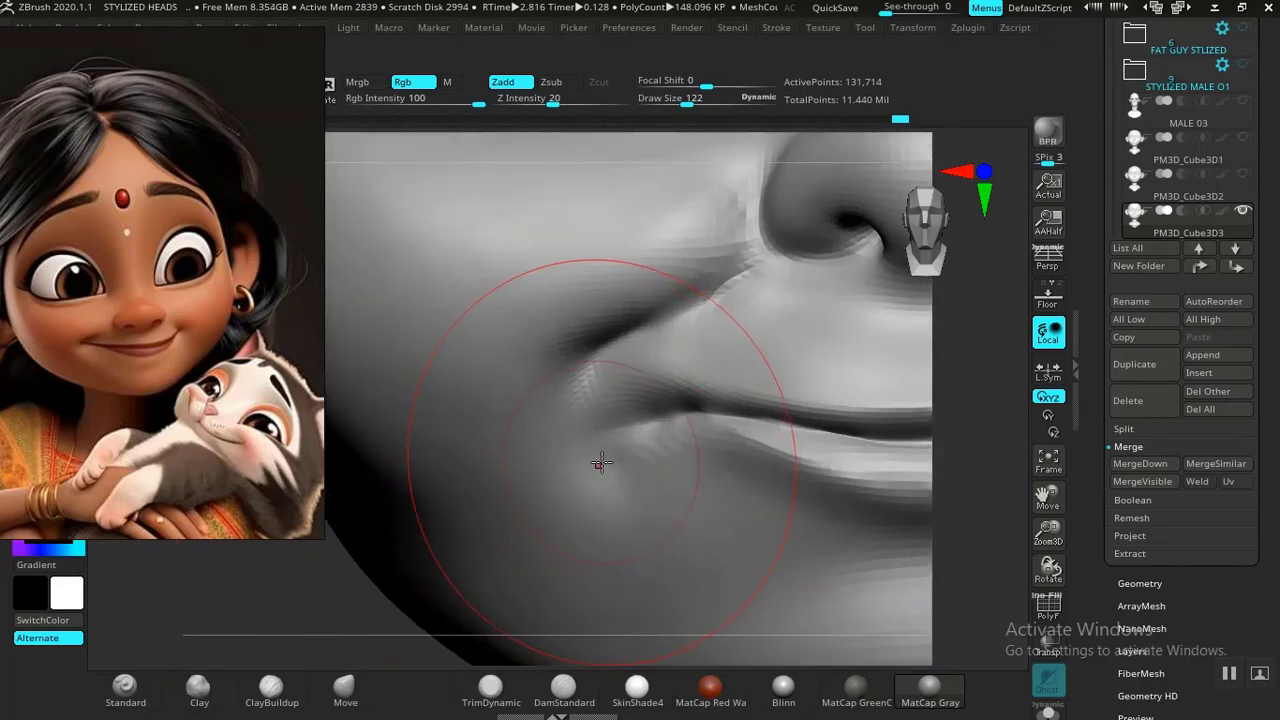
Step: Smooth the skin just below and beside the mouth corner with the brush at draw size 42
key(bracketleft)
key(bracketleft)
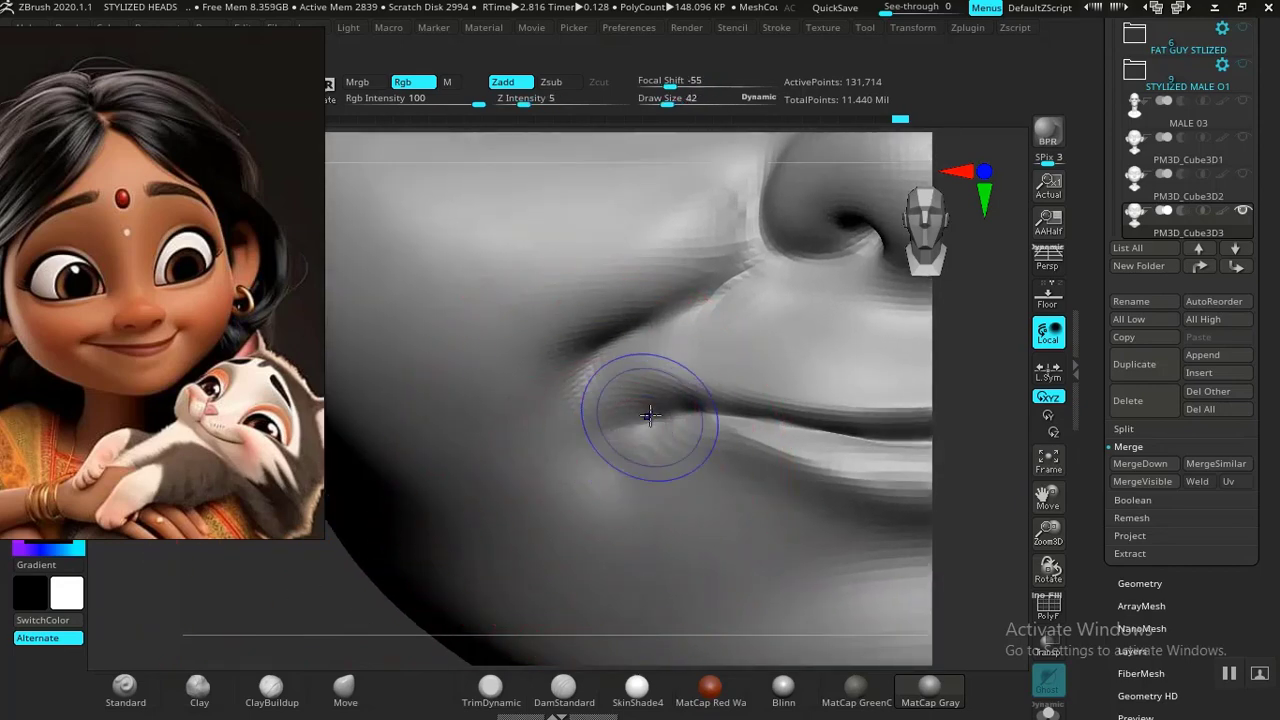
mouse_move(649, 417)
shift+mouse_down()
mouse_move(608, 428)
mouse_move(581, 461)
mouse_move(599, 517)
shift+mouse_up()
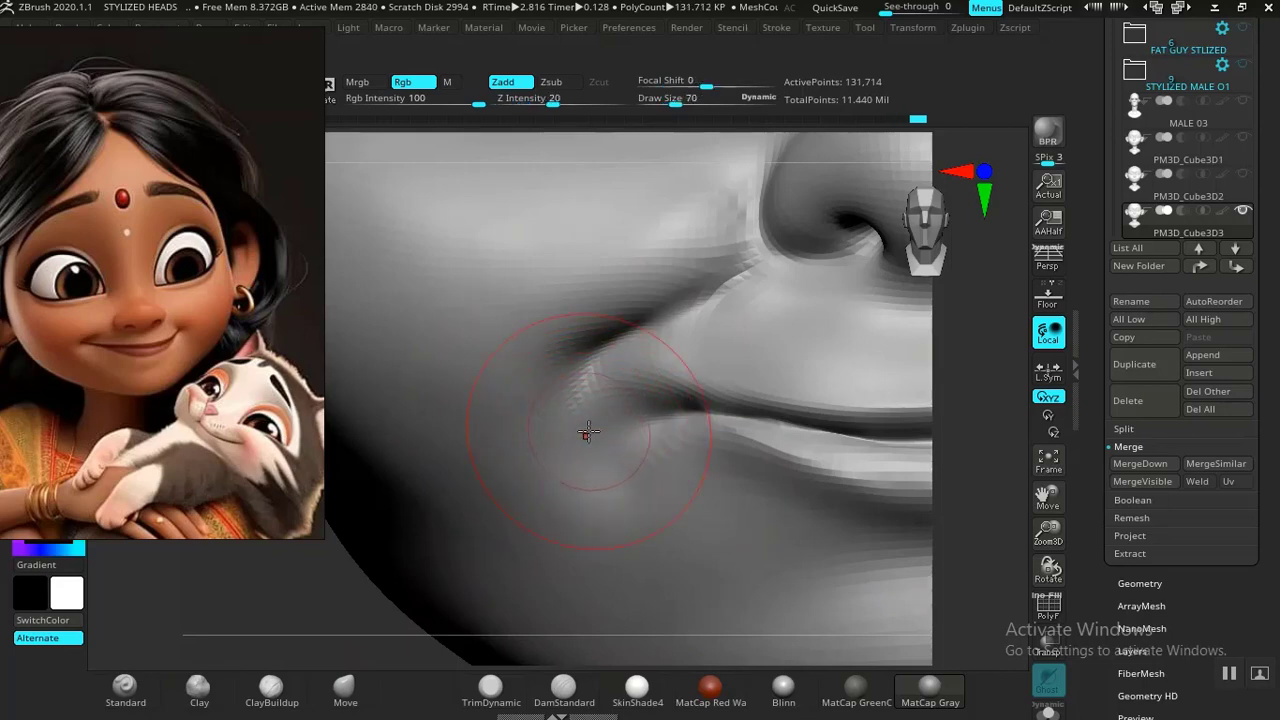
Step: Build up the cheek volume beside the mouth corner with ClayBuildup at draw size 86 and smooth the strokes
click(271, 688)
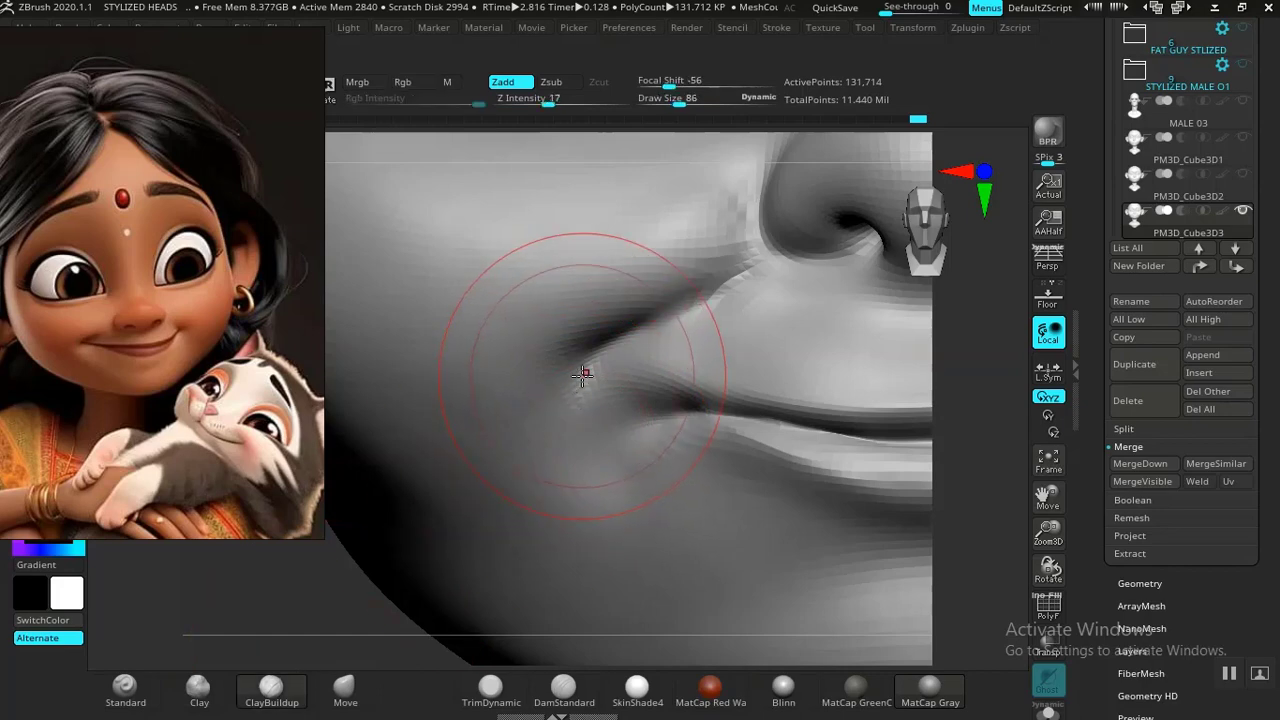
mouse_move(583, 375)
mouse_down()
mouse_move(554, 434)
mouse_move(520, 463)
mouse_move(571, 466)
mouse_move(578, 480)
mouse_up()
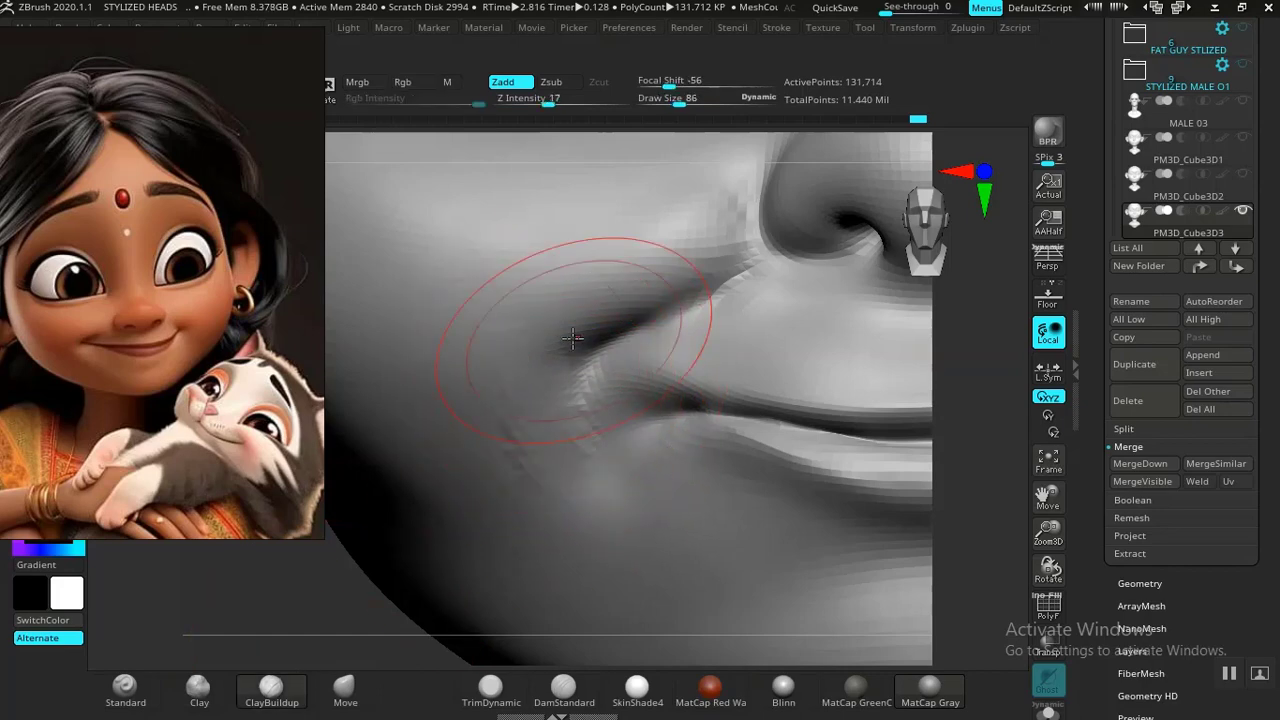
mouse_move(572, 338)
mouse_down()
mouse_move(548, 361)
mouse_move(552, 438)
mouse_up()
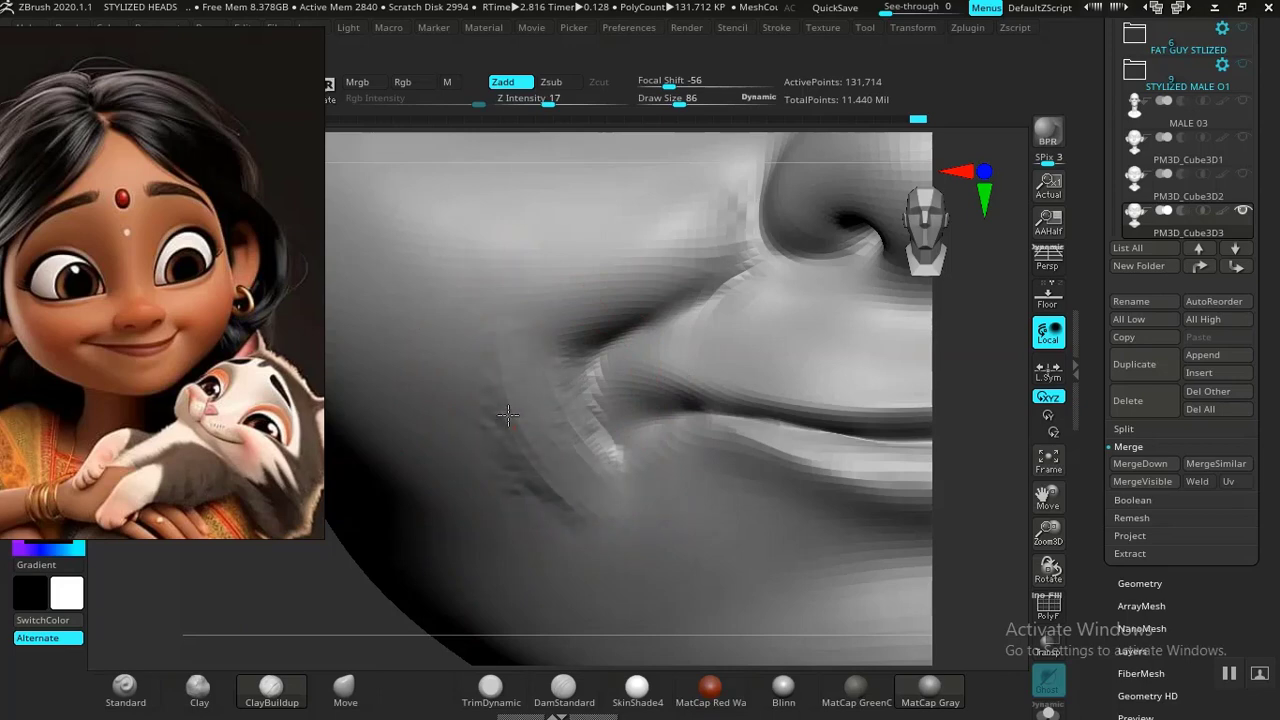
drag(492, 428, 533, 504)
shift+drag(492, 398, 495, 439)
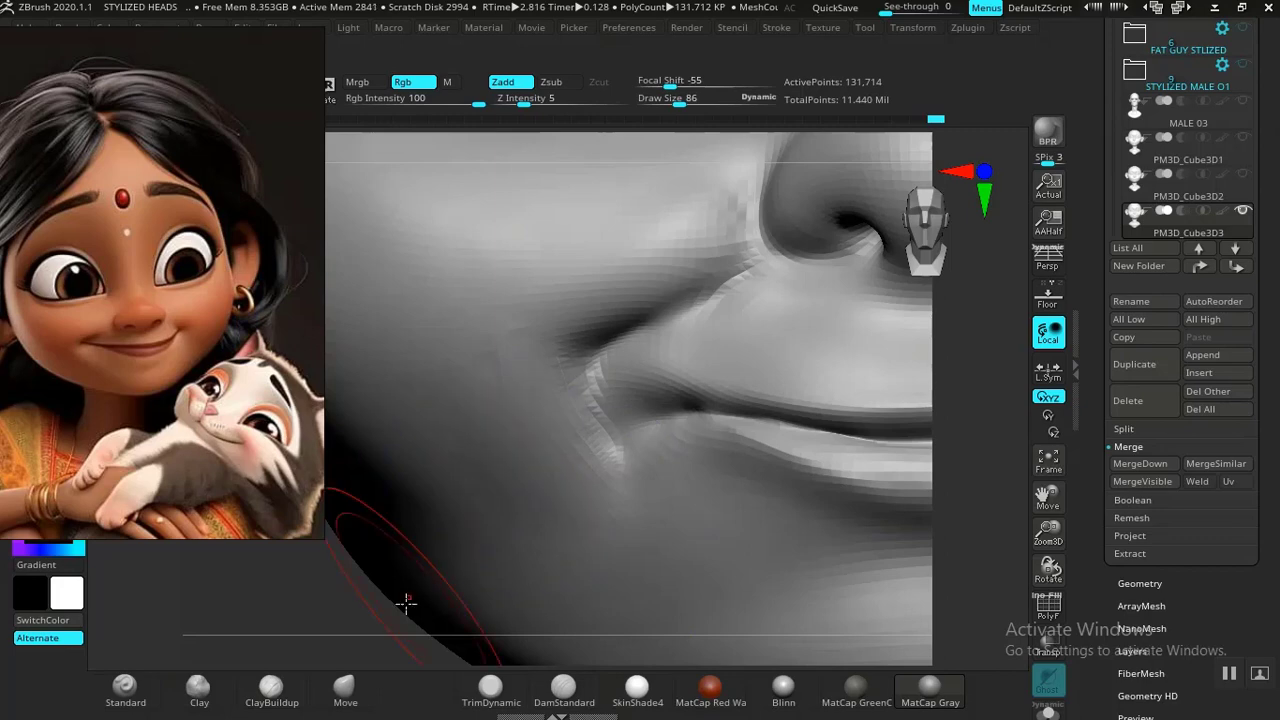
Step: Carve the end of the smile fold beside the mouth corner with DamStandard at draw size 86 and smooth it
key(f)
mouse_move(852, 585)
alt+mouse_down()
mouse_move(871, 546)
mouse_move(826, 602)
alt+mouse_up()
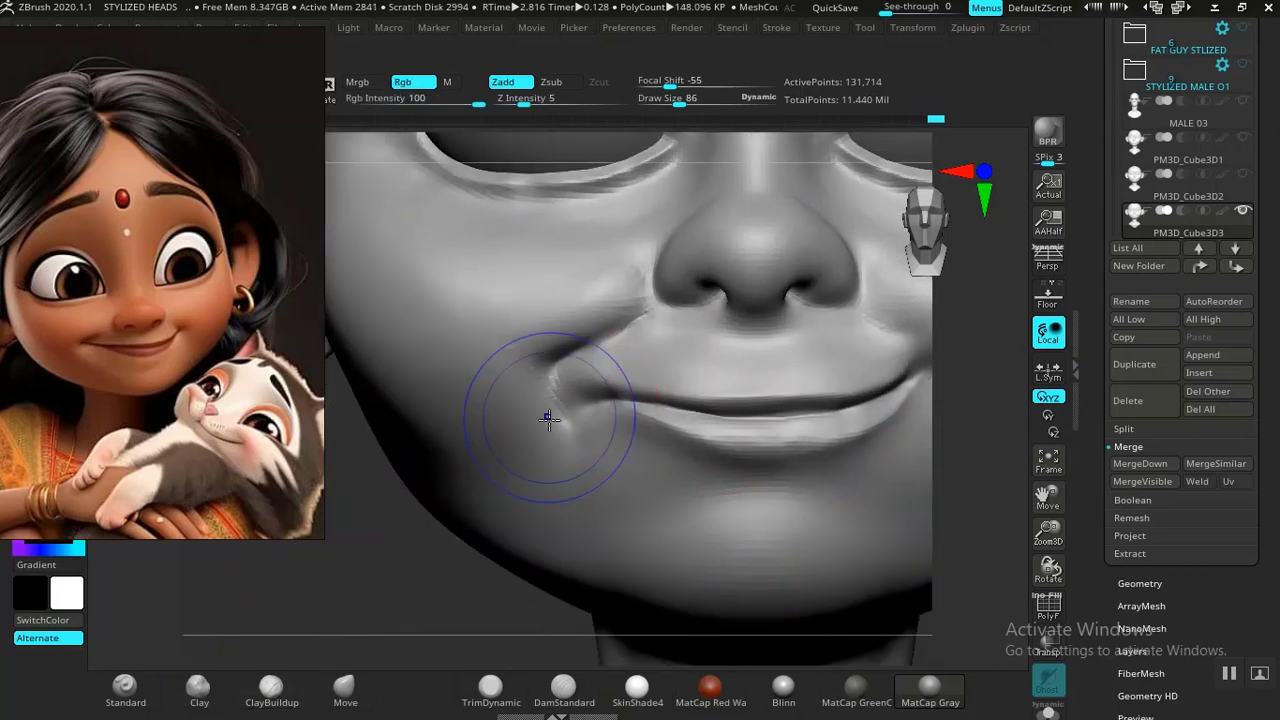
alt+drag(359, 571, 440, 623)
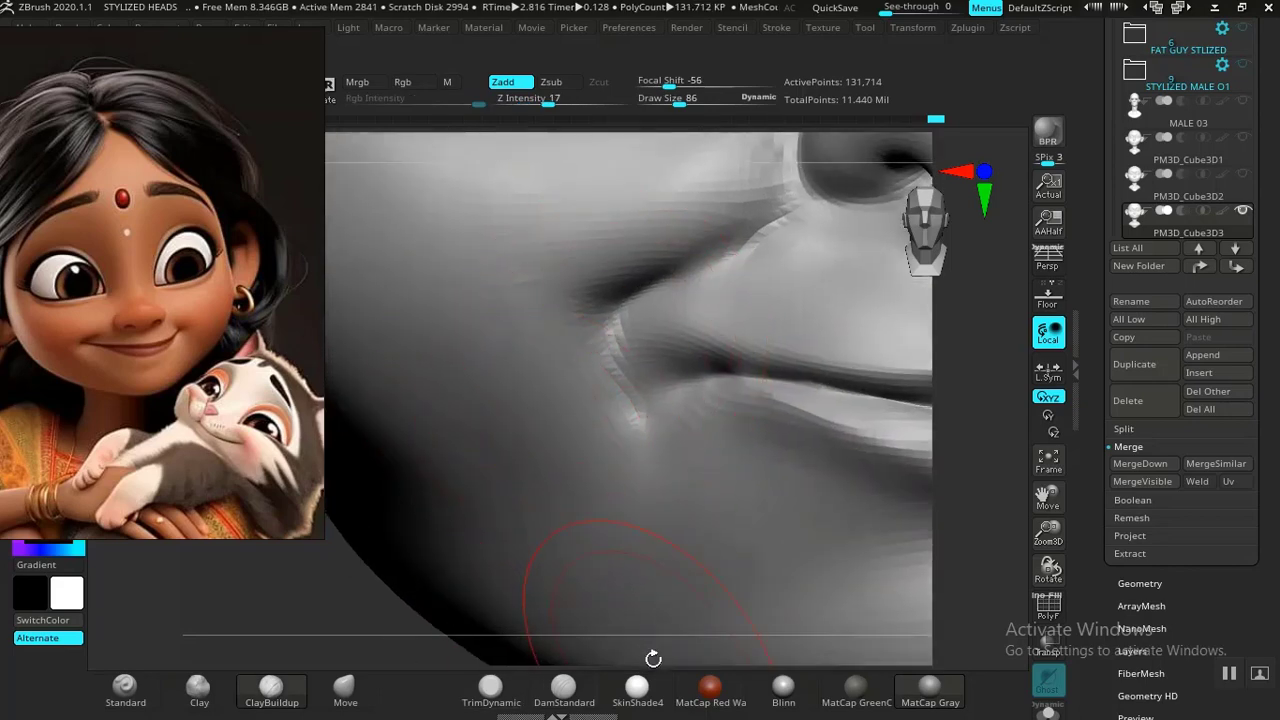
click(563, 687)
drag(620, 330, 568, 364)
key(shift)
mouse_move(575, 412)
shift+mouse_down()
mouse_move(585, 423)
mouse_move(554, 461)
shift+mouse_up()
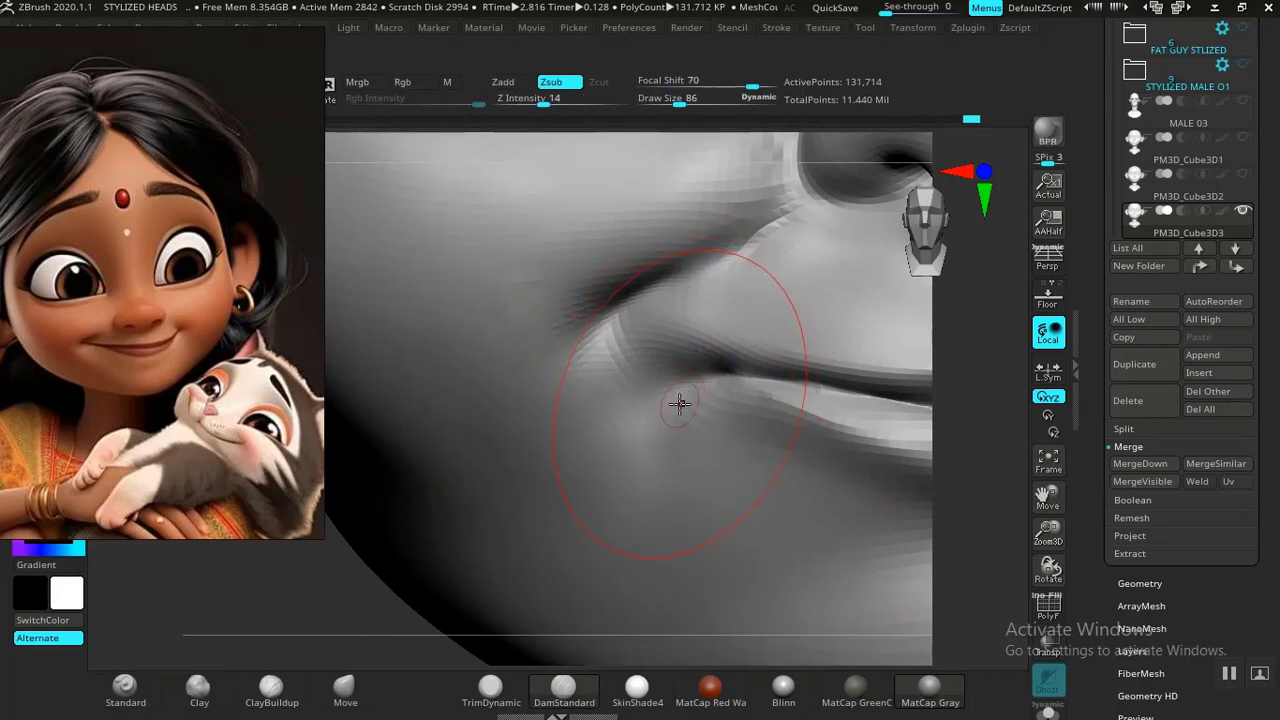
Step: Refine the crease at the mouth corner with DamStandard at draw size 30
key(bracketleft)
key(bracketleft)
key(bracketleft)
key(bracketleft)
key(bracketleft)
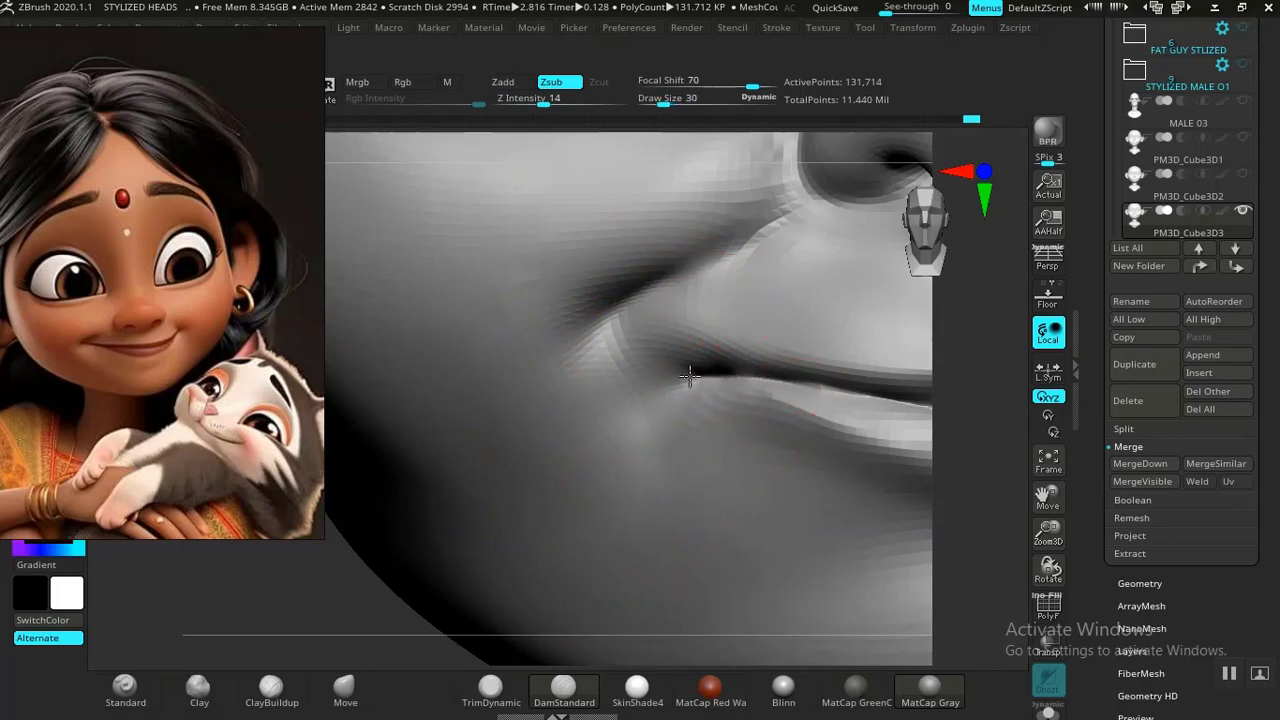
drag(633, 366, 677, 383)
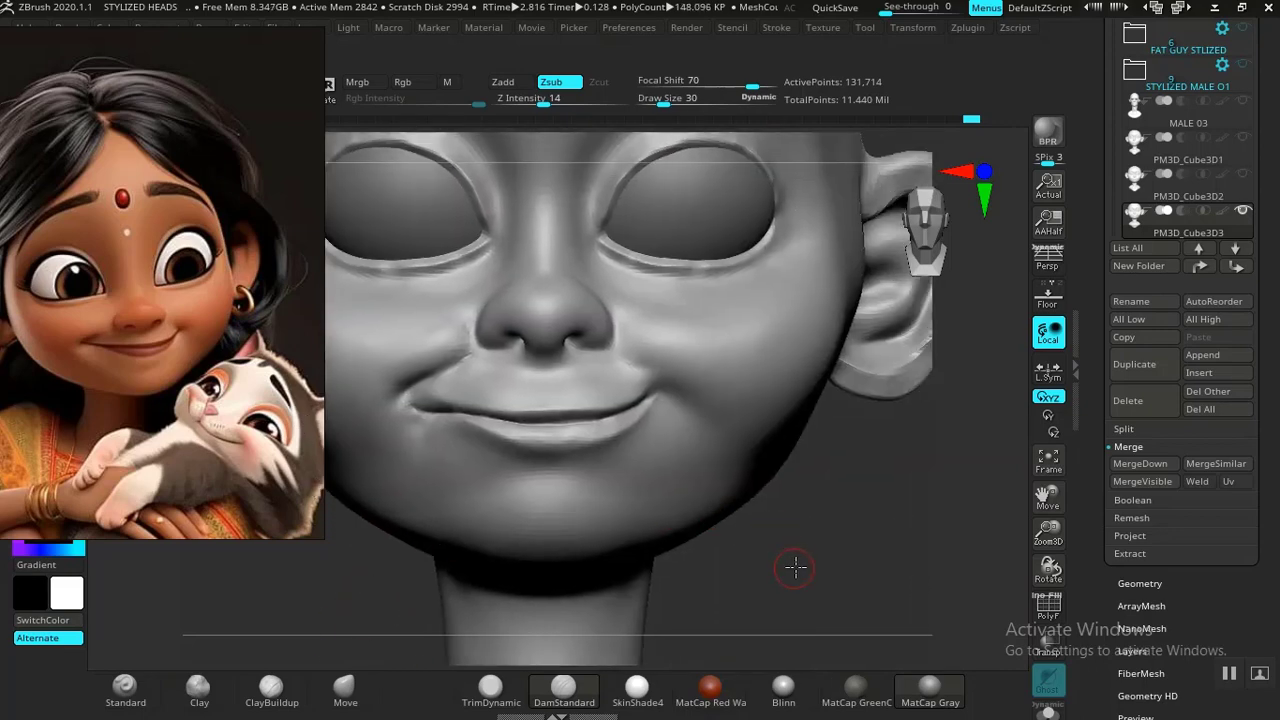
Step: Drop the head one subdivision level and carve the smile fold down the cheek with DamStandard at draw size 110, smoothing its lower side
ctrl+right_drag(795, 568, 813, 593)
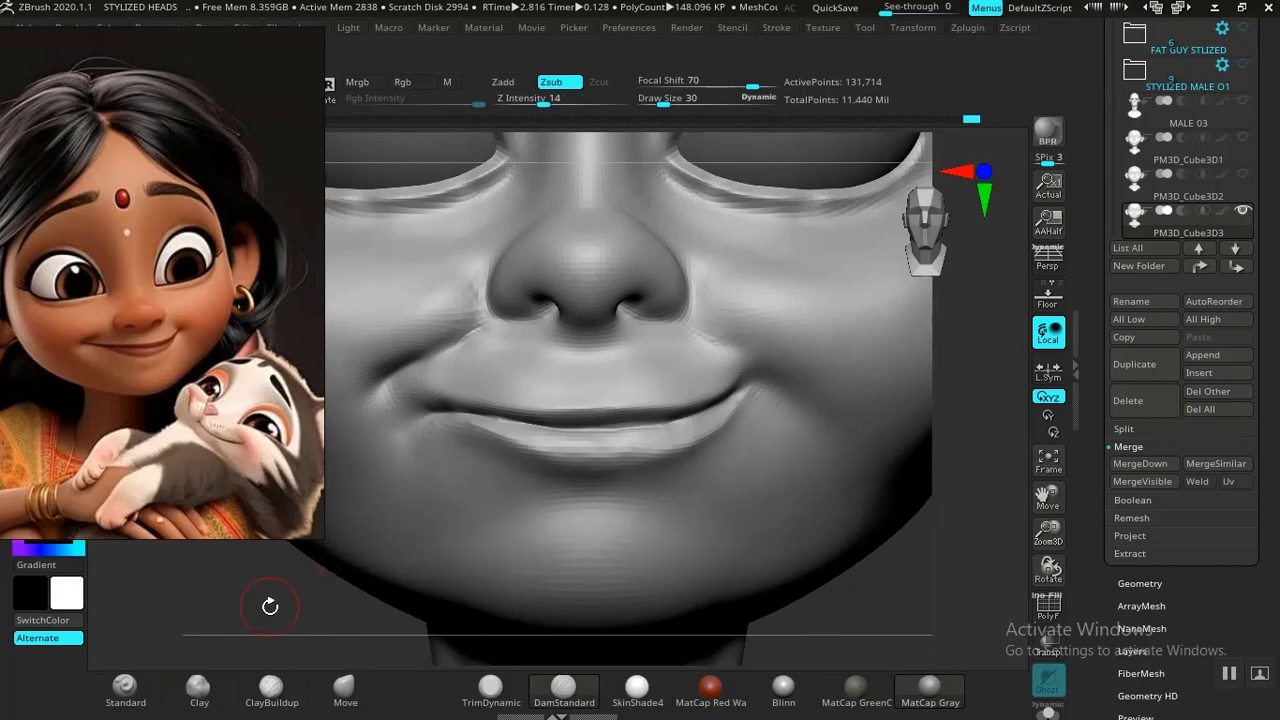
alt+right_drag(270, 606, 349, 469)
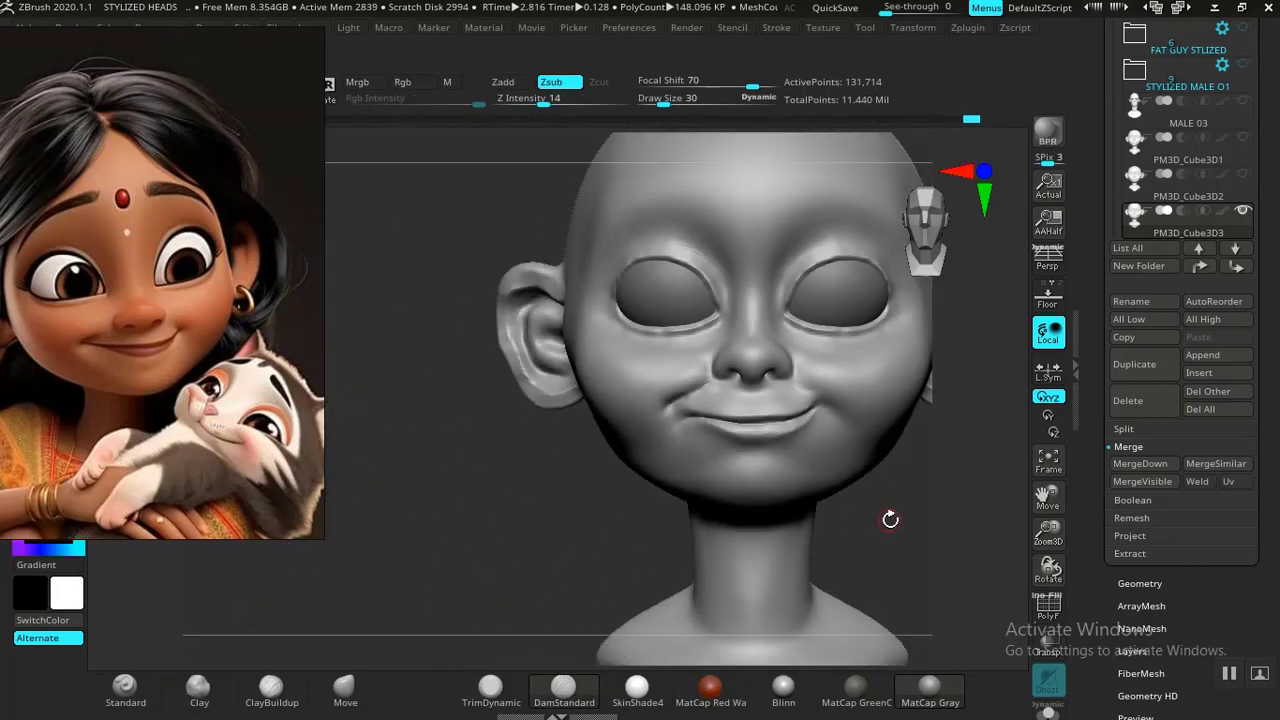
mouse_move(890, 519)
alt+right_down()
mouse_move(771, 560)
mouse_move(817, 629)
mouse_move(800, 615)
alt+right_up()
alt+right_drag(371, 551, 406, 545)
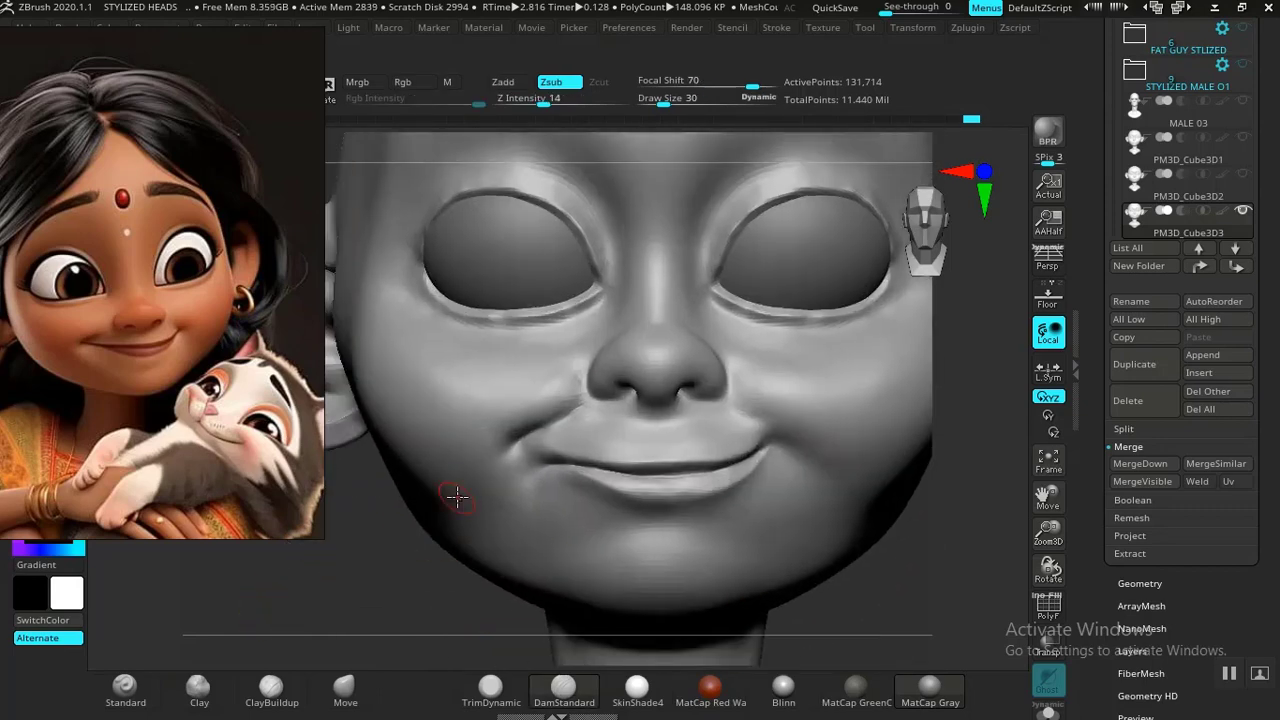
mouse_move(751, 537)
alt+right_down()
mouse_move(751, 583)
mouse_move(767, 549)
mouse_move(845, 591)
alt+right_up()
mouse_move(931, 609)
right_down()
mouse_move(829, 594)
mouse_move(811, 531)
right_up()
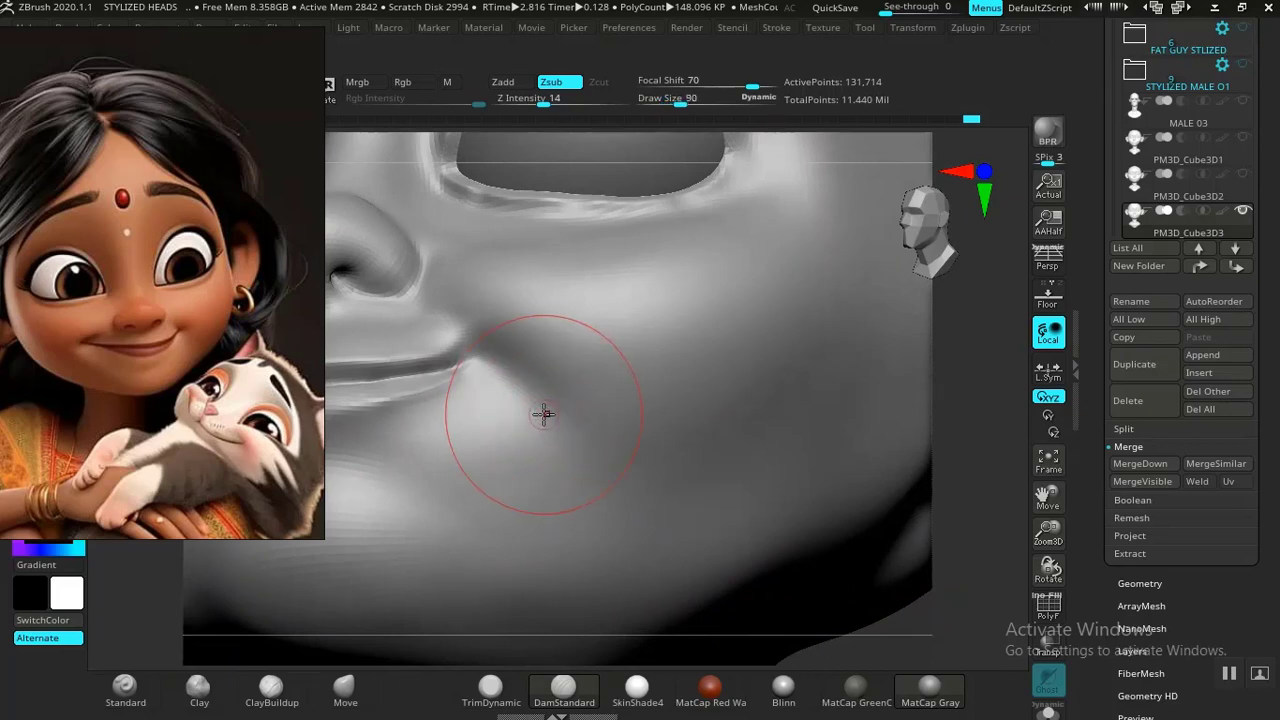
key(shift+d)
click(548, 688)
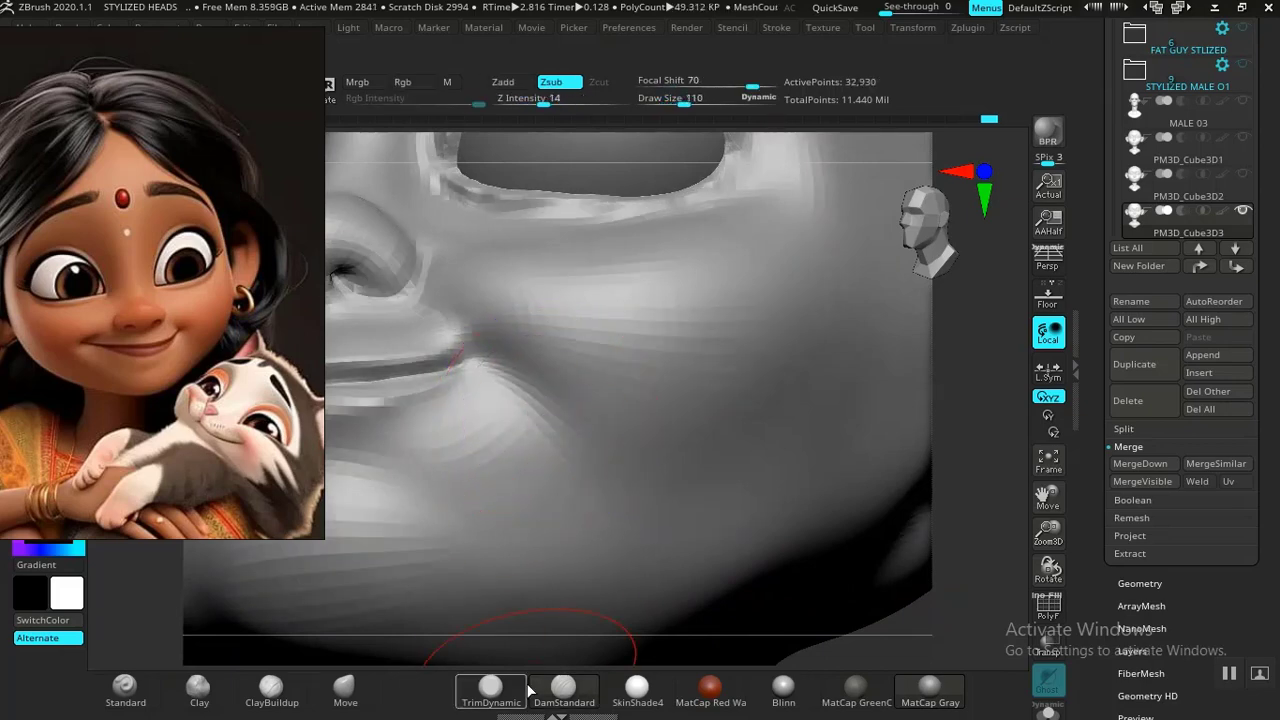
drag(508, 380, 546, 437)
mouse_move(508, 380)
mouse_down()
mouse_move(594, 484)
mouse_move(574, 489)
mouse_move(521, 430)
mouse_move(478, 456)
mouse_move(509, 453)
mouse_up()
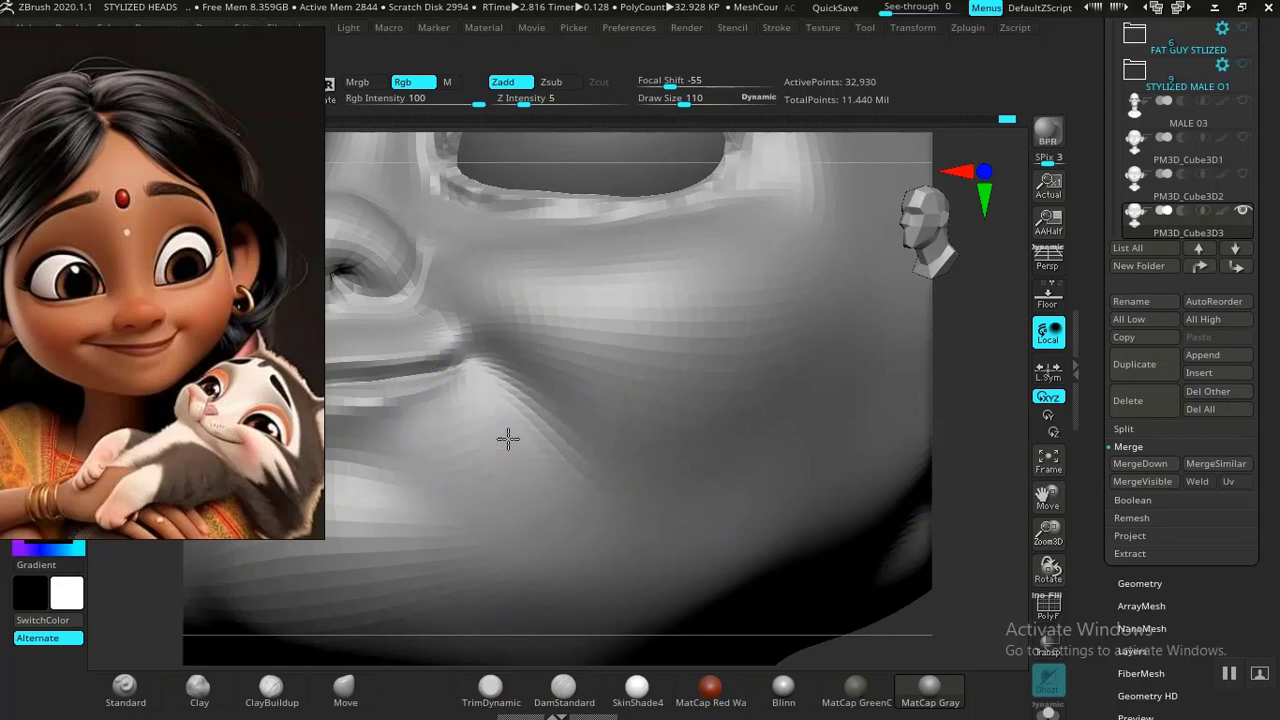
Step: Smooth the area beneath the lower lip and mouth corner from the side of the face
mouse_move(890, 618)
mouse_down()
mouse_move(826, 517)
mouse_move(784, 556)
mouse_move(500, 597)
mouse_move(651, 563)
mouse_move(547, 561)
mouse_move(528, 594)
mouse_move(497, 571)
mouse_move(716, 410)
mouse_up()
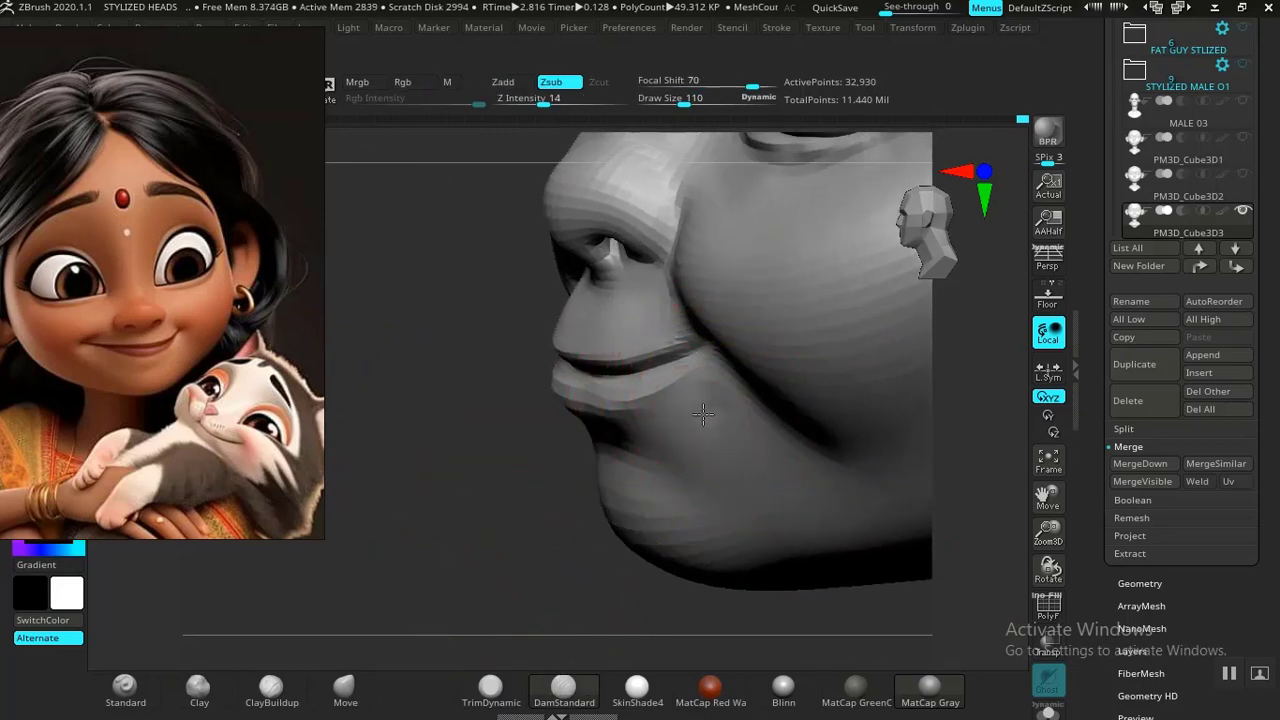
shift+drag(651, 443, 675, 440)
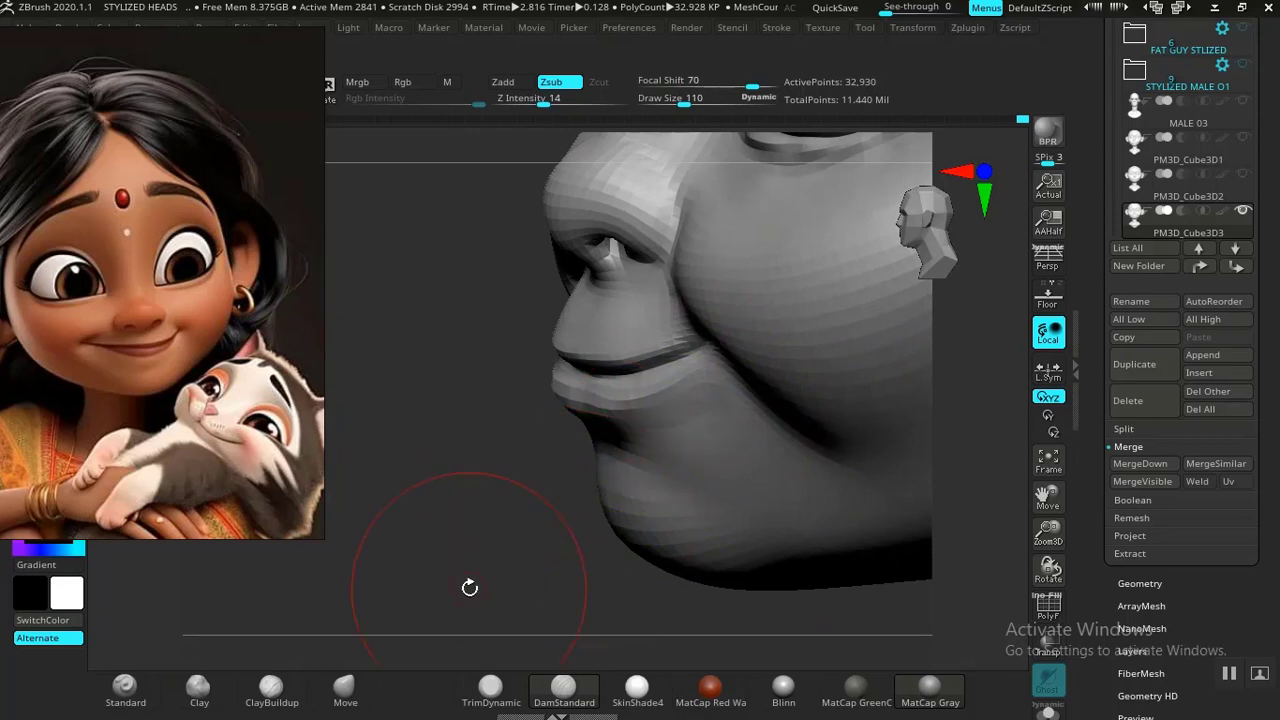
shift+drag(470, 588, 520, 557)
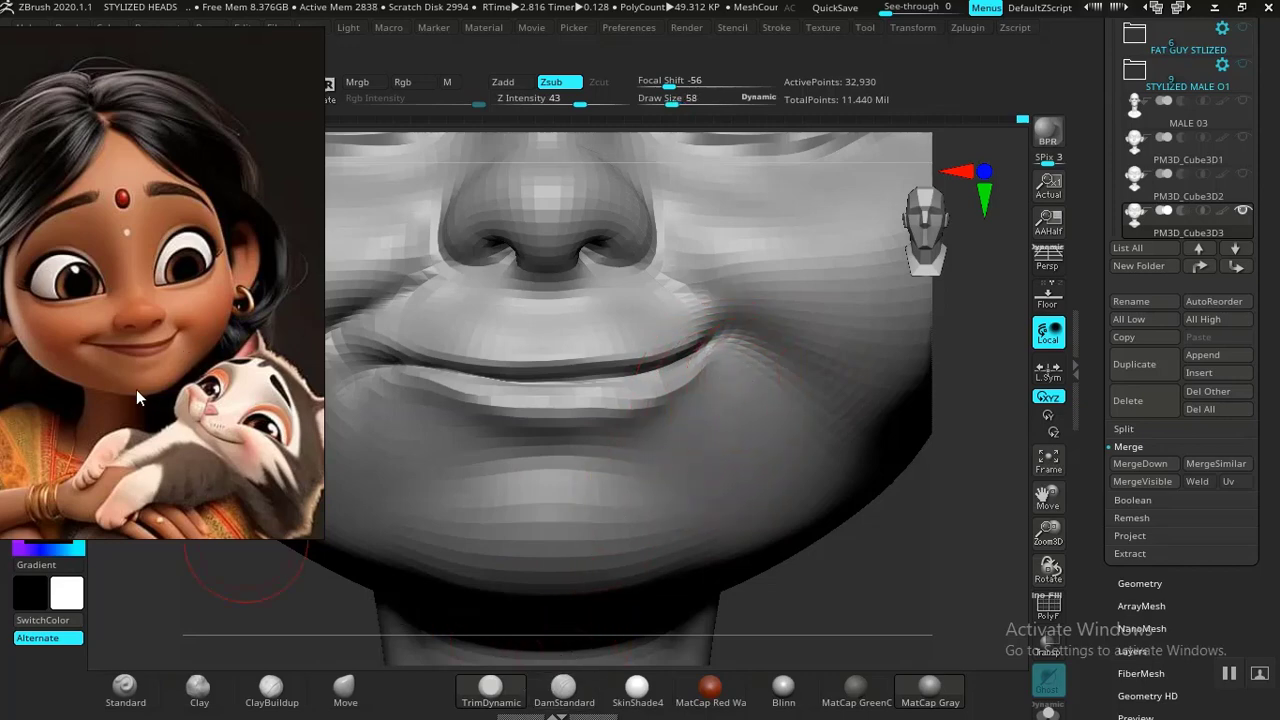
Step: Try carving a groove under the lower lip with DamStandard at draw size 58, check it from below and undo it
click(563, 690)
alt+drag(854, 595, 857, 606)
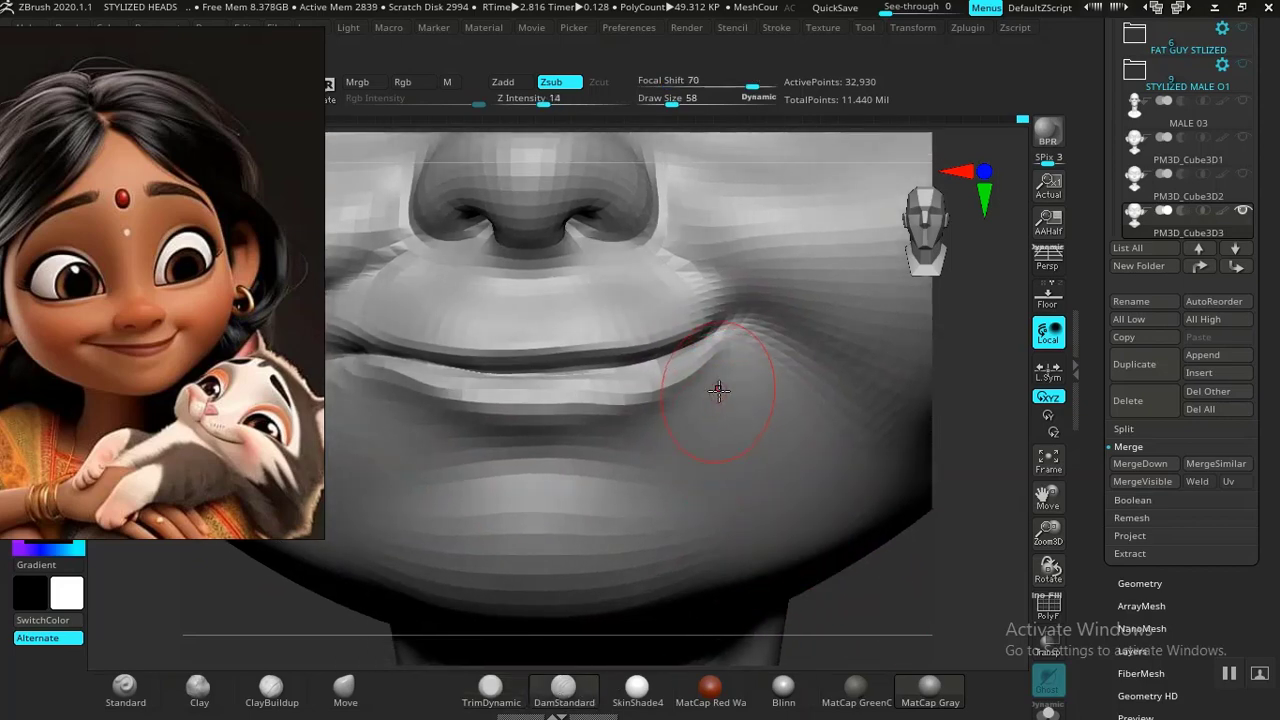
drag(721, 404, 684, 429)
mouse_move(633, 447)
mouse_down()
mouse_move(395, 444)
mouse_move(357, 416)
mouse_up()
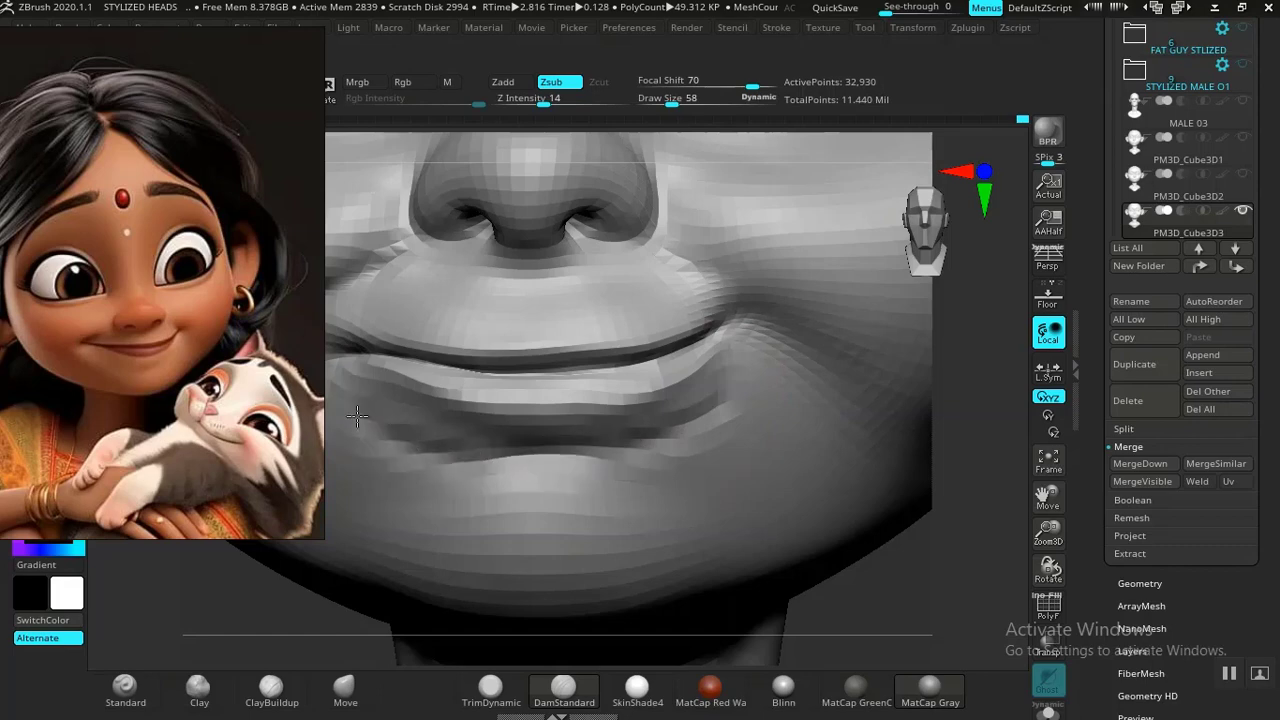
alt+drag(926, 610, 791, 478)
alt+drag(910, 473, 880, 610)
drag(925, 600, 811, 491)
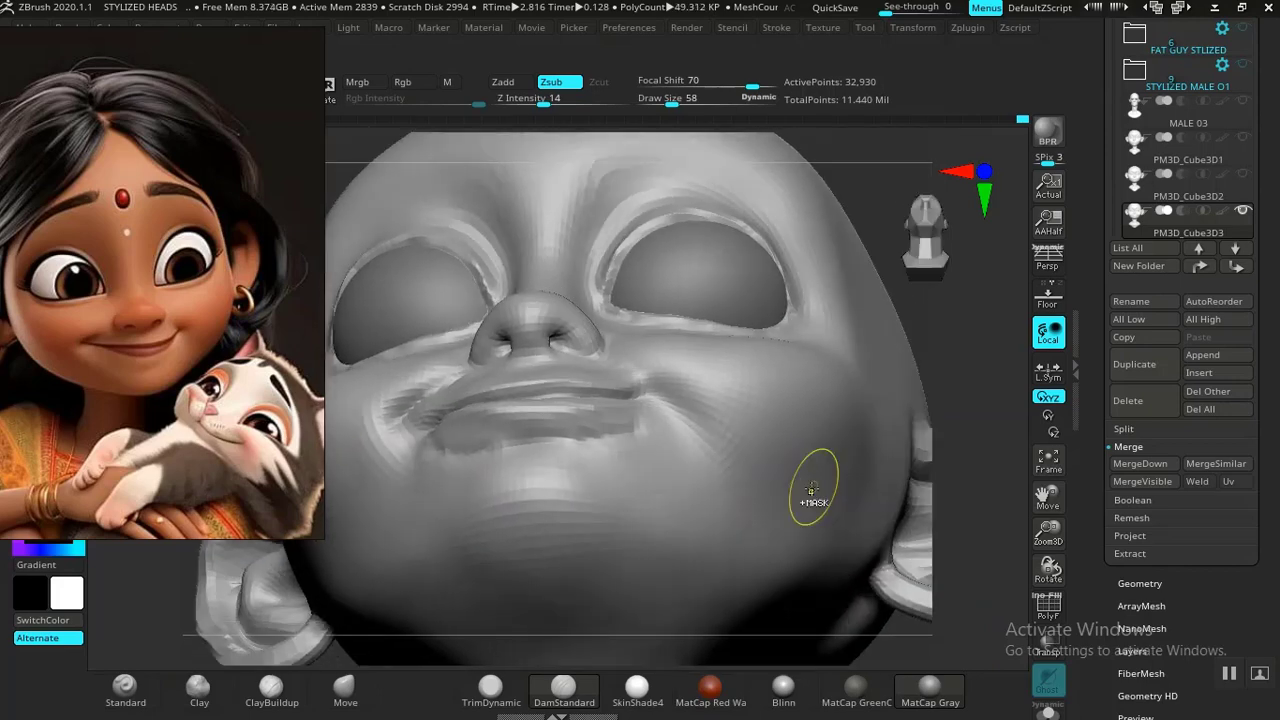
key(ctrl+z)
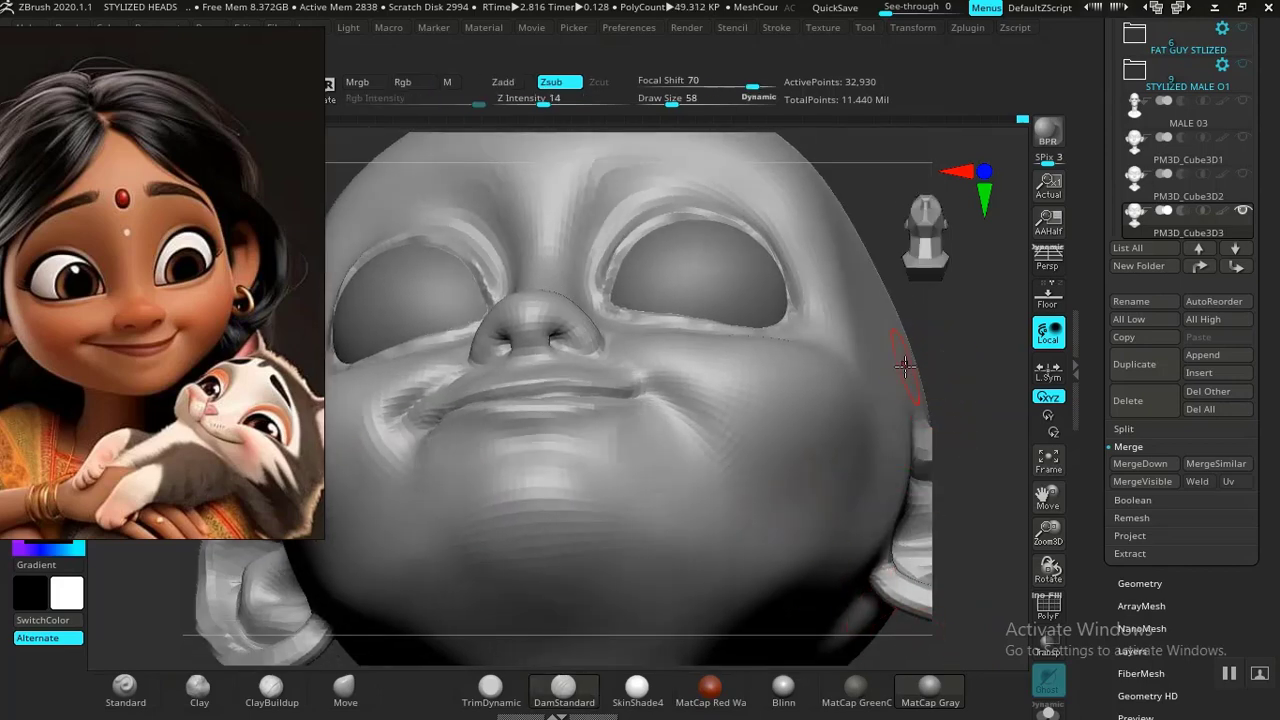
Step: Carve a curved groove beneath the lower lip toward both mouth corners with DamStandard at draw size 58
alt+drag(966, 334, 809, 443)
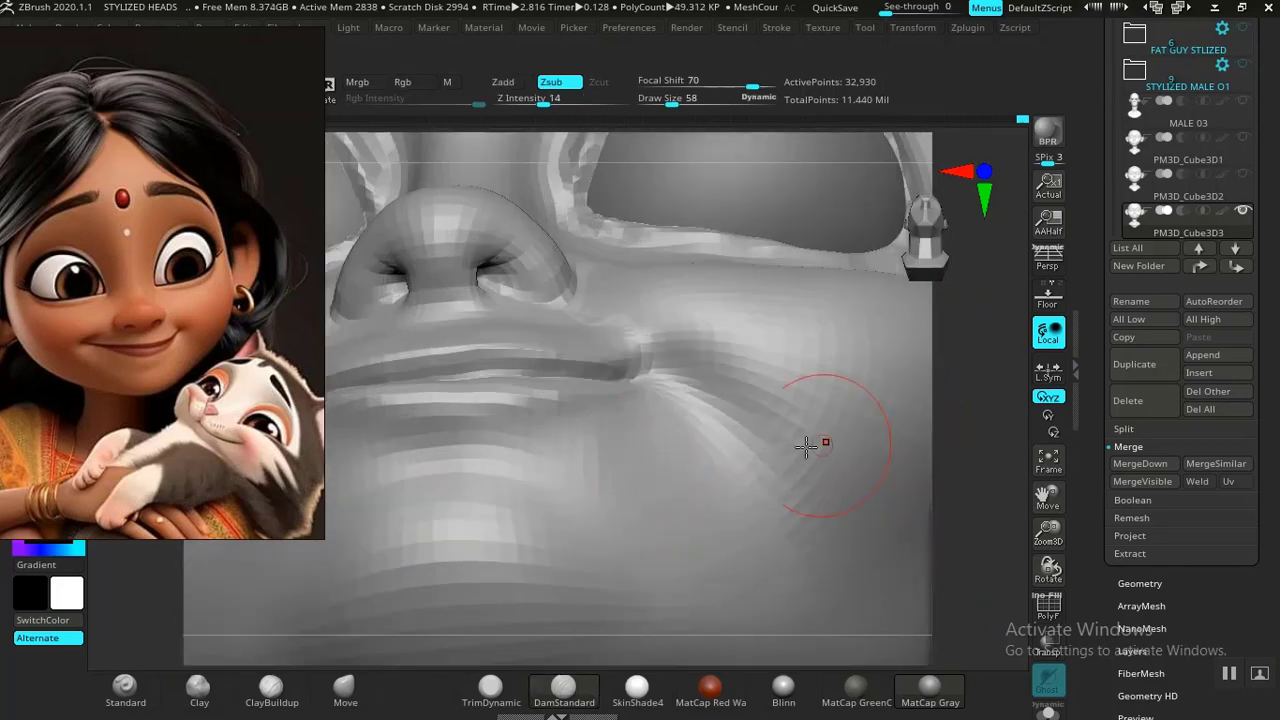
drag(619, 441, 496, 474)
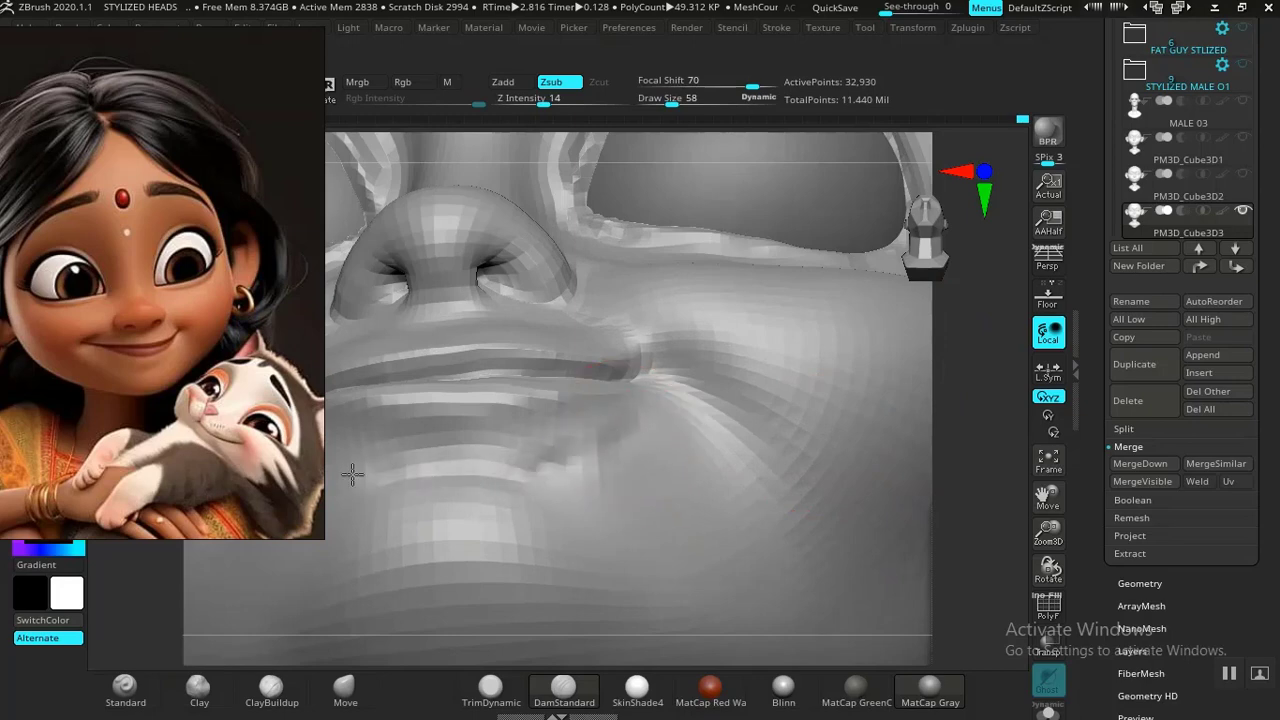
alt+drag(986, 480, 831, 514)
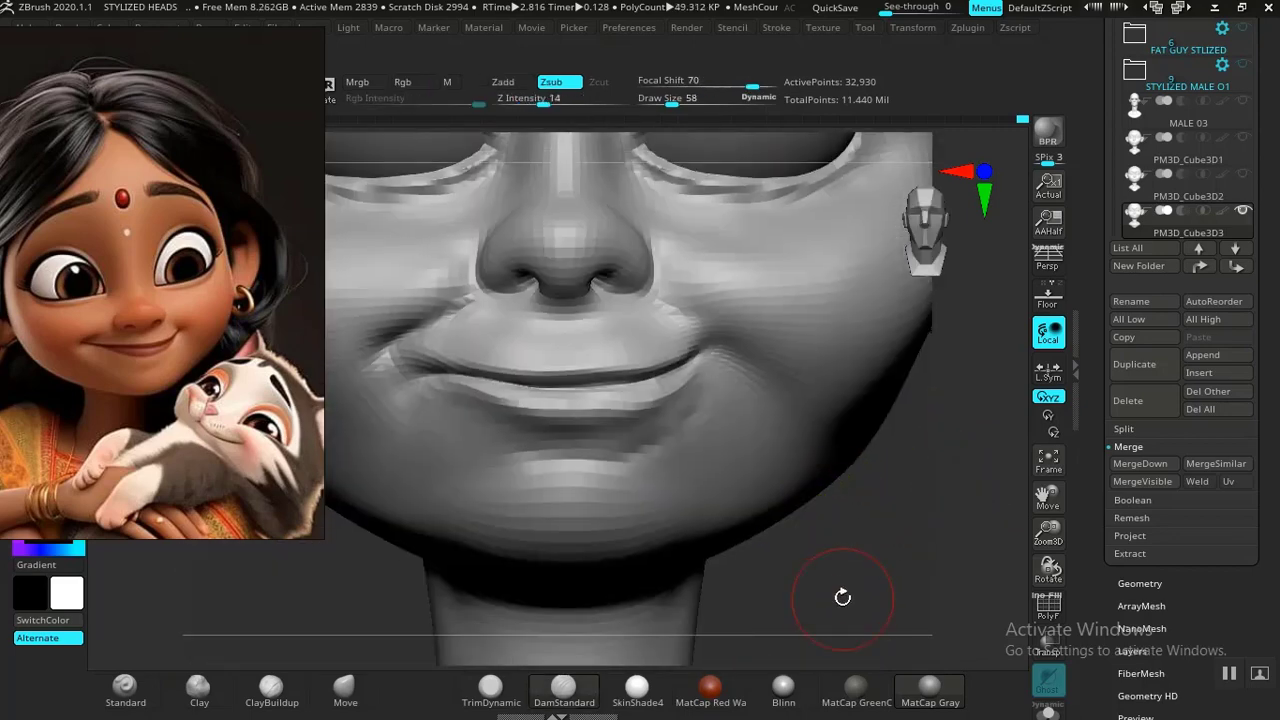
key(ctrl+z)
mouse_move(851, 571)
alt+mouse_down()
mouse_move(837, 603)
mouse_move(765, 471)
alt+mouse_up()
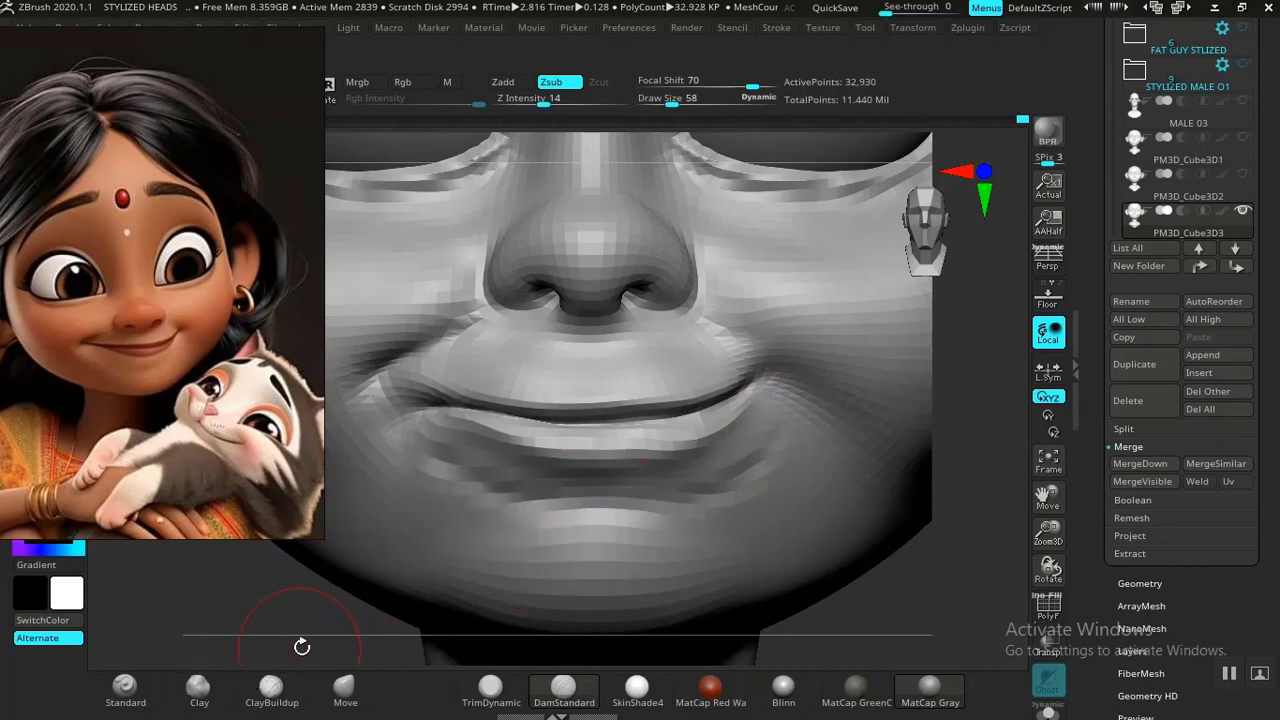
Step: Raise the head one subdivision level and soften the groove under the lower lip with ClayBuildup at draw size 74 and smoothing
key(d)
drag(903, 615, 890, 500)
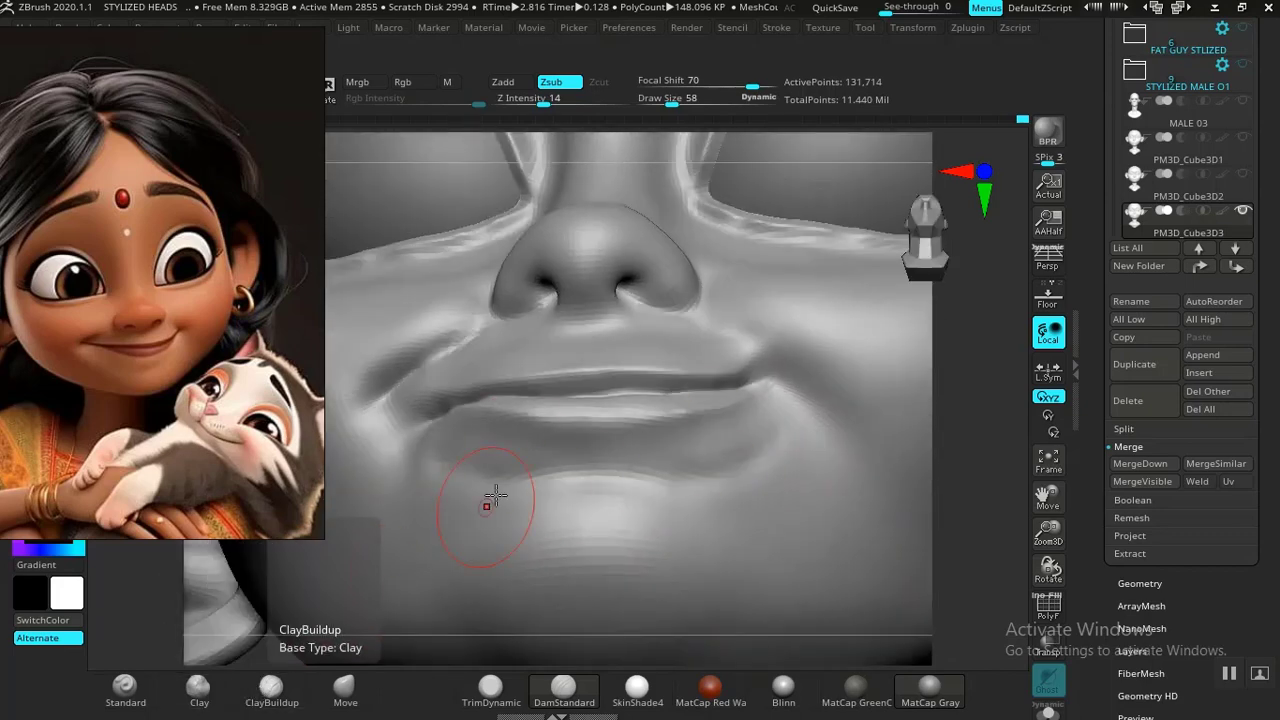
click(270, 688)
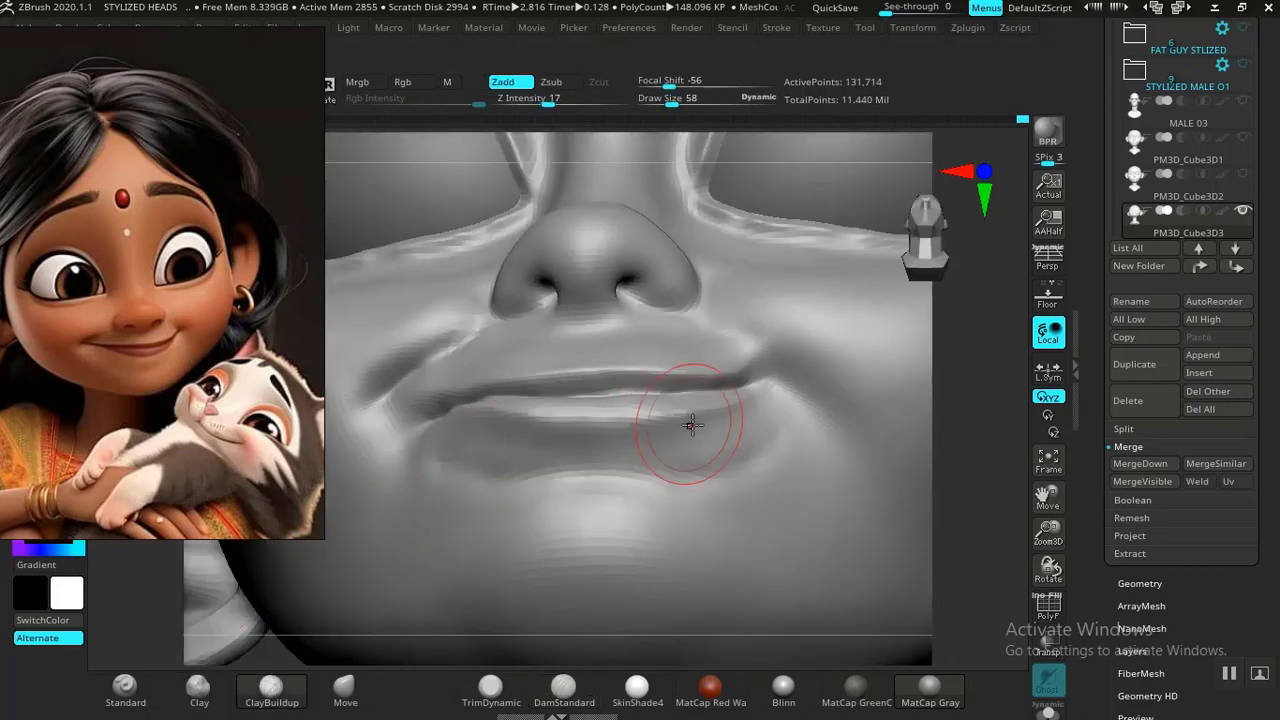
key(])
key(])
drag(720, 435, 737, 433)
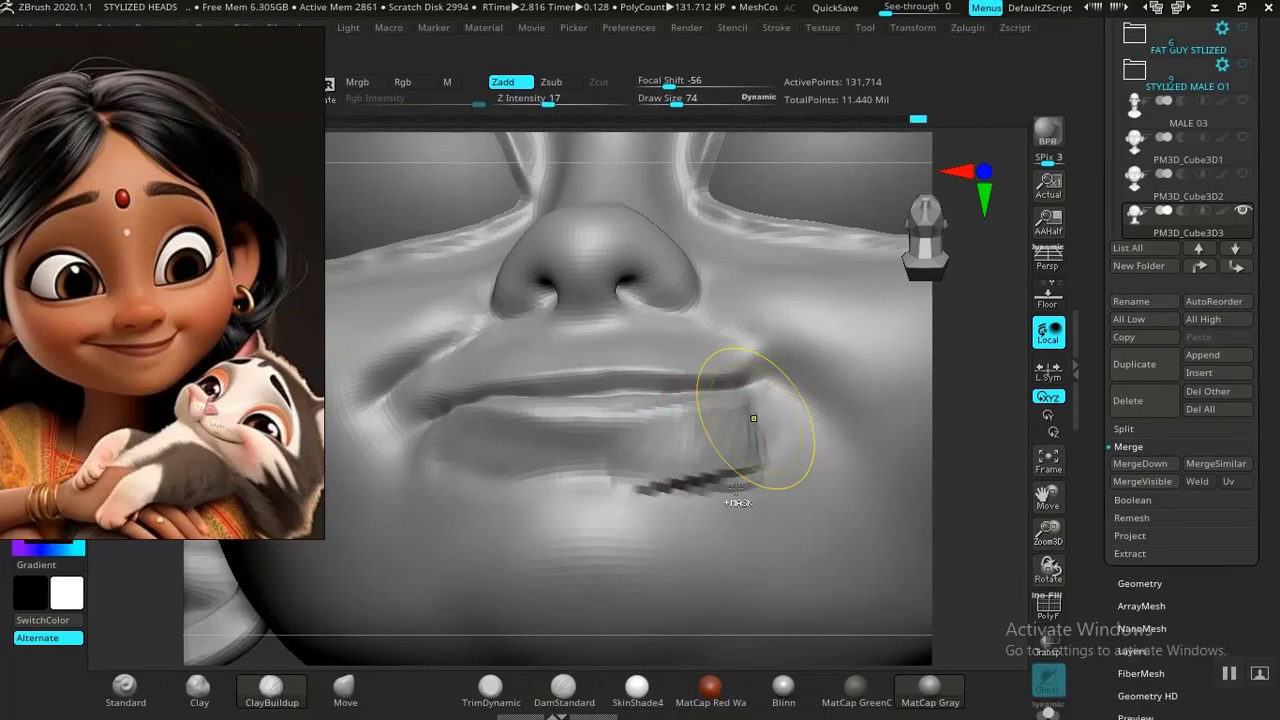
key(ctrl+z)
mouse_move(738, 446)
mouse_down()
mouse_move(613, 461)
mouse_move(640, 457)
mouse_move(534, 447)
mouse_up()
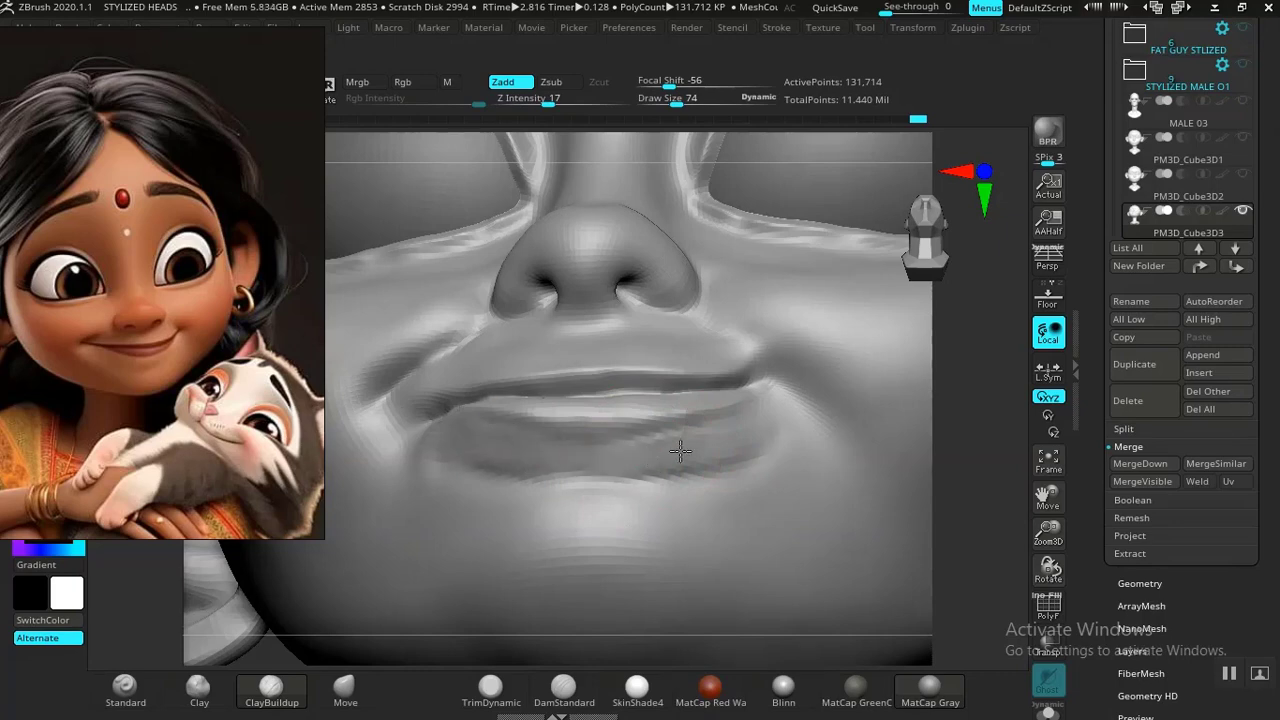
drag(771, 431, 540, 468)
shift+drag(724, 441, 707, 450)
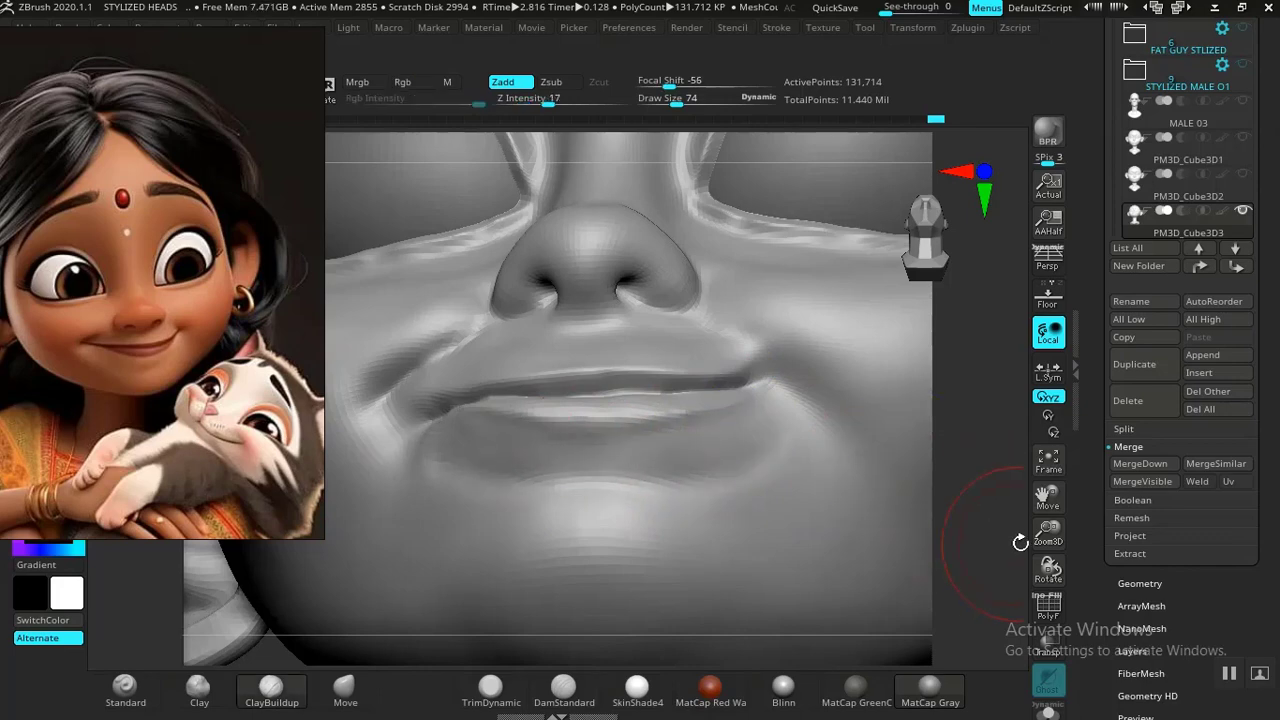
Step: Smooth the outer ends of the groove beneath both mouth corners at draw size 74
key(f)
shift+drag(975, 542, 883, 660)
mouse_move(883, 594)
alt+mouse_down()
mouse_move(898, 629)
mouse_move(856, 620)
alt+mouse_up()
shift+drag(782, 450, 733, 487)
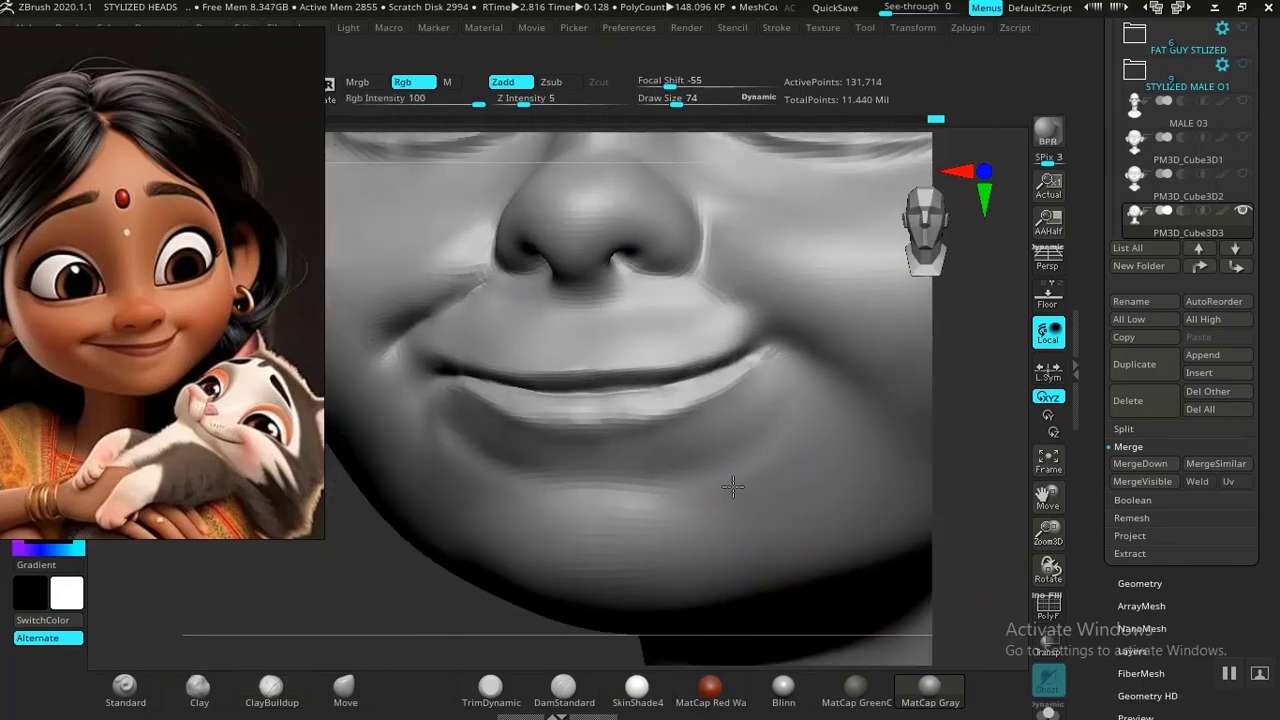
mouse_move(426, 459)
shift+mouse_down()
mouse_move(424, 410)
mouse_move(435, 442)
mouse_move(522, 508)
shift+mouse_up()
key(ctrl+z)
key(ctrl+z)
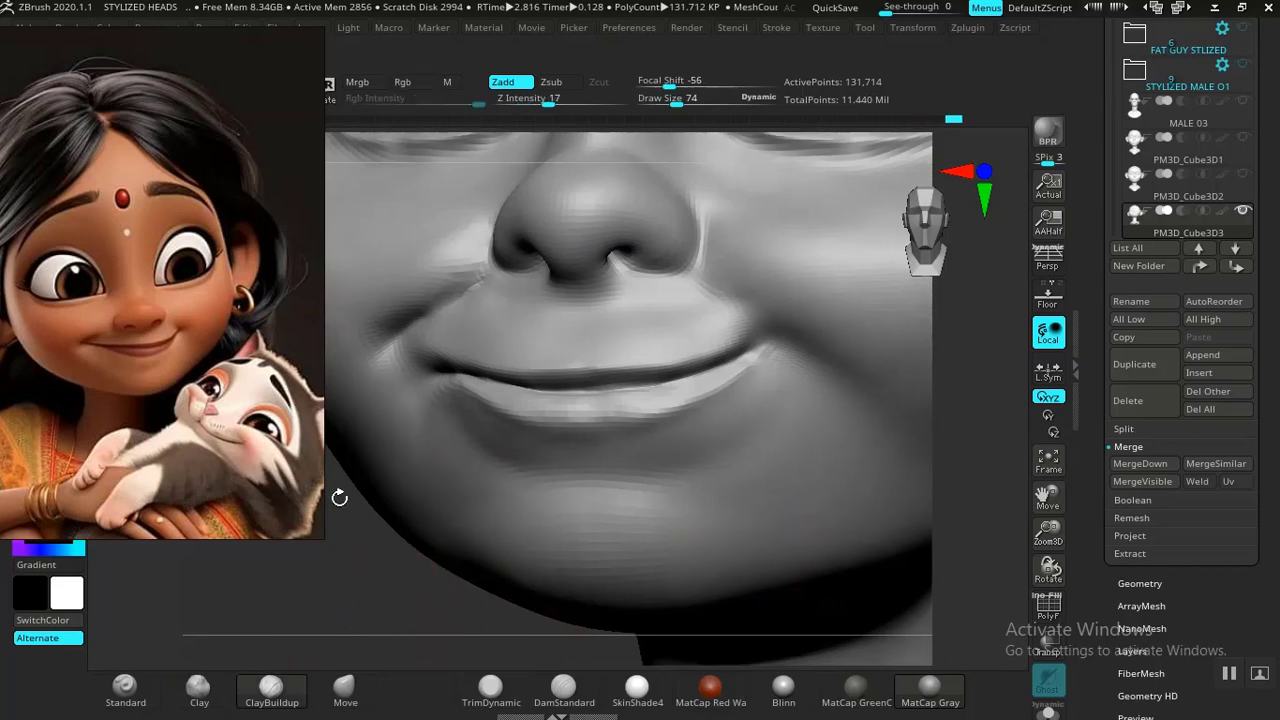
Step: Deepen the outer ends of the groove beneath the lower lip with DamStandard at draw size 74, redoing the stroke once and smoothing it
alt+drag(337, 497, 634, 554)
mouse_move(812, 514)
alt+mouse_down()
mouse_move(850, 503)
mouse_move(883, 557)
mouse_move(829, 580)
alt+mouse_up()
click(564, 691)
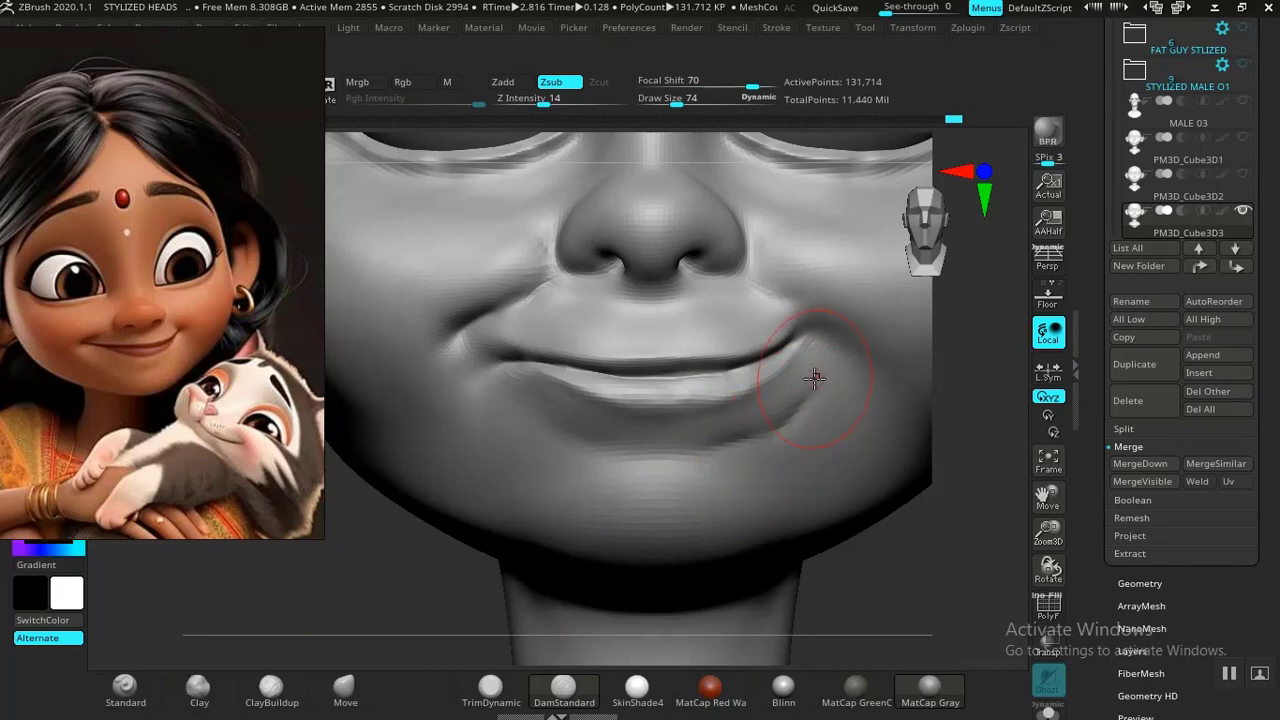
drag(796, 423, 718, 449)
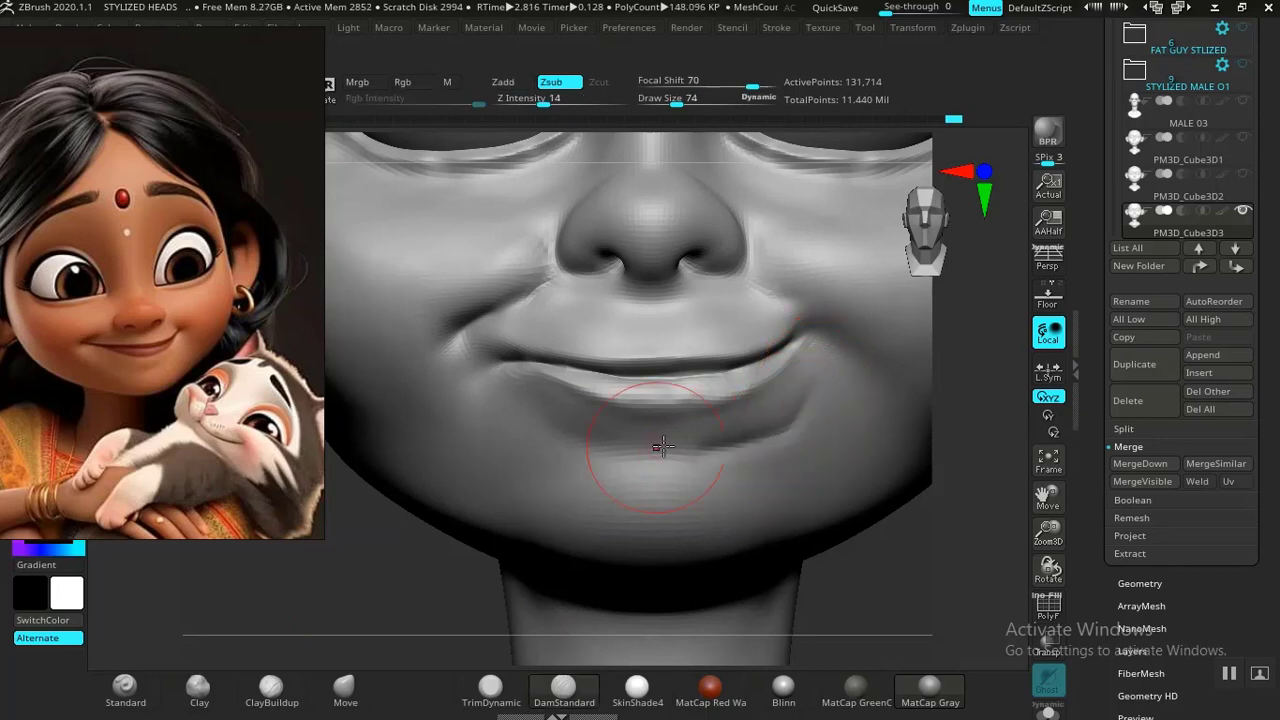
key(ctrl+z)
drag(612, 459, 656, 462)
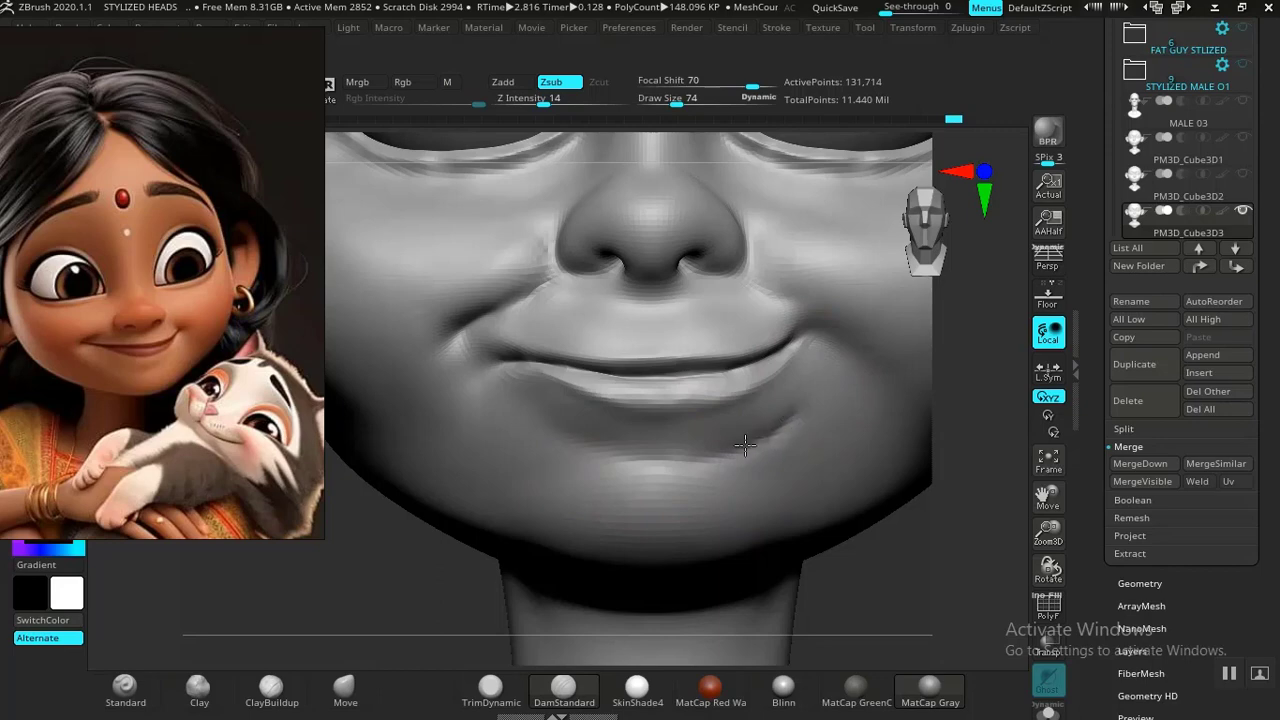
shift+drag(606, 452, 618, 456)
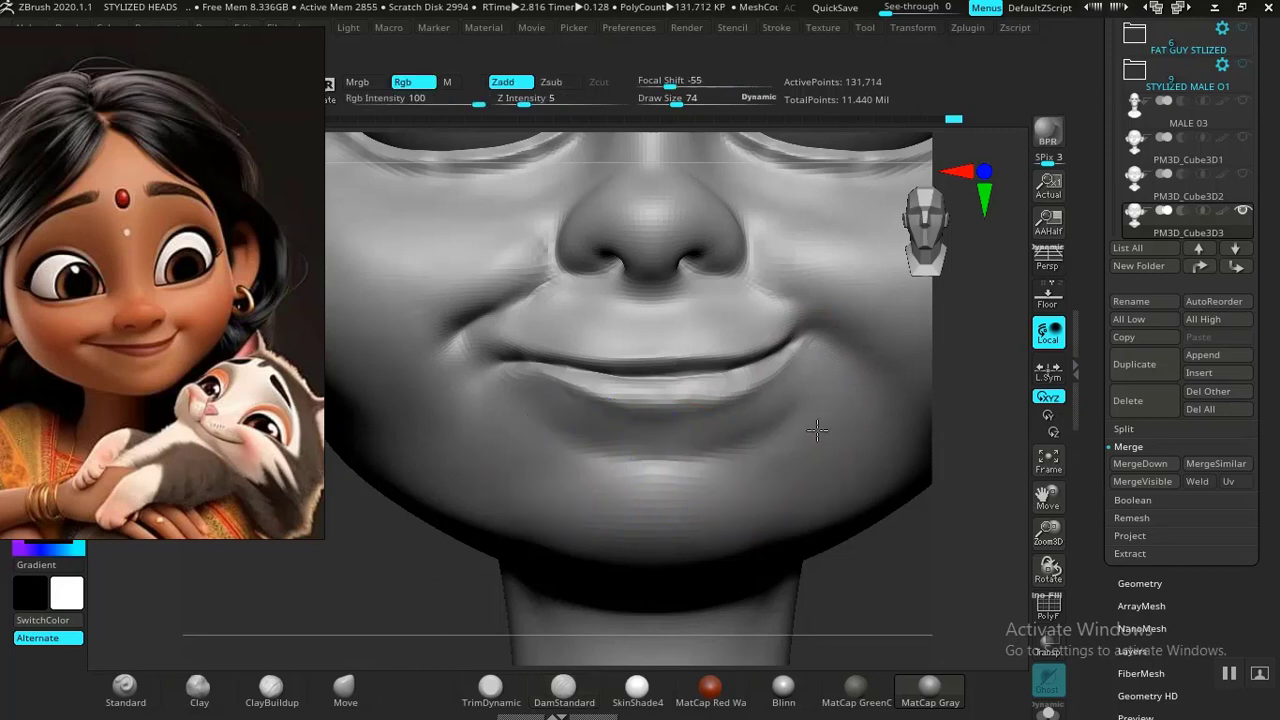
Step: Smooth the skin below the mouth corner, between the lower lip and the cheek, at draw size 74
right_drag(768, 482, 751, 494)
key(f)
mouse_move(874, 523)
alt+right_down()
mouse_move(823, 560)
mouse_move(841, 648)
mouse_move(780, 617)
alt+right_up()
shift+drag(794, 395, 833, 431)
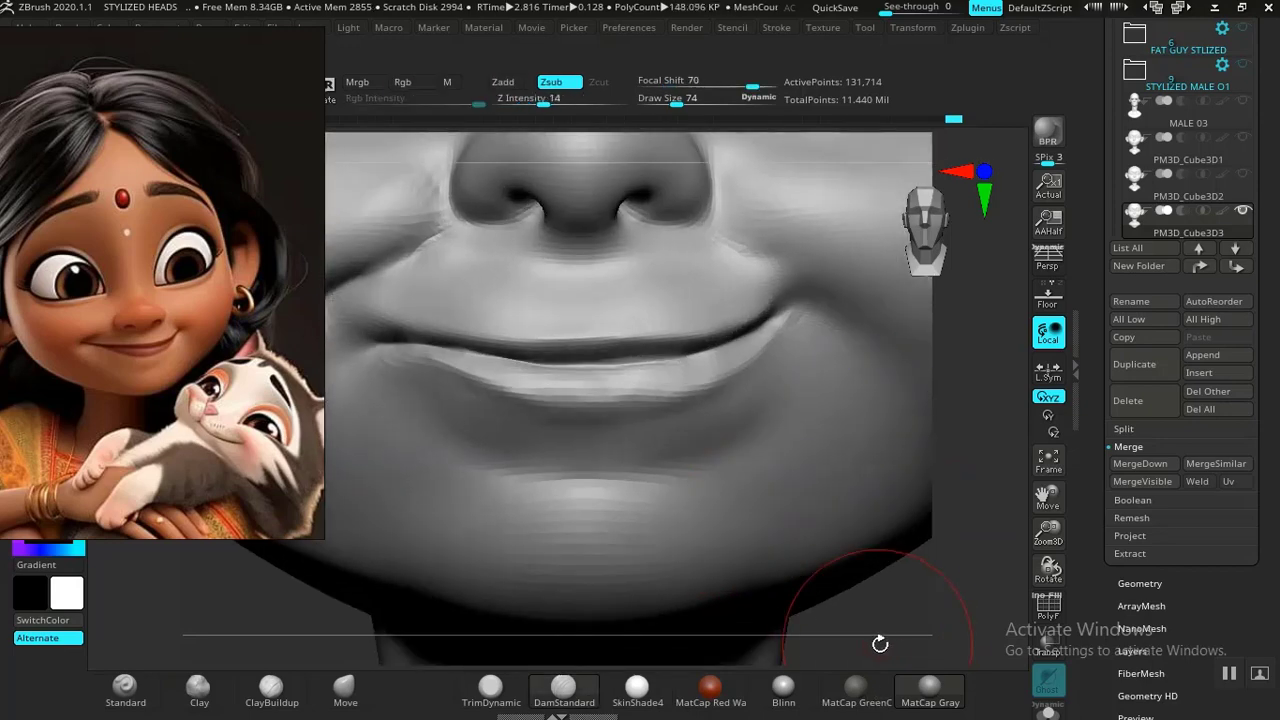
Step: Try sharpening the lower edge of the lower lip with DamStandard strokes at draw size 74, undoing each stroke
alt+right_drag(880, 640, 906, 663)
mouse_move(677, 372)
mouse_down()
mouse_move(714, 357)
mouse_move(598, 386)
mouse_move(455, 378)
mouse_move(432, 364)
mouse_up()
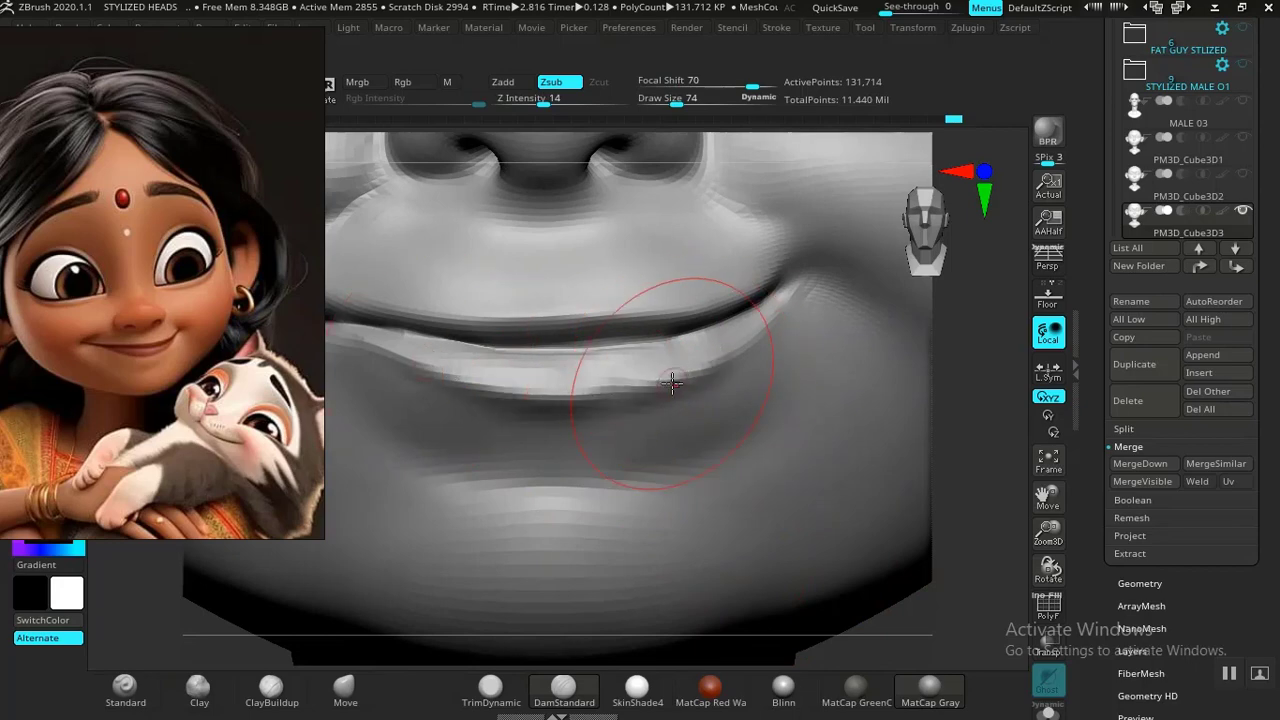
key(ctrl+z)
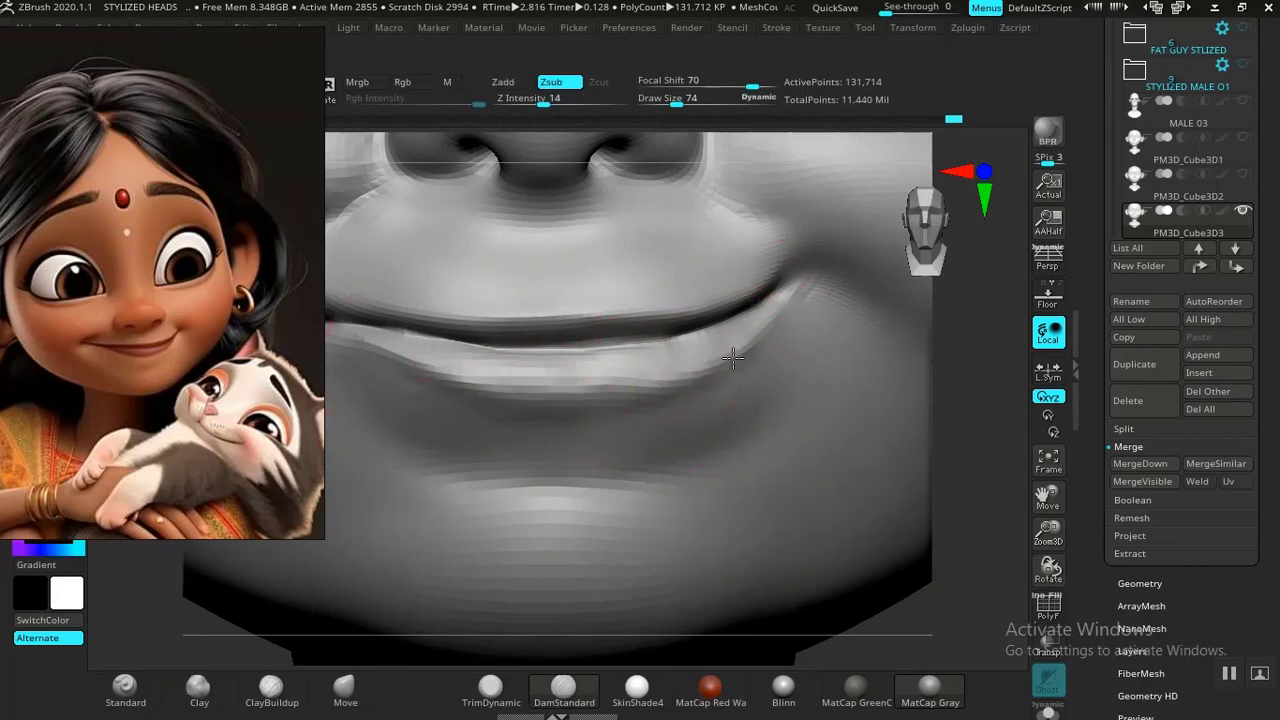
drag(669, 384, 440, 372)
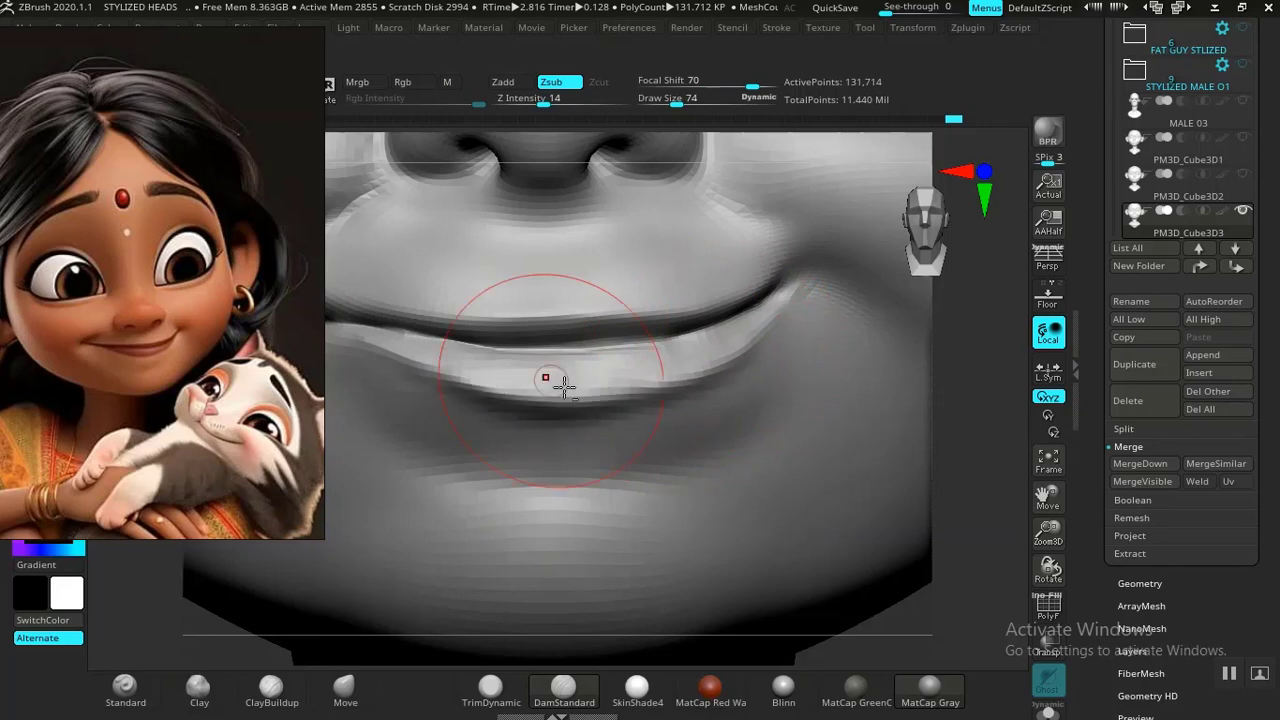
key(ctrl+z)
Step: Check the mouth against the whole face and smooth along the lower lip's bottom edge
ctrl+right_drag(953, 637, 751, 417)
alt+right_drag(889, 463, 831, 514)
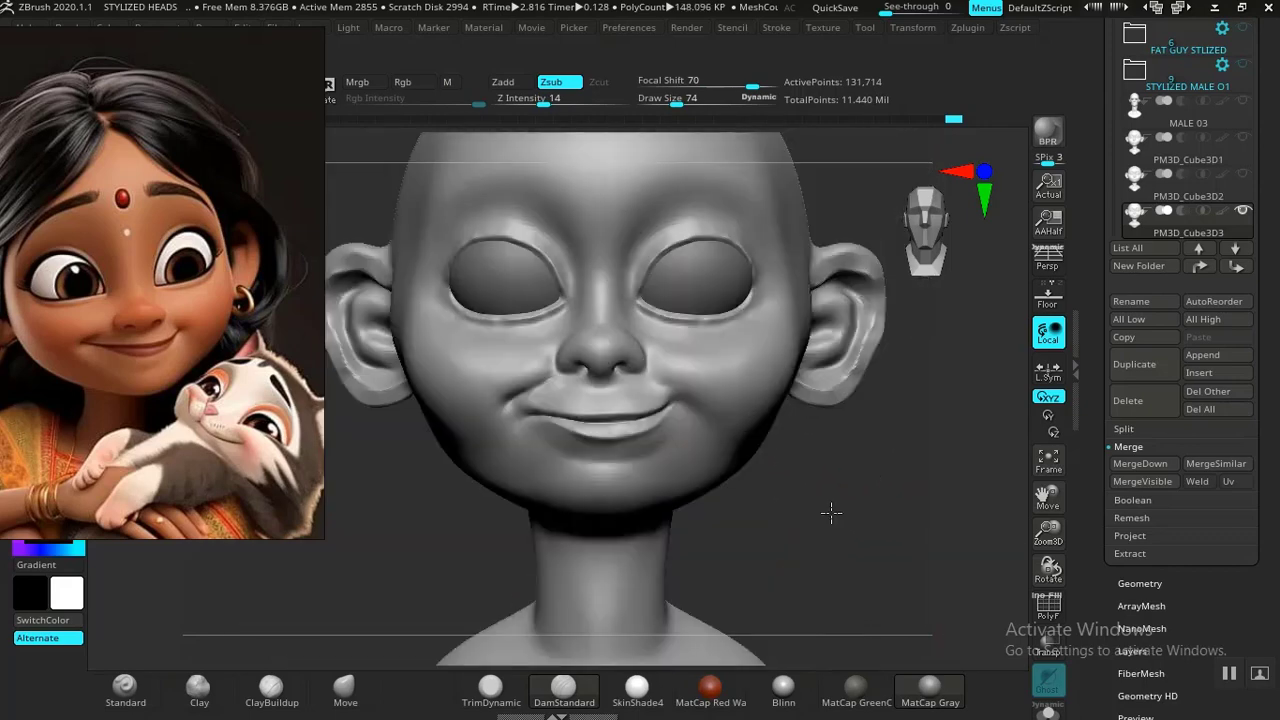
ctrl+right_drag(880, 590, 938, 692)
shift+drag(604, 446, 416, 454)
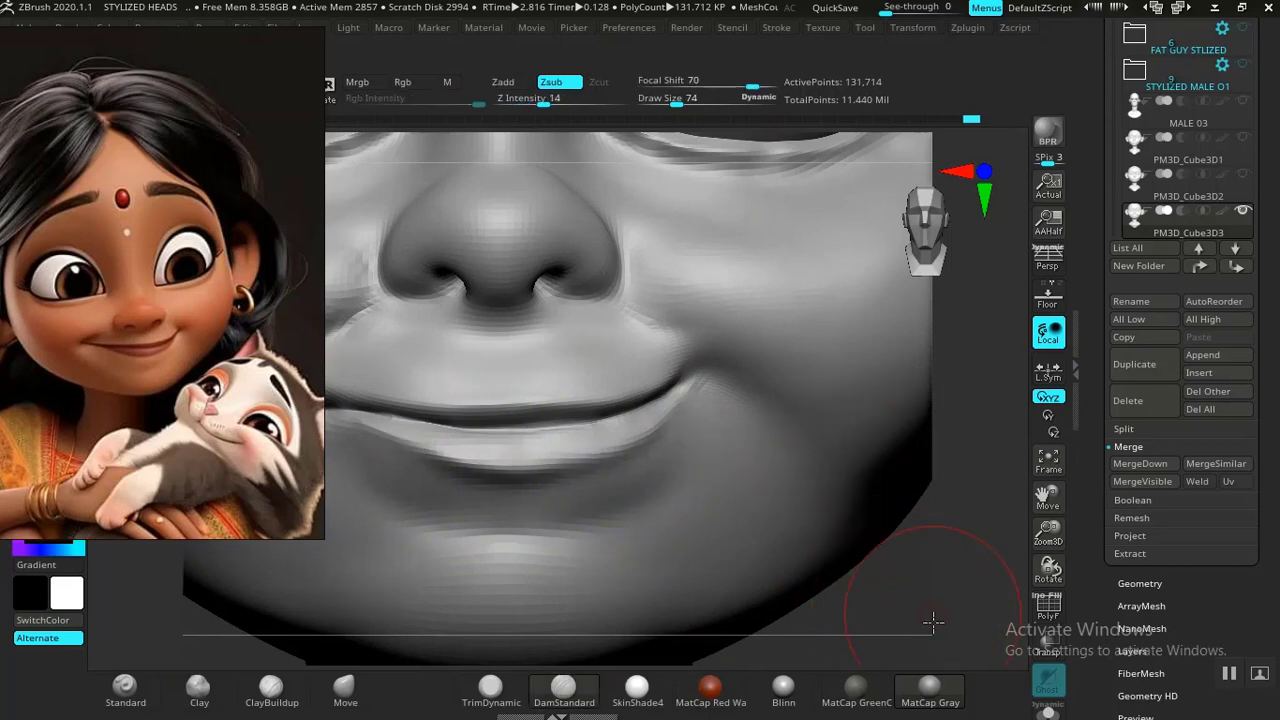
Step: Deepen the crease at the mouth corner with a short DamStandard stroke at draw size 74 and check the full head
ctrl+right_drag(931, 623, 936, 642)
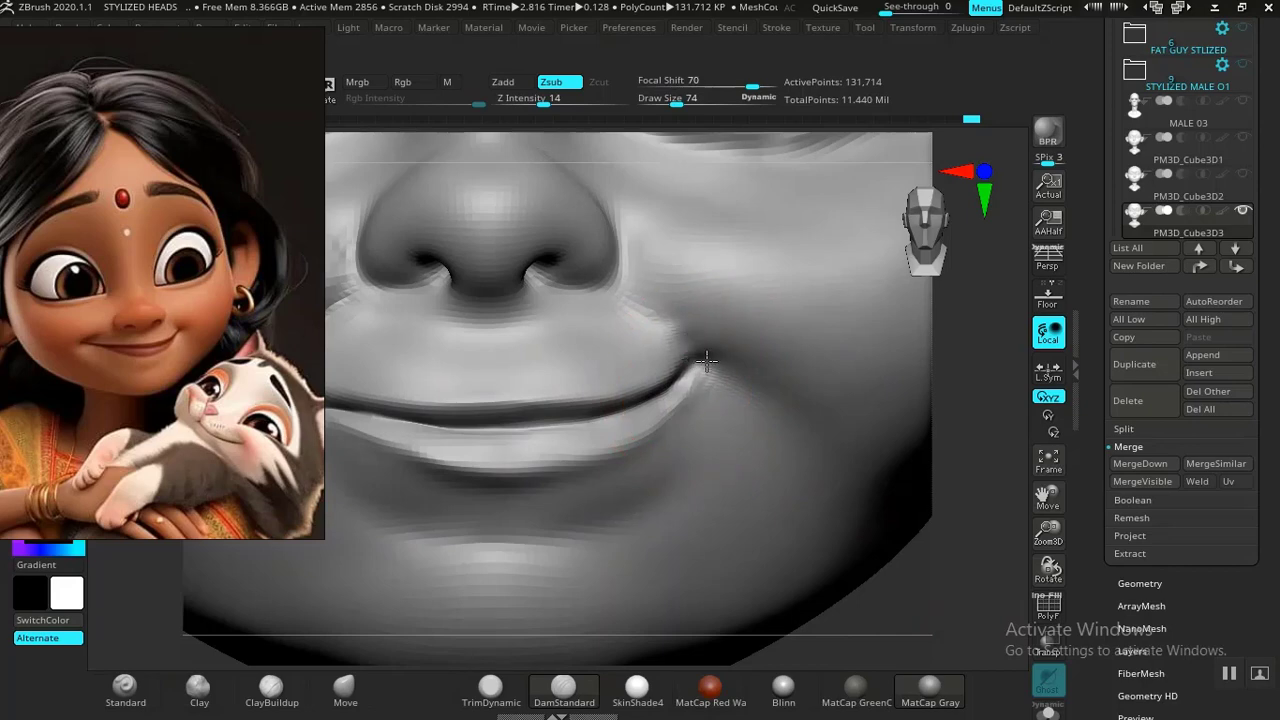
drag(706, 361, 697, 353)
ctrl+right_drag(931, 630, 842, 580)
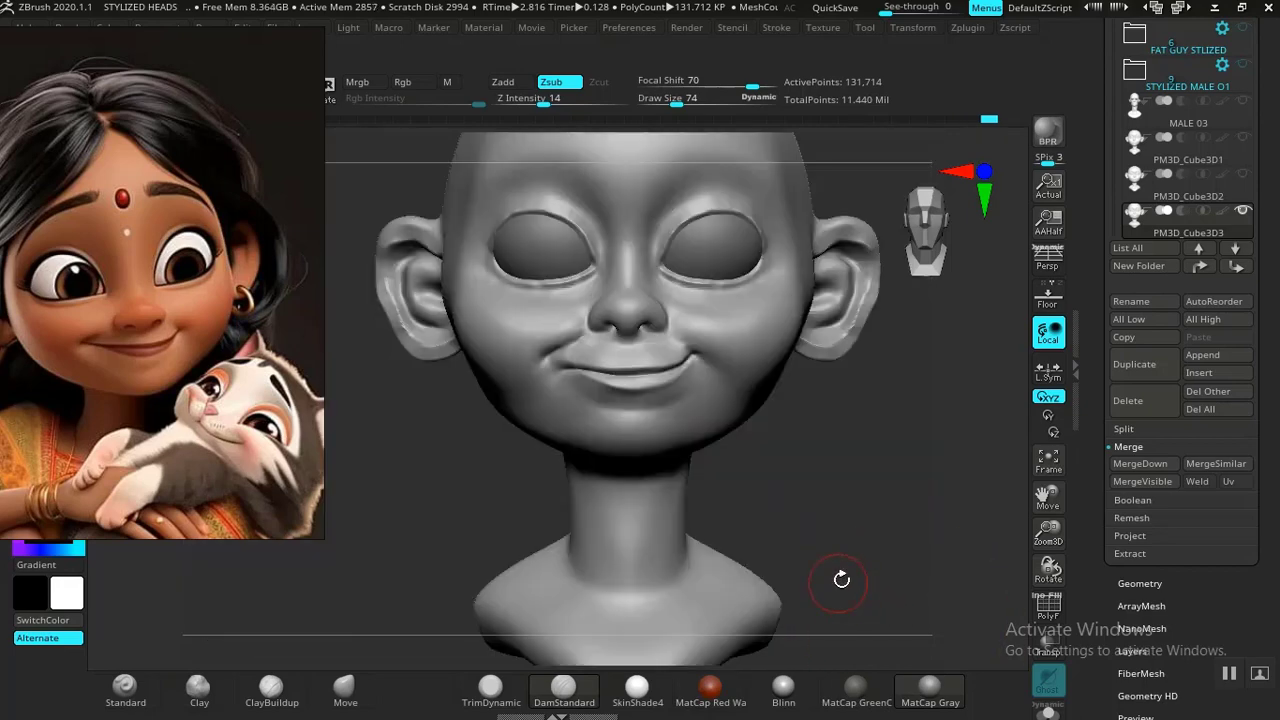
Step: Frame the lower face closely and switch to the Move brush at draw size 74
mouse_move(866, 536)
alt+right_down()
mouse_move(857, 543)
mouse_move(863, 529)
mouse_move(814, 509)
mouse_move(823, 542)
mouse_move(834, 483)
mouse_move(777, 506)
mouse_move(797, 595)
mouse_move(751, 546)
mouse_move(771, 603)
mouse_move(783, 554)
mouse_move(803, 574)
mouse_move(794, 603)
mouse_move(857, 577)
mouse_move(840, 566)
mouse_move(858, 612)
alt+right_up()
click(358, 694)
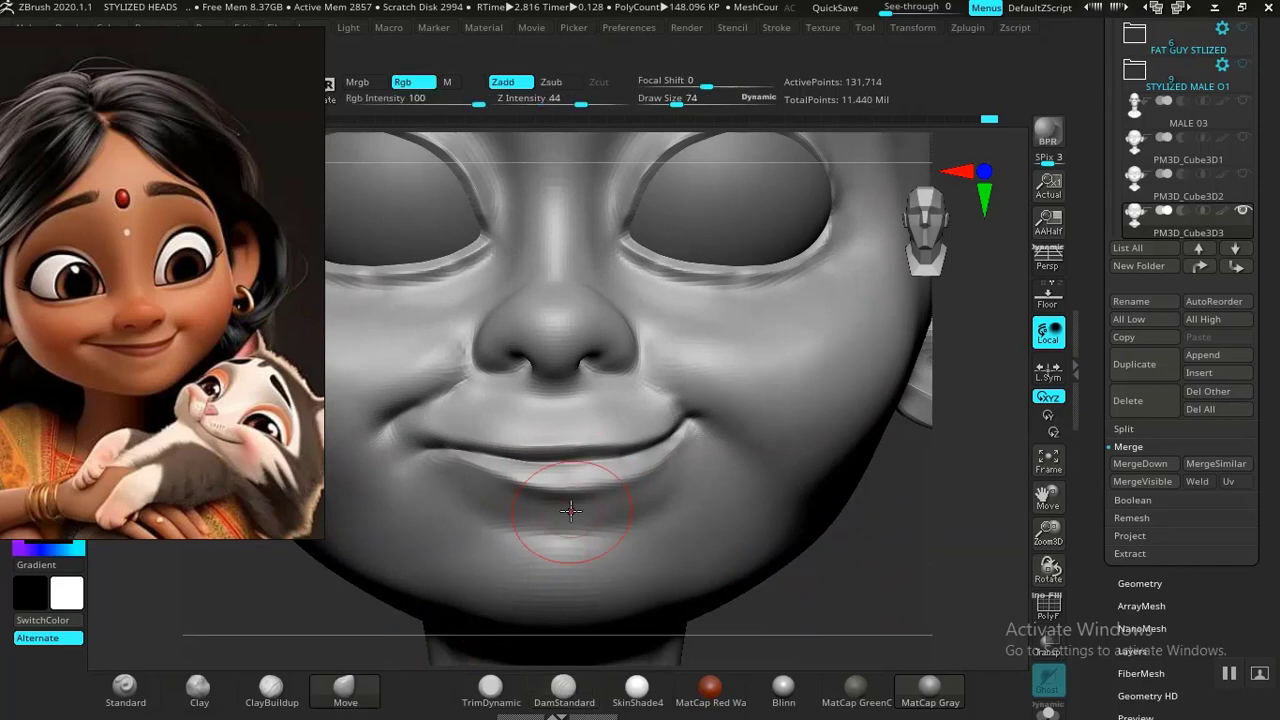